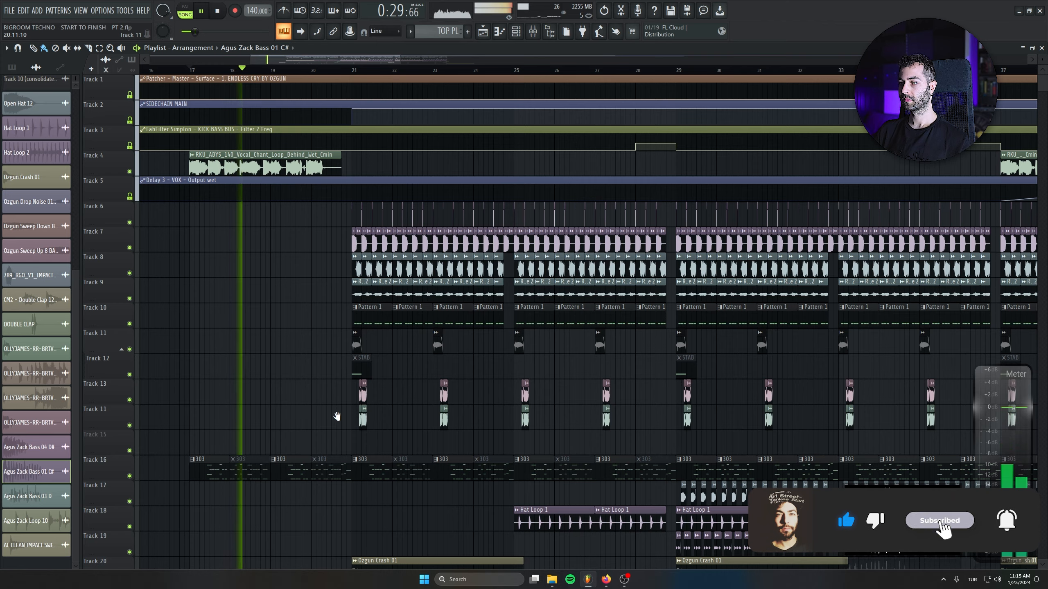
Copy the mixer track value from the Agus Zack Bass 04 D# clip and paste it to the Agus Zack Bass 01 C# clip
drag(354, 493, 339, 297)
drag(429, 276, 432, 60)
scroll(413, 450, up, 4)
scroll(414, 449, up, 5)
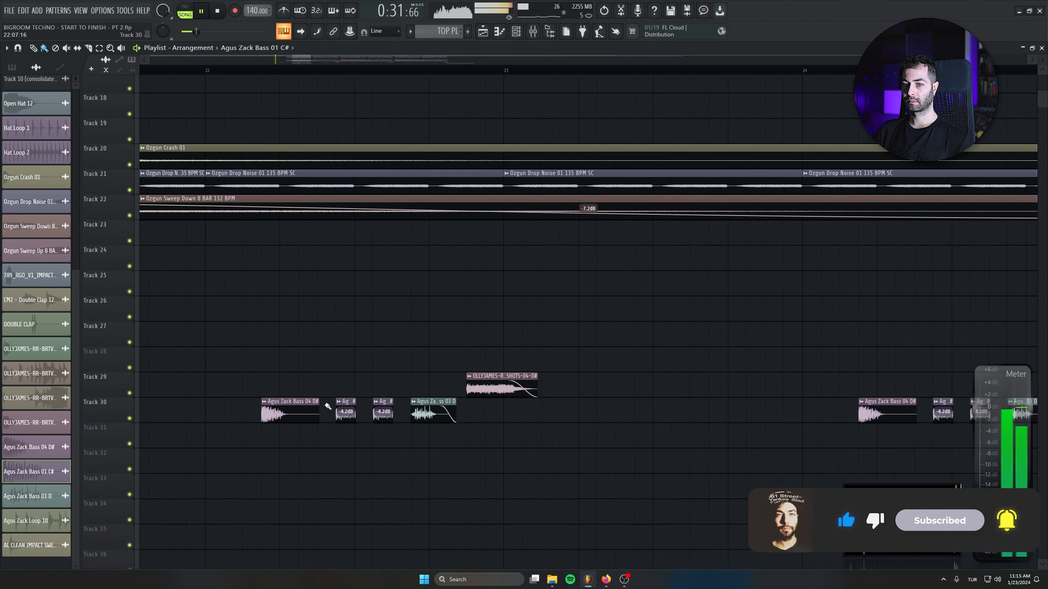
double_click(300, 403)
right_click(302, 88)
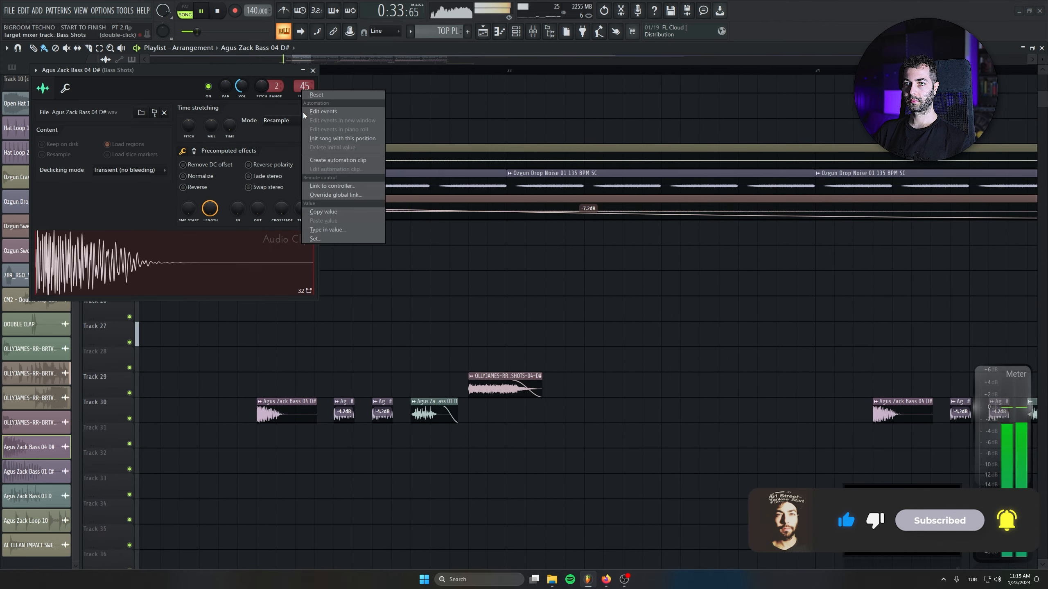
click(315, 213)
click(345, 403)
double_click(346, 402)
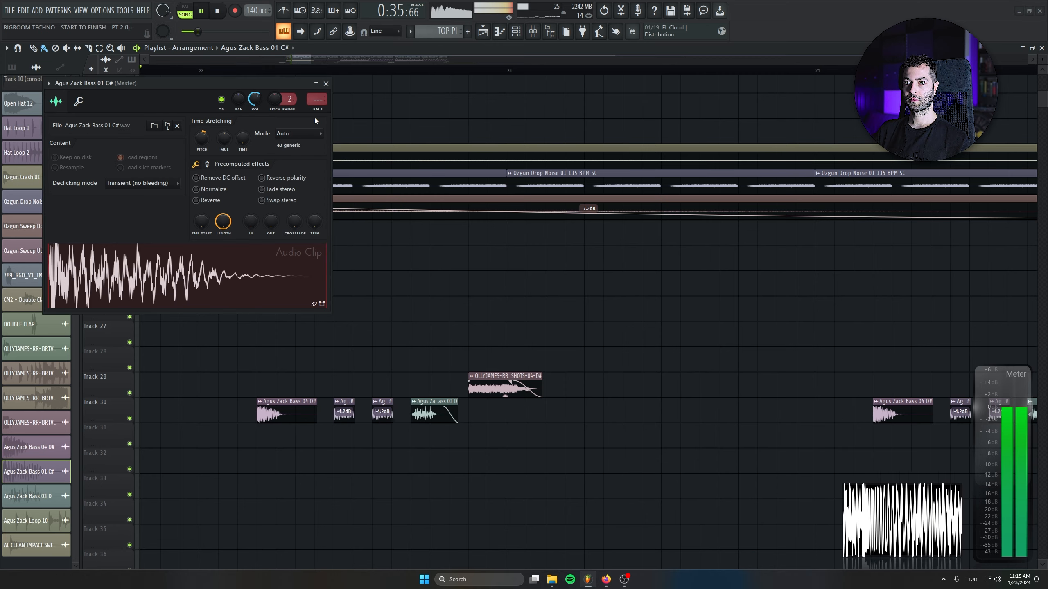
right_click(315, 99)
click(330, 226)
click(326, 84)
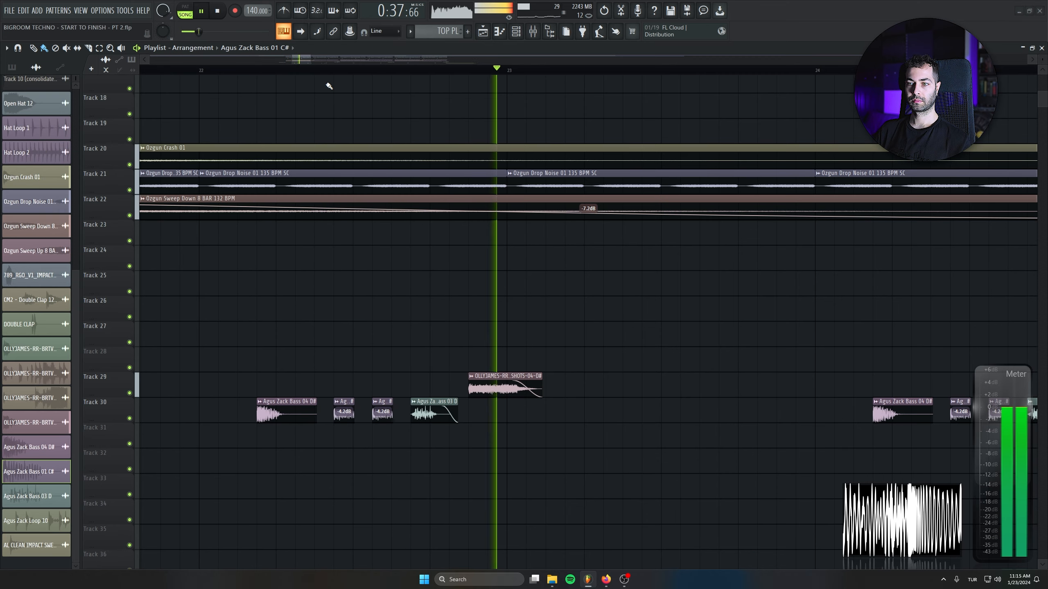
Route the Agus Zack Bass 03 D clip to the bass shots' mixer track by pasting the copied track value
double_click(429, 411)
right_click(330, 109)
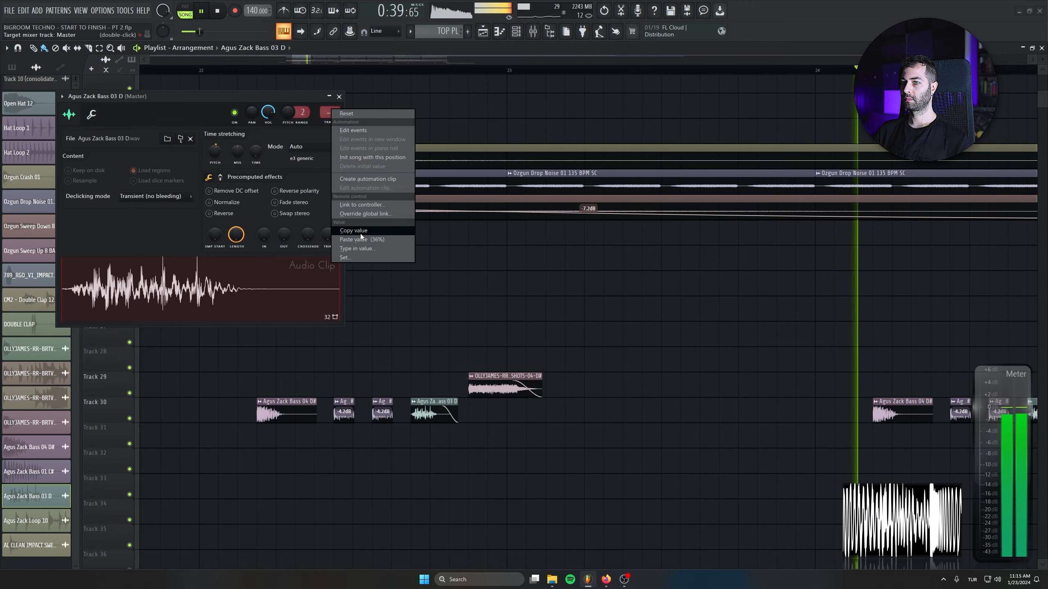
click(358, 237)
click(339, 97)
Review the rest of the drop arrangement during playback, from the bass shots on Track 30 to the end of the clips
drag(946, 336, 493, 279)
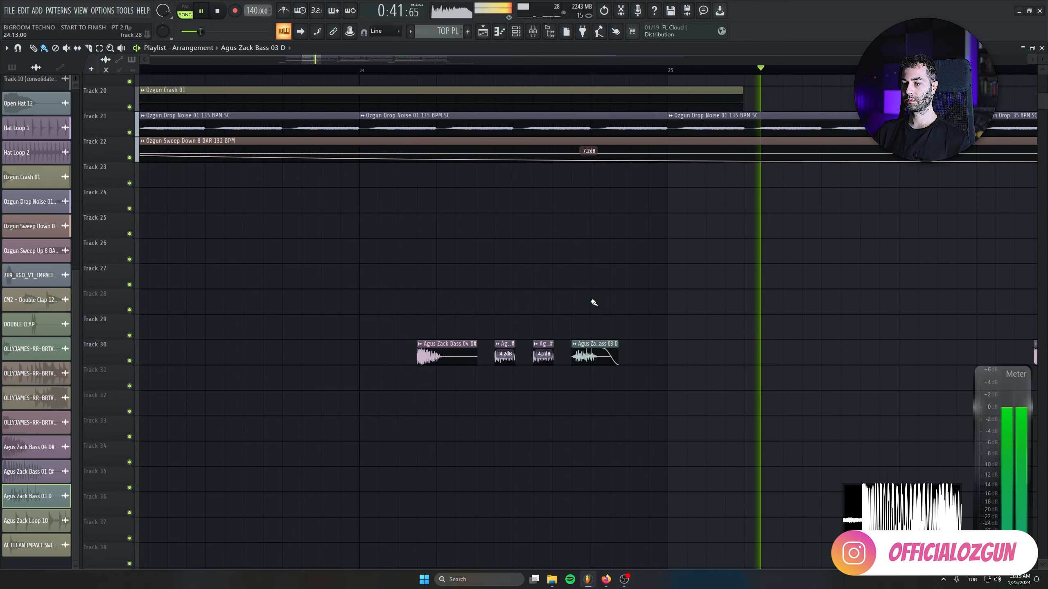
scroll(408, 364, down, 4)
scroll(414, 358, down, 1)
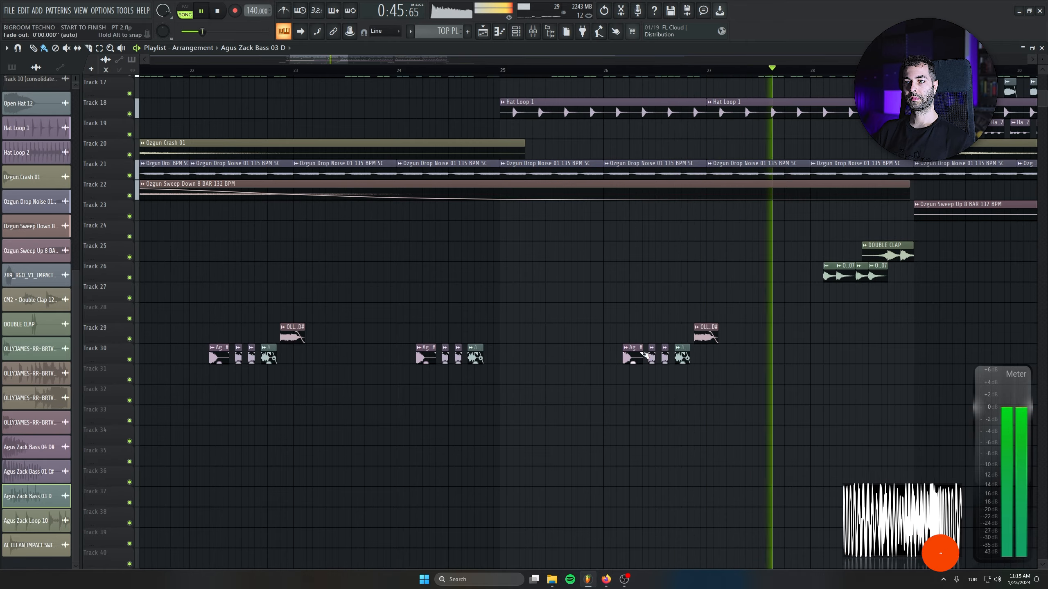
drag(848, 392, 521, 393)
scroll(522, 404, down, 6)
scroll(522, 405, down, 1)
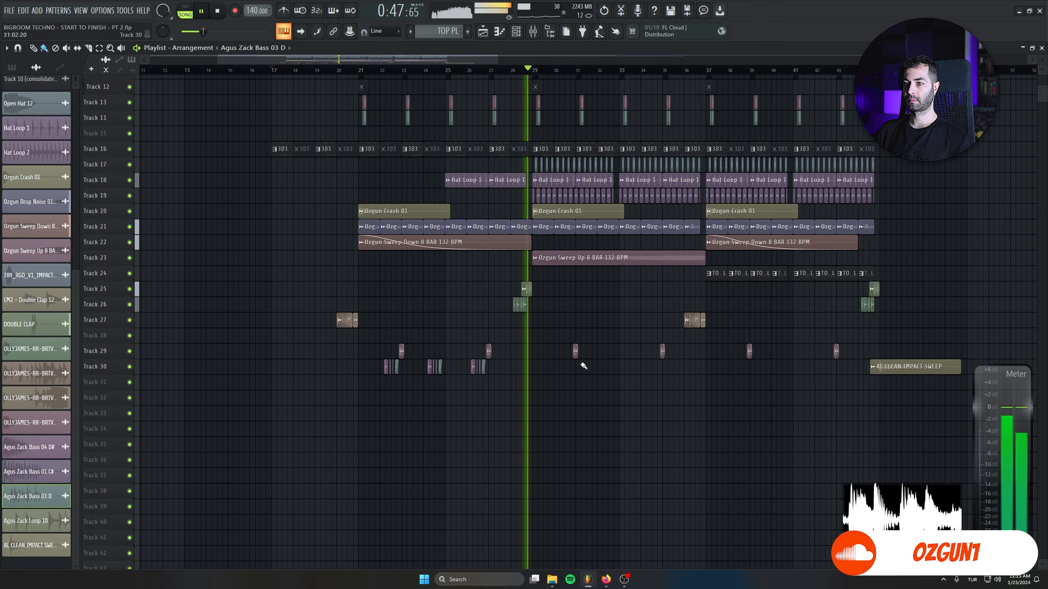
drag(581, 367, 534, 415)
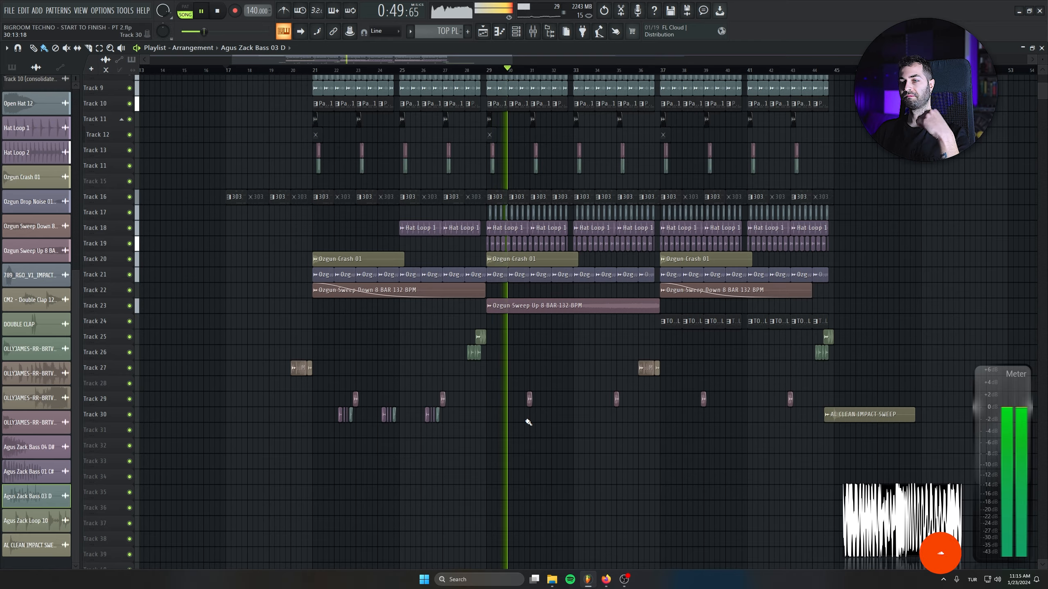
drag(569, 367, 477, 483)
scroll(493, 452, up, 3)
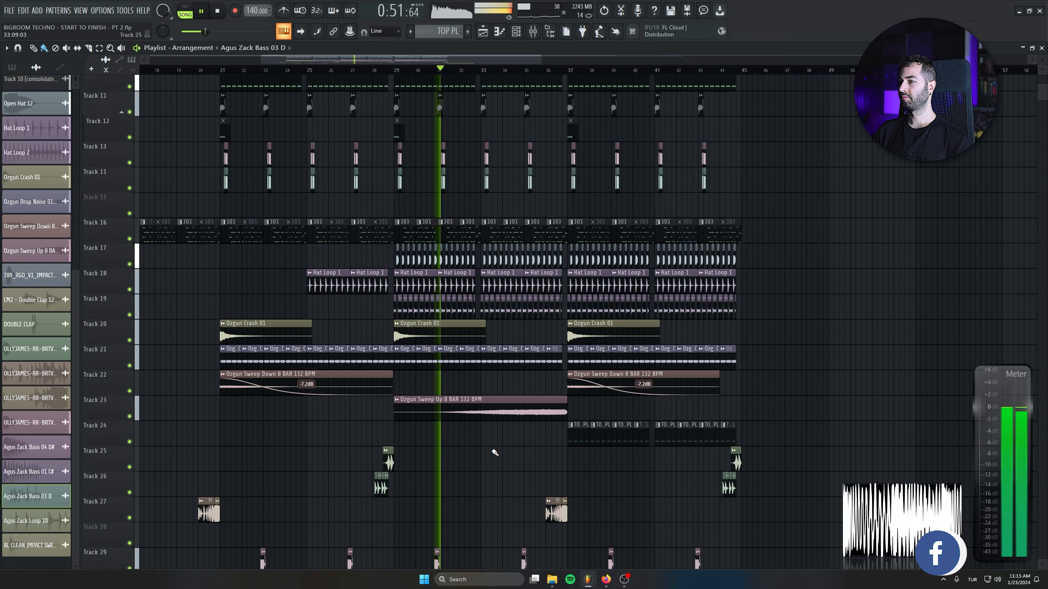
drag(603, 373, 326, 261)
ctrl+click(676, 345)
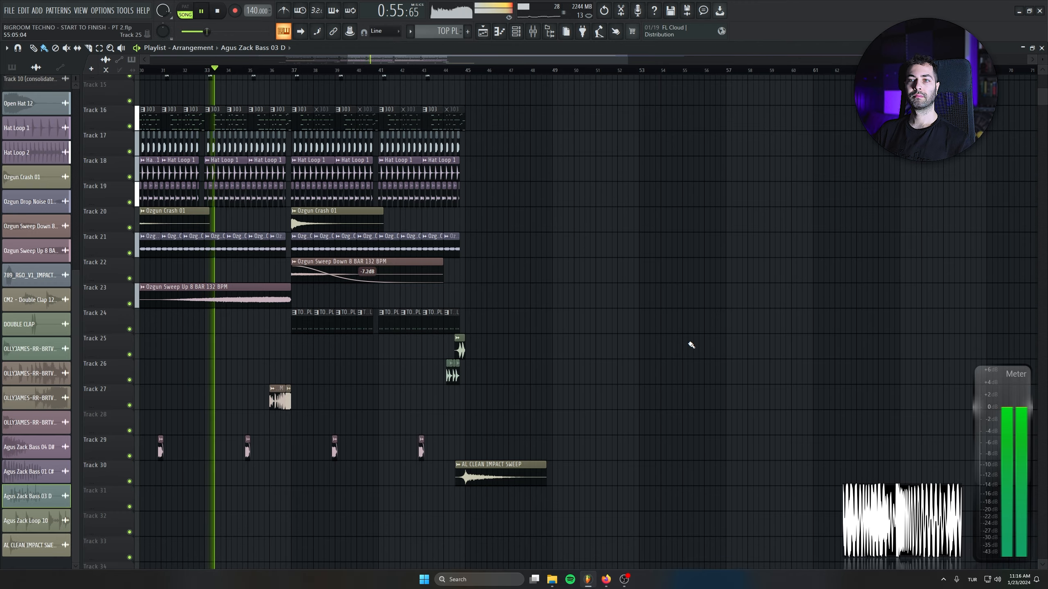
drag(525, 334, 584, 467)
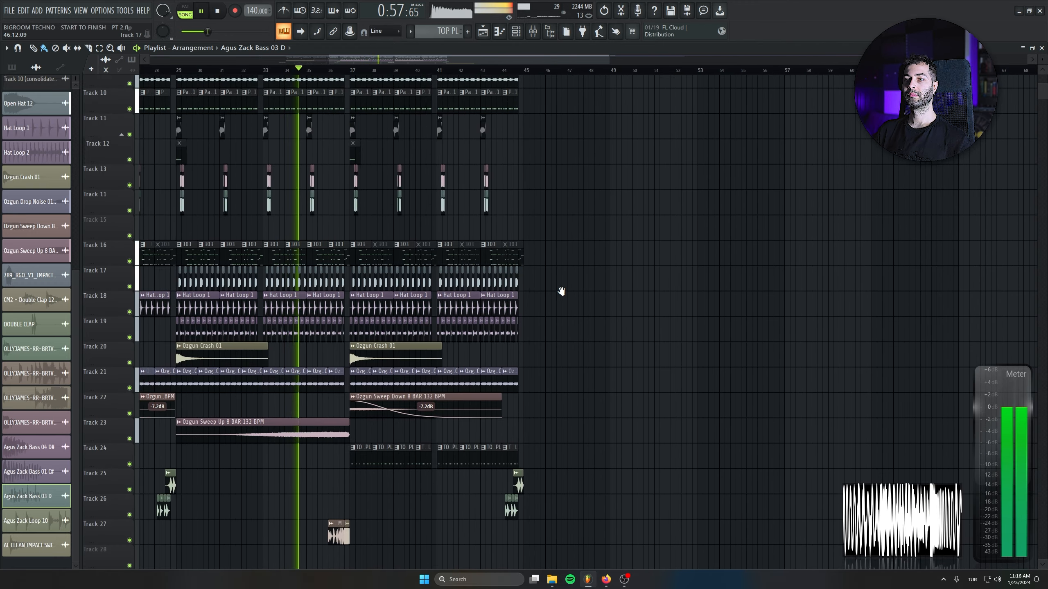
drag(564, 274, 599, 442)
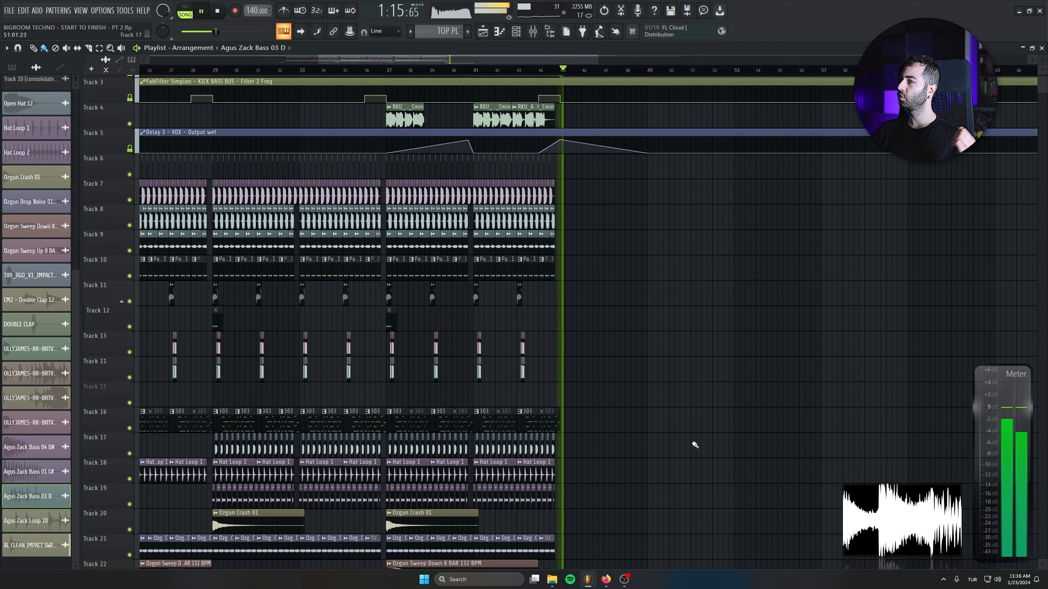
Place the reese pattern on Track 32 at bar 49, after the AL CLEAN IMPACT SWEEP clip
drag(688, 440, 577, 377)
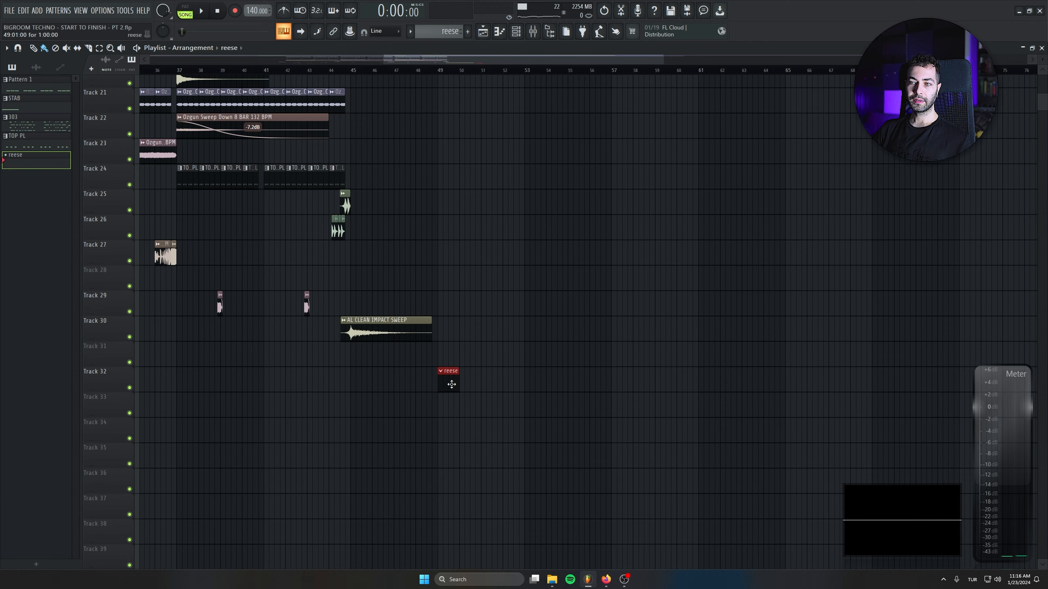
click(451, 384)
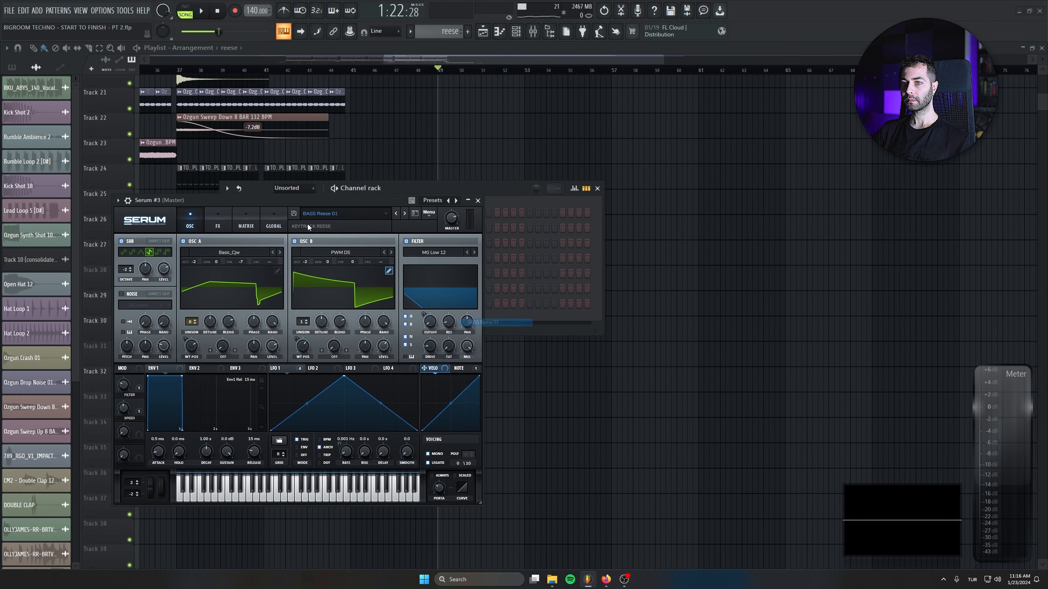
Audition the BASS Reese presets in Serum #3 and settle on BASS Reese 03
key(b)
click(405, 214)
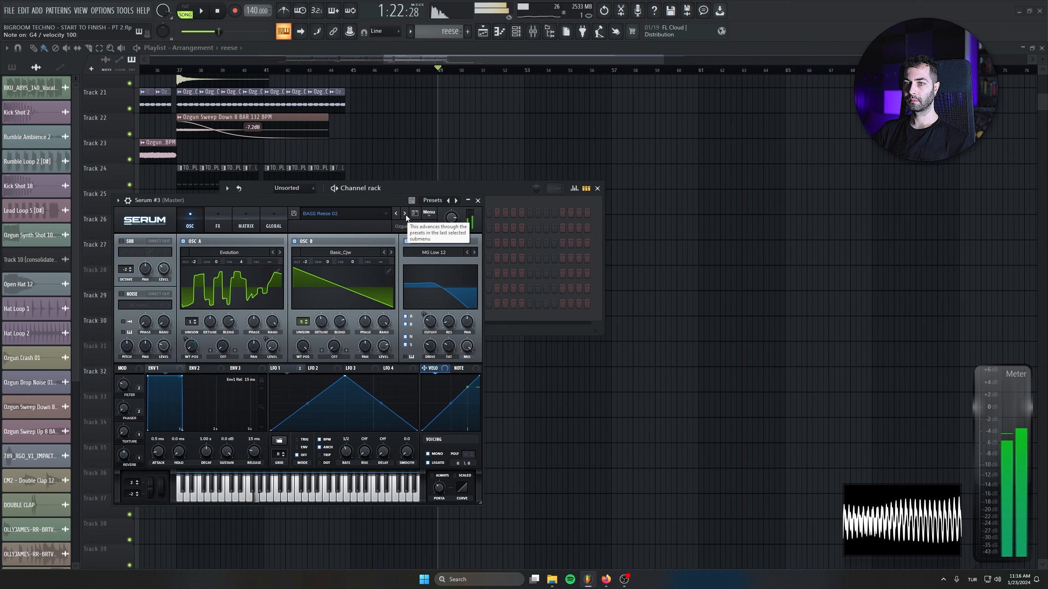
click(405, 213)
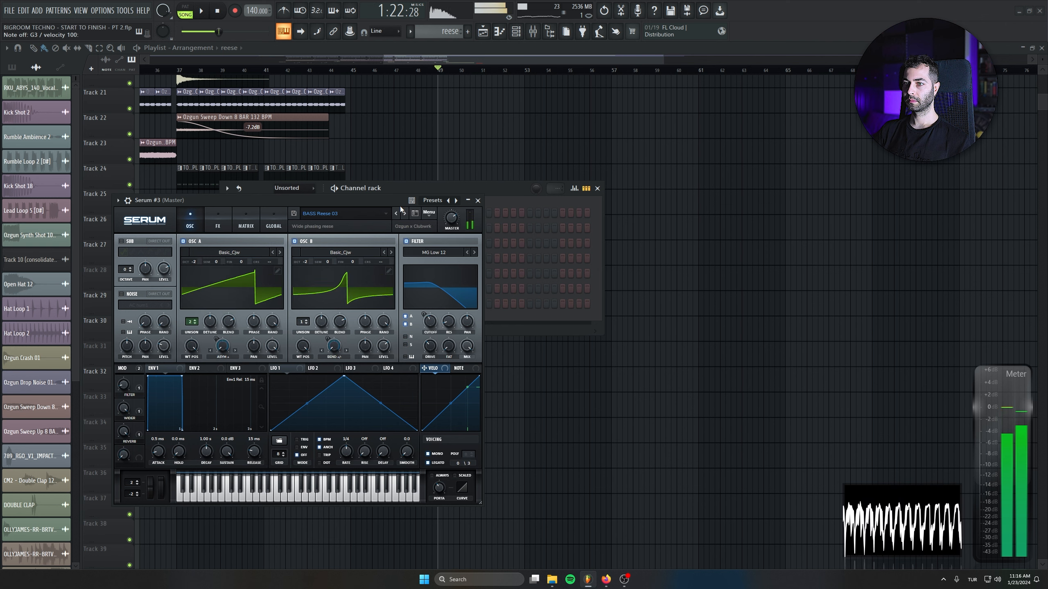
click(405, 214)
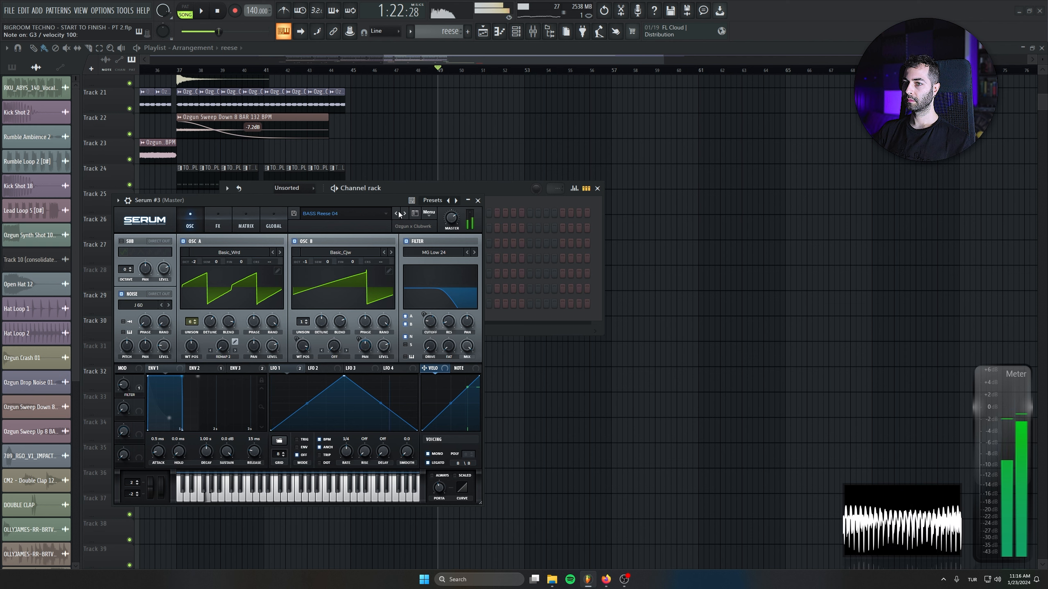
click(397, 213)
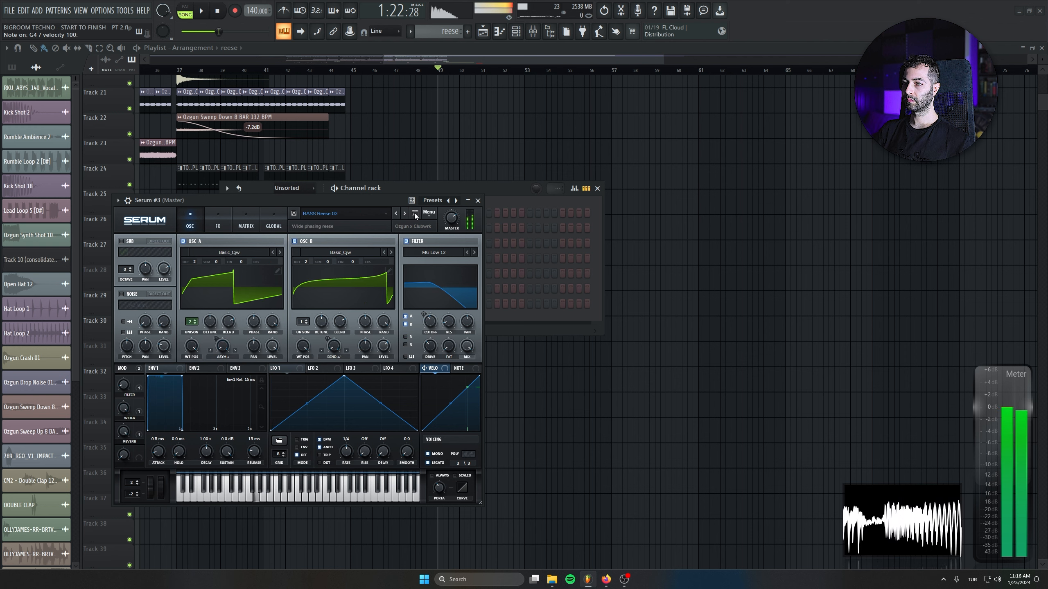
click(478, 201)
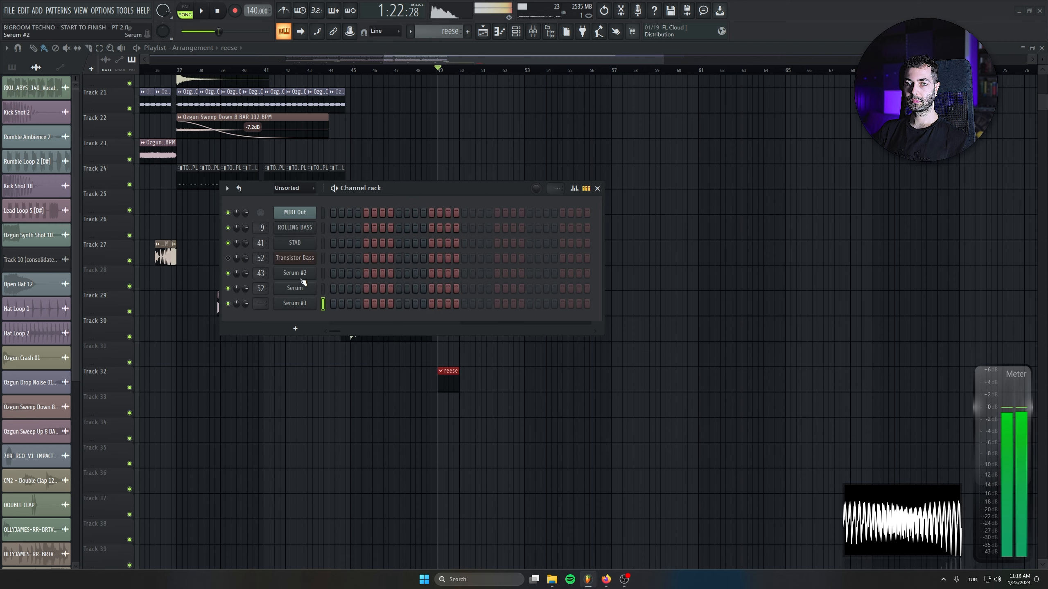
Rename the Serum #3 channel to reese and give it a four-bar D#4 note starting at bar 1
right_click(300, 307)
click(347, 327)
key(space)
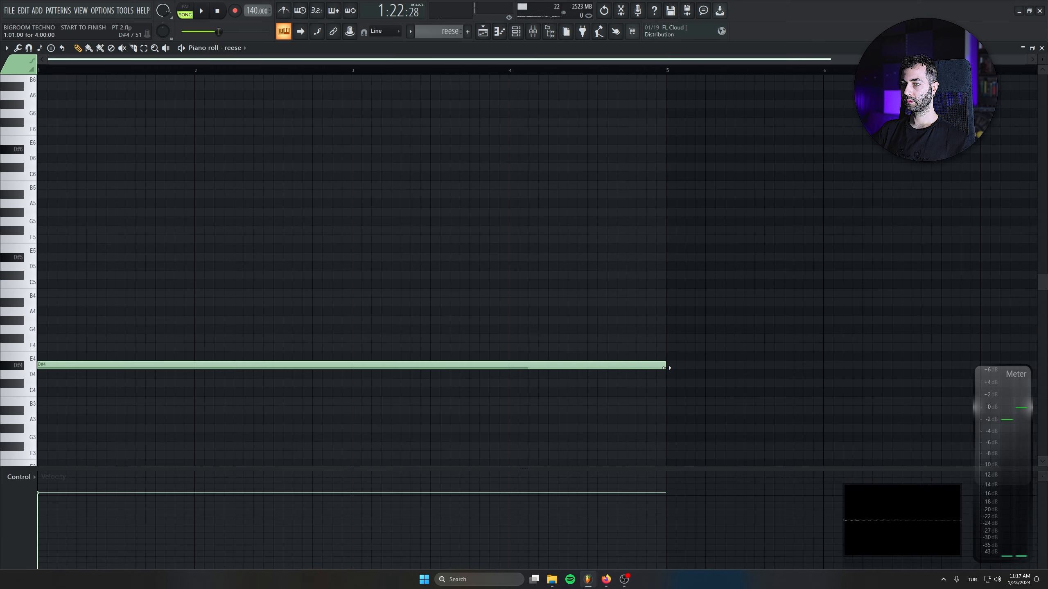
key(F7)
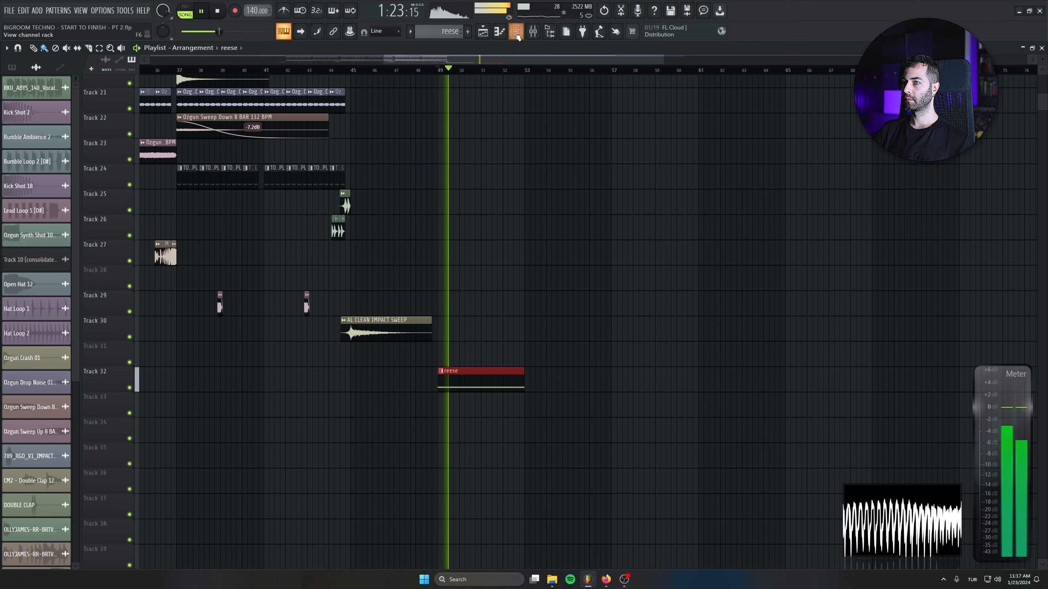
Add a four-bar B4 note at bar 5 of the reese pattern, directly after the D#4 note
key(F6)
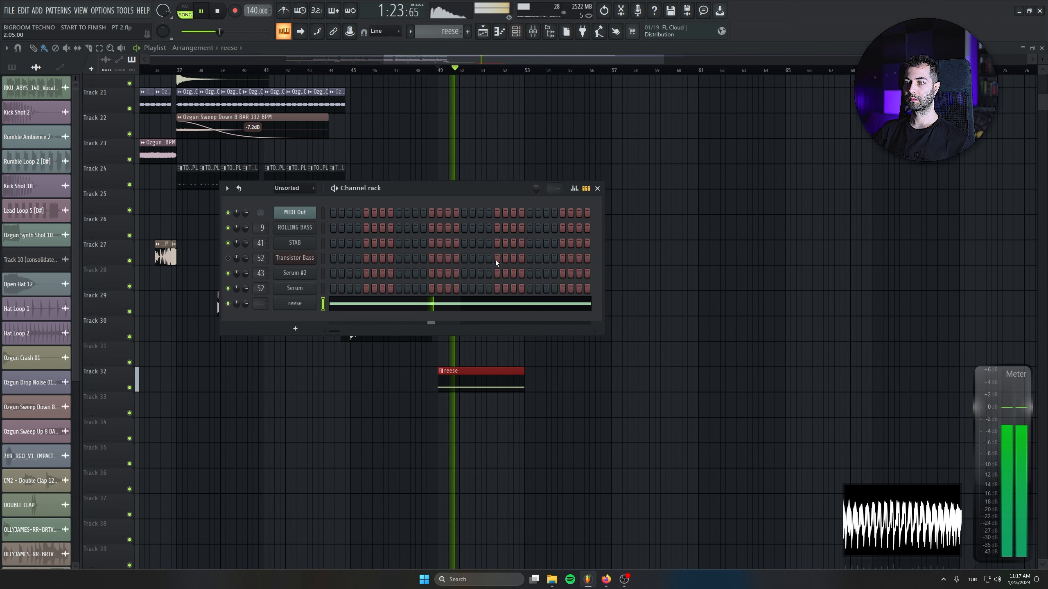
click(491, 304)
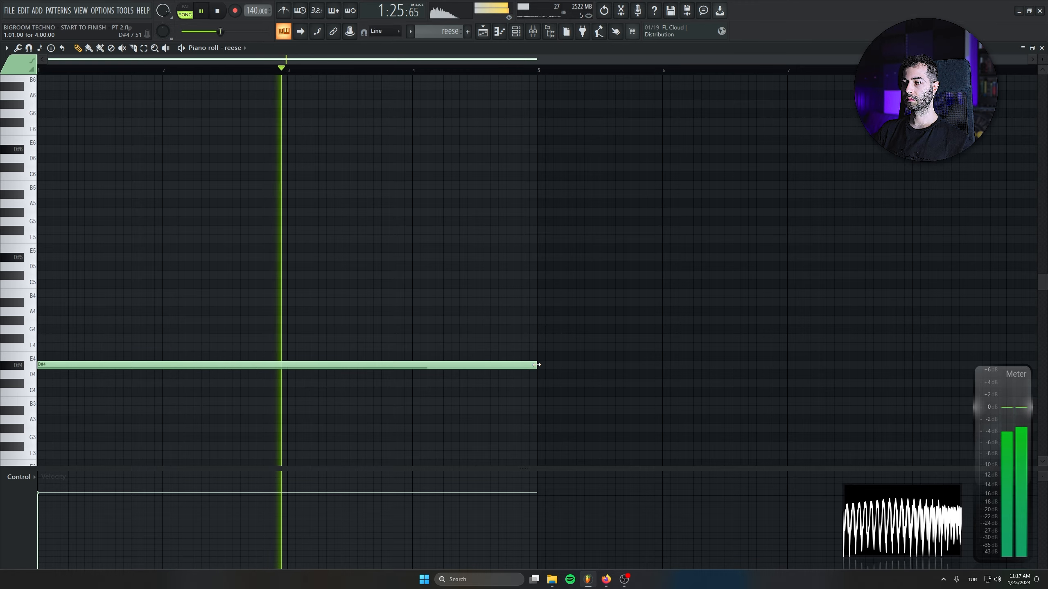
drag(455, 258, 274, 248)
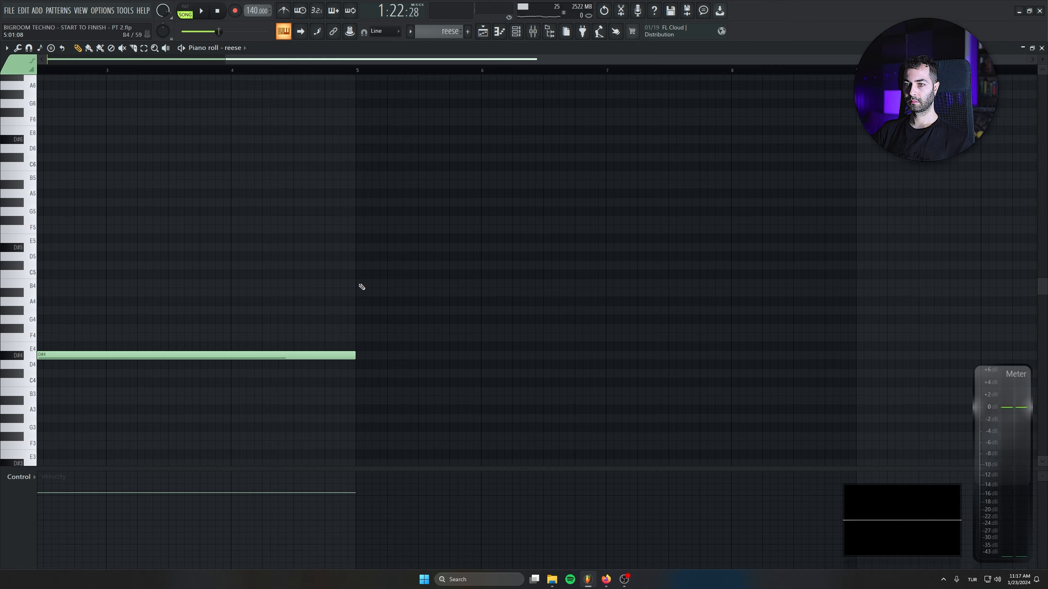
click(358, 284)
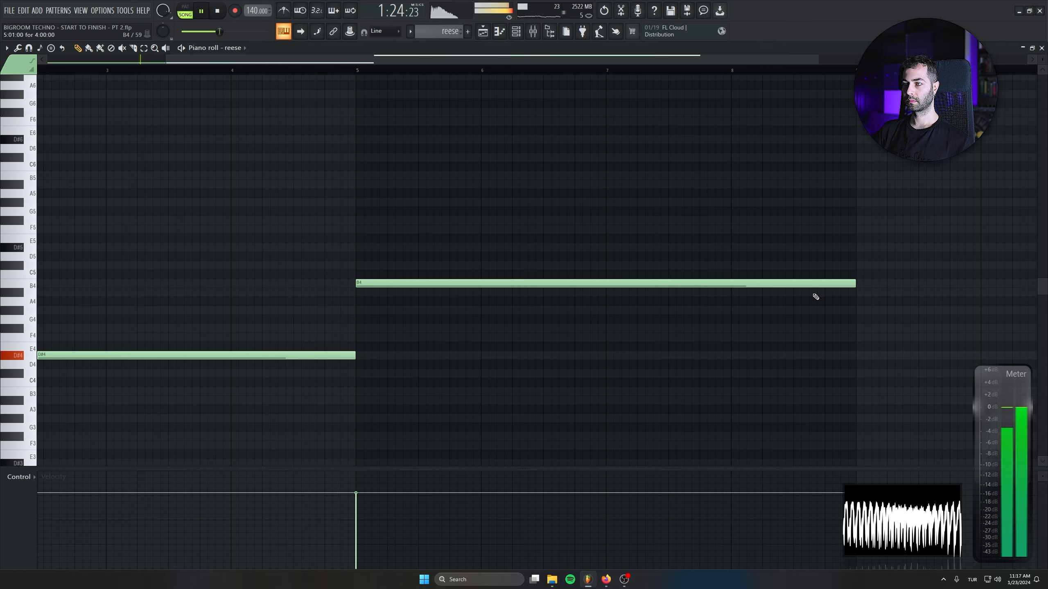
scroll(814, 294, down, 2)
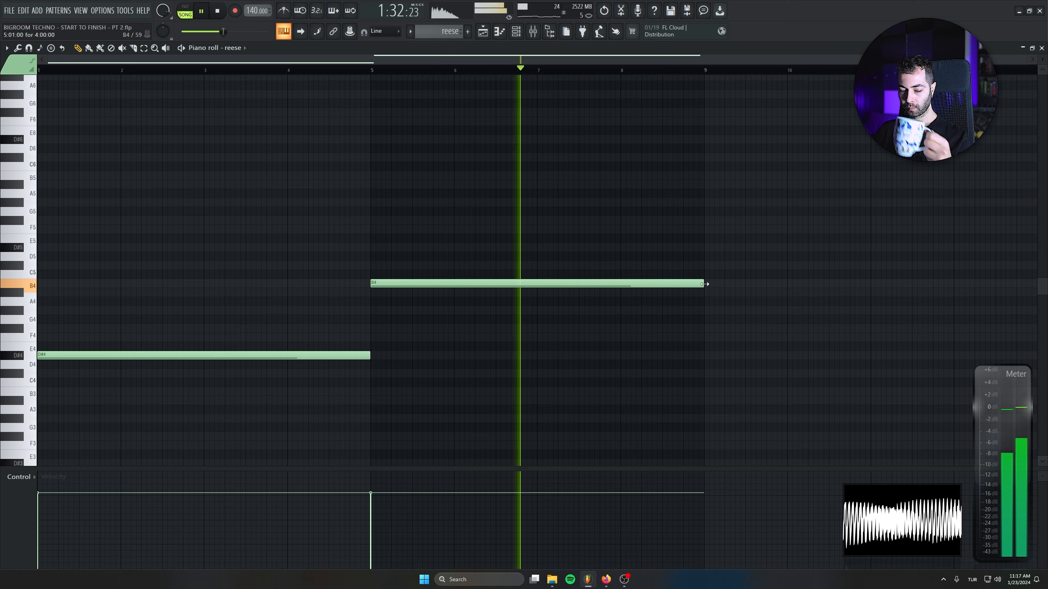
Shorten the B4 note to three bars and add a one-bar G#4 note at bar 8
key(space)
drag(705, 284, 631, 284)
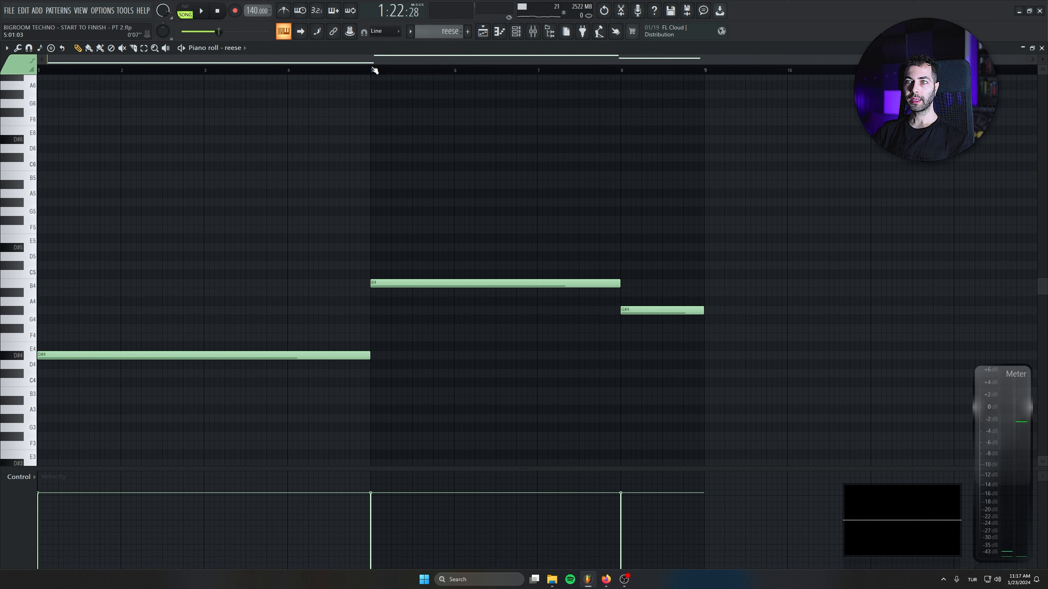
drag(579, 163, 435, 342)
drag(677, 272, 577, 363)
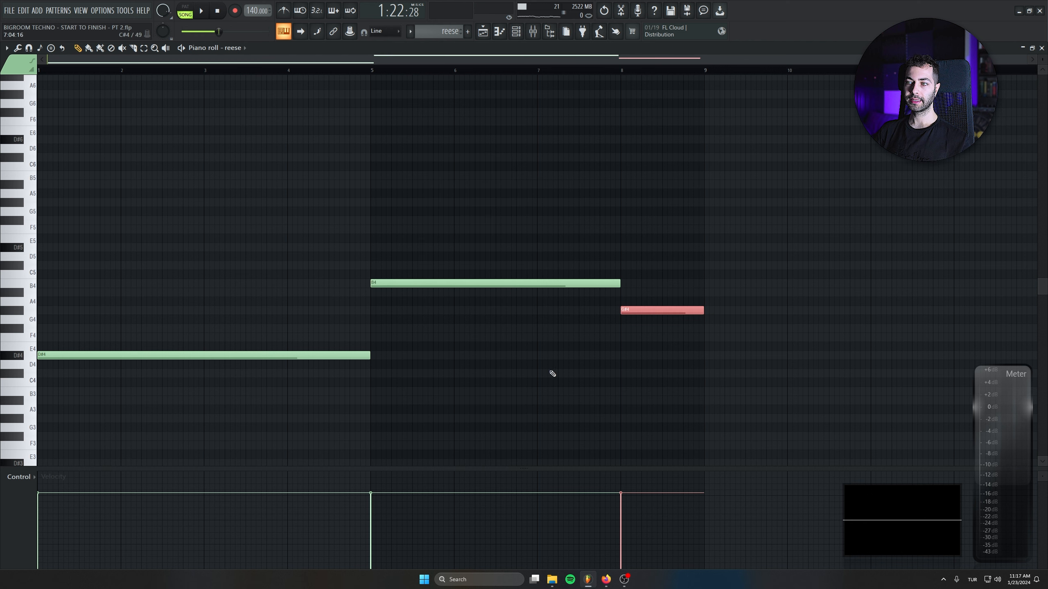
drag(294, 343, 158, 416)
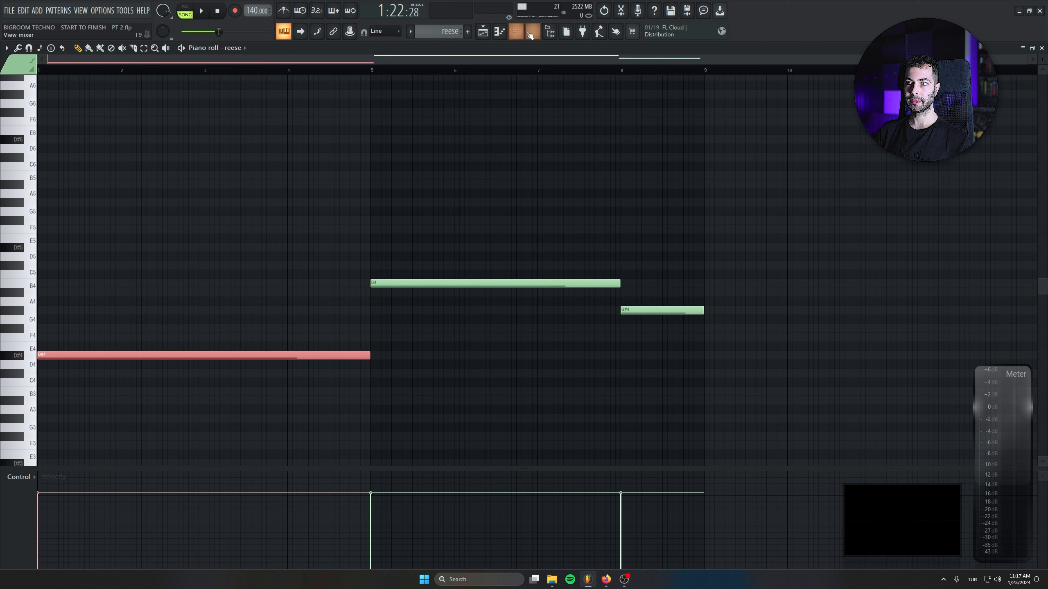
Play the reese pattern and clone the reese channel
key(space)
click(516, 32)
right_click(303, 306)
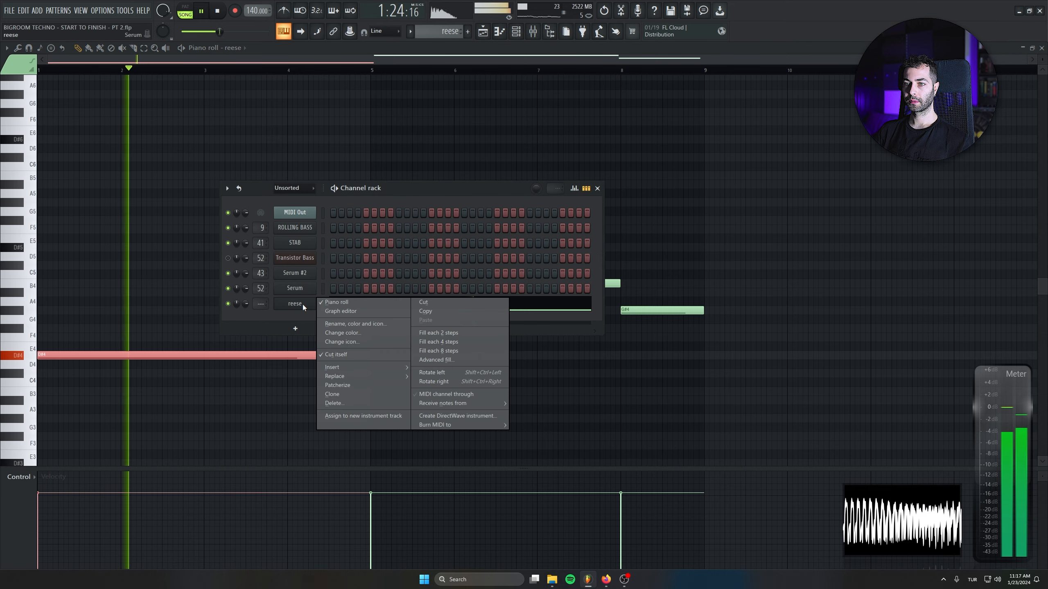
click(332, 394)
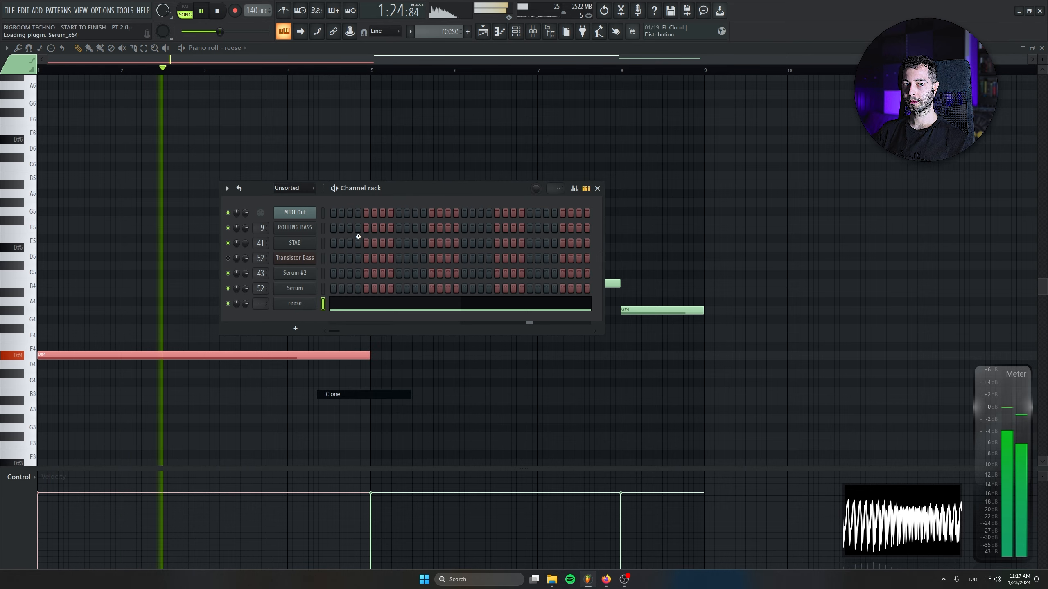
key(space)
Load the PL Spin preset from the Clubwrk bank in the cloned reese #2 Serum
click(347, 227)
mouse_move(347, 282)
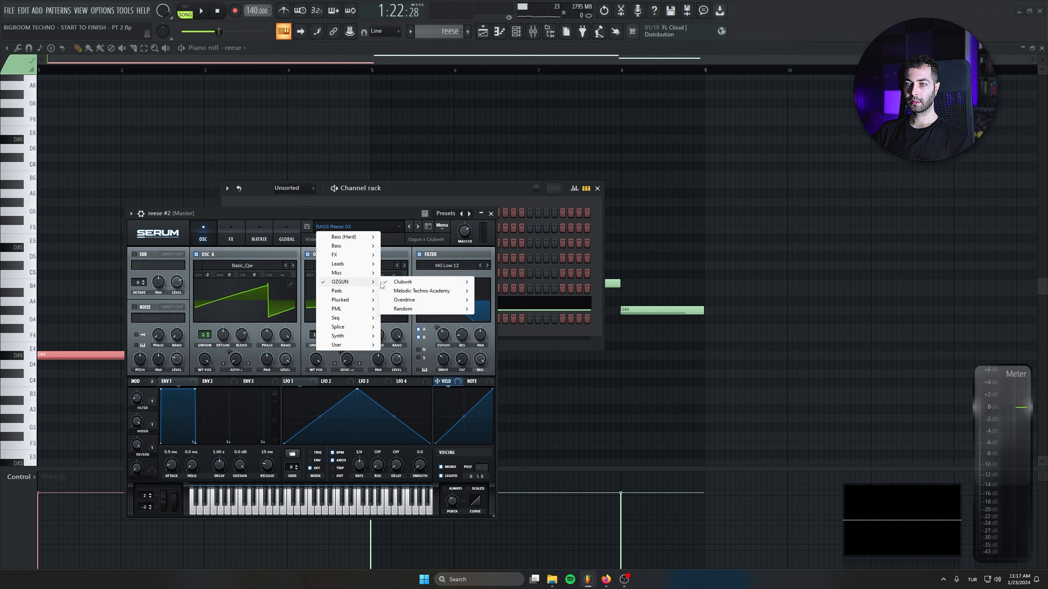
mouse_move(412, 282)
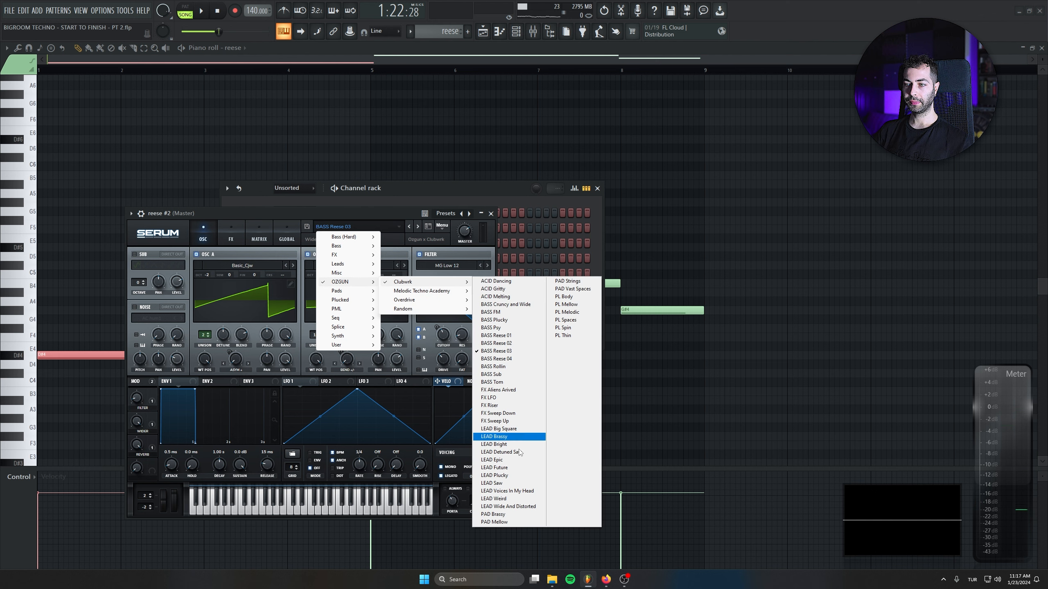
click(564, 328)
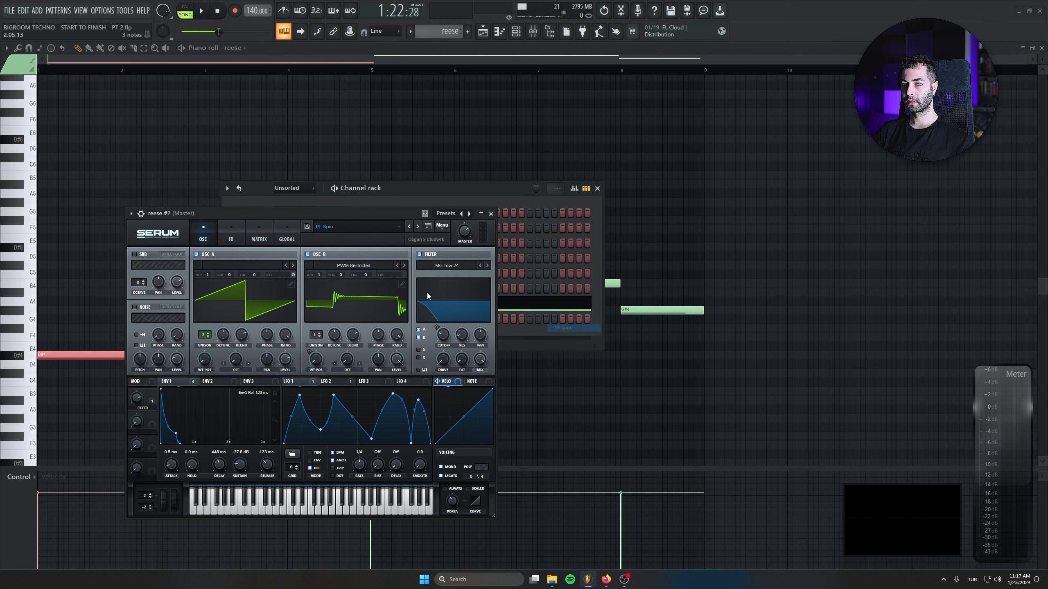
Audition neighbouring Serum presets on reese #2, load PL Melodic and close the plugin
click(412, 226)
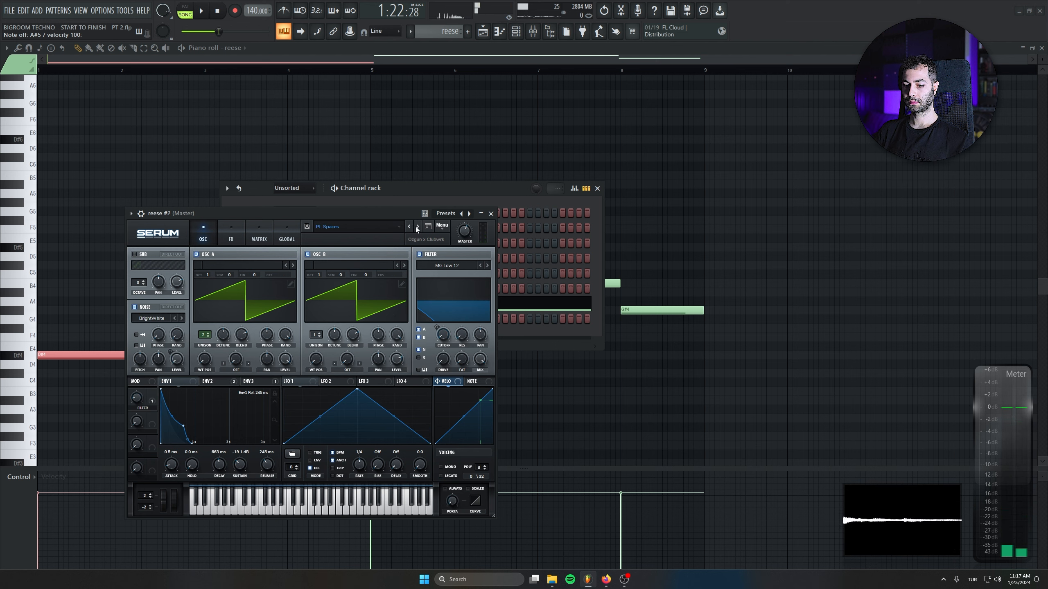
click(416, 230)
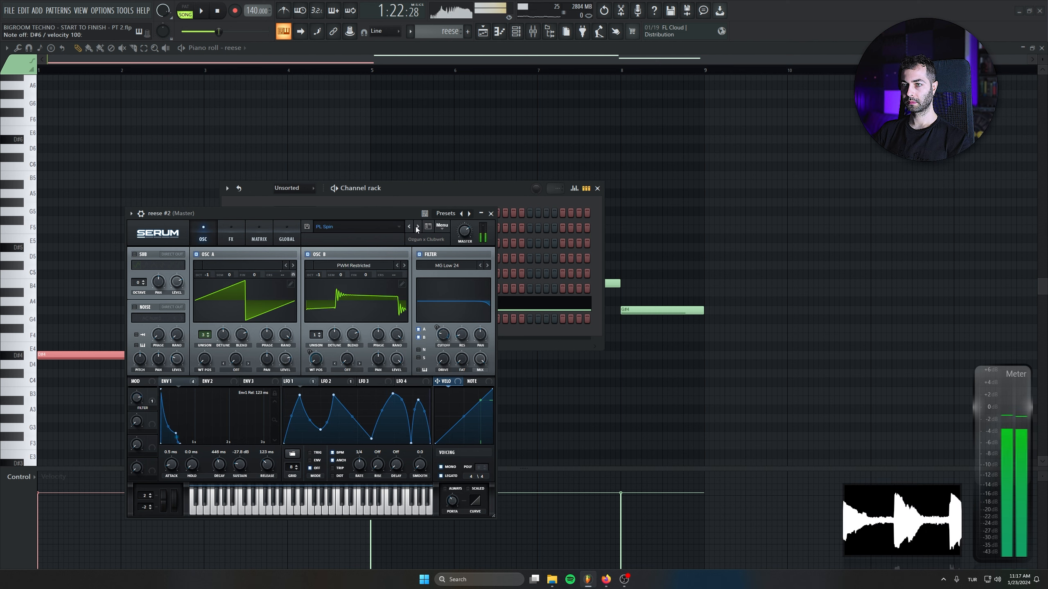
click(411, 229)
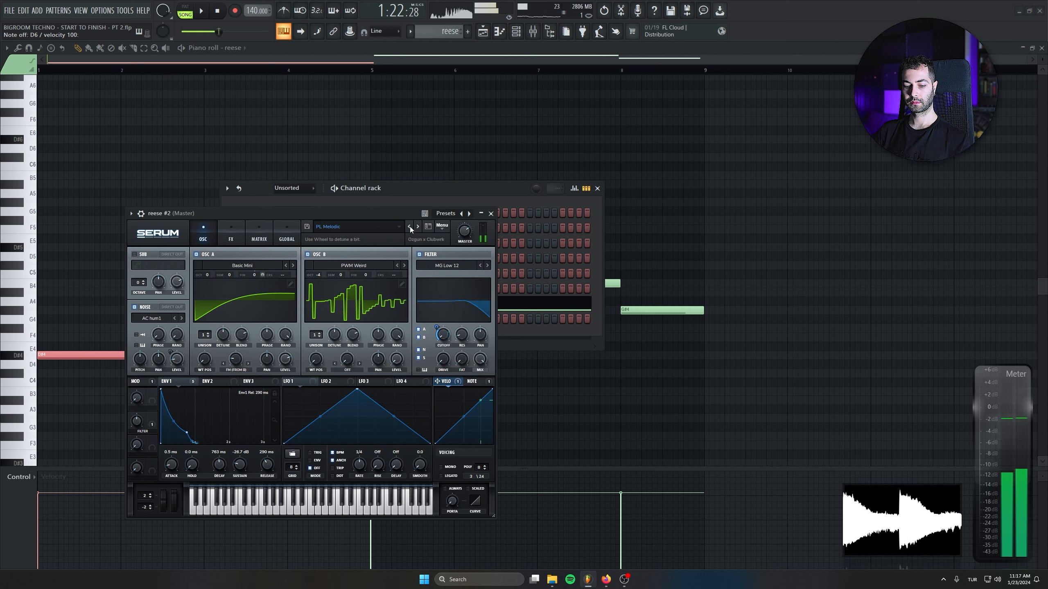
click(490, 213)
Open the piano roll of reese #2 and place a B6 note at the start of bar 1
right_click(316, 308)
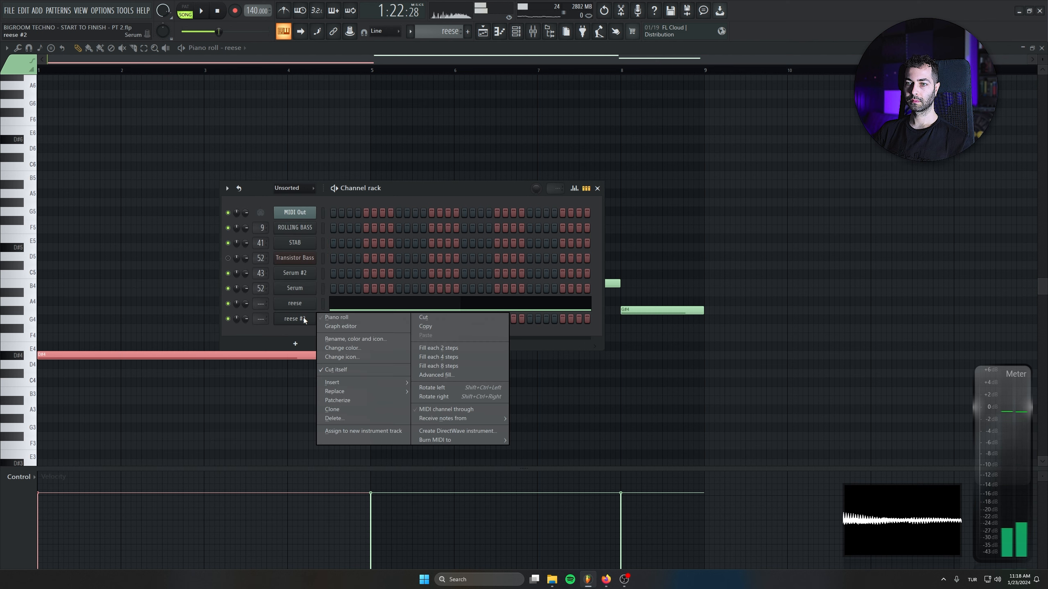
click(334, 317)
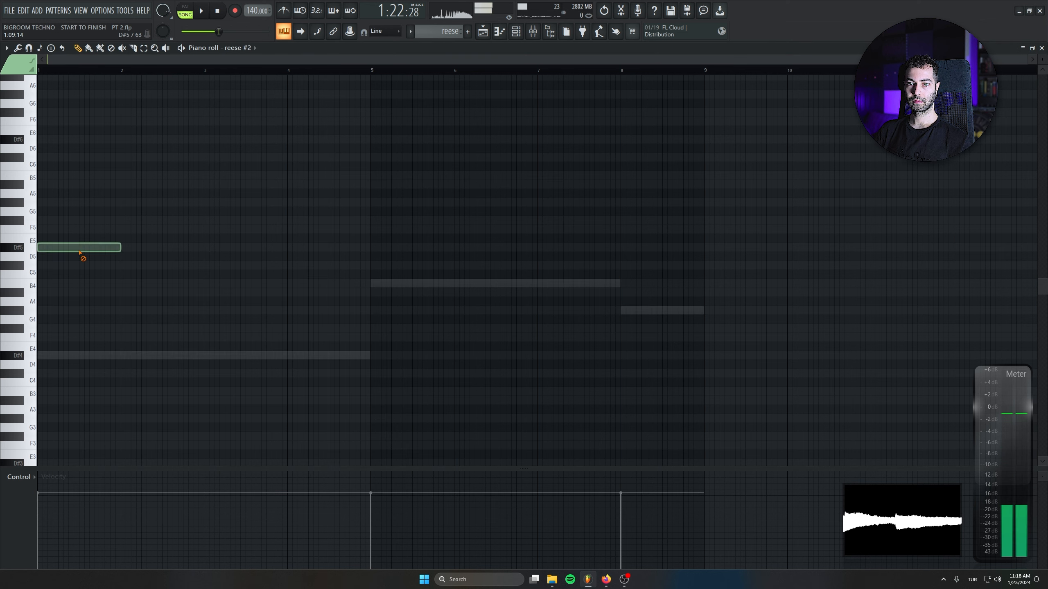
click(41, 142)
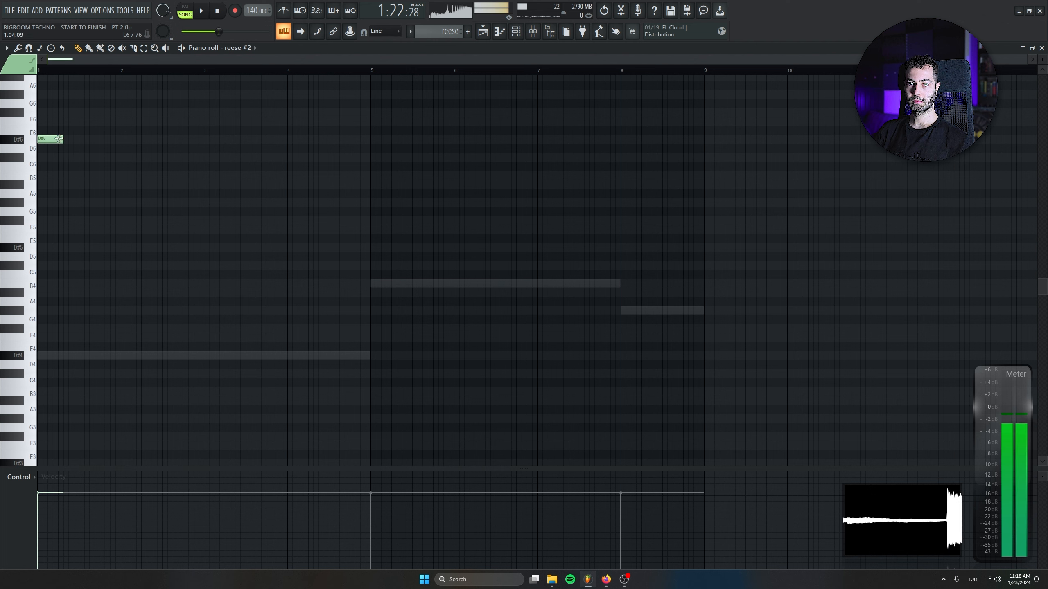
scroll(43, 108, up, 1)
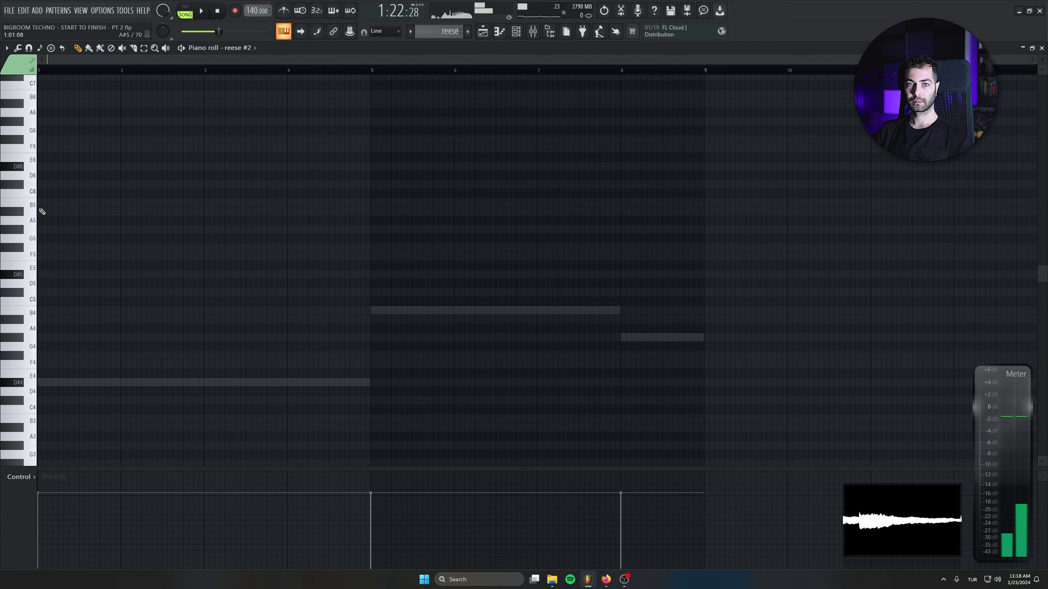
click(42, 211)
ctrl+scroll(103, 239, up, 3)
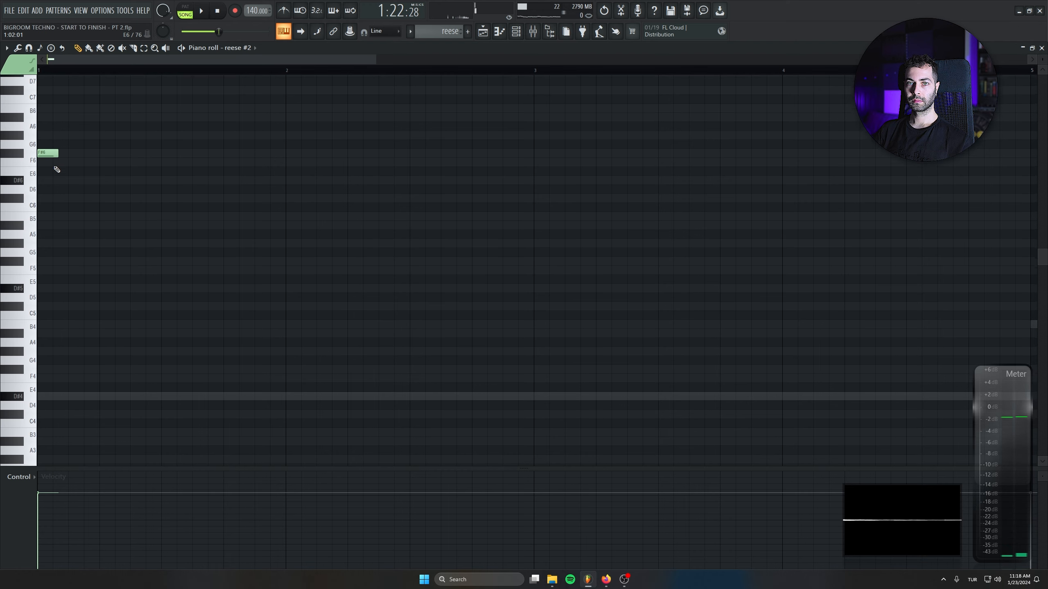
scroll(46, 137, up, 1)
click(48, 131)
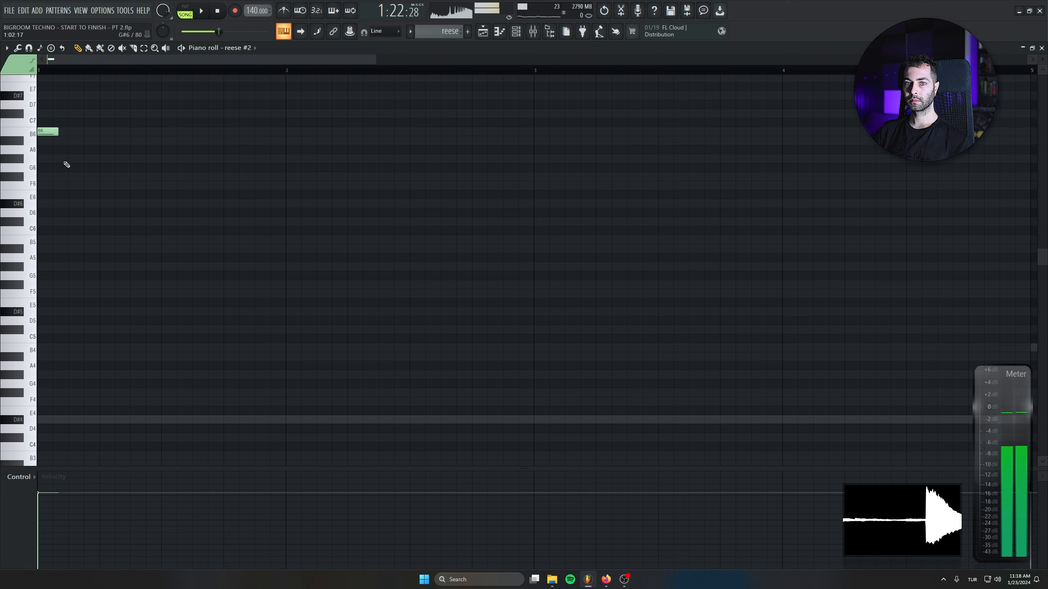
Shorten the B6 note and follow it with short A#6, F#6 and D#6 notes one step apart, checking them in playback
key(space)
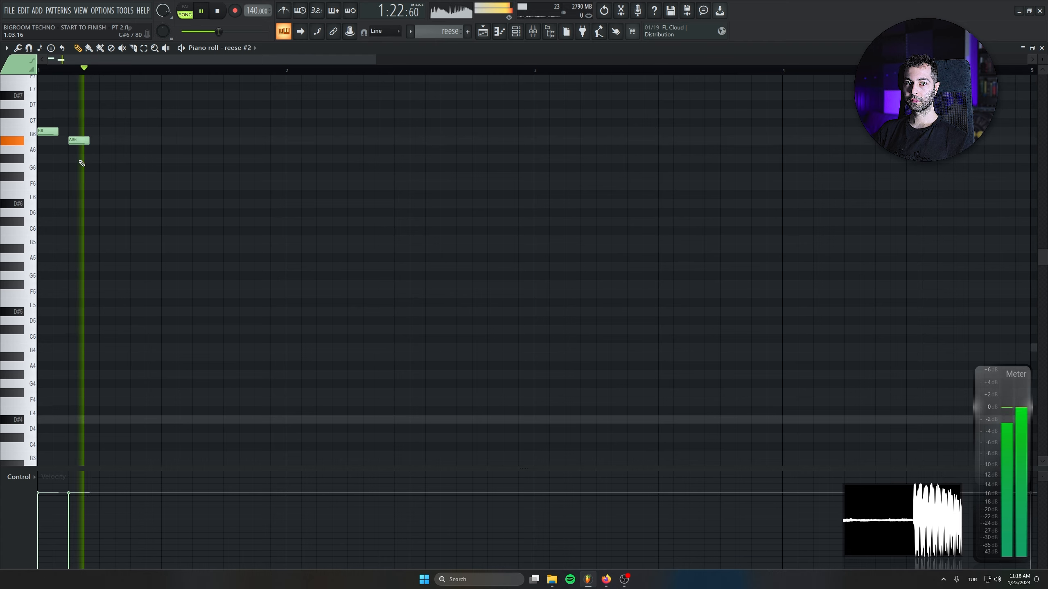
click(56, 140)
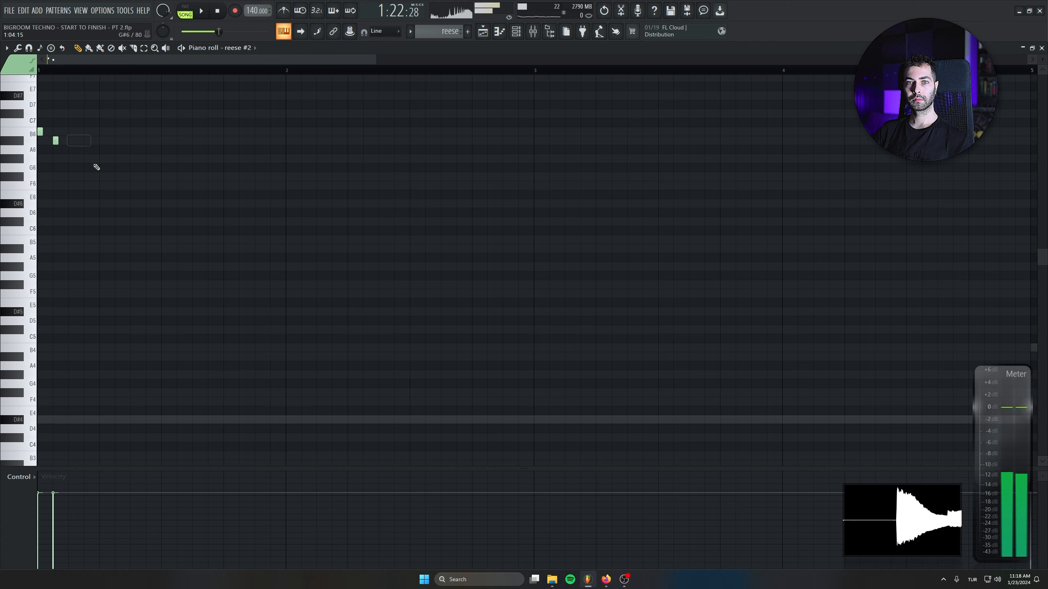
key(space)
click(71, 185)
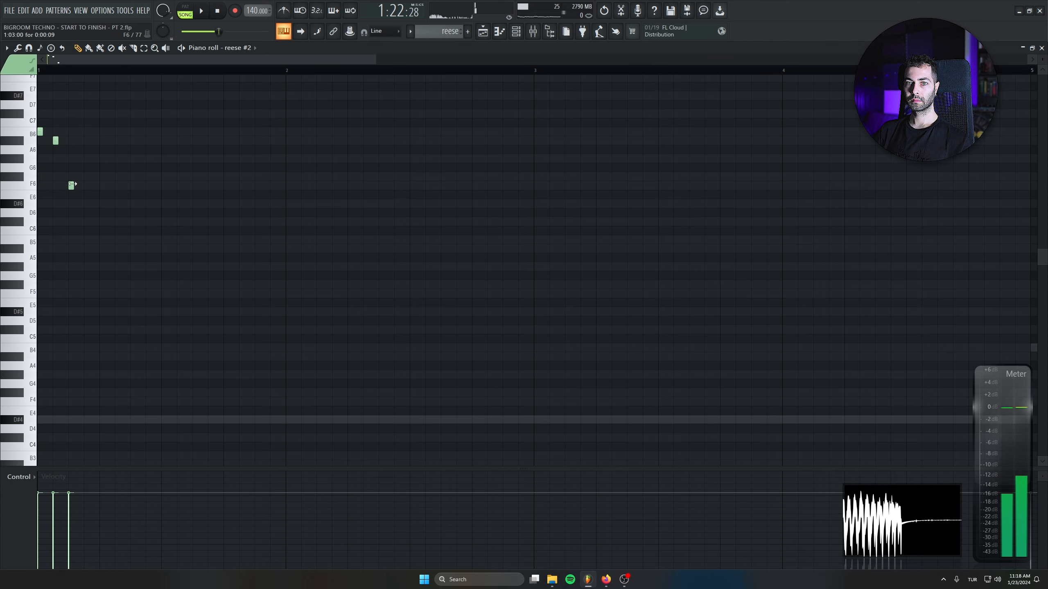
key(space)
drag(72, 185, 71, 177)
key(space)
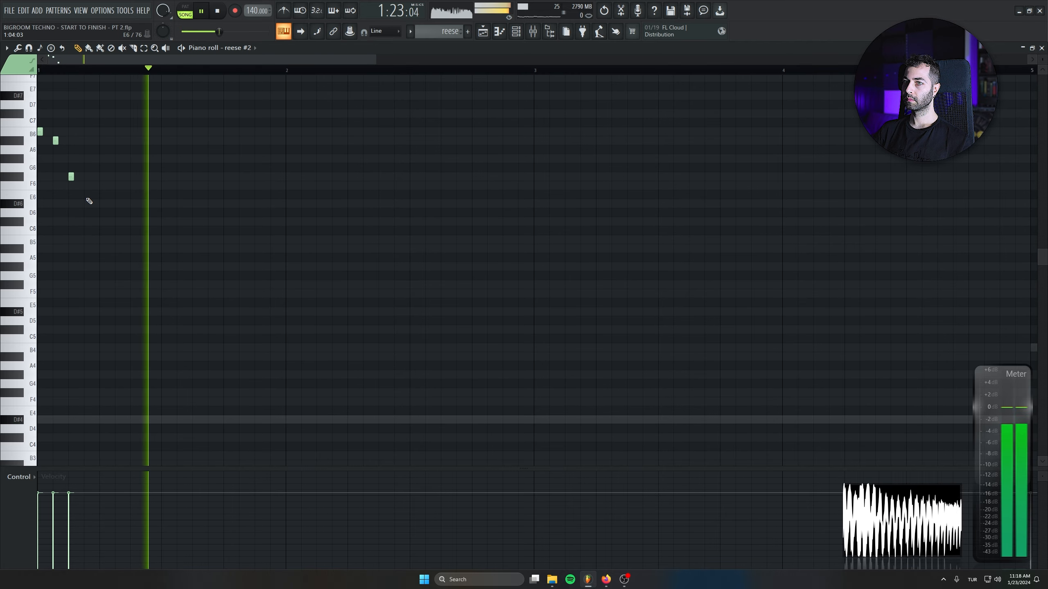
click(87, 204)
key(space)
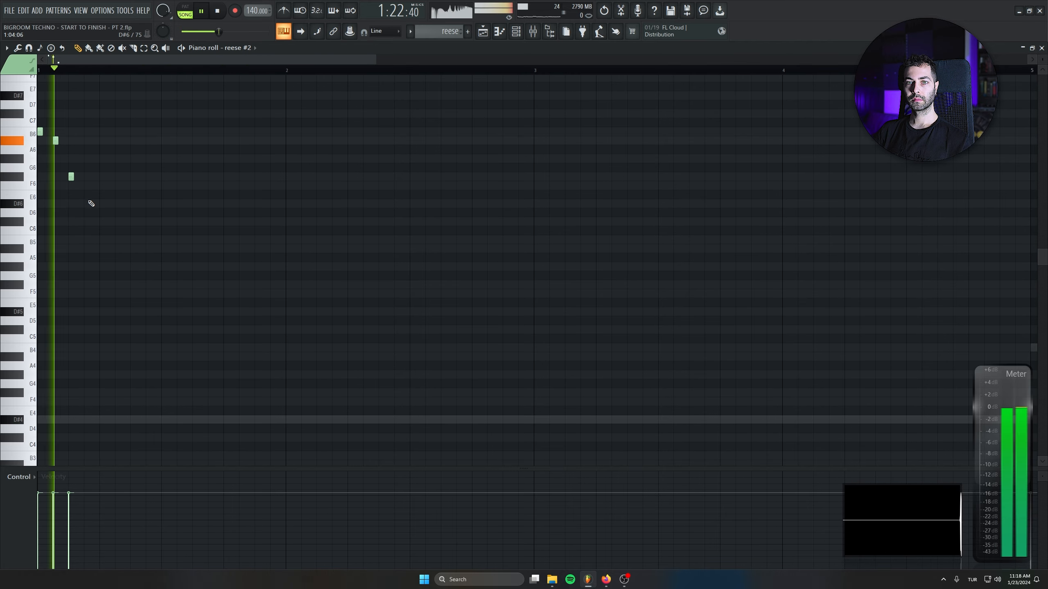
key(space)
Duplicate the four-note phrase repeatedly to fill bar 1
key(ctrl+a)
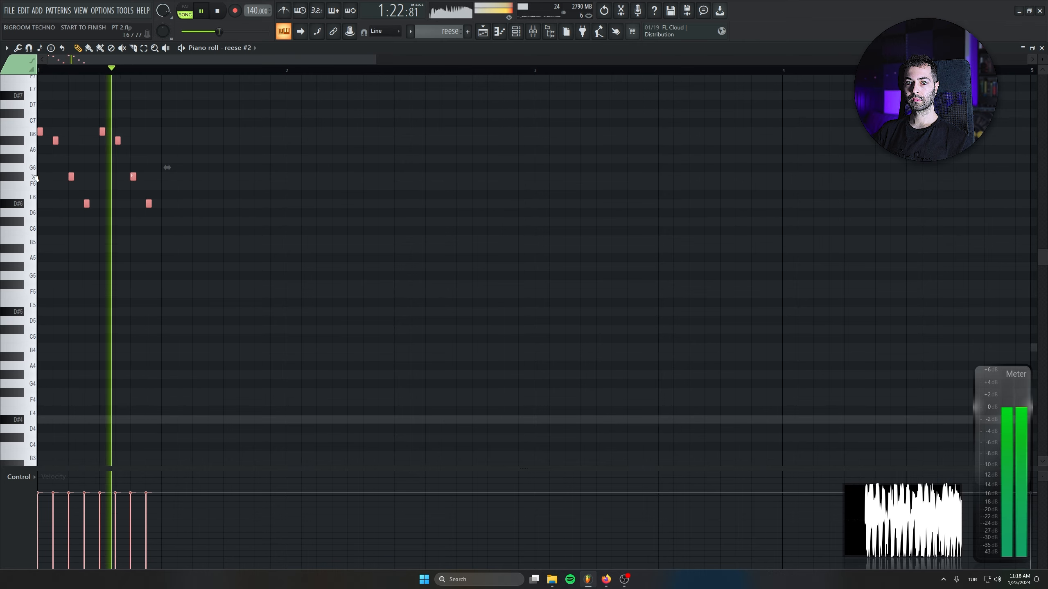
key(ctrl+a)
key(ctrl+b)
Play the melody with the reese #2 Serum open to check its sound, then close the plugin and channel rack
key(F6)
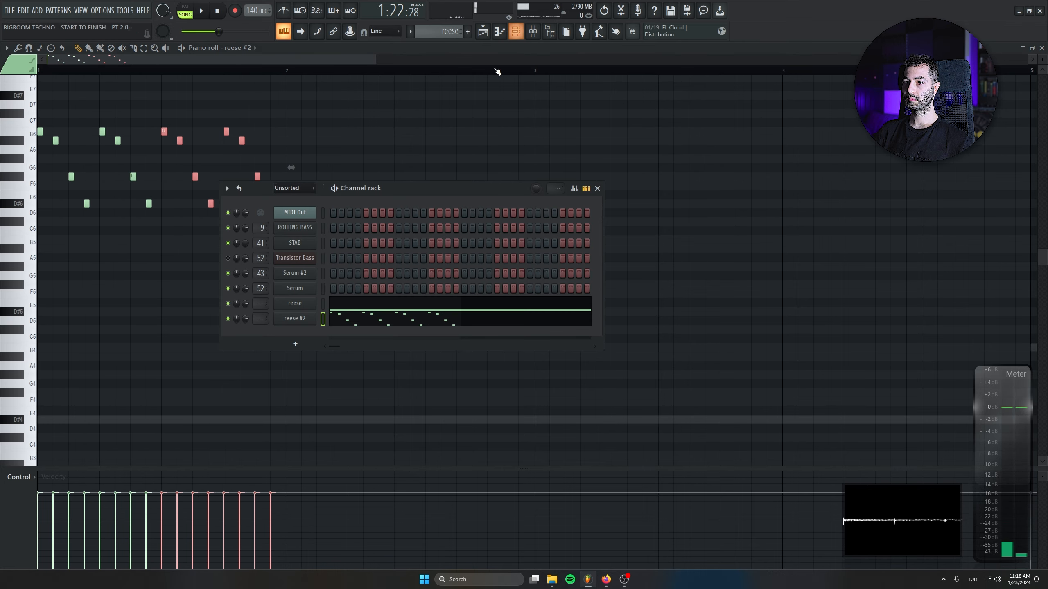
click(294, 319)
key(space)
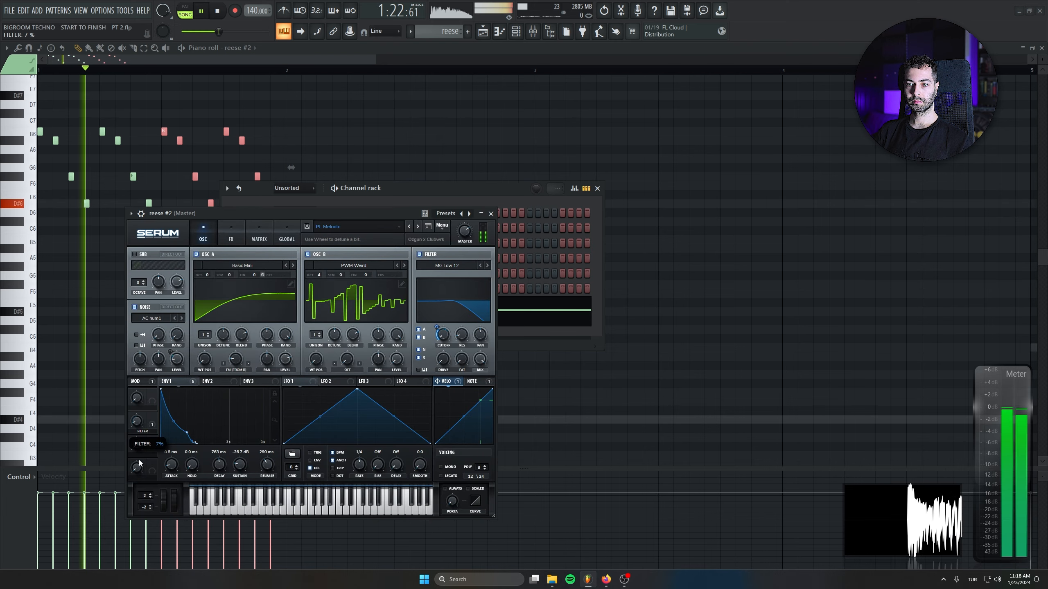
click(490, 213)
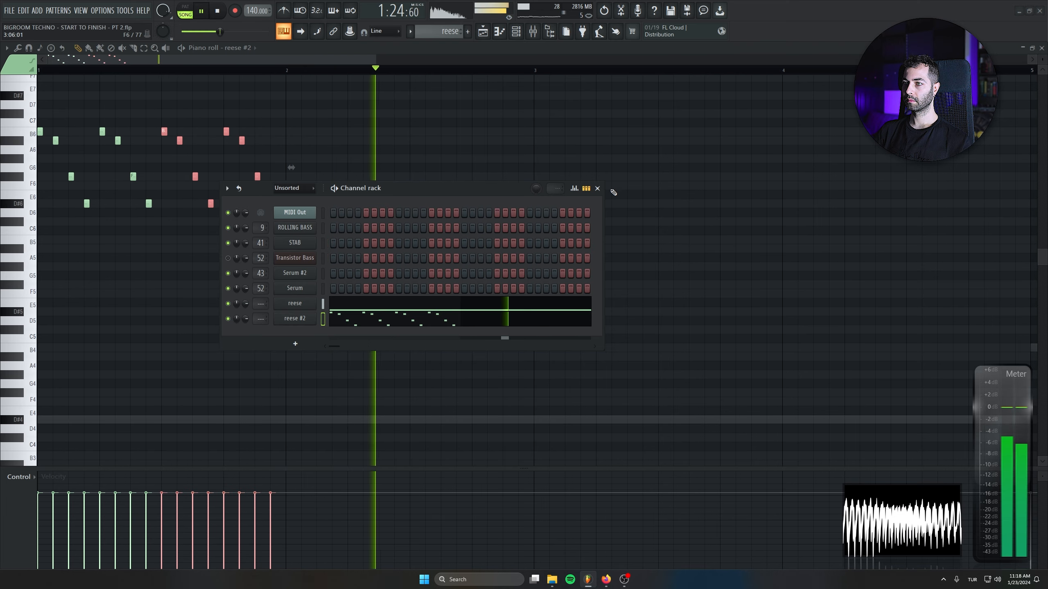
click(597, 189)
key(space)
Delete the duplicated notes in bar 1, keeping only the first four, and play the remaining phrase
drag(357, 83, 103, 324)
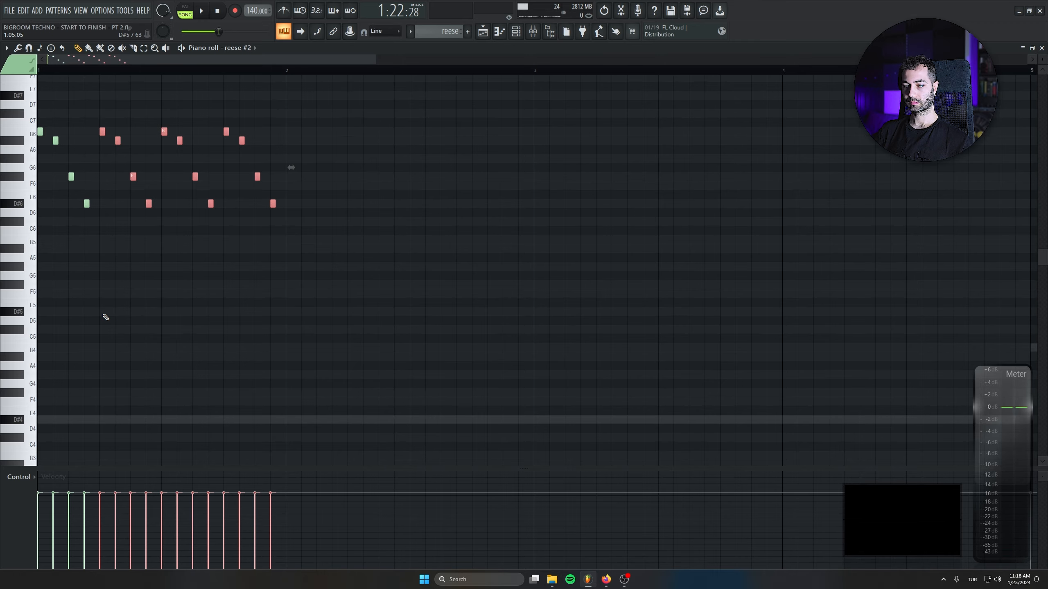
key(Delete)
key(space)
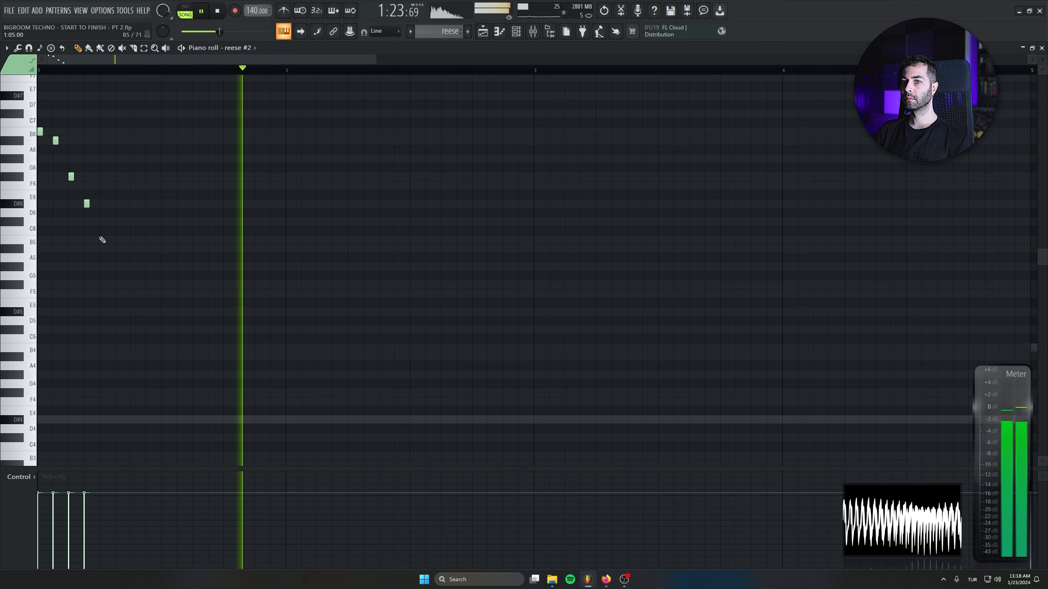
Select the four-note phrase and duplicate it once directly after itself
drag(128, 308, 38, 91)
key(space)
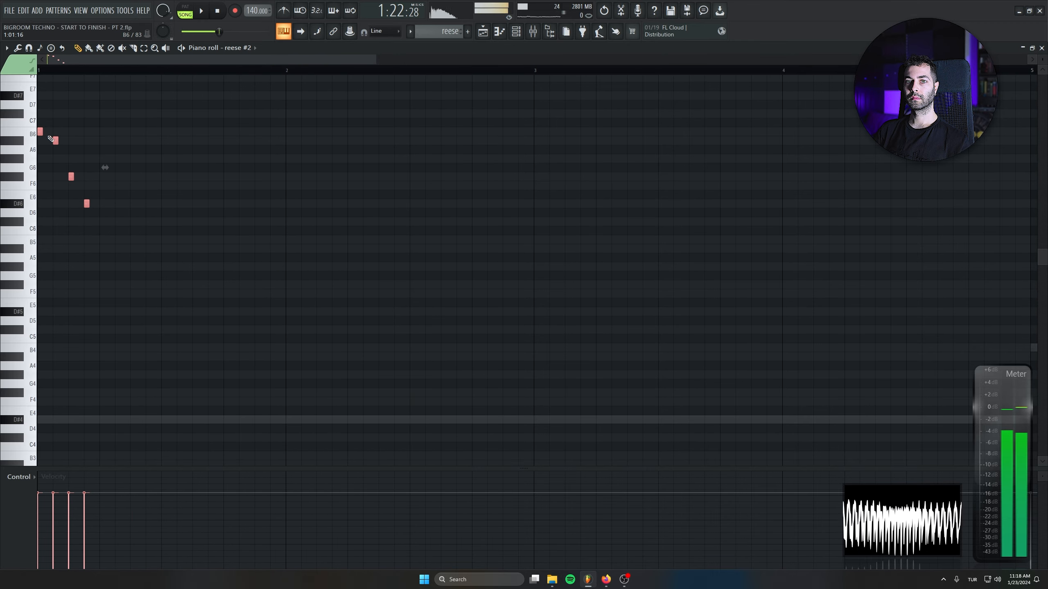
key(space)
mouse_move(39, 130)
mouse_down()
mouse_move(274, 127)
mouse_move(101, 131)
mouse_up()
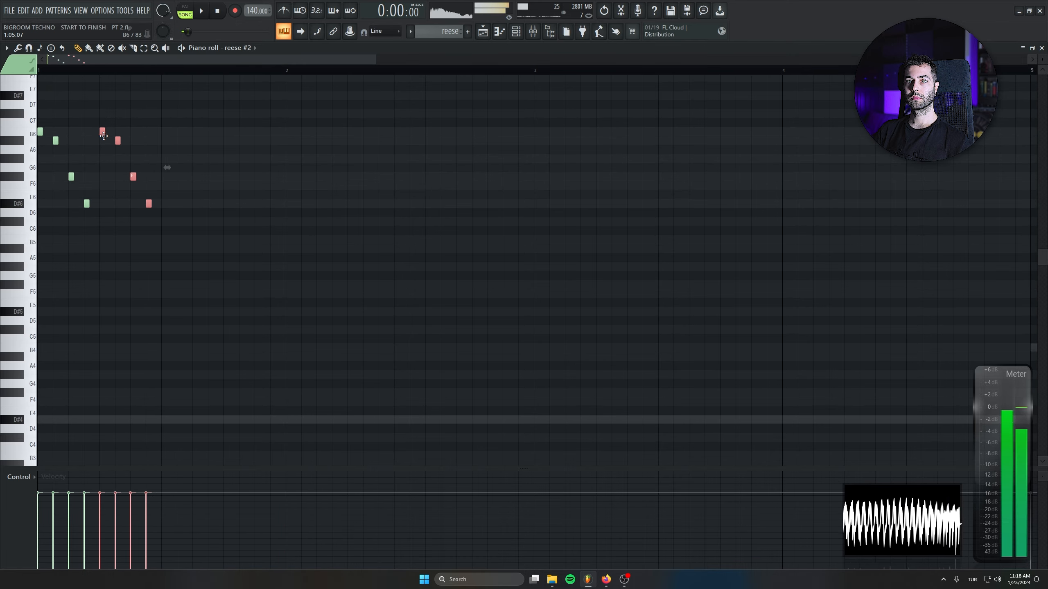
Lengthen all eight notes to almost a full step each, leaving a small gap between them
drag(192, 110, 91, 228)
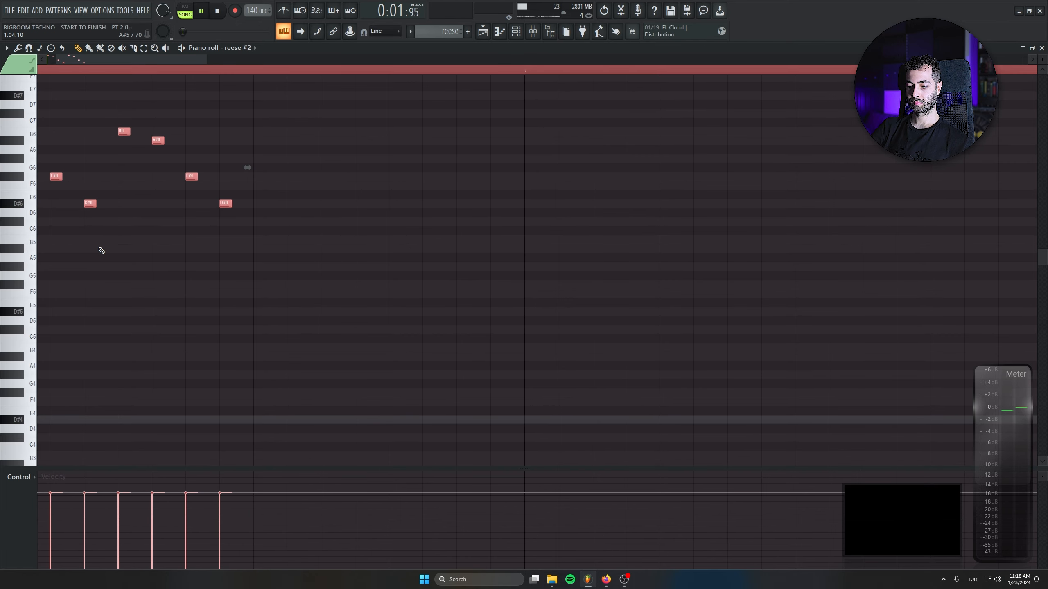
key(space)
right_click(256, 203)
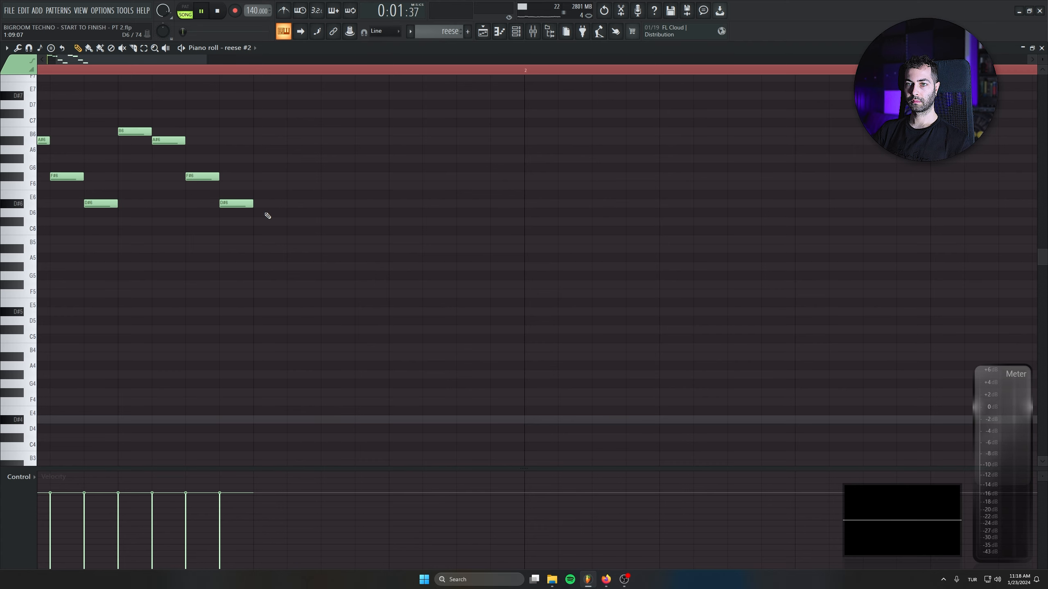
drag(268, 167, 305, 169)
key(ctrl+a)
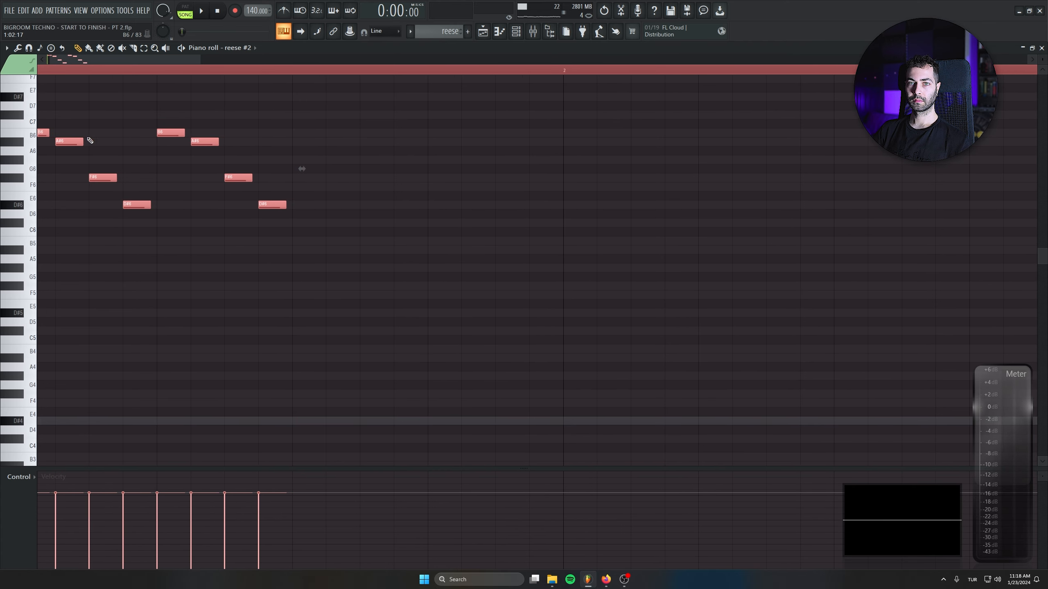
drag(90, 140, 106, 177)
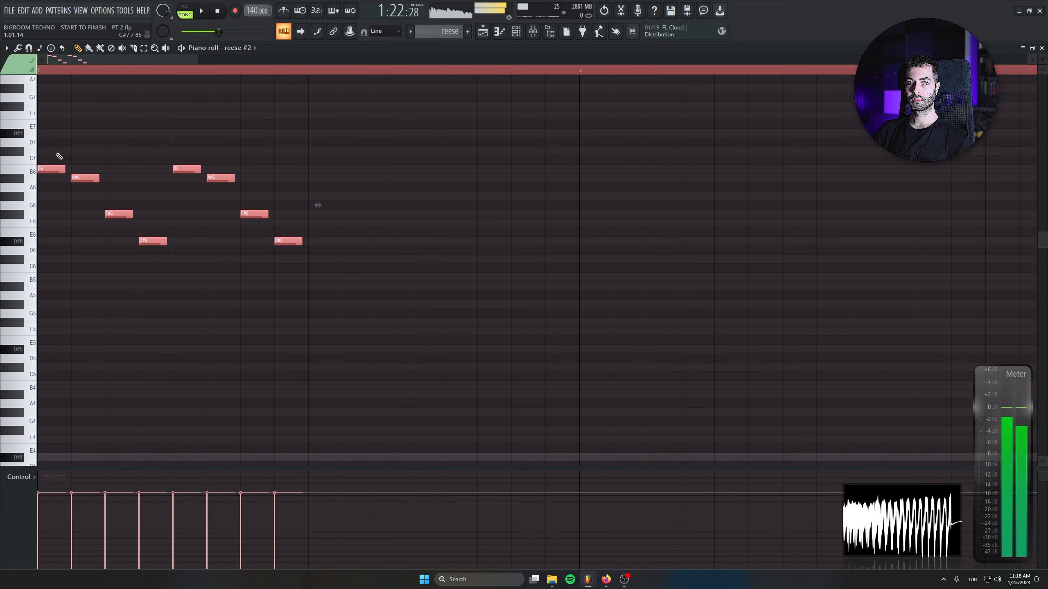
Repeat the eight-note phrase until it fills the first four bars, checking it in playback
key(ctrl+b)
scroll(253, 280, down, 3)
key(space)
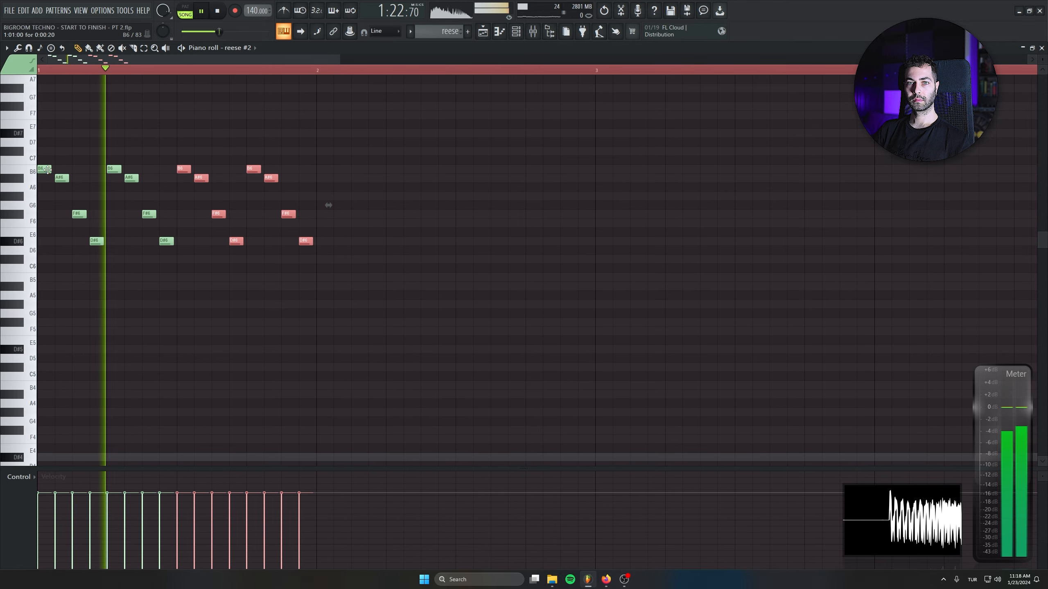
key(ctrl+a)
shift+drag(45, 169, 323, 165)
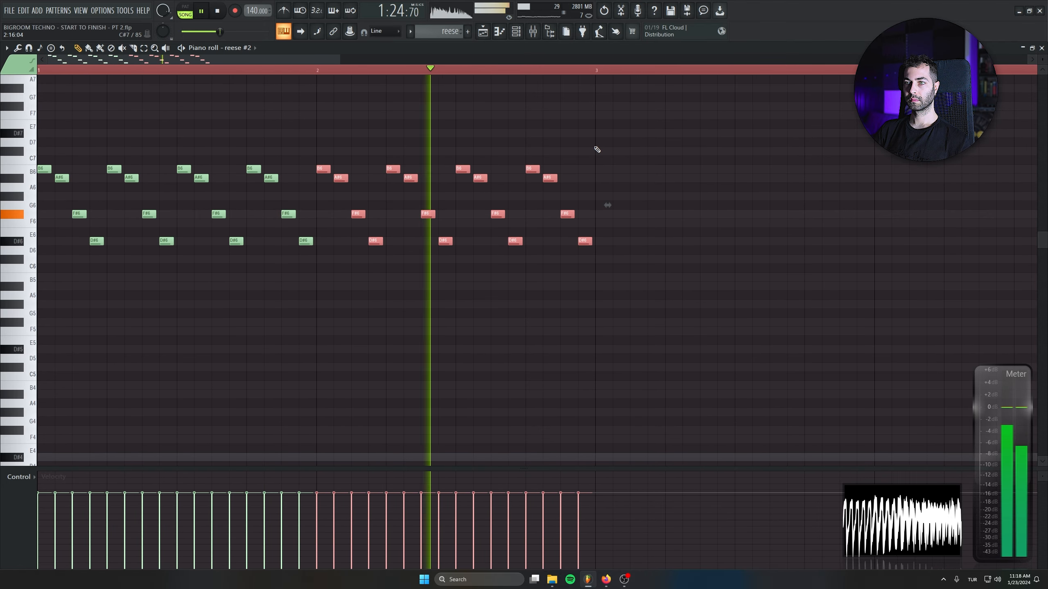
key(ctrl+a)
shift+drag(47, 167, 603, 169)
key(space)
key(space)
Copy the four-bar melody into bars 5 to 8, aligned with the start of bar 5
scroll(233, 281, down, 4)
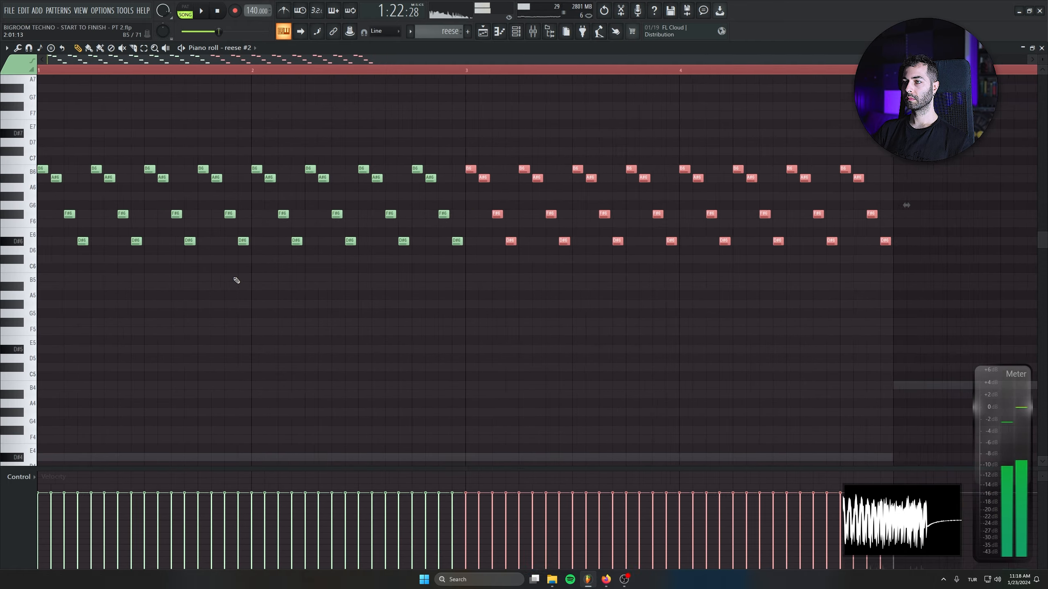
ctrl+drag(550, 110, 39, 250)
key(ctrl+b)
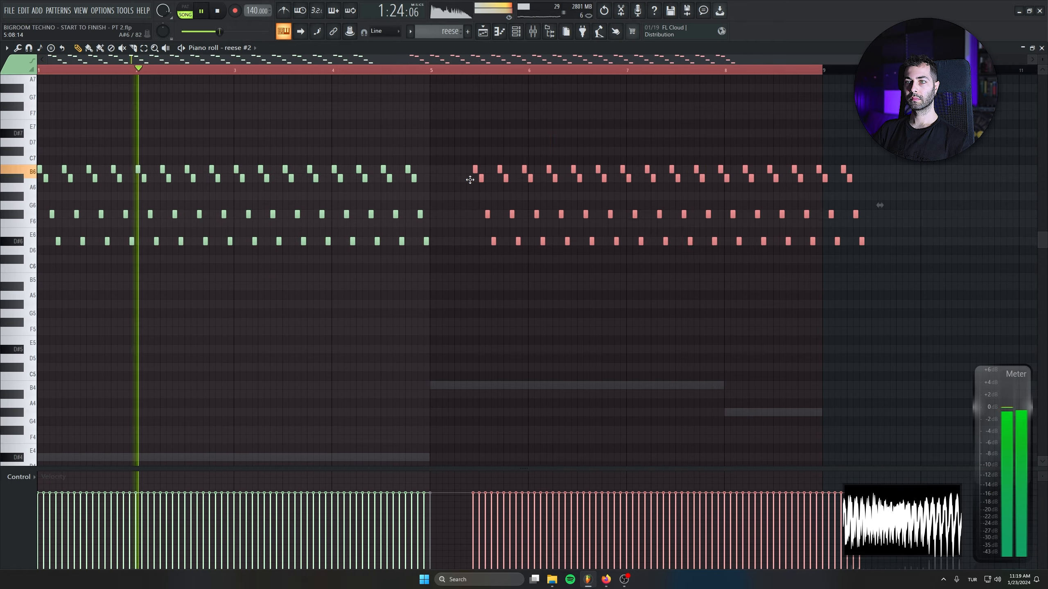
scroll(421, 225, down, 1)
Open the reese #2 Serum, change its filter type to MG Low 24 and adjust the filter cutoff during playback
key(F6)
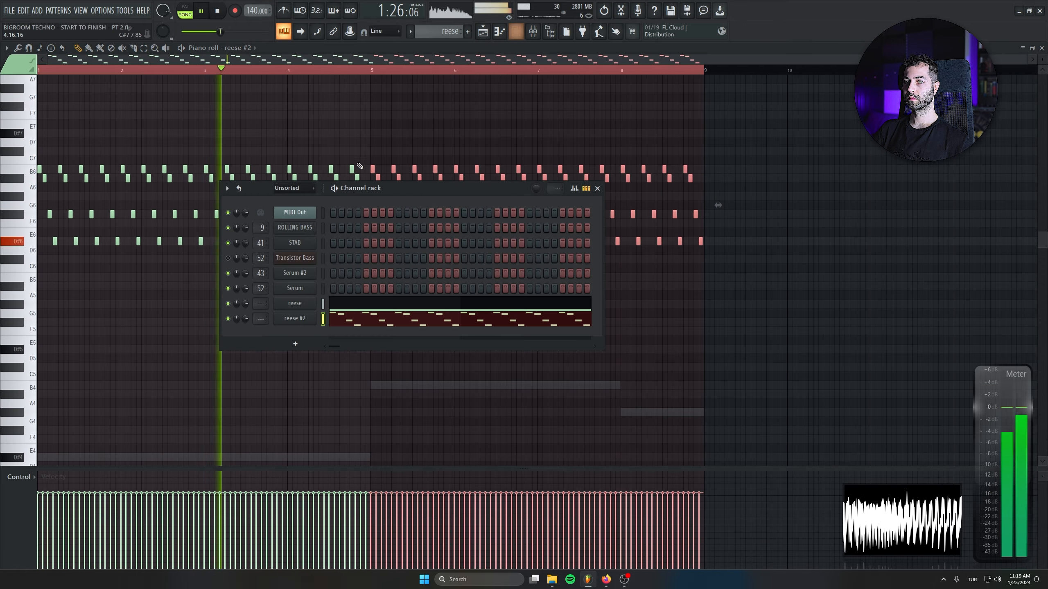
click(293, 318)
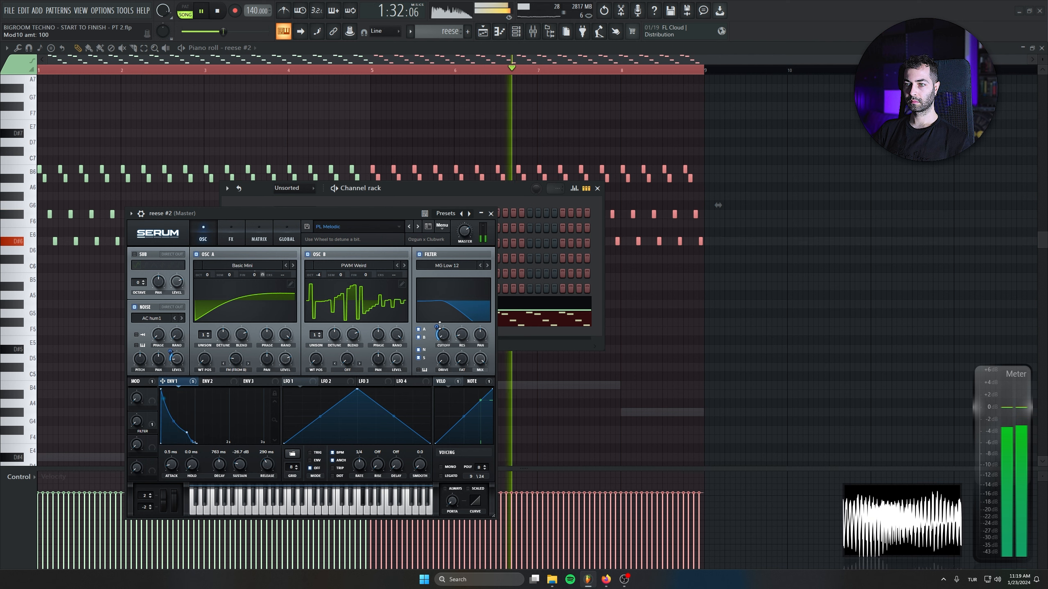
click(487, 266)
click(487, 266)
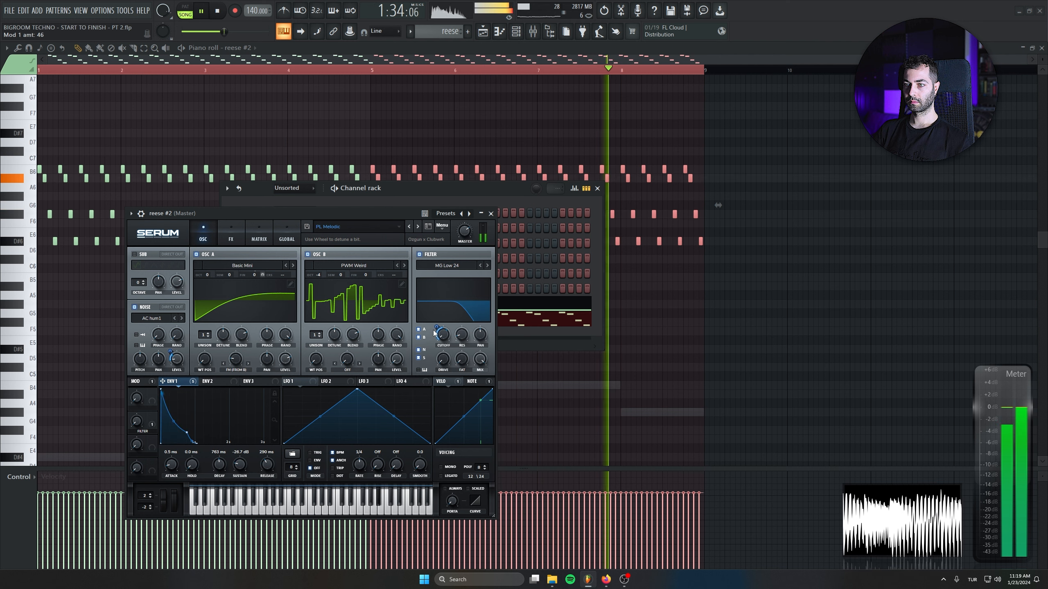
drag(446, 335, 449, 314)
key(space)
key(space)
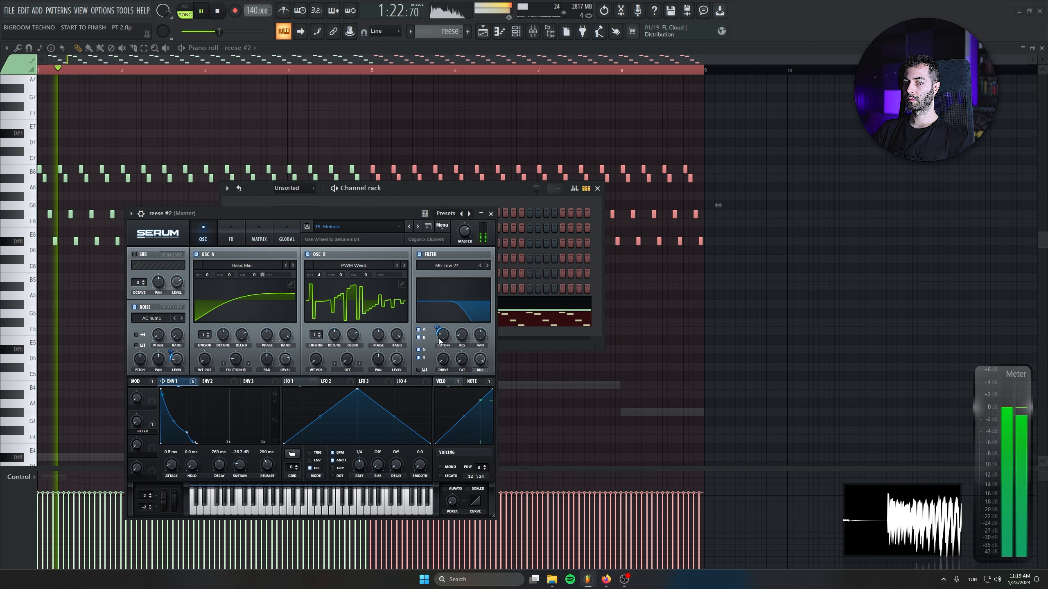
Load the 75 - PL Downsampled preset in the reese #2 Serum
click(409, 226)
click(424, 355)
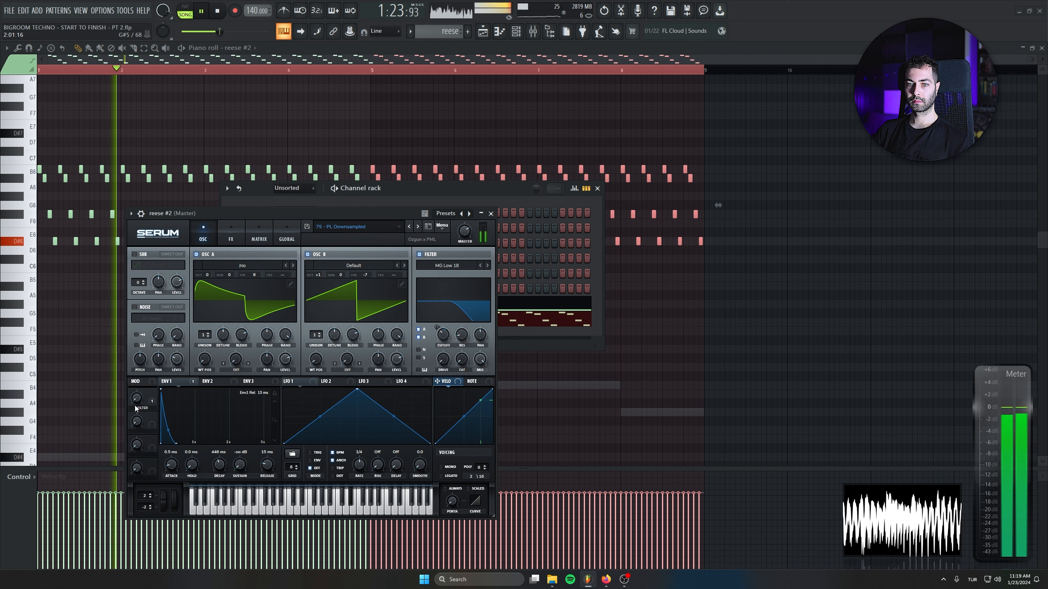
In the reese channel's bass notes, shorten the B4 note to end at bar 7 and replace the bar 8 note with a two-bar C#5
click(491, 214)
click(597, 189)
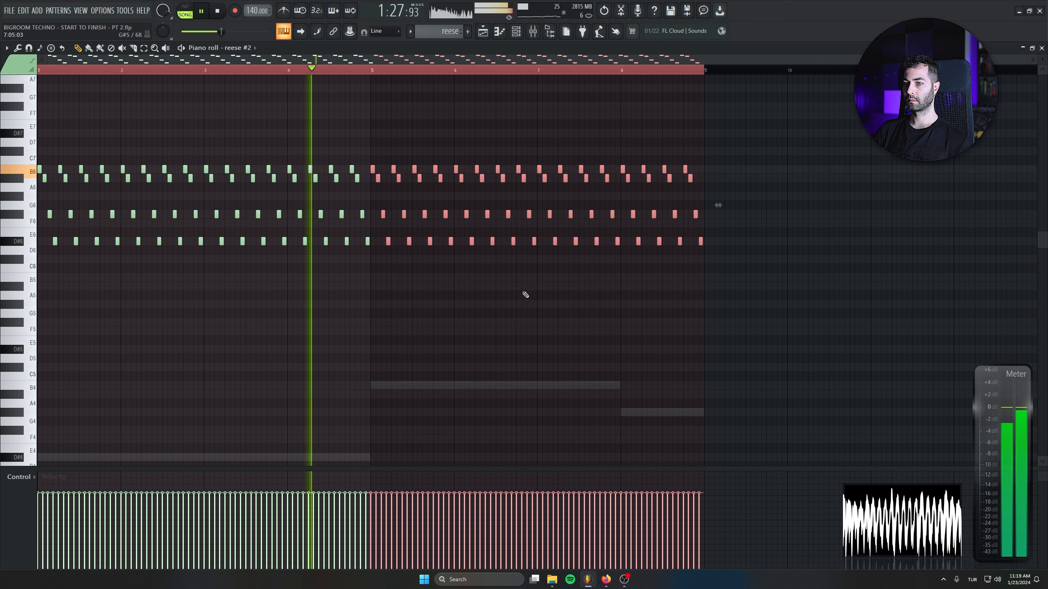
click(520, 40)
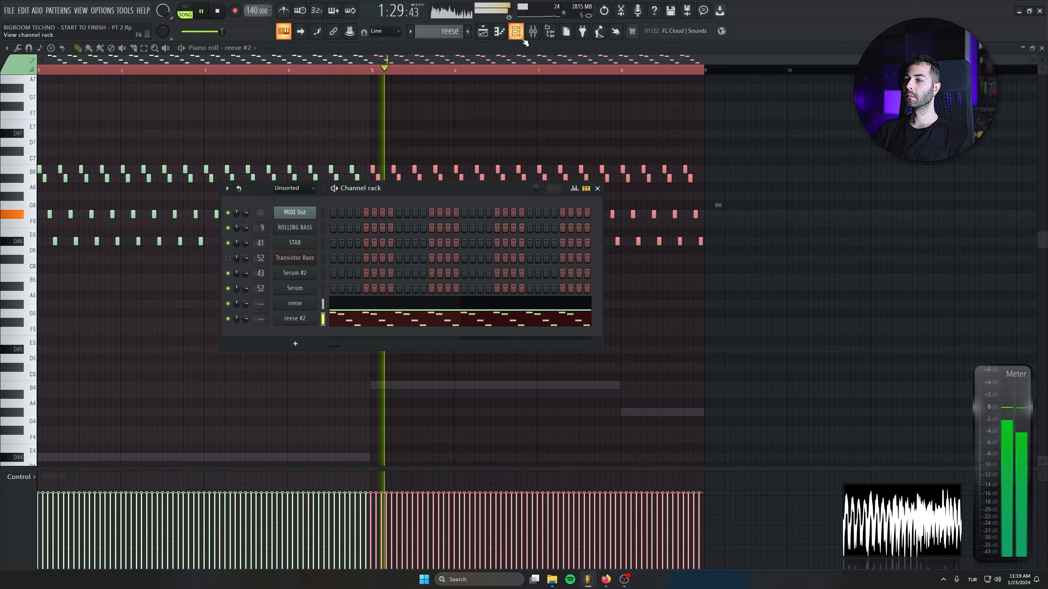
click(426, 307)
drag(618, 329, 592, 278)
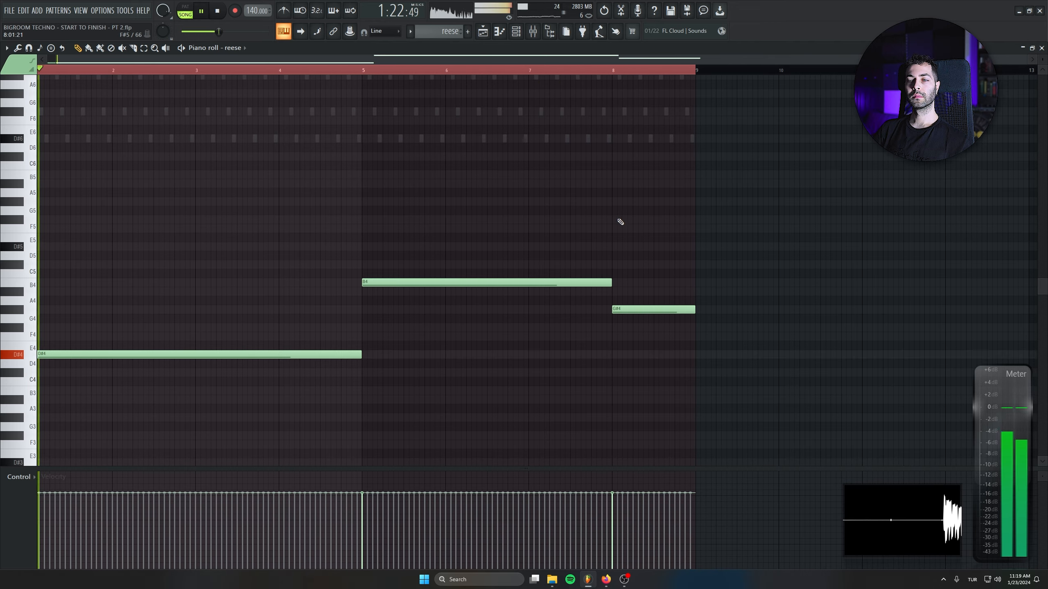
key(space)
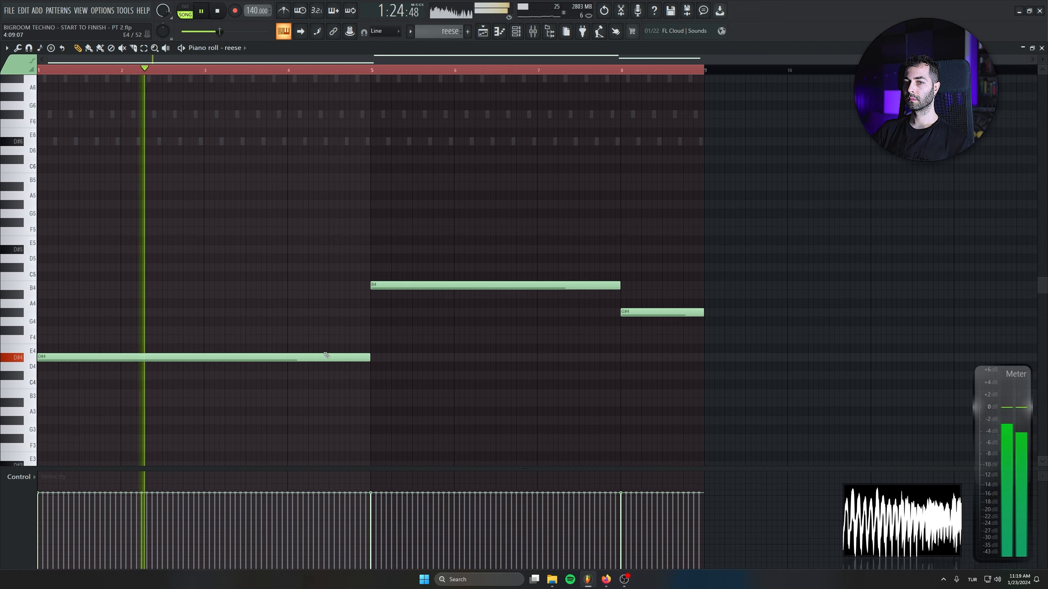
key(space)
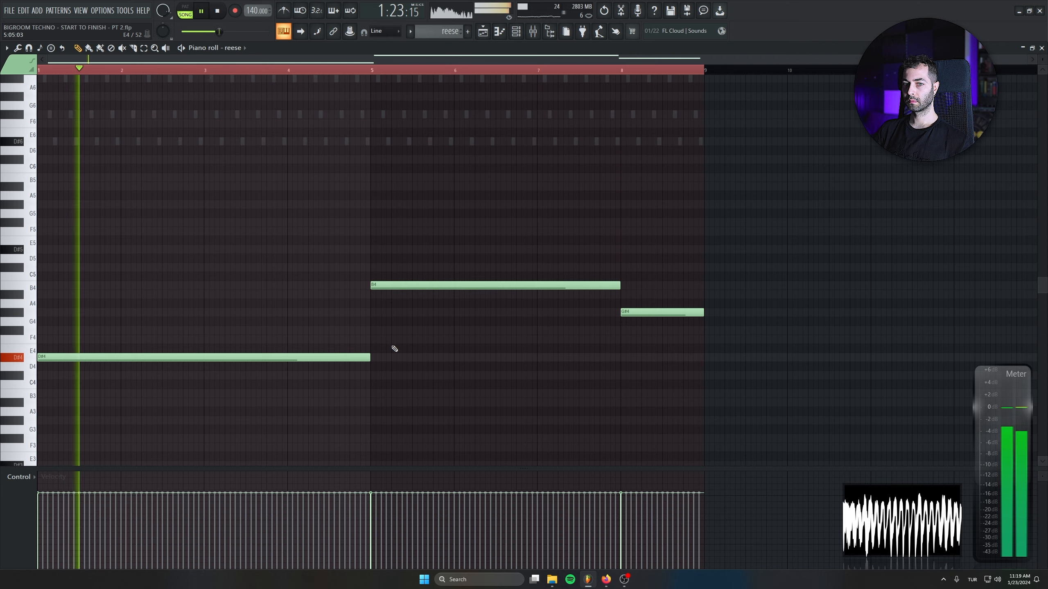
right_click(661, 312)
drag(619, 286, 537, 286)
click(541, 267)
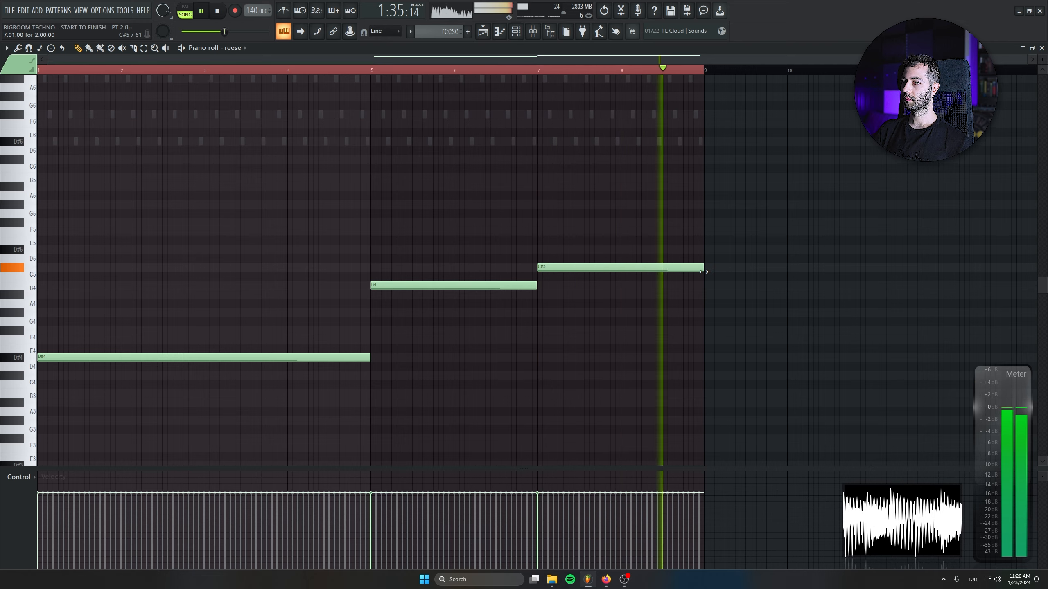
key(space)
drag(732, 210, 5, 396)
click(745, 357)
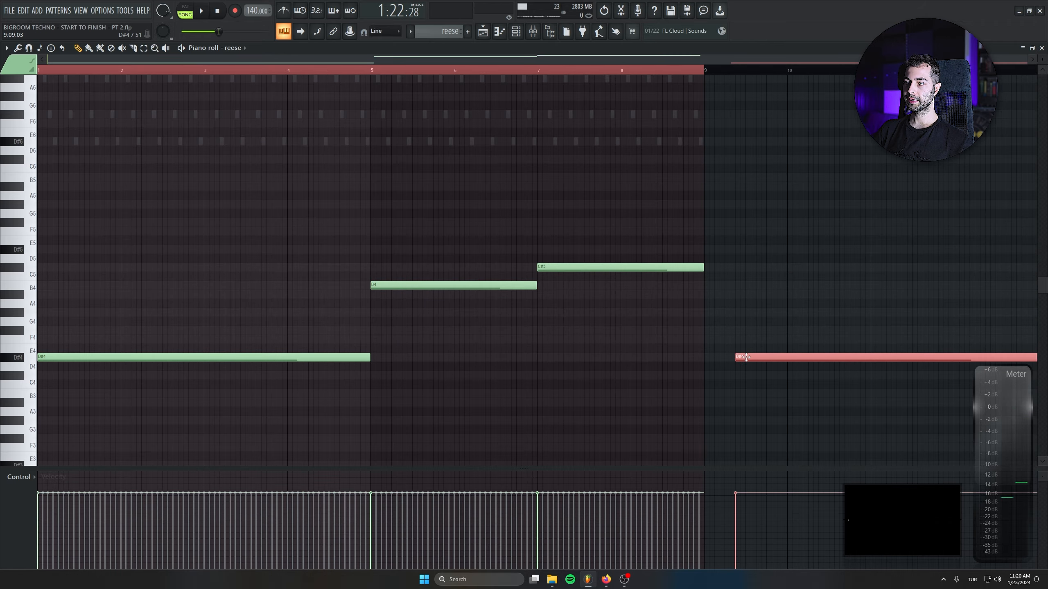
scroll(429, 391, down, 3)
right_click(739, 269)
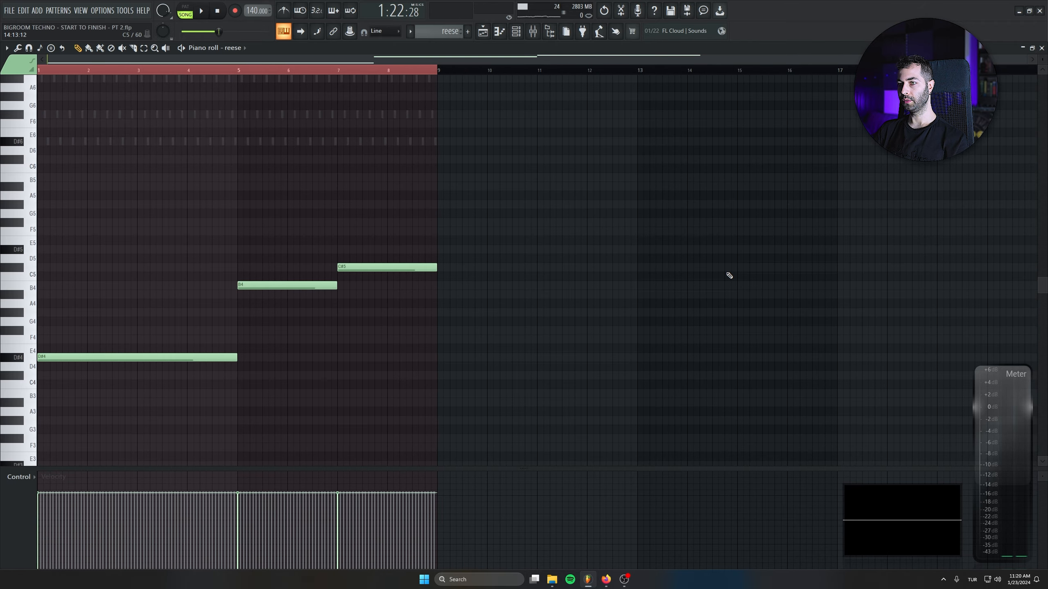
Duplicate the reese pattern clip on playlist Track 32 so a second copy starts at bar 57
key(F7)
key(space)
middle_click(777, 318)
shift+drag(507, 380, 683, 377)
drag(751, 277, 643, 263)
click(644, 263)
right_click(646, 261)
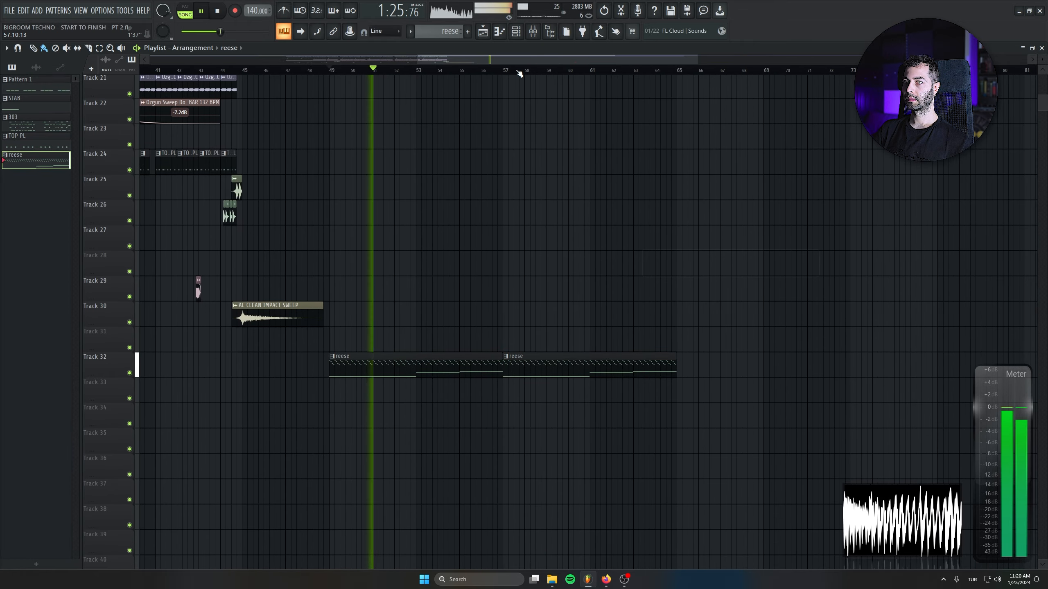
Copy the two vocal chant clips at bar 41 on Track 4 to bar 57
click(522, 30)
drag(358, 189, 537, 218)
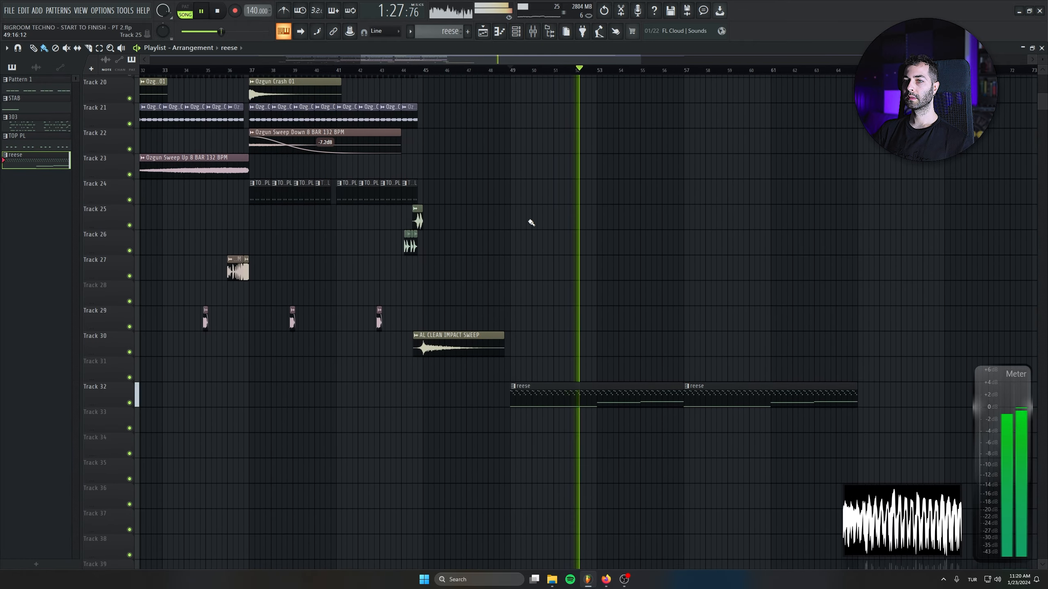
drag(486, 292, 459, 435)
drag(585, 430, 591, 307)
drag(542, 276, 557, 496)
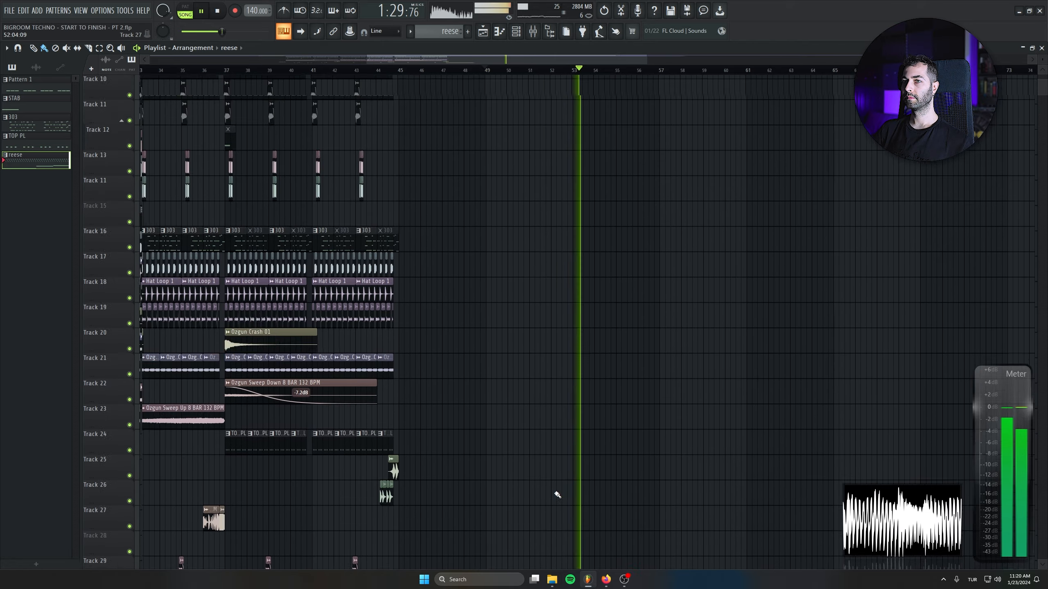
drag(497, 173, 528, 396)
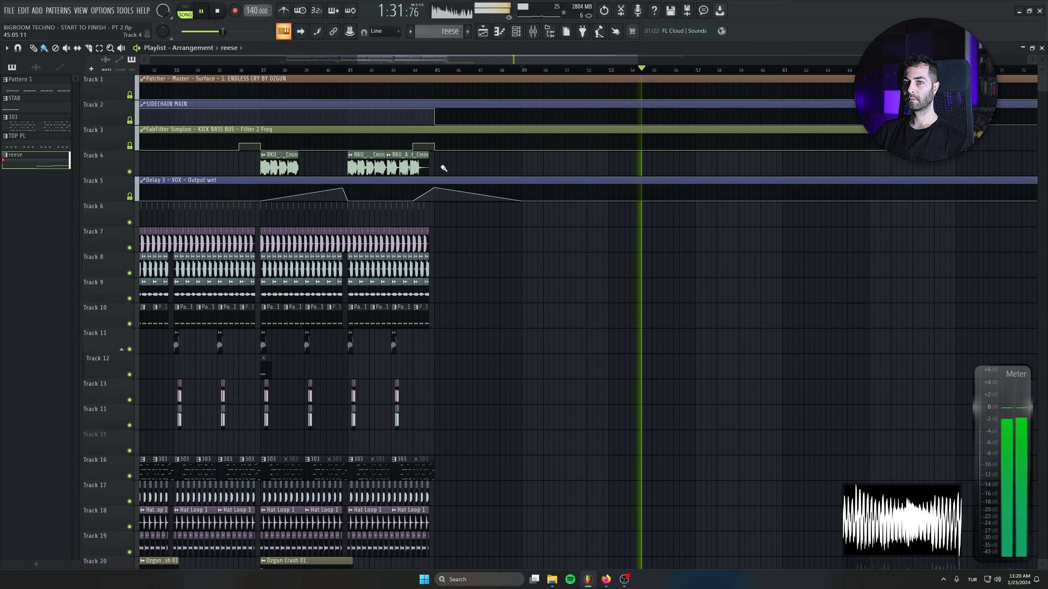
drag(412, 161, 784, 163)
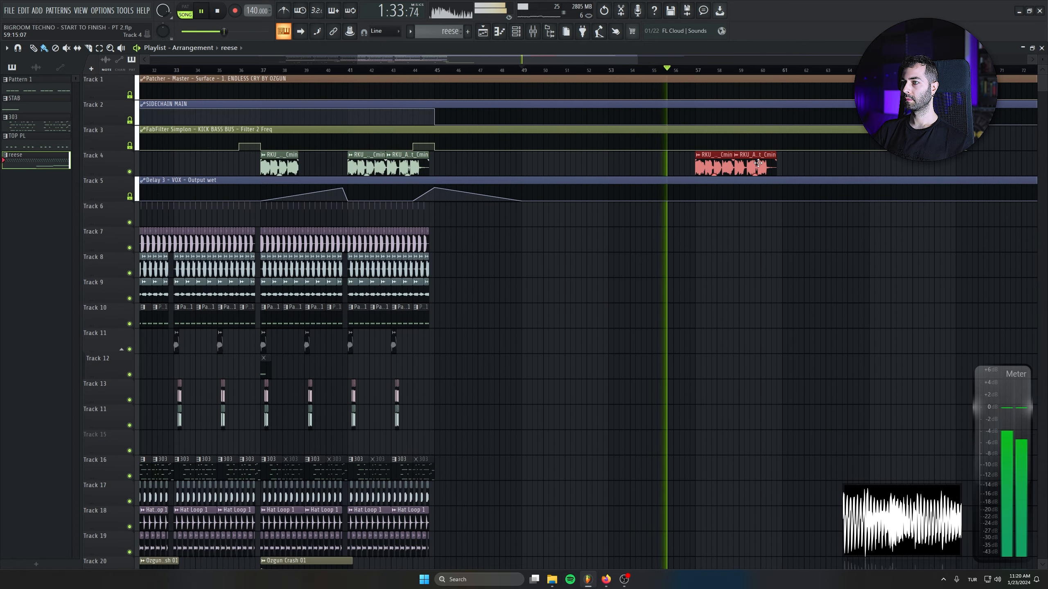
Move the second copied vocal chant clip on Track 4 so it ends at bar 65, and play from bar 57
drag(729, 313, 654, 198)
scroll(421, 279, up, 3)
scroll(429, 303, down, 2)
scroll(437, 307, down, 1)
click(640, 309)
key(ctrl+z)
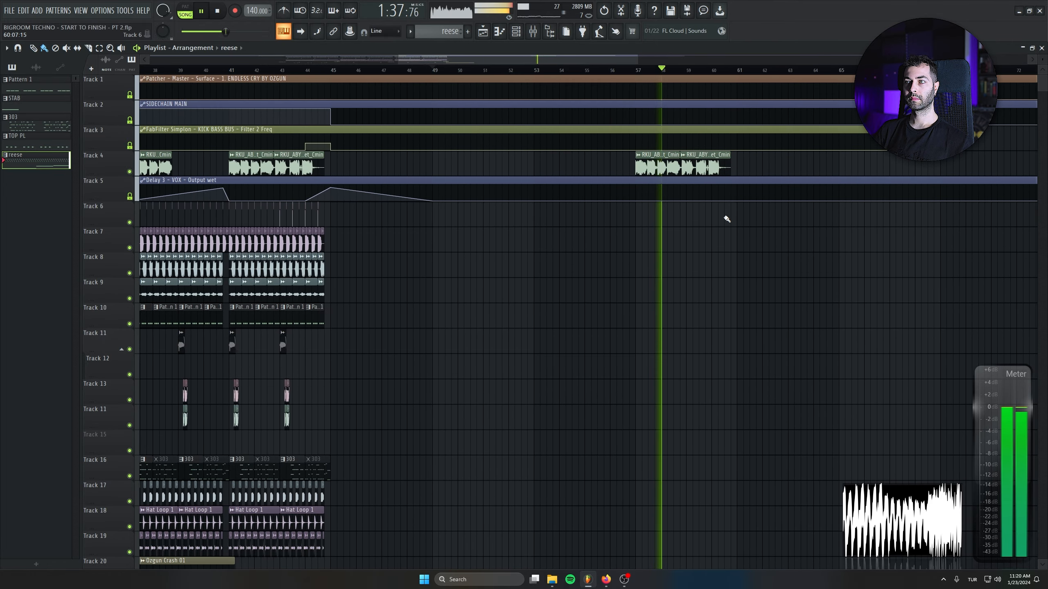
scroll(722, 247, up, 3)
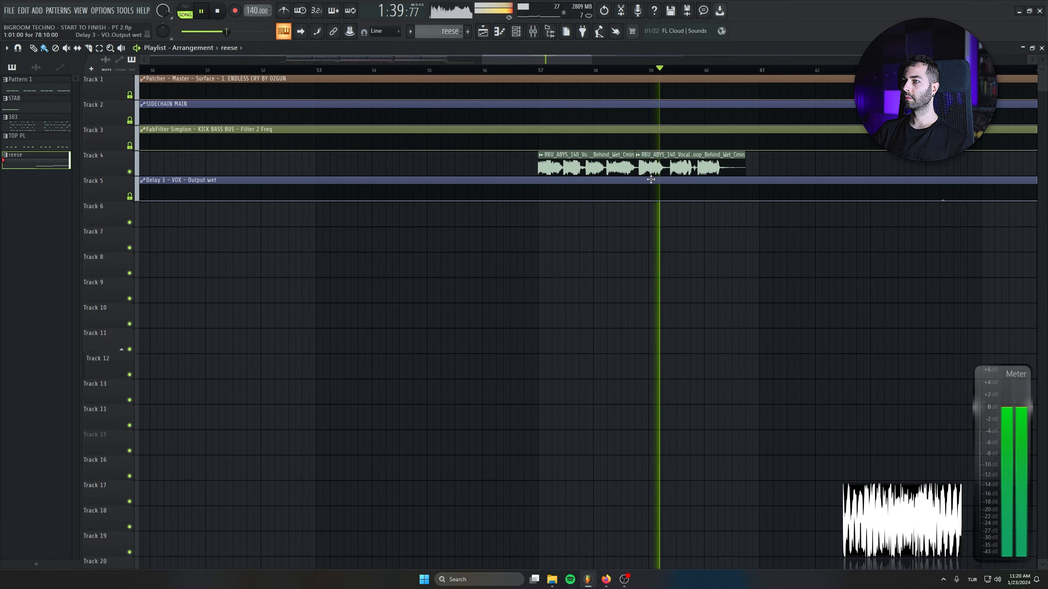
drag(663, 171, 891, 170)
click(541, 71)
scroll(578, 231, down, 3)
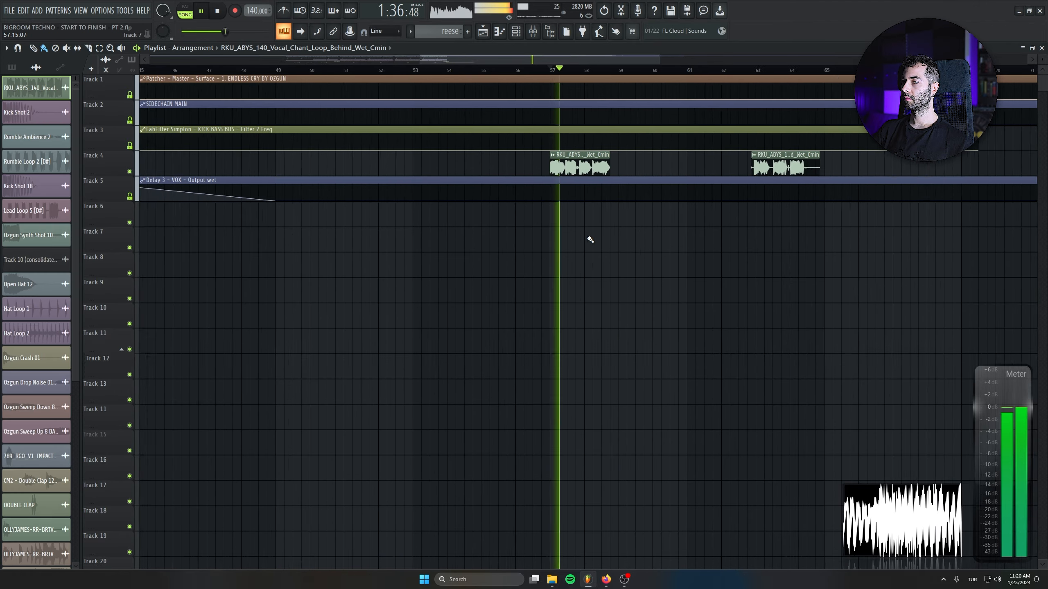
Reposition the second copied vocal chant clip on Track 4 to start at 60:13:00
scroll(558, 220, down, 2)
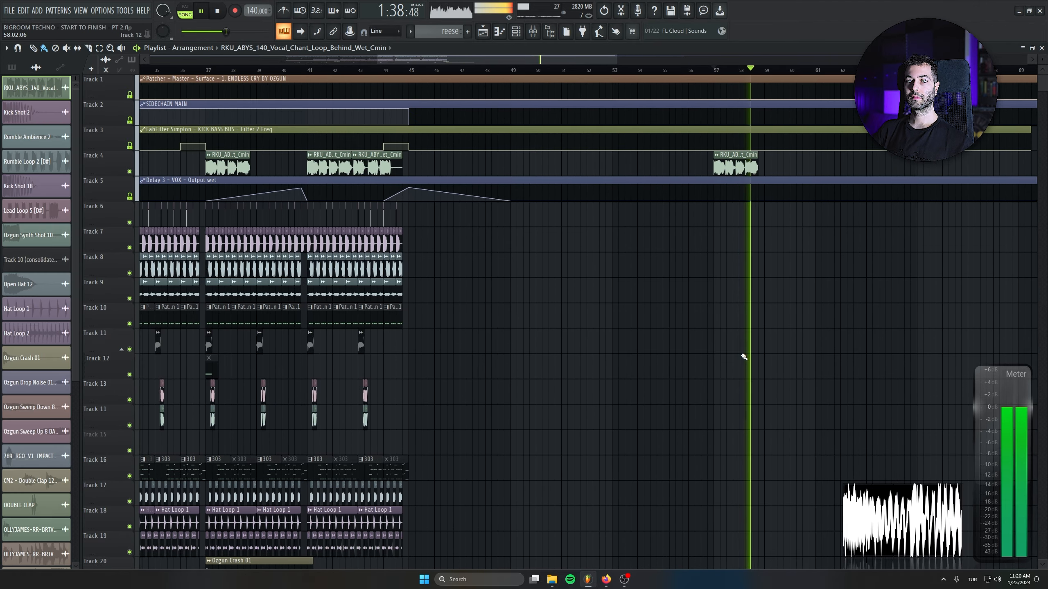
scroll(776, 334, down, 2)
scroll(786, 351, down, 2)
drag(785, 351, 638, 317)
scroll(608, 282, up, 1)
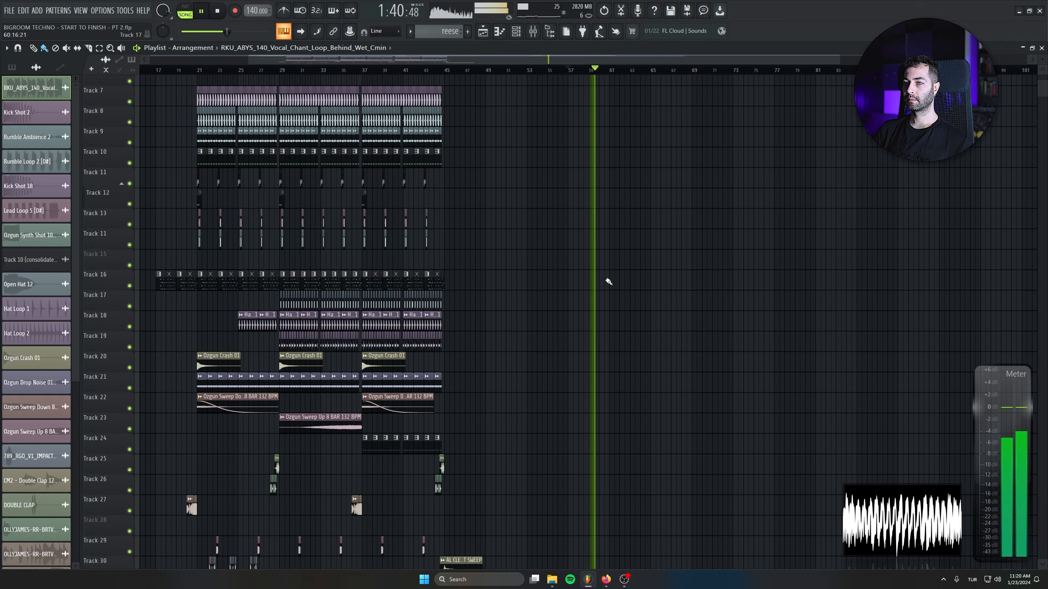
drag(609, 282, 599, 394)
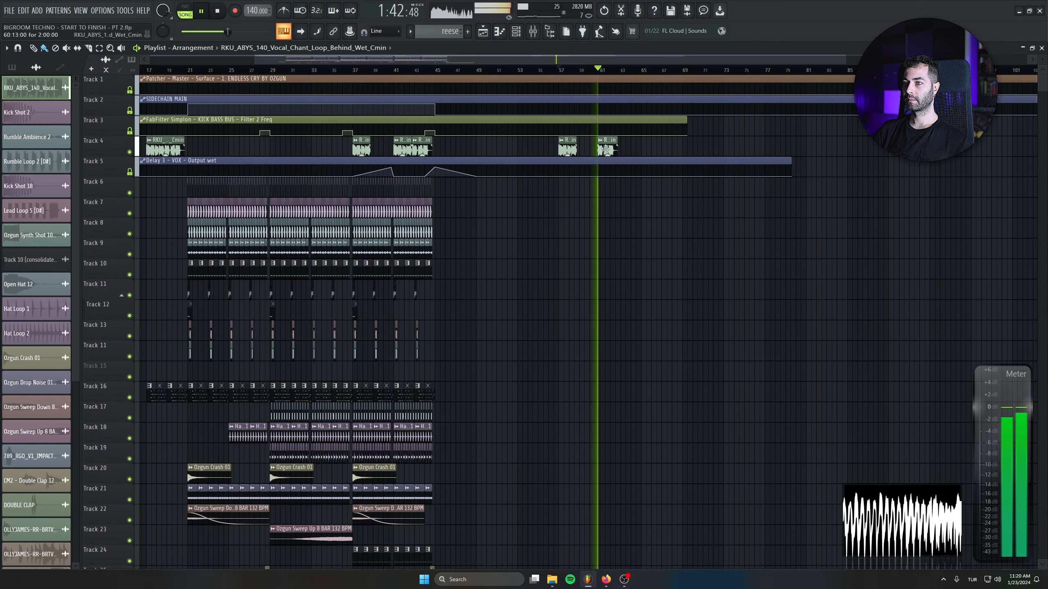
scroll(613, 265, up, 3)
scroll(533, 327, down, 3)
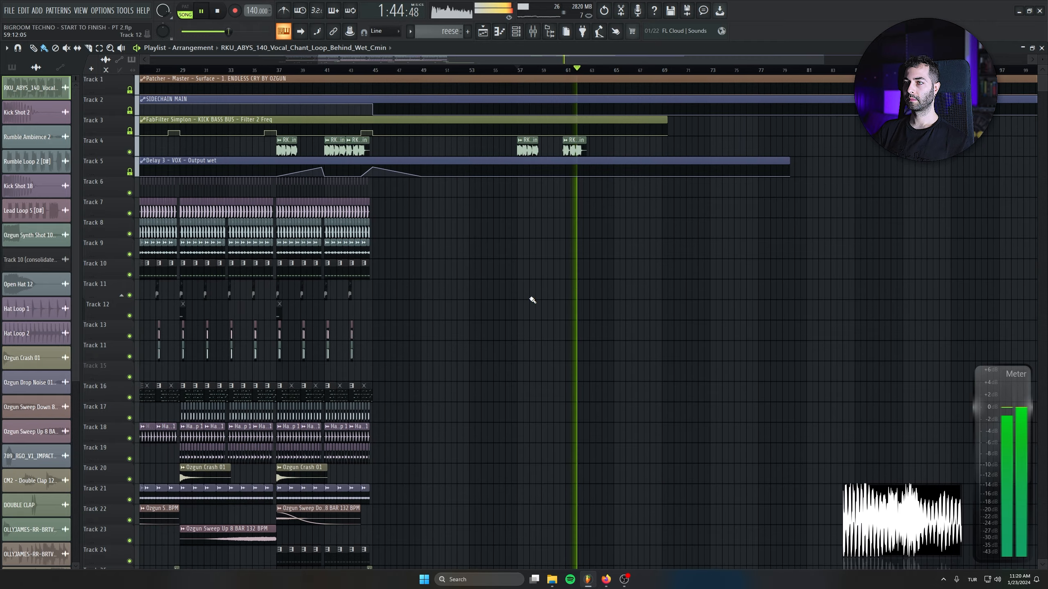
scroll(636, 340, down, 2)
drag(640, 340, 635, 229)
drag(641, 409, 636, 347)
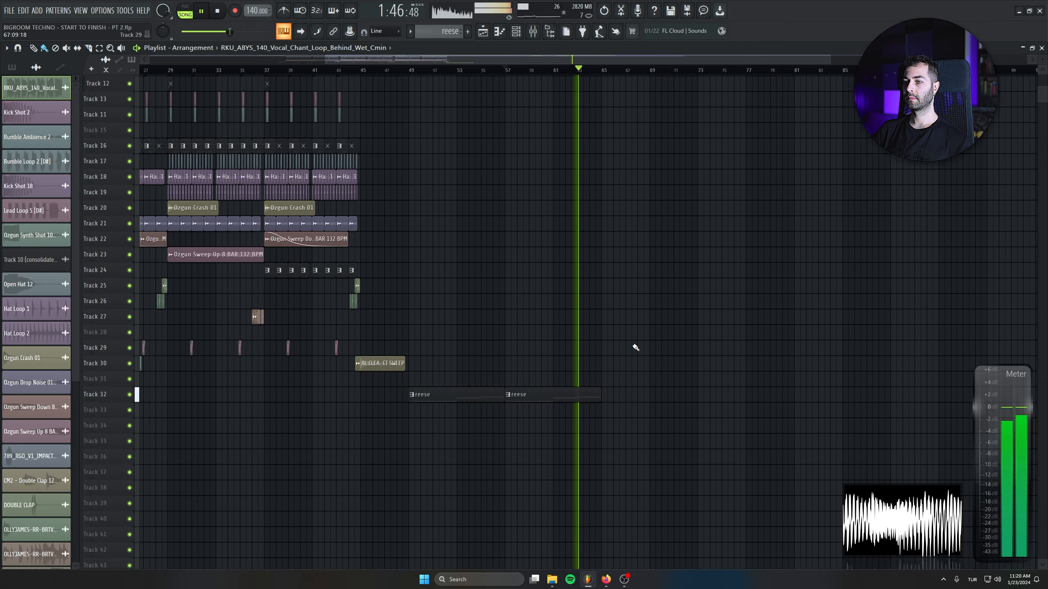
scroll(635, 347, up, 2)
scroll(578, 247, up, 2)
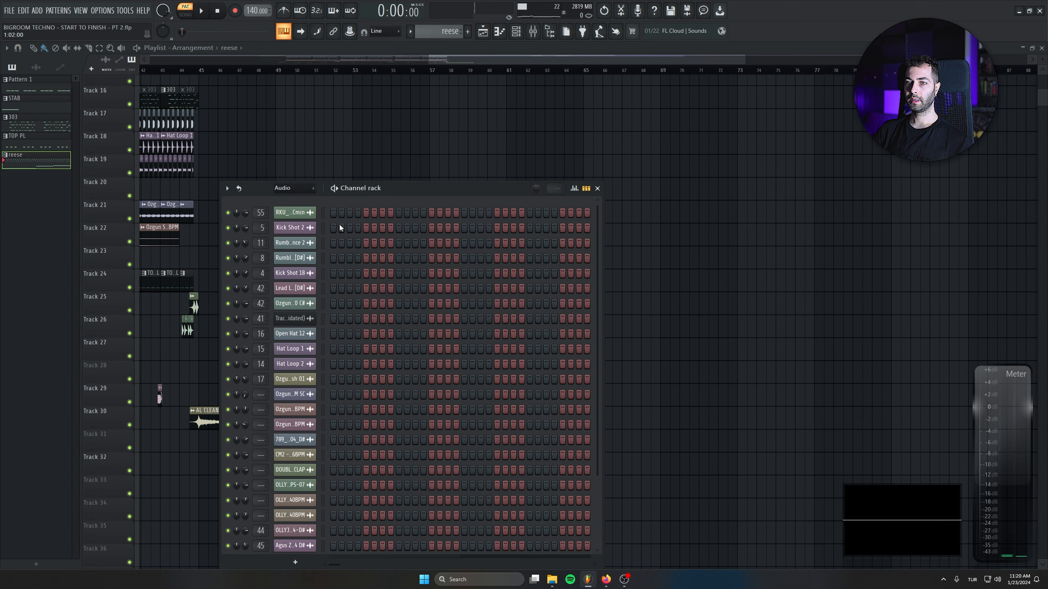
Show all channels in the channel rack, rename reese #2 to arp and clone it as a new Serum layer
scroll(539, 358, down, 5)
drag(464, 187, 484, 82)
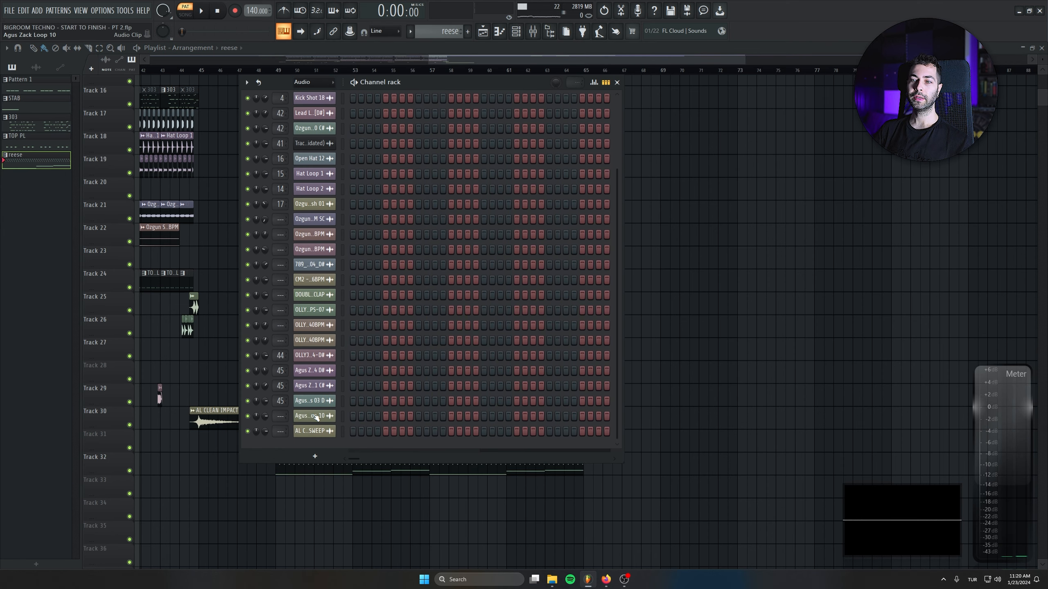
scroll(463, 171, up, 4)
click(317, 93)
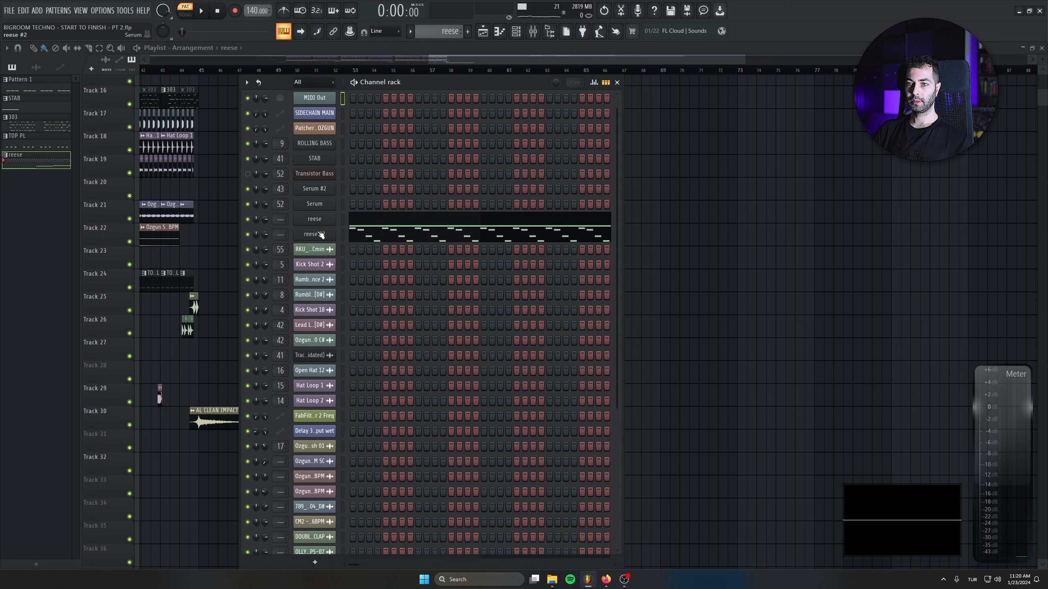
right_click(324, 234)
click(367, 262)
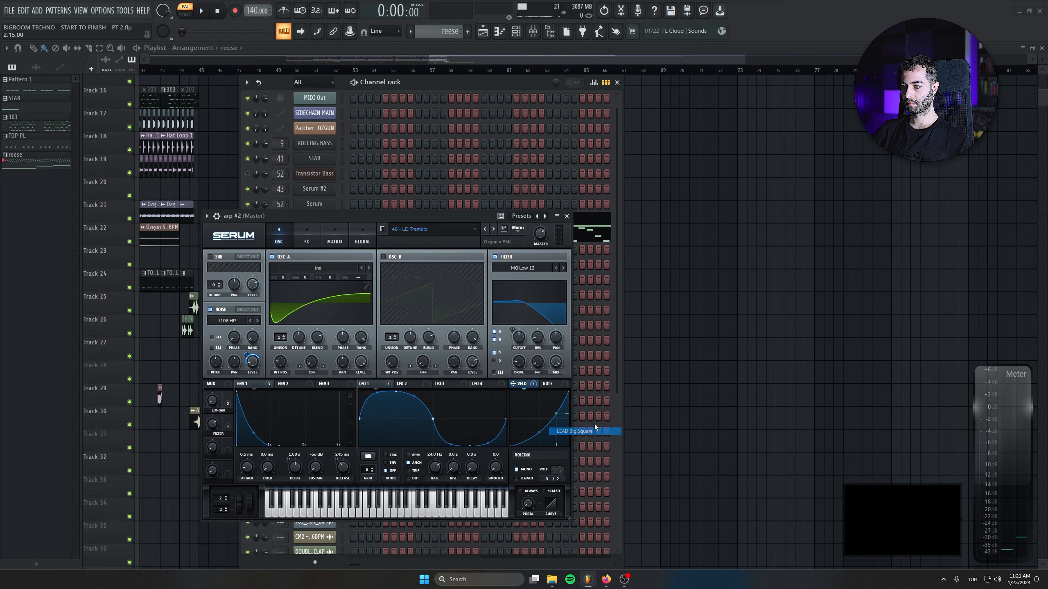
Audition the lead presets in the arp #2 Serum, starting from LEAD Big Square, and load LEAD Epic
click(594, 431)
key(n)
click(494, 229)
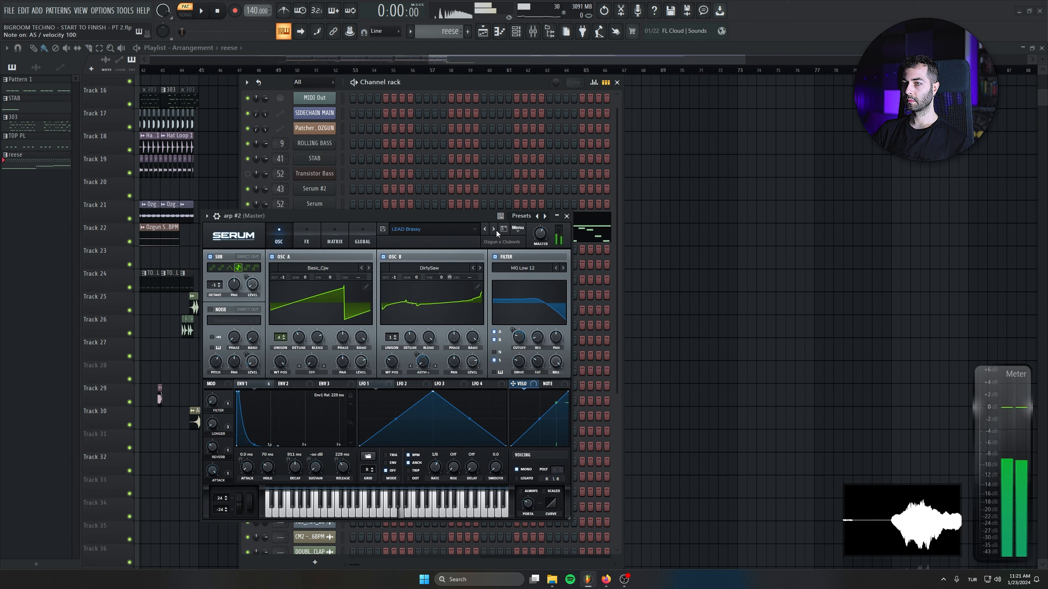
click(493, 229)
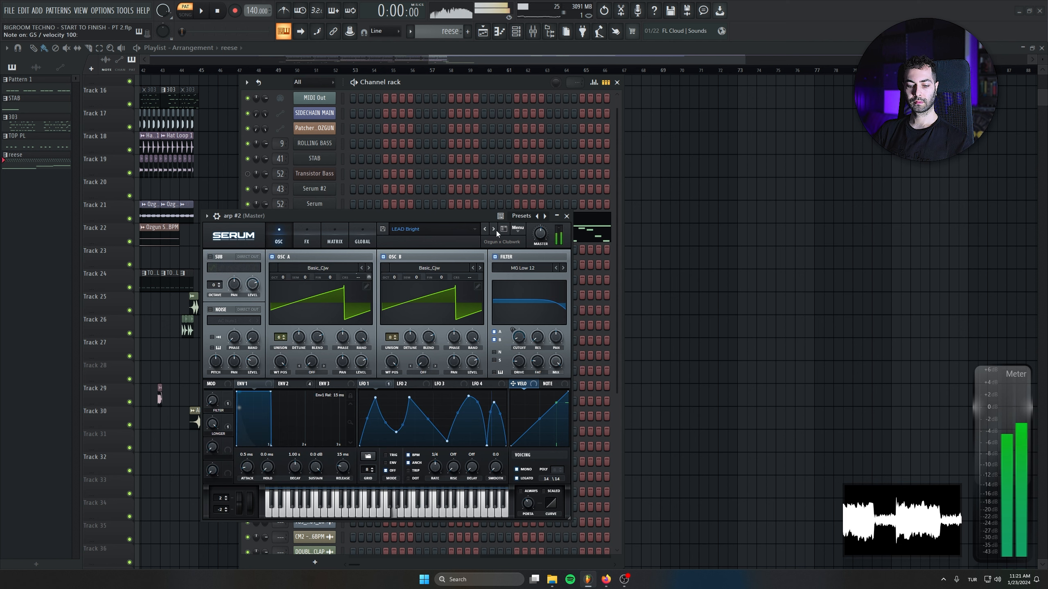
click(496, 231)
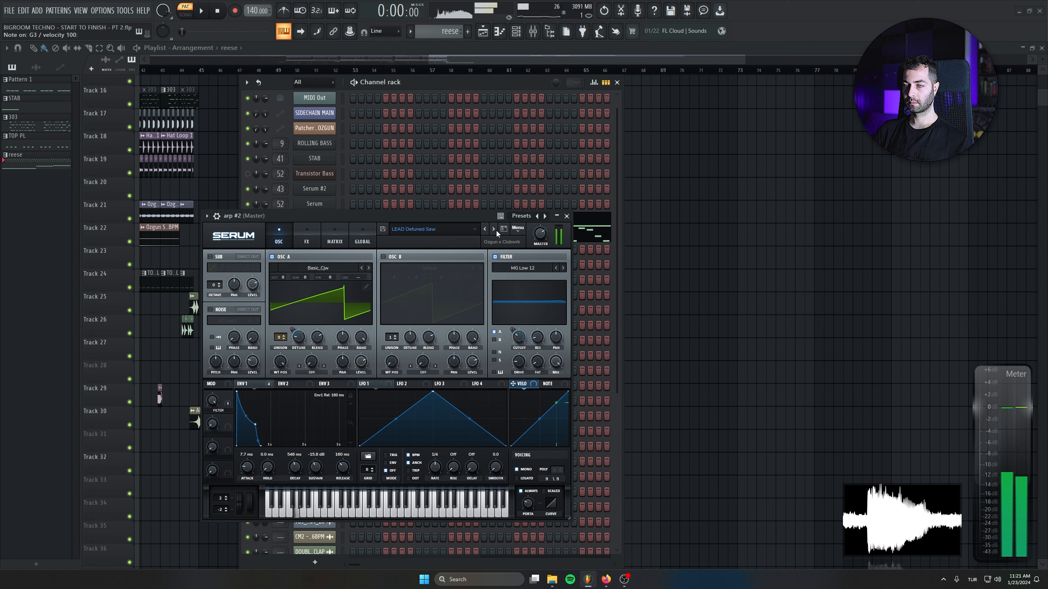
click(496, 231)
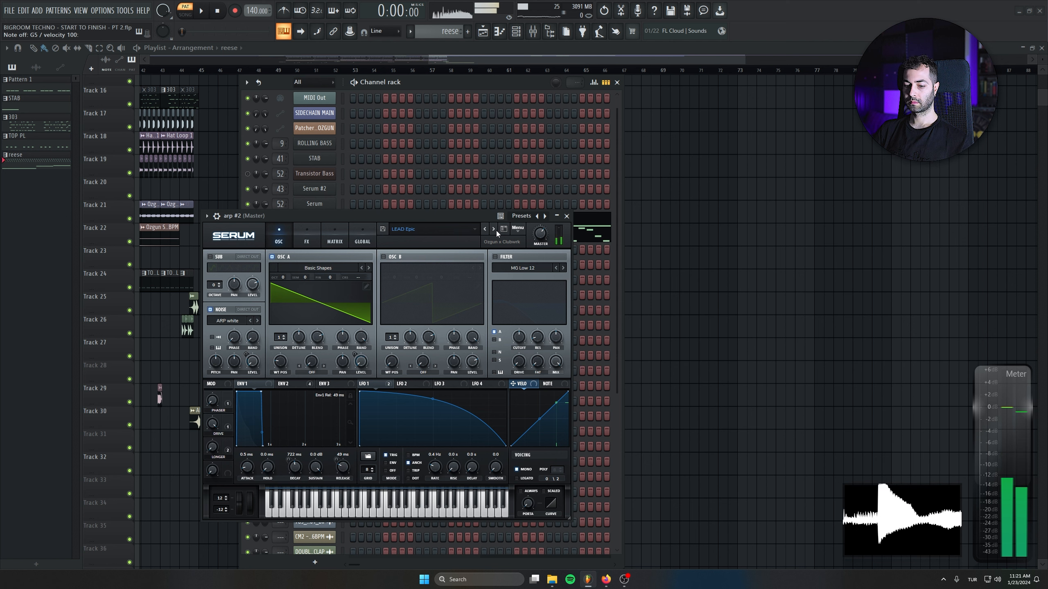
click(496, 231)
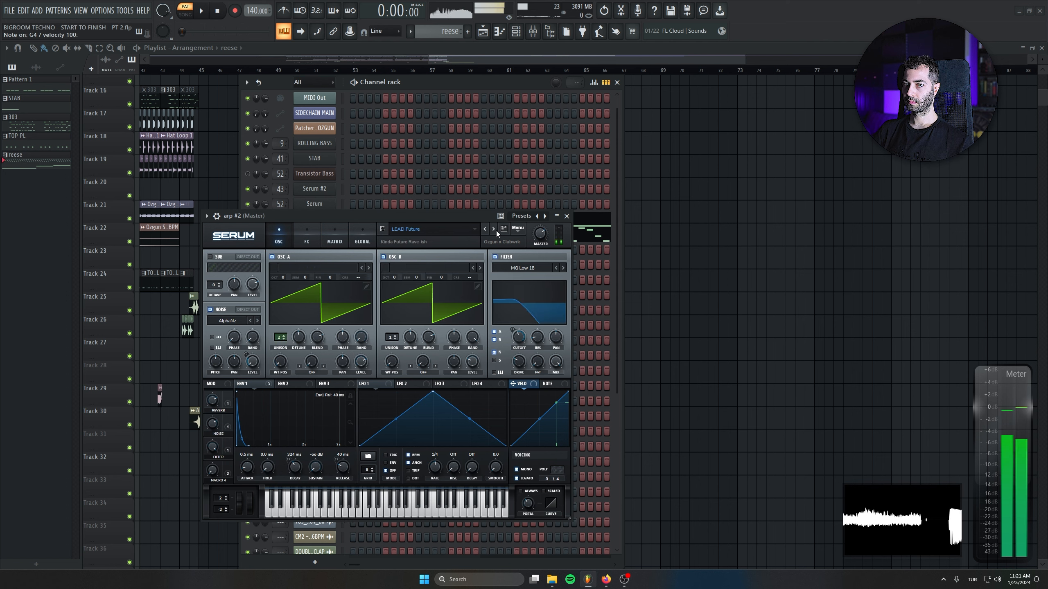
click(485, 229)
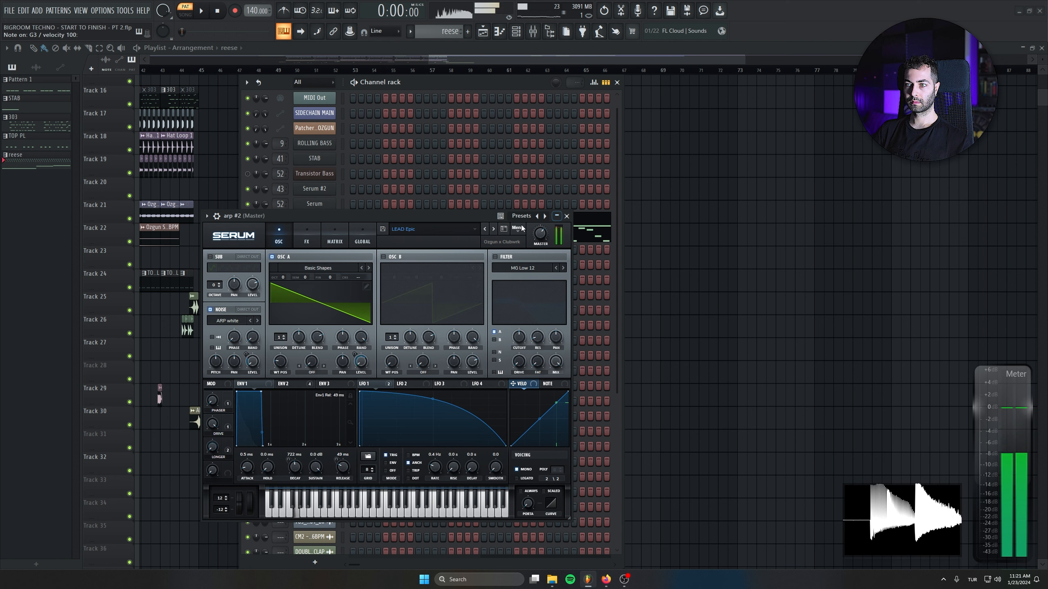
click(495, 229)
click(495, 229)
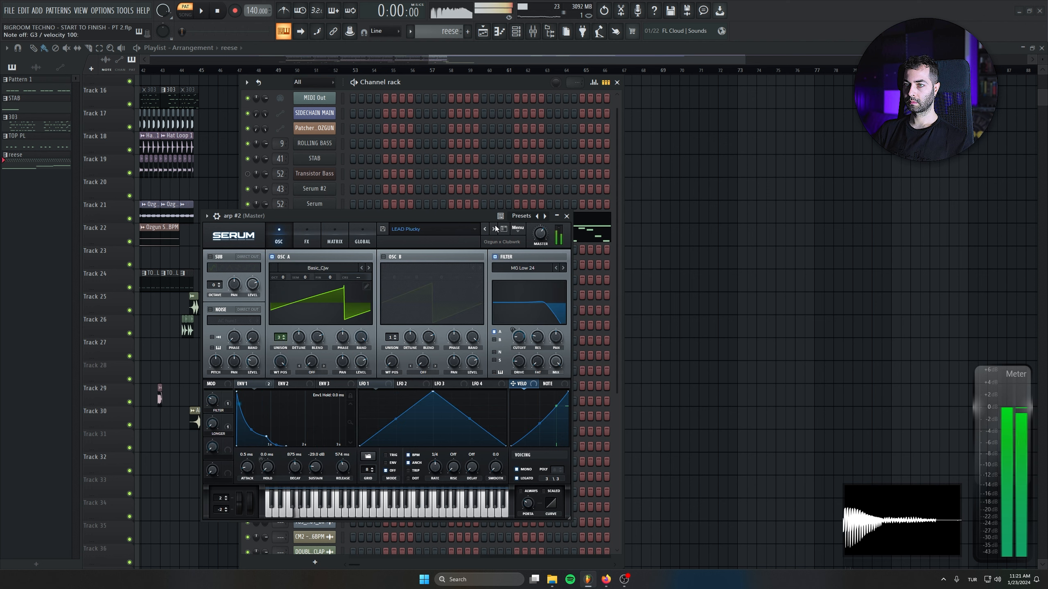
click(485, 230)
click(485, 229)
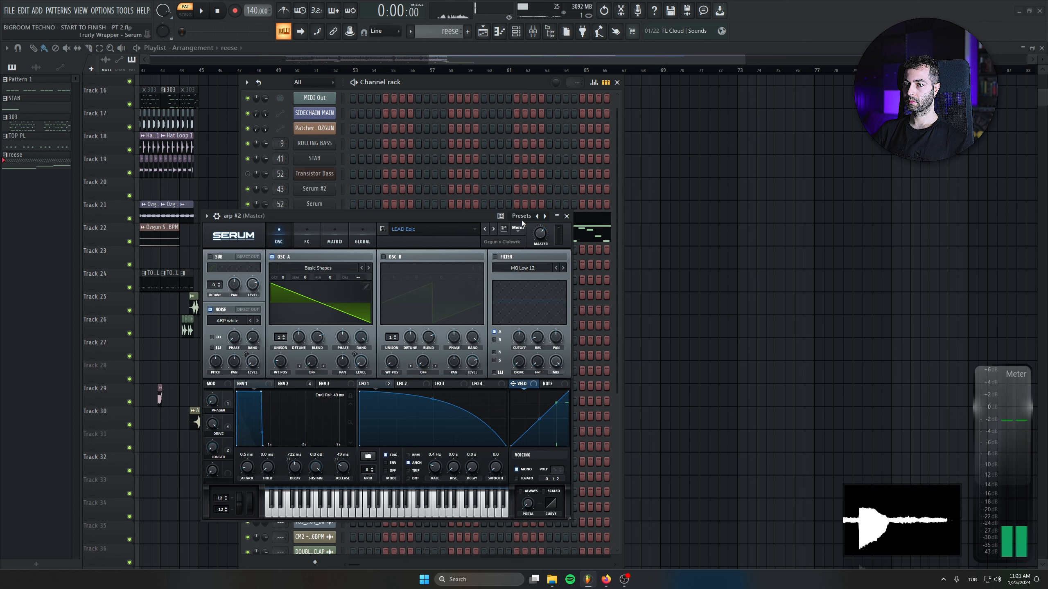
Open the piano roll of arp #2 and draw a two-bar D#6 note at bar 1
click(567, 216)
click(358, 249)
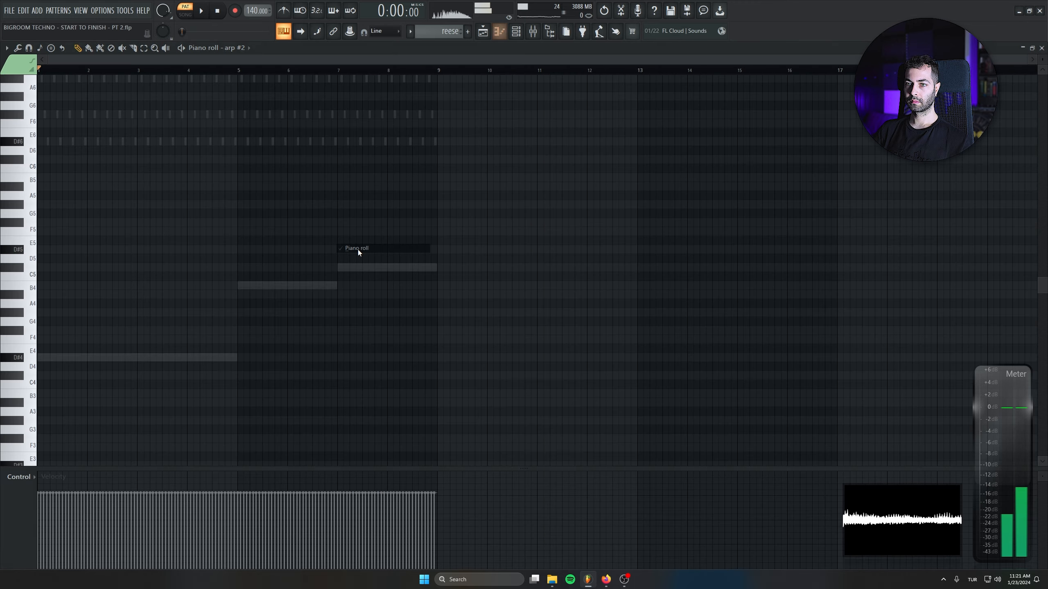
key(space)
scroll(119, 304, up, 3)
scroll(103, 178, up, 3)
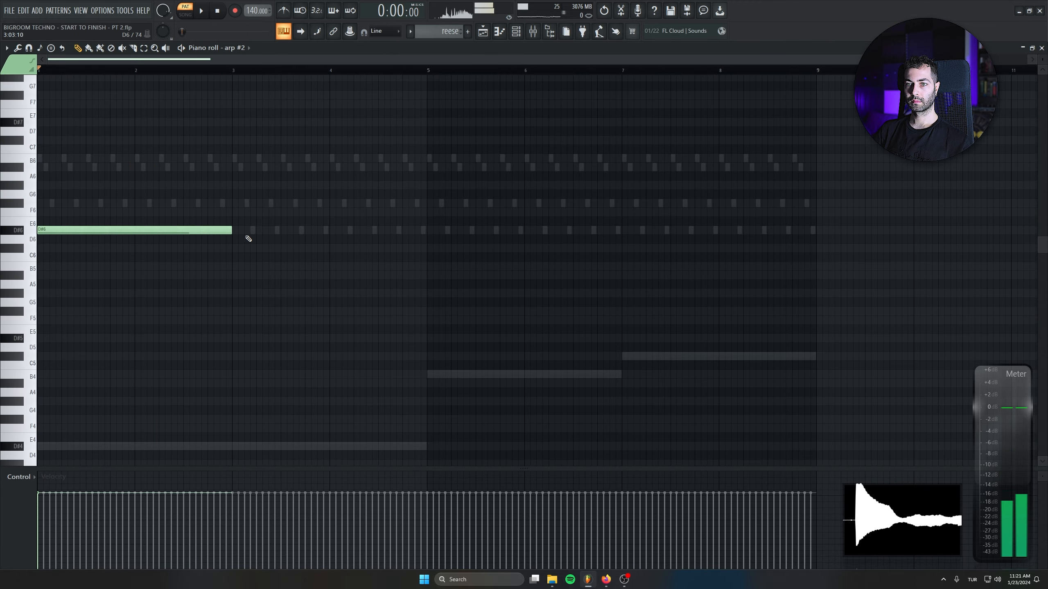
Shorten the D#6 note to two steps, then add equally short notes at D#6 on step 4 and F6 on step 7 of bar 1
scroll(83, 247, up, 2)
key(space)
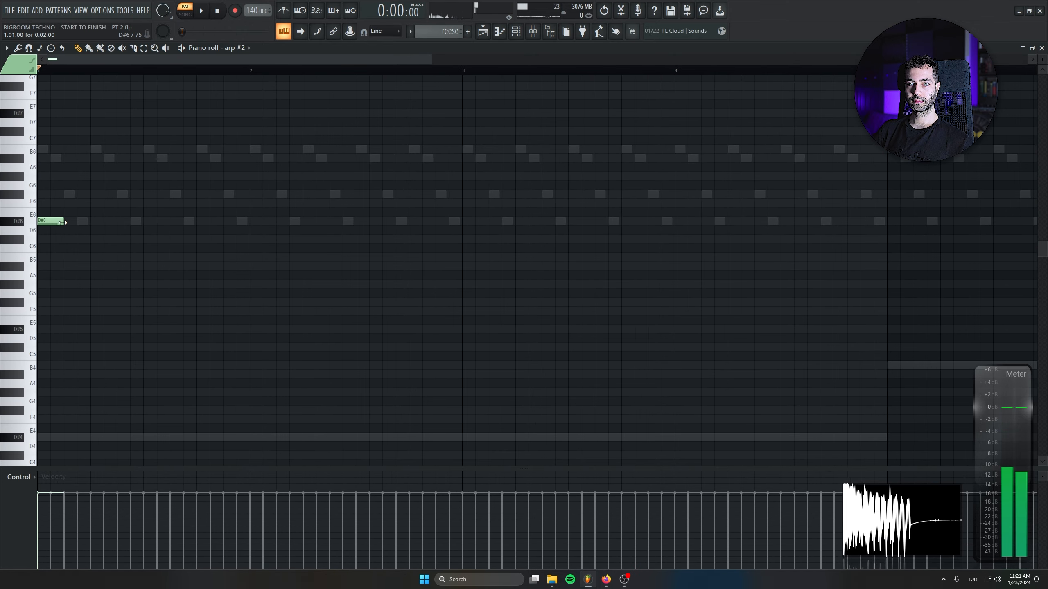
drag(62, 223, 50, 222)
scroll(290, 349, up, 5)
click(84, 342)
key(space)
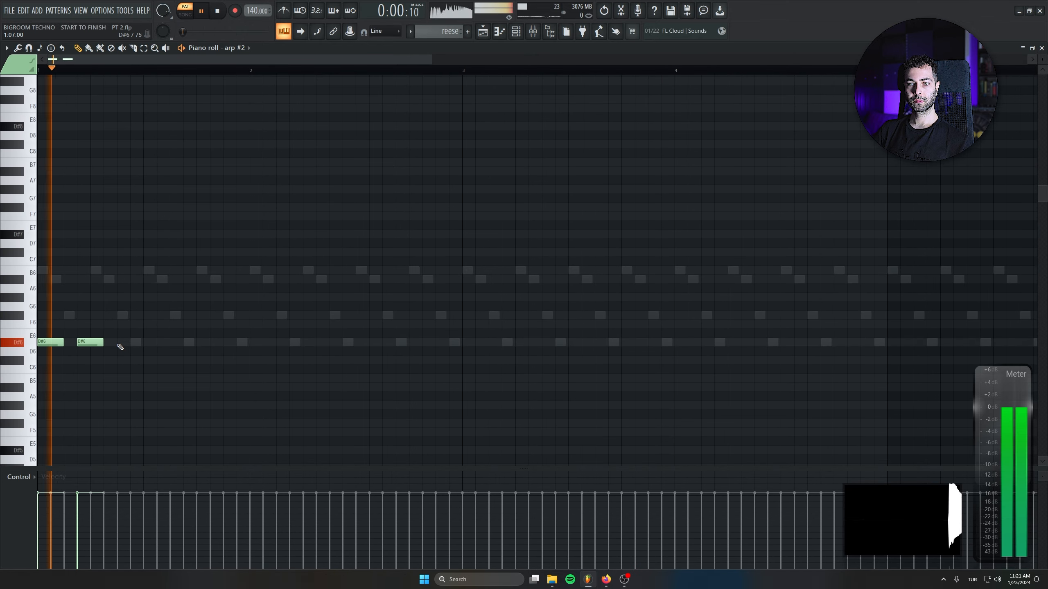
click(120, 316)
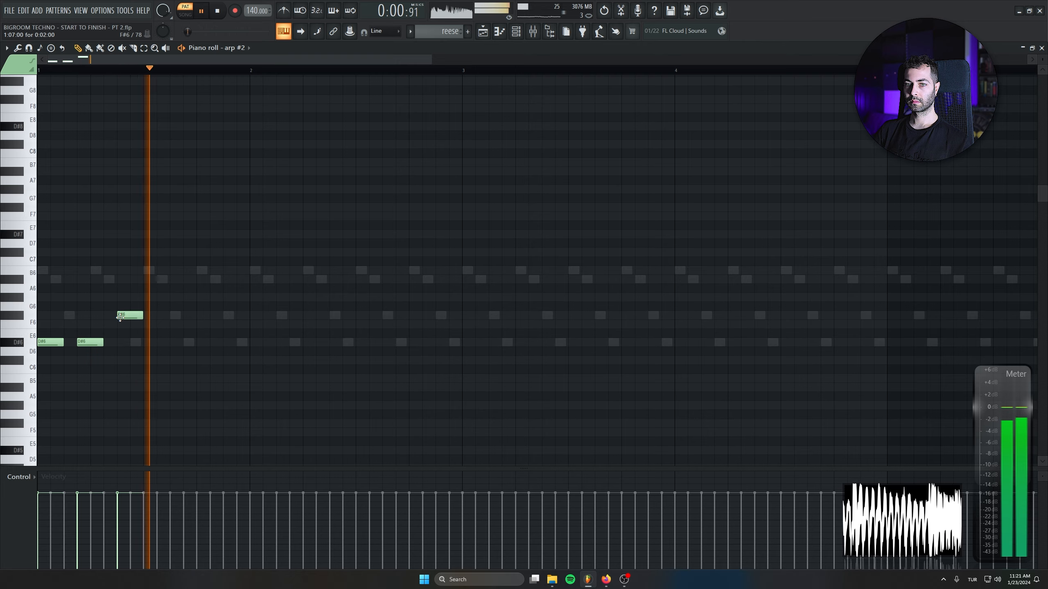
drag(130, 315, 130, 325)
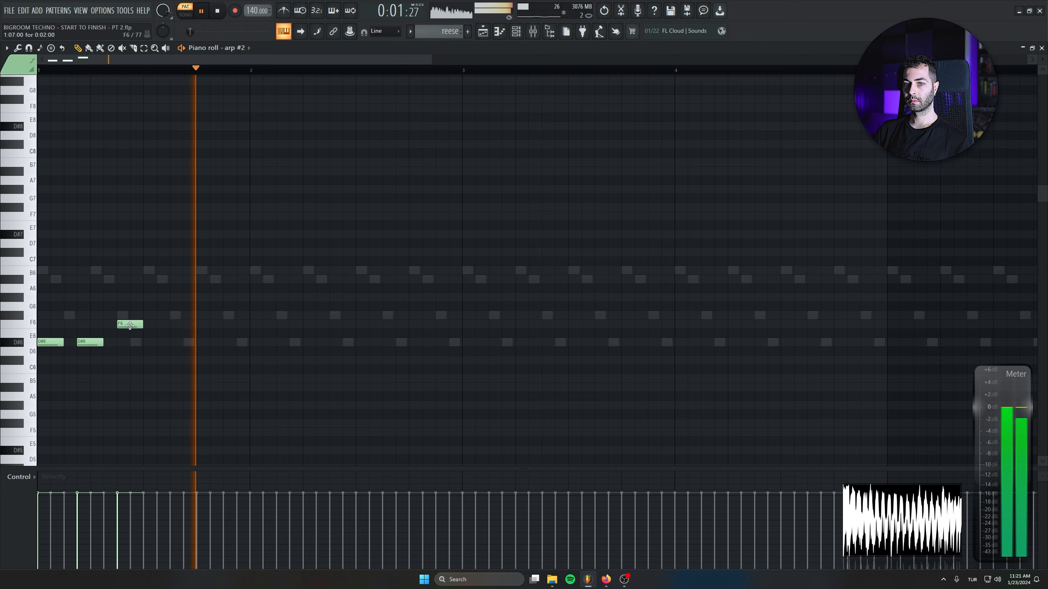
Duplicate the three-note motif into bar 2 and replace its last note with F#6
key(ctrl+a)
key(ctrl+b)
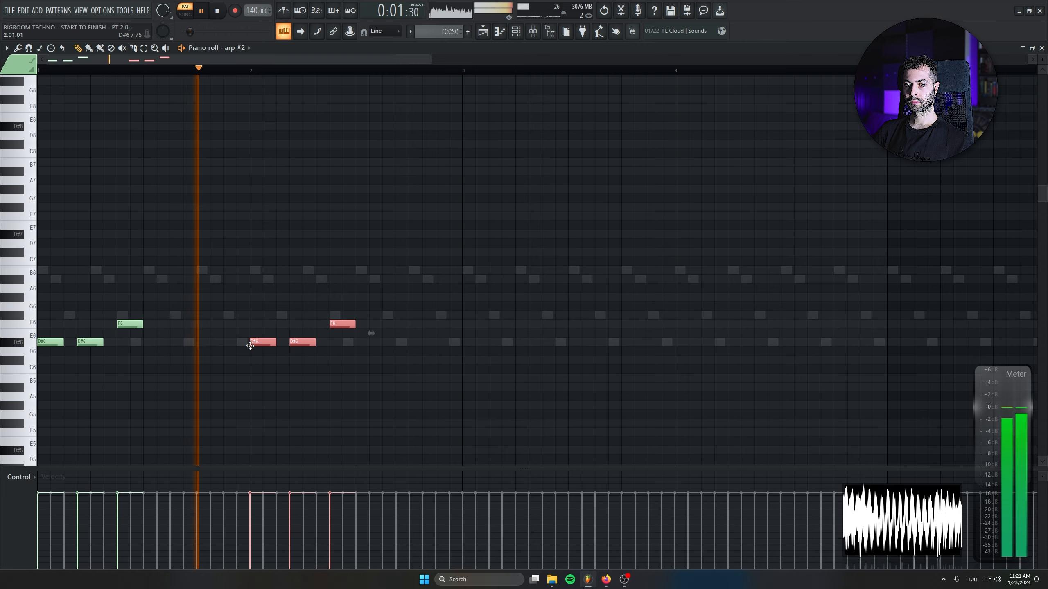
key(ctrl+d)
key(space)
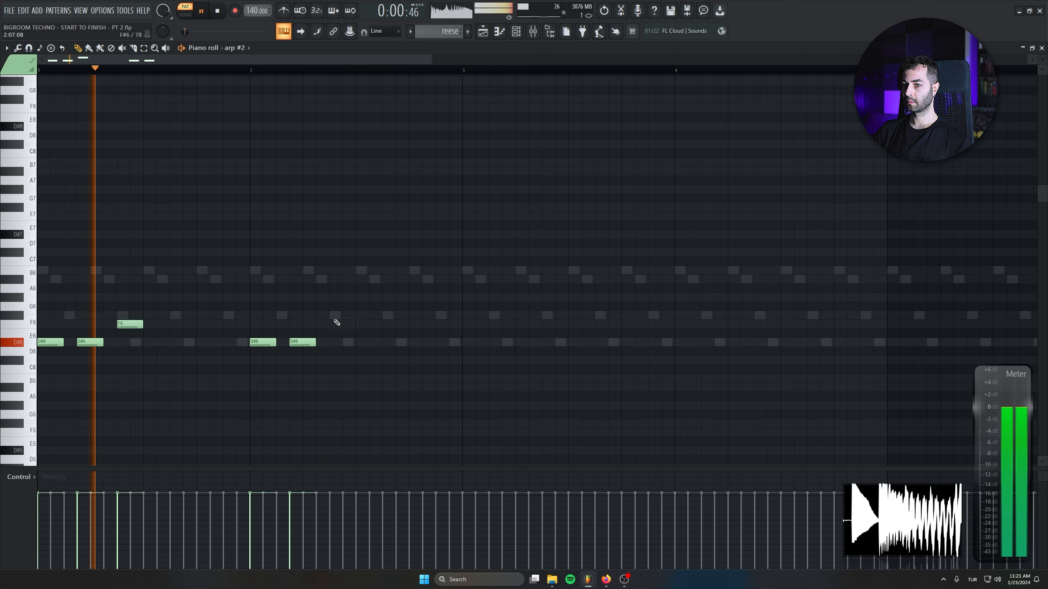
click(338, 314)
Repeat the motif in bars 3 and 4, with its last note at G#6 in bar 3 and A#6 in bar 4
drag(394, 249, 211, 366)
key(ctrl+b)
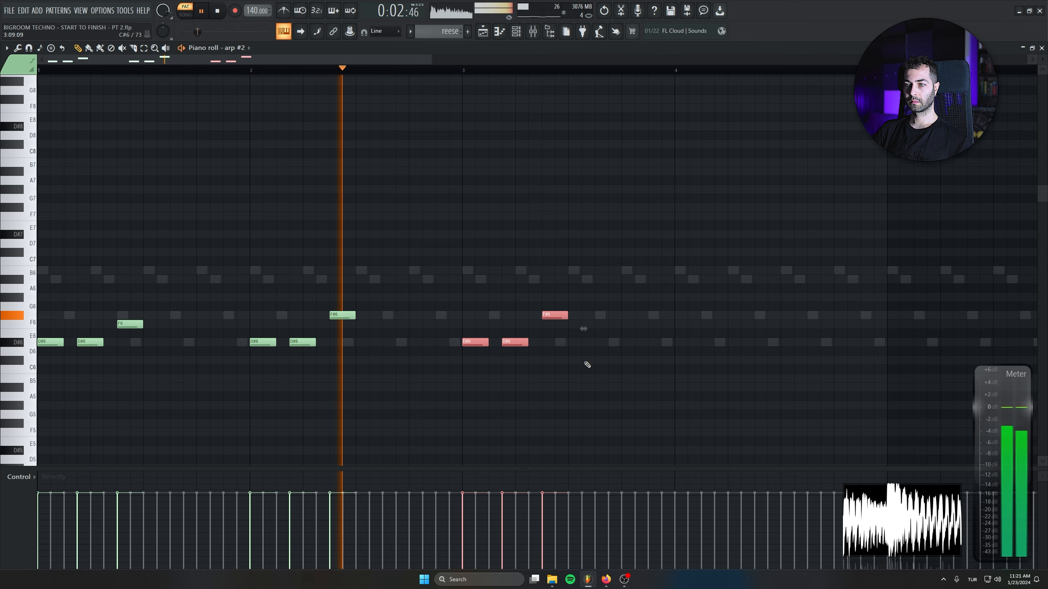
key(ctrl+d)
drag(556, 315, 297, 297)
drag(373, 281, 482, 352)
key(space)
key(space)
click(639, 361)
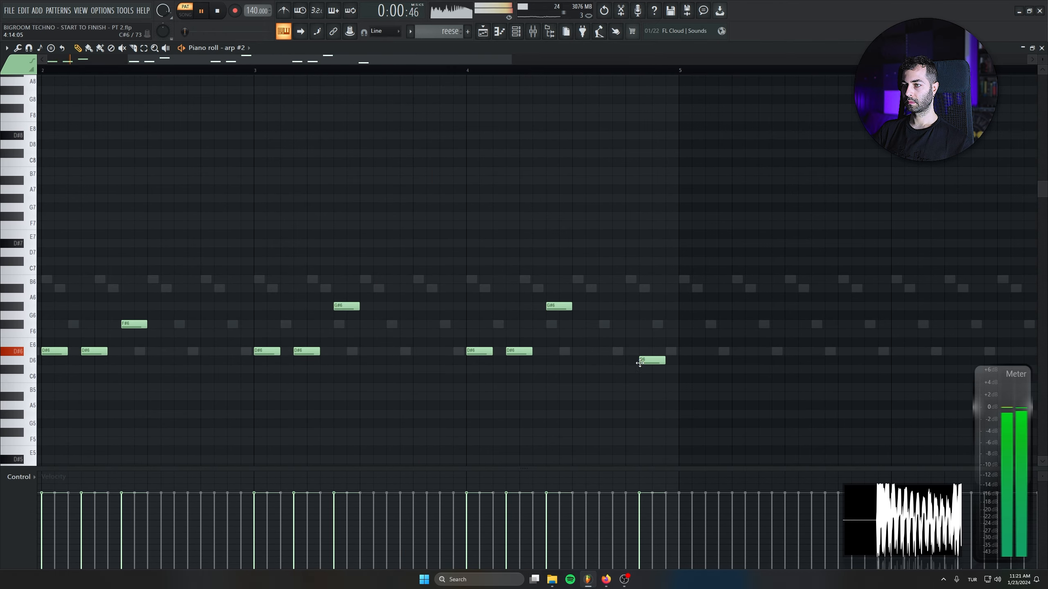
right_click(651, 361)
scroll(470, 380, down, 3)
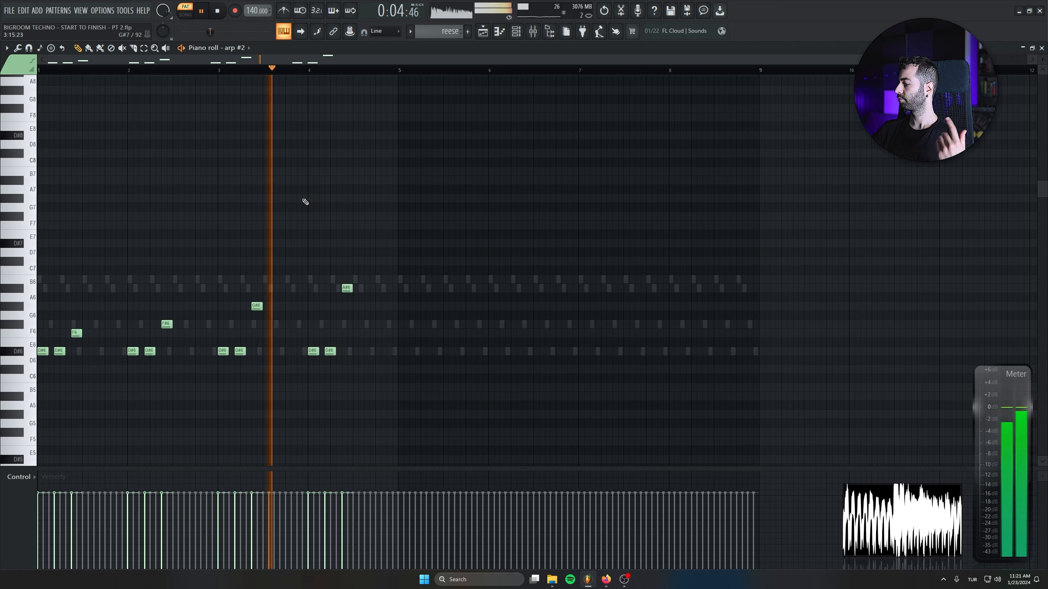
Duplicate the whole four-bar melody of arp #2 into bars 5 to 8
key(ctrl+a)
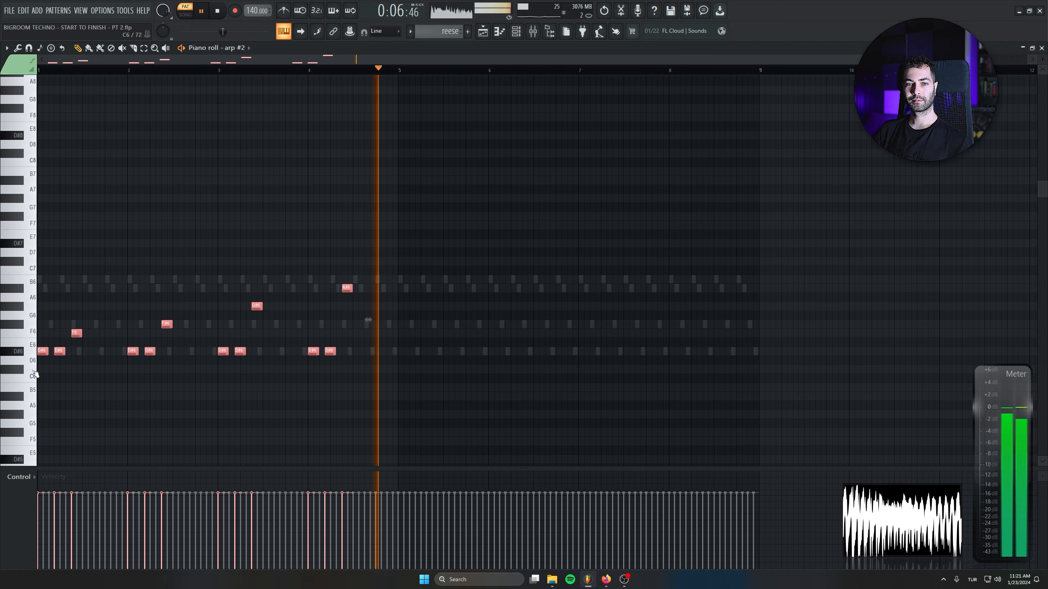
key(space)
key(ctrl+b)
Lower the D#6 note pairs to B5 in bars 5 and 6 and to C#6 in bars 7 and 8
drag(388, 153, 671, 201)
drag(450, 394, 416, 509)
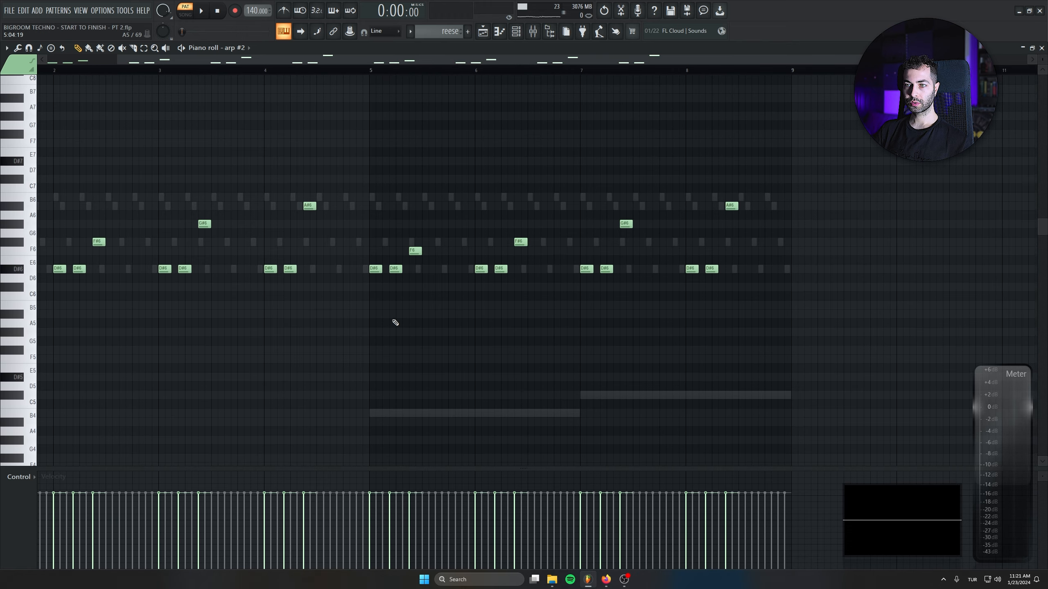
key(space)
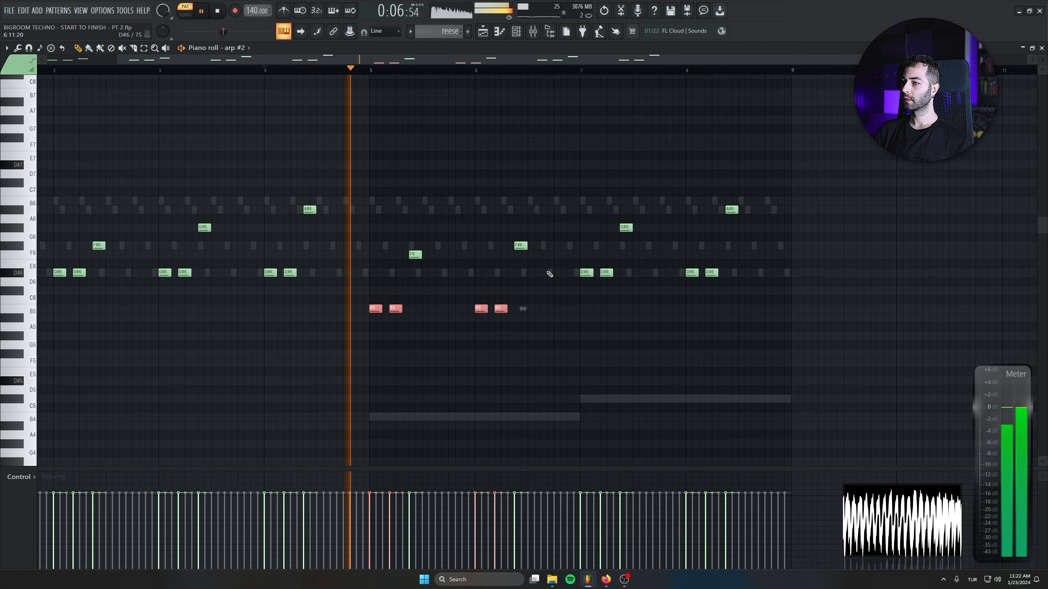
drag(547, 273, 824, 309)
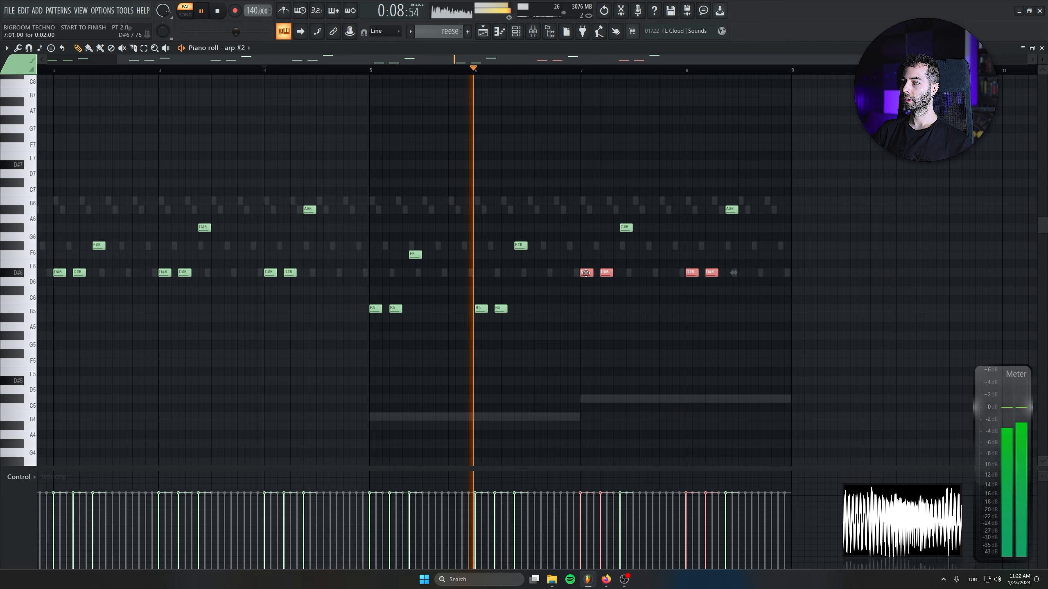
drag(586, 273, 586, 291)
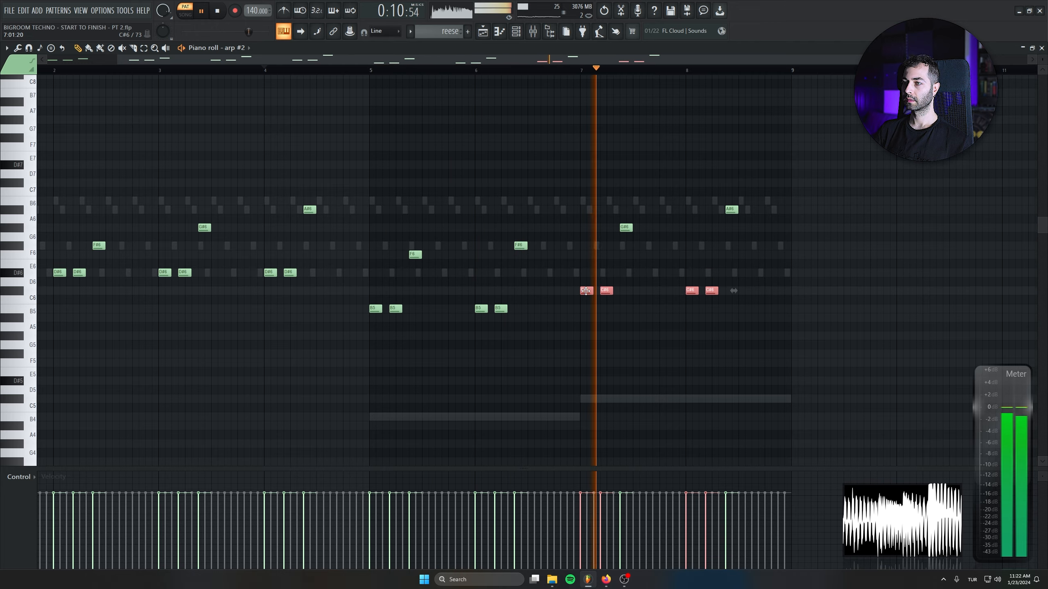
scroll(811, 347, up, 2)
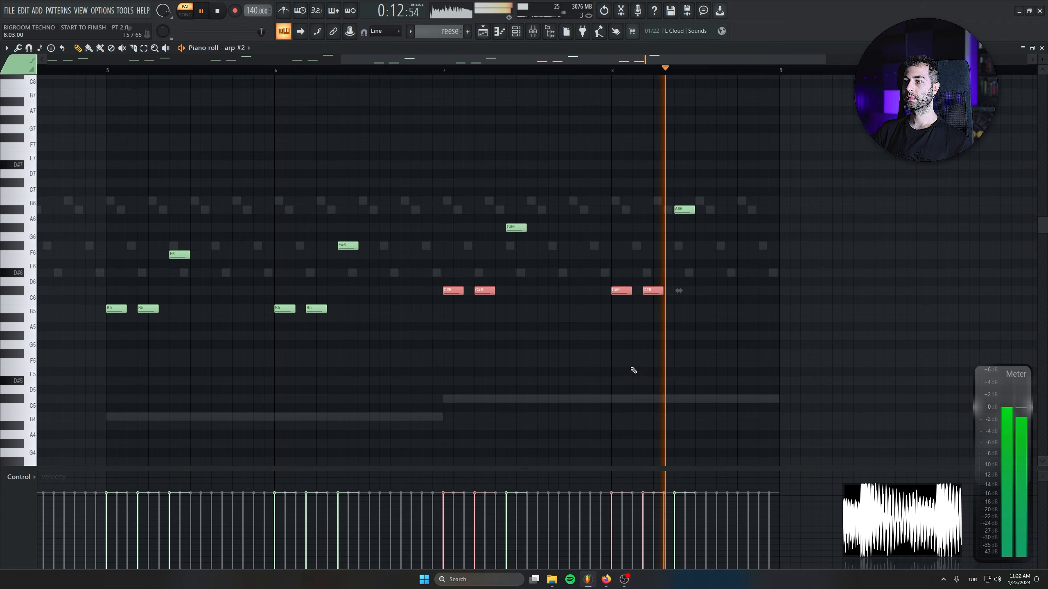
scroll(634, 370, down, 3)
scroll(650, 355, down, 1)
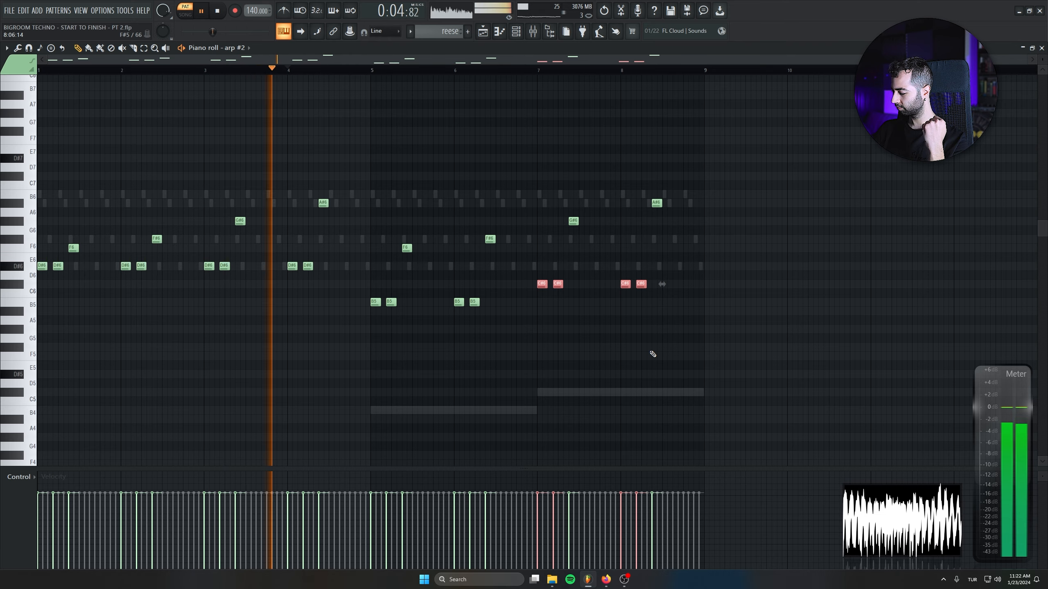
click(516, 31)
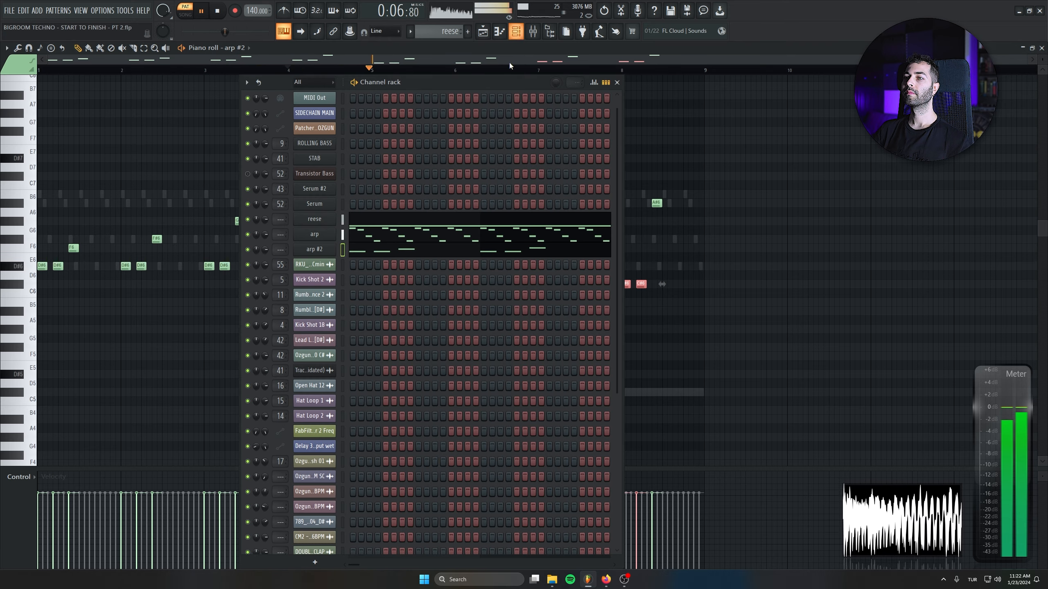
right_click(321, 251)
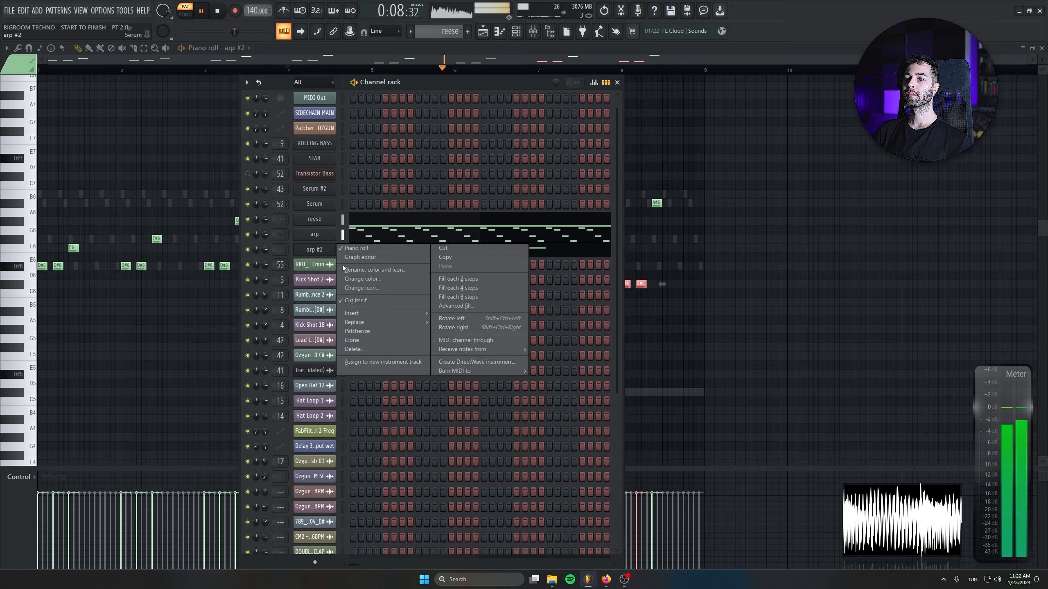
click(781, 273)
Play from bar 5 and raise the motif's high notes in bars 5 to 8 to F#6, G#6, A#6 and B6
scroll(412, 320, up, 3)
key(space)
click(338, 70)
key(space)
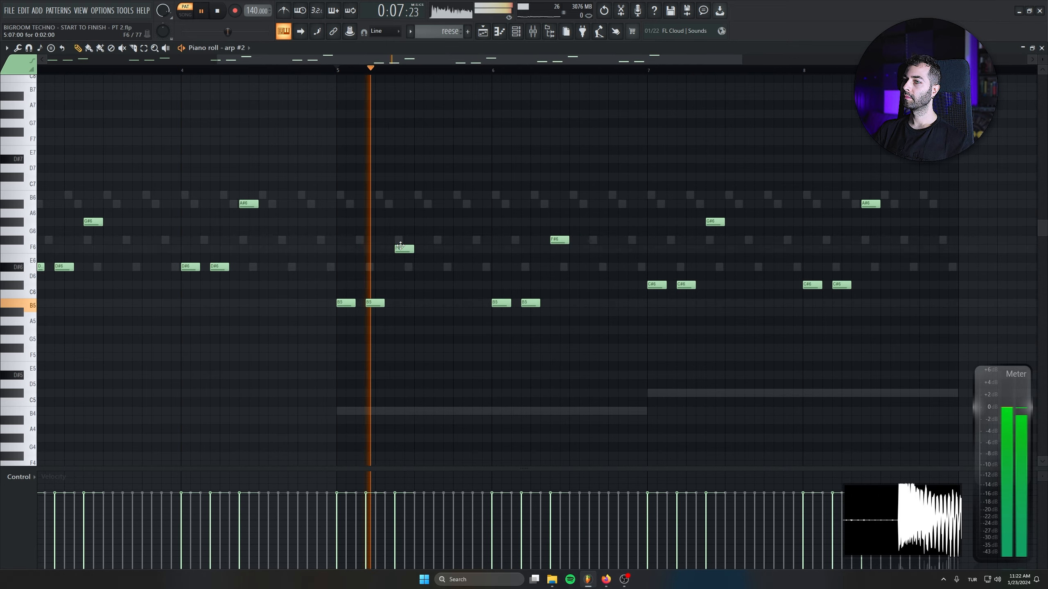
drag(400, 247, 404, 237)
drag(558, 240, 560, 222)
drag(675, 293, 397, 321)
drag(439, 249, 439, 232)
drag(592, 230, 591, 218)
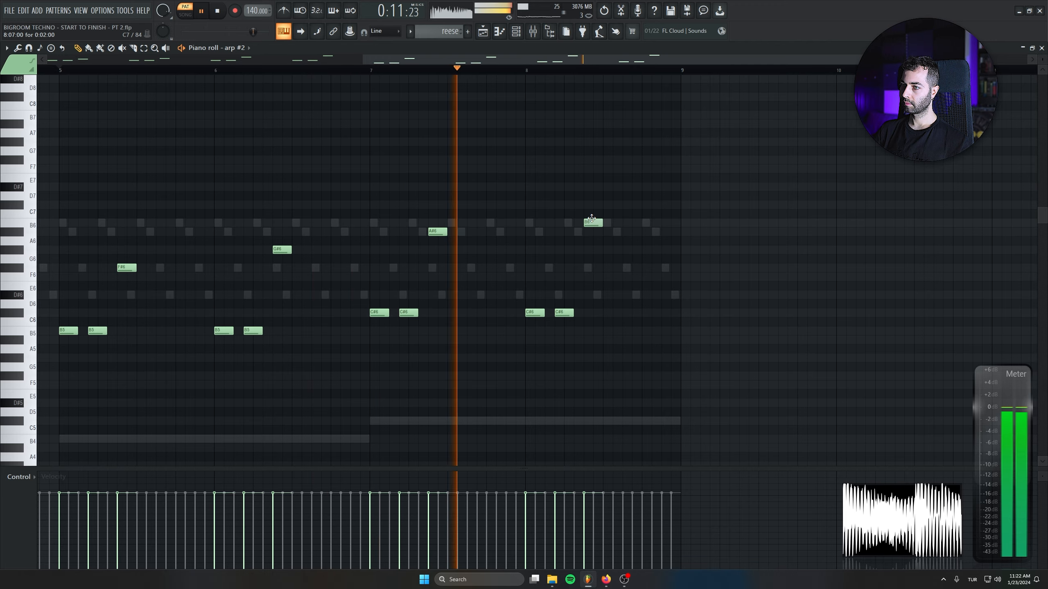
Extend the end of bar 8 with a B6 note on step 11 and an A#6 note on step 15
scroll(636, 311, up, 3)
click(597, 223)
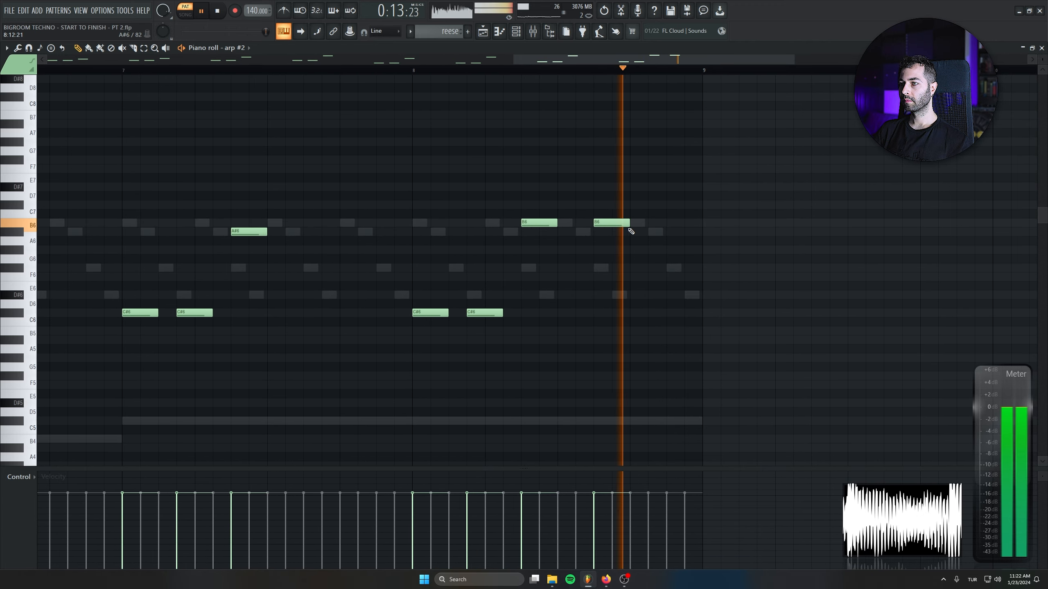
click(653, 231)
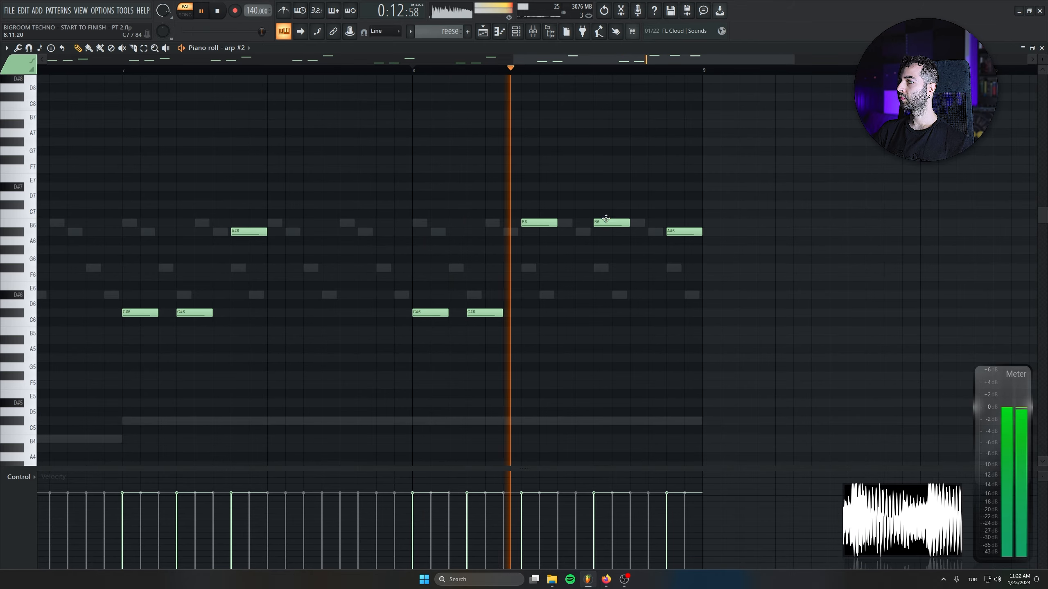
scroll(562, 294, down, 4)
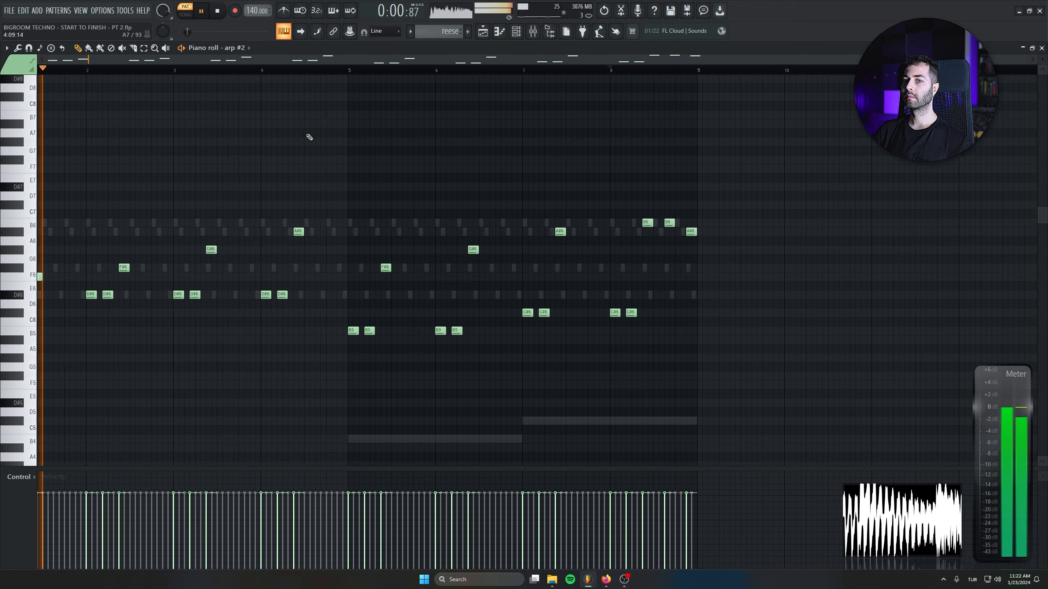
Open the Serum of arp #2 and set its LONGER macro to 3%
click(516, 31)
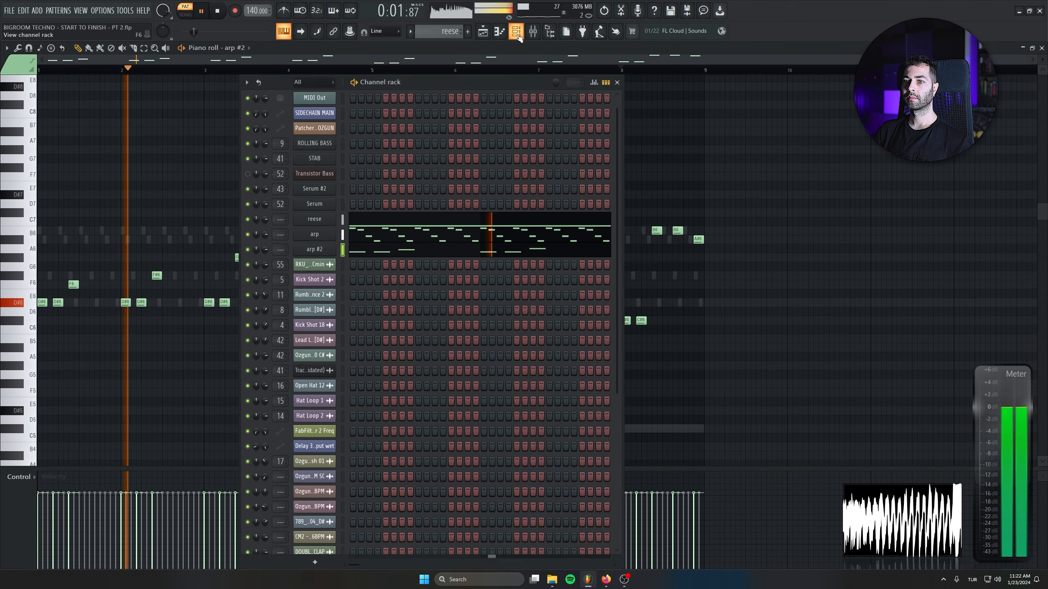
click(315, 249)
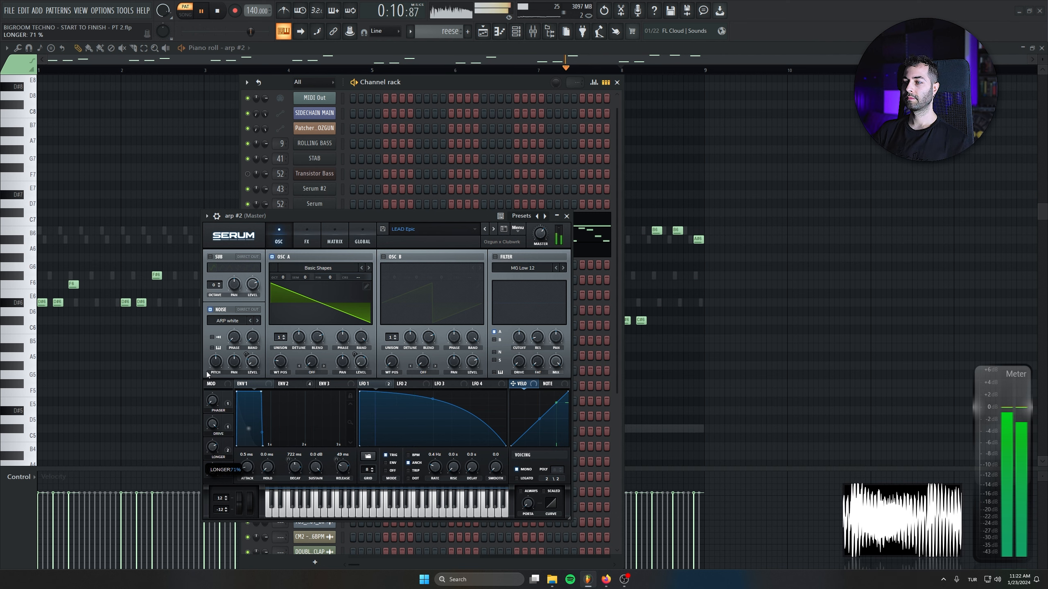
drag(206, 372, 216, 449)
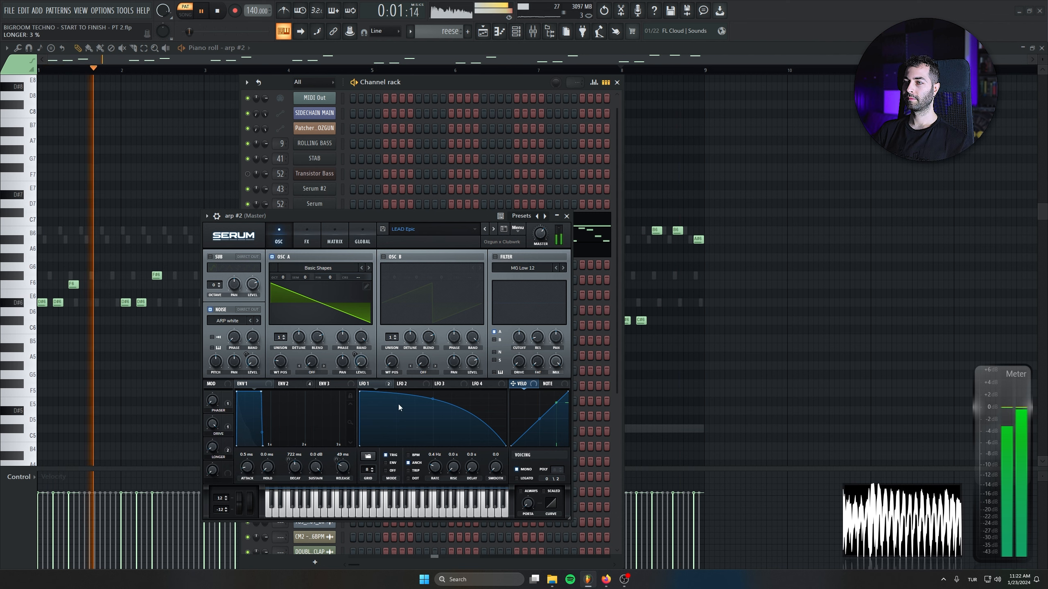
Transpose all arp #2 notes down one octave and readjust the LONGER macro in Serum
right_click(769, 353)
key(ctrl+a)
key(ctrl+Down)
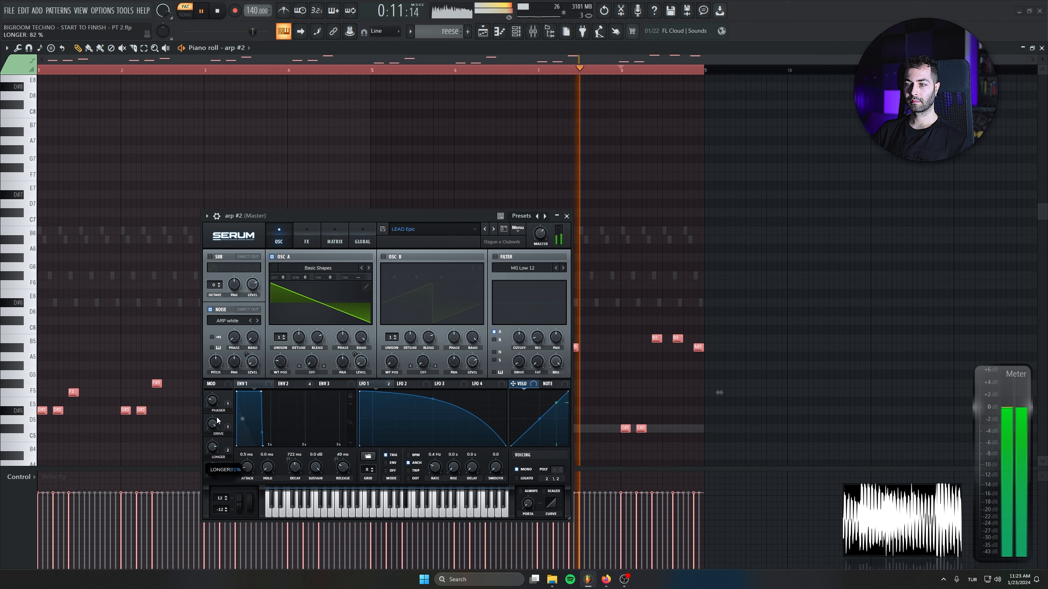
drag(218, 421, 216, 471)
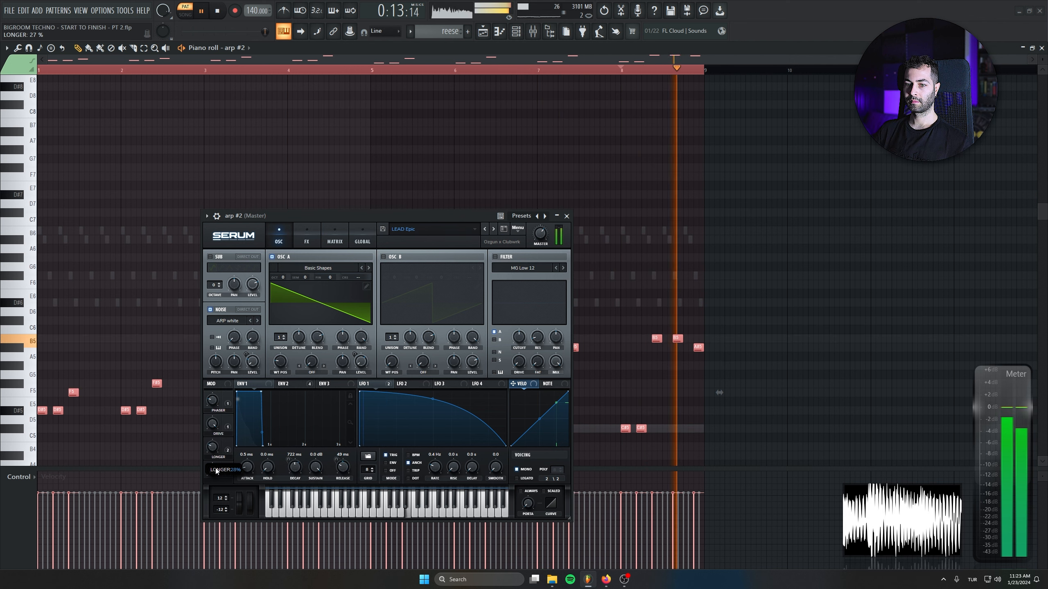
Enable the MG Low 12 filter in Serum and modulate its cutoff with ENV 2
click(297, 384)
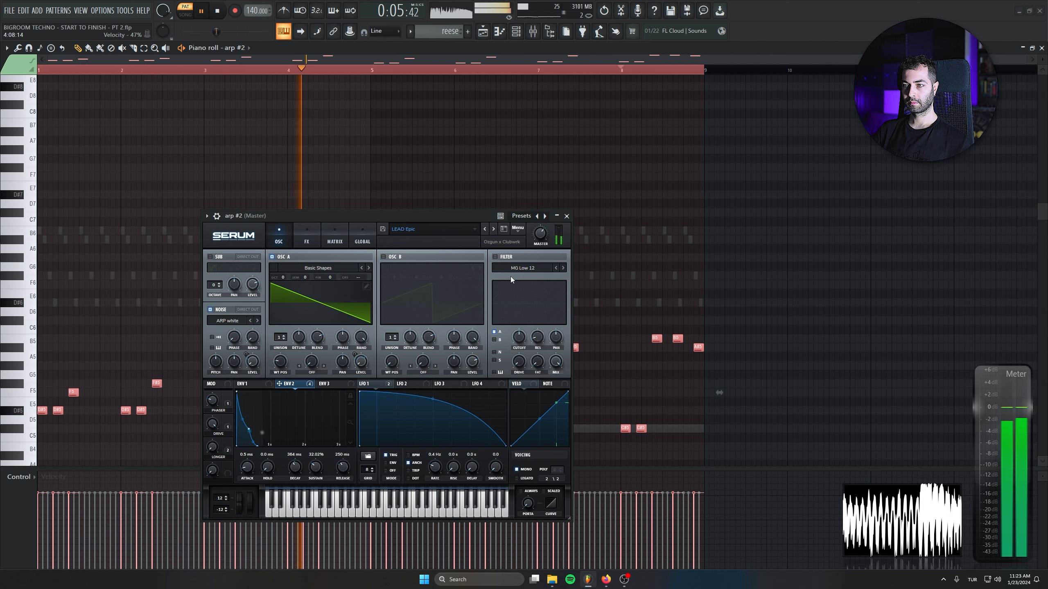
click(504, 257)
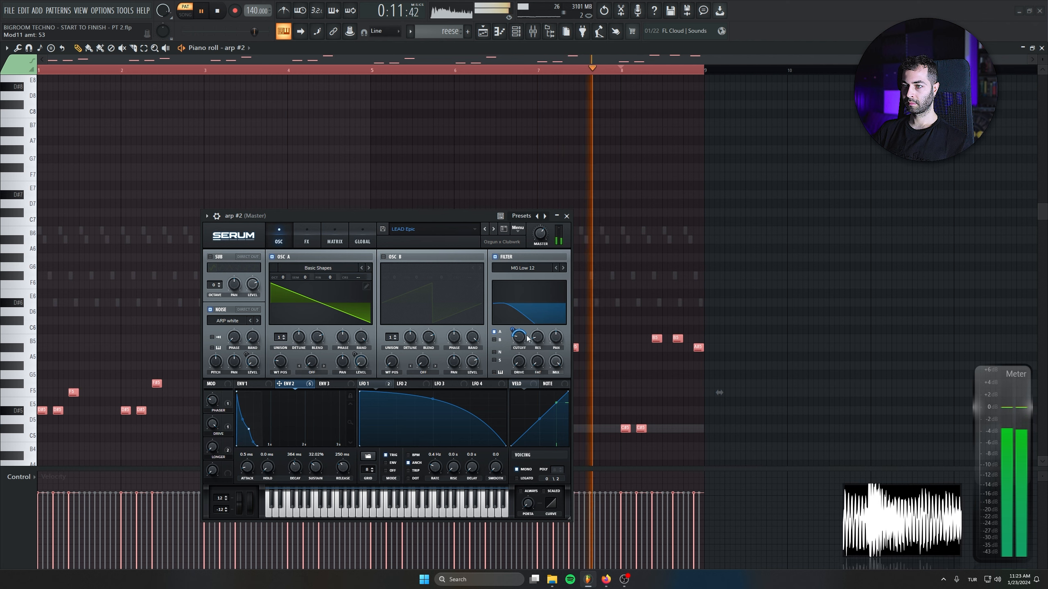
drag(527, 338, 512, 313)
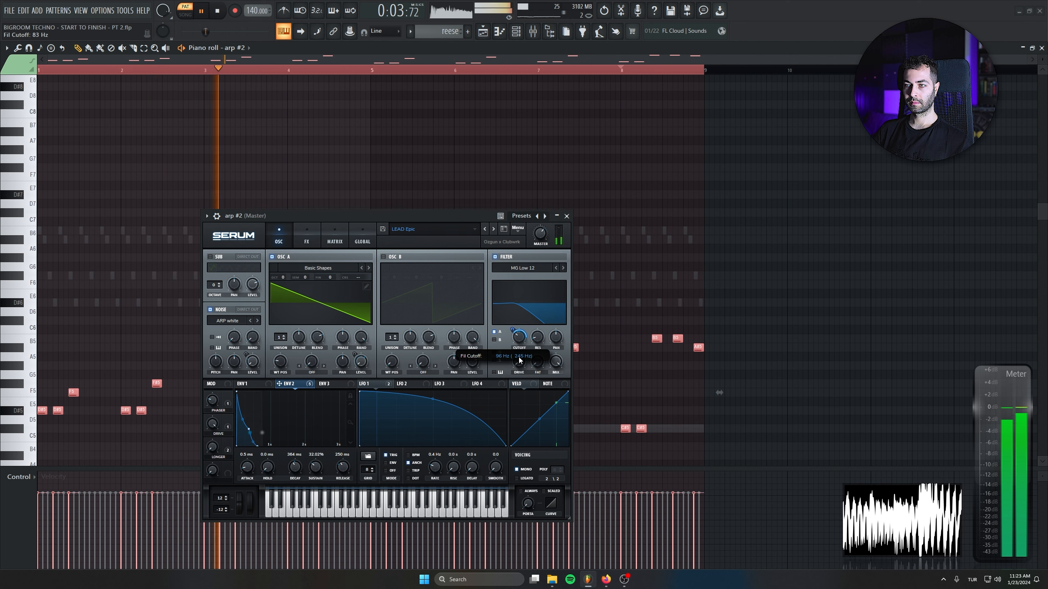
Switch the Serum filter type to MG Low 18 and fine-tune its cutoff frequency
drag(519, 358, 517, 343)
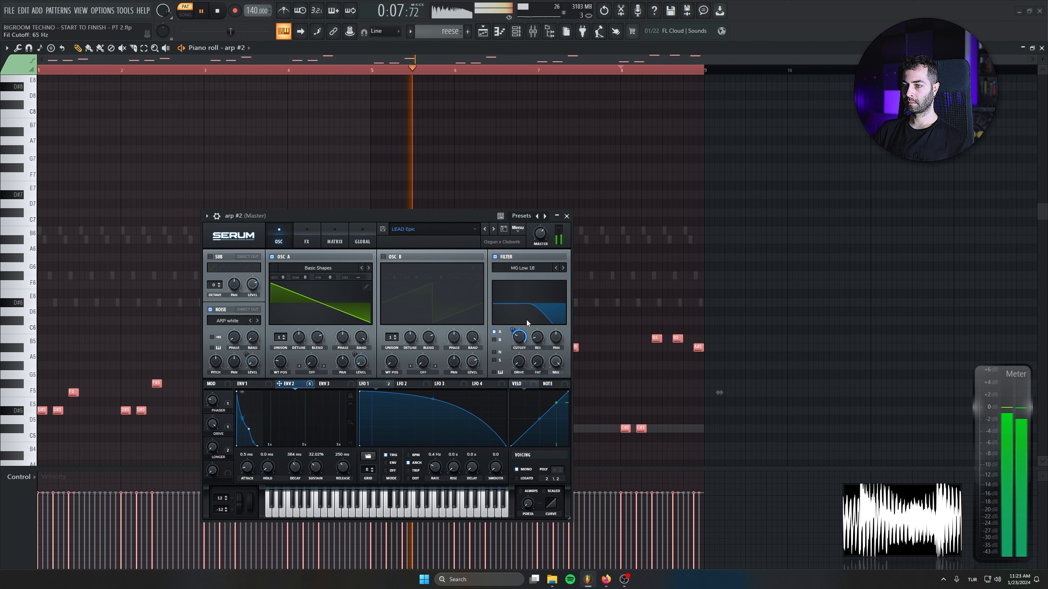
click(561, 267)
drag(519, 336, 521, 290)
Return to the playlist arrangement and launch Splice through the Windows search
key(F12)
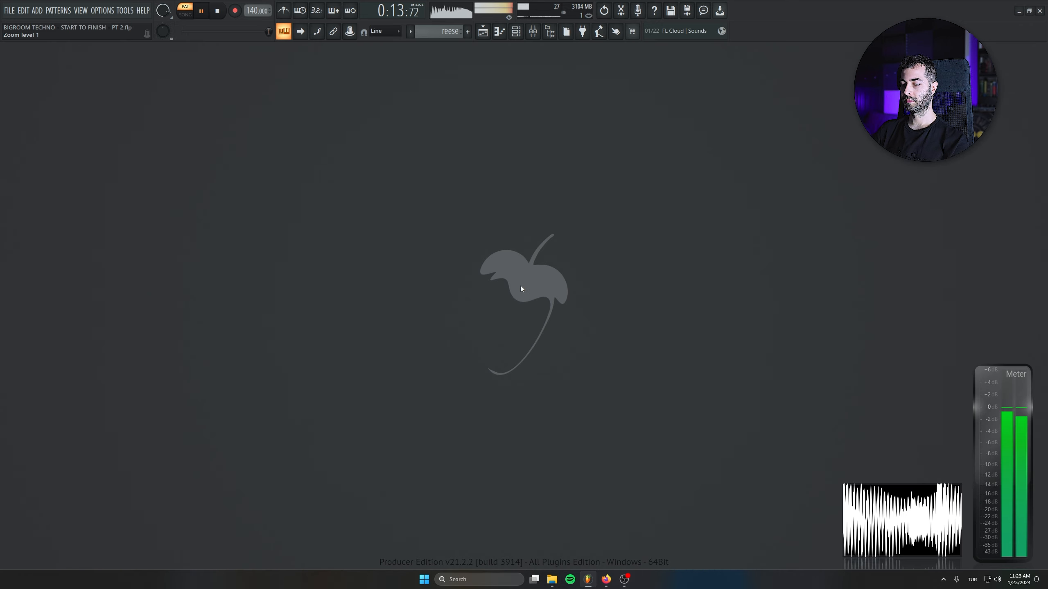
click(483, 31)
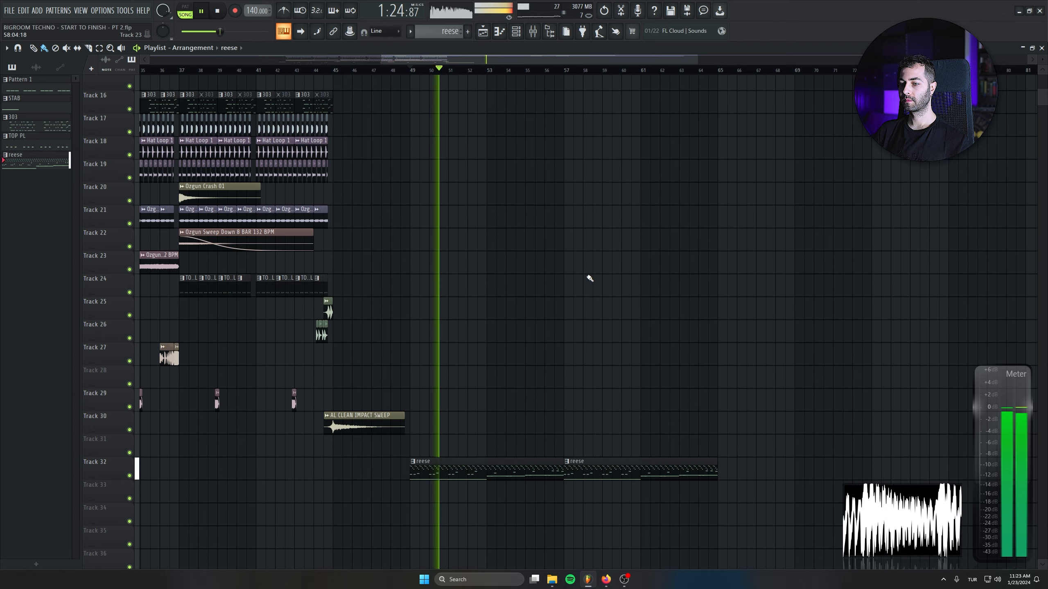
click(506, 575)
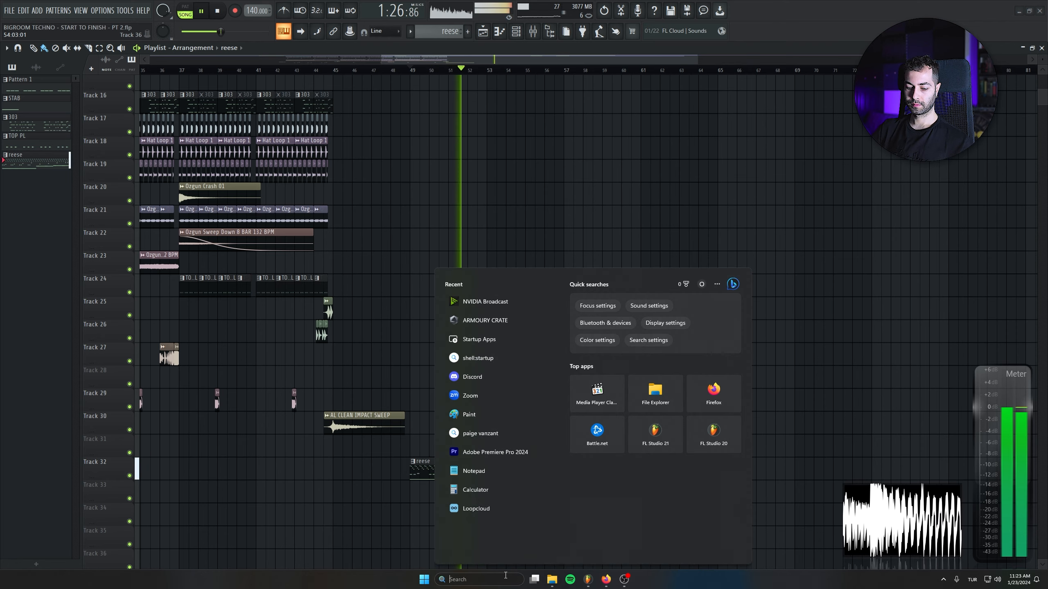
text(splice)
key(Escape)
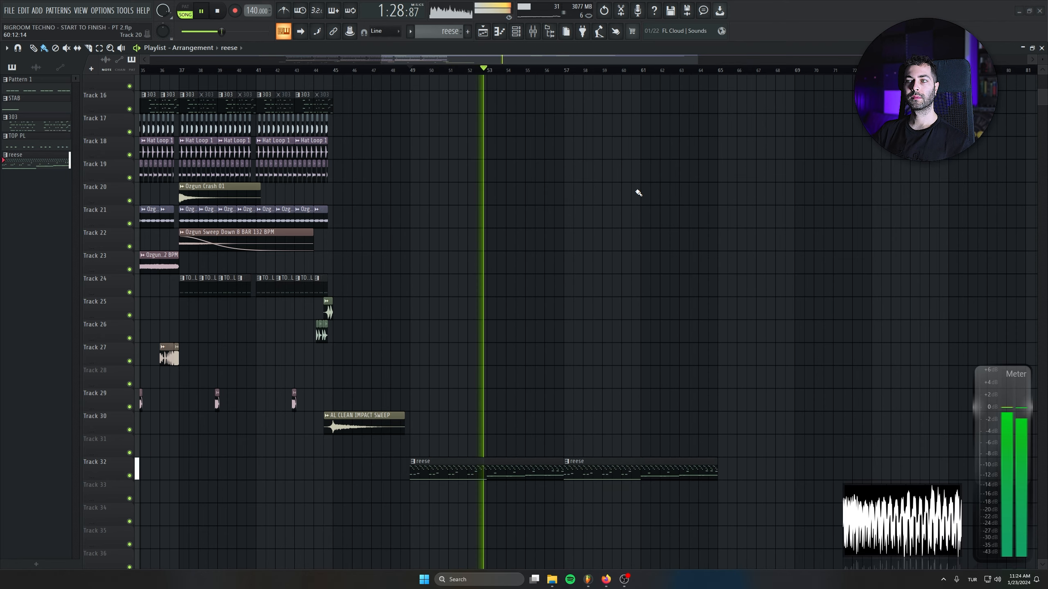
scroll(656, 281, up, 3)
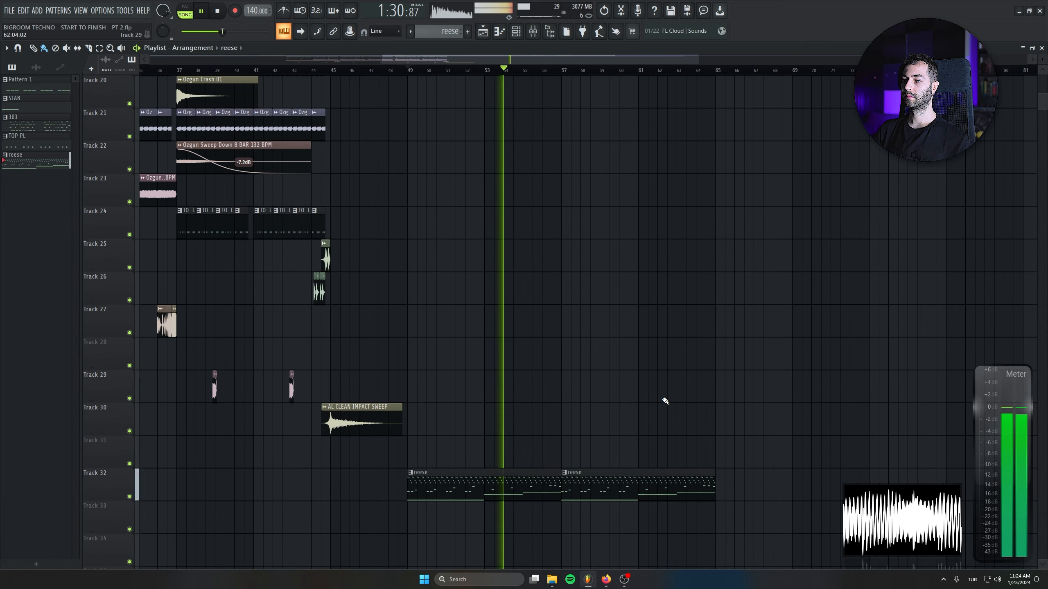
click(680, 346)
key(Delete)
scroll(580, 206, down, 4)
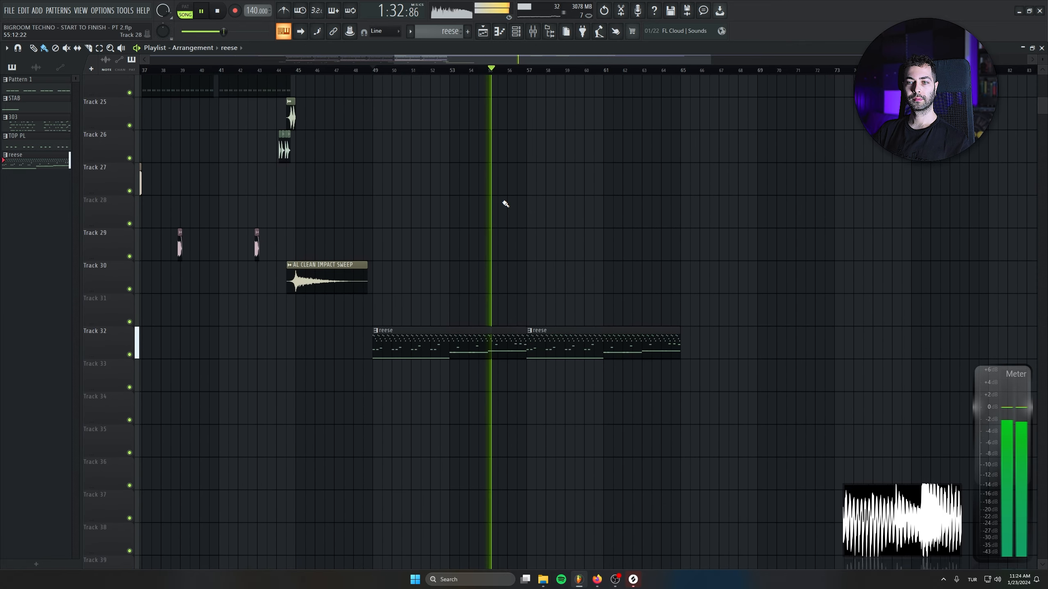
Rename the arp #2 channel to "brak ld"
key(F6)
right_click(330, 249)
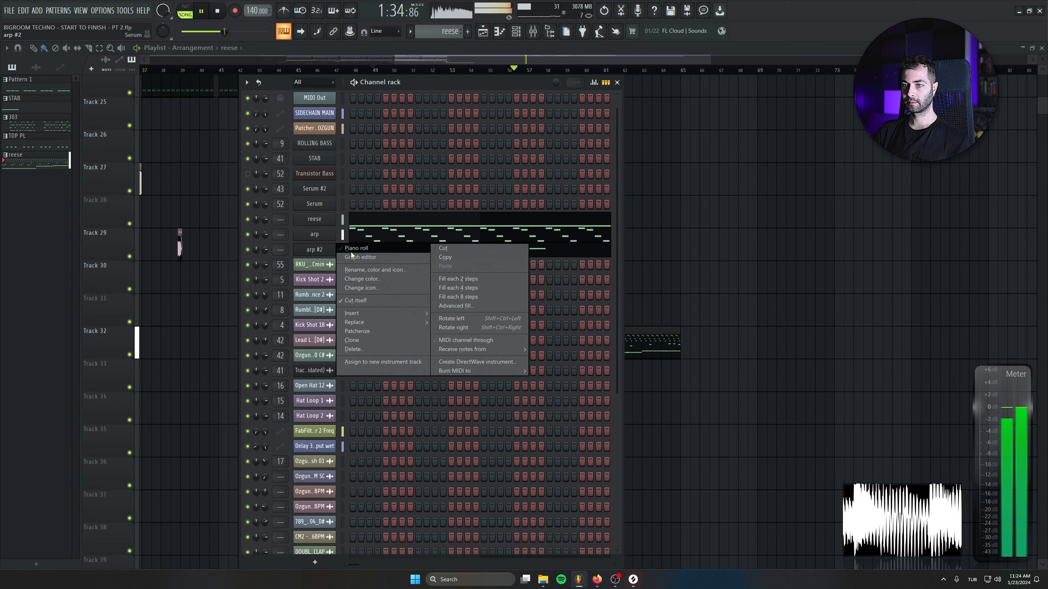
click(376, 269)
text(brak ld)
key(Return)
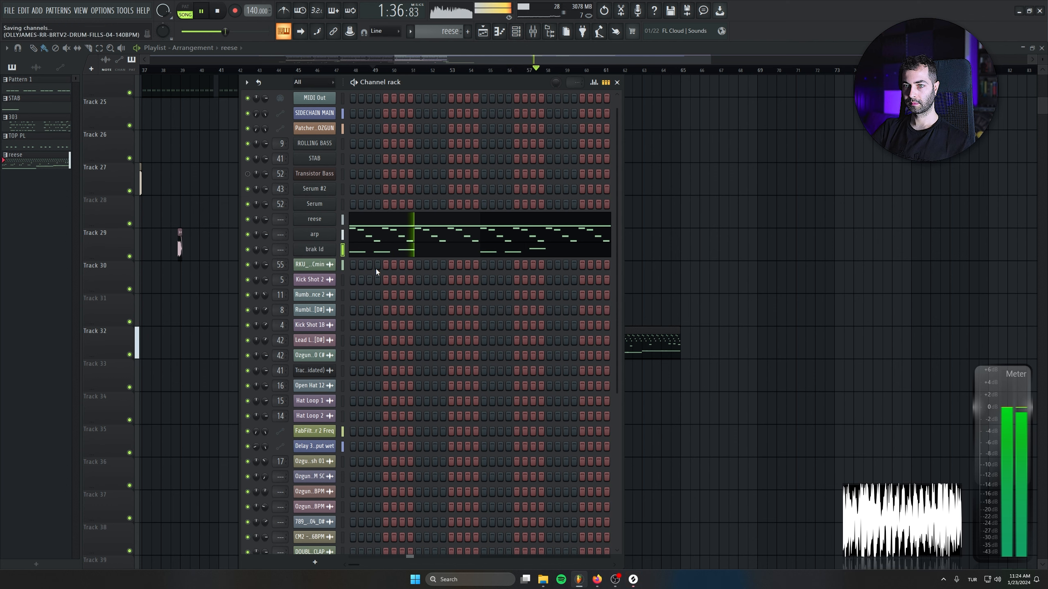
Add a third reese pattern clip on Track 32 of the playlist, starting at bar 65
key(F6)
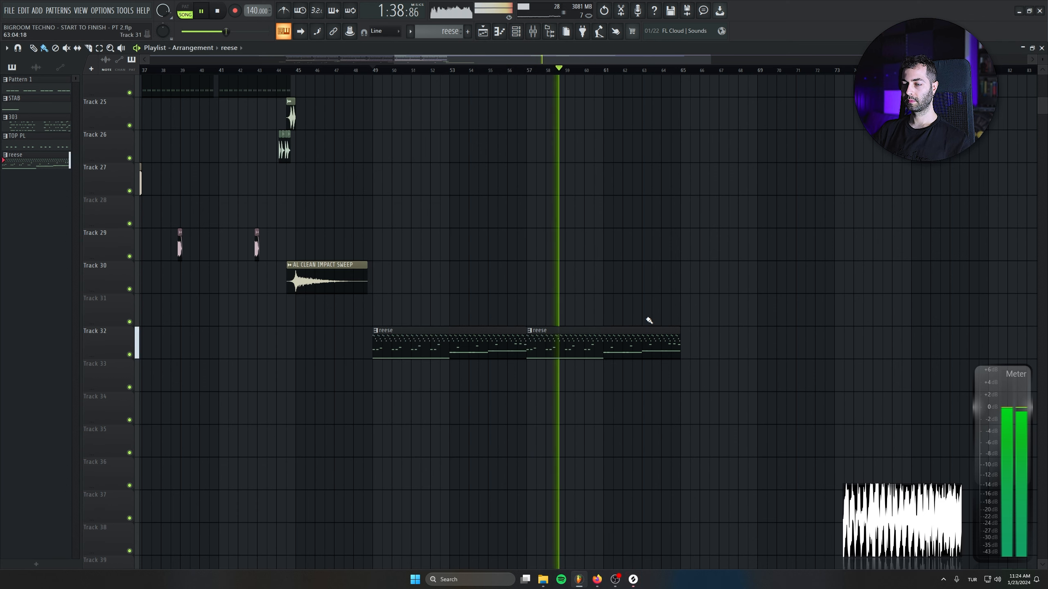
click(723, 346)
drag(759, 351, 723, 351)
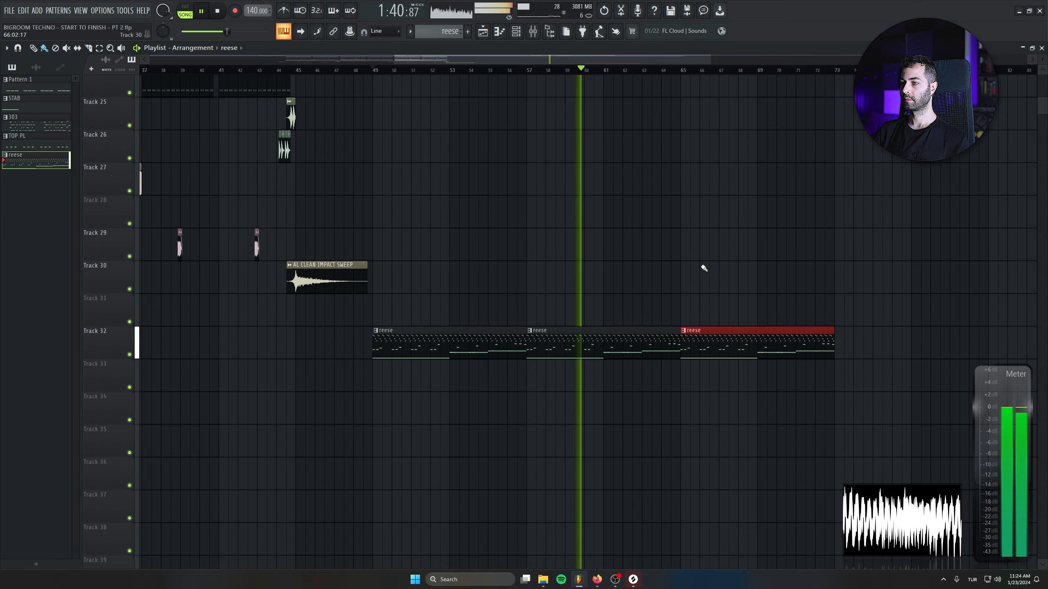
Move the two vocal clips on Track 4 eight bars later, to bars 65 and 69
drag(715, 202, 634, 445)
scroll(569, 370, down, 1)
drag(621, 290, 769, 294)
scroll(649, 348, down, 5)
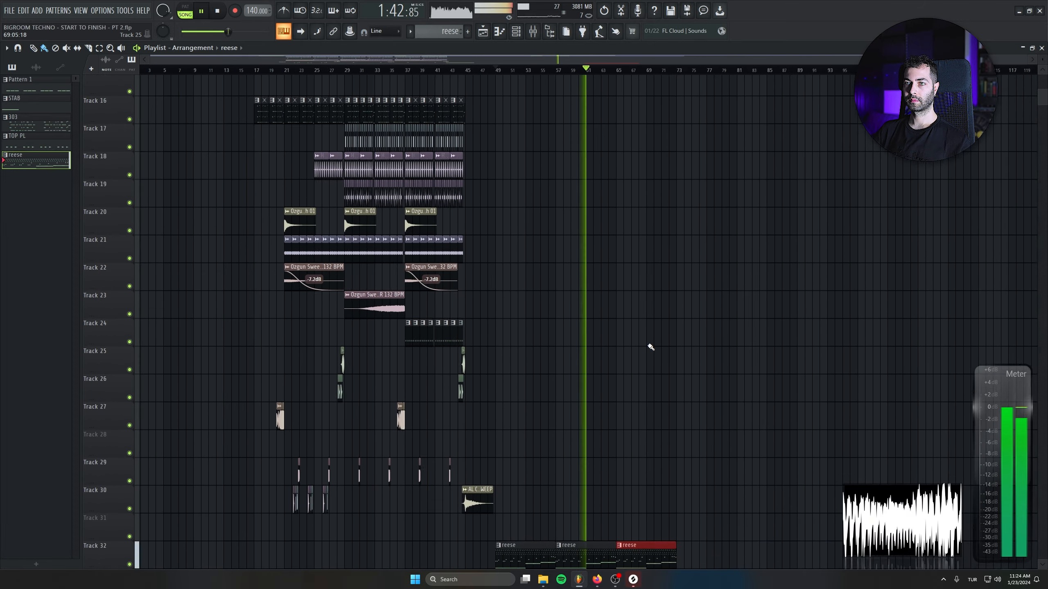
scroll(663, 319, down, 4)
scroll(663, 319, down, 3)
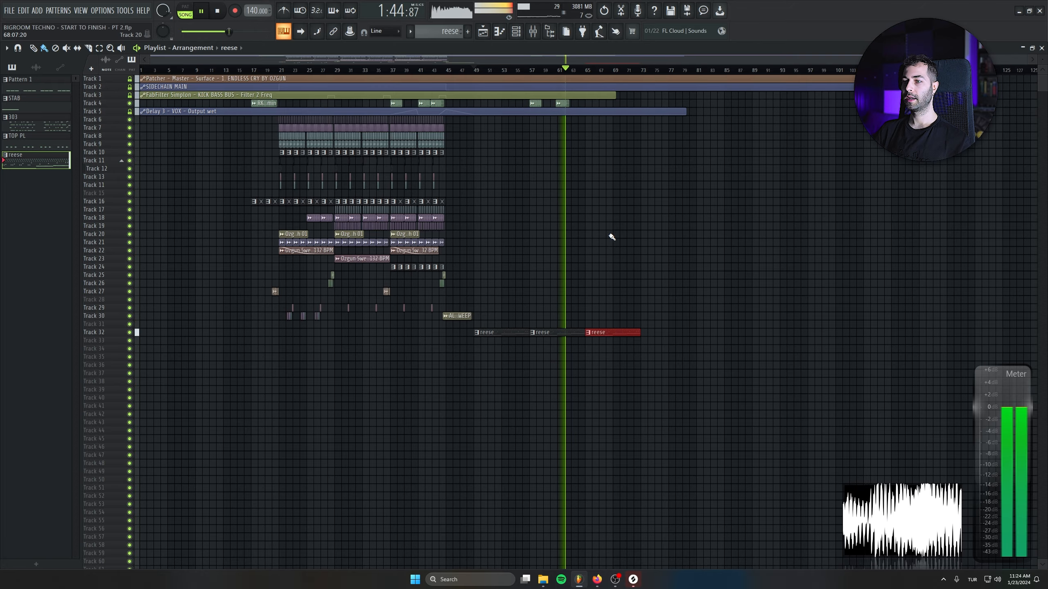
scroll(612, 237, up, 4)
click(697, 298)
drag(401, 213, 392, 428)
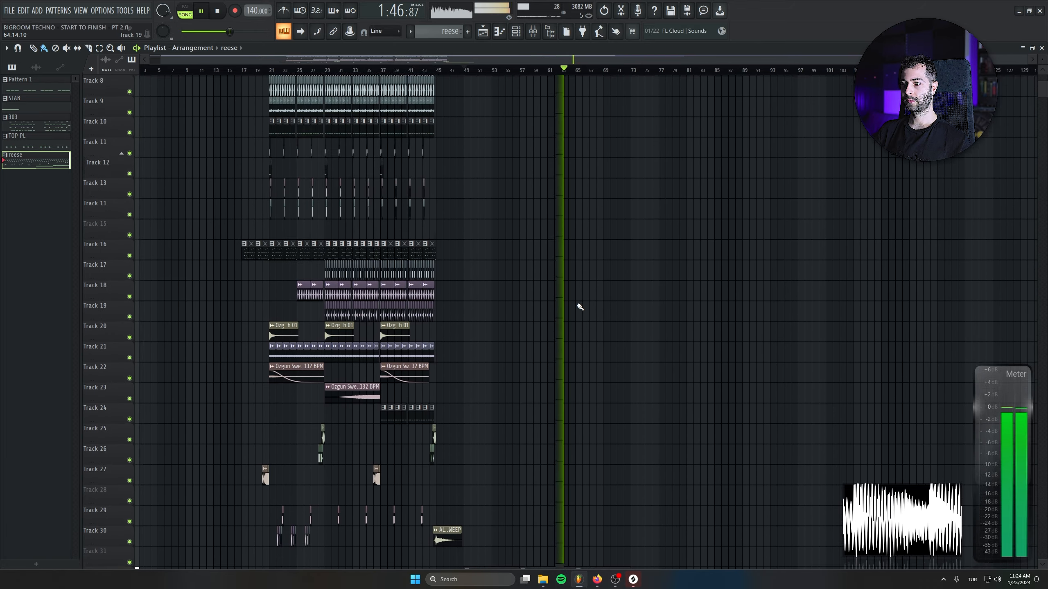
scroll(580, 306, up, 4)
drag(653, 294, 687, 435)
drag(593, 145, 550, 151)
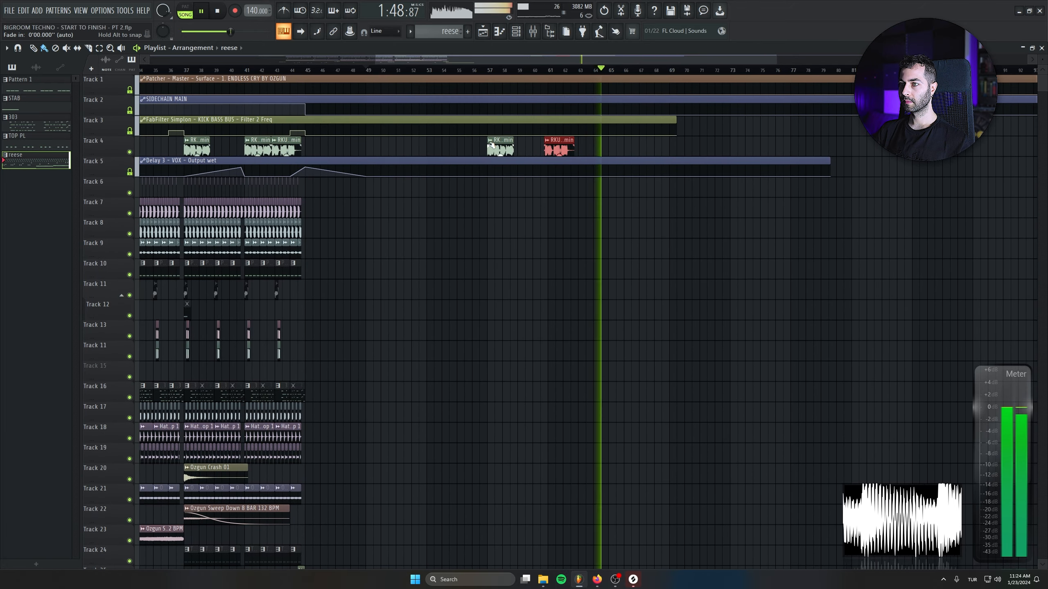
drag(481, 146, 684, 144)
click(757, 242)
right_click(787, 245)
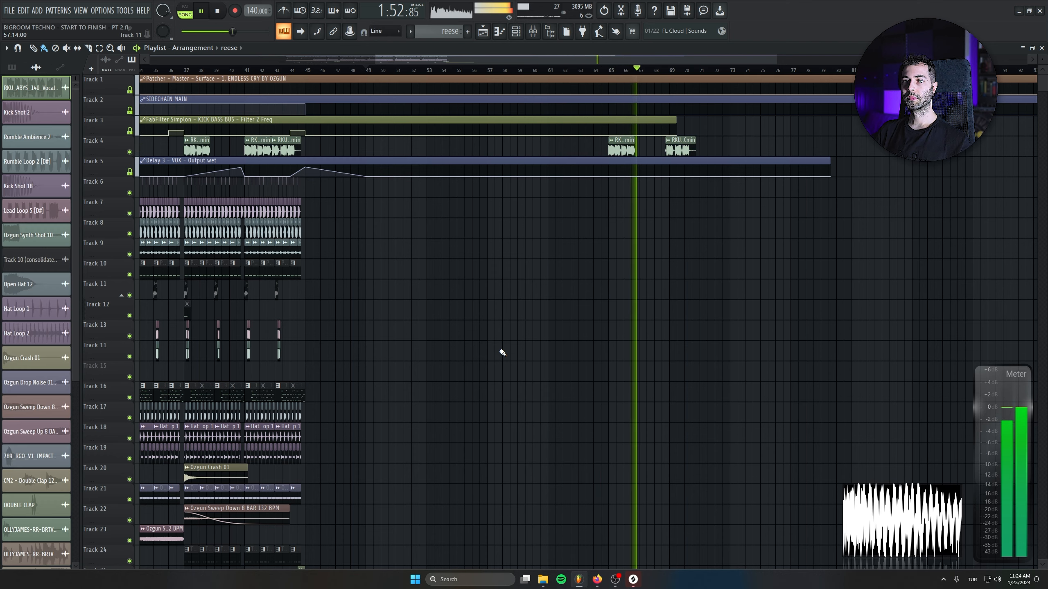
Stop the playback and restart the arrangement from the beginning
drag(376, 356, 470, 283)
key(space)
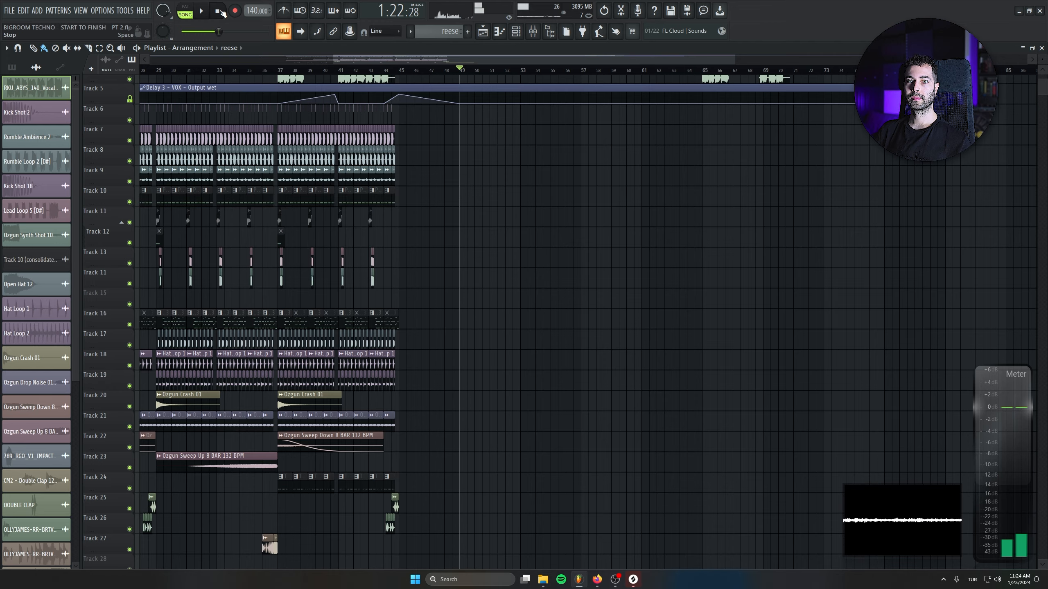
click(222, 13)
drag(614, 341, 517, 95)
key(space)
Select all playlist clips except the Patcher master automation and move them eight bars later, so the first vocal starts at bar 25
drag(490, 272, 922, 578)
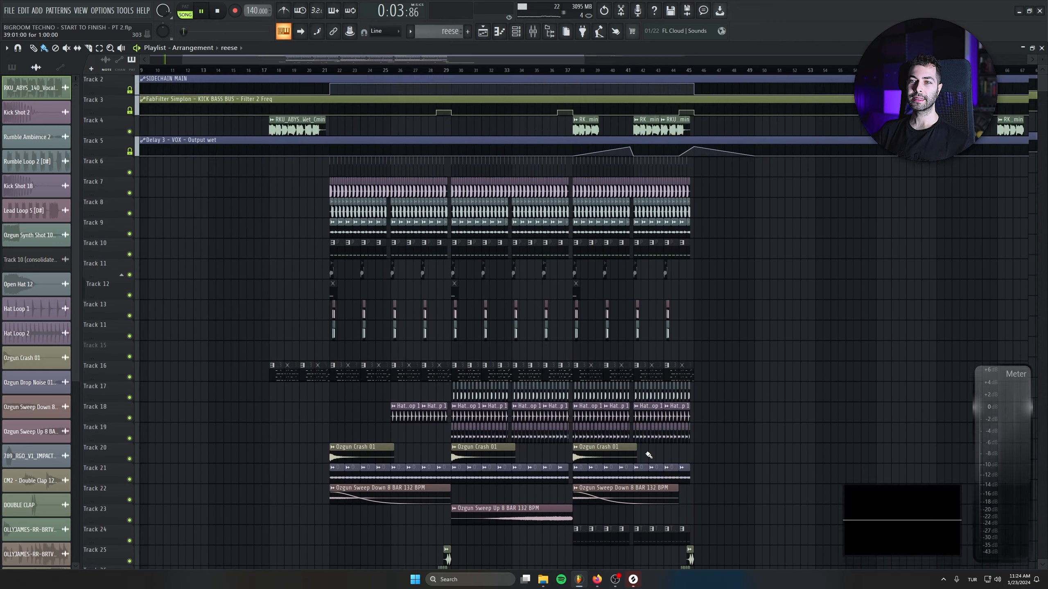
scroll(345, 381, down, 4)
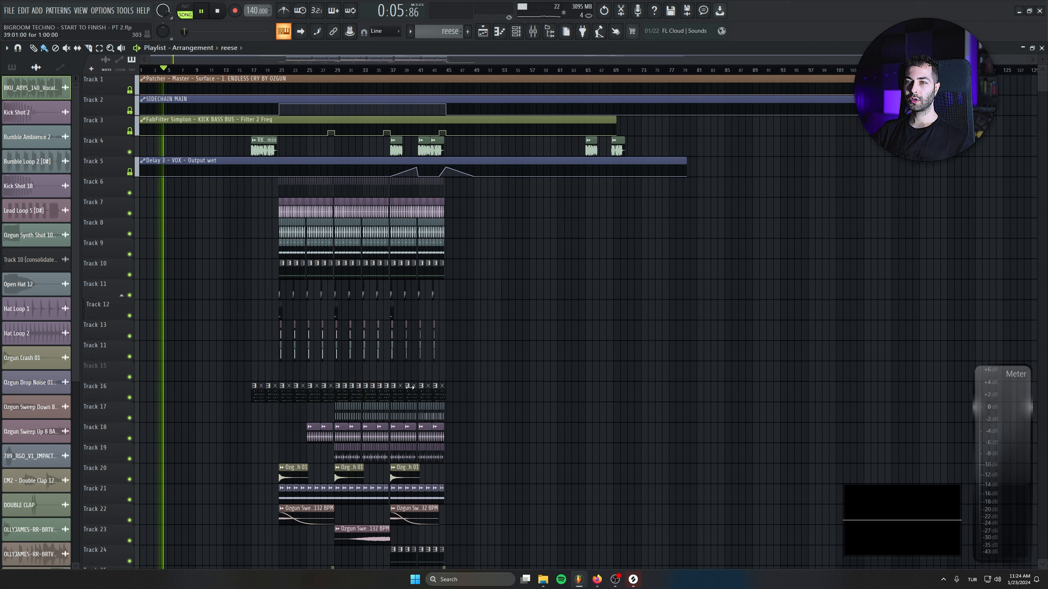
scroll(415, 387, down, 4)
drag(785, 484, 55, 91)
key(space)
scroll(289, 356, up, 4)
drag(421, 297, 467, 471)
scroll(244, 247, up, 4)
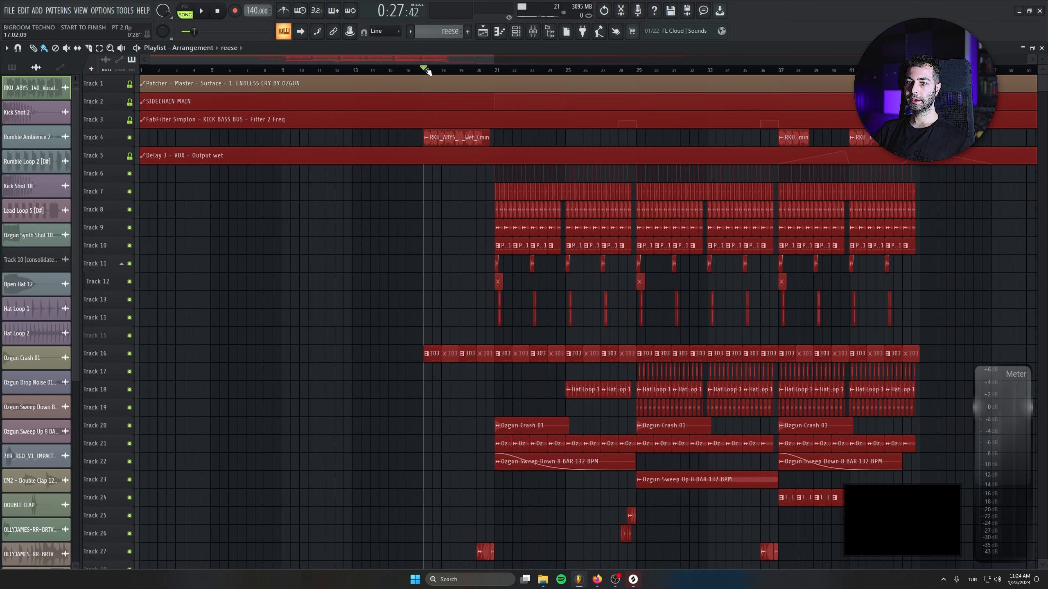
scroll(445, 225, up, 2)
drag(422, 243, 399, 456)
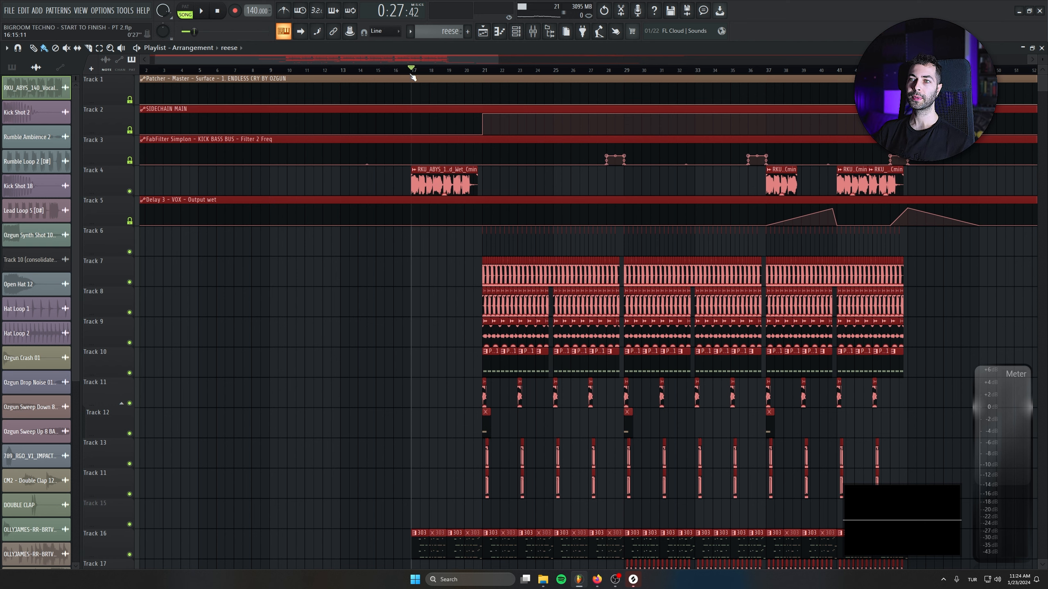
key(space)
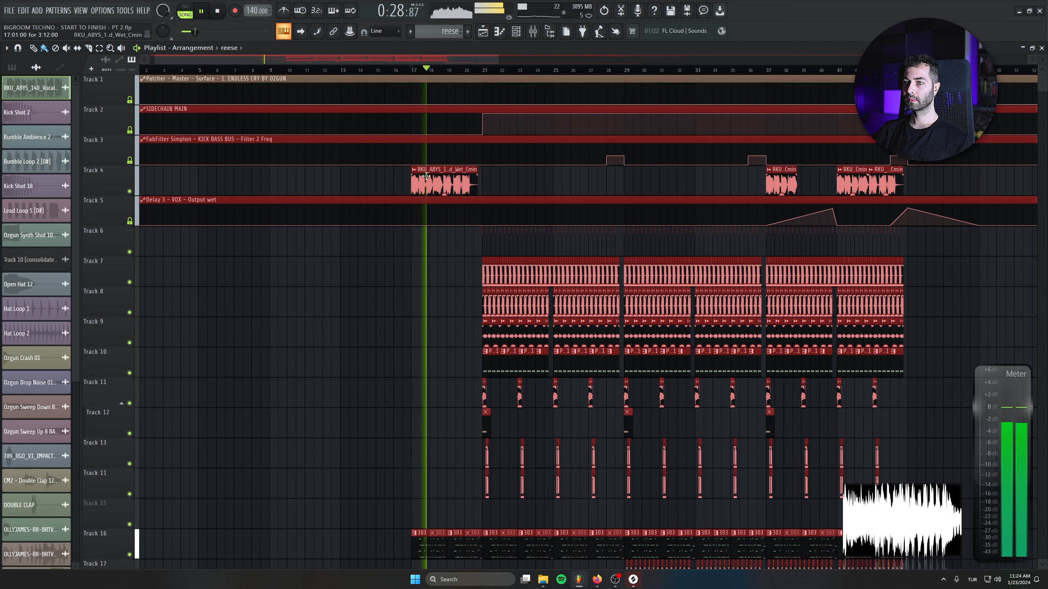
key(space)
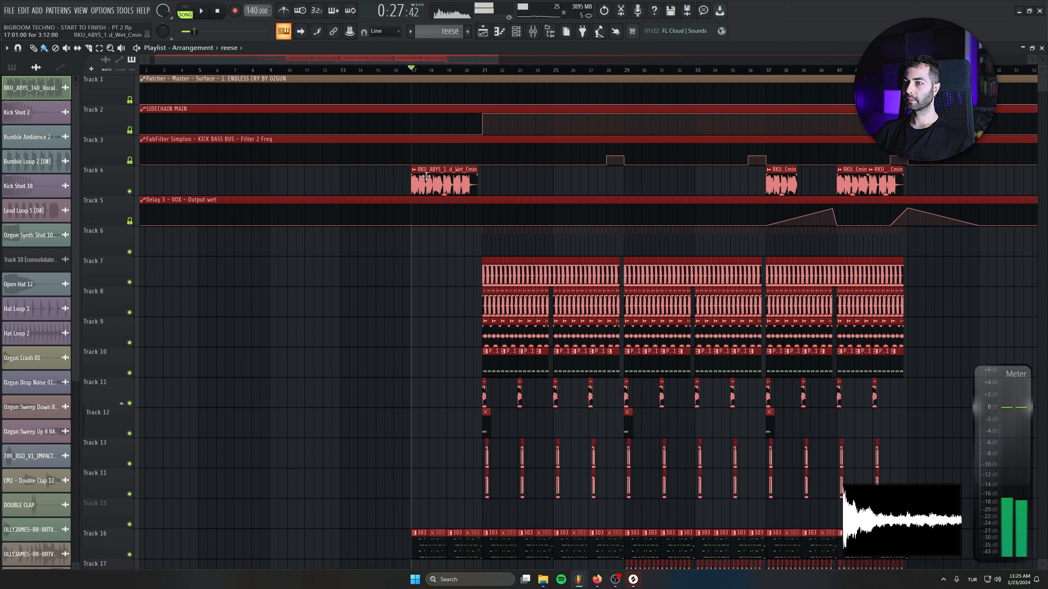
drag(426, 176, 568, 173)
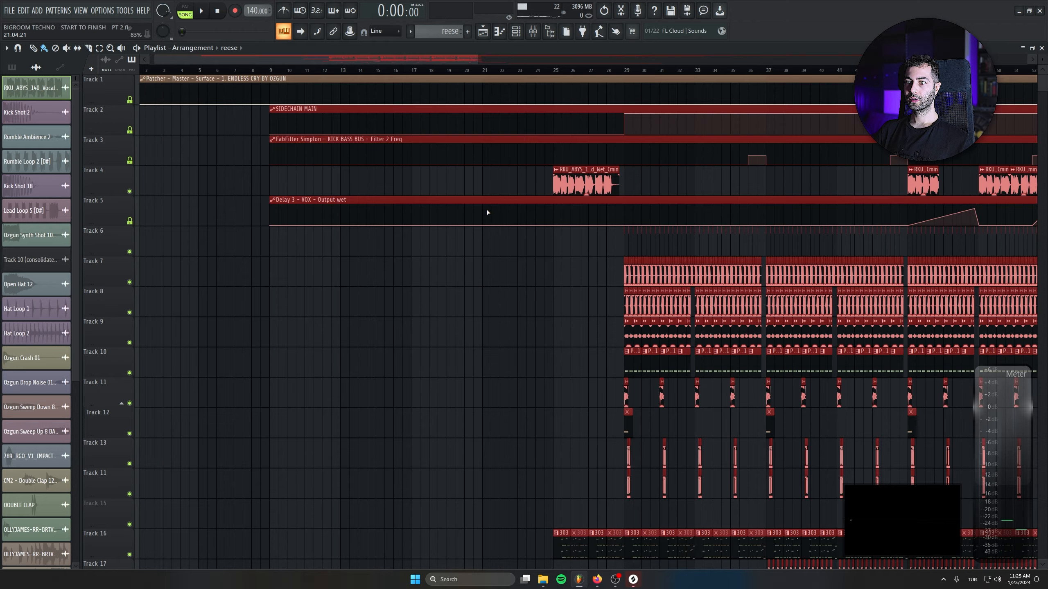
Add a time marker named "Break" at bar 57, where the first reese clip starts, and clear the clip selection
scroll(318, 398, down, 4)
drag(268, 355, 176, 250)
drag(283, 505, 443, 157)
scroll(449, 318, down, 3)
scroll(453, 341, up, 3)
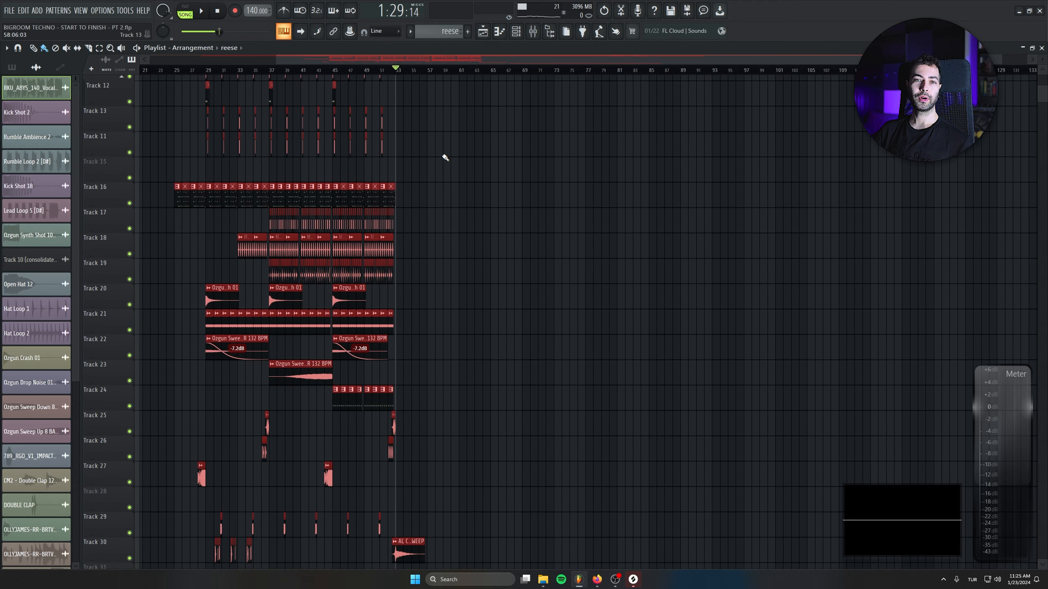
drag(443, 296, 439, 79)
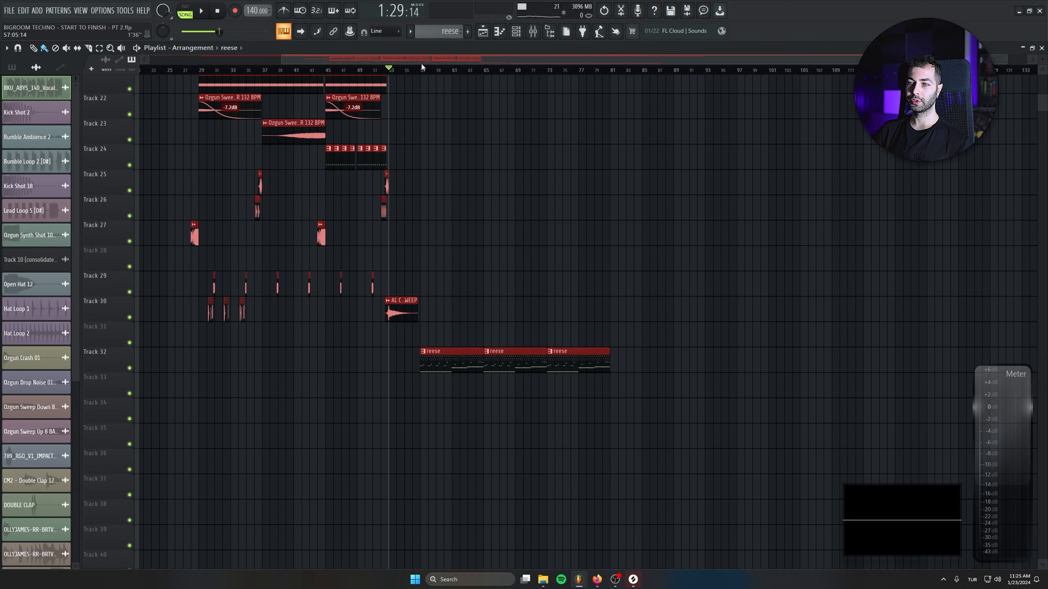
click(421, 67)
key(alt+t)
text(Break)
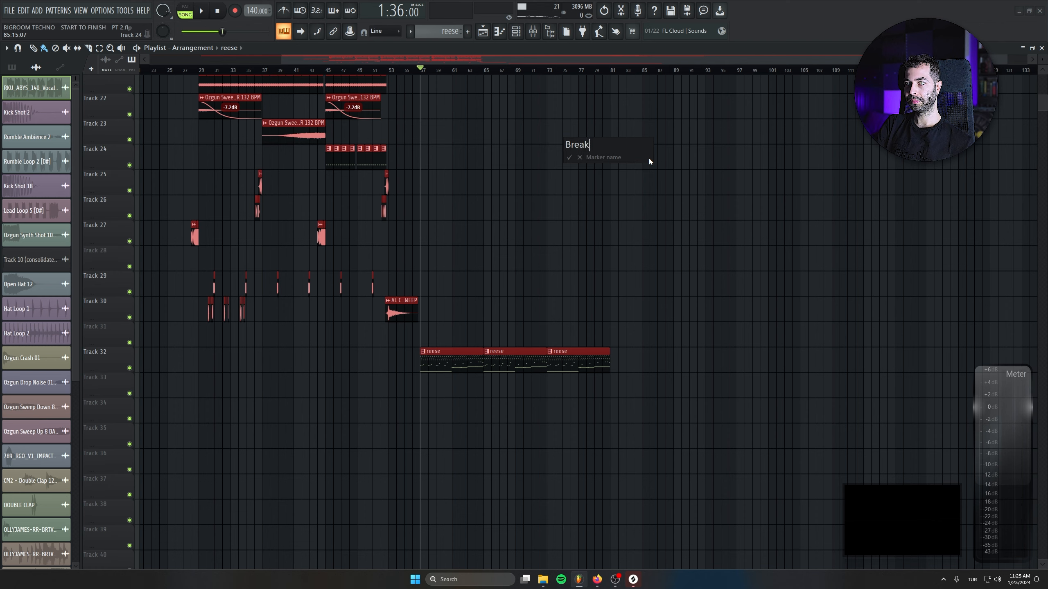
key(Return)
scroll(406, 170, up, 1)
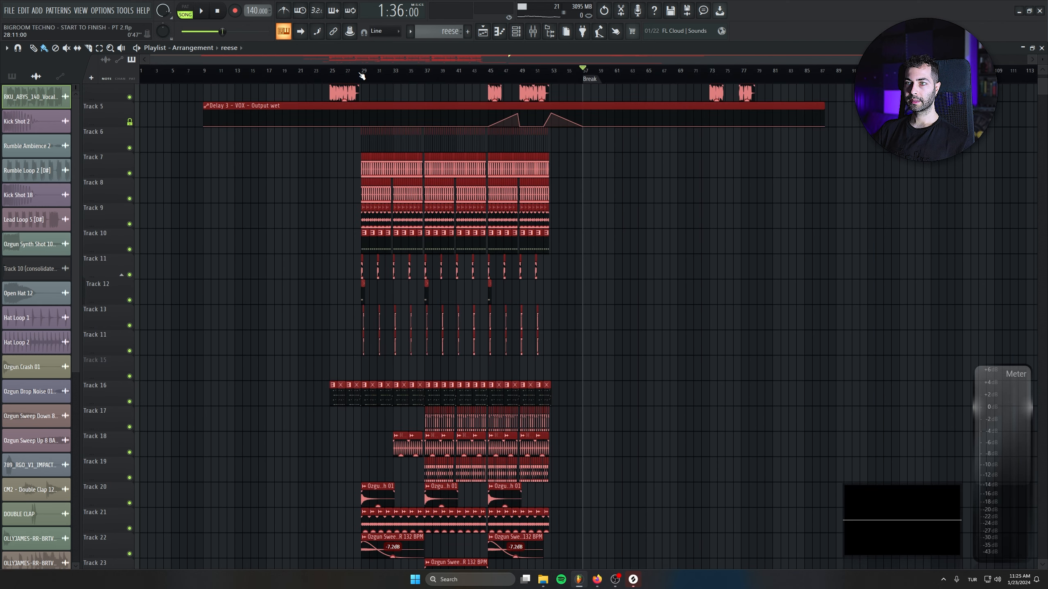
key(Escape)
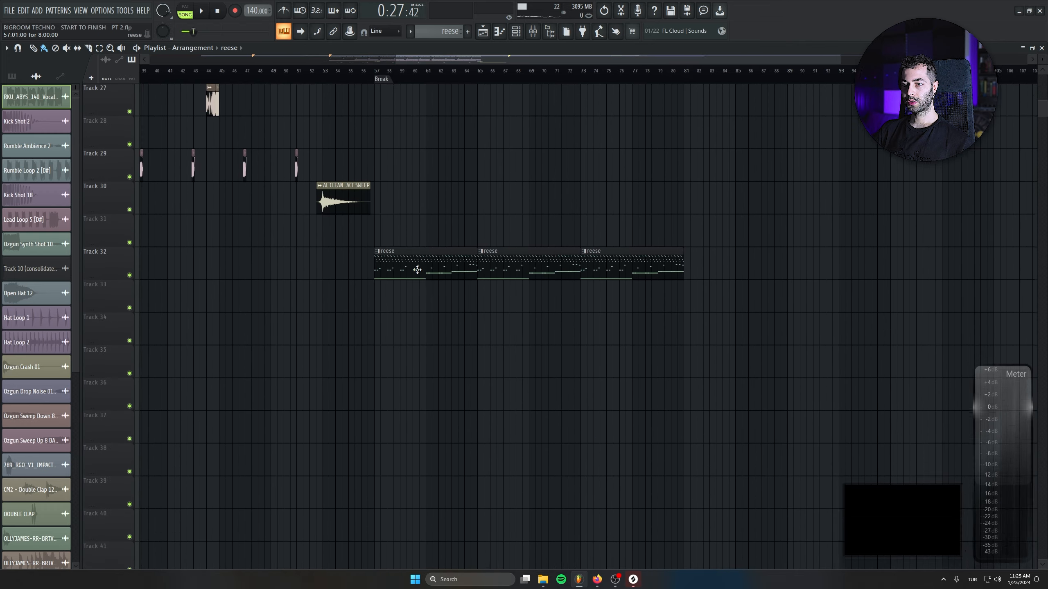
Split the reese pattern by channel into separate patterns and remove the stray break lead clip placed on Track 37
drag(417, 269, 410, 258)
click(417, 252)
right_click(45, 172)
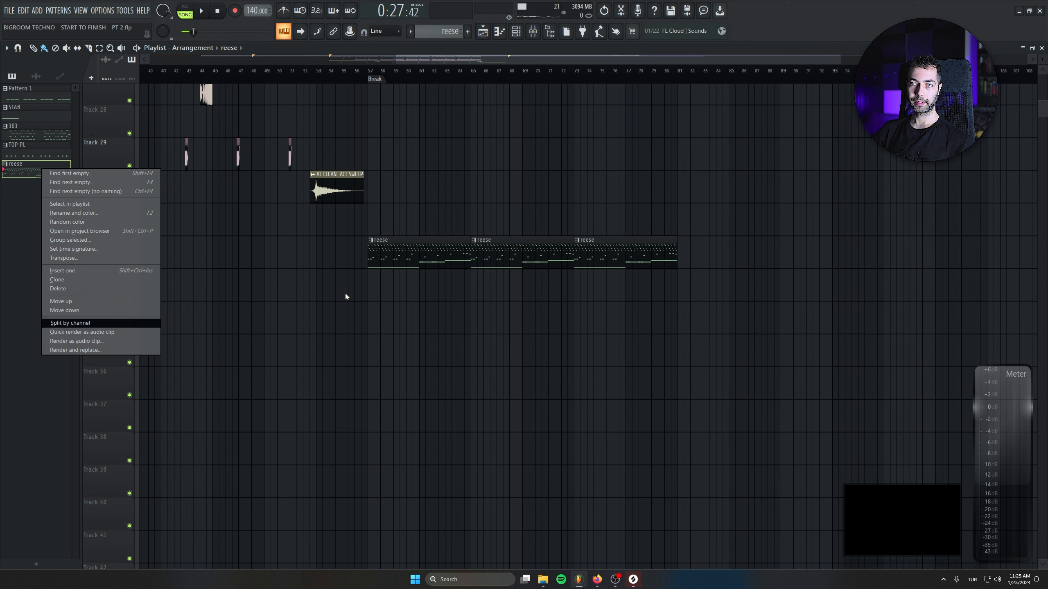
click(121, 323)
click(389, 328)
click(606, 412)
right_click(605, 412)
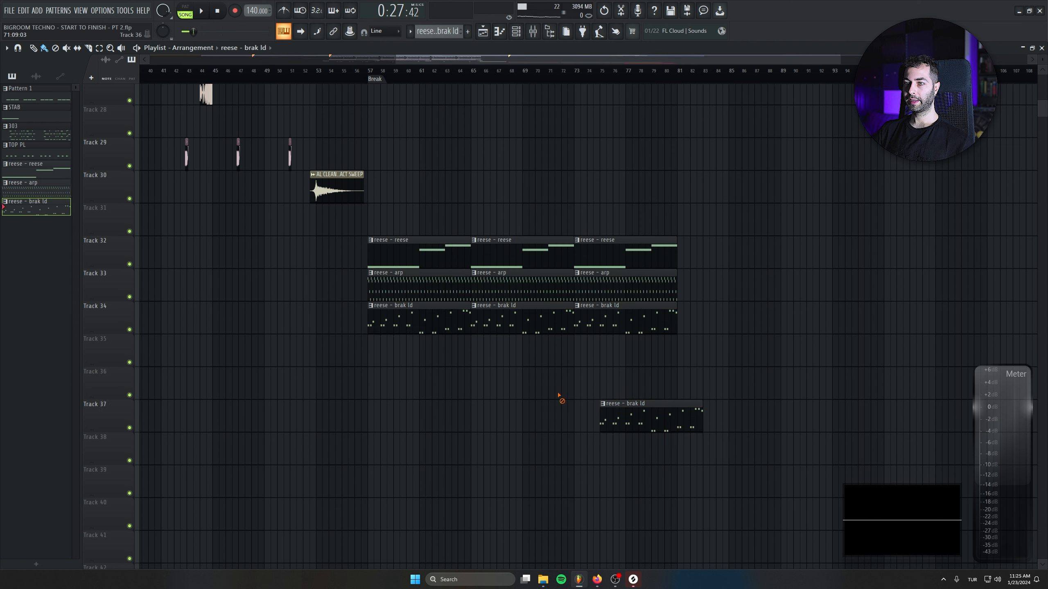
Rename the three split patterns to "reese", "arp" and "break ld", and save the project
click(404, 259)
key(F2)
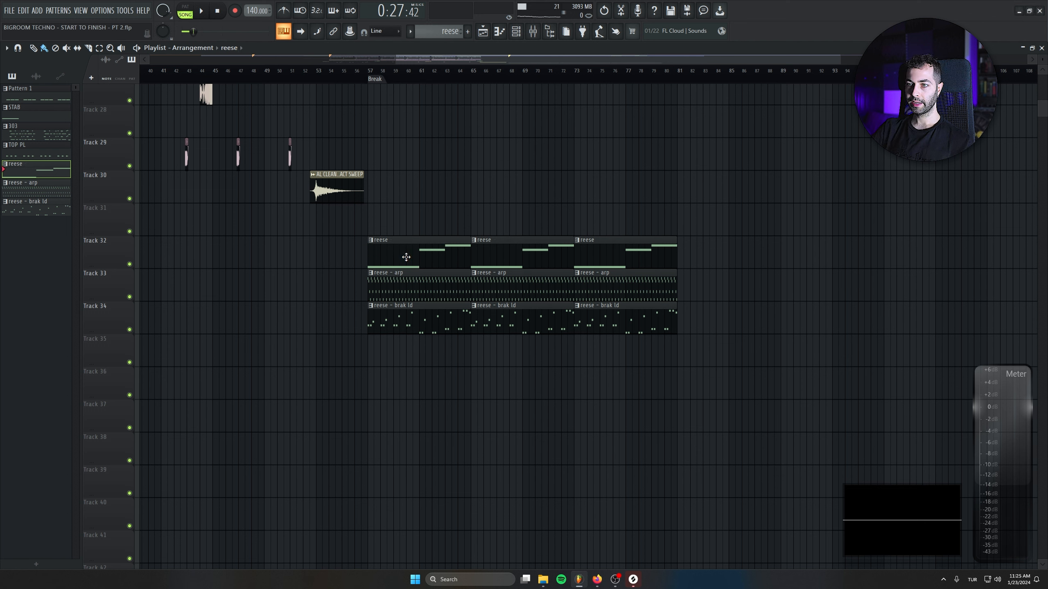
click(418, 309)
key(F2)
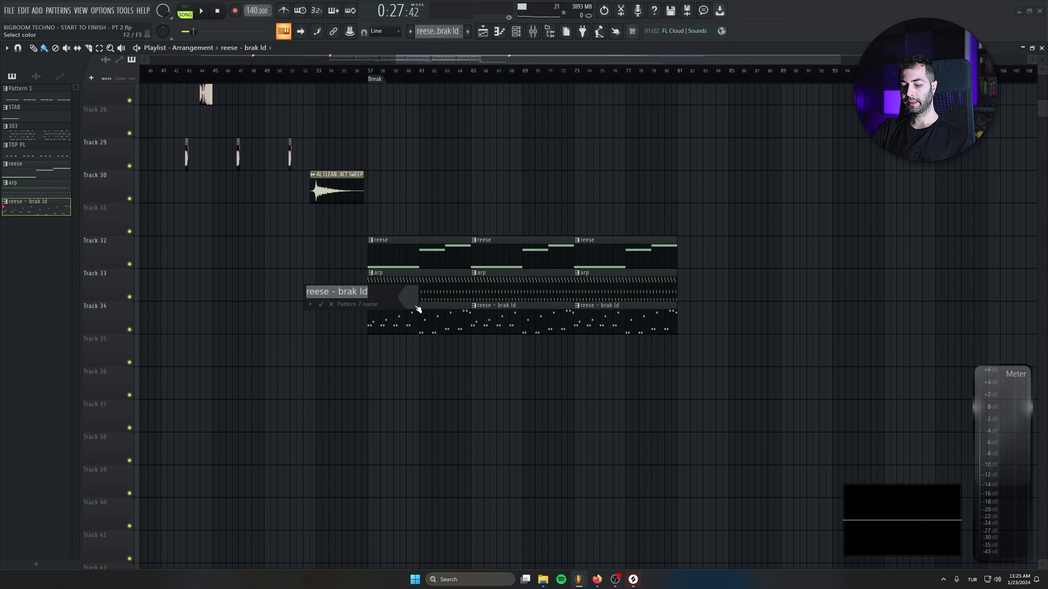
text(break ld)
key(Return)
key(ctrl+s)
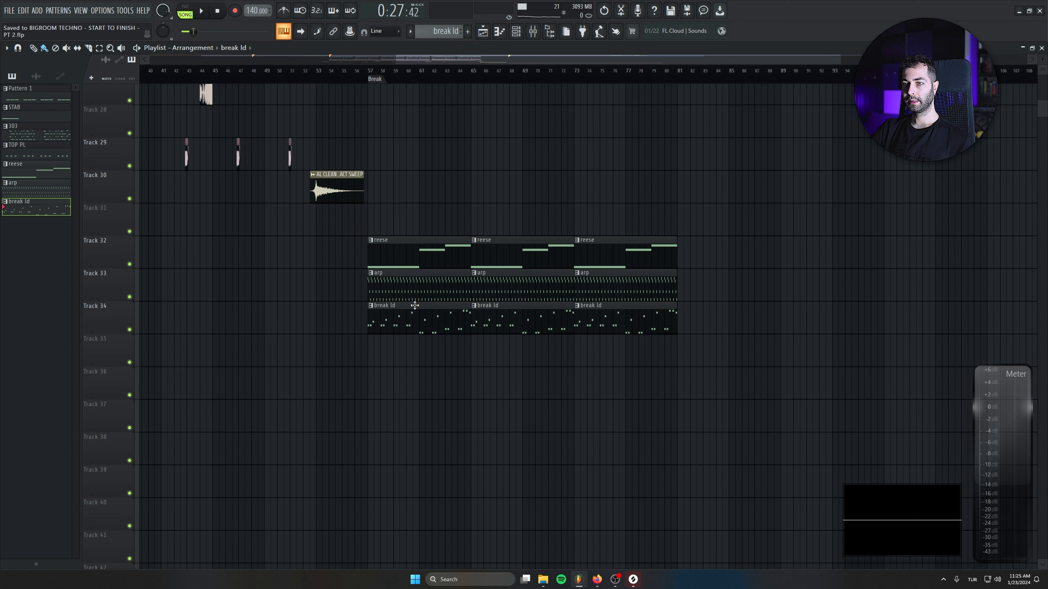
Delete the first break ld clip and insert an empty track above the remaining break ld clips, playing from the Break marker
right_click(426, 321)
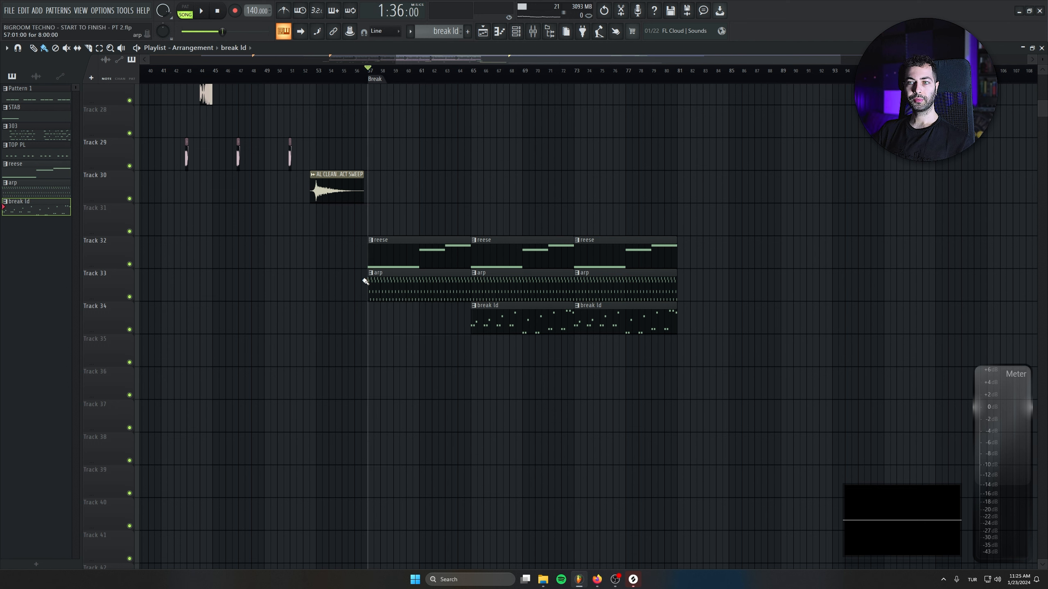
right_click(120, 302)
click(162, 496)
key(space)
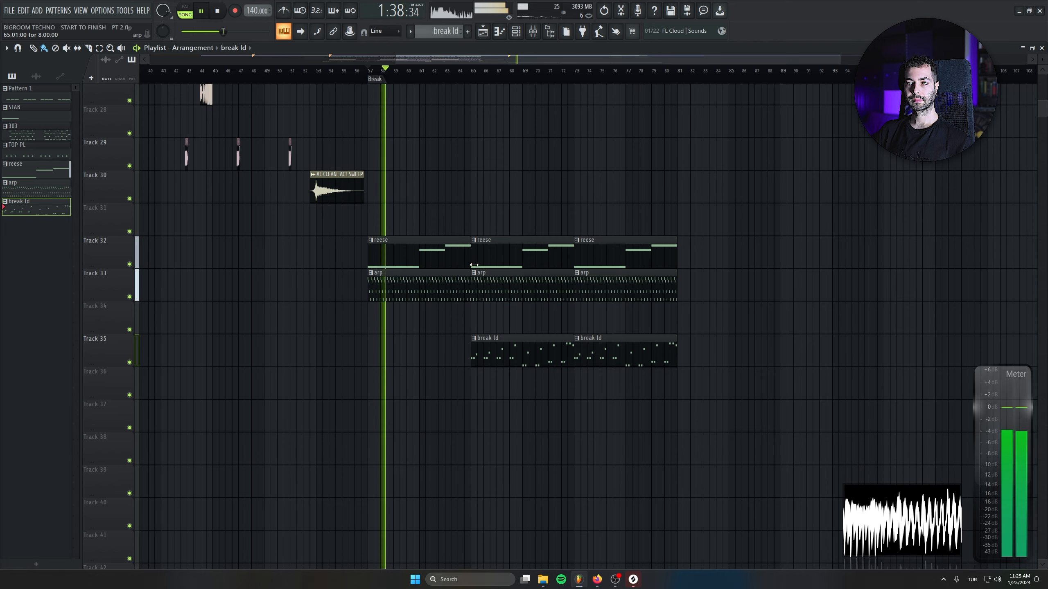
Place an extra arp clip on Track 33 starting at bar 45, directly before the existing arp section, while playing the drop
double_click(395, 271)
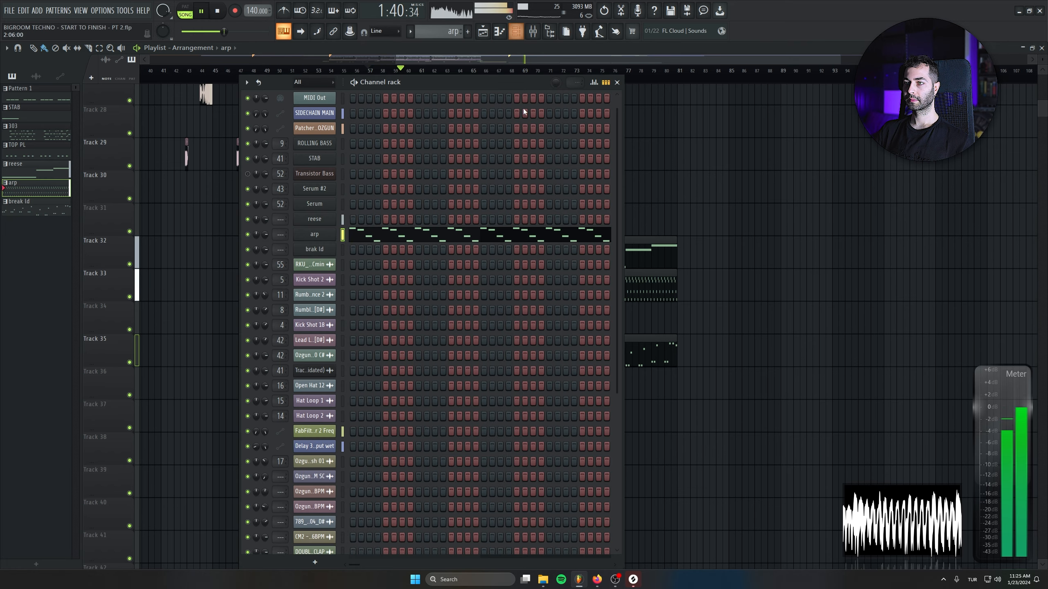
click(320, 246)
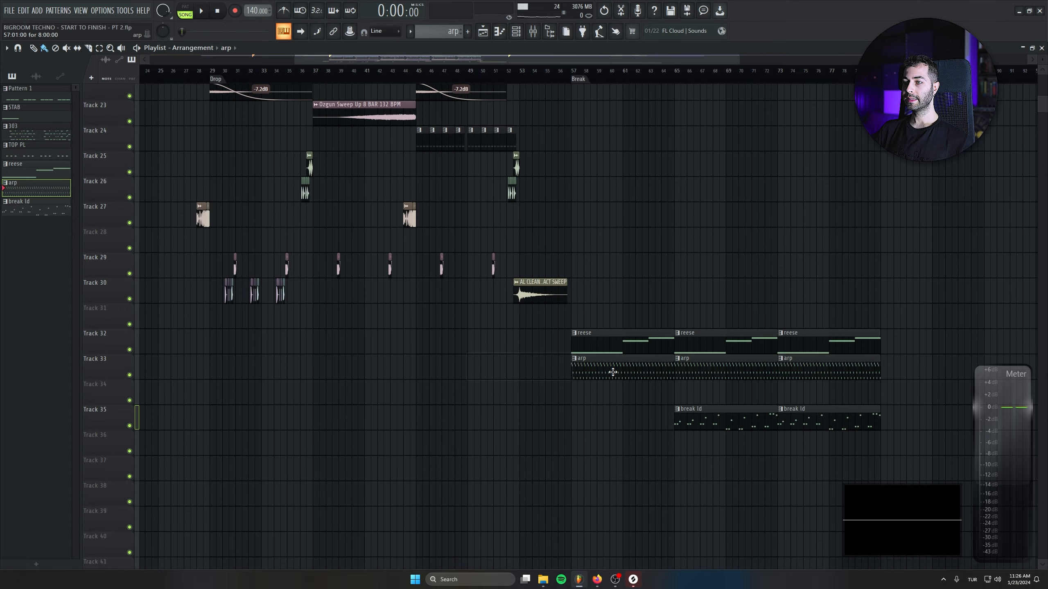
drag(564, 387, 519, 407)
click(408, 74)
key(space)
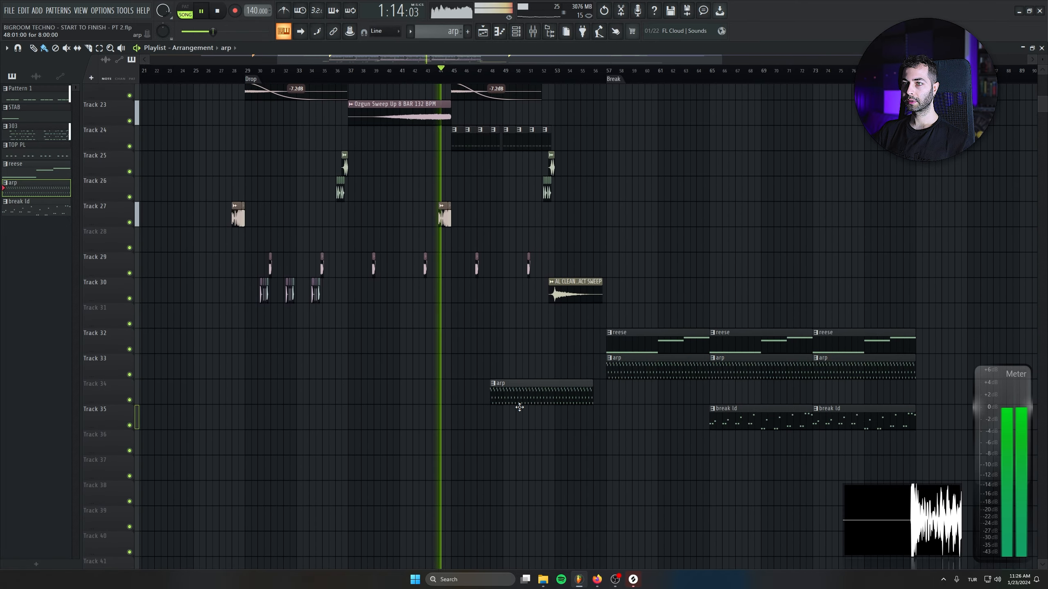
mouse_move(521, 313)
mouse_down()
mouse_move(499, 555)
mouse_move(522, 325)
mouse_up()
drag(524, 395, 486, 363)
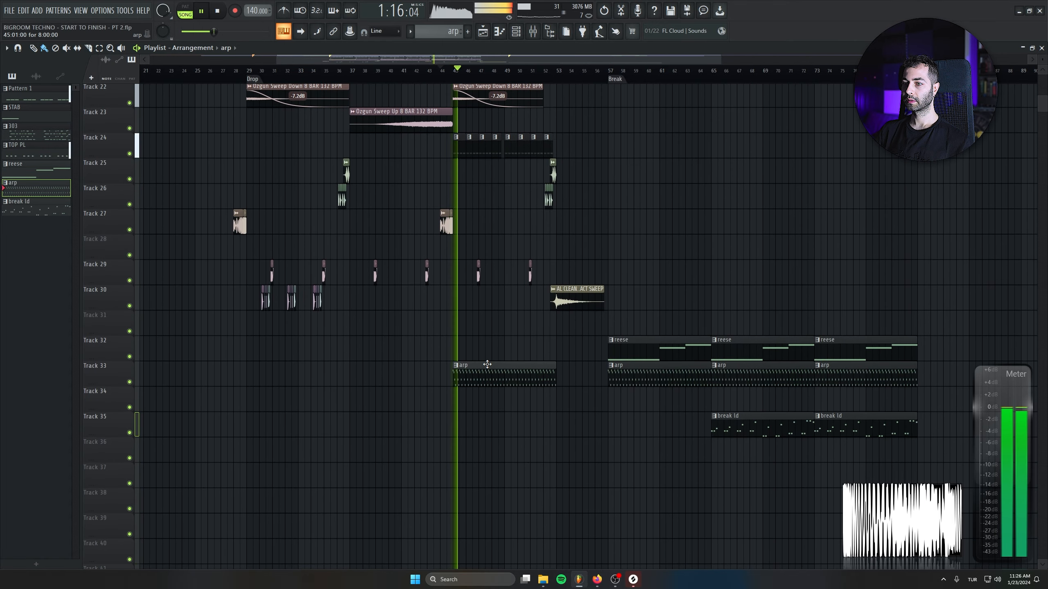
Move all break clips four bars earlier so the reese starts at bar 53, and move the Break marker to bar 53
scroll(568, 417, up, 2)
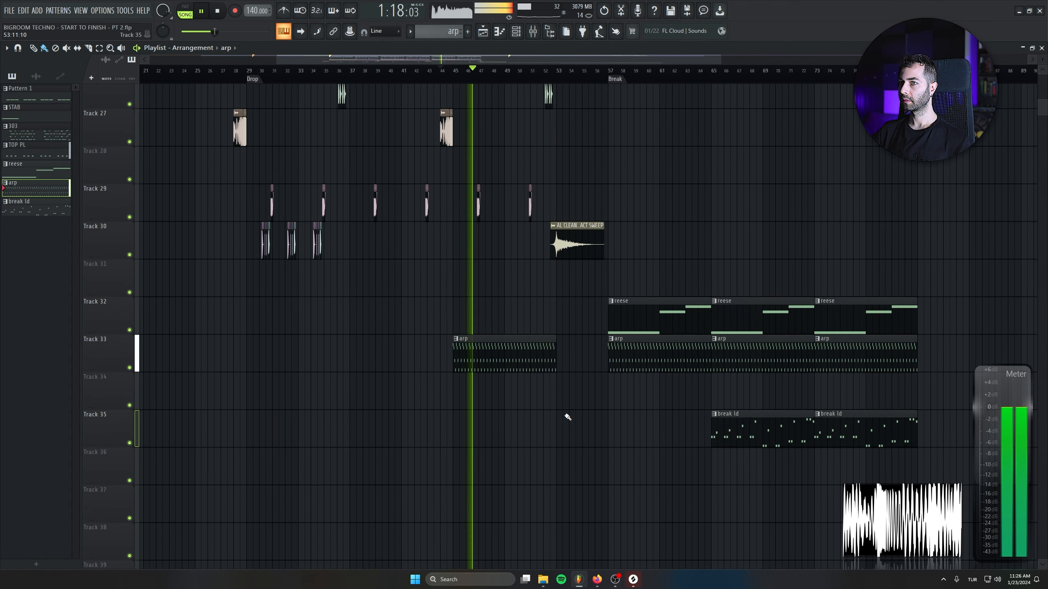
drag(604, 395, 462, 419)
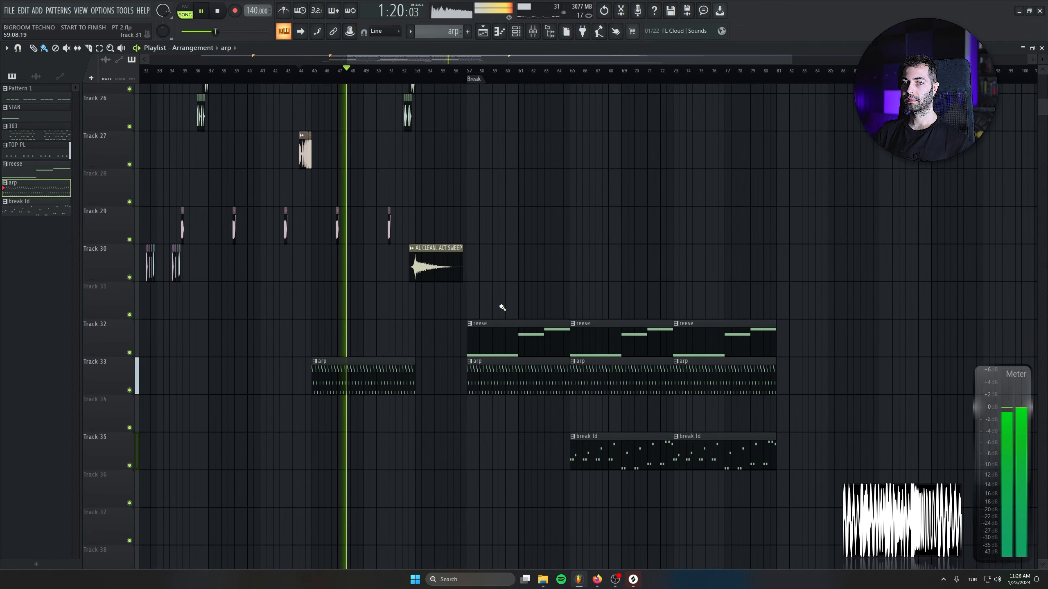
drag(813, 283, 503, 507)
drag(522, 341, 470, 346)
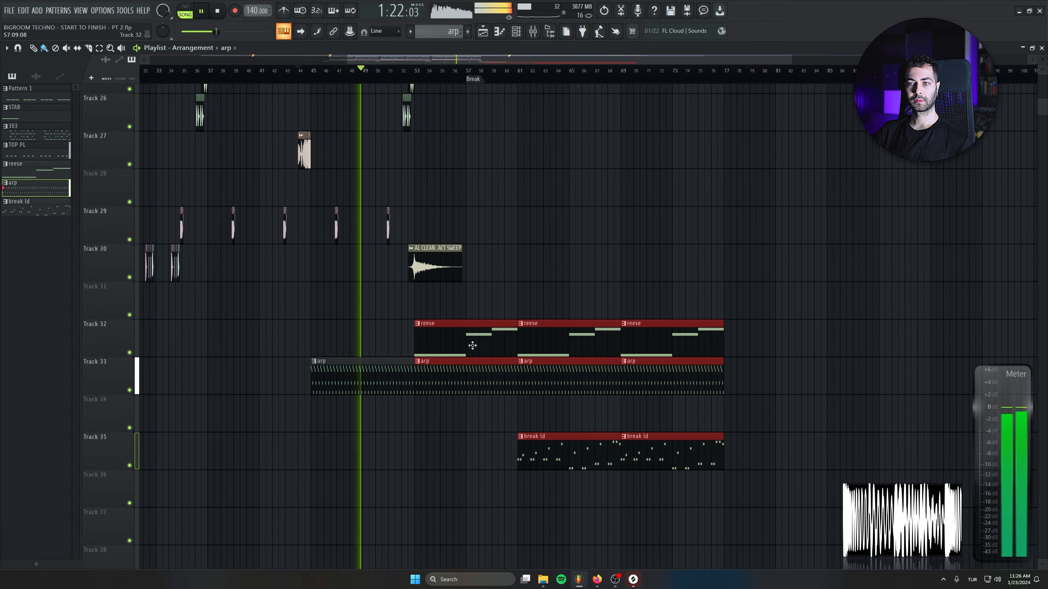
drag(504, 219, 466, 512)
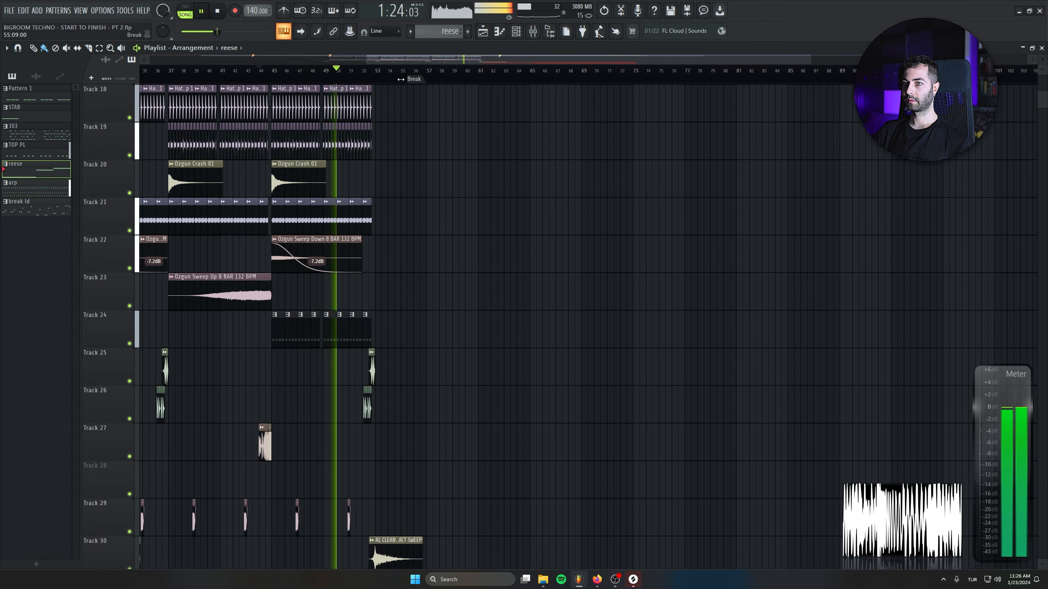
scroll(590, 175, down, 3)
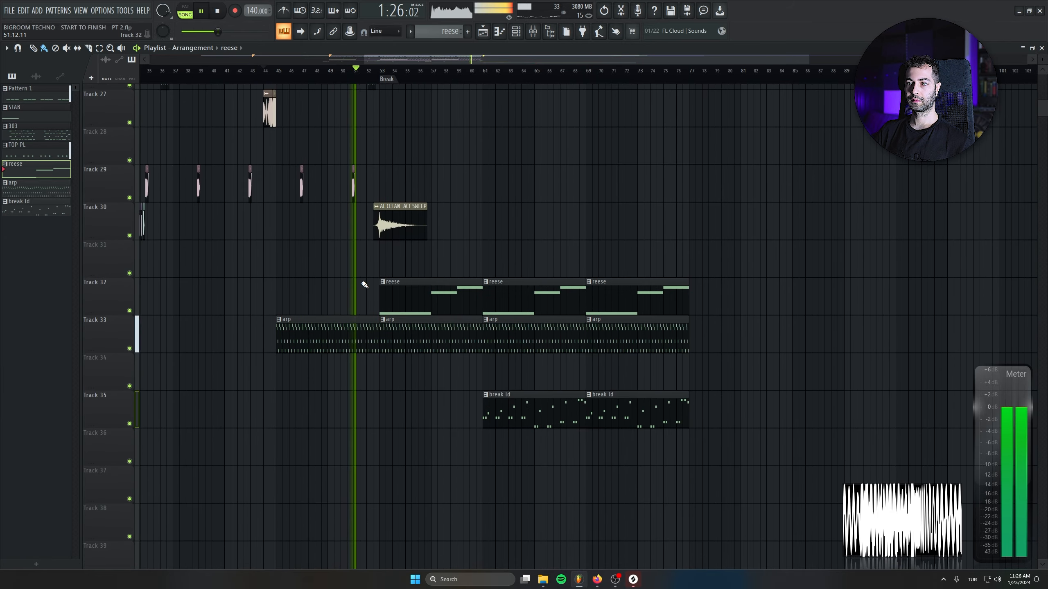
Examine the 303 pattern's notes in the piano roll, selecting its upper E6 notes with playback stopped
click(365, 330)
drag(520, 260, 611, 432)
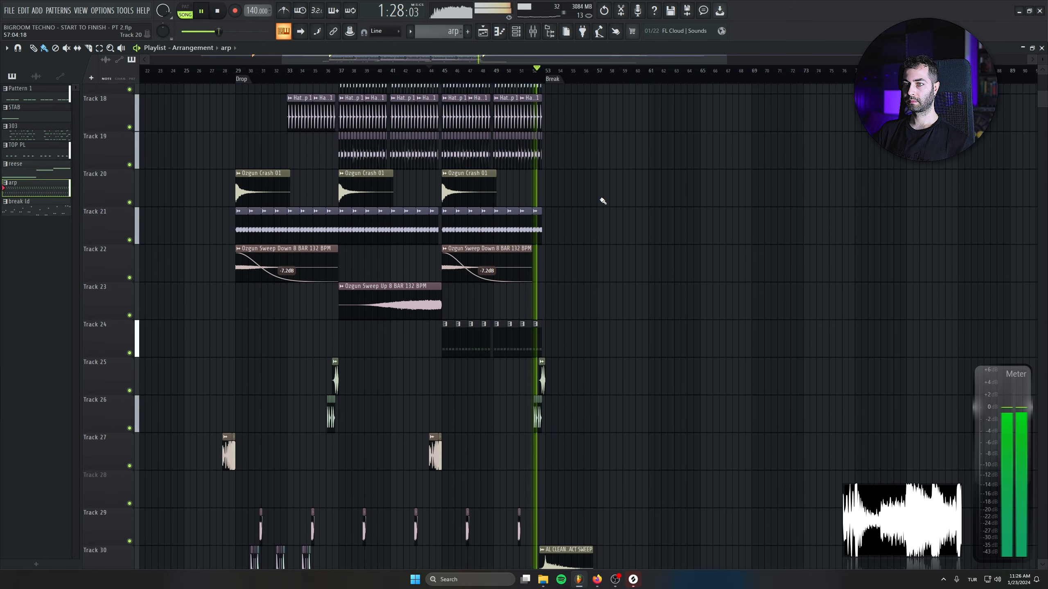
scroll(598, 310, up, 3)
double_click(525, 336)
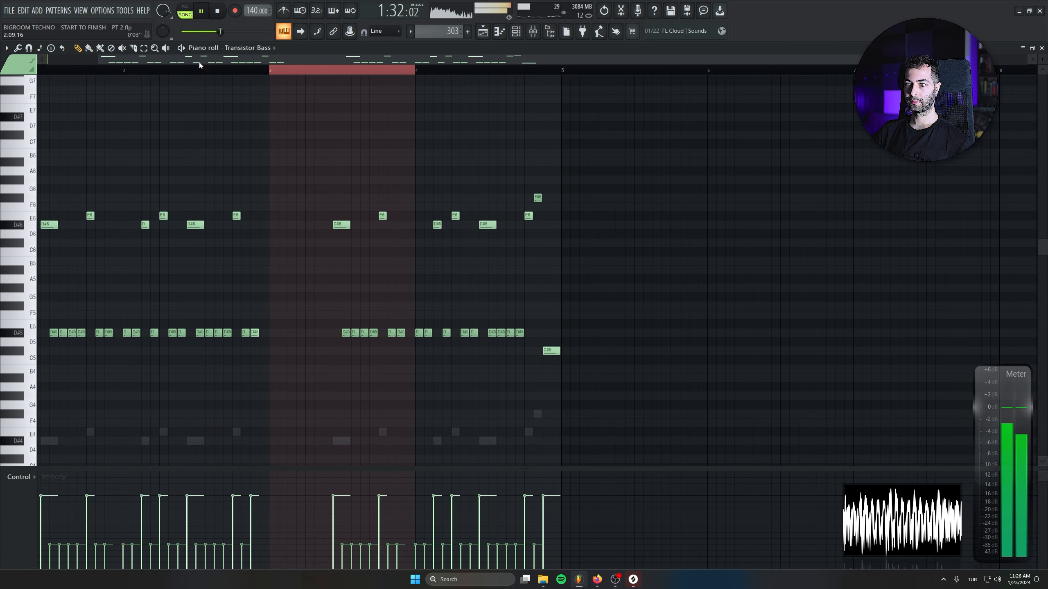
click(219, 10)
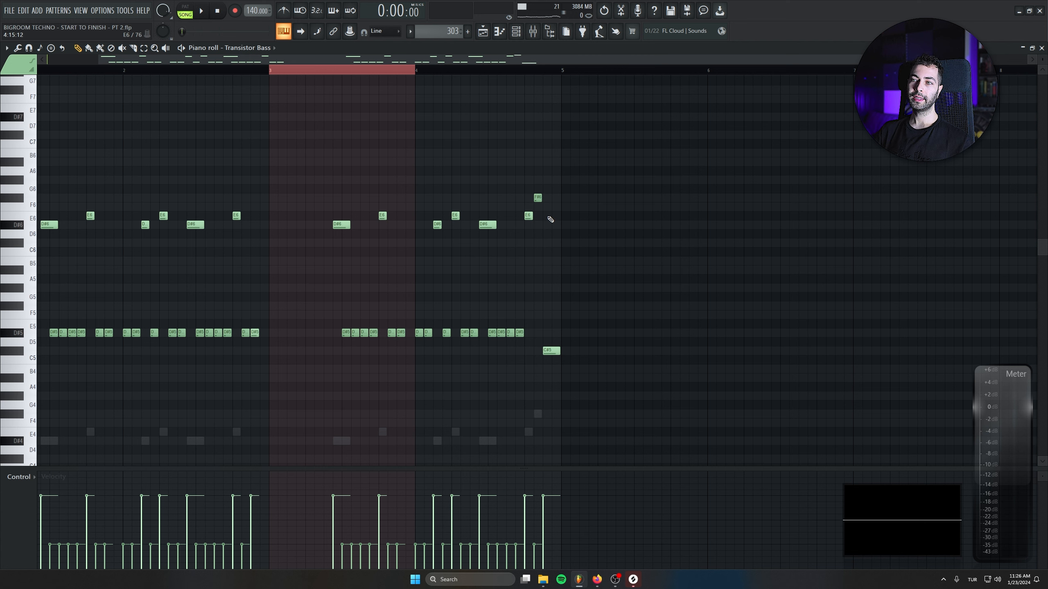
drag(545, 216, 223, 220)
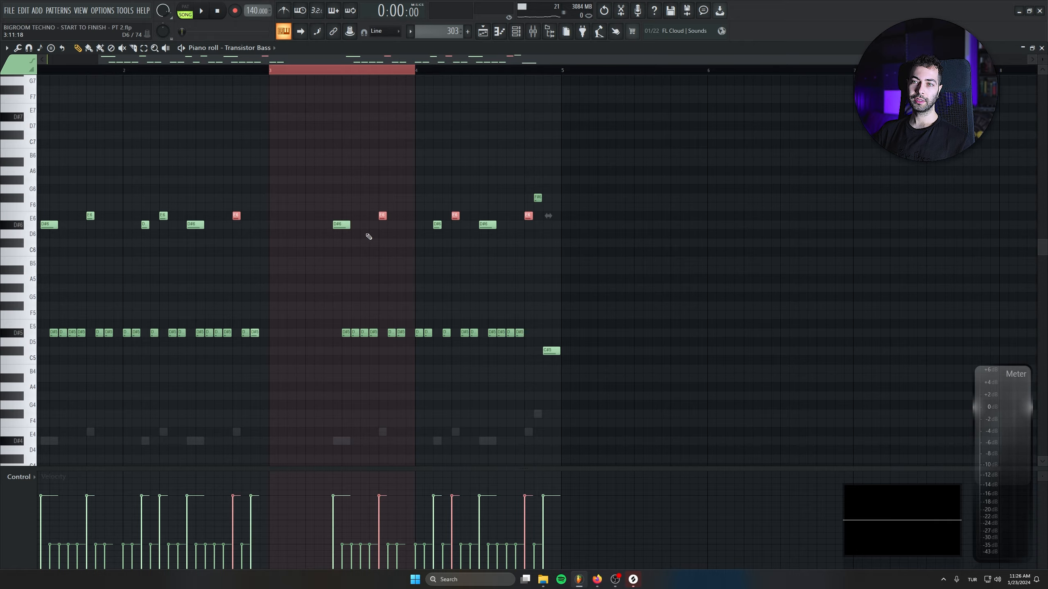
drag(318, 228, 346, 214)
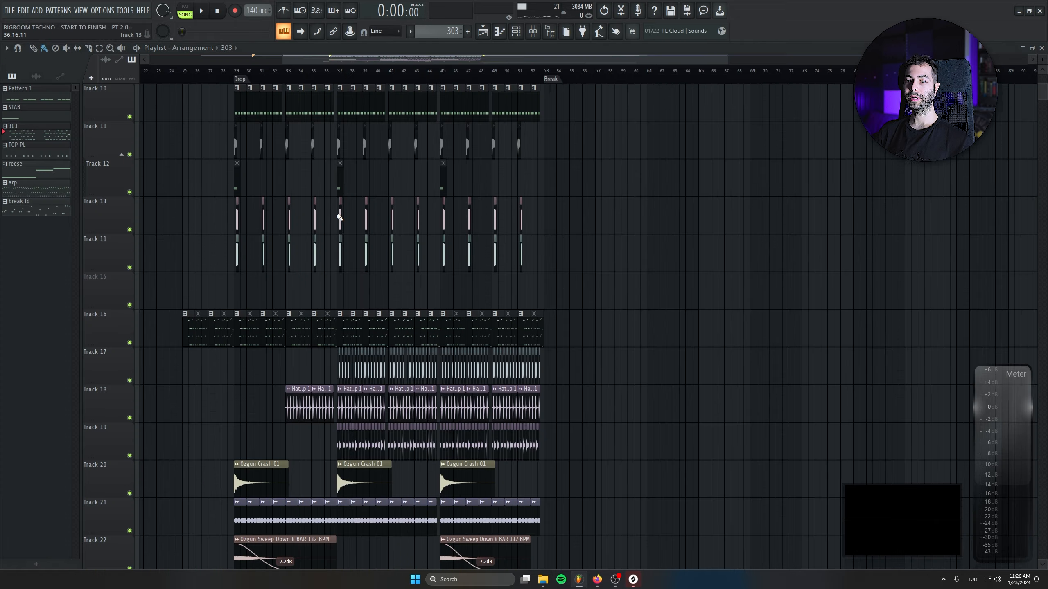
Examine the full run of arp notes in the piano roll and return to the playlist
scroll(690, 305, down, 15)
scroll(542, 329, right, 5)
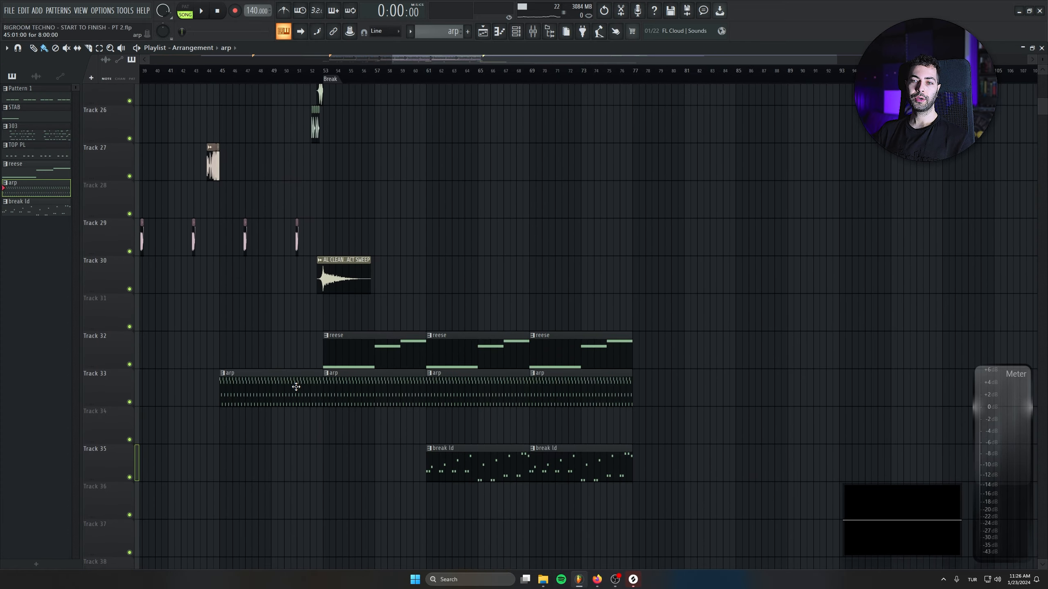
double_click(296, 387)
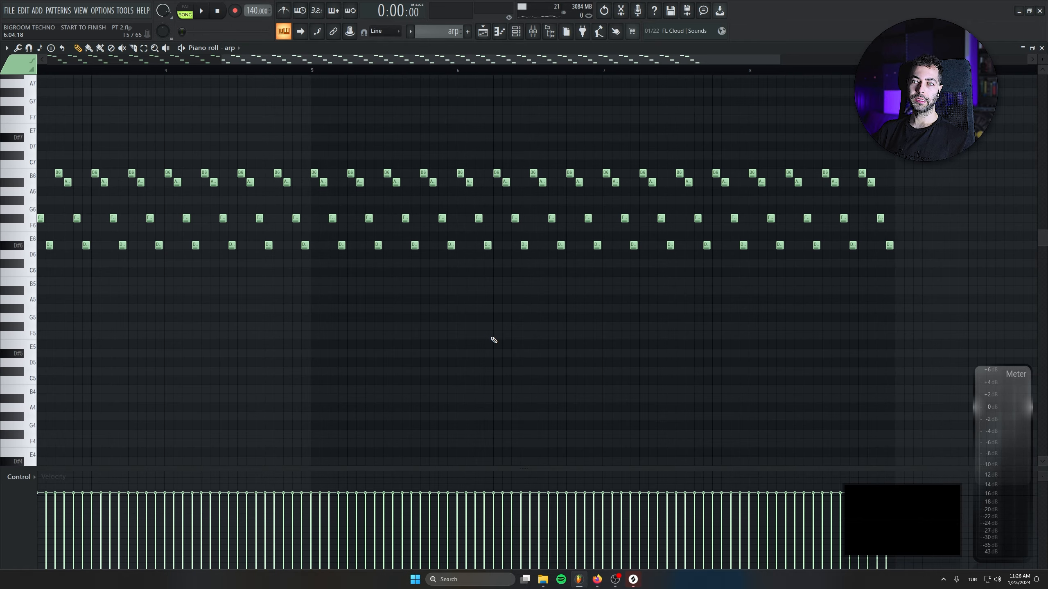
scroll(493, 340, down, 3)
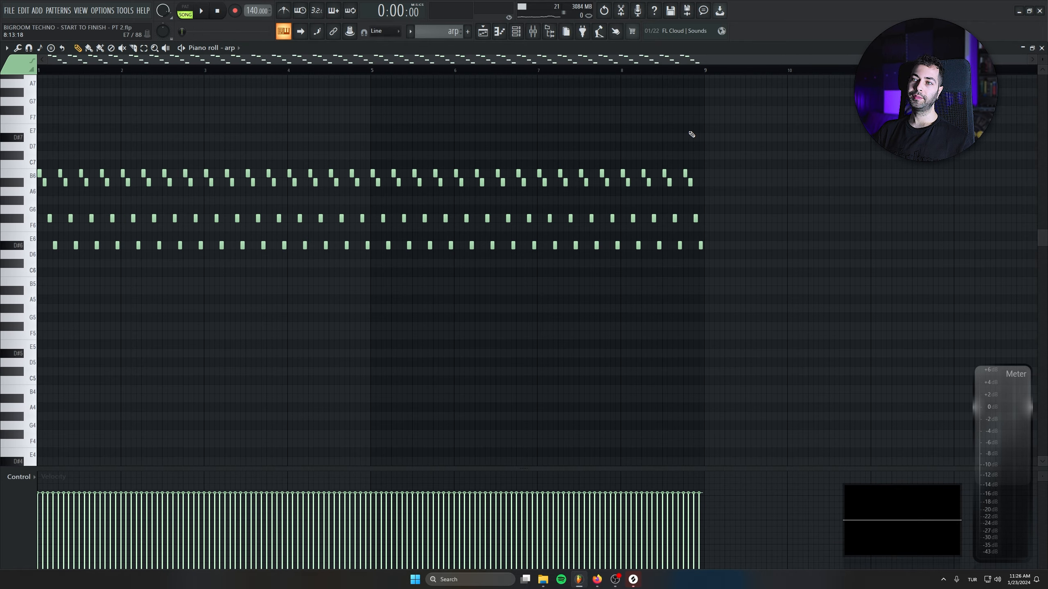
drag(717, 130, 1, 400)
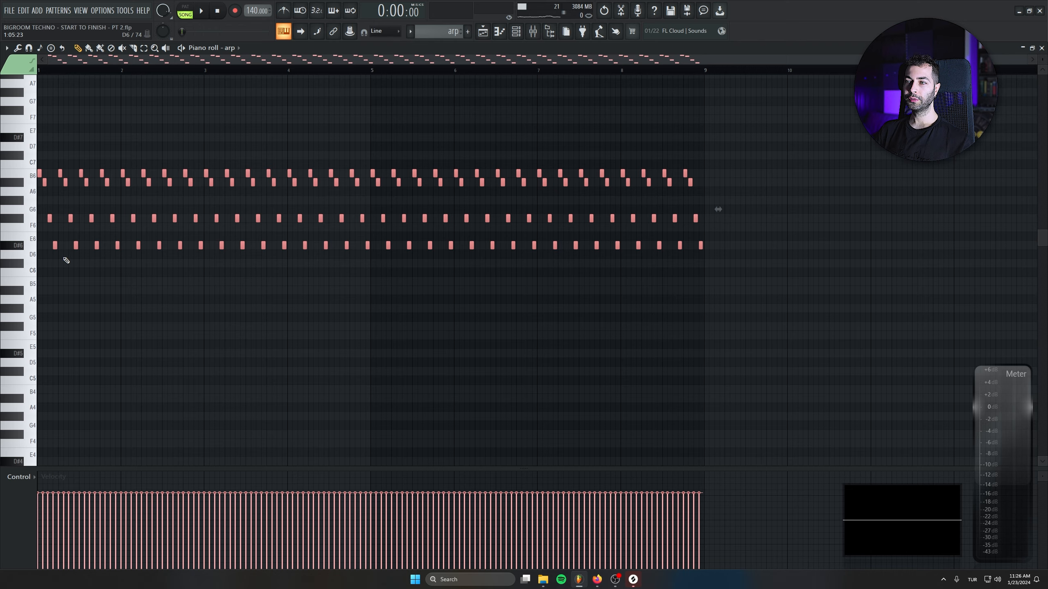
key(F5)
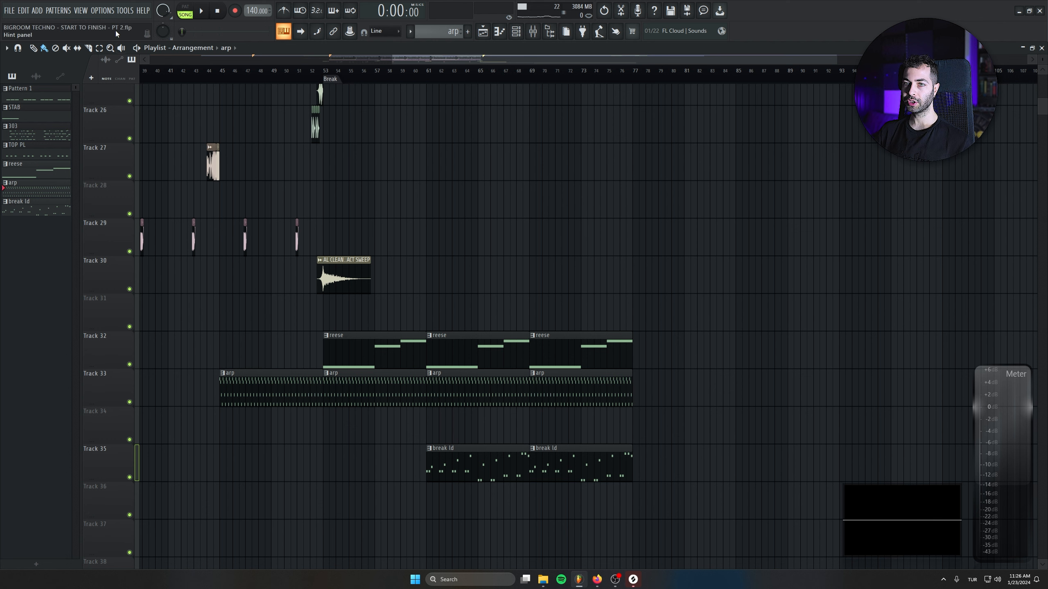
Play the arrangement from bar 45 and open the arp channel's Serum synth
alt+scroll(283, 354, down, 1)
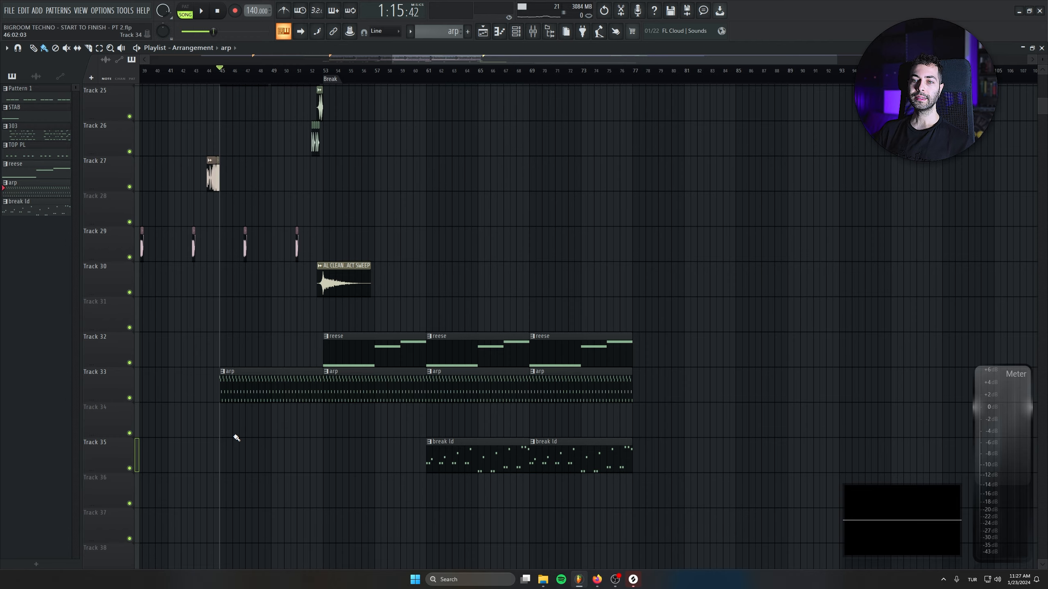
key(space)
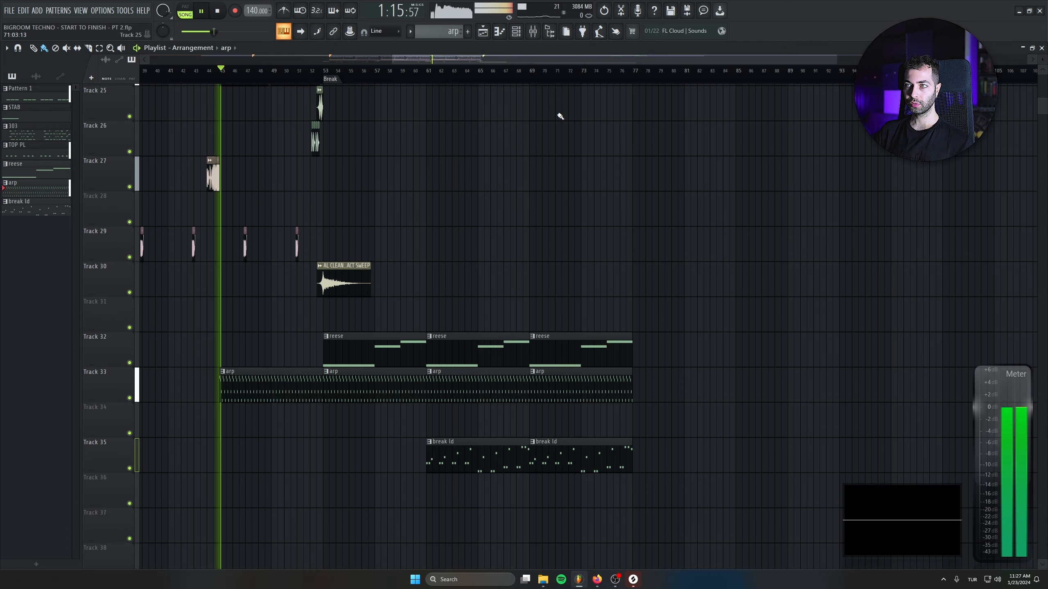
click(532, 31)
click(532, 31)
click(516, 31)
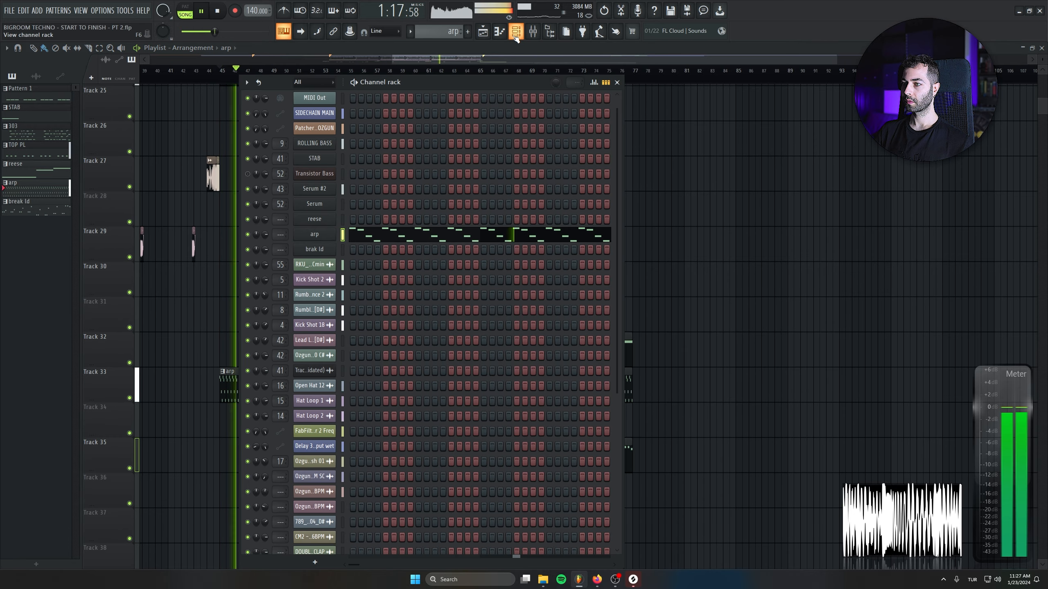
click(310, 228)
drag(329, 216, 404, 214)
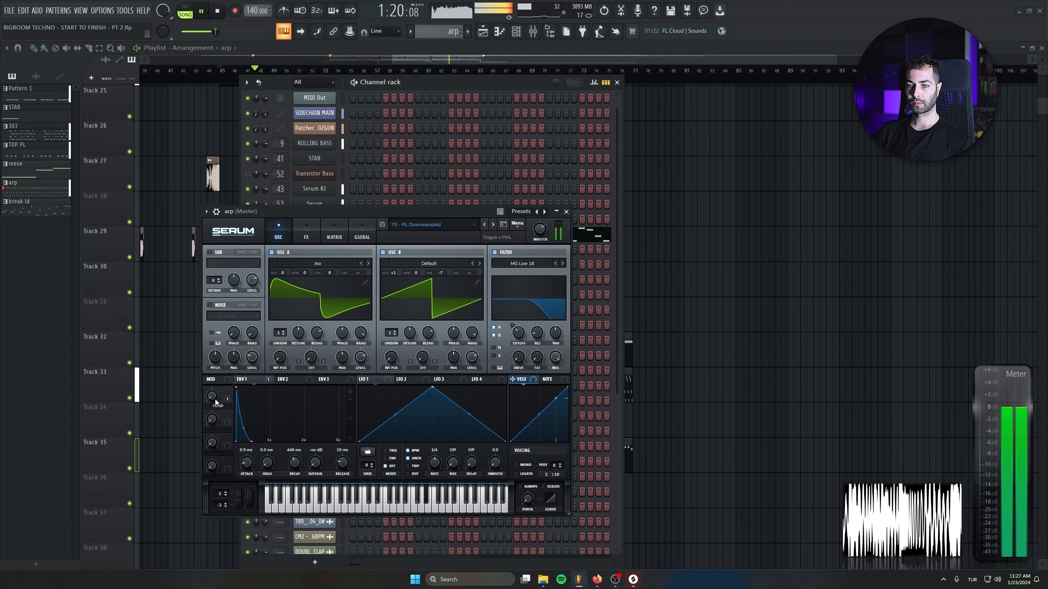
Sweep the FILTER macro of the arp's Serum during playback to audition its range, and stop playback
drag(215, 379, 215, 363)
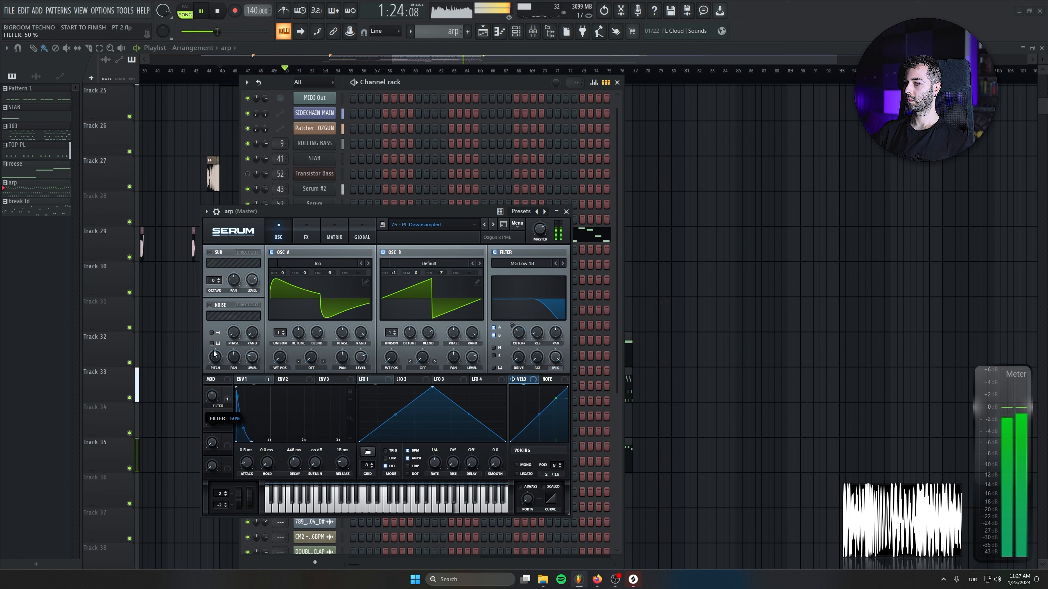
drag(211, 336, 192, 351)
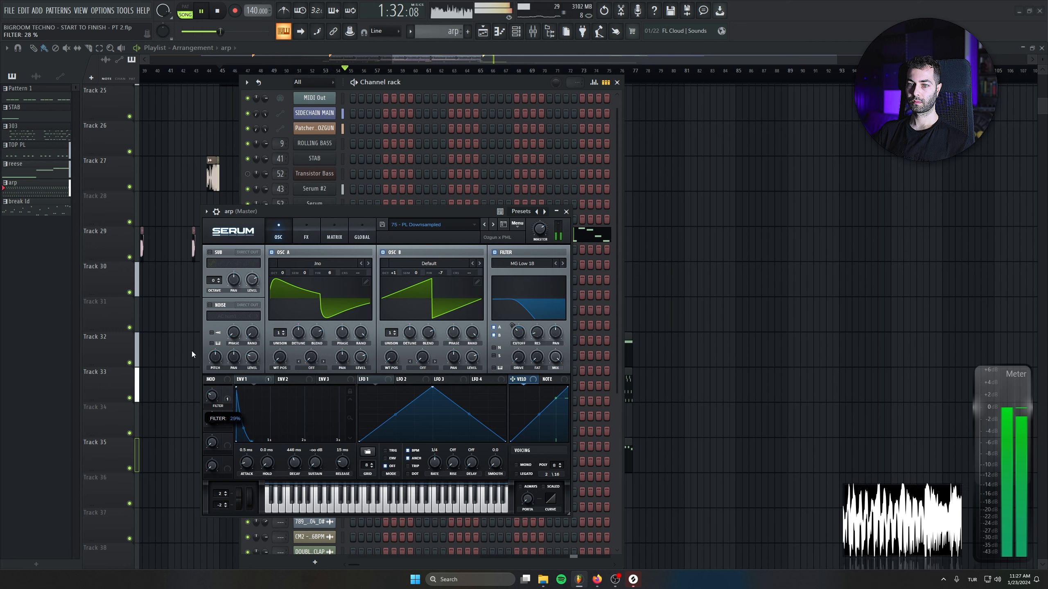
click(566, 211)
click(569, 234)
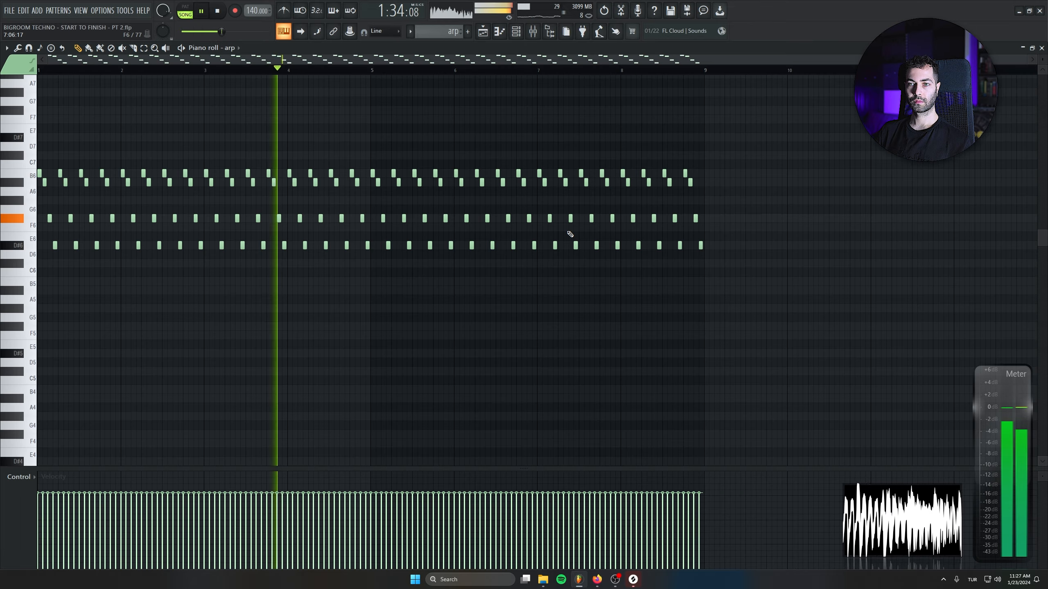
key(Escape)
key(space)
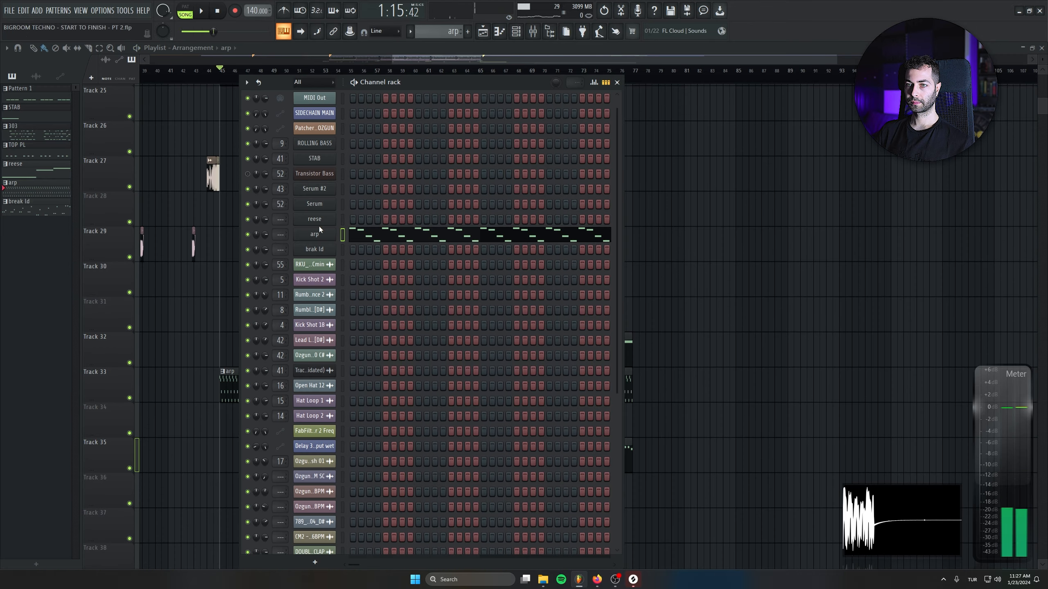
Create an automation clip for the arp synth's FILTER macro on Track 34, below the arp clips
click(320, 229)
click(124, 10)
mouse_move(157, 172)
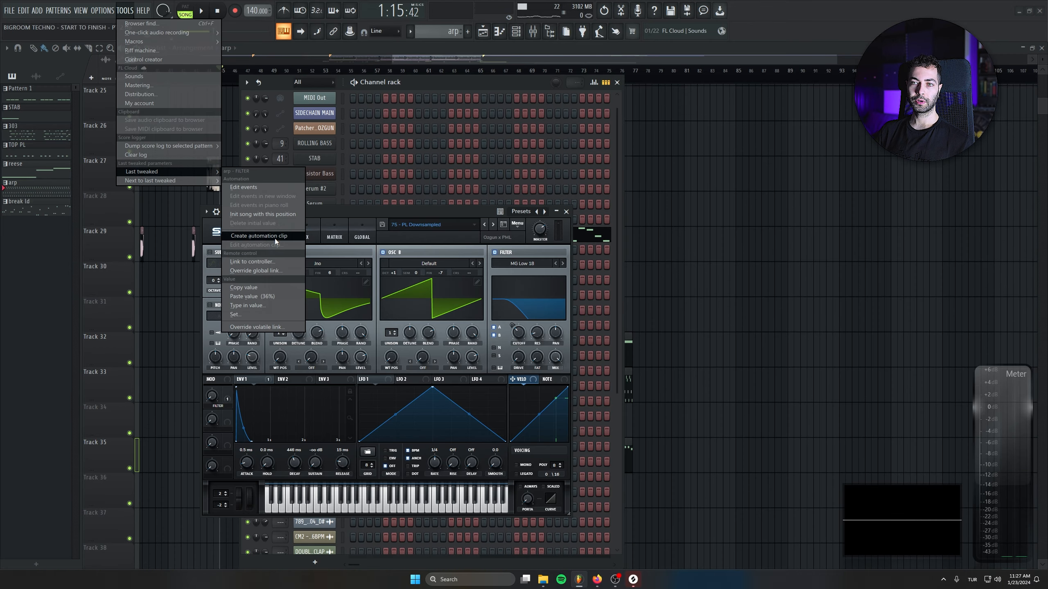
click(275, 238)
click(595, 218)
drag(561, 215, 40, 441)
scroll(412, 423, down, 4)
drag(412, 424, 399, 424)
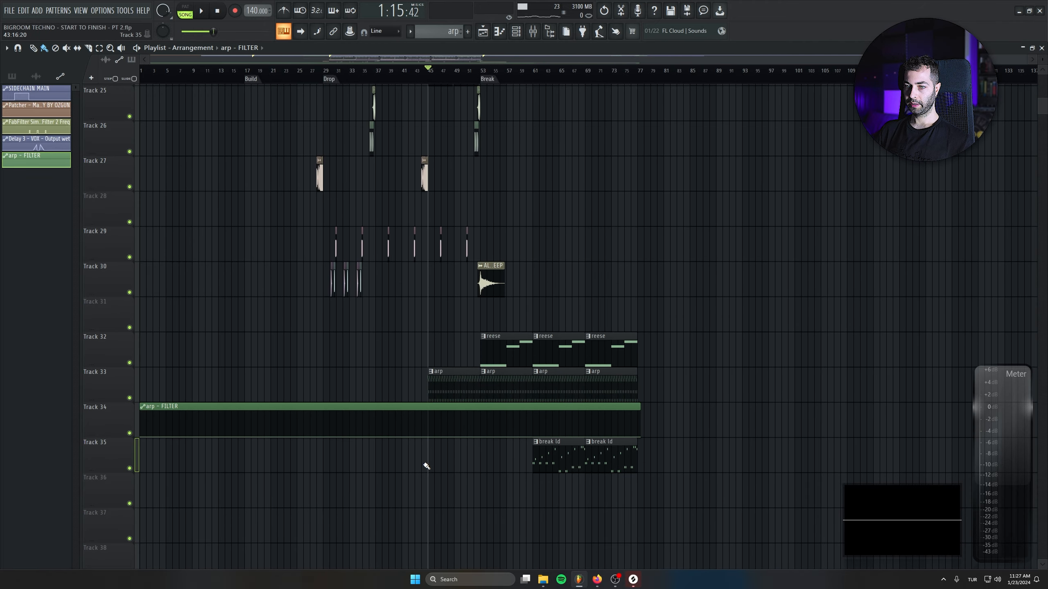
Shape the arp FILTER automation to rise from bar 45 to a peak just before bar 53 and drop to zero at bar 53
scroll(468, 458, up, 7)
click(500, 402)
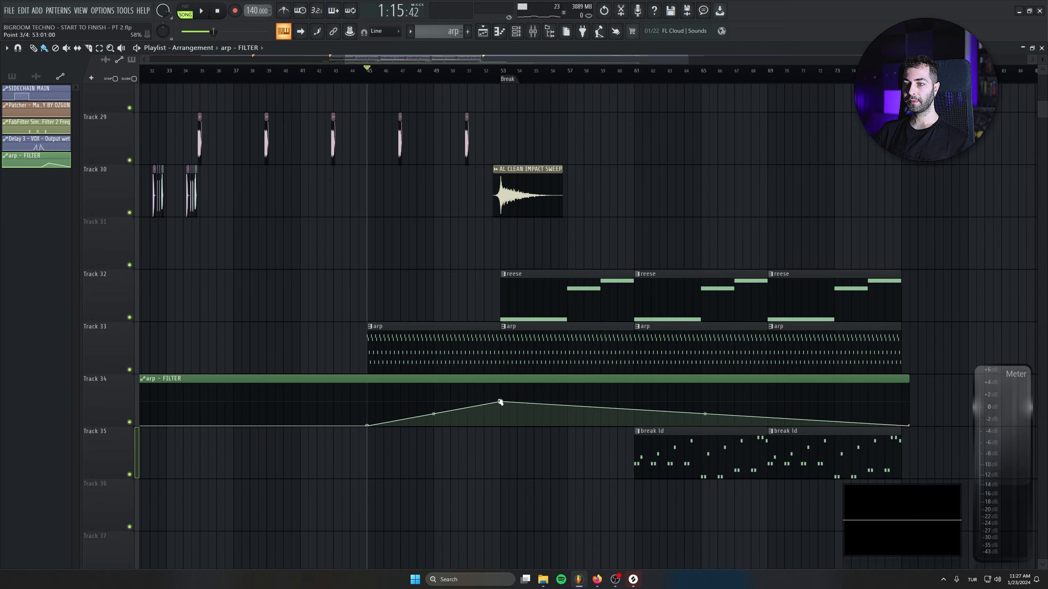
key(space)
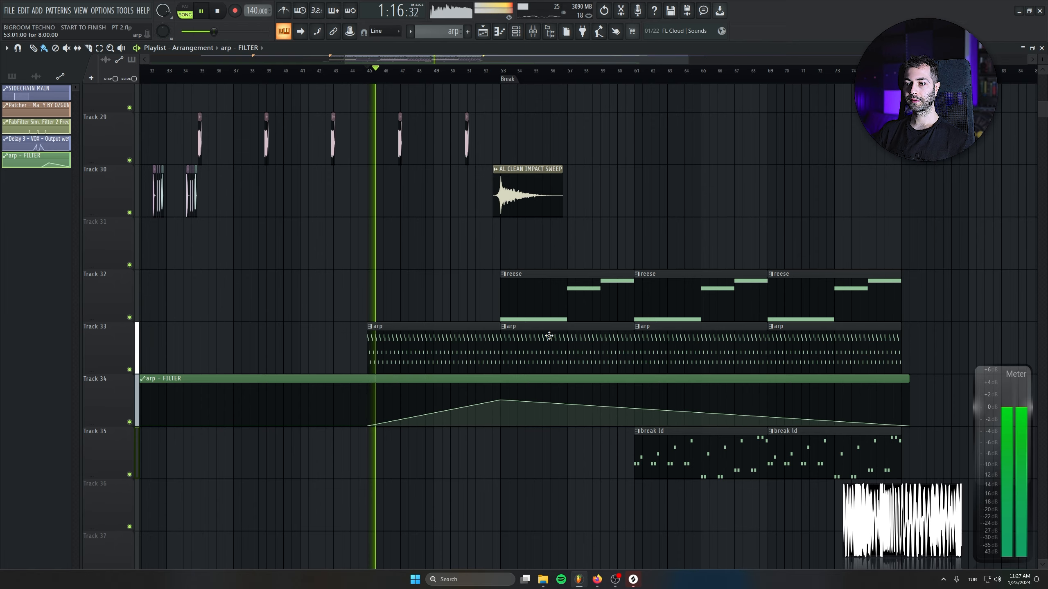
drag(417, 329, 315, 310)
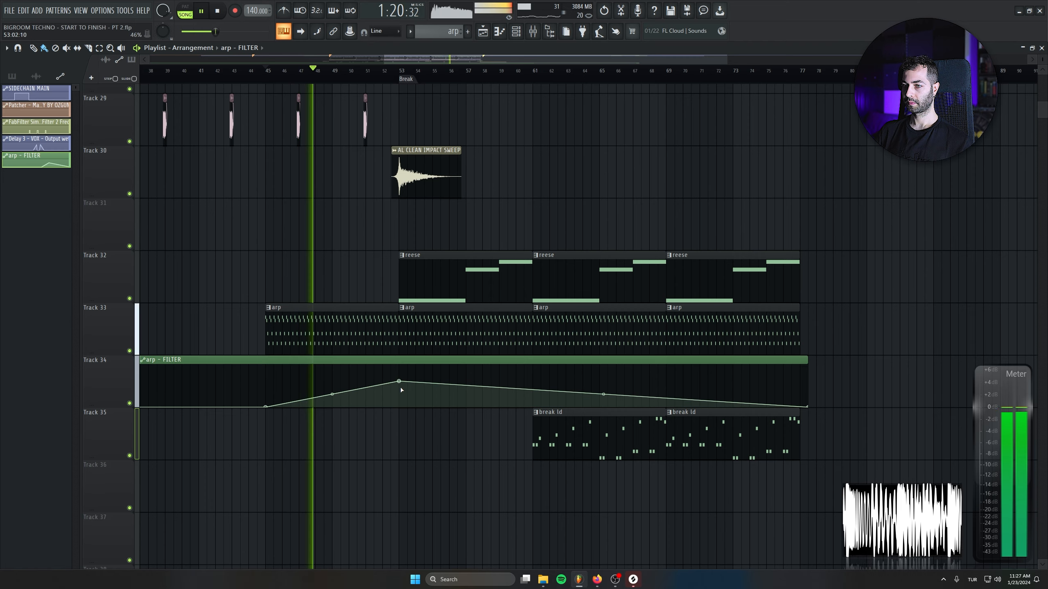
drag(402, 401, 401, 403)
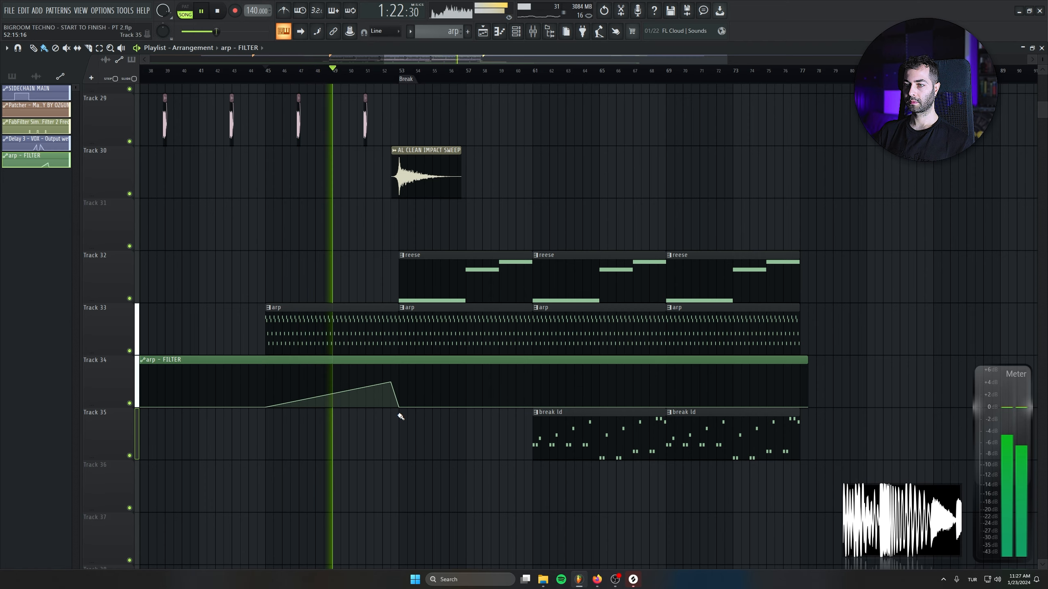
Open the channel rack and switch its channel filter from Automation to All
click(516, 32)
drag(305, 75, 305, 83)
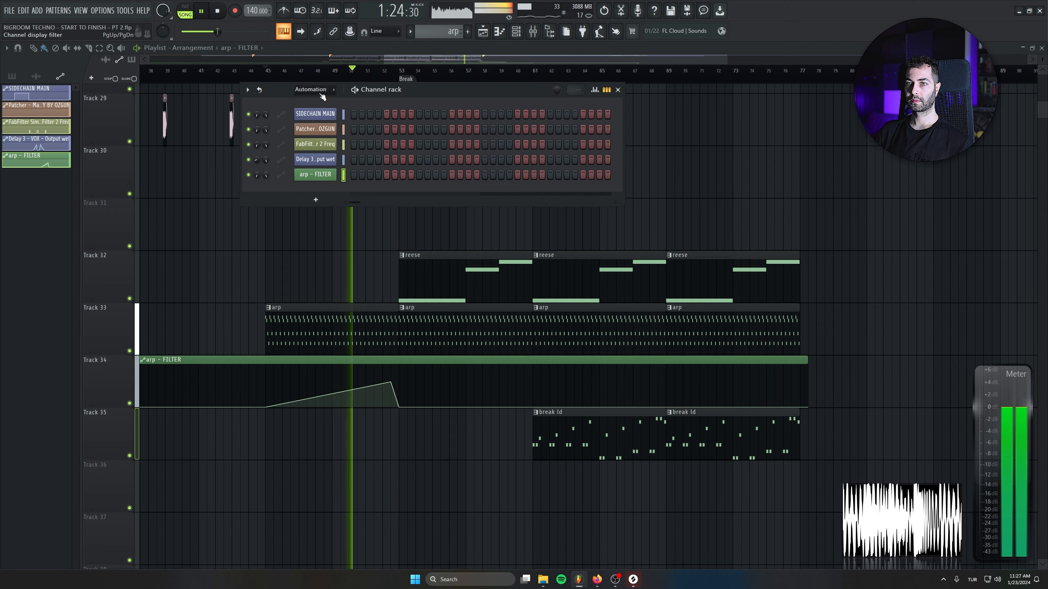
click(318, 91)
click(320, 100)
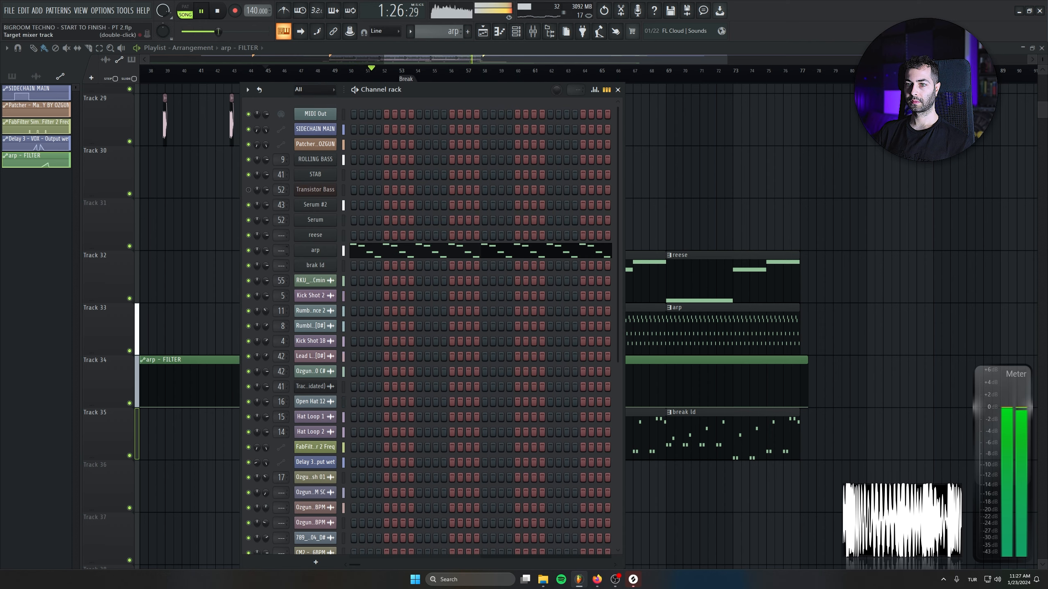
Route the arp channel to mixer insert 46 and name that mixer track arp
drag(281, 250, 281, 199)
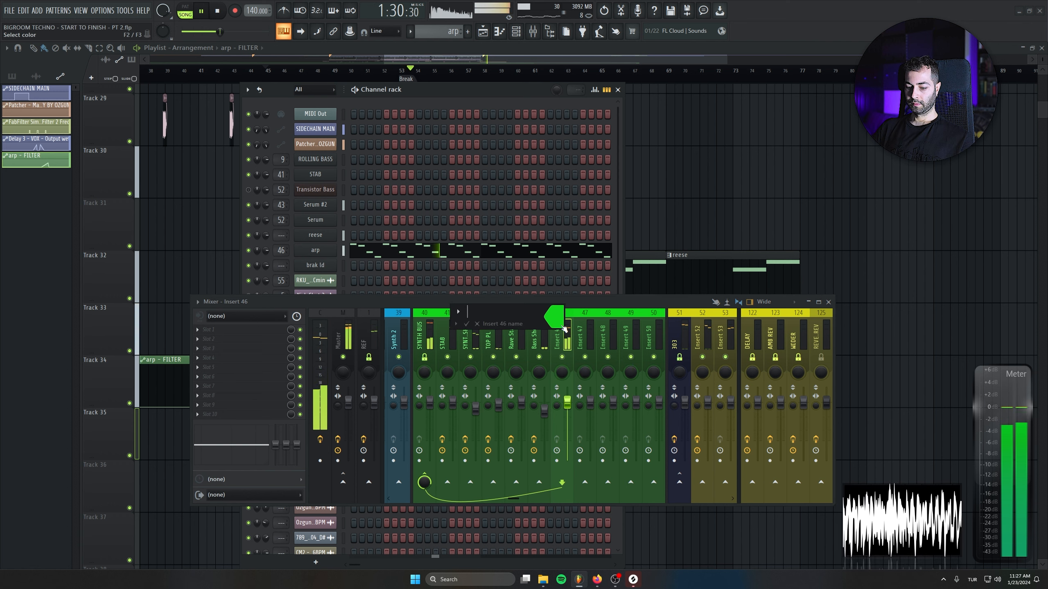
text(p)
key(Return)
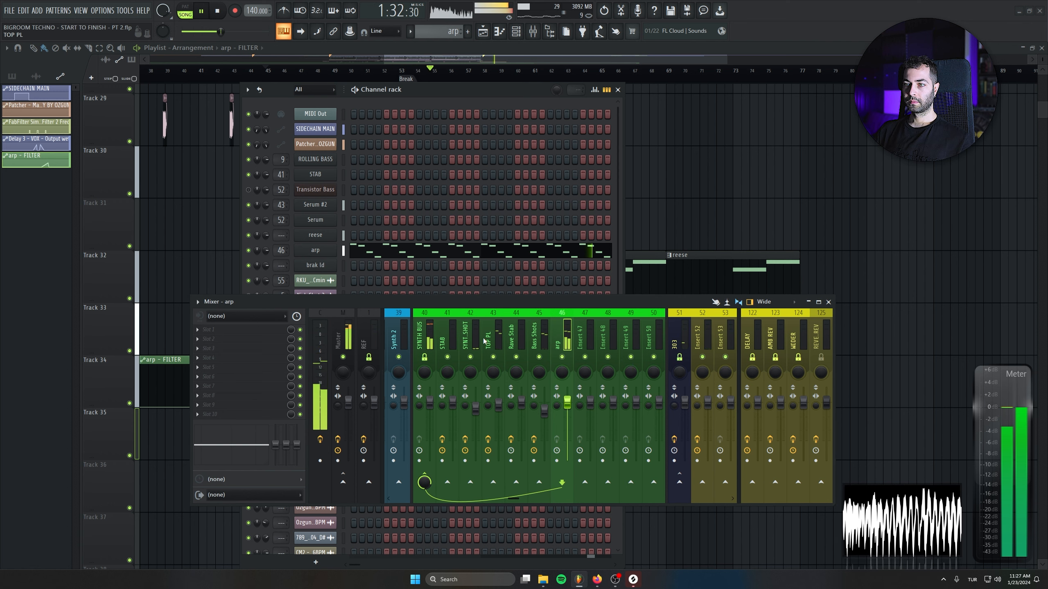
Copy the Kickstart 2 effect from the SYNTH ONE SHOT mixer track to the arp mixer track
click(205, 414)
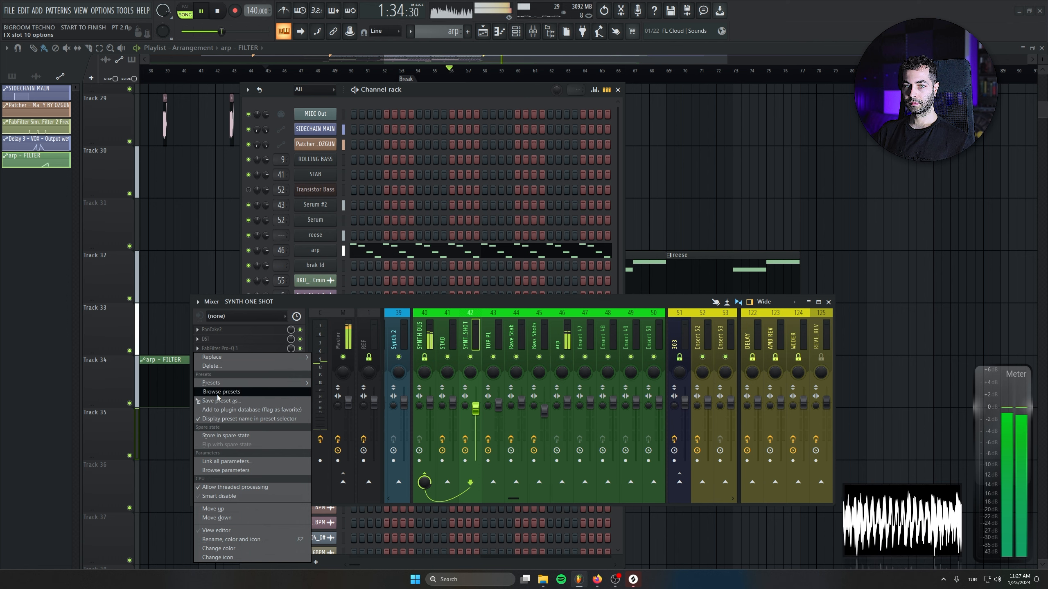
drag(218, 397, 561, 351)
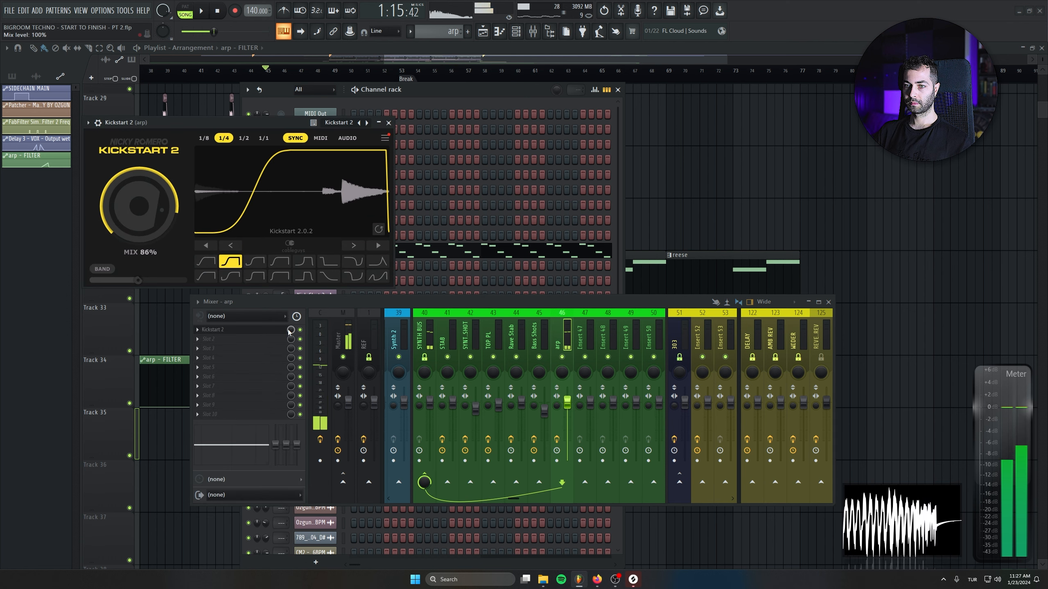
middle_click(290, 331)
click(571, 388)
click(390, 124)
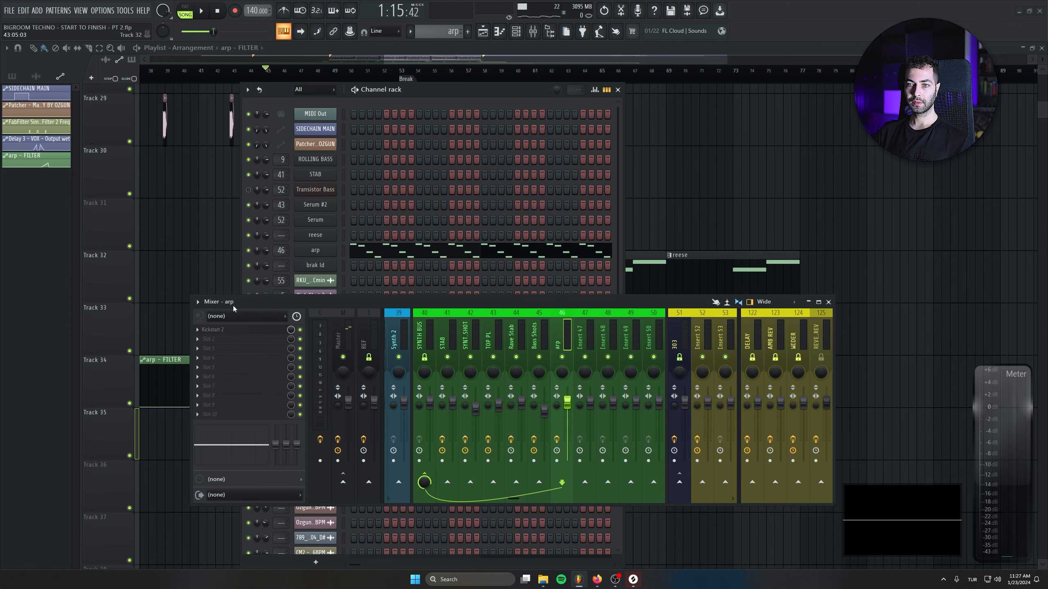
Place Kickstart 2 in slot 10 of the arp mixer track and add DST and FabFilter Pro-Q 3 in slots 1 and 2
click(249, 349)
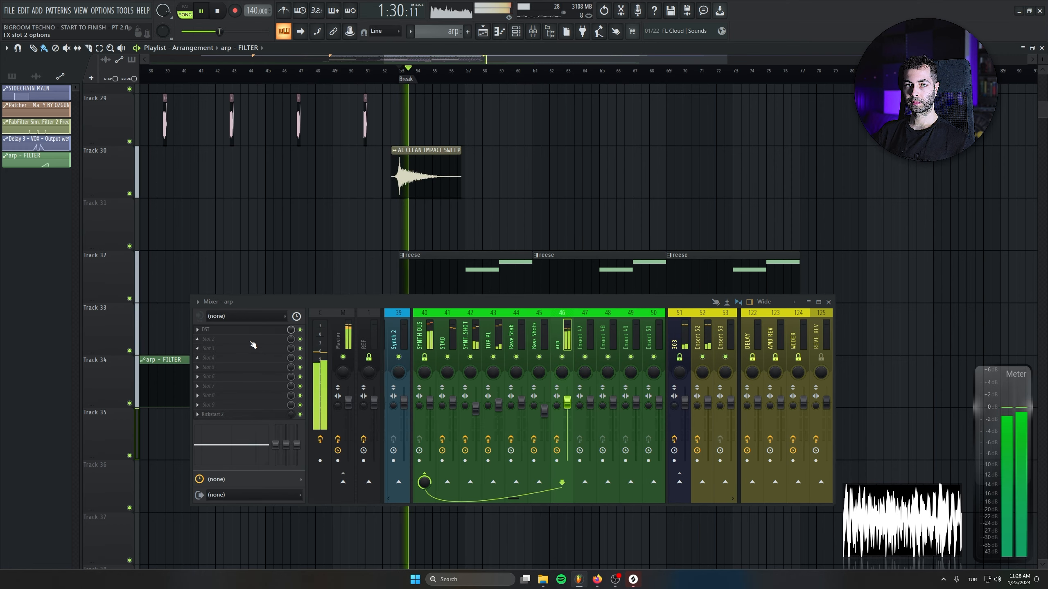
click(251, 341)
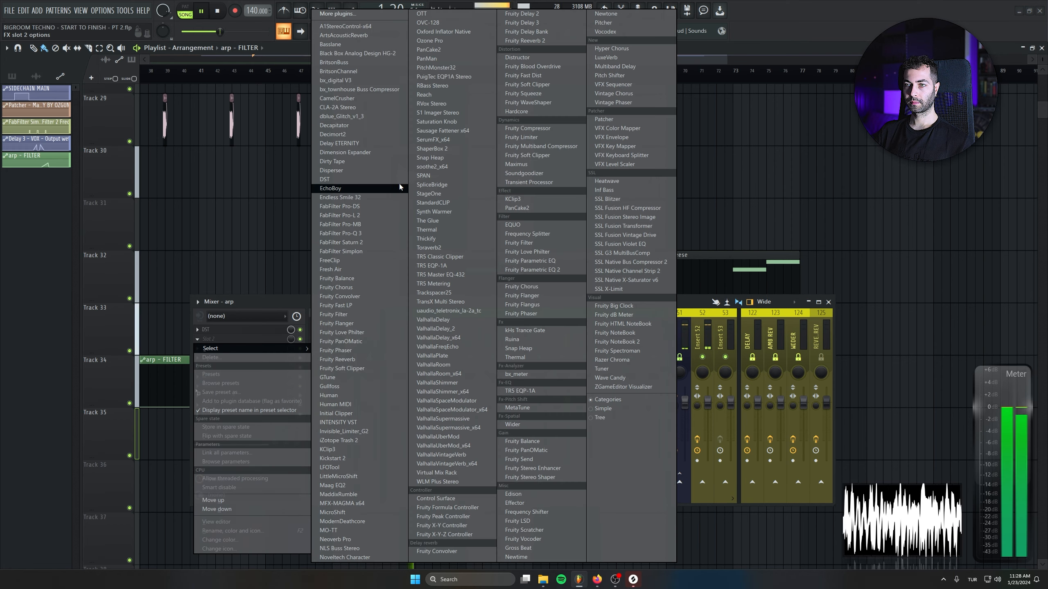
click(362, 234)
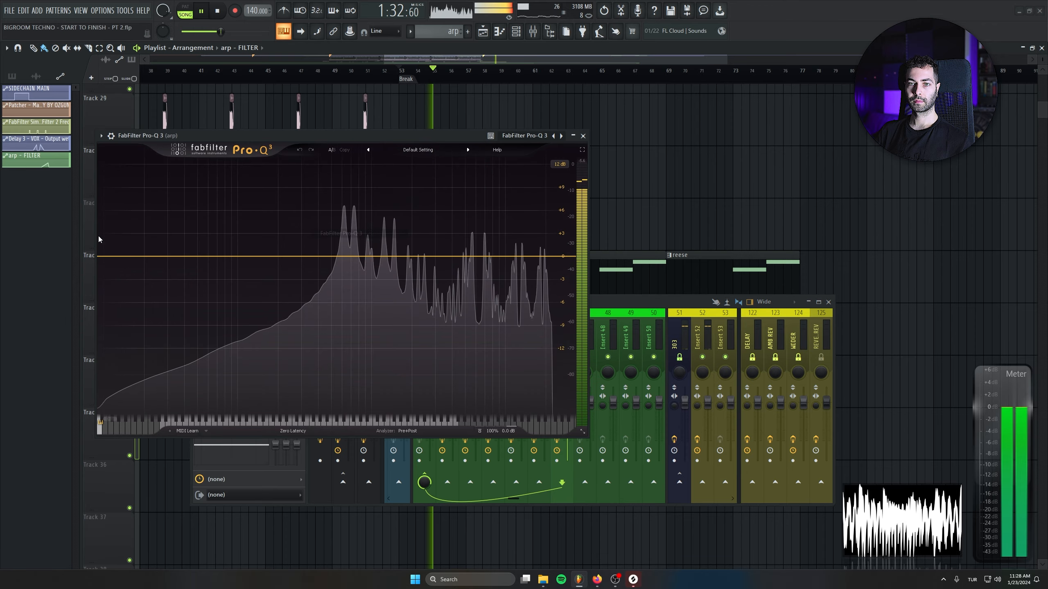
click(305, 291)
key(Escape)
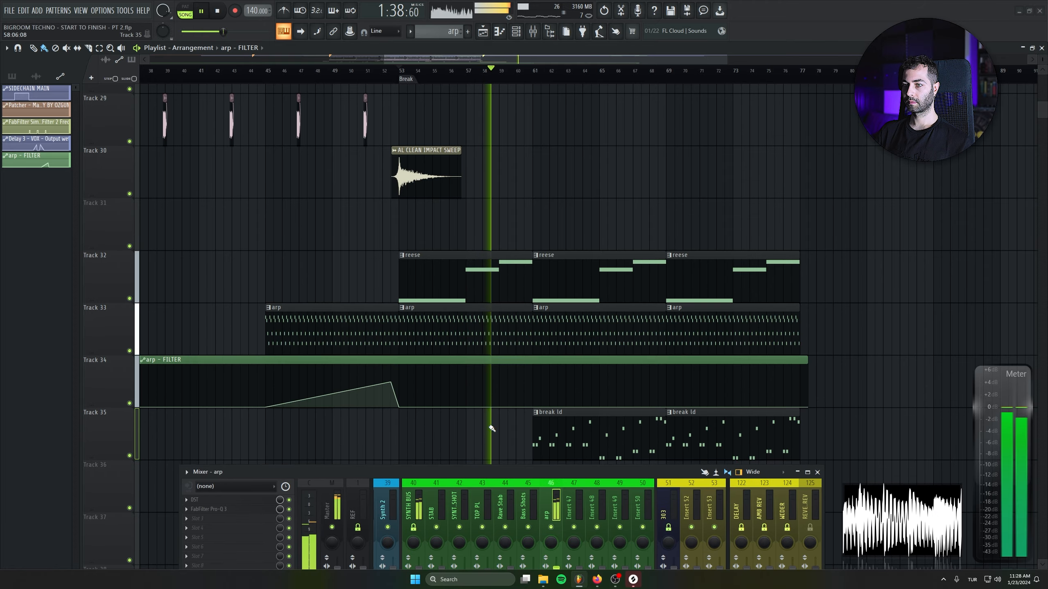
Examine the arp channel's Serum filter cutoff during playback and return to the playlist
click(483, 32)
click(516, 32)
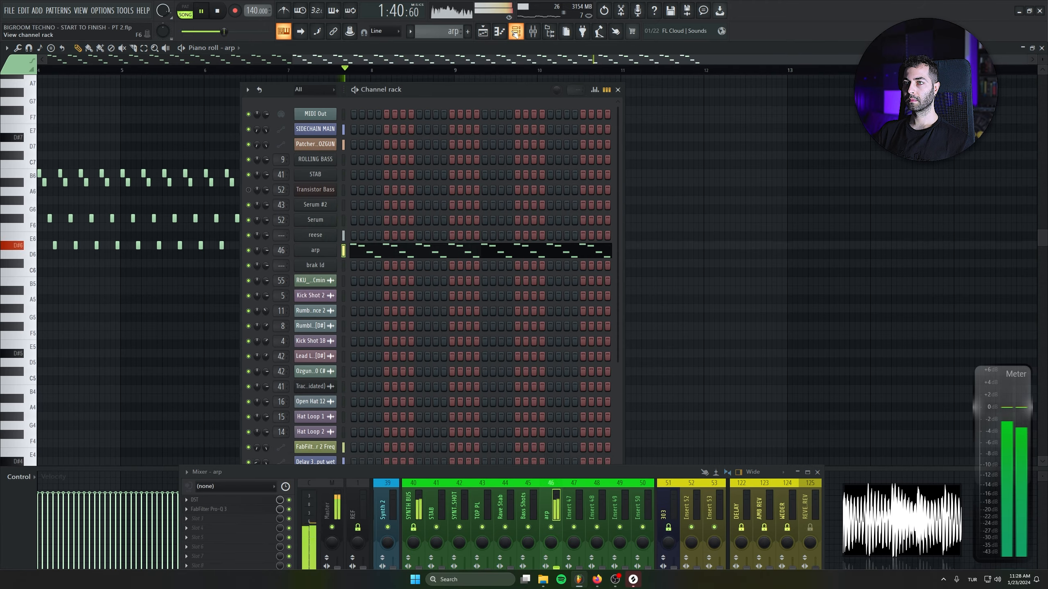
click(336, 249)
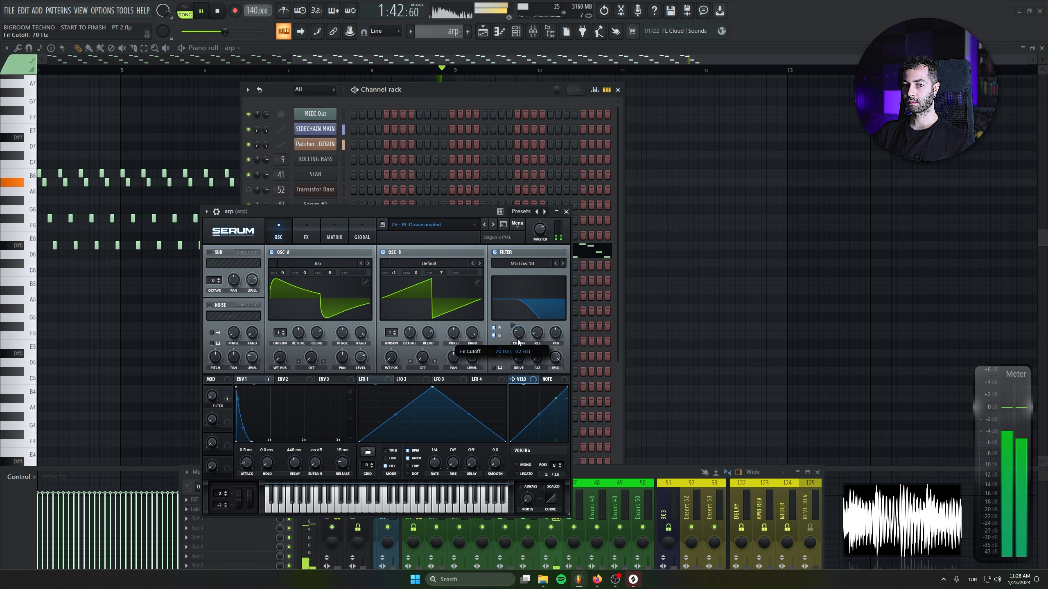
key(F5)
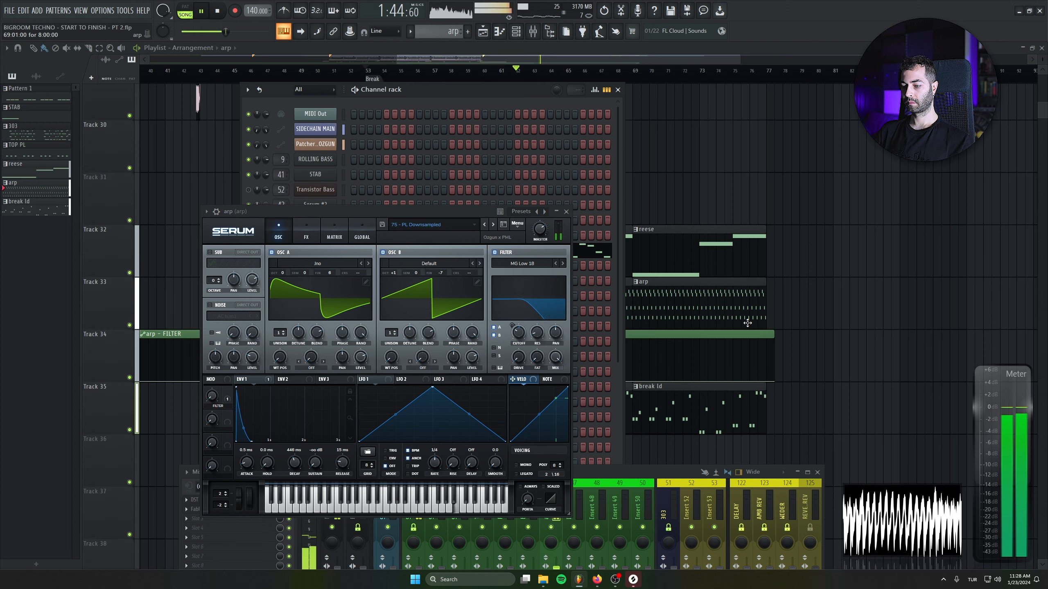
Slice the first break ld clip into one-bar pieces, mute every other piece from bar 61 to 69, and play the break
click(617, 90)
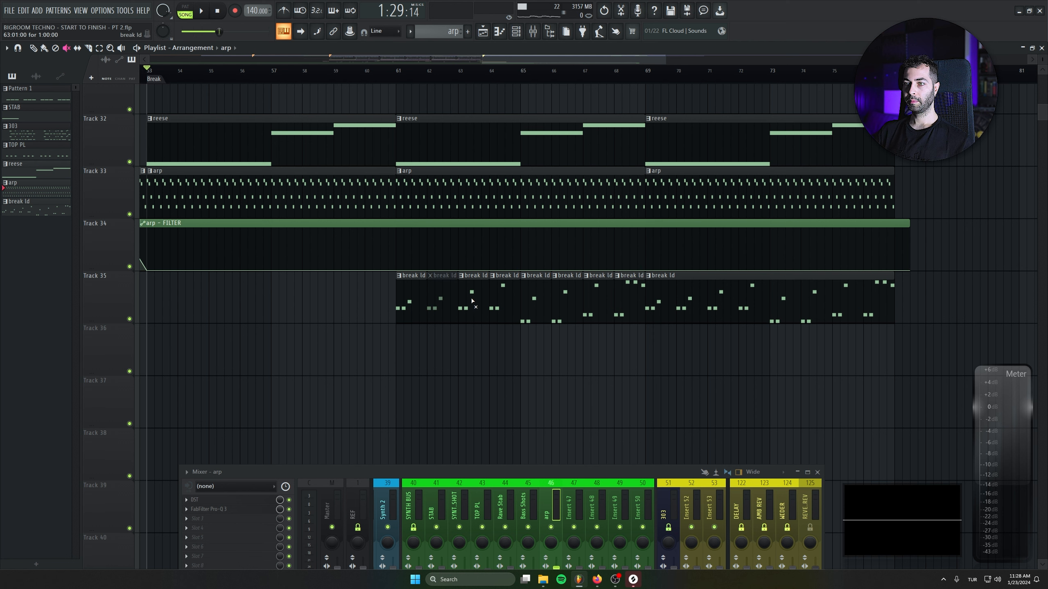
click(333, 79)
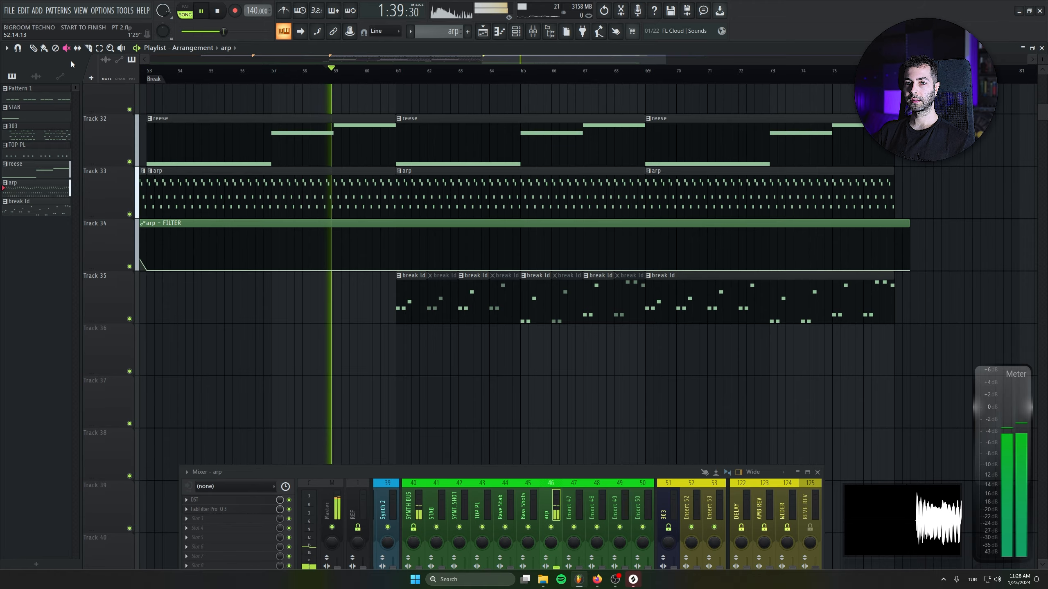
drag(261, 212, 325, 290)
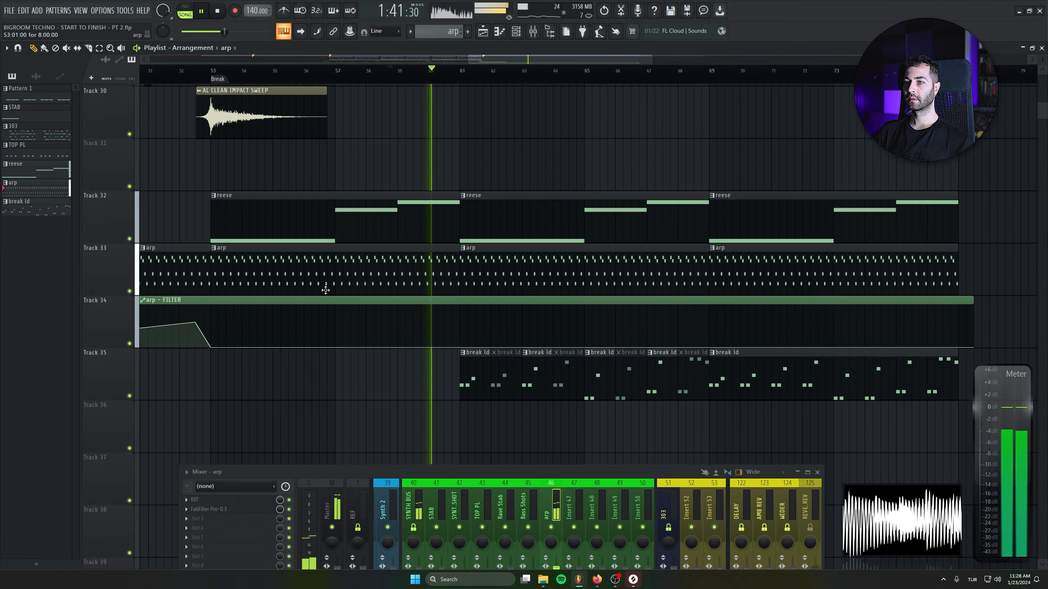
Insert an empty playlist track between the reese and arp tracks
scroll(416, 362, down, 4)
right_click(119, 257)
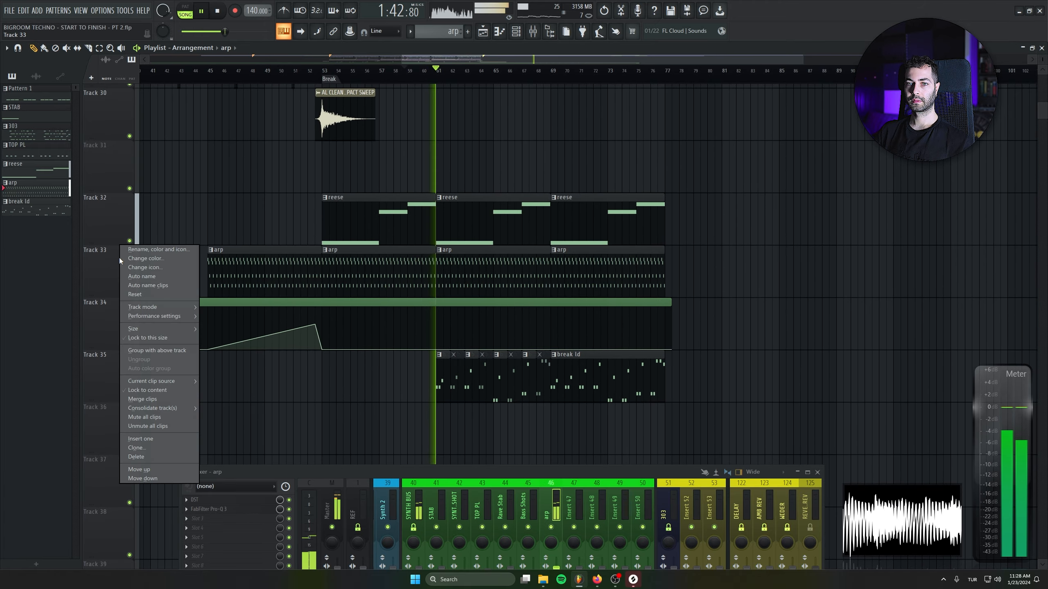
click(162, 439)
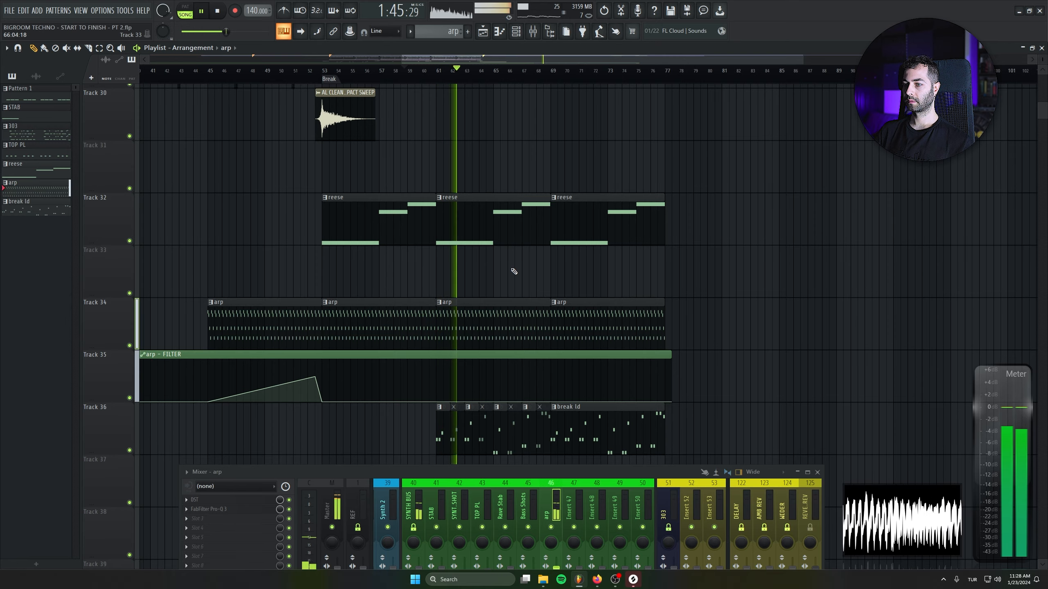
Listen to the break up to bar 69 while reviewing the reese, arp and break ld clips, and stop playback
drag(467, 279, 414, 142)
scroll(388, 346, up, 4)
drag(519, 349, 513, 383)
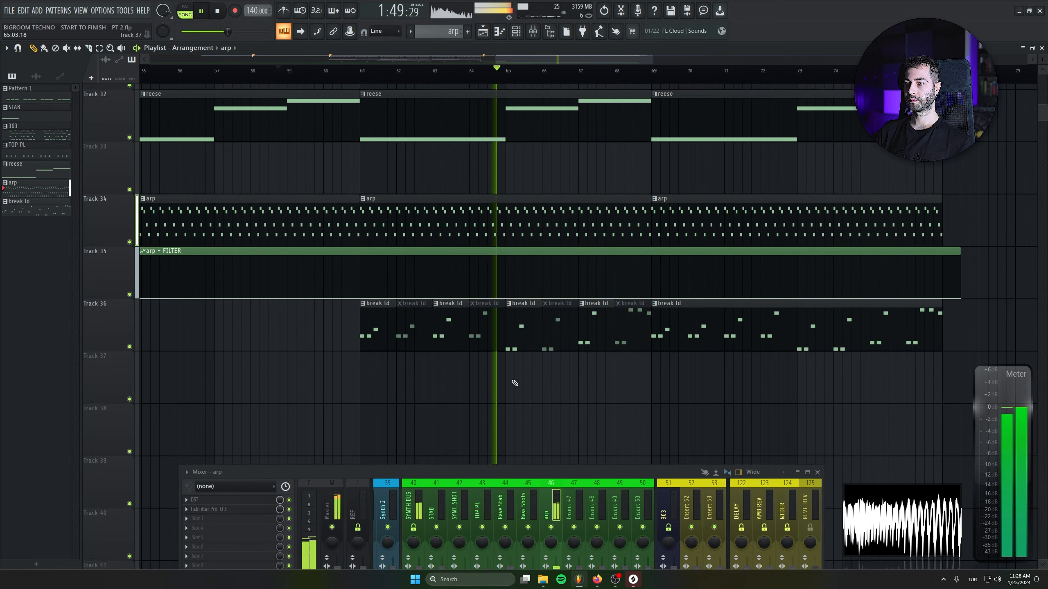
drag(357, 265, 389, 368)
scroll(388, 368, down, 4)
scroll(398, 358, down, 3)
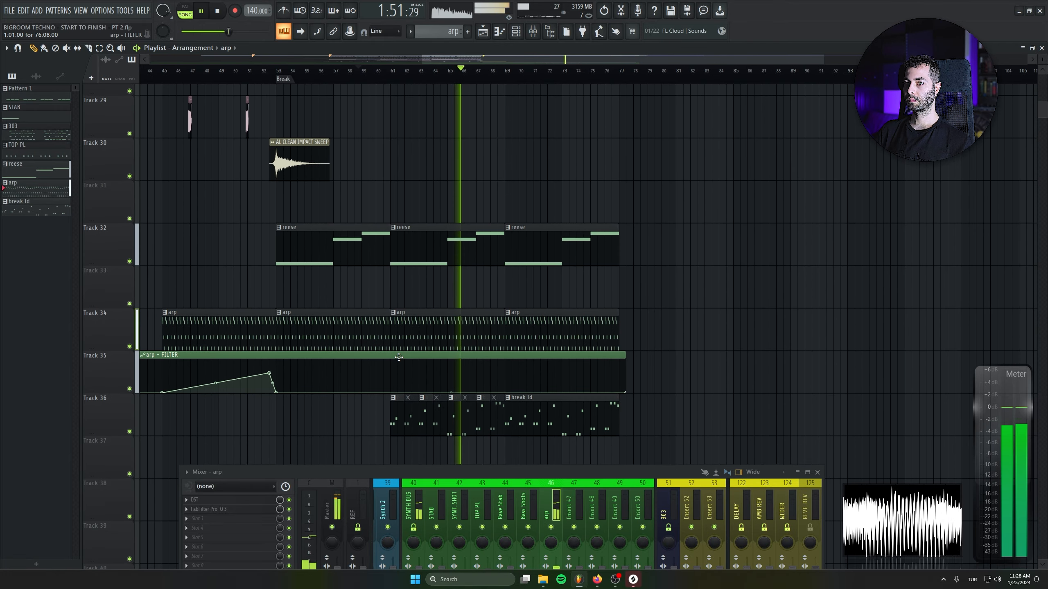
click(728, 329)
right_click(702, 327)
right_click(730, 341)
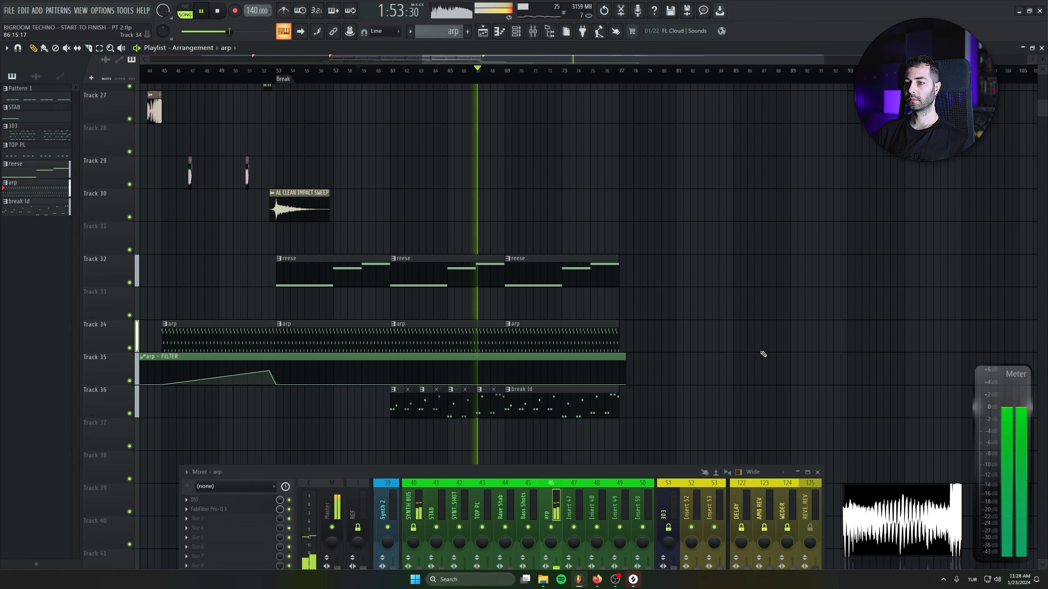
scroll(468, 274, up, 3)
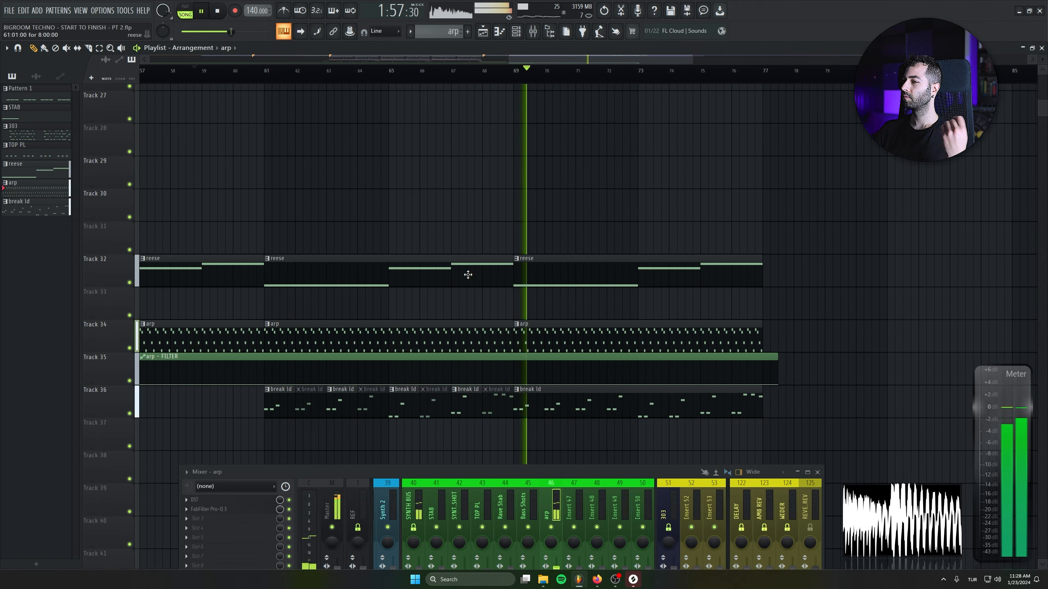
key(space)
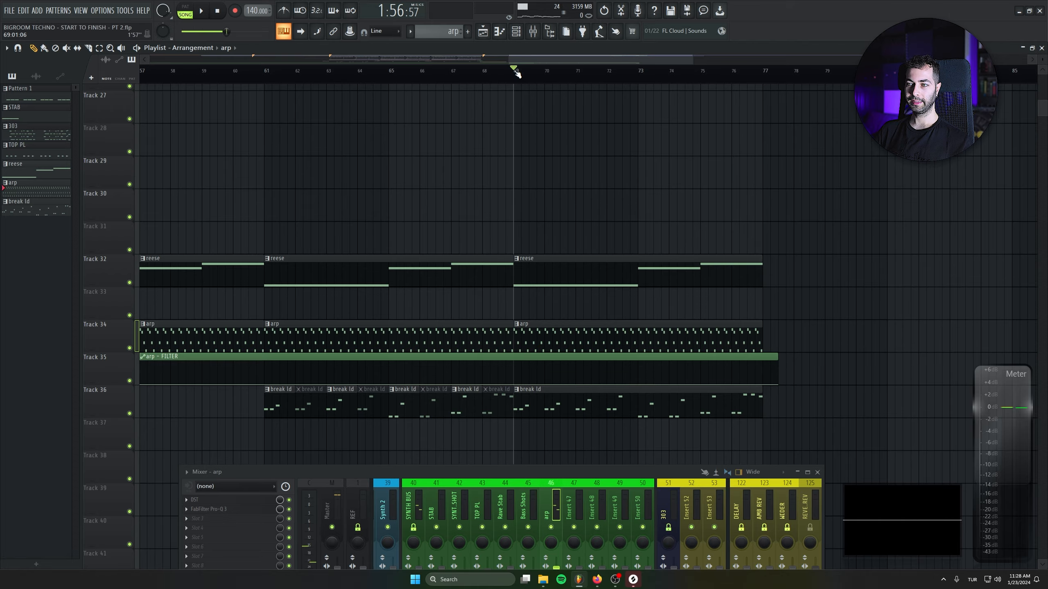
Copy the drop's vocal, kick and rumble clips into the break from bar 69, and delete the surplus copies after bar 77
scroll(520, 203, up, 10)
scroll(270, 330, down, 5)
mouse_move(415, 285)
mouse_down()
mouse_move(752, 289)
mouse_move(673, 291)
mouse_up()
scroll(717, 381, up, 3)
drag(811, 252, 537, 374)
key(Delete)
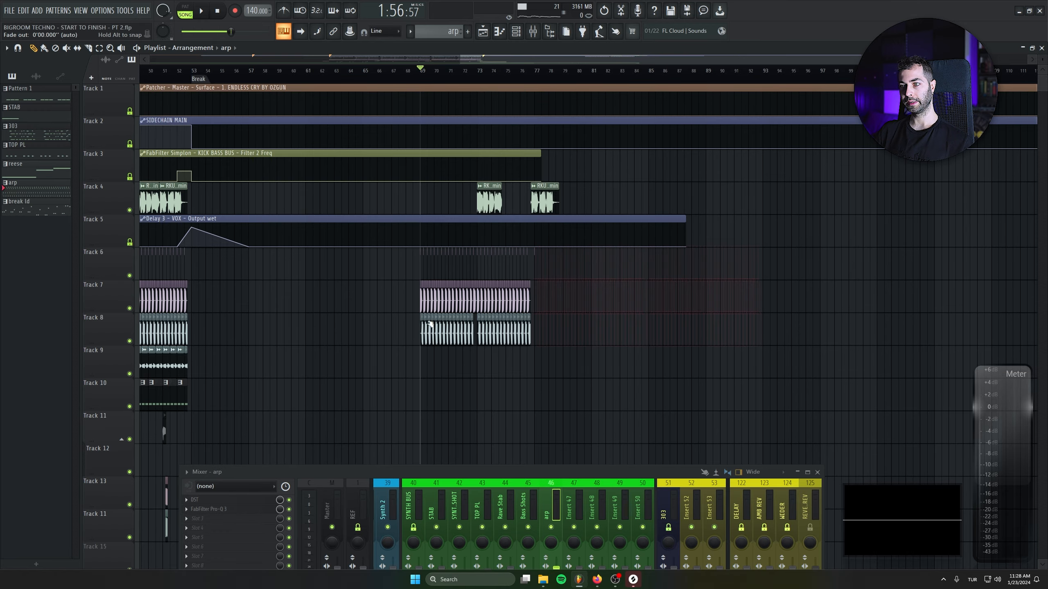
Delete the copied rumble clips on Track 8 between bars 69 and 77 during playback
scroll(643, 299, up, 3)
key(space)
scroll(474, 397, up, 3)
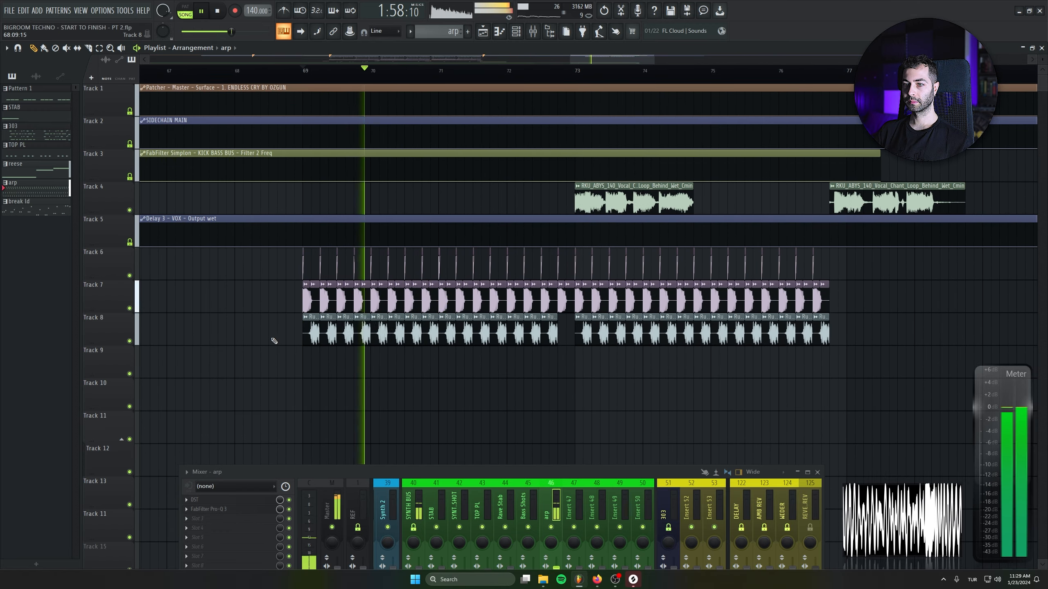
drag(273, 340, 904, 330)
scroll(582, 346, up, 2)
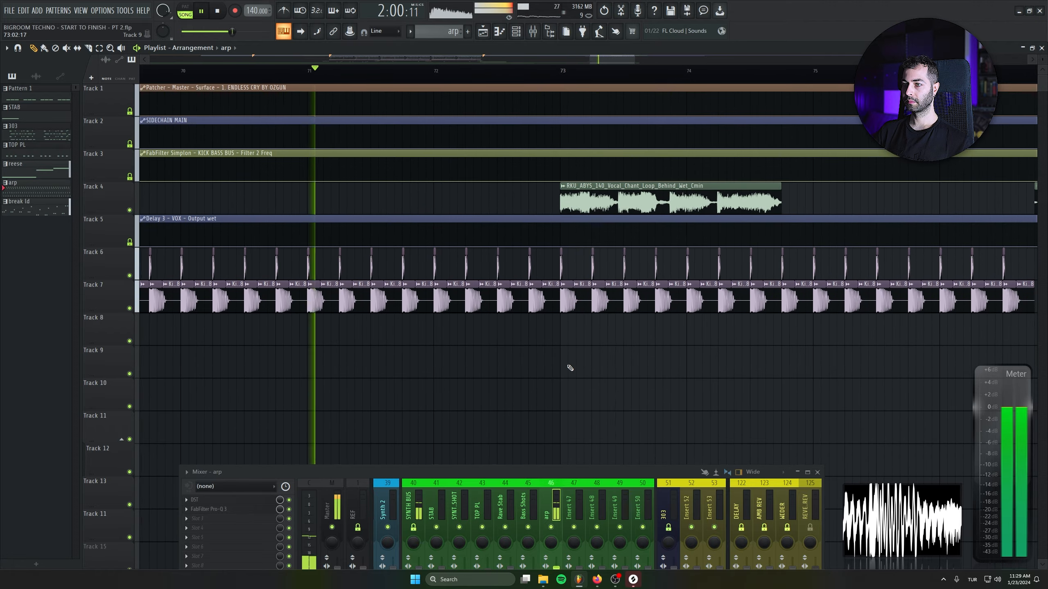
Move the two copied vocal chant clips on Track 4 four bars earlier to start at bar 69, and remove the stray arp clip
scroll(478, 372, down, 5)
drag(669, 337, 359, 278)
scroll(466, 310, down, 2)
scroll(466, 354, down, 1)
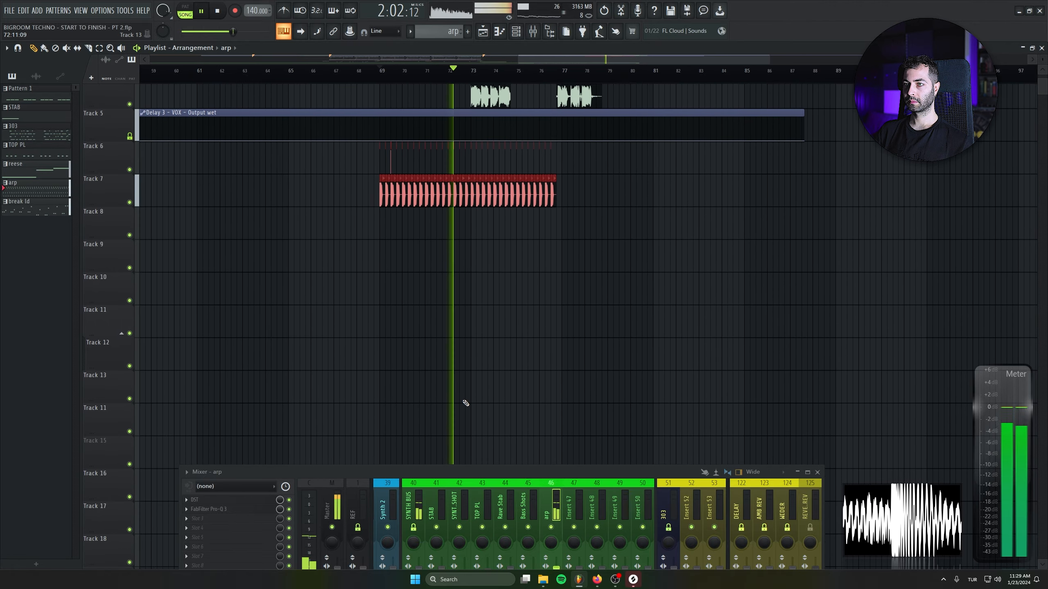
scroll(460, 310, up, 3)
drag(464, 186, 704, 208)
scroll(681, 248, down, 10)
scroll(648, 291, up, 8)
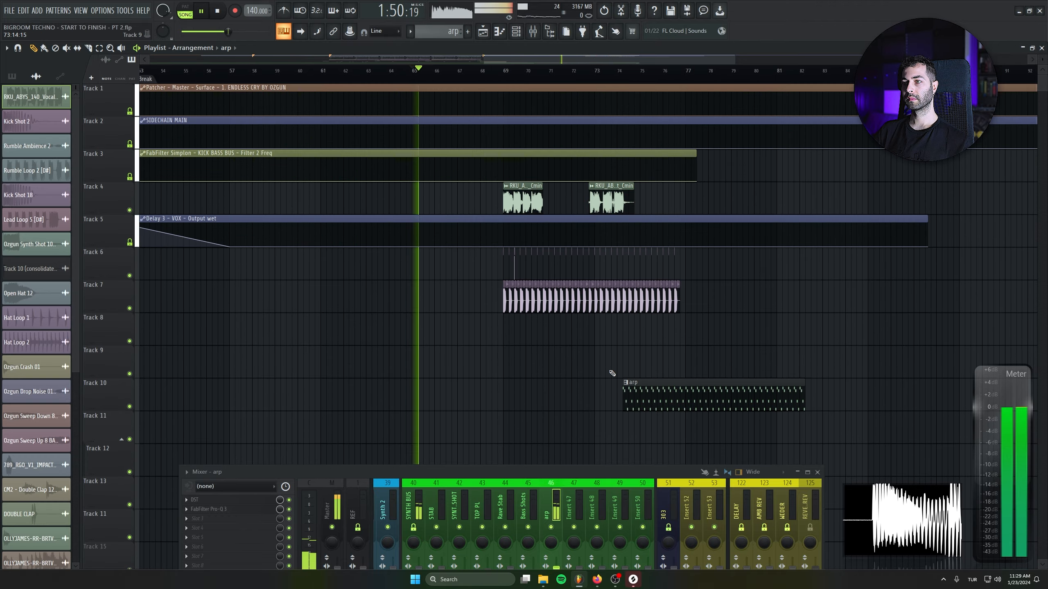
right_click(632, 390)
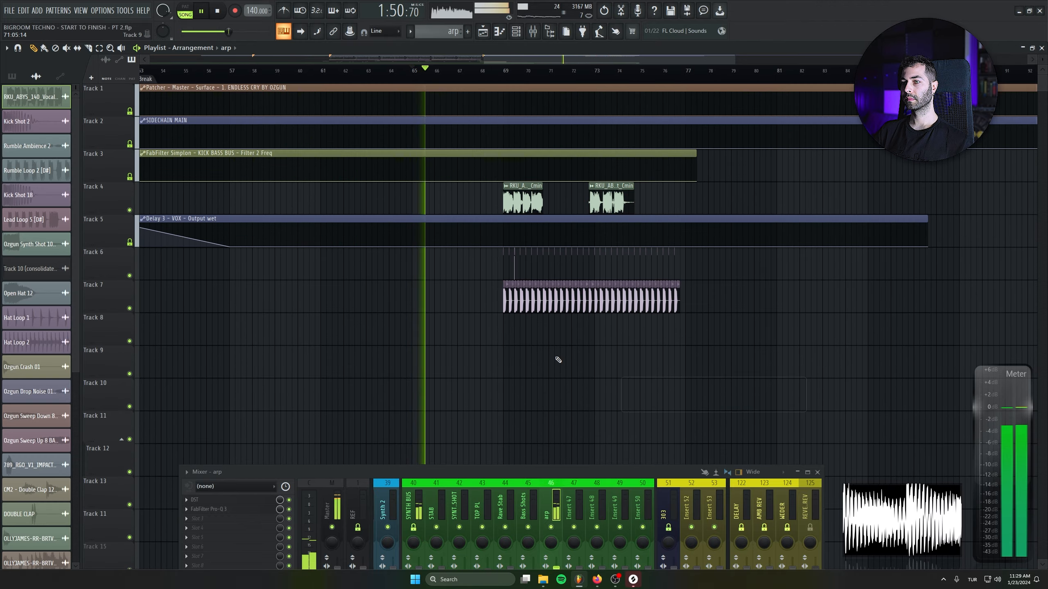
Stop playback and reorder the tracks: vocals on Track 3, Delay 3 automation on Track 4, FabFilter Simplon automation on Track 5
scroll(556, 360, up, 4)
scroll(536, 235, down, 7)
scroll(487, 219, up, 7)
scroll(460, 328, down, 2)
key(space)
scroll(440, 297, up, 3)
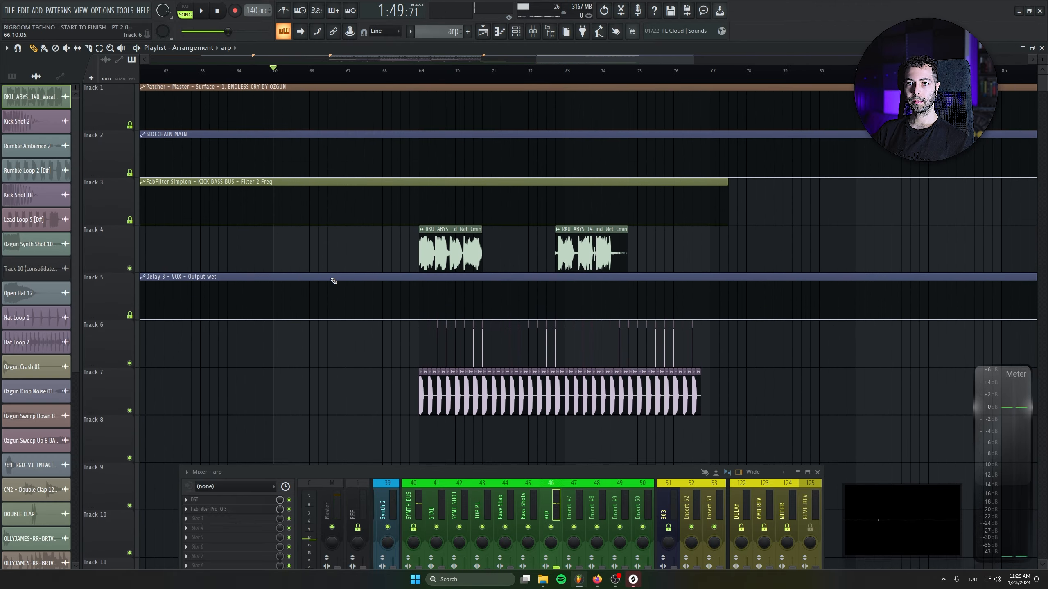
scroll(350, 299, down, 8)
scroll(116, 200, down, 2)
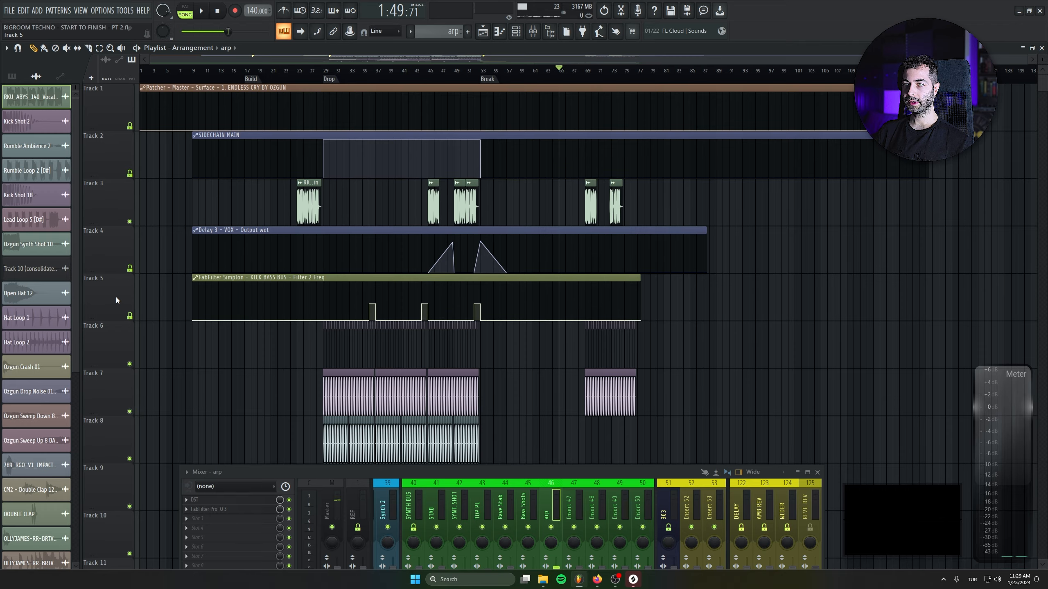
Copy the Simplon Filter 2 Freq automation value at bar 53 and paste that 44% onto a new point at bar 69
scroll(647, 364, up, 4)
right_click(291, 305)
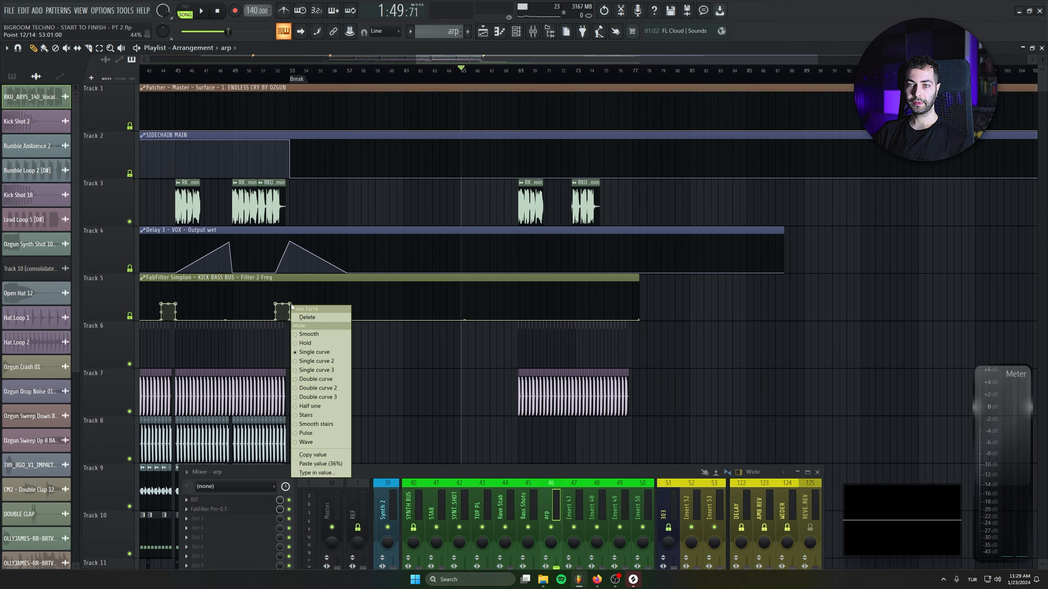
click(325, 455)
scroll(341, 332, up, 3)
click(382, 308)
right_click(381, 308)
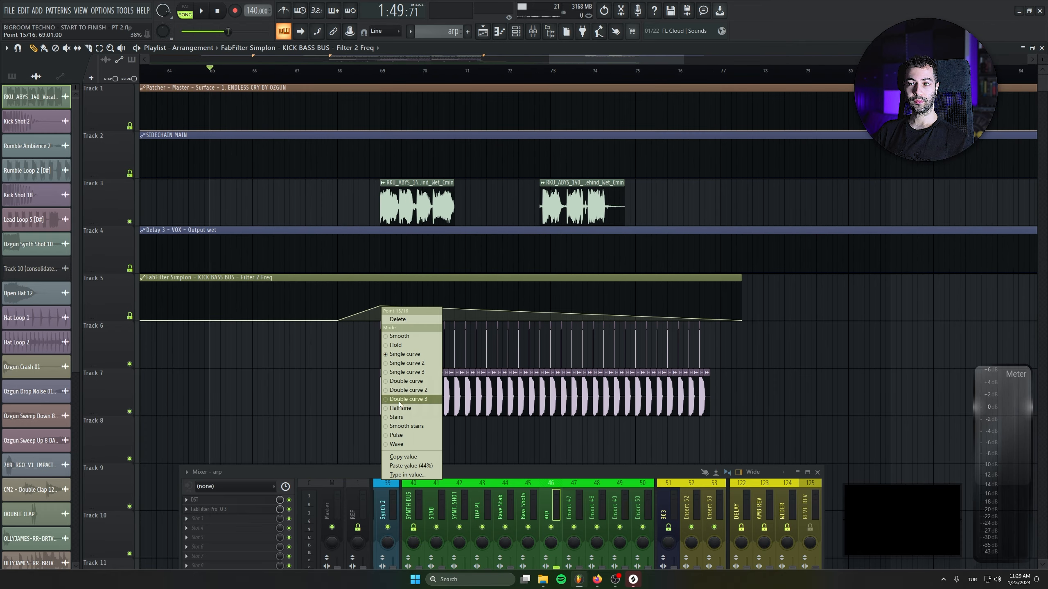
click(409, 466)
Add a Simplon Filter 2 Freq automation point at bar 77, paste 44% onto it, and start playback
right_click(721, 308)
right_click(722, 307)
click(749, 466)
key(space)
scroll(458, 274, down, 4)
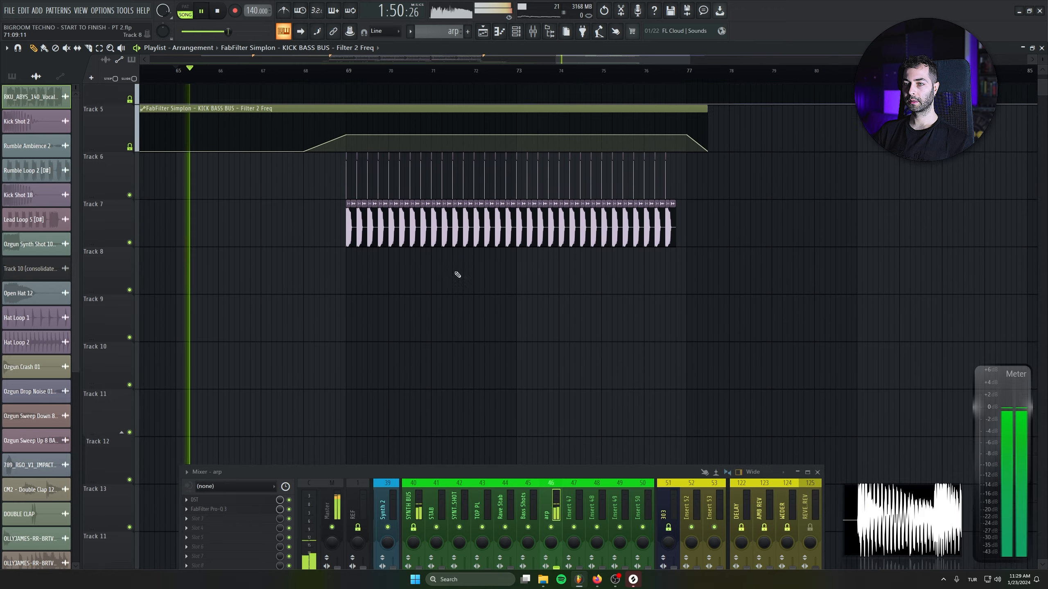
Route the reese channel to mixer track 47 and name that track "reese"
scroll(457, 274, down, 10)
click(516, 31)
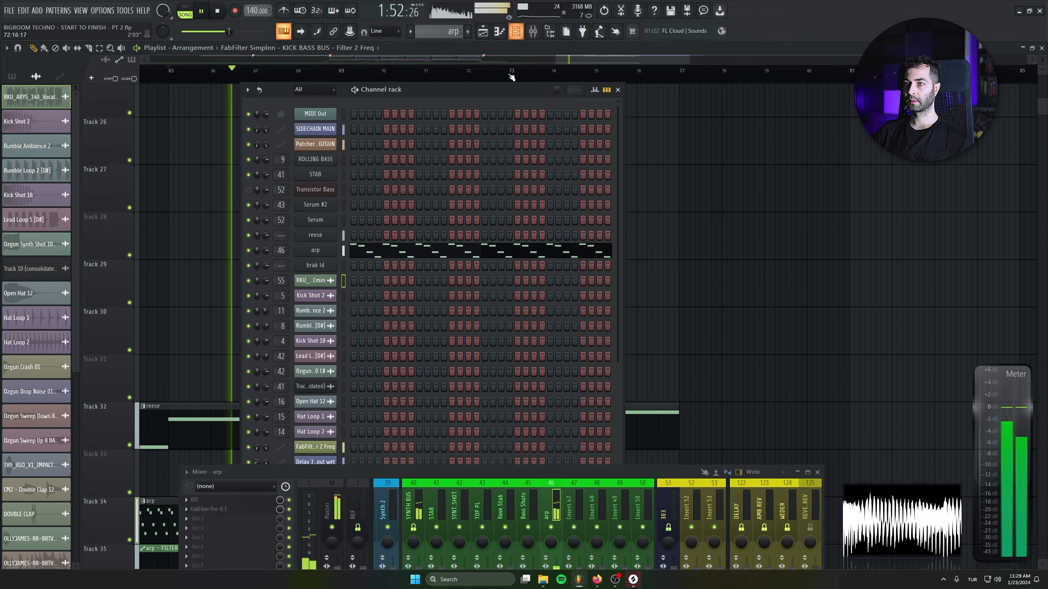
drag(281, 236, 281, 173)
double_click(624, 506)
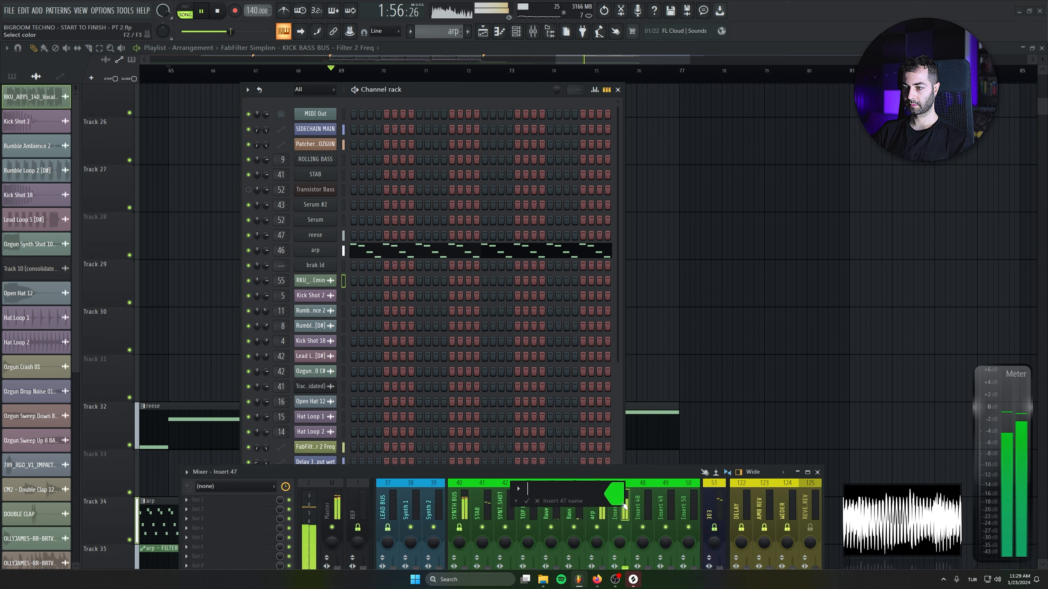
text(reese)
key(Return)
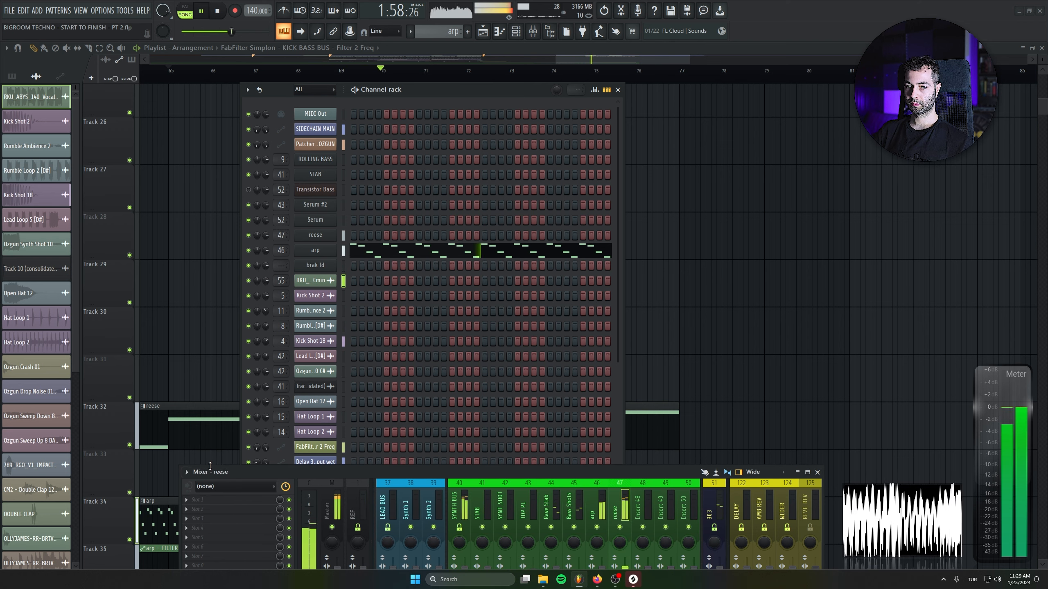
Copy Kickstart 2 from the arp mixer track to the reese track and place it in the last effect slot
drag(210, 466, 183, 290)
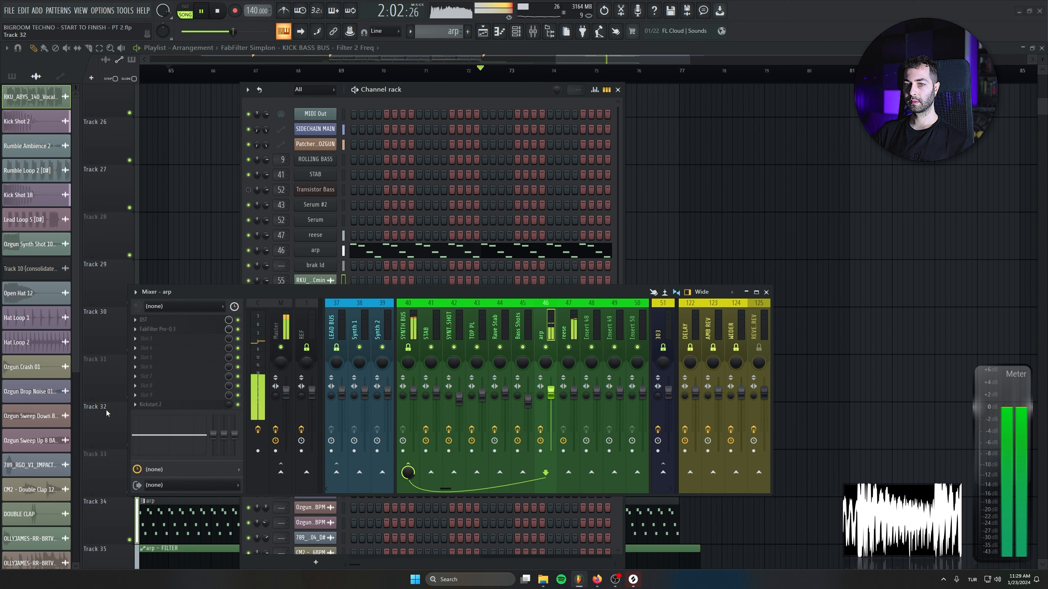
click(138, 405)
drag(155, 392, 391, 404)
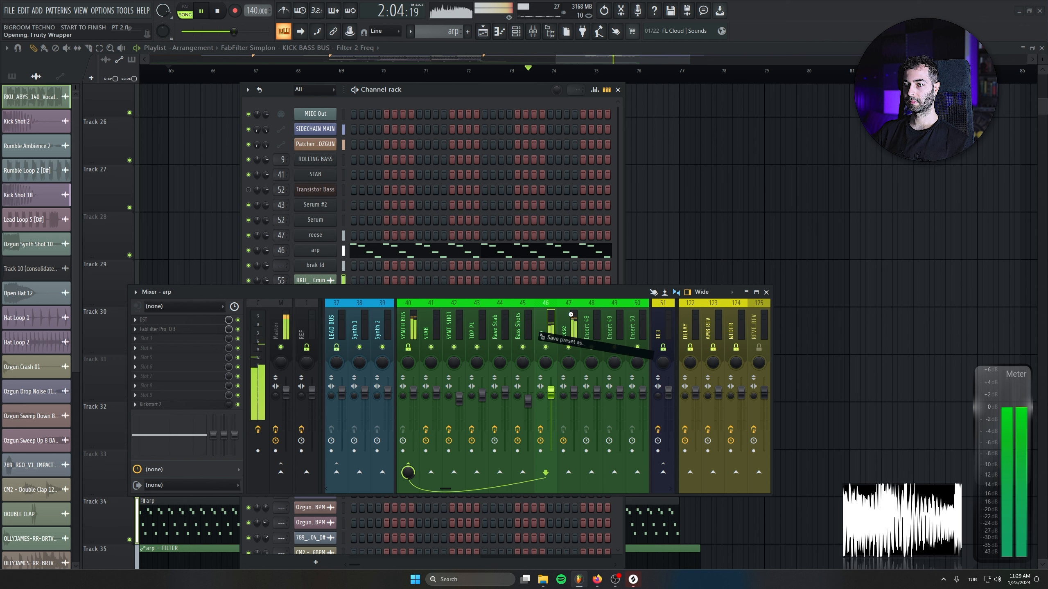
drag(570, 315, 570, 316)
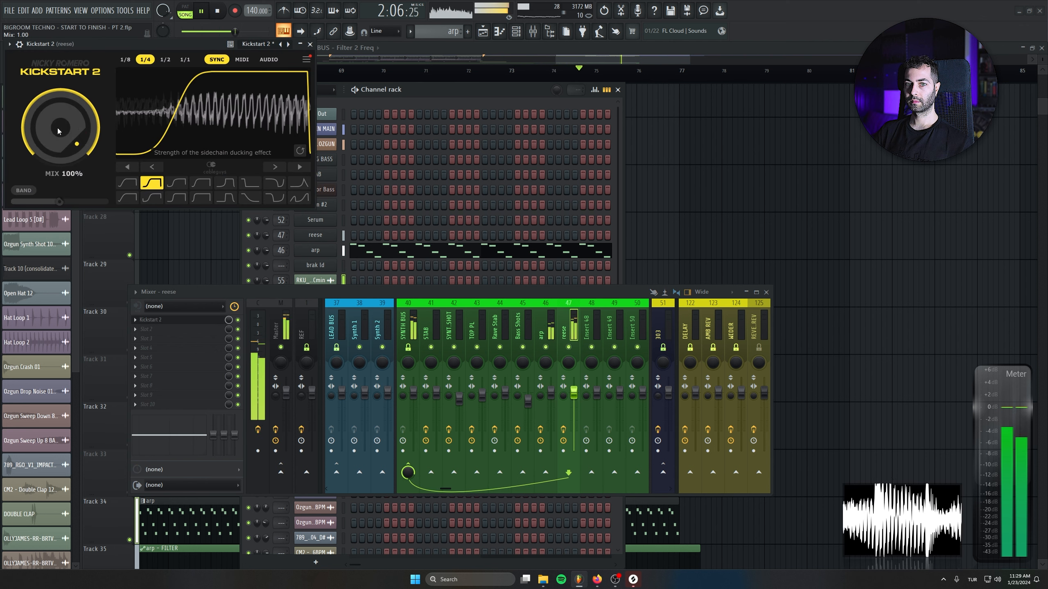
drag(149, 320, 202, 407)
right_click(225, 411)
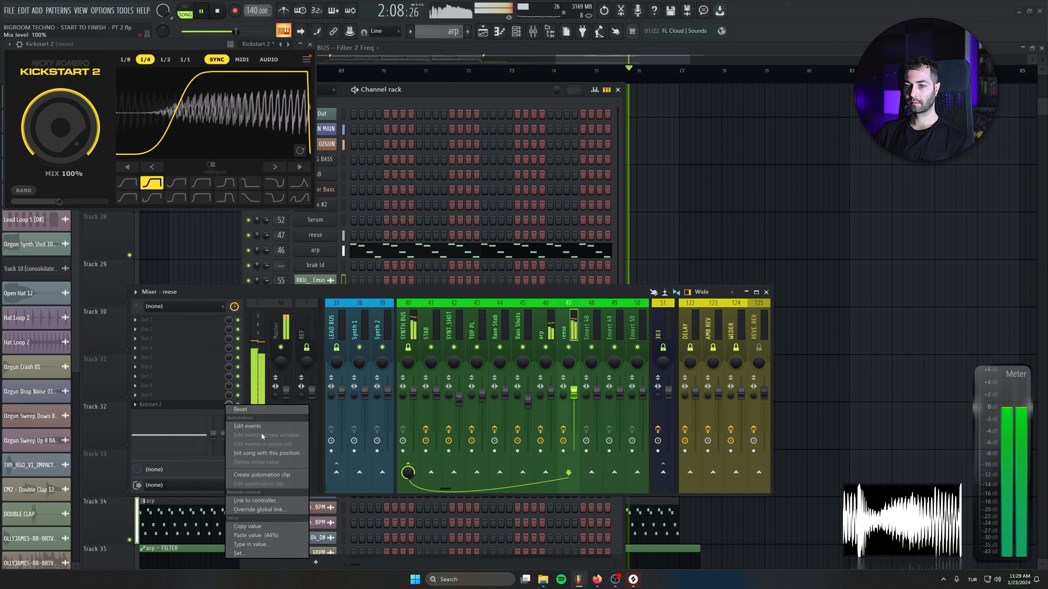
click(266, 491)
click(523, 275)
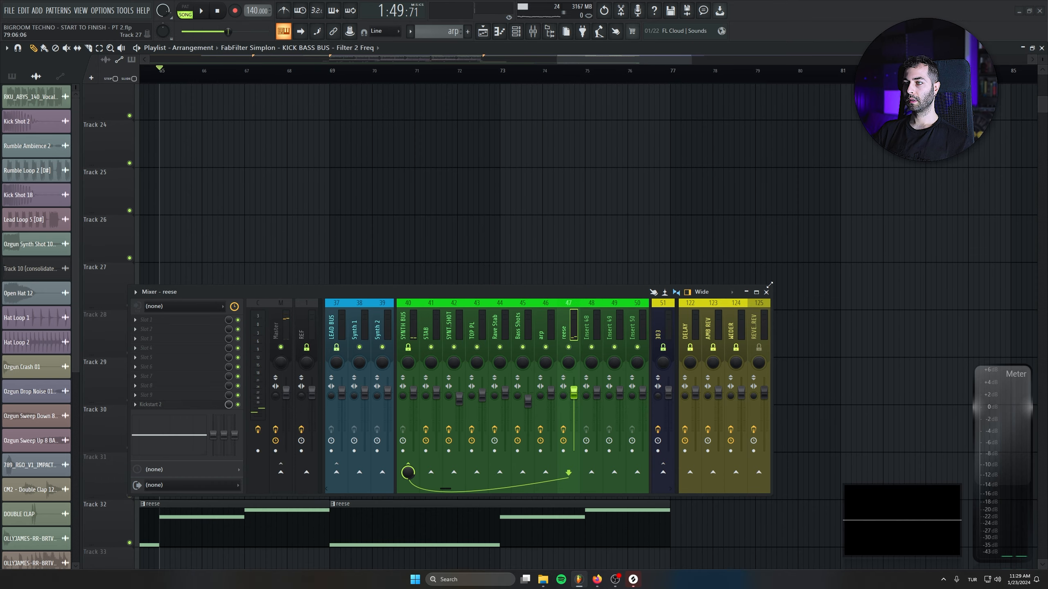
key(F9)
Raise the SIDECHAIN MAIN automation to 100% at bar 69 and drop it to zero at bar 77
scroll(426, 245, up, 10)
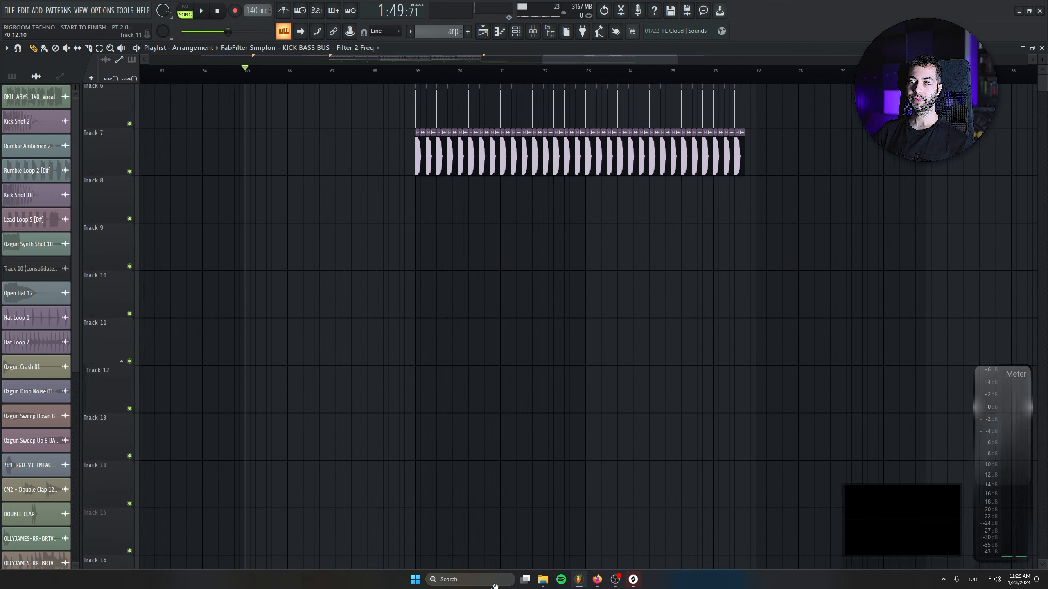
drag(400, 175, 403, 128)
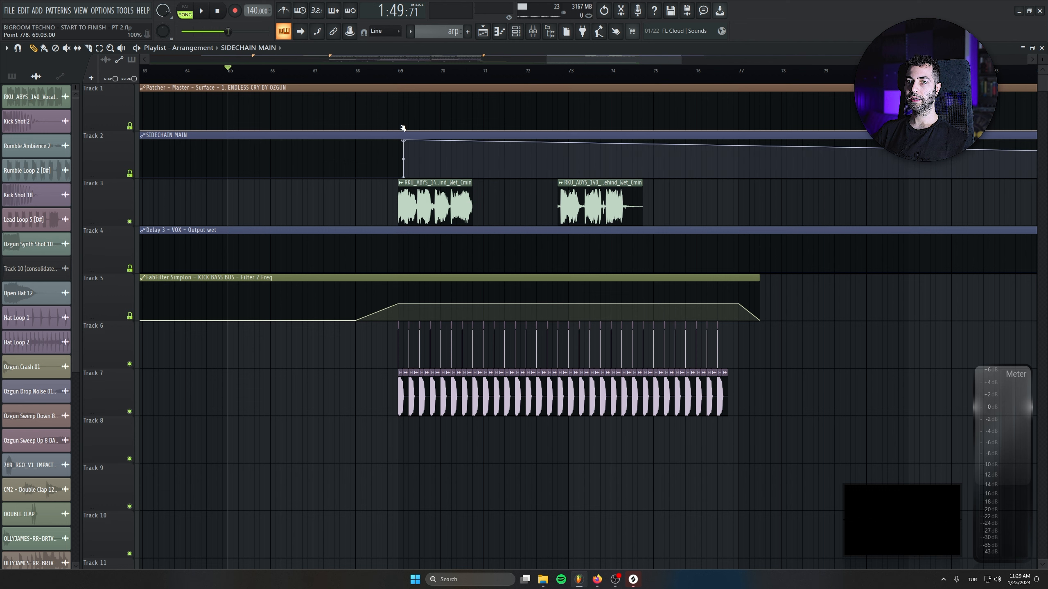
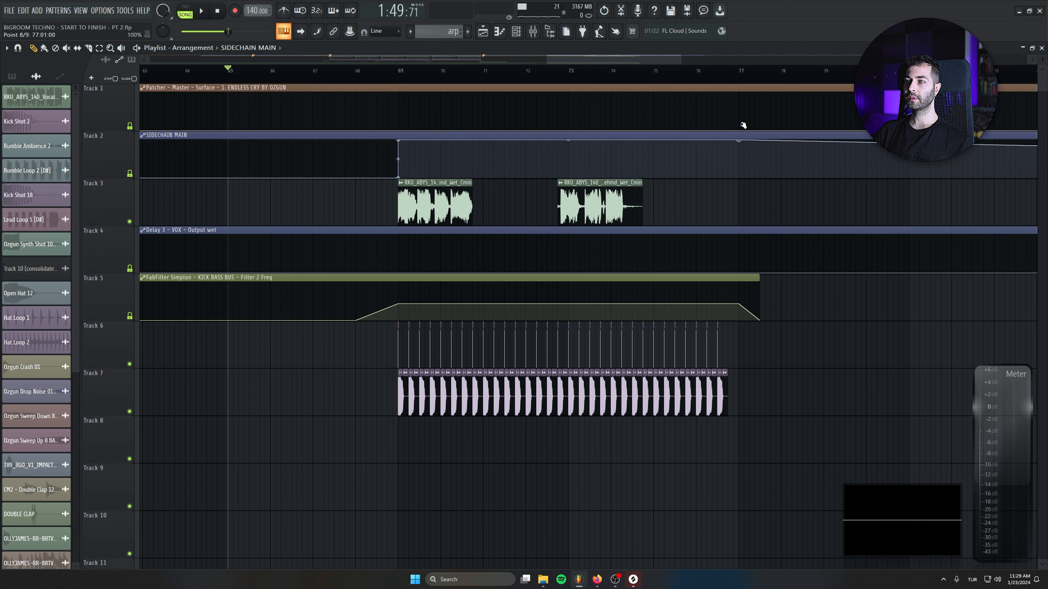
drag(740, 150, 737, 198)
Play the break from bar 65 and look over the reese, arp and break lead clips in the playlist
scroll(526, 381, down, 7)
scroll(517, 386, down, 3)
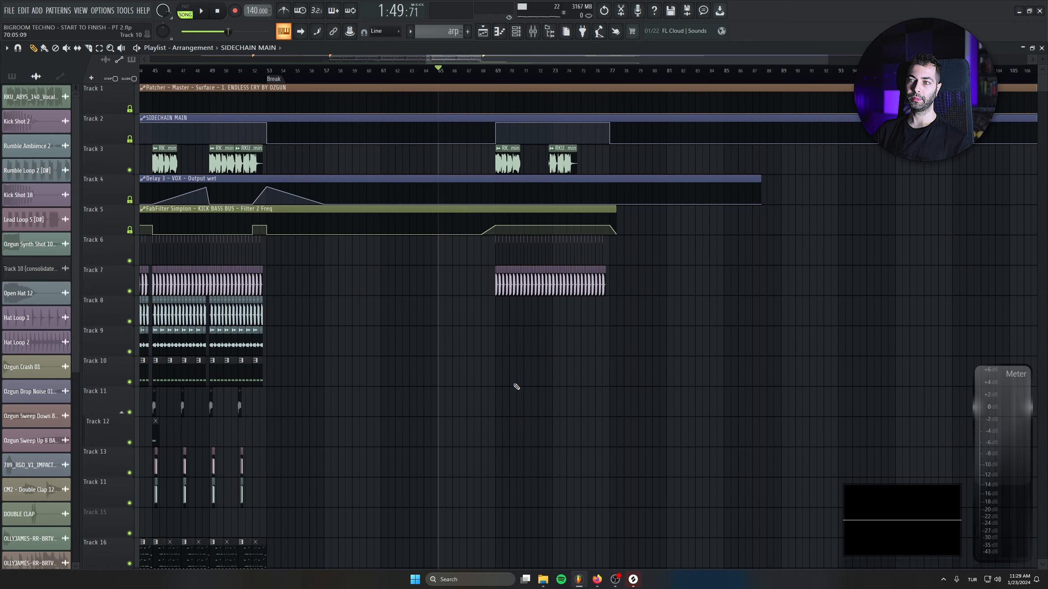
scroll(516, 387, down, 3)
scroll(550, 335, down, 10)
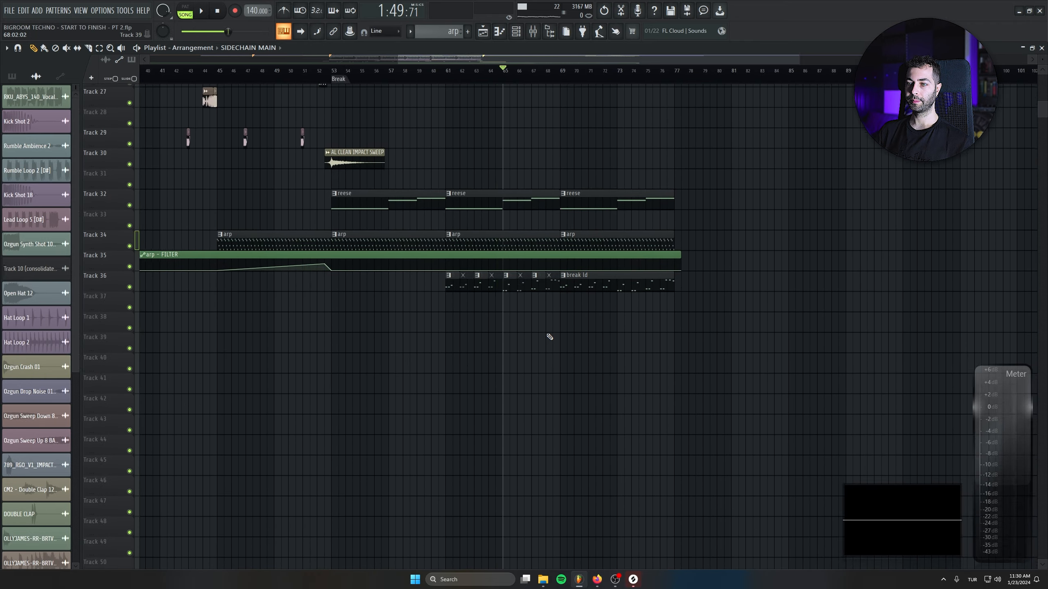
key(space)
drag(513, 363, 528, 393)
scroll(499, 372, up, 4)
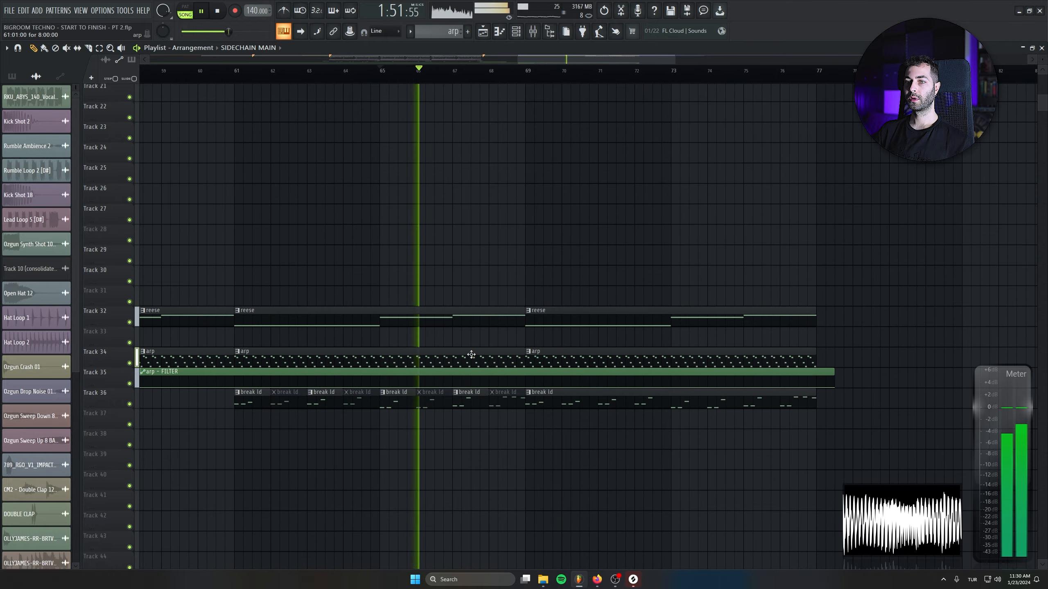
scroll(500, 297, down, 4)
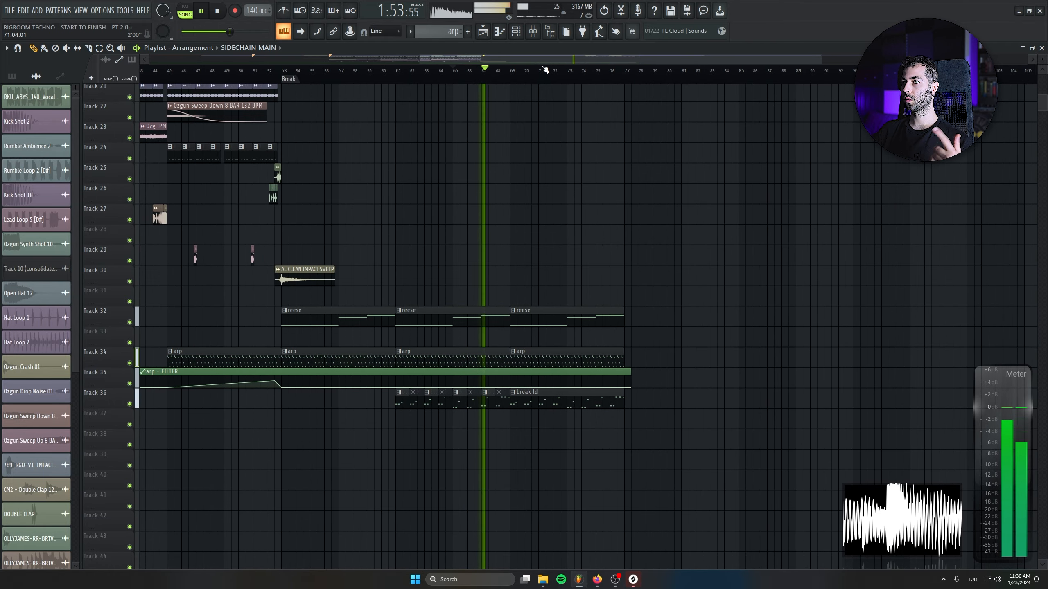
Route the break lead synth to mixer track 48, named "break lead", and load DST in its first effect slot
key(F6)
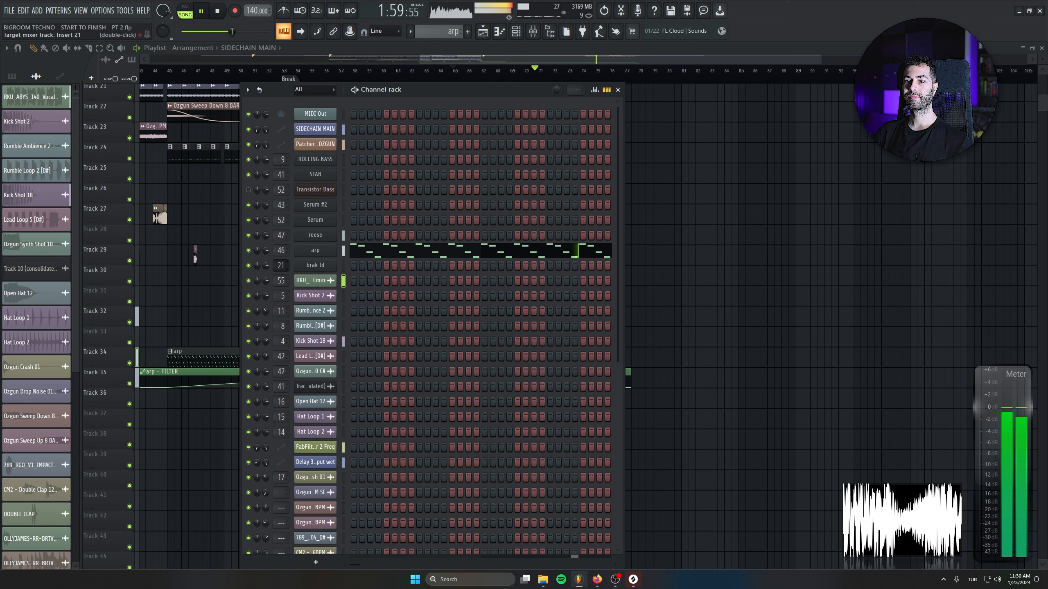
drag(280, 266, 281, 233)
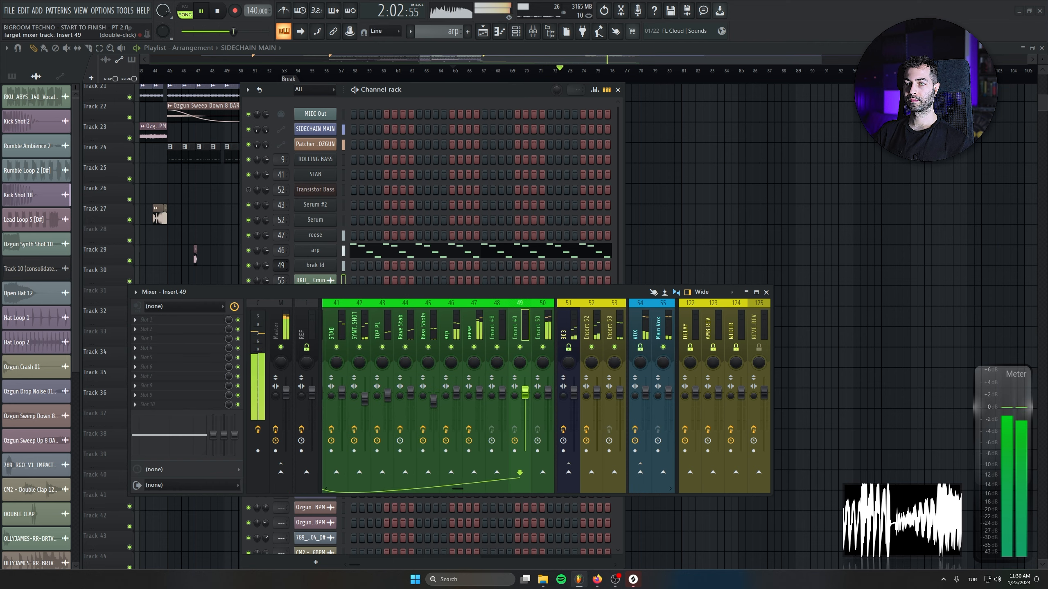
double_click(503, 321)
text(break)
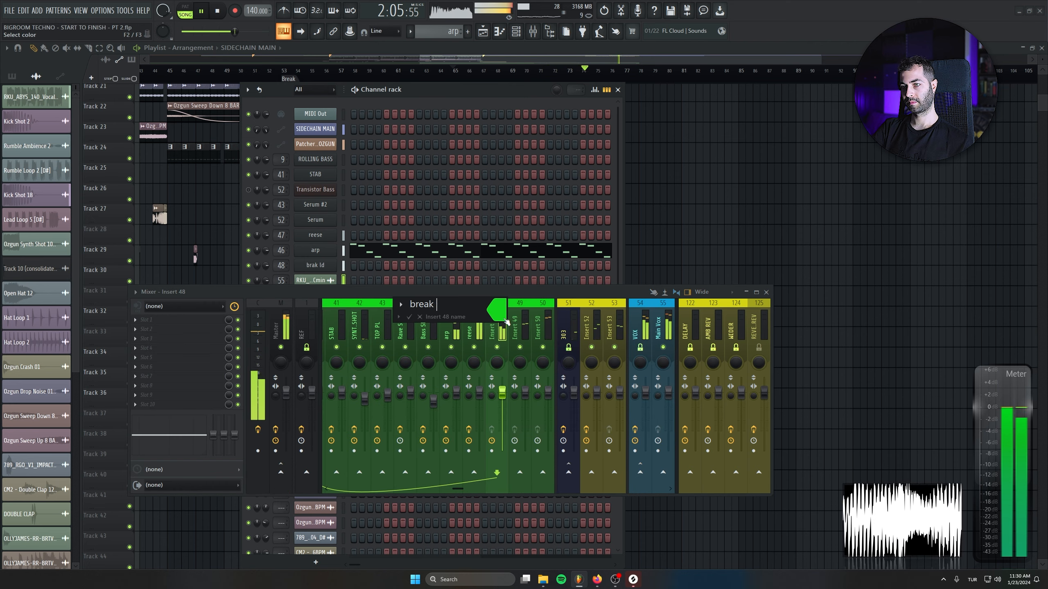
text( lead)
key(Return)
click(172, 320)
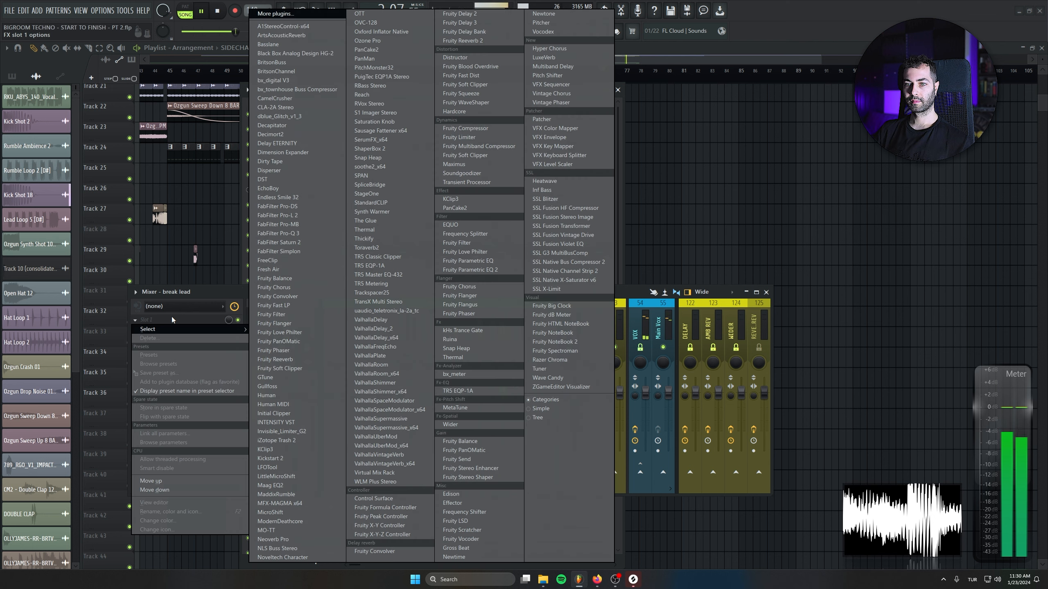
click(267, 180)
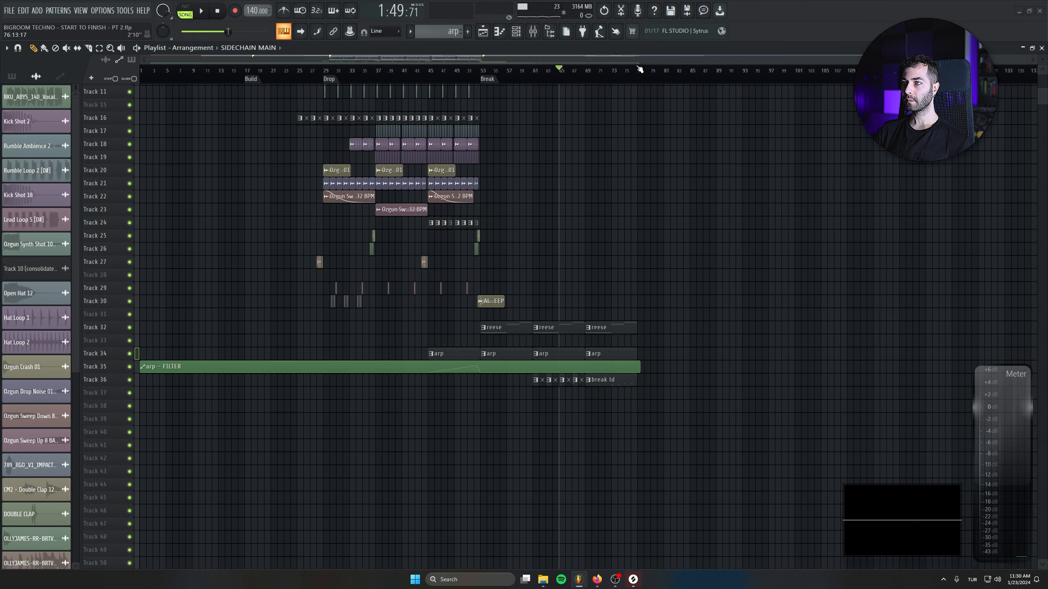
Add a time marker named "Build Up" at bar 77
text(Build Up)
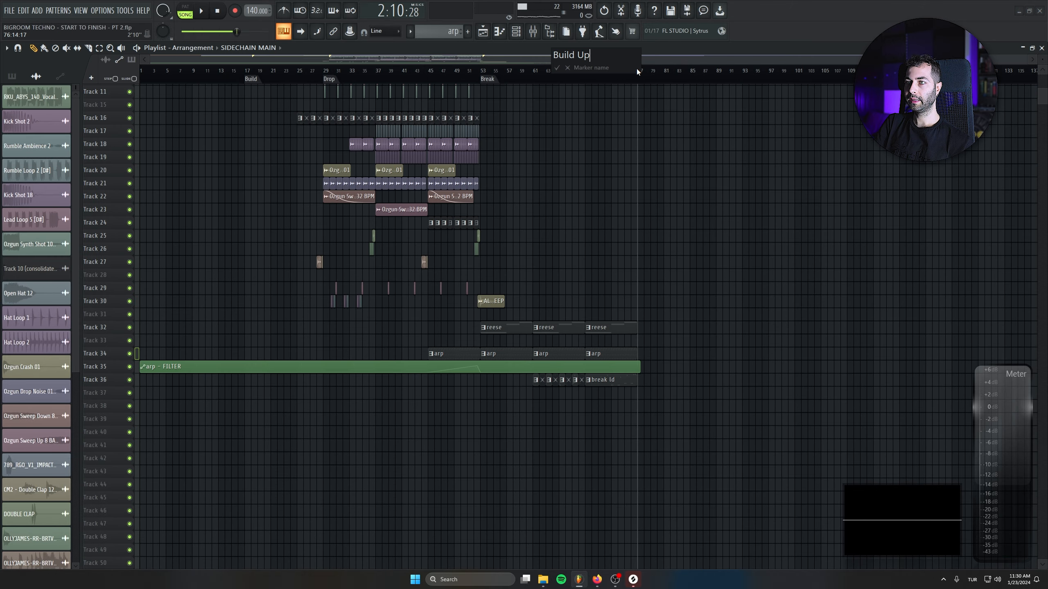
key(Return)
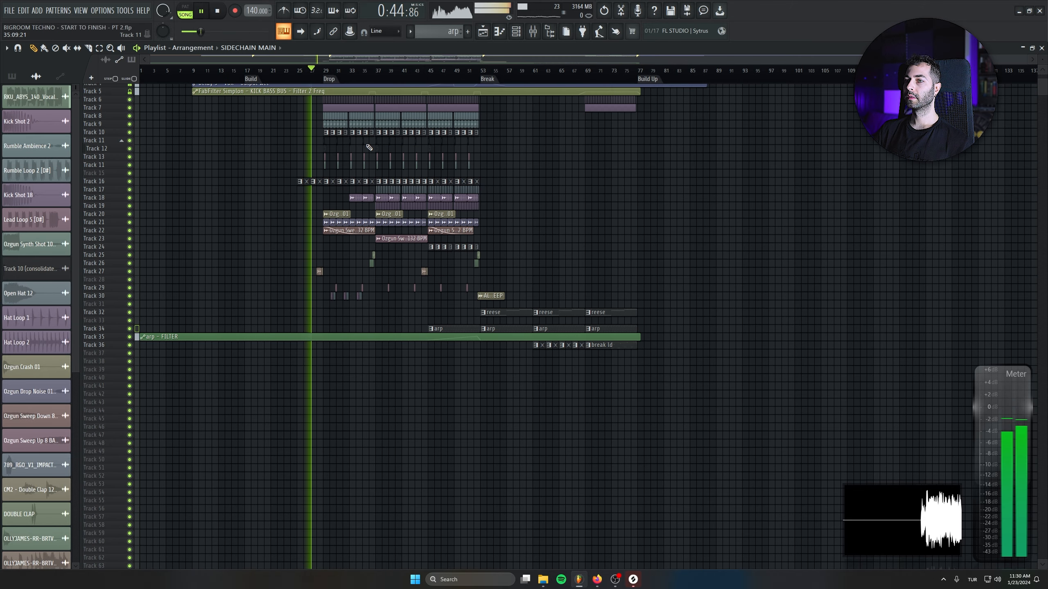
Play the arrangement from about bar 50 to review the transition from the drop into the break
click(464, 71)
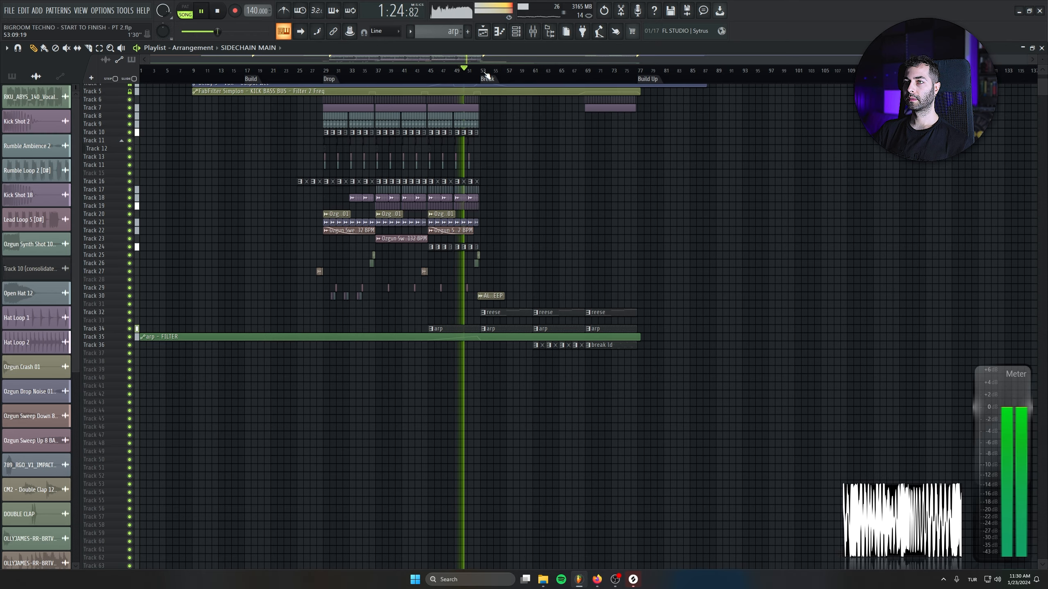
scroll(526, 305, up, 4)
scroll(512, 346, up, 5)
drag(540, 435, 603, 537)
drag(522, 282, 565, 272)
scroll(577, 429, down, 4)
scroll(594, 412, down, 1)
scroll(522, 283, up, 4)
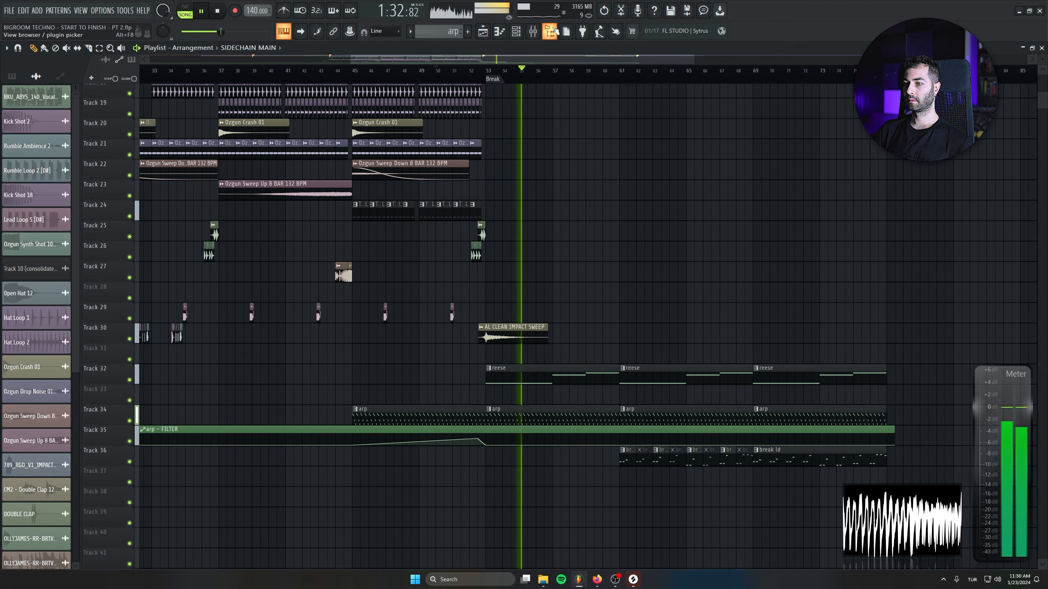
drag(523, 219, 464, 94)
Load the OZGUN ENDLESS CRY Patcher in the arp track's third effect slot and wire Fruity Filter straight into Fruity Reeverb
click(533, 32)
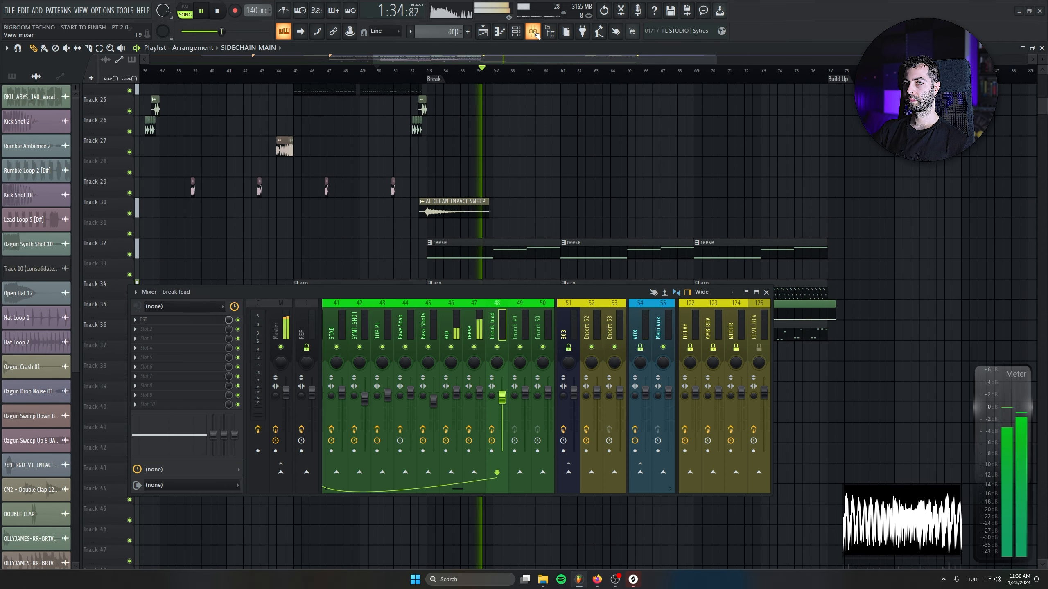
click(450, 330)
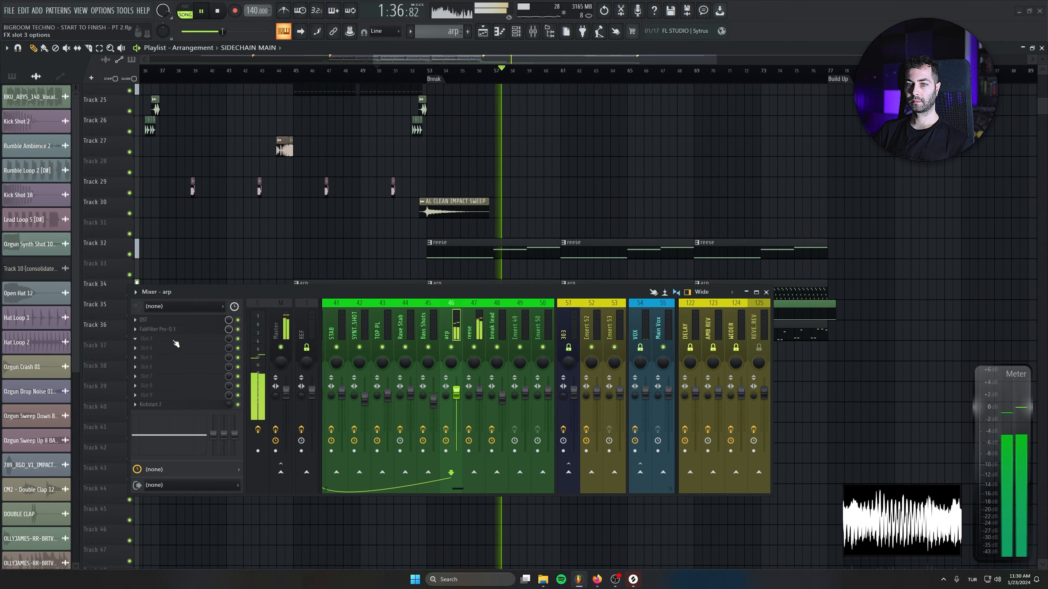
click(515, 32)
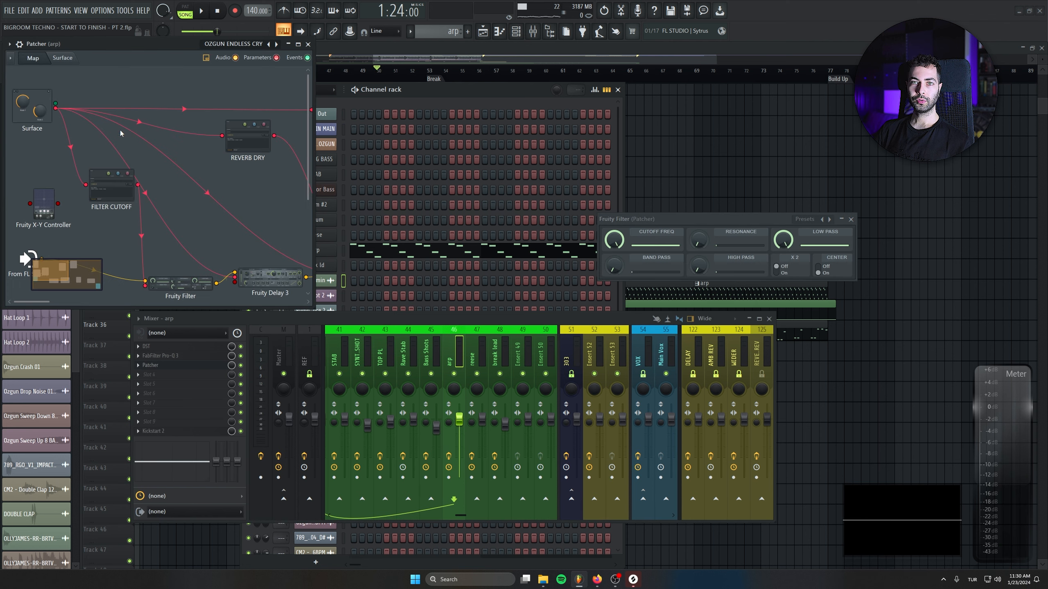
drag(313, 307, 473, 441)
drag(237, 278, 242, 335)
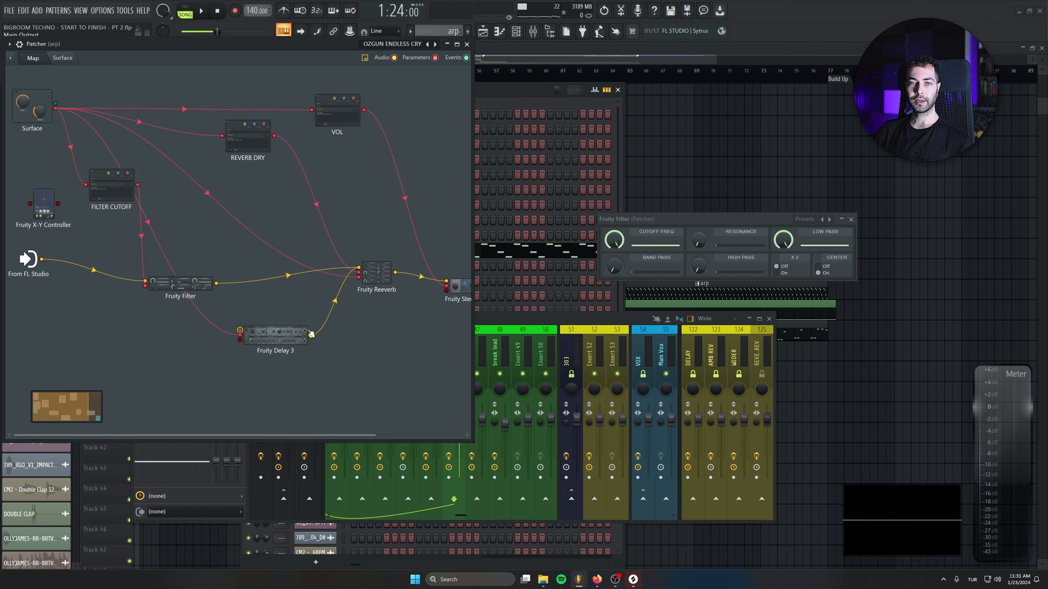
Create an automation clip for the arp Patcher's ENDLESS CRY BY OZGUN knob on Track 34, rising into bar 45
click(61, 58)
right_click(129, 129)
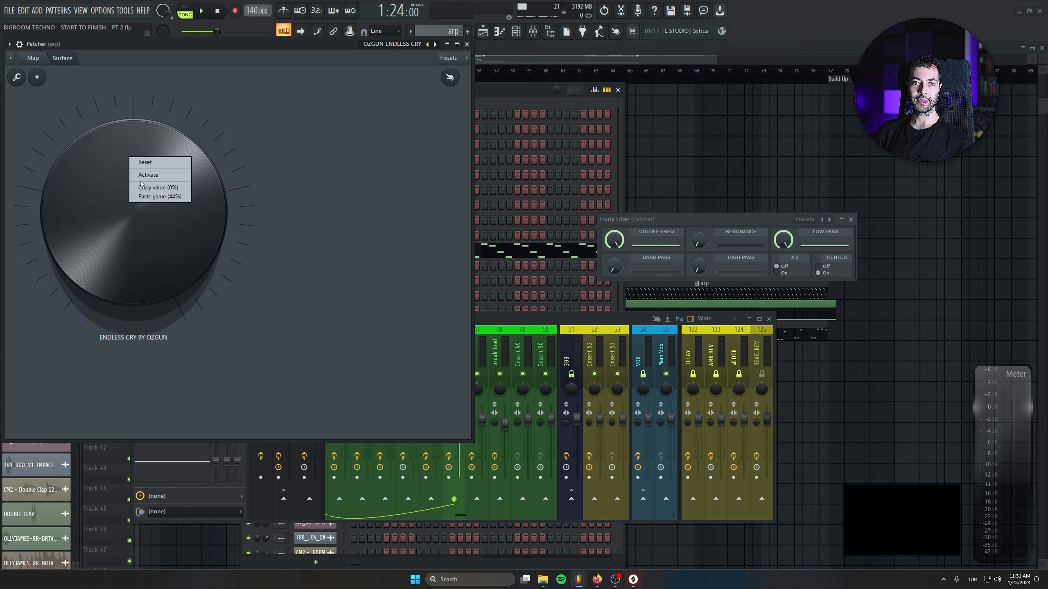
key(Escape)
right_click(132, 163)
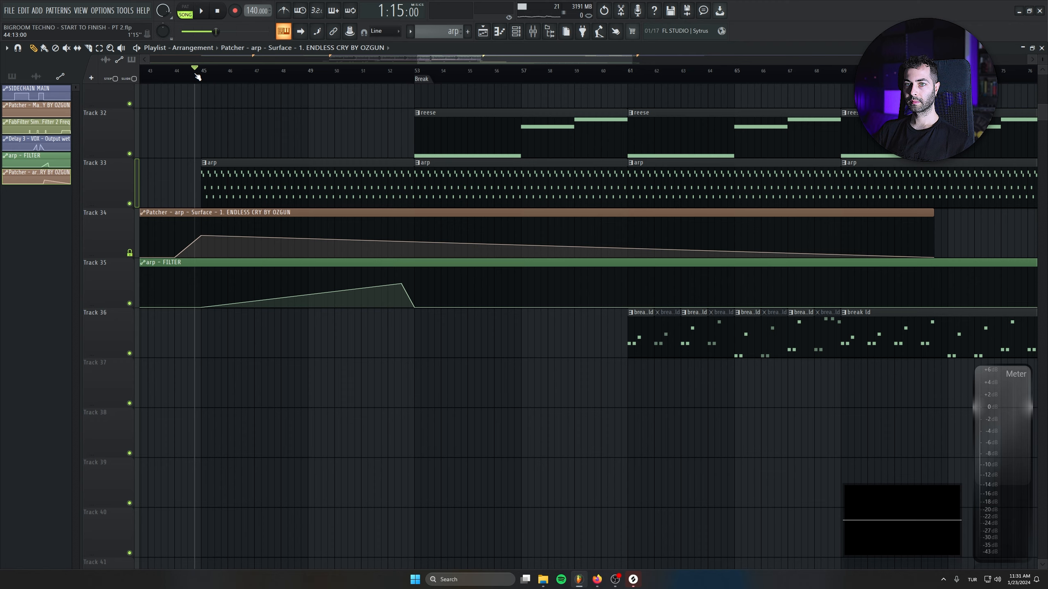
During playback, shape the arp's ENDLESS CRY automation with low peaks at bars 45 and 53 and zero points at bars 49 and 61
key(space)
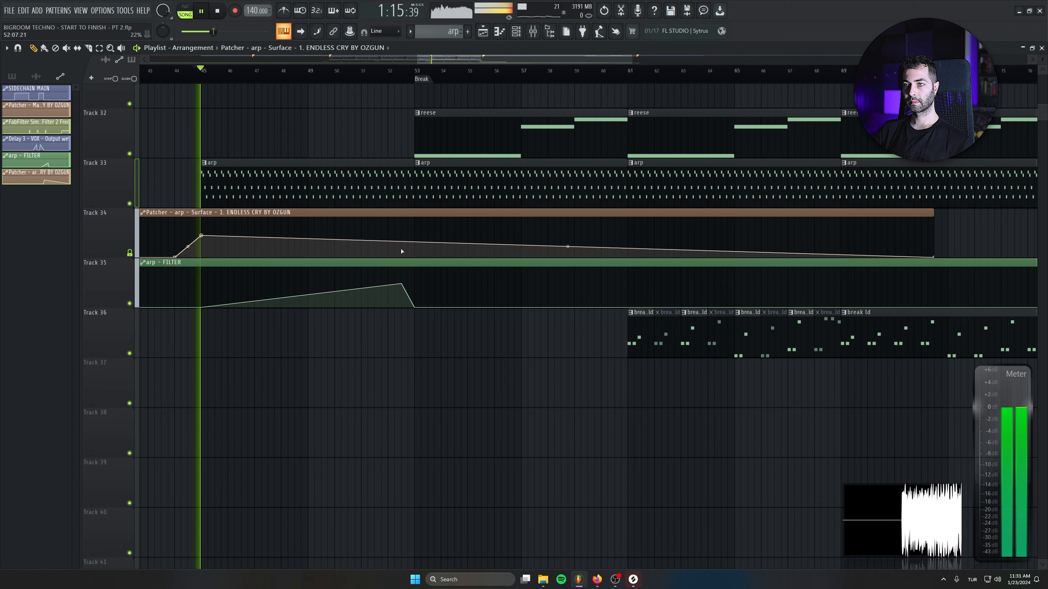
right_click(414, 255)
drag(202, 236, 203, 240)
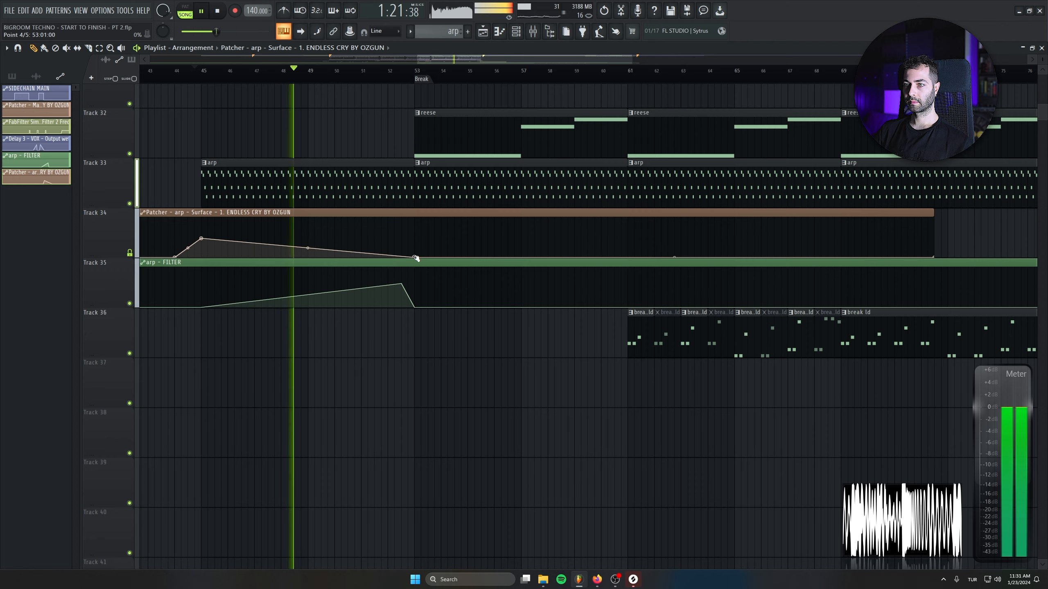
right_click(308, 257)
drag(415, 256, 416, 243)
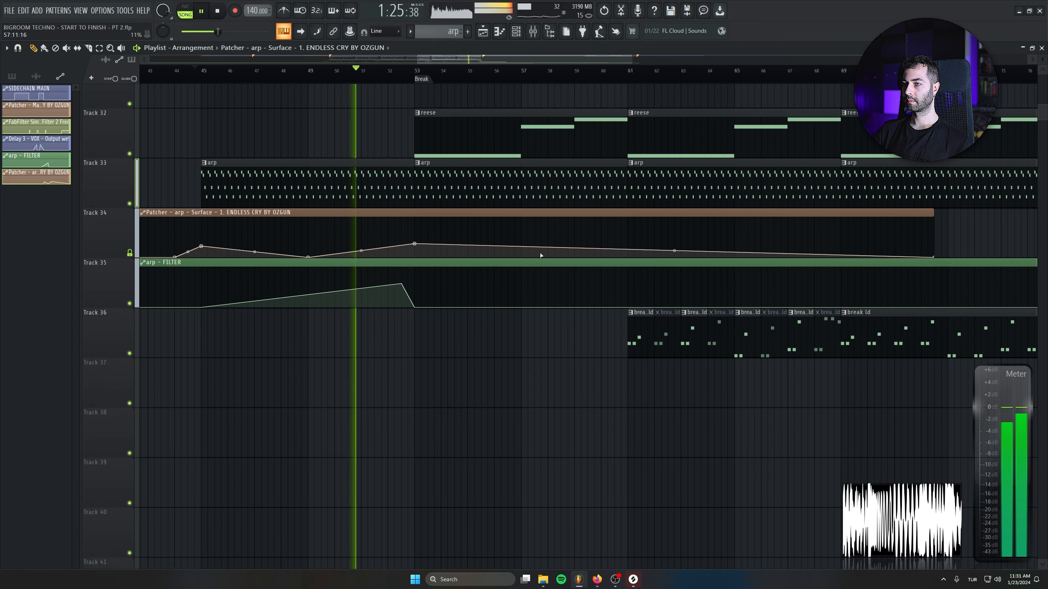
right_click(628, 257)
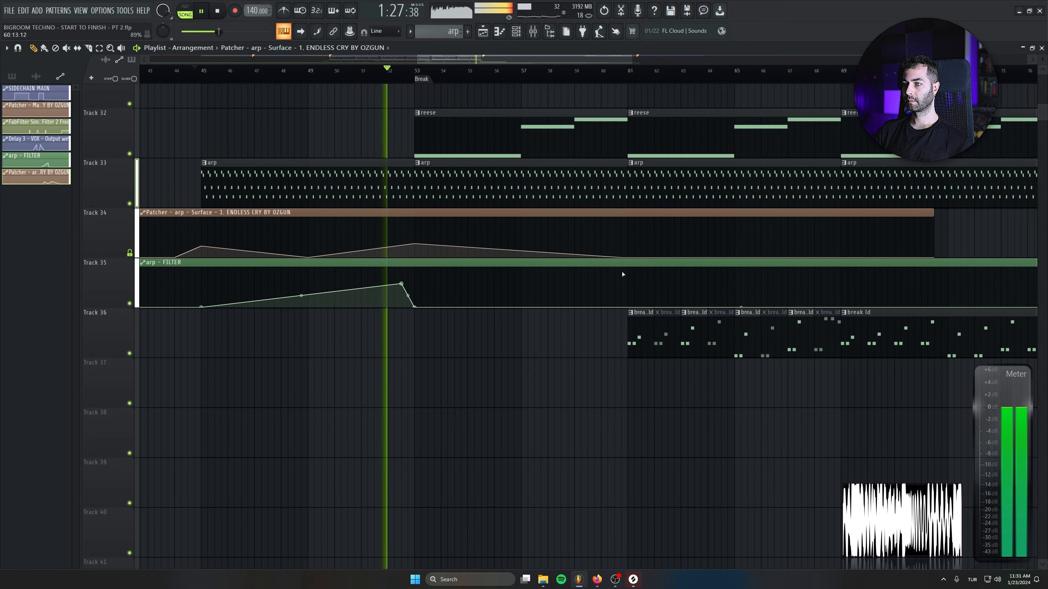
drag(615, 282, 493, 344)
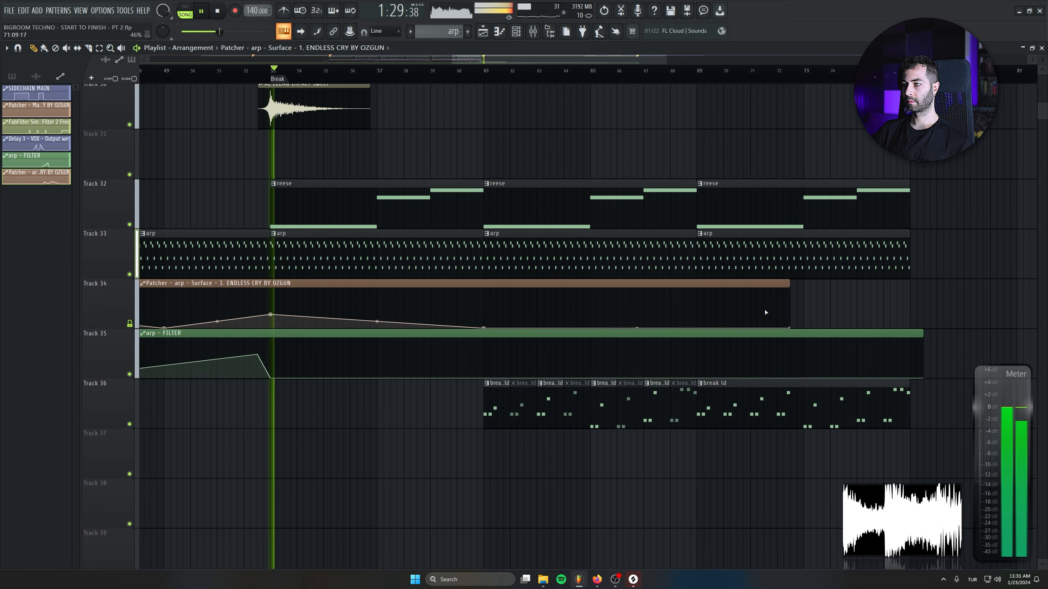
Extend the arp's ENDLESS CRY automation clip to end at bar 77
drag(787, 283, 909, 283)
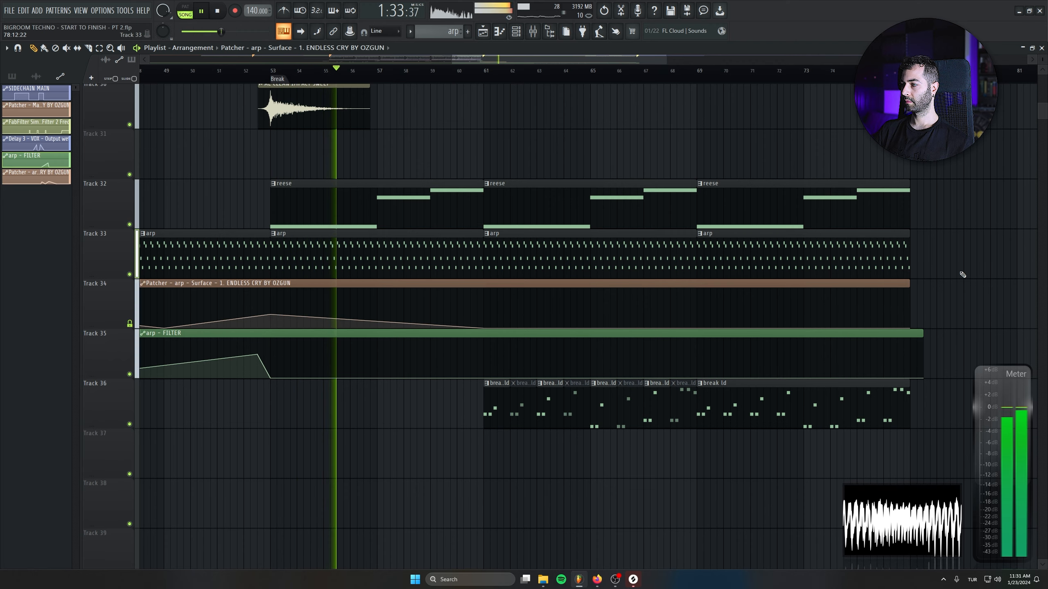
scroll(259, 211, down, 2)
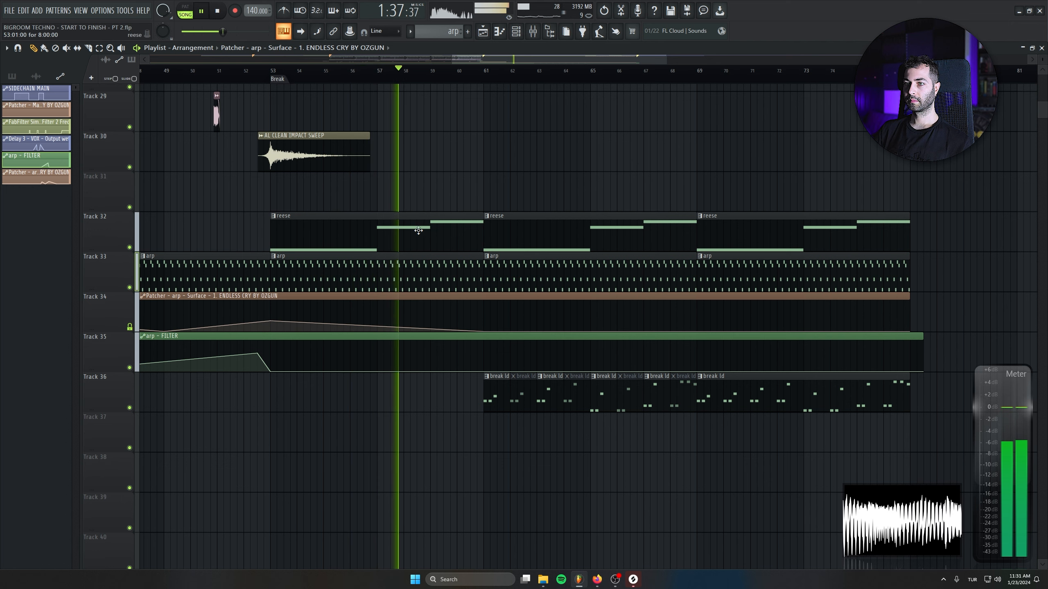
key(space)
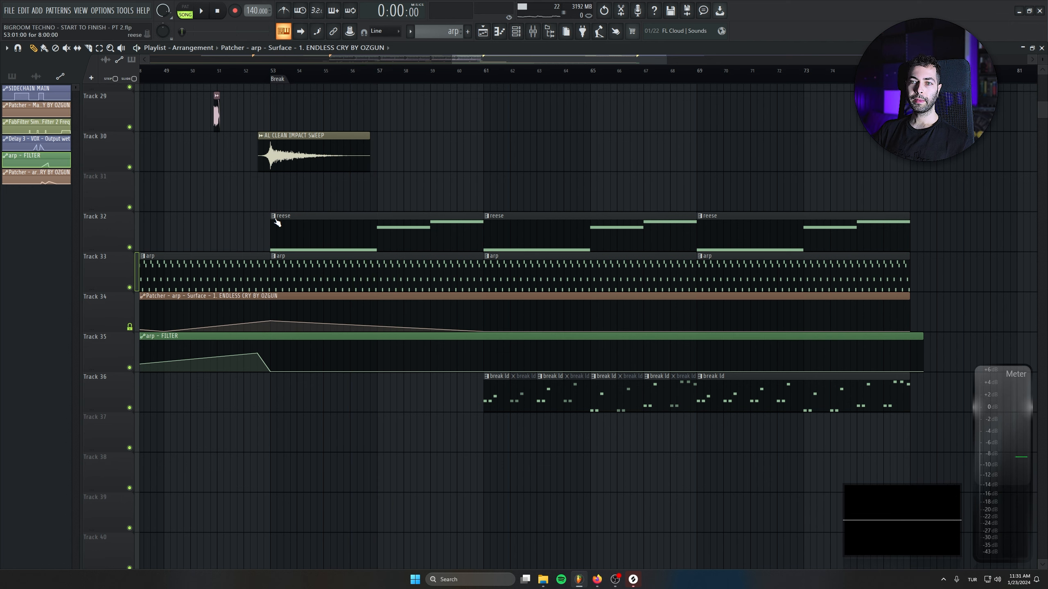
Make the reese clip at bar 53 a unique pattern and reduce it to a single D#4 note held for eight bars
click(273, 216)
click(294, 300)
double_click(350, 234)
scroll(351, 235, down, 3)
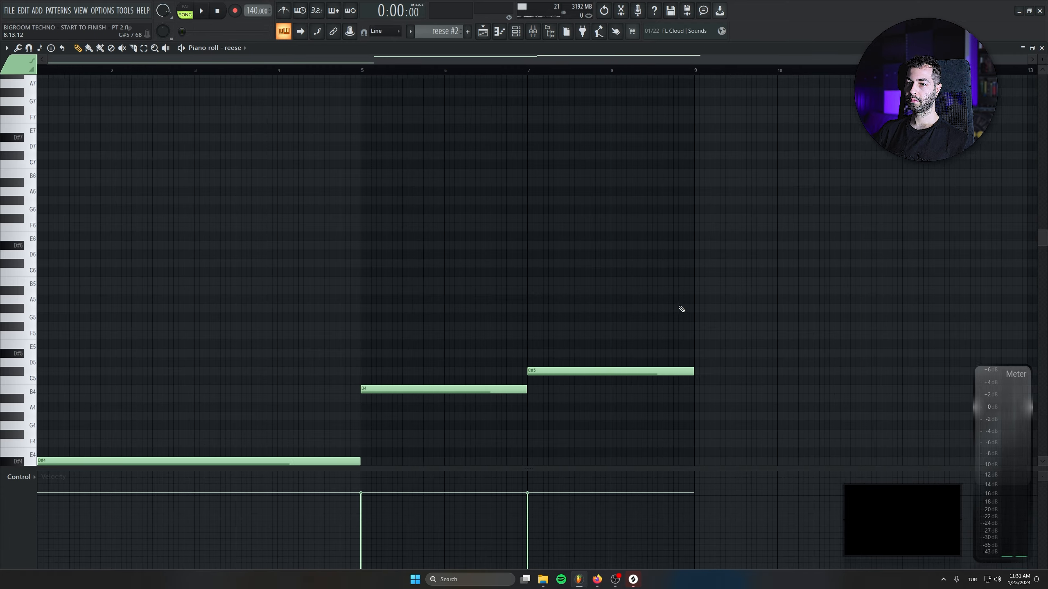
right_click(619, 370)
right_click(495, 388)
drag(456, 222, 444, 66)
drag(349, 304, 686, 318)
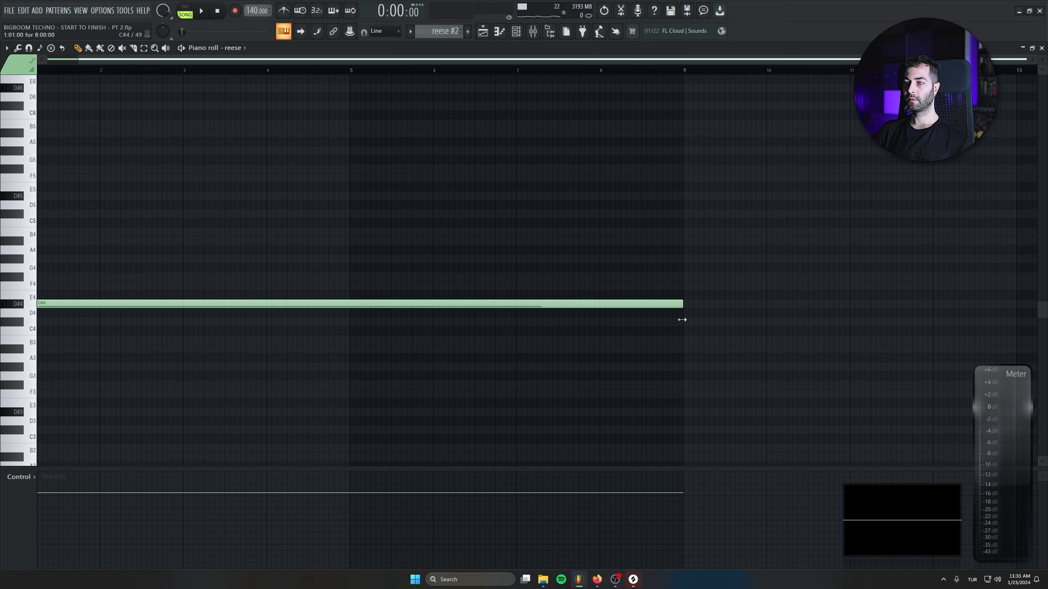
key(Escape)
Play the break opening with the simplified reese and insert an empty Track 33 below the reese track
key(space)
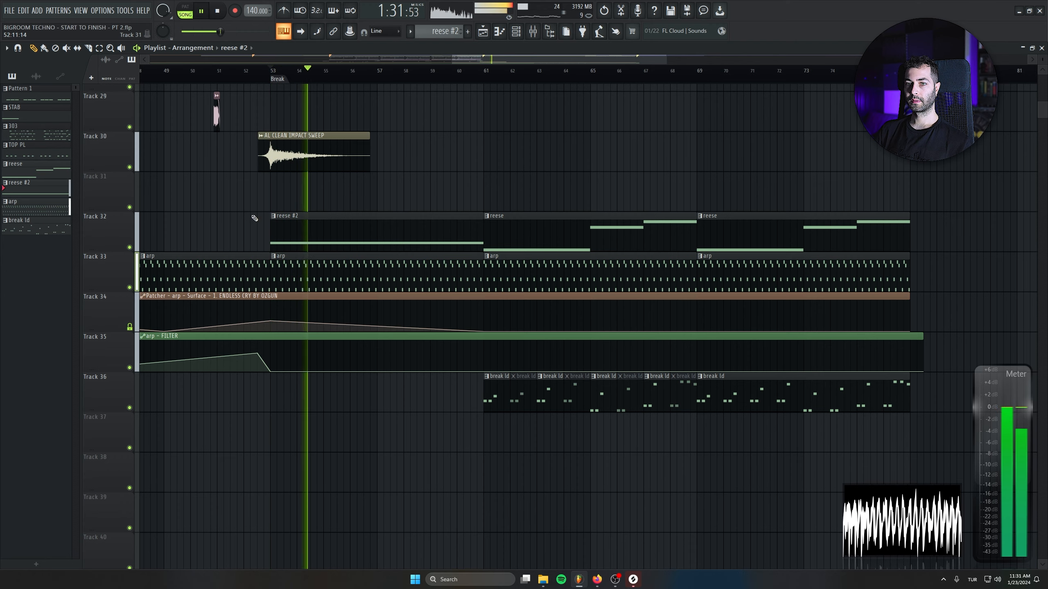
right_click(88, 253)
click(108, 445)
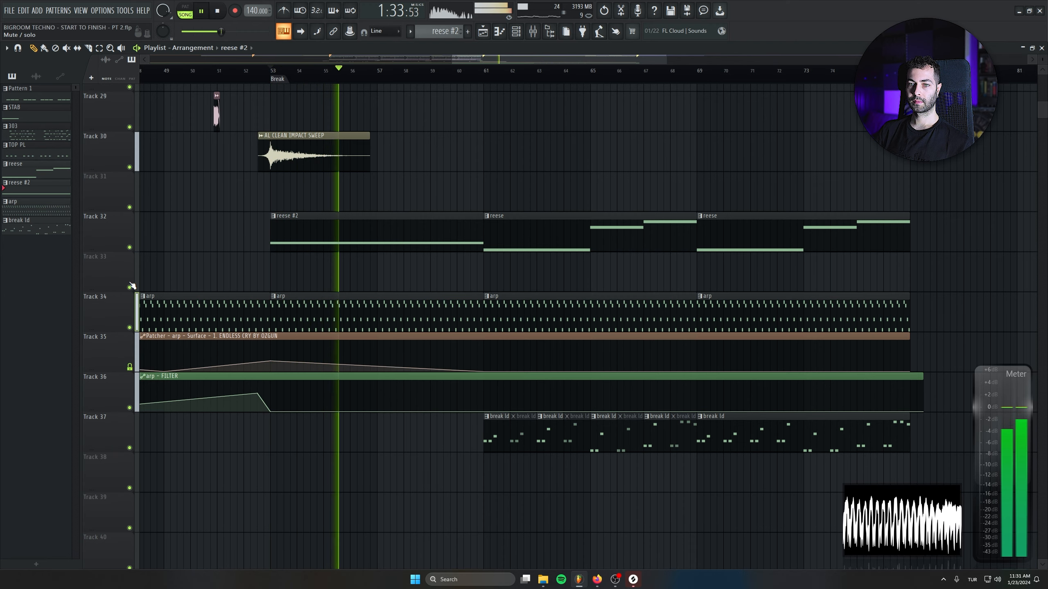
key(space)
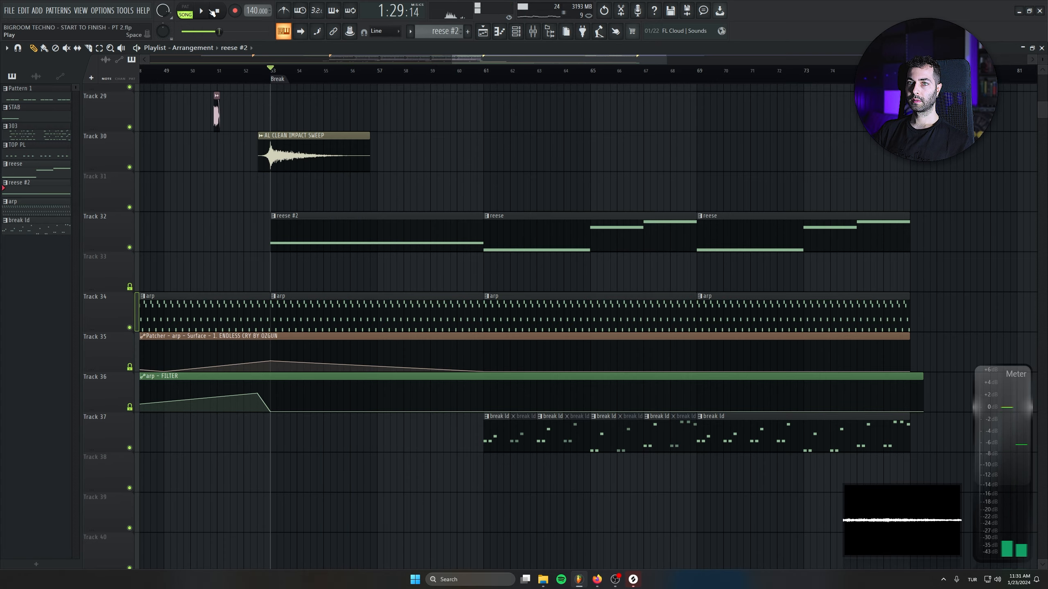
Create an automation clip for the reese channel volume and place it on Track 33 from the song start
double_click(363, 230)
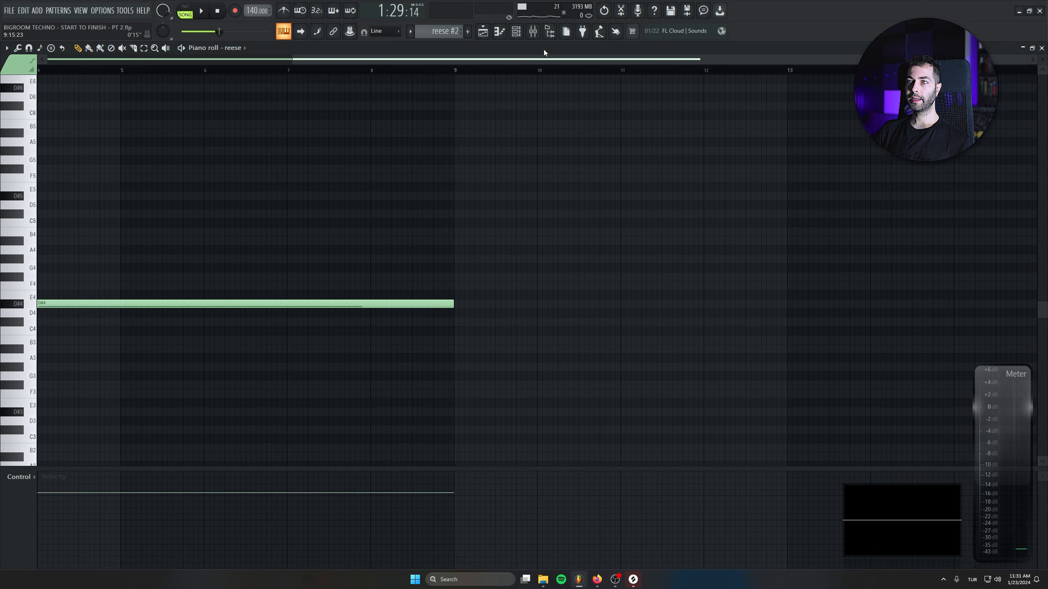
key(F6)
right_click(268, 205)
click(289, 274)
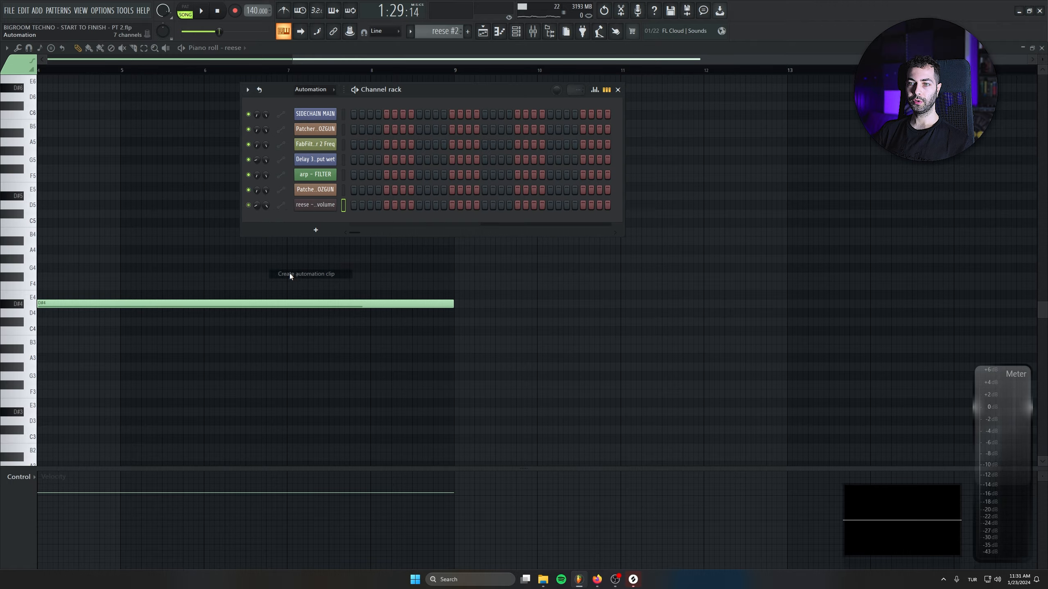
key(F6)
key(F5)
drag(370, 95, 85, 304)
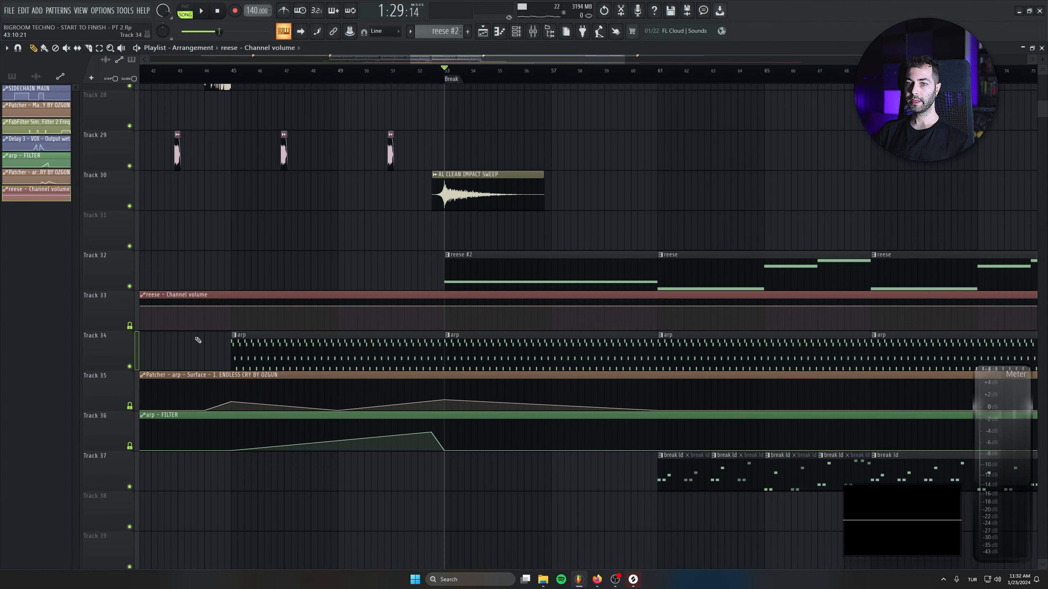
scroll(169, 326, down, 4)
drag(283, 295, 2, 296)
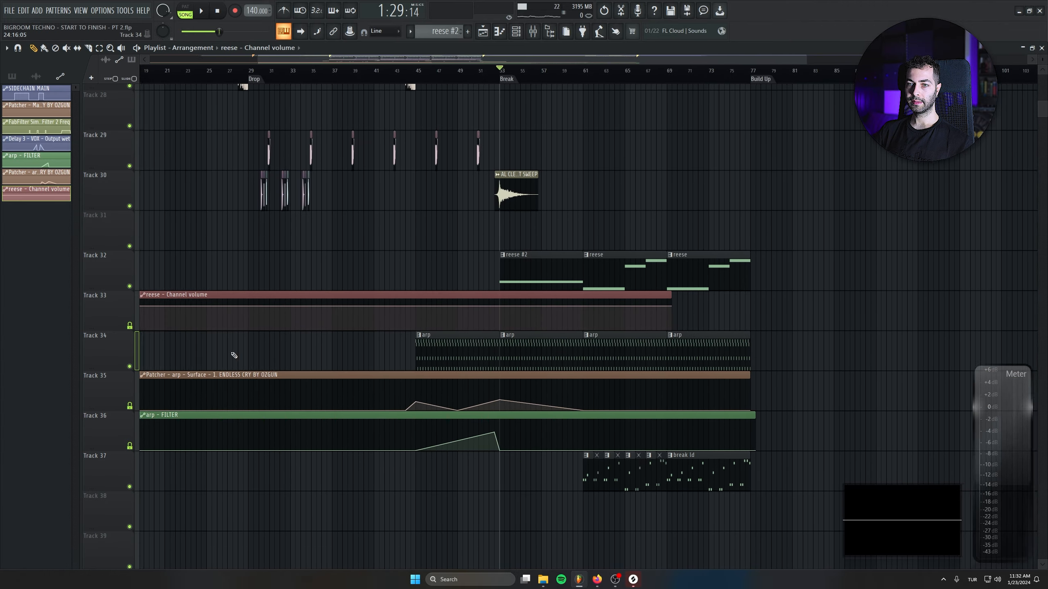
Shape the reese volume automation to hold 78% until bar 52, dip at bar 53 and return to 78% at bar 61
scroll(198, 334, down, 4)
scroll(363, 315, up, 4)
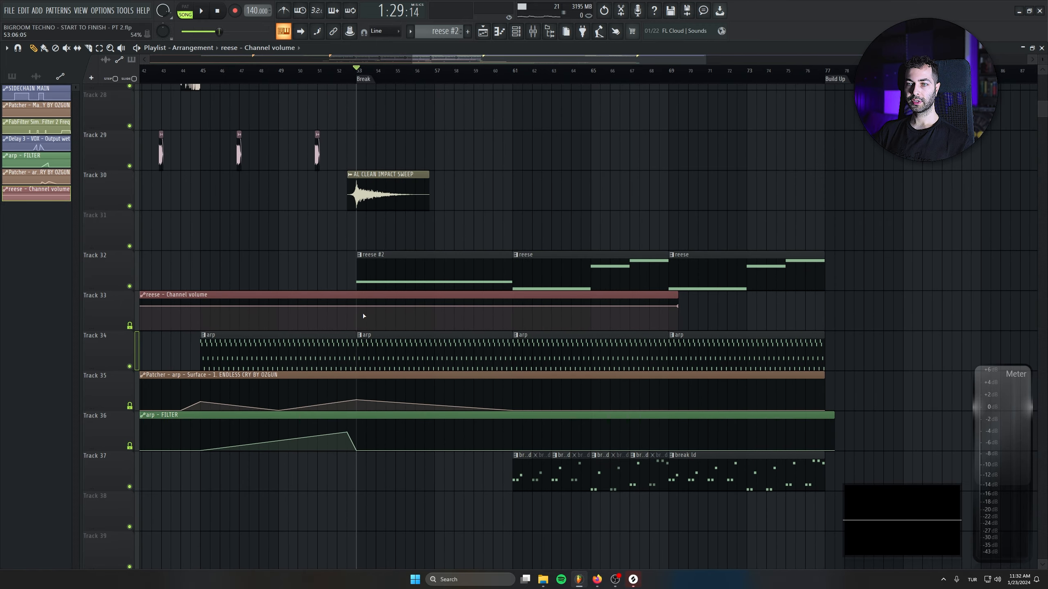
right_click(342, 306)
click(367, 465)
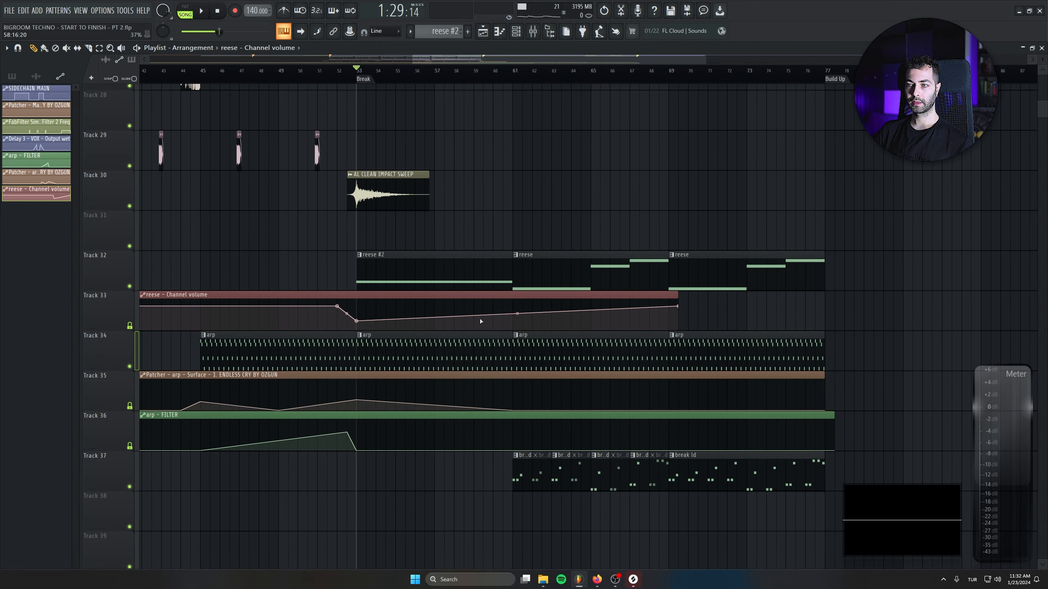
key(space)
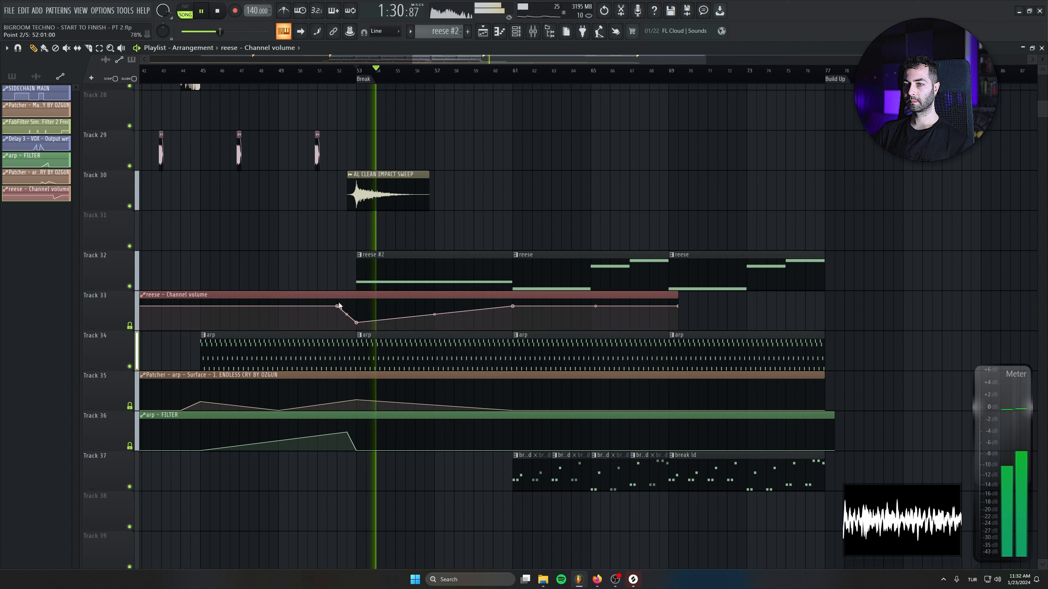
right_click(338, 305)
click(361, 457)
right_click(514, 306)
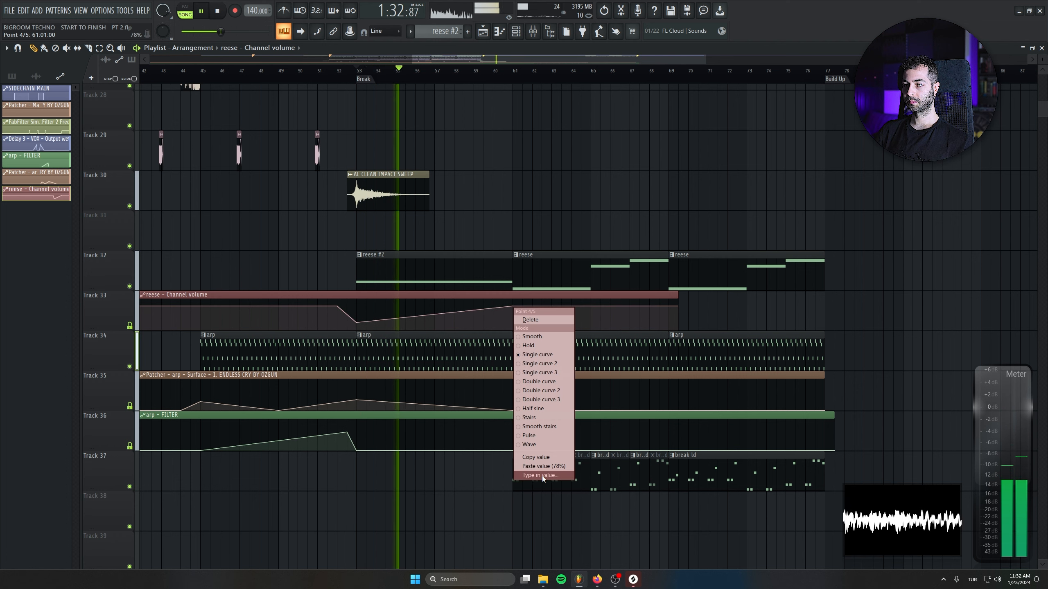
click(543, 467)
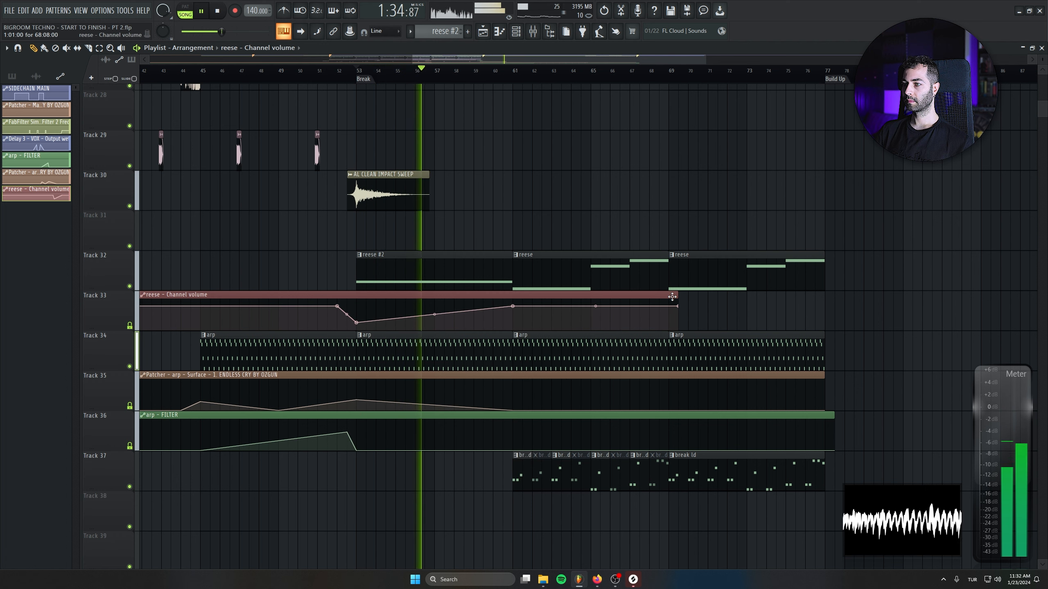
Extend the reese volume clip and its 78% end point to bar 77, and lower the bar 53 dip to 22% with a curved rise
drag(672, 297, 844, 296)
drag(678, 306, 825, 306)
right_click(825, 306)
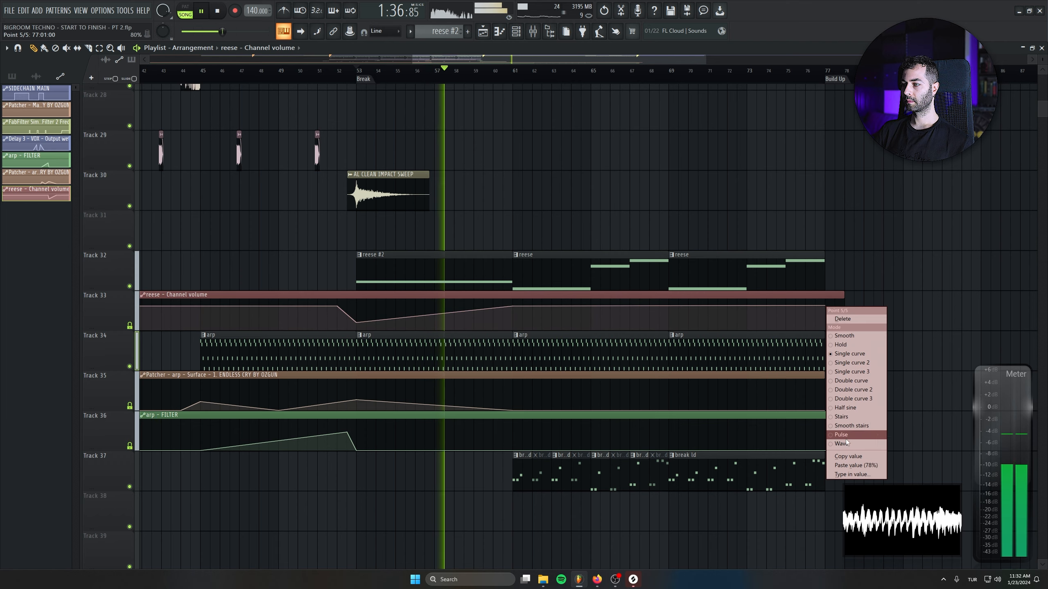
click(852, 466)
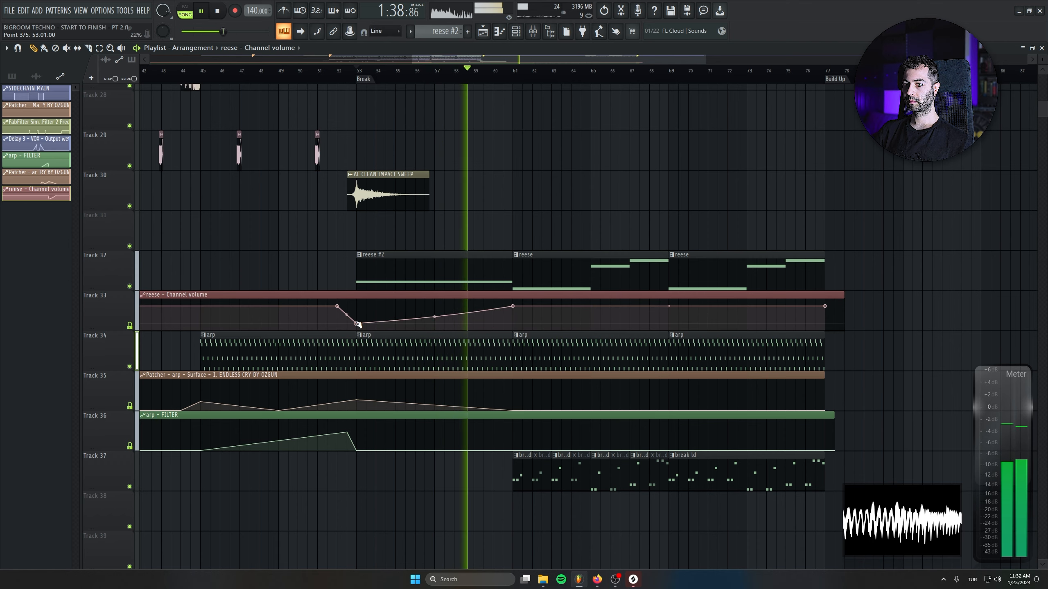
scroll(554, 334, right, 5)
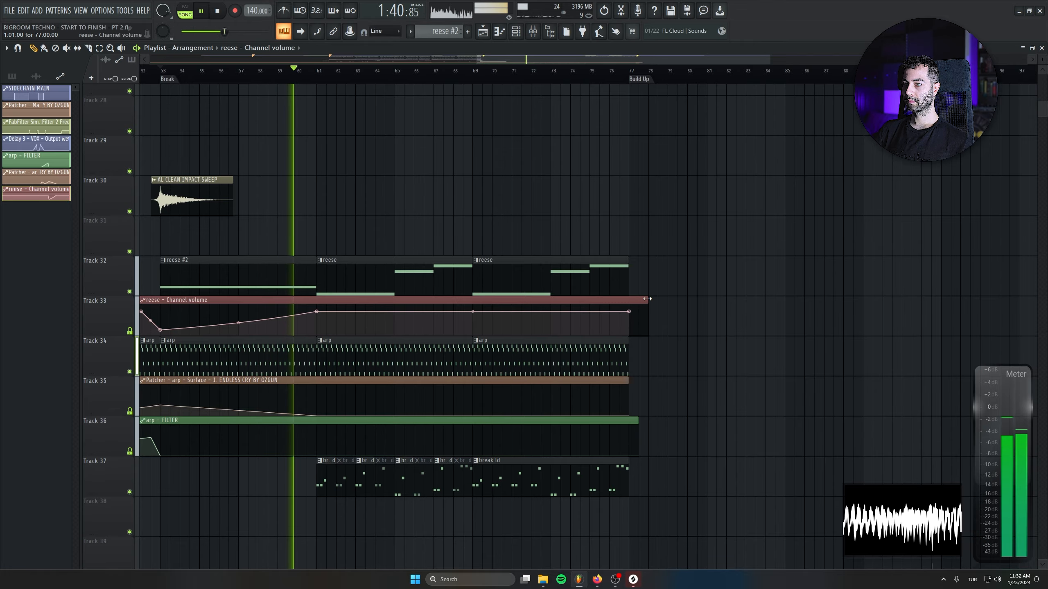
drag(647, 299, 628, 299)
scroll(818, 379, down, 3)
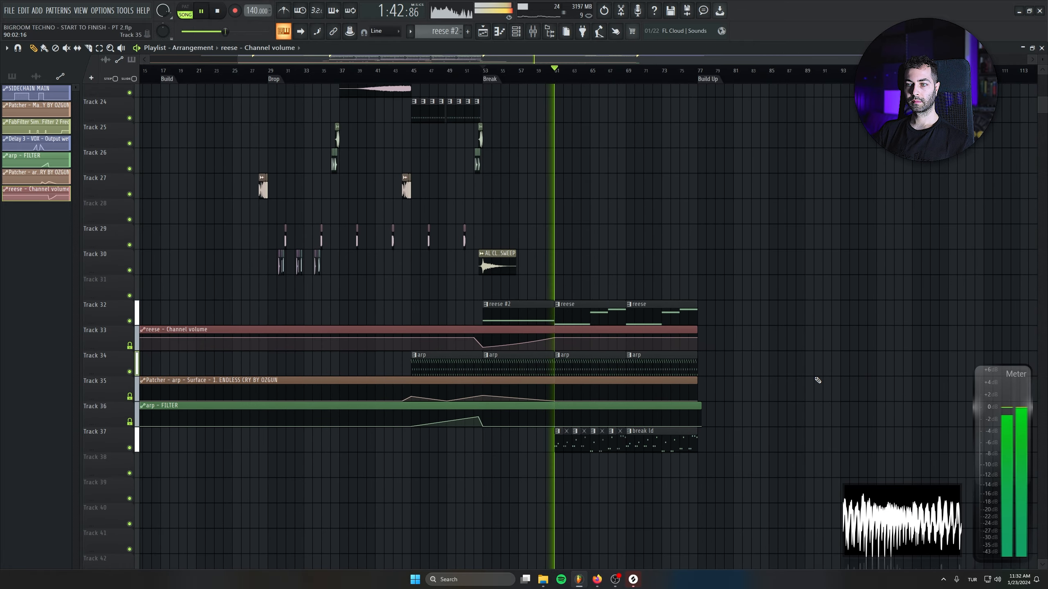
scroll(596, 481, up, 4)
drag(405, 290, 337, 167)
click(638, 418)
right_click(642, 418)
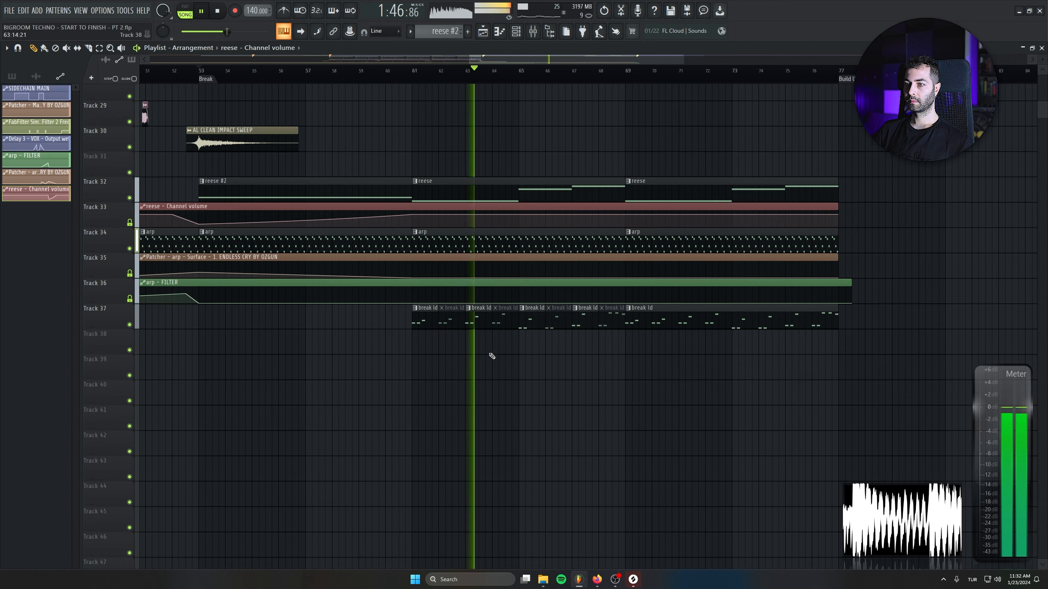
scroll(494, 367, up, 3)
click(669, 345)
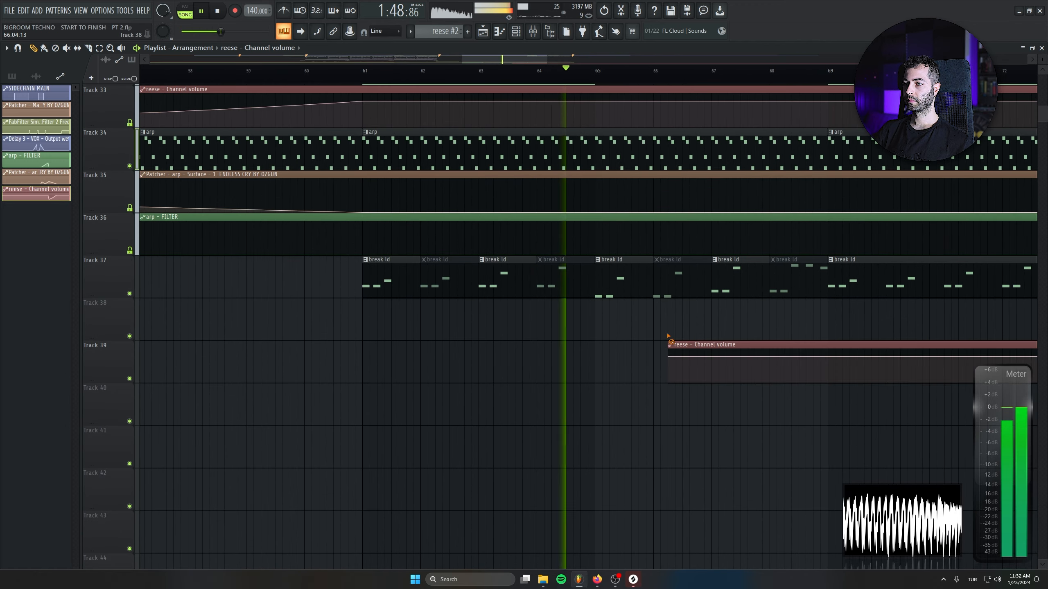
right_click(669, 345)
Select the break ld pattern during playback and open the break lead's Serum synth from its channel
click(368, 277)
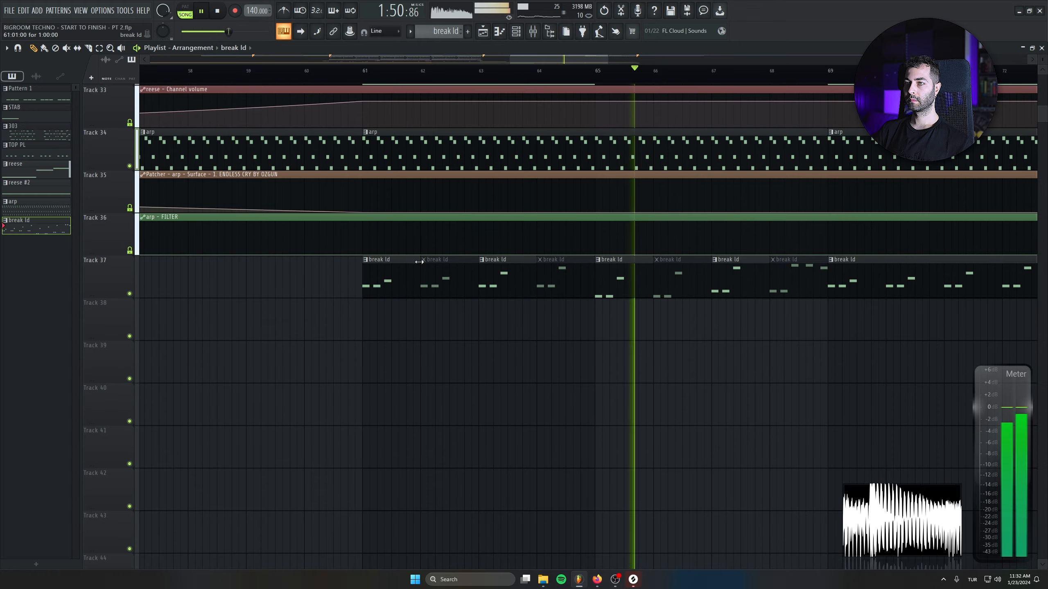
click(518, 34)
drag(545, 433, 505, 491)
scroll(493, 435, down, 3)
scroll(493, 435, down, 1)
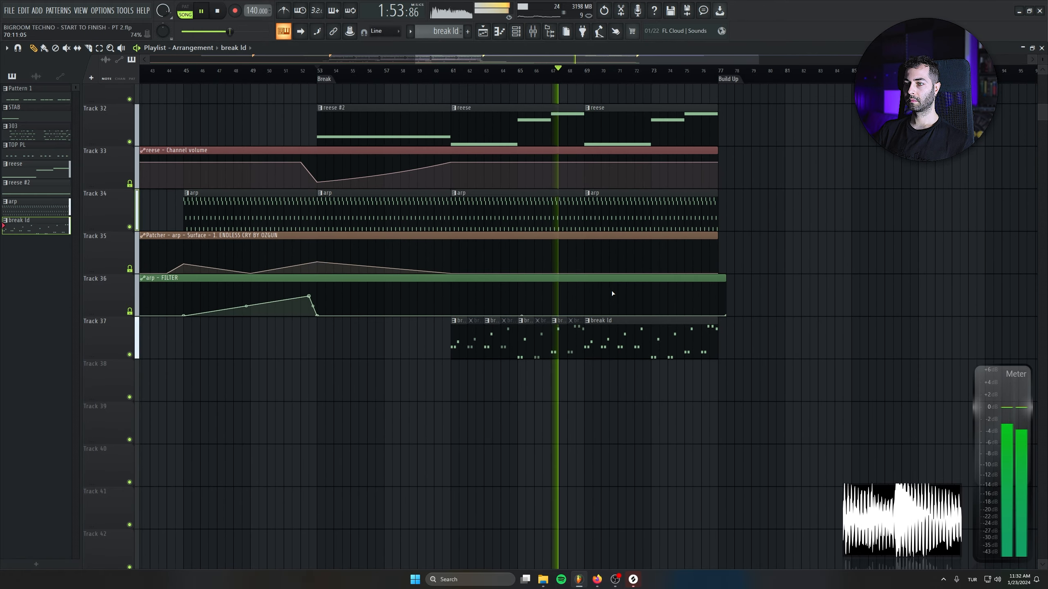
click(516, 35)
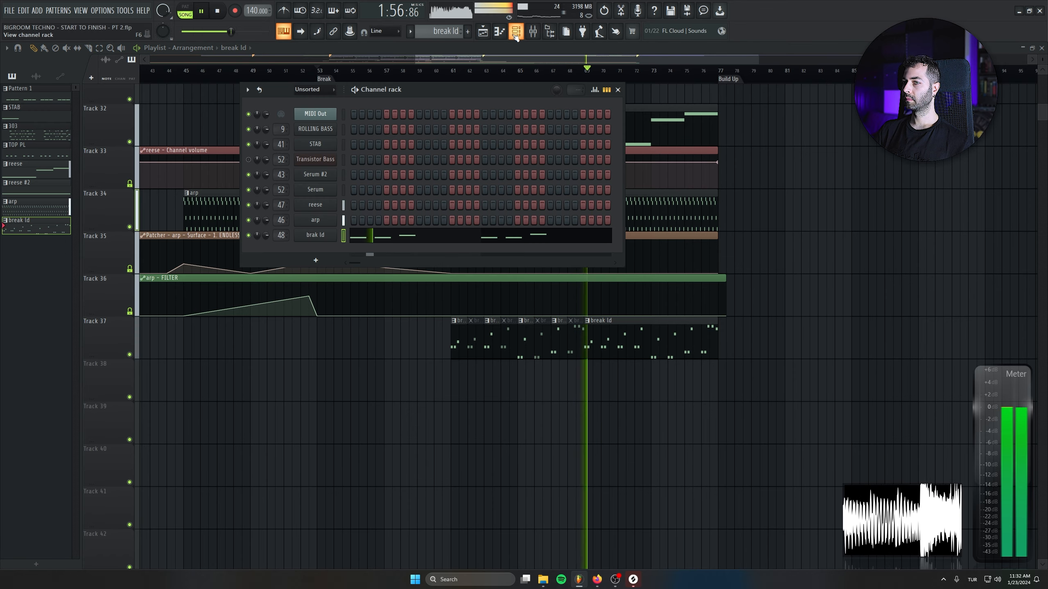
click(314, 233)
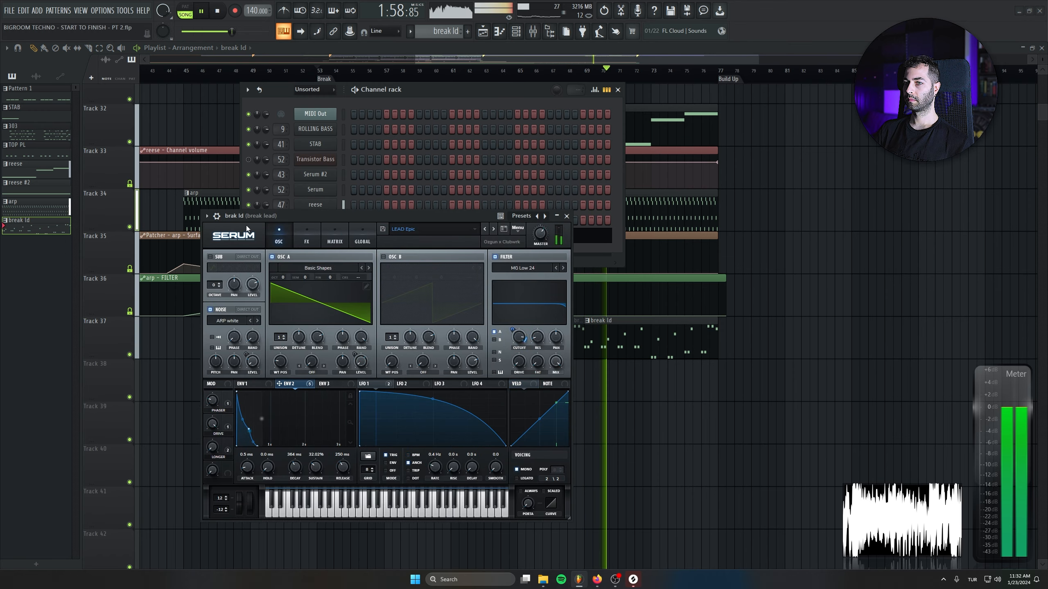
drag(370, 211, 349, 232)
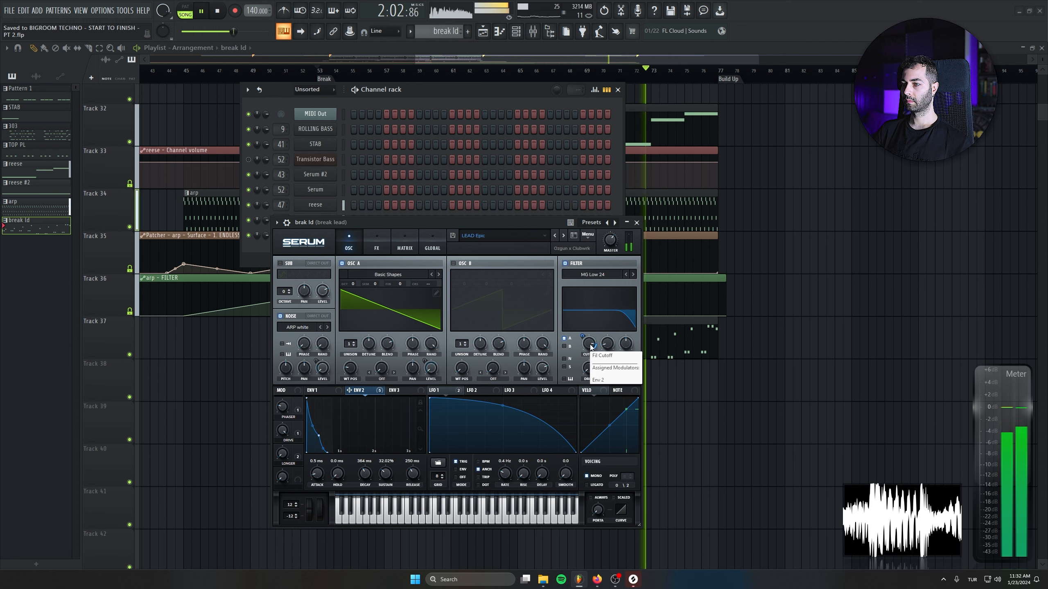
Create an automation clip for the break lead's Serum filter cutoff and place it on Track 38 from bar 53
drag(591, 347, 591, 353)
click(108, 11)
mouse_move(125, 11)
mouse_move(170, 173)
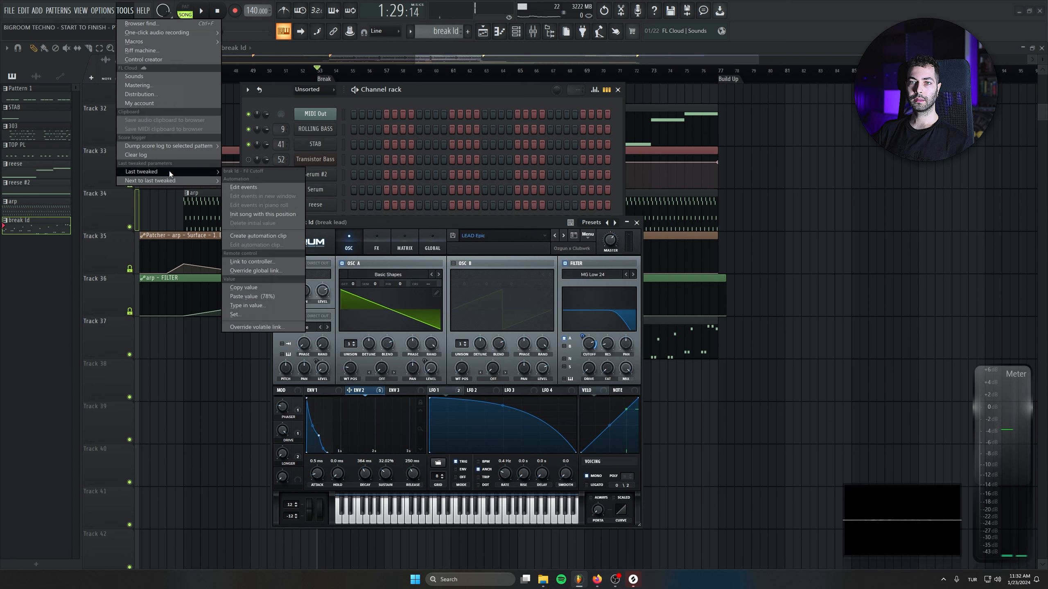
click(275, 238)
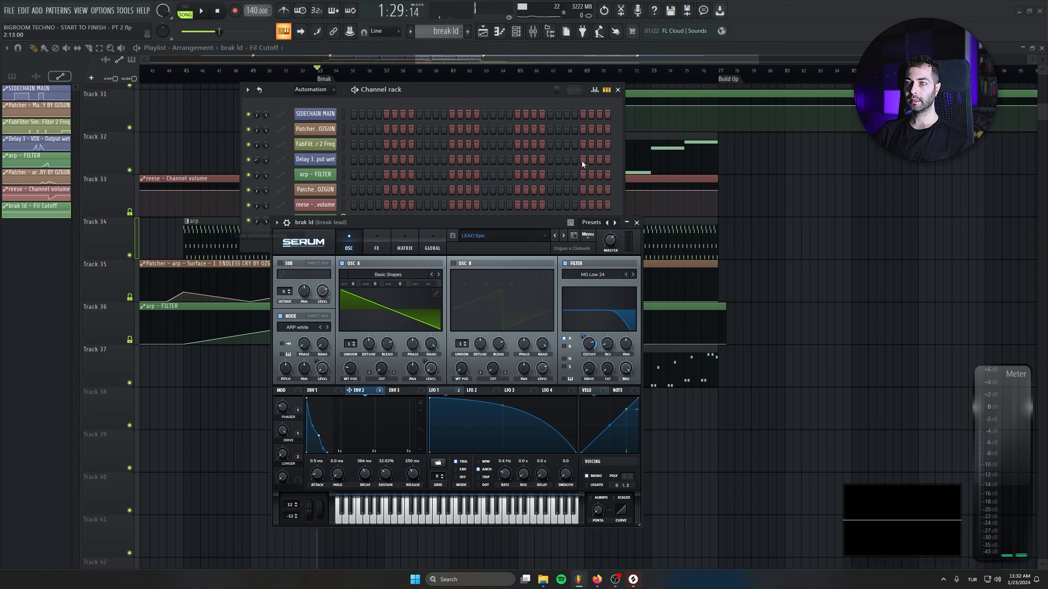
click(636, 222)
drag(508, 107, 499, 404)
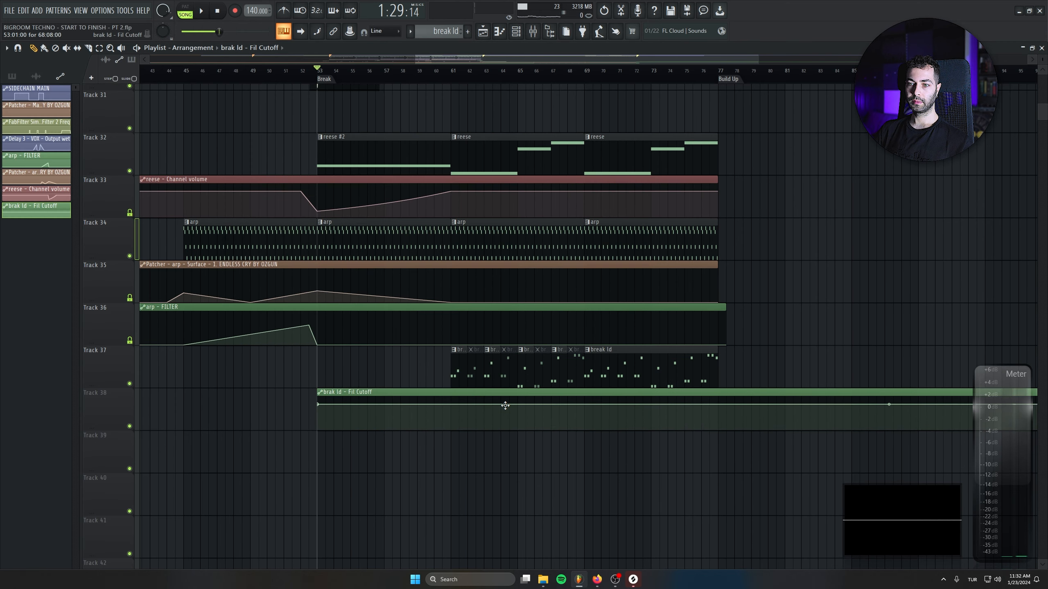
Shape the break lead's cutoff automation to hold its starting value until bar 60, then curve down to a low point at bar 61
right_click(319, 406)
click(371, 540)
scroll(470, 454, up, 4)
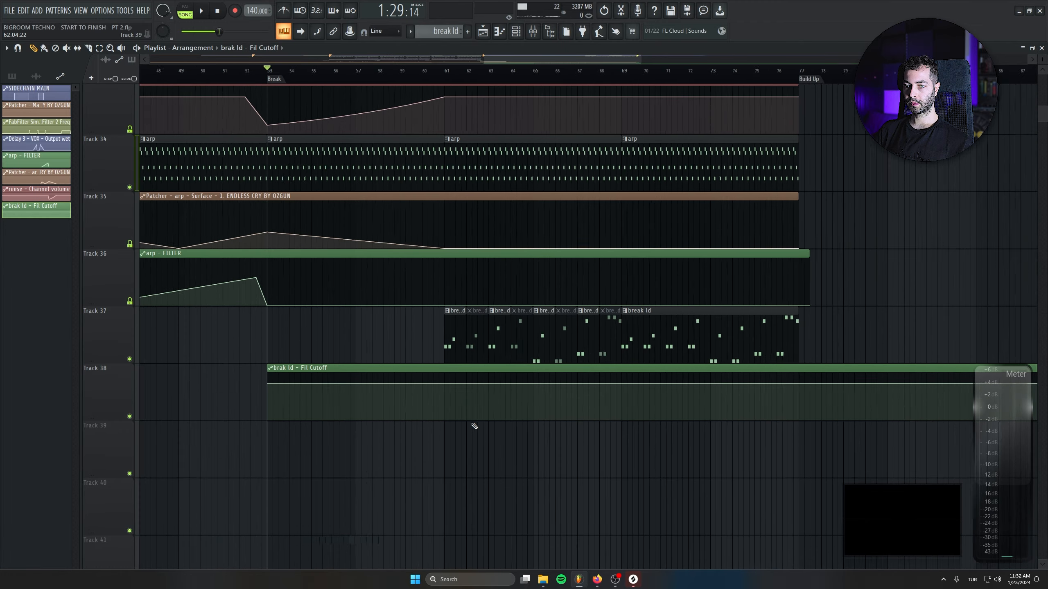
right_click(391, 385)
right_click(391, 386)
click(410, 546)
right_click(427, 408)
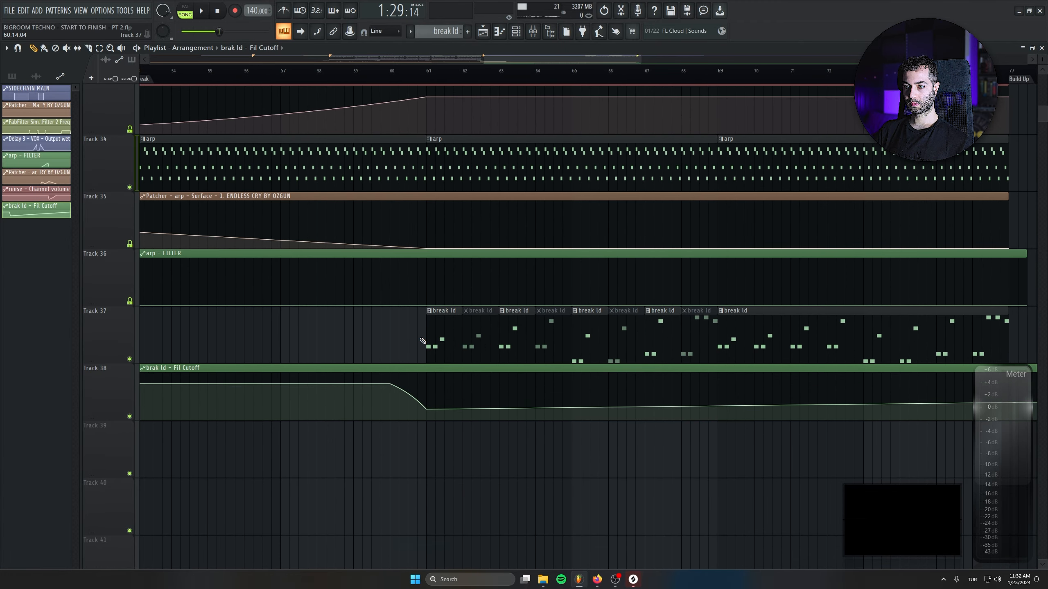
During playback, set a 77% cutoff point at bar 69 and lower the bar 61 point to 15% with a curved rise between them
scroll(395, 63, up, 1)
key(space)
click(416, 68)
right_click(735, 385)
right_click(736, 386)
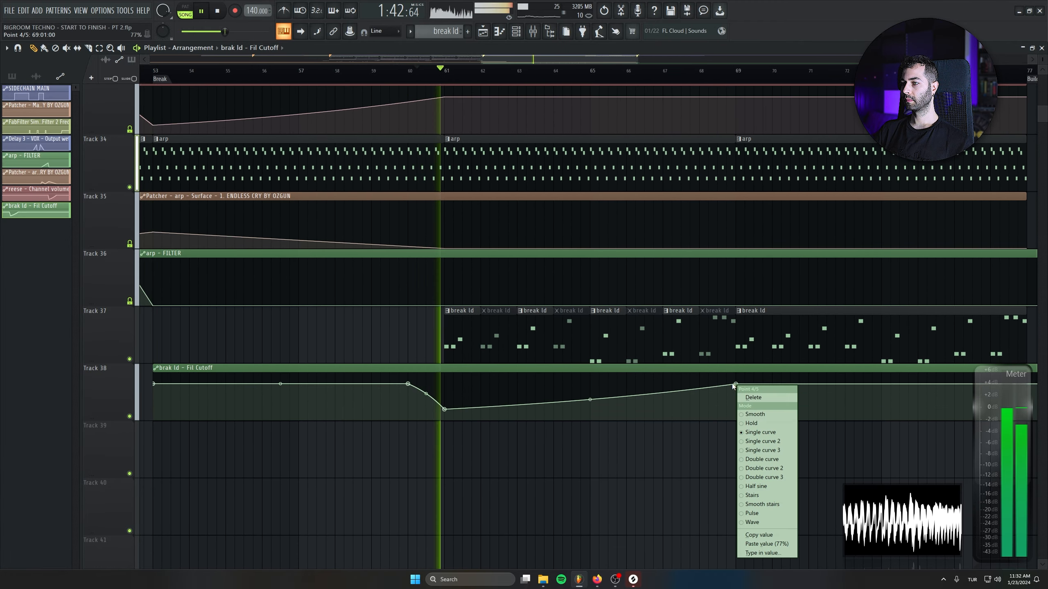
click(758, 544)
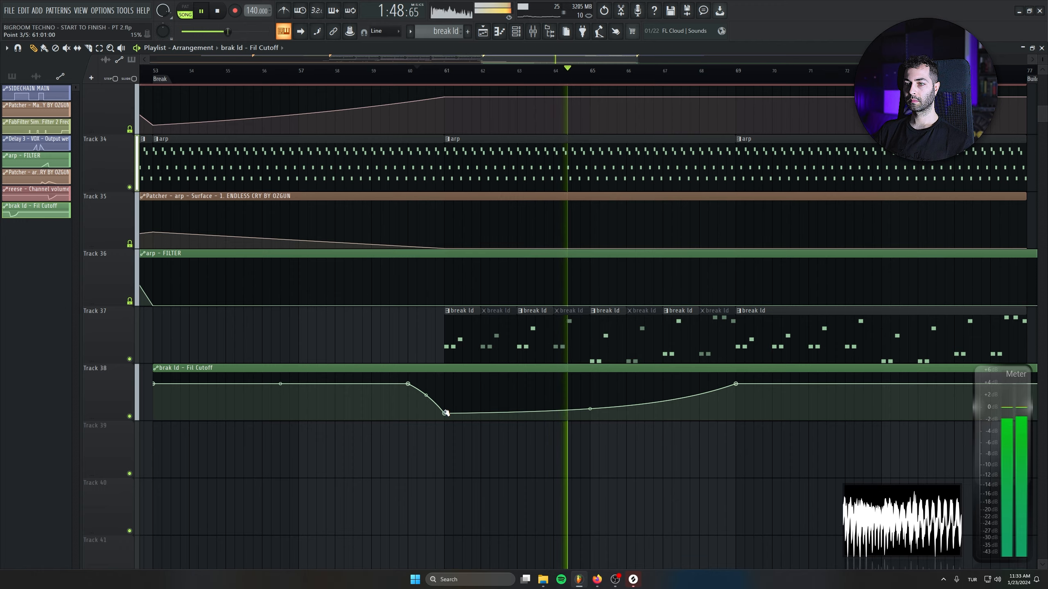
Lower the break lead cutoff automation's bar 61 point slightly further
drag(444, 412, 447, 419)
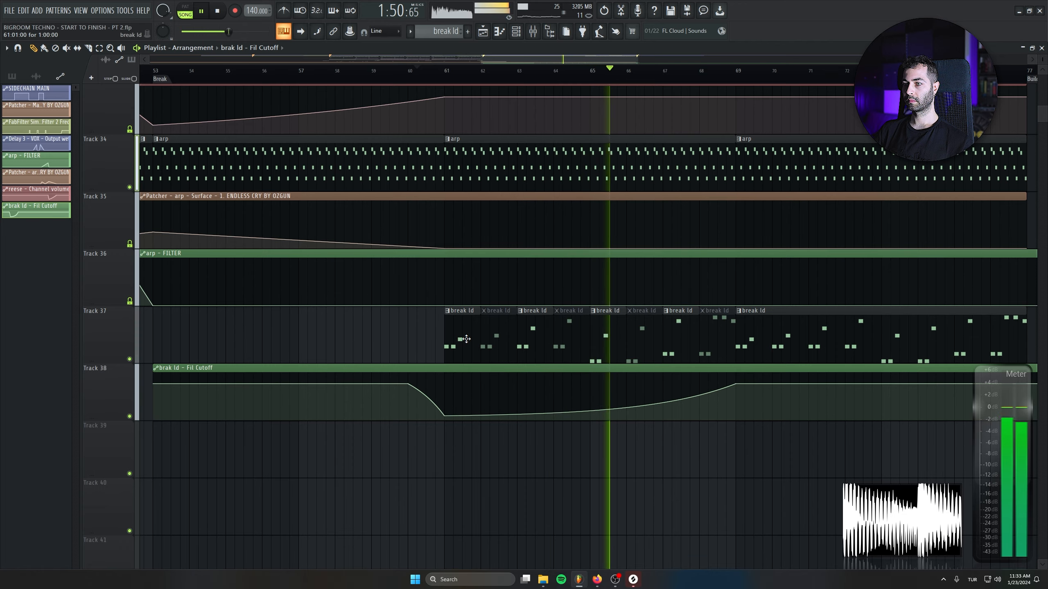
click(516, 33)
scroll(318, 92, up, 2)
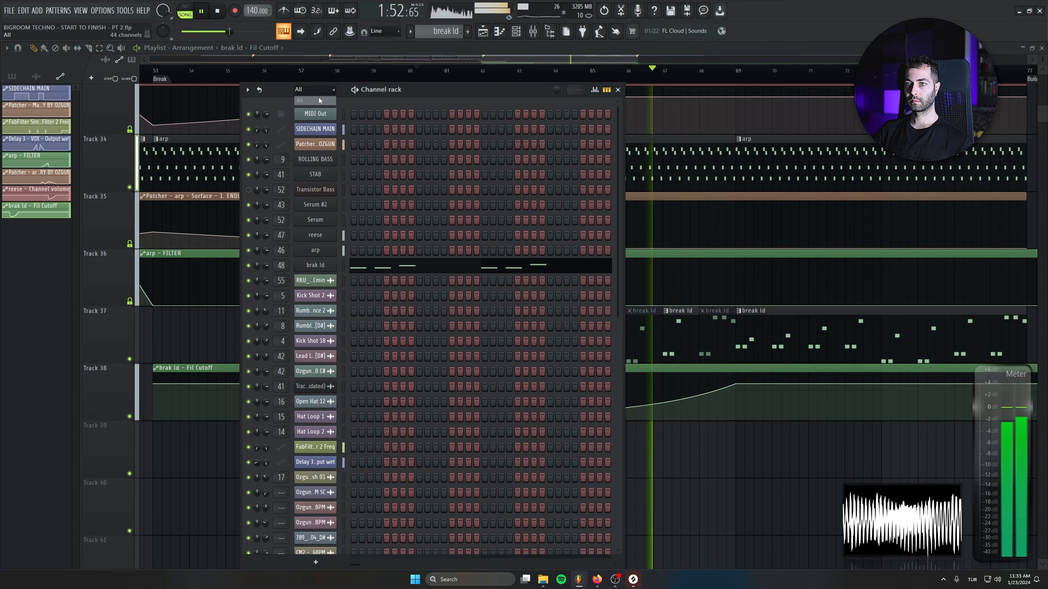
click(320, 264)
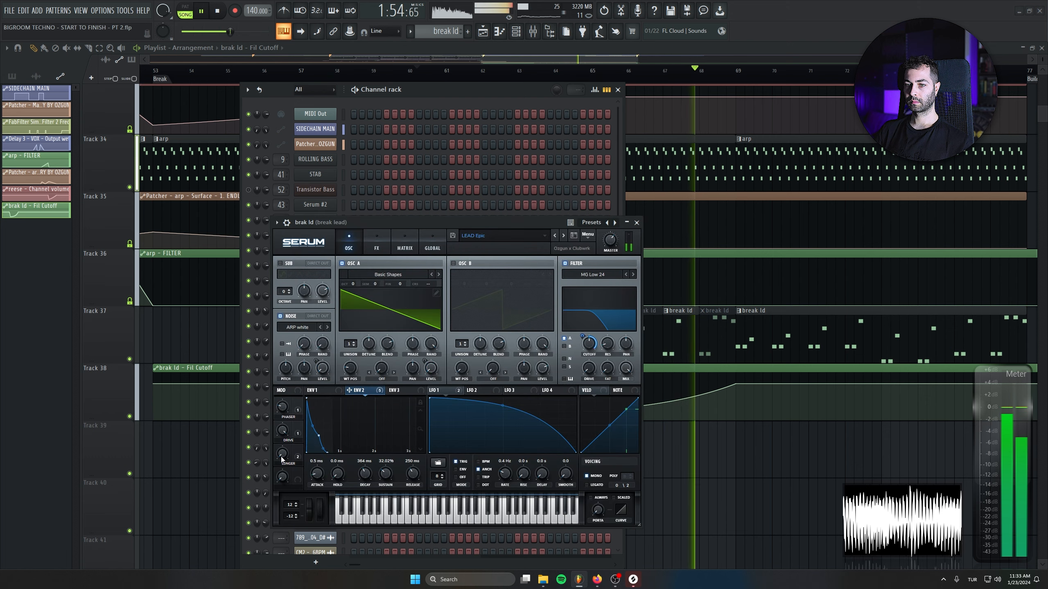
click(130, 11)
mouse_move(162, 173)
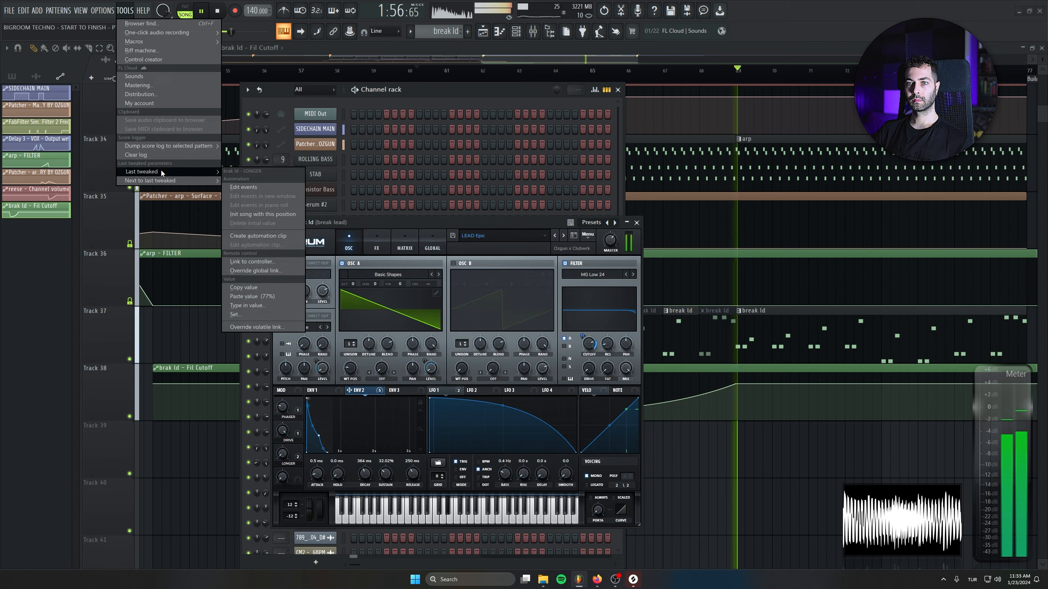
click(533, 229)
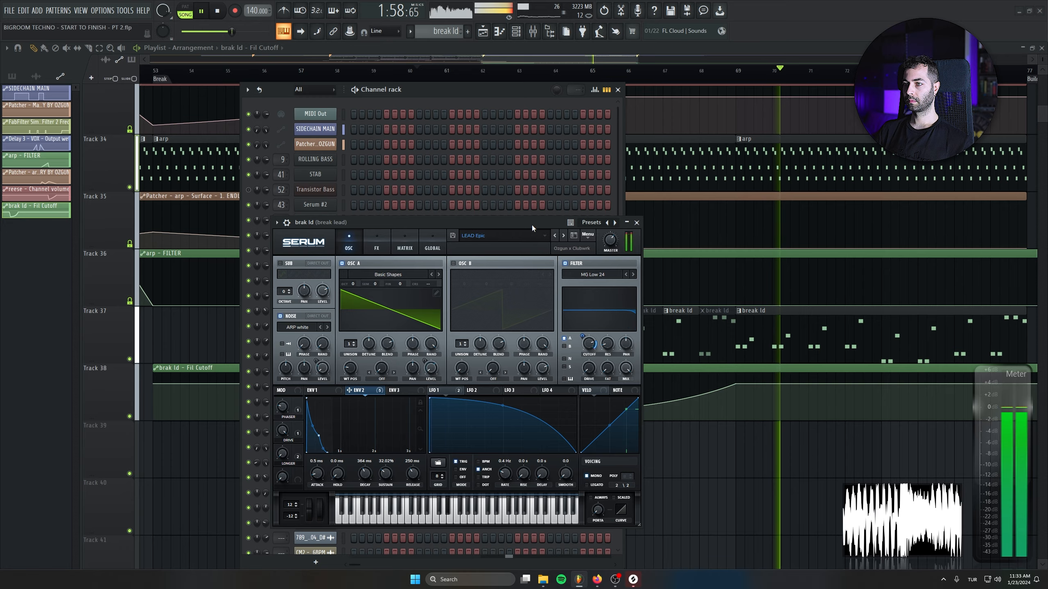
click(636, 223)
click(618, 90)
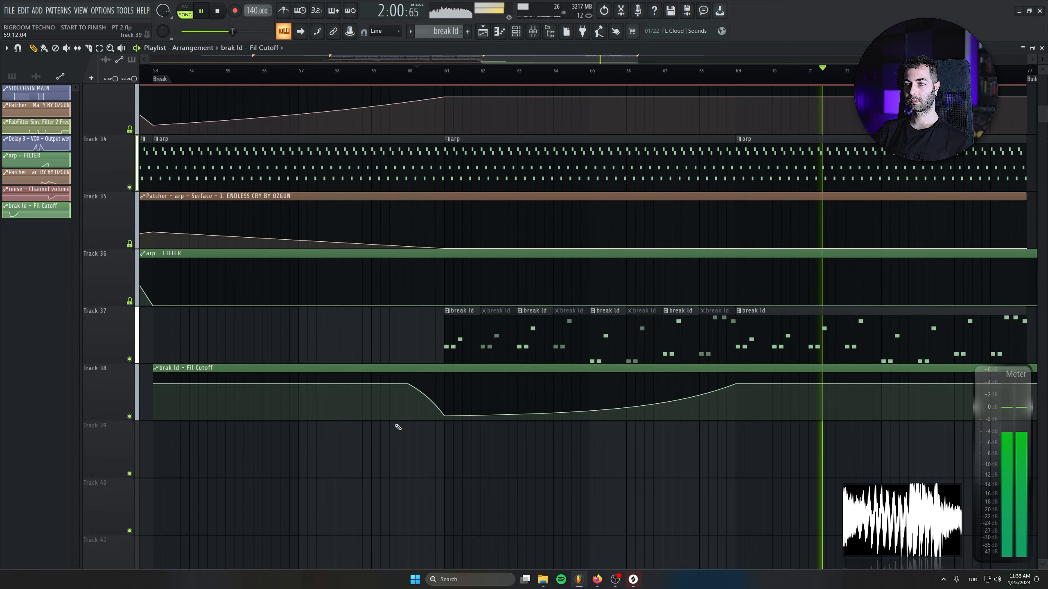
Shorten the break lead's cutoff automation clip on Track 38 to end around bar 81 and save the project
scroll(397, 408, down, 4)
scroll(511, 405, down, 2)
scroll(920, 402, down, 1)
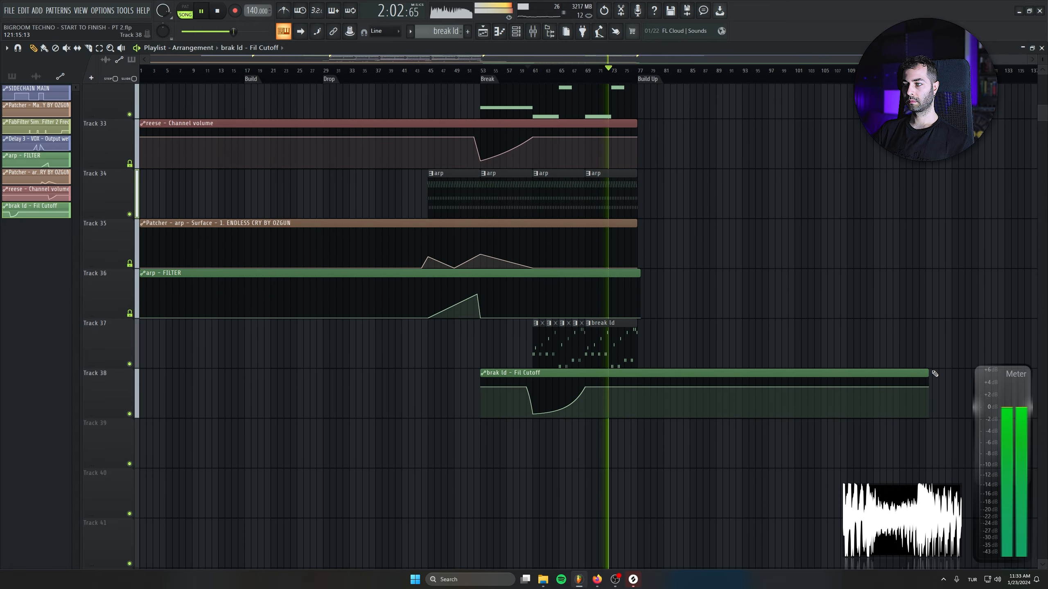
drag(928, 370, 662, 372)
scroll(677, 333, up, 3)
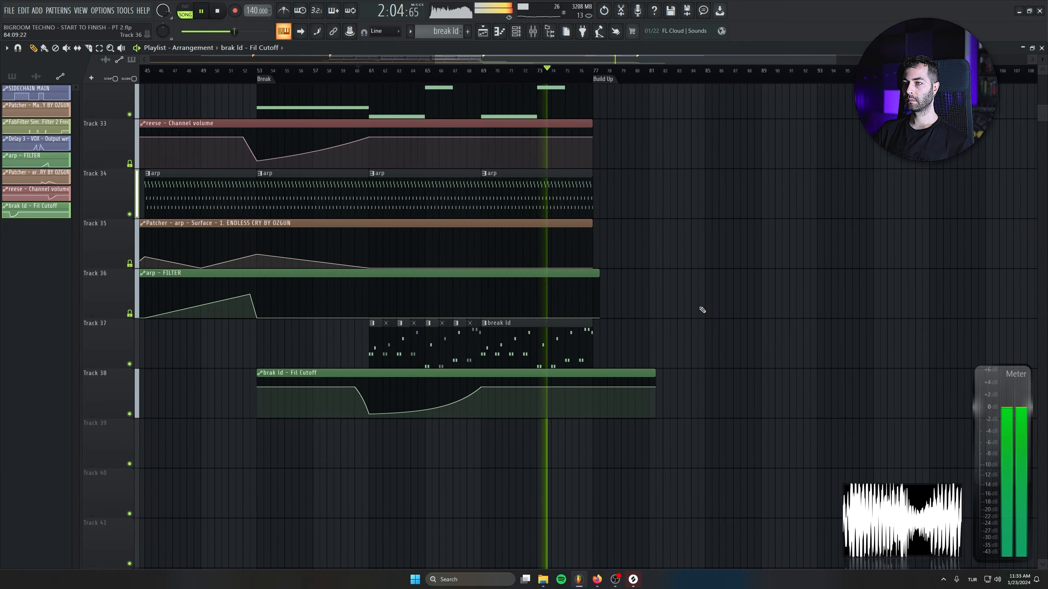
scroll(708, 306, down, 1)
click(758, 294)
right_click(760, 298)
scroll(718, 272, up, 2)
key(ctrl+s)
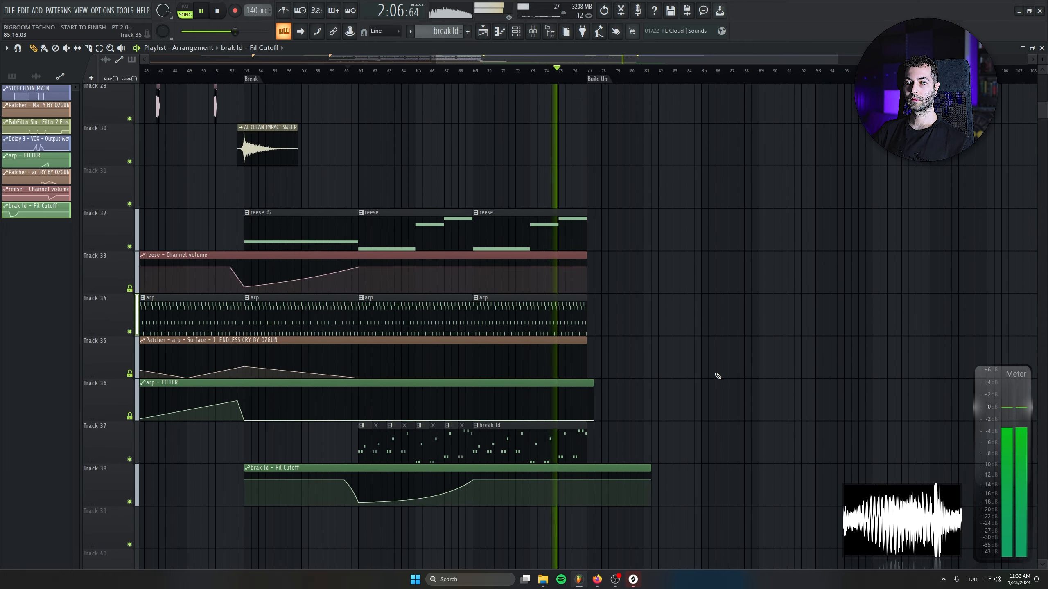
scroll(719, 374, down, 1)
click(742, 330)
right_click(744, 329)
scroll(701, 409, up, 3)
scroll(698, 421, down, 4)
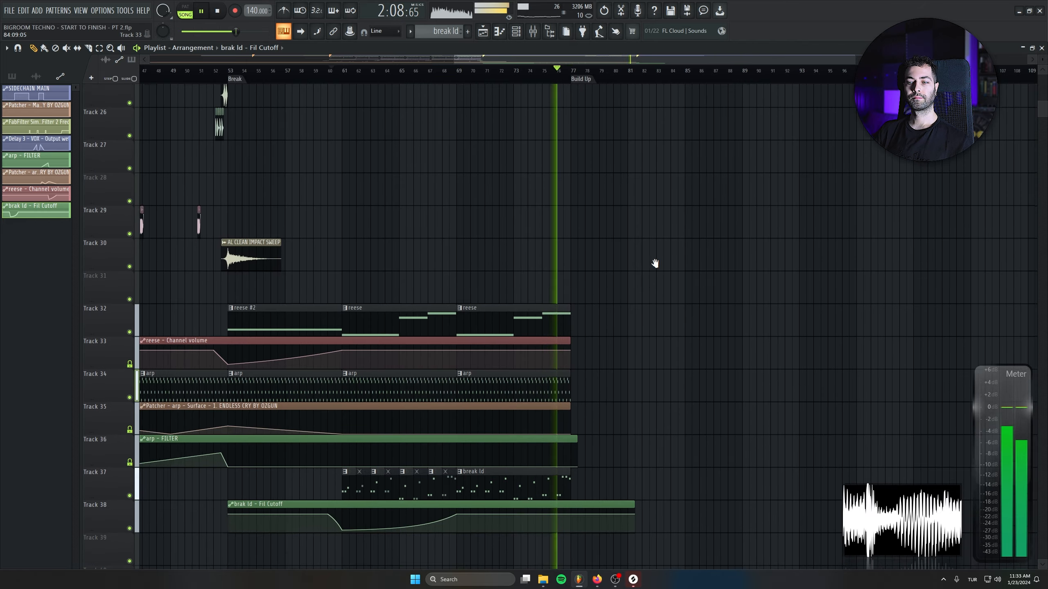
drag(562, 397, 551, 396)
right_click(644, 397)
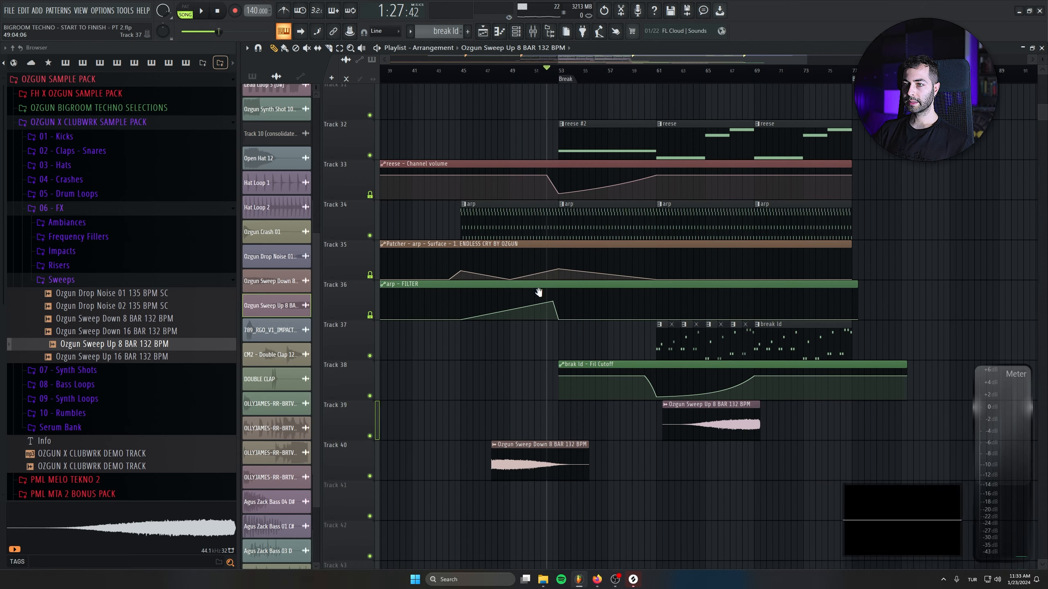
Align the Sweep Down clip on Track 39 and the Sweep Up clip on Track 40 to bars 45–53, and open the Sweep Down's clip settings
scroll(538, 293, down, 2)
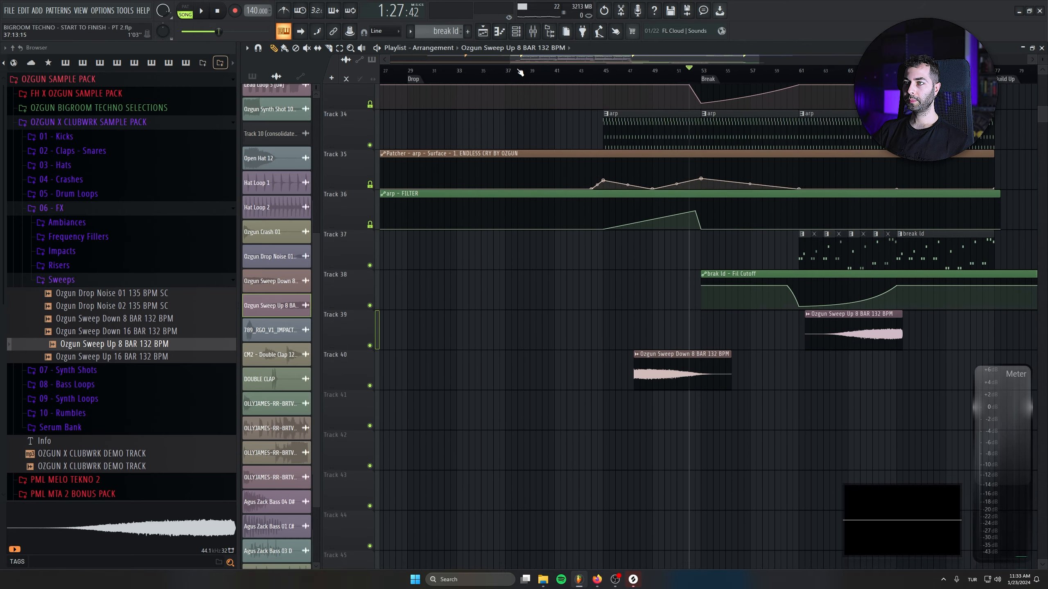
drag(598, 411, 569, 362)
drag(777, 383, 576, 421)
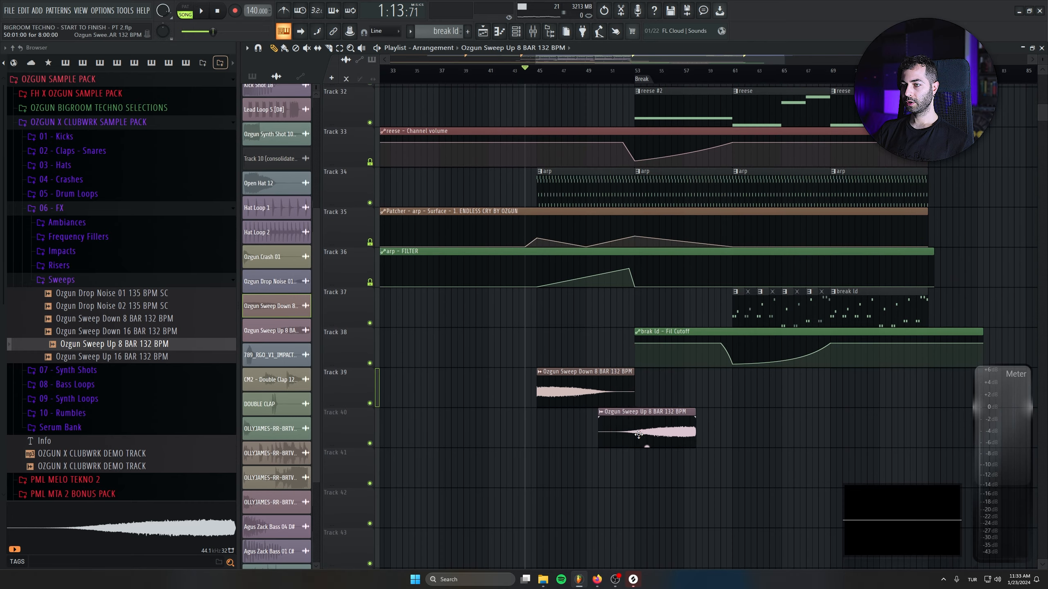
double_click(576, 398)
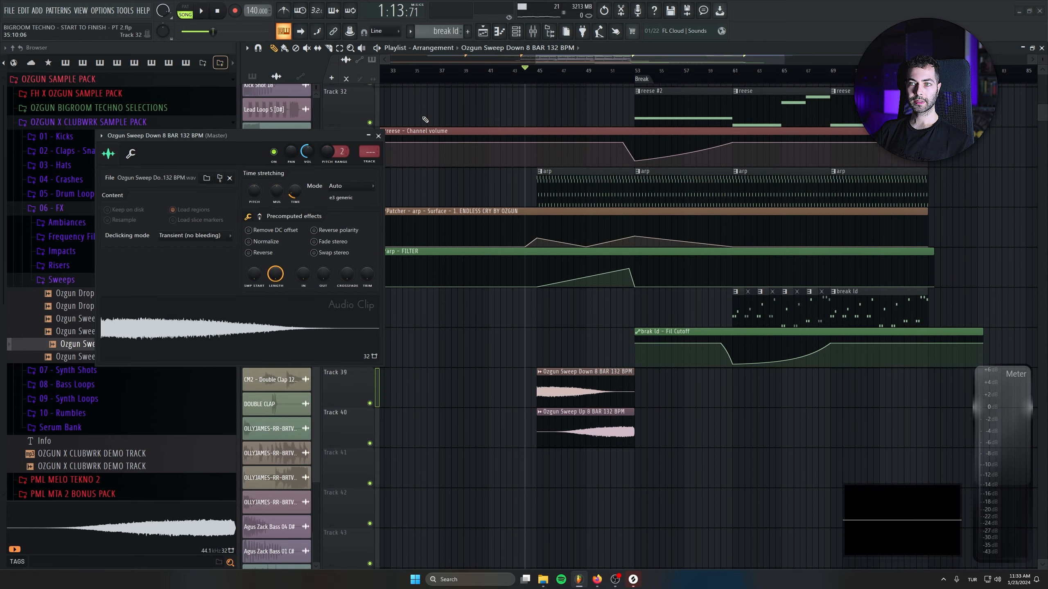
Move the Ozgun Sweep Down and Sweep Up clips on tracks 39 and 40 together to start at bar 53
click(378, 136)
drag(423, 181, 638, 477)
scroll(587, 281, up, 5)
drag(771, 553, 498, 298)
scroll(498, 298, up, 2)
drag(584, 478, 495, 218)
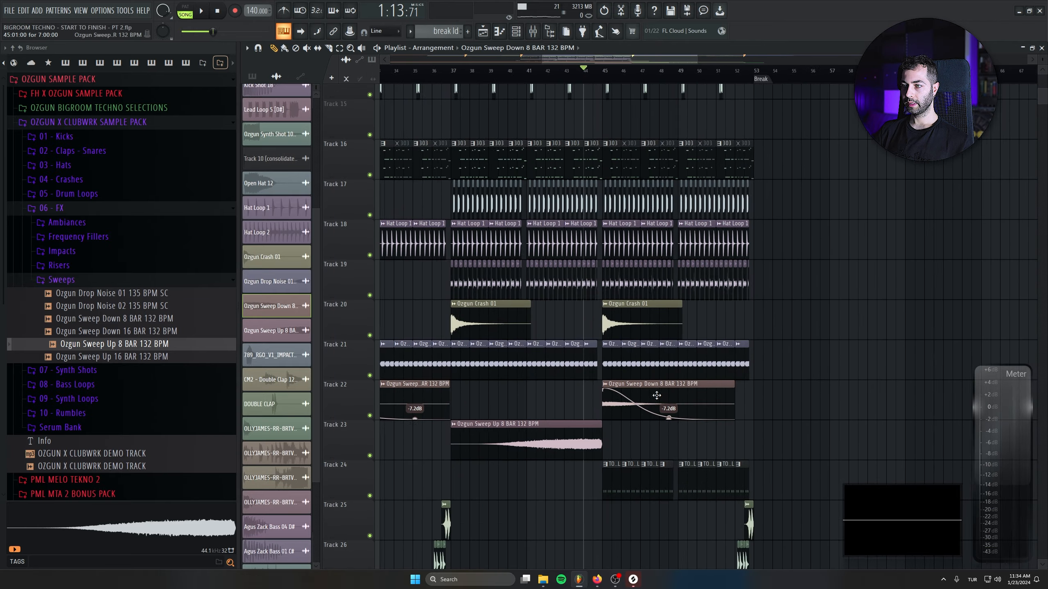
mouse_move(656, 481)
mouse_down()
mouse_move(486, 178)
mouse_move(453, 95)
mouse_up()
drag(544, 548, 684, 549)
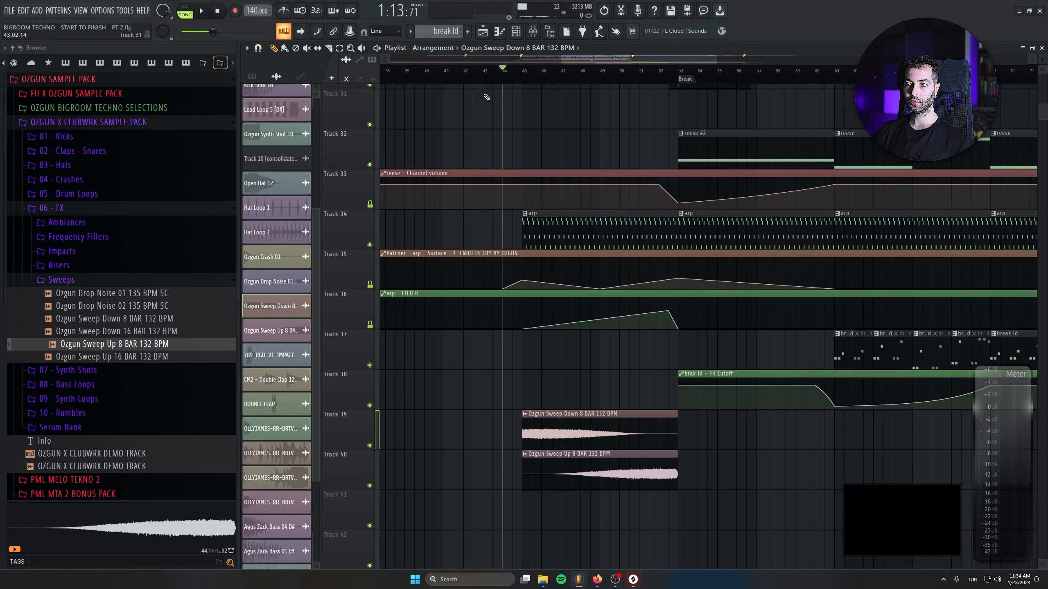
scroll(503, 422, down, 4)
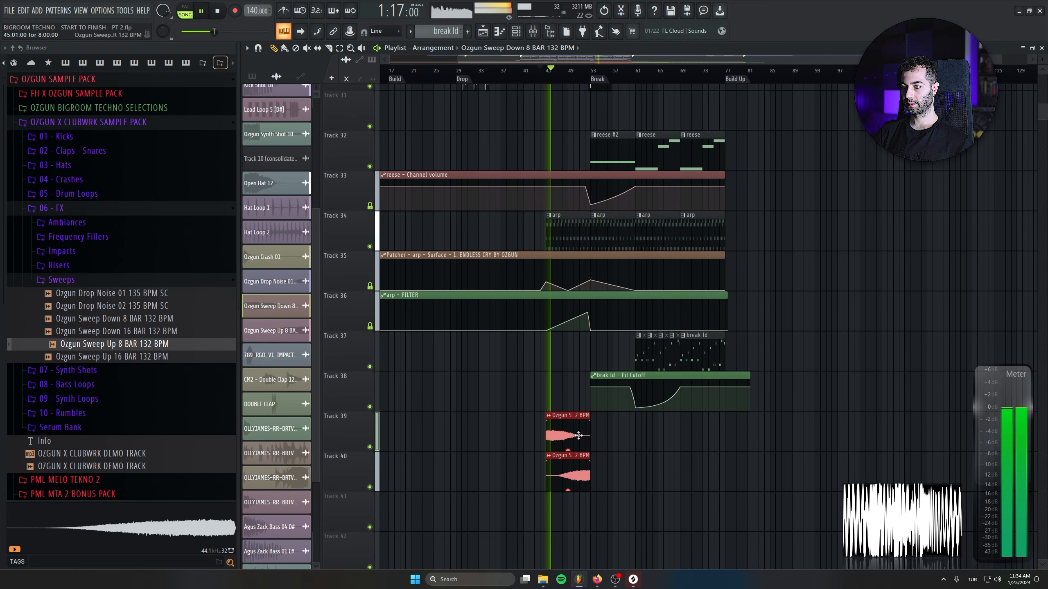
scroll(591, 355, up, 4)
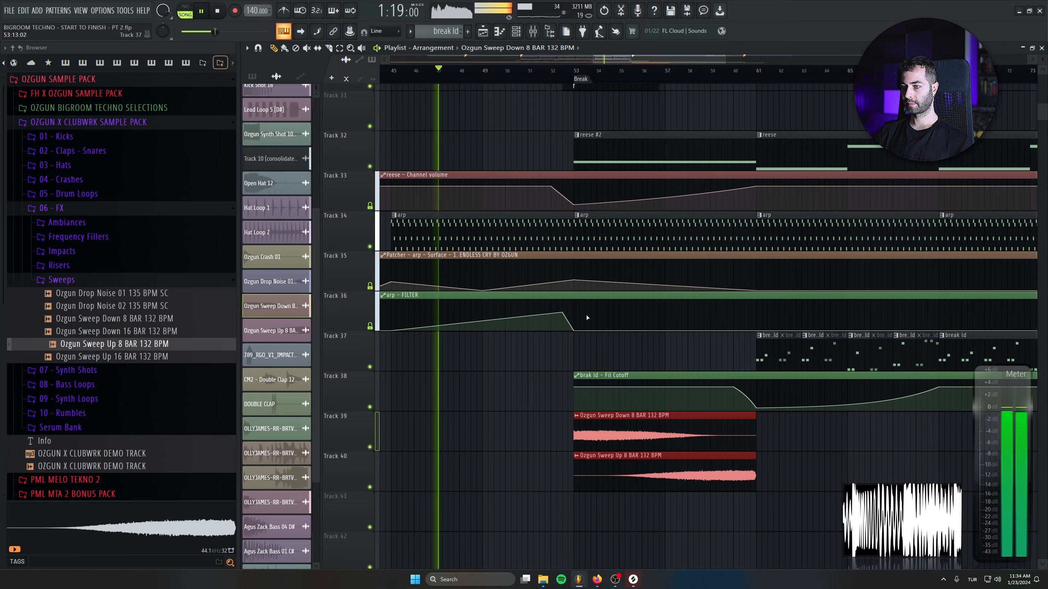
Place the two selected sweep clips at bar 53 on two new tracks, 22 and 23, above the earlier sweep clips
drag(748, 460, 721, 380)
ctrl+click(743, 365)
drag(349, 355, 343, 505)
scroll(343, 505, up, 3)
scroll(625, 405, down, 5)
scroll(604, 357, down, 4)
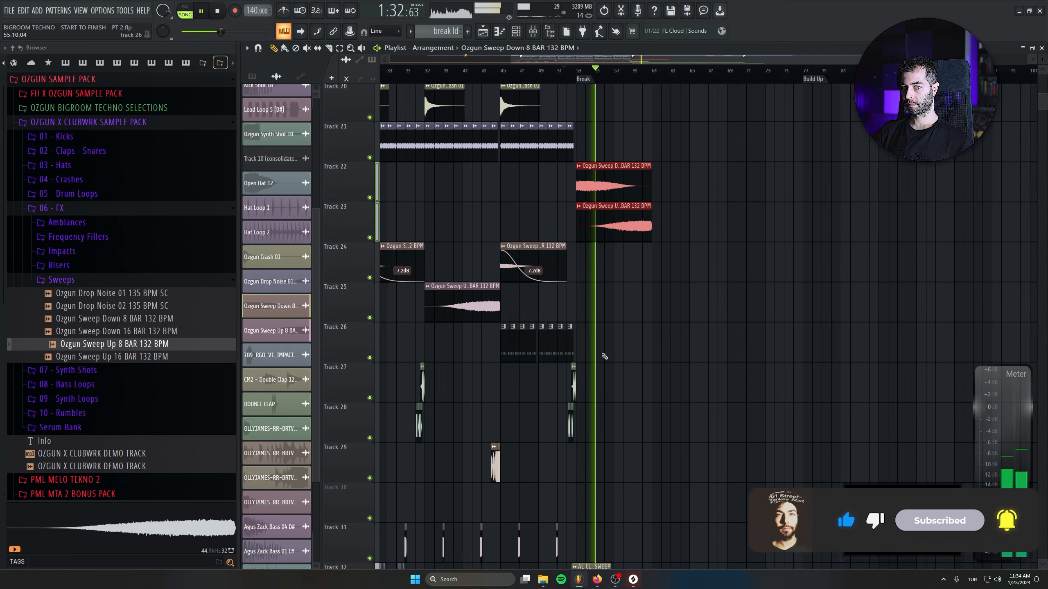
scroll(627, 345, down, 4)
scroll(628, 347, up, 4)
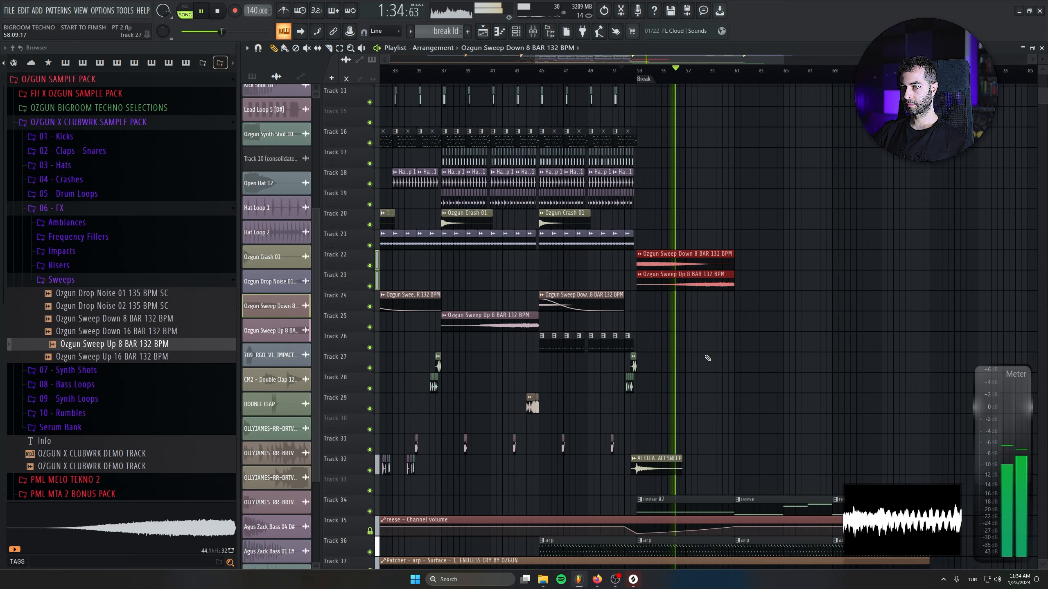
Copy the Ozgun Sweep Up clip on track 25 to bar 45 and play the lead-in to the break
scroll(707, 358, up, 2)
click(779, 308)
right_click(810, 304)
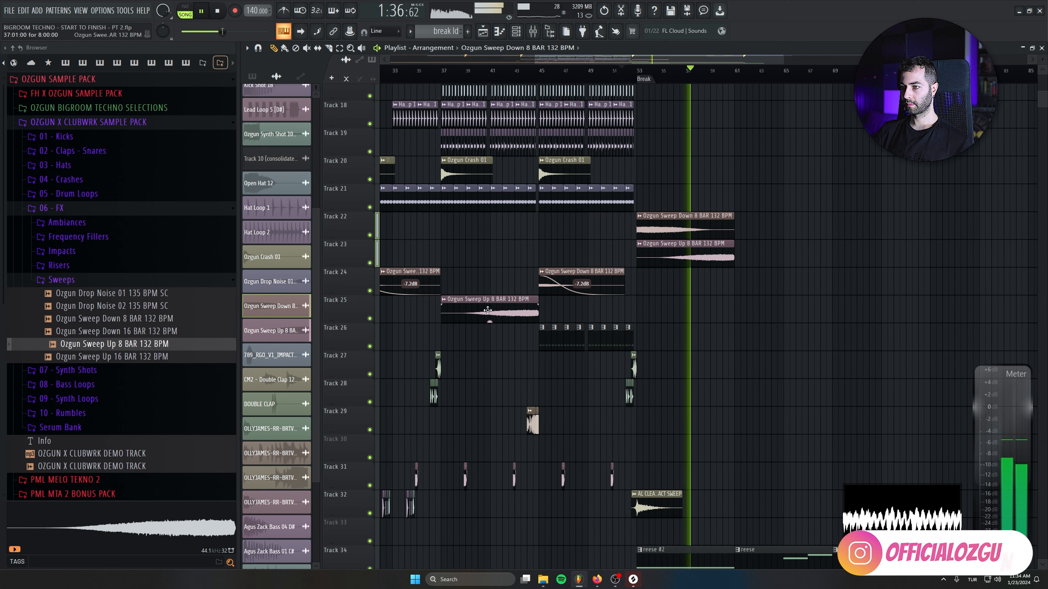
drag(486, 314, 583, 317)
click(605, 70)
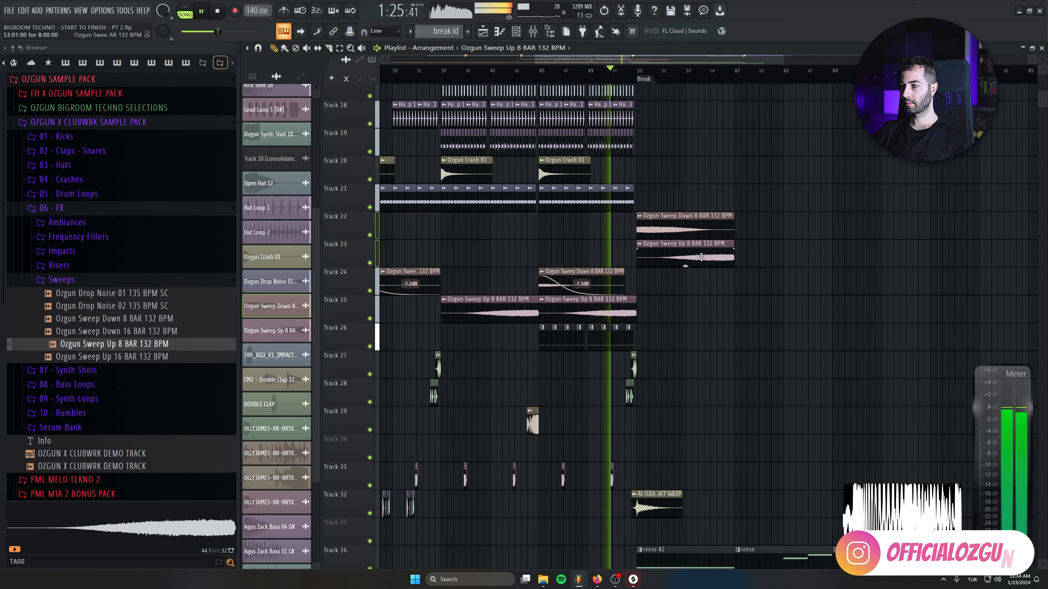
Shift the Sweep Up clip on track 23 aside and replace the Sweep Down clip on track 22 with Ozgun FX LFO Down at bar 53
drag(685, 263, 850, 259)
drag(689, 237, 692, 280)
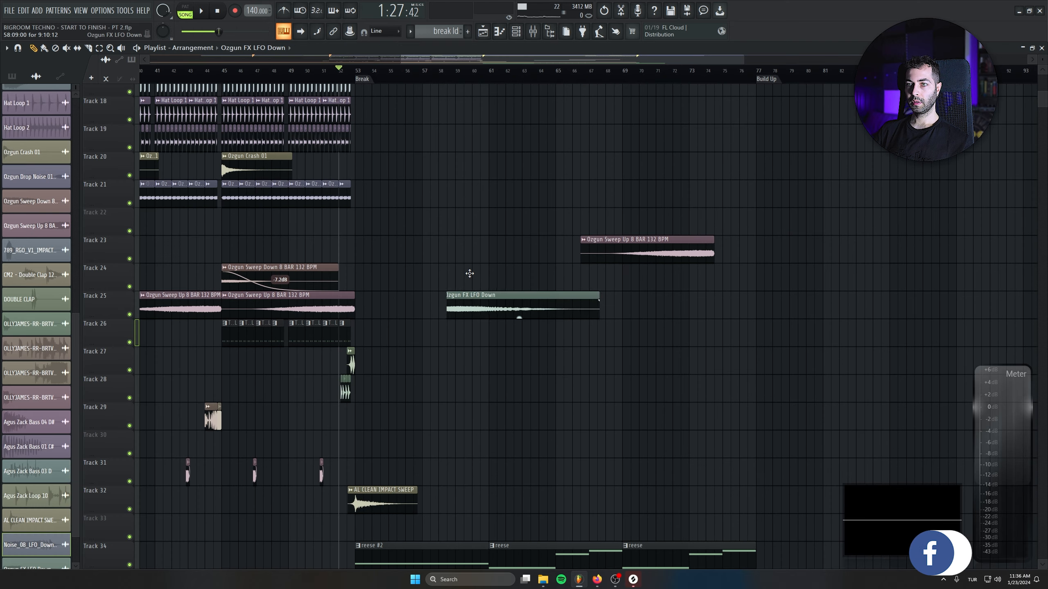
drag(484, 306, 394, 223)
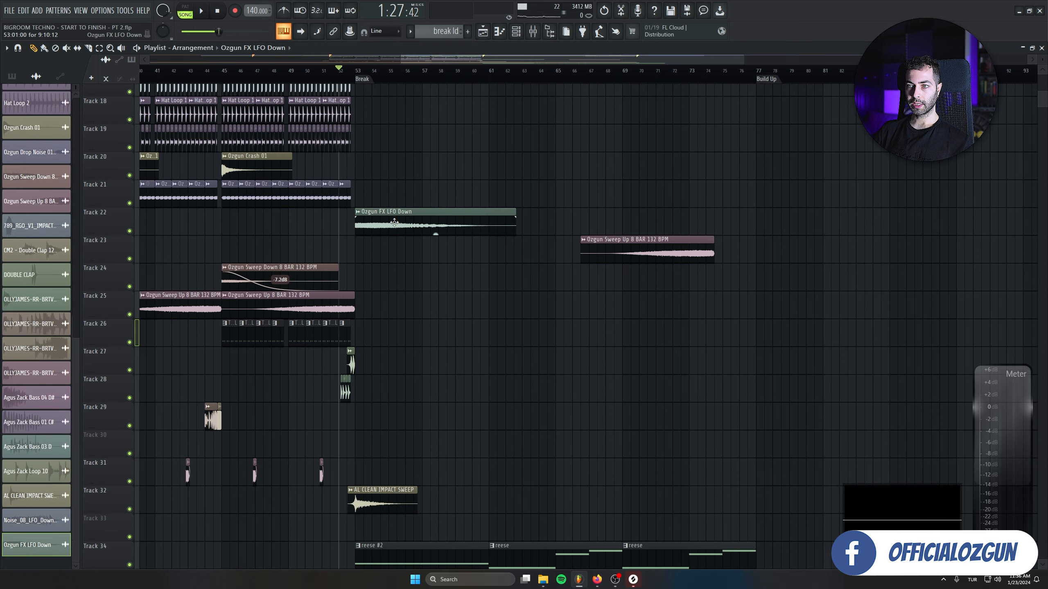
Autodetect the Ozgun FX LFO Down sample's tempo for time stretching, accept the estimated 145 BPM, and audition it in the break
double_click(394, 223)
right_click(221, 118)
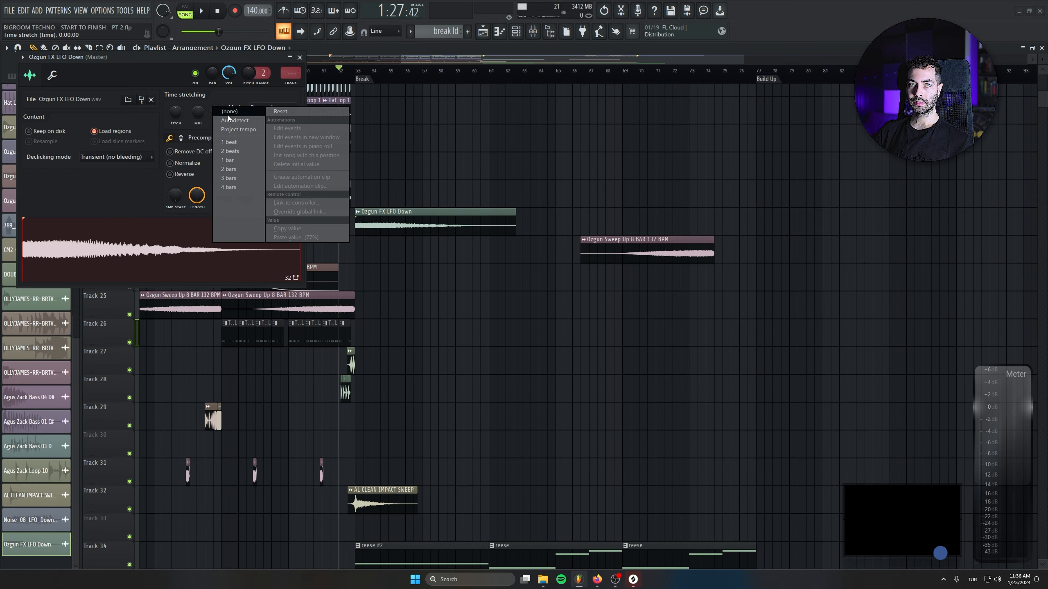
click(238, 120)
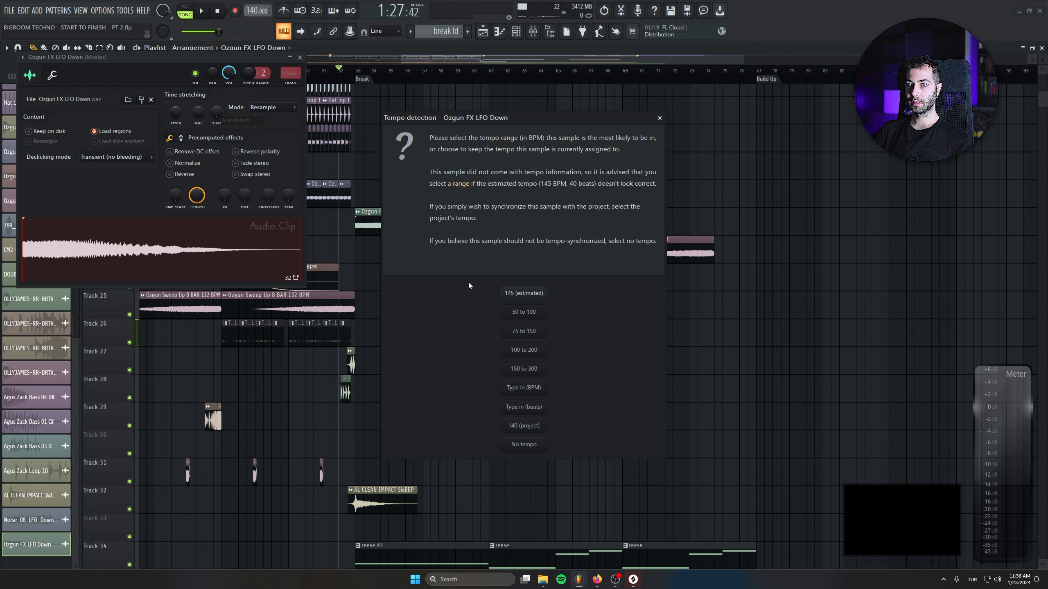
click(530, 298)
key(space)
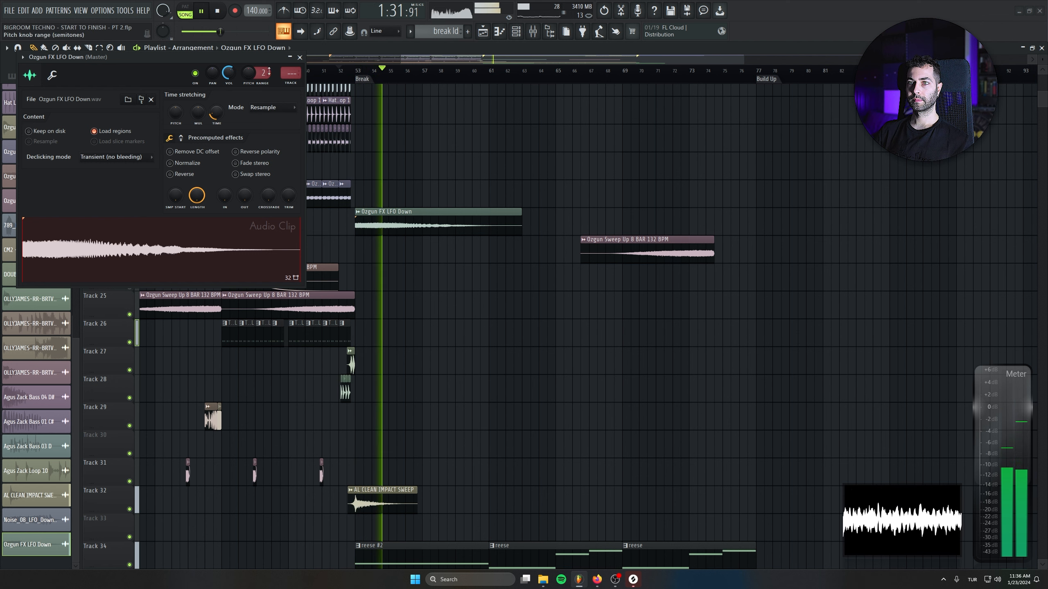
click(300, 57)
Move the Ozgun Sweep Up clip on track 23 to start at bar 61 and listen to the break
drag(646, 251, 569, 237)
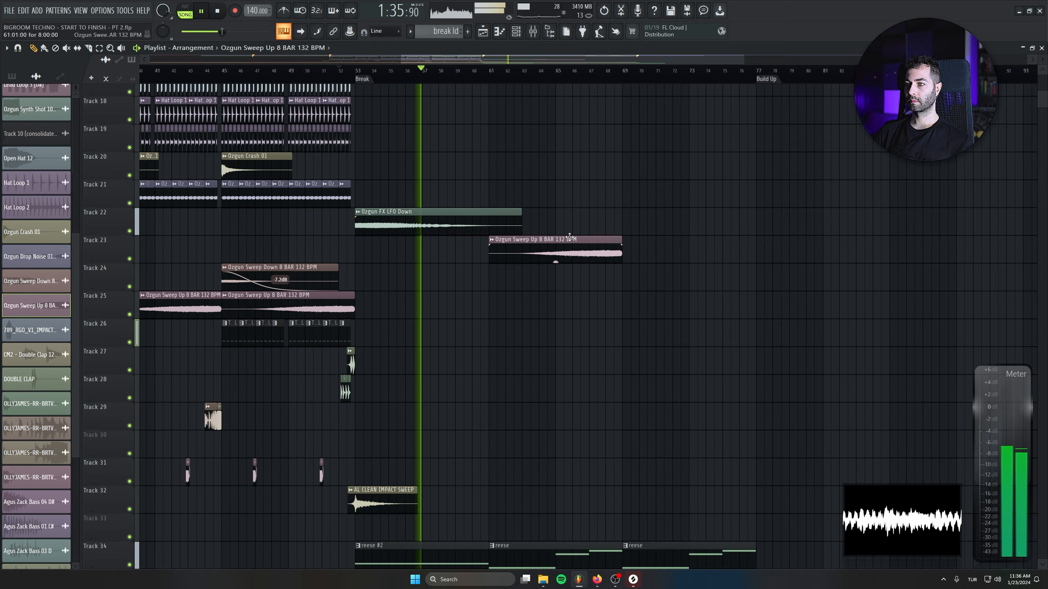
scroll(591, 365, down, 4)
scroll(634, 363, down, 3)
scroll(633, 362, up, 2)
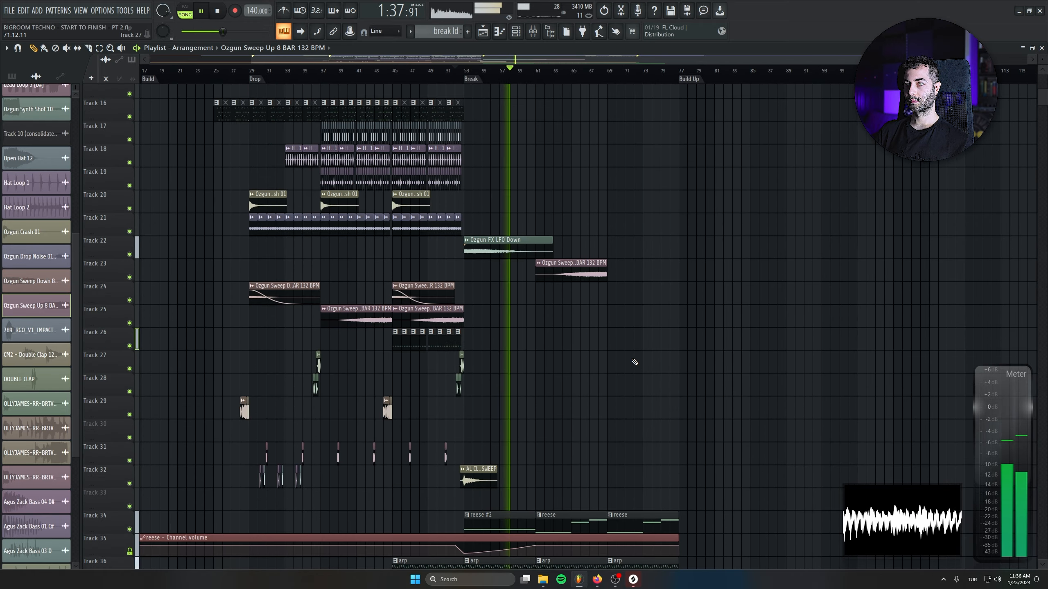
Remove the Ozgun Sweep Up clip from track 23 in the break
drag(567, 303, 501, 205)
scroll(560, 211, up, 4)
scroll(400, 174, down, 2)
scroll(313, 236, up, 3)
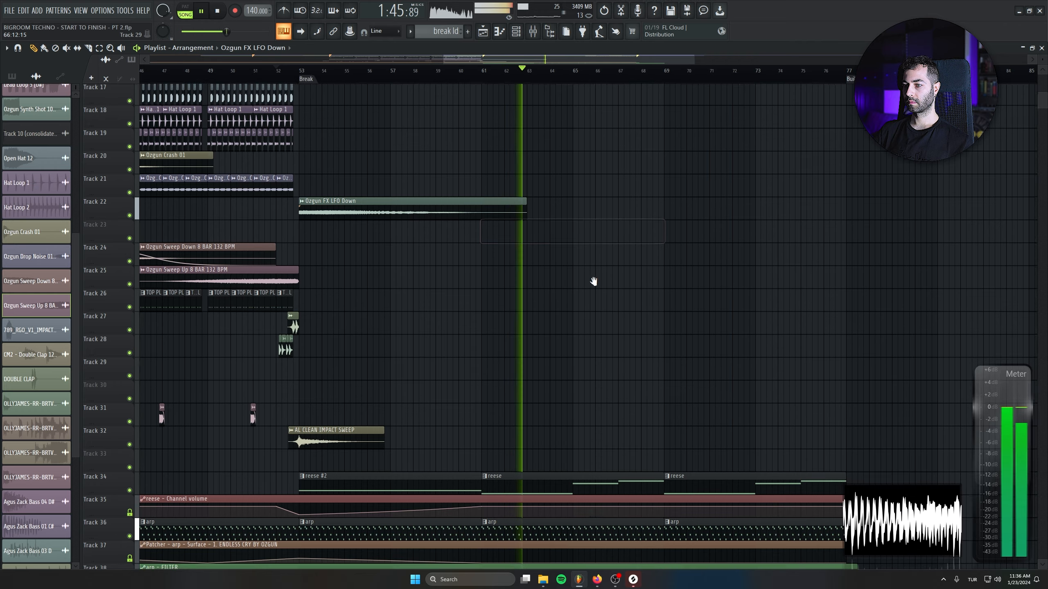
Insert an empty track at track 39, directly above the break ld pattern clips
scroll(591, 281, down, 10)
scroll(494, 375, up, 3)
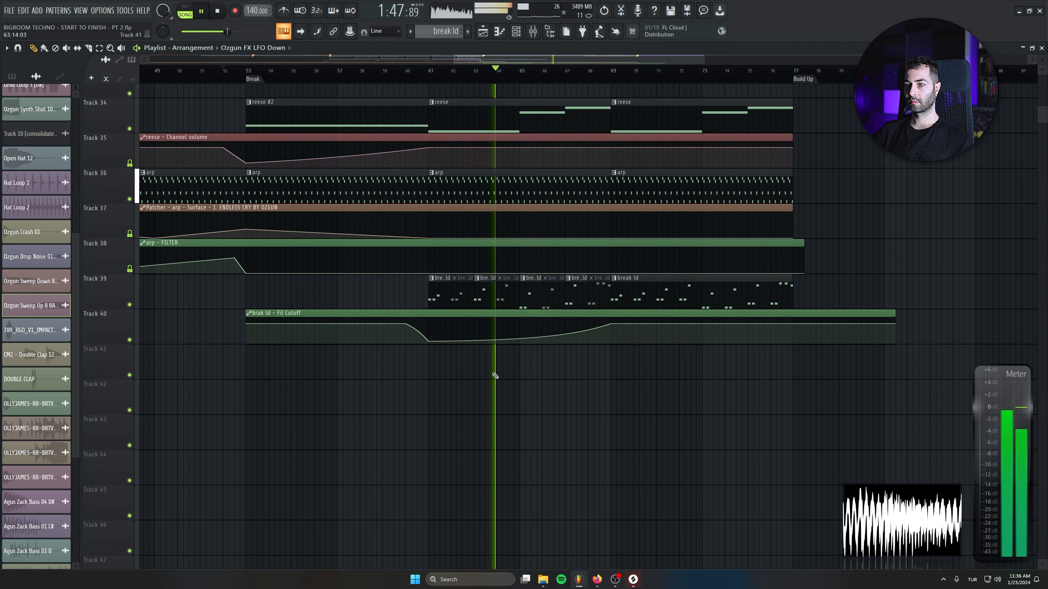
right_click(119, 282)
click(157, 472)
scroll(562, 435, up, 3)
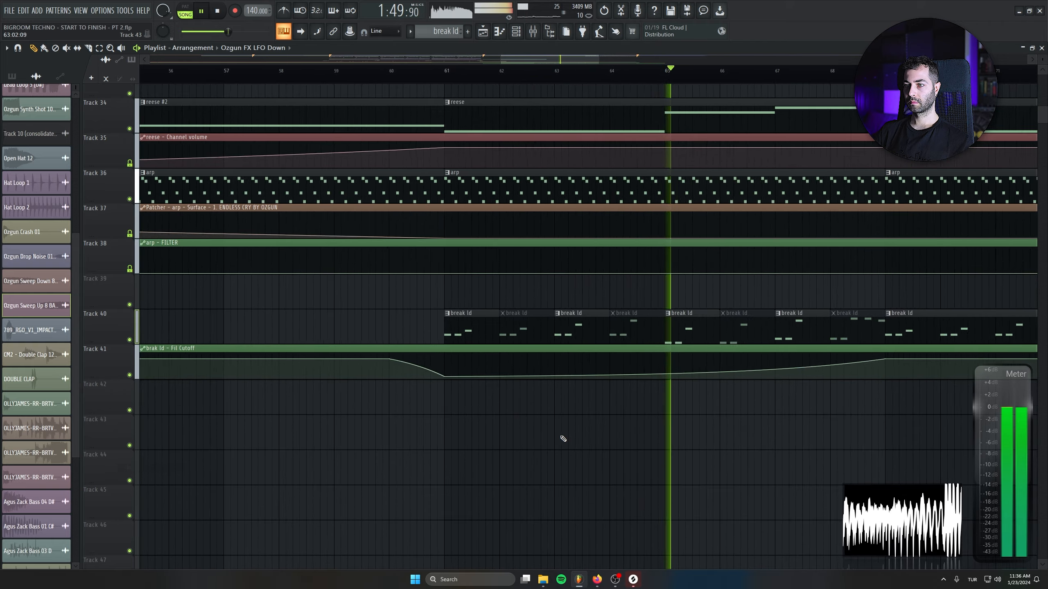
scroll(459, 524, up, 2)
scroll(461, 516, up, 1)
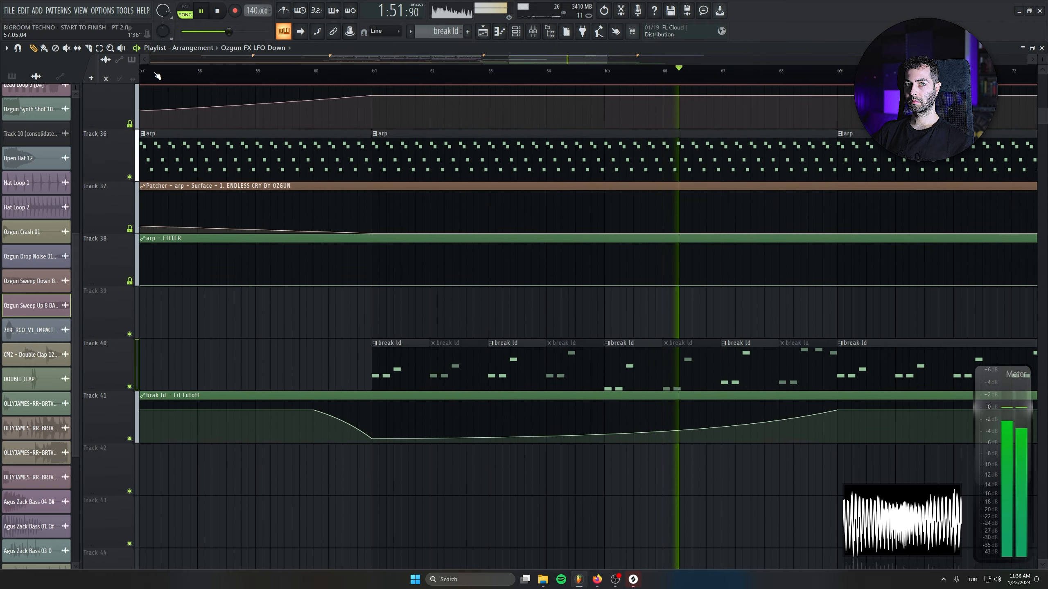
Stop playback, select the break lead channel in the mixer, and open Edison on the REVERSE REV channel
click(218, 12)
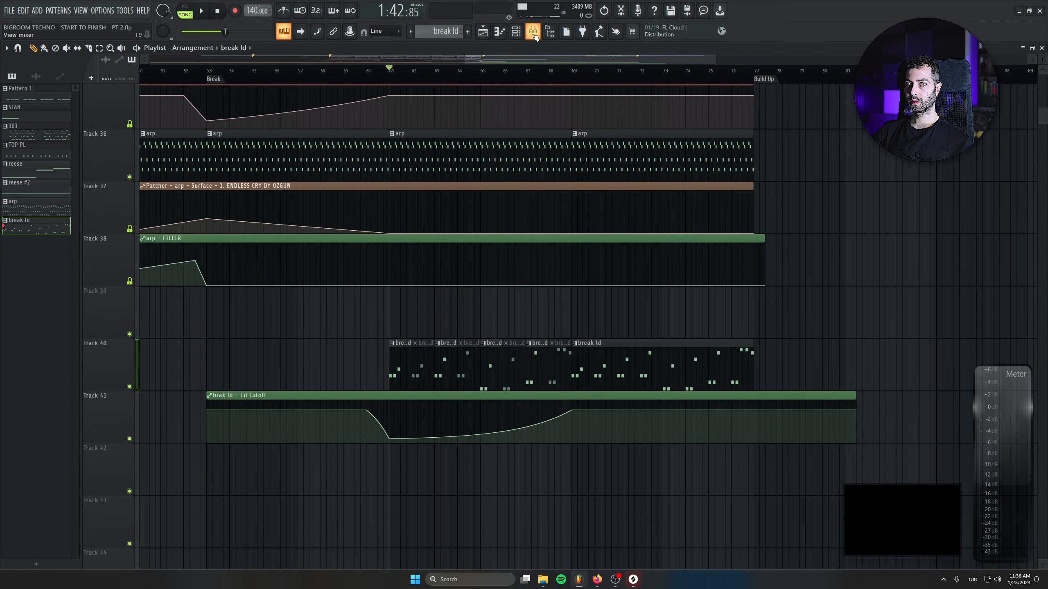
click(533, 35)
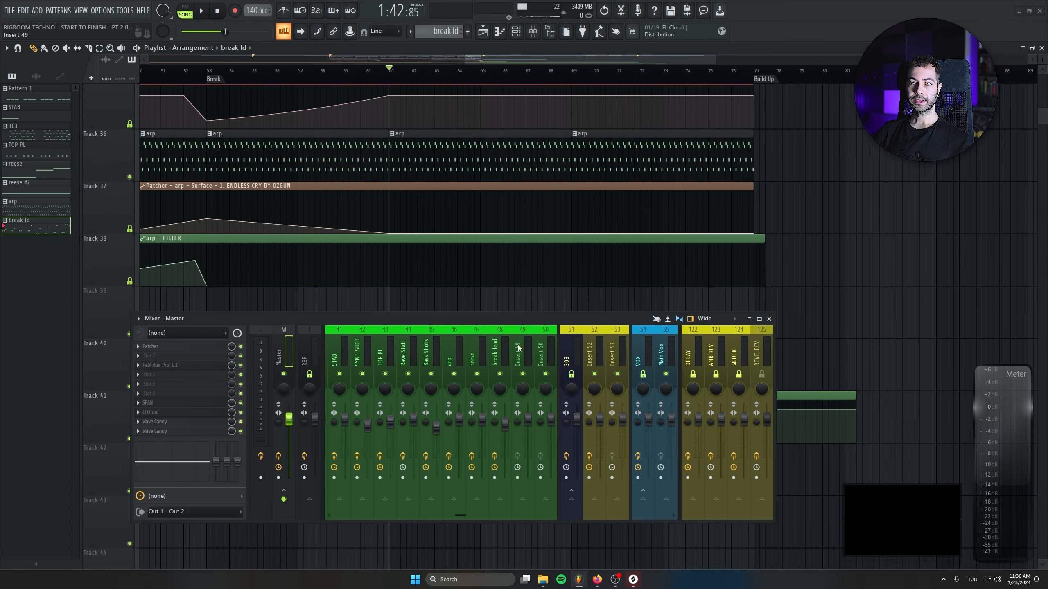
scroll(514, 349, up, 3)
click(565, 354)
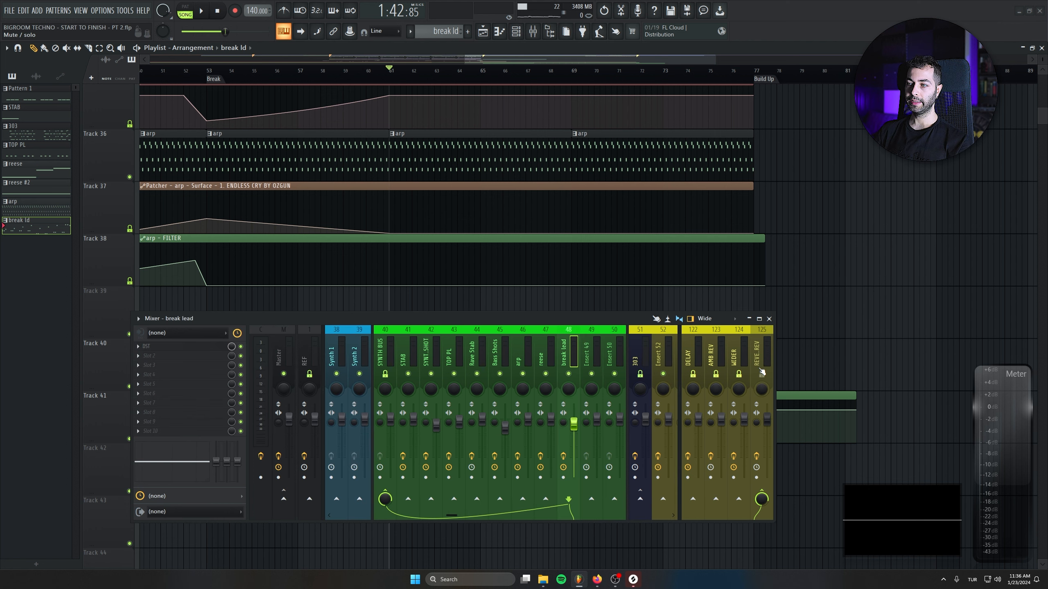
click(157, 357)
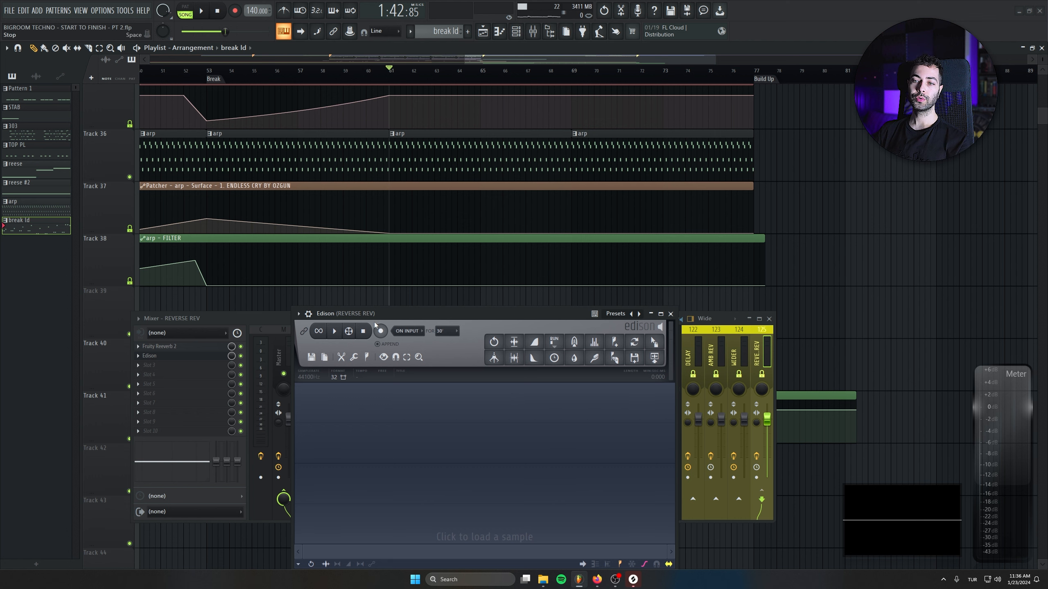
Record the reverb tail of the first break ld note at bar 61 into Edison
click(203, 13)
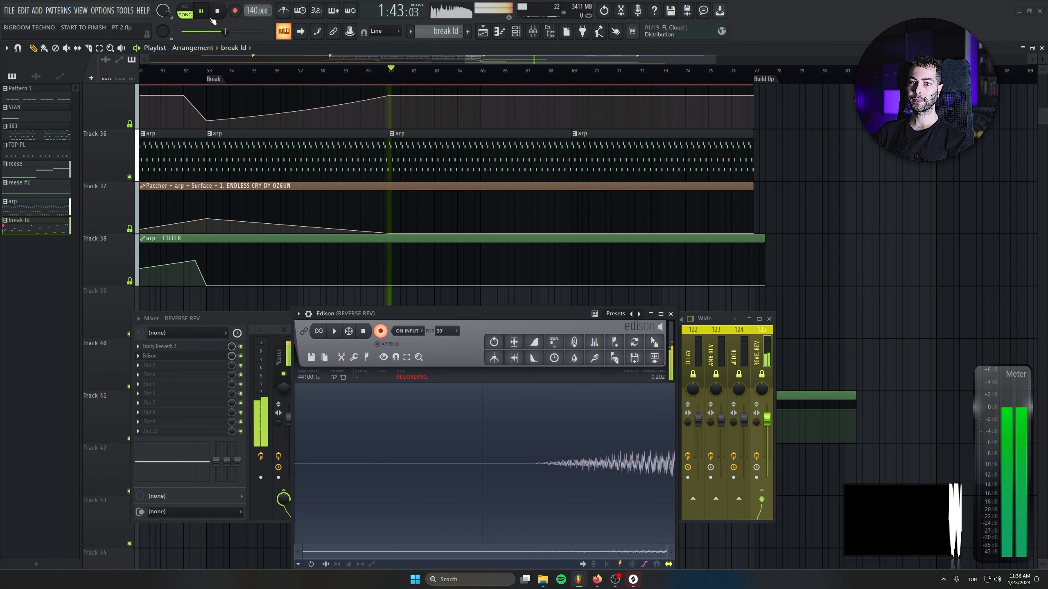
click(364, 331)
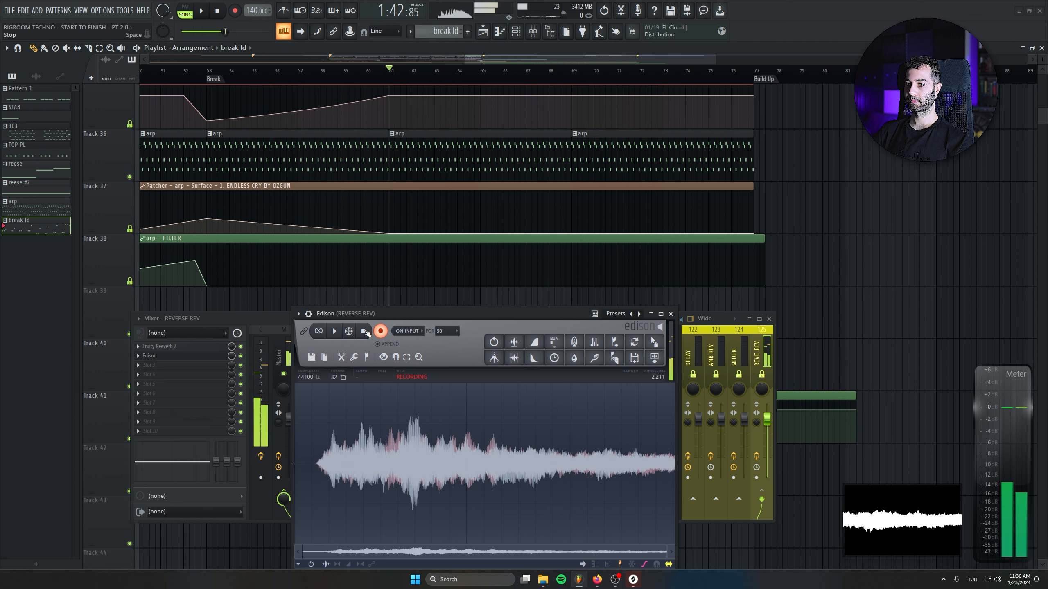
scroll(414, 203, down, 3)
click(363, 331)
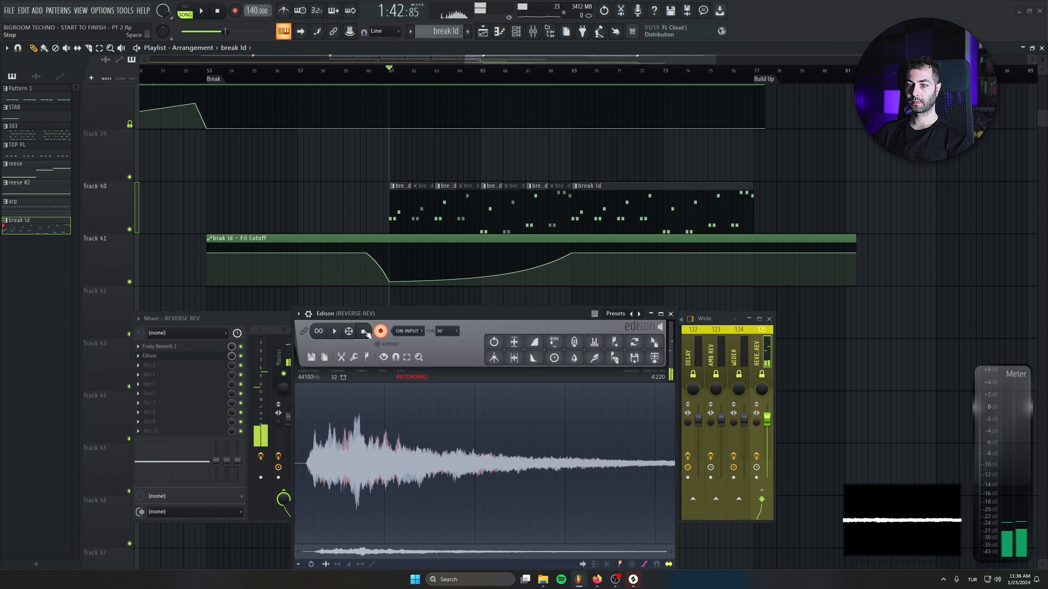
Reverse the Edison recording and place it on track 39 so that it ends at bar 61, where break ld starts
key(ctrl+r)
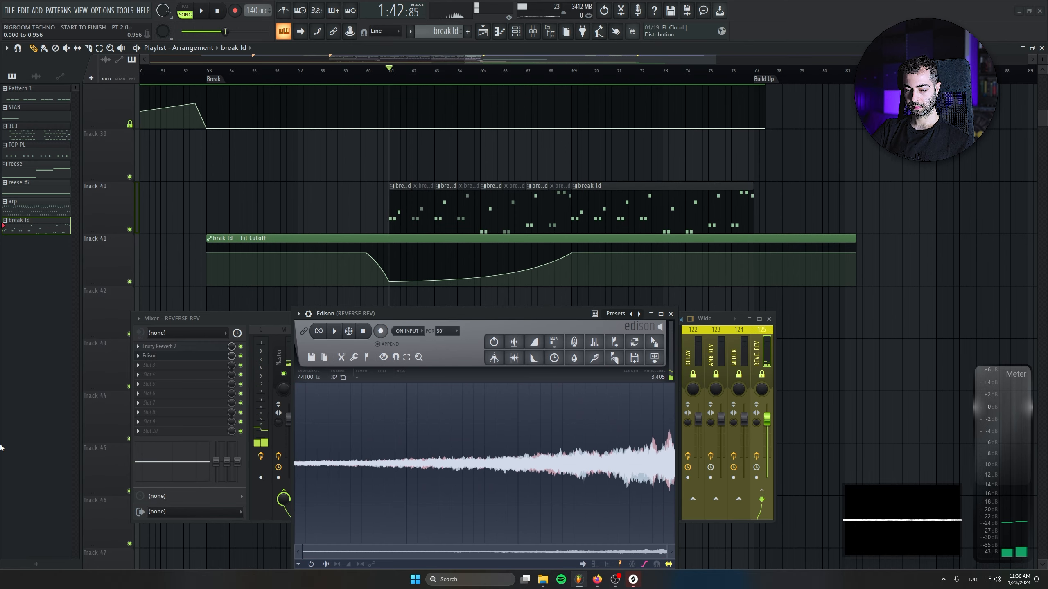
drag(655, 343, 294, 171)
scroll(400, 191, up, 4)
drag(177, 150, 348, 152)
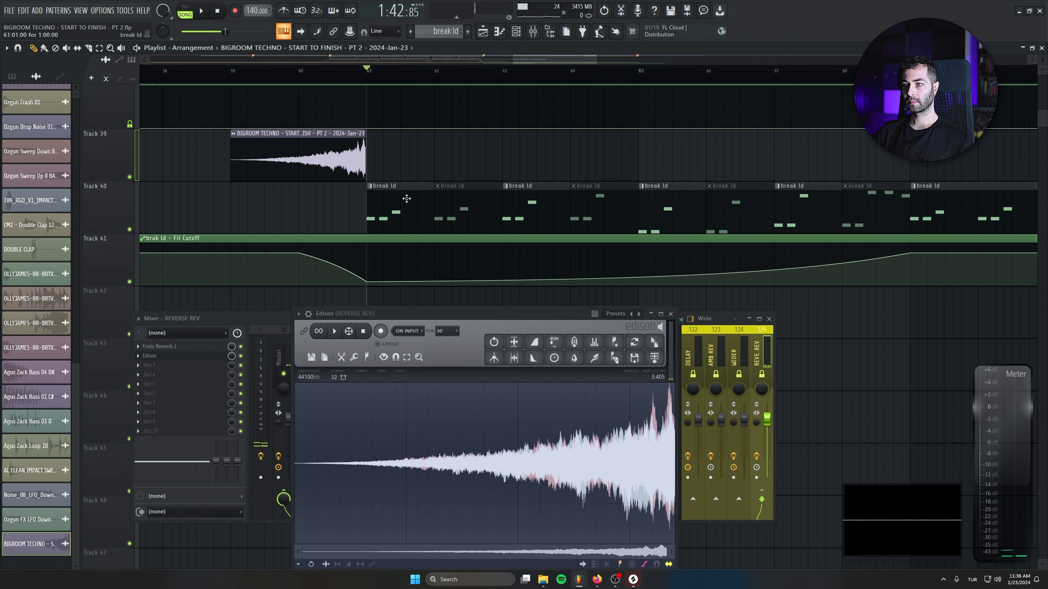
click(671, 314)
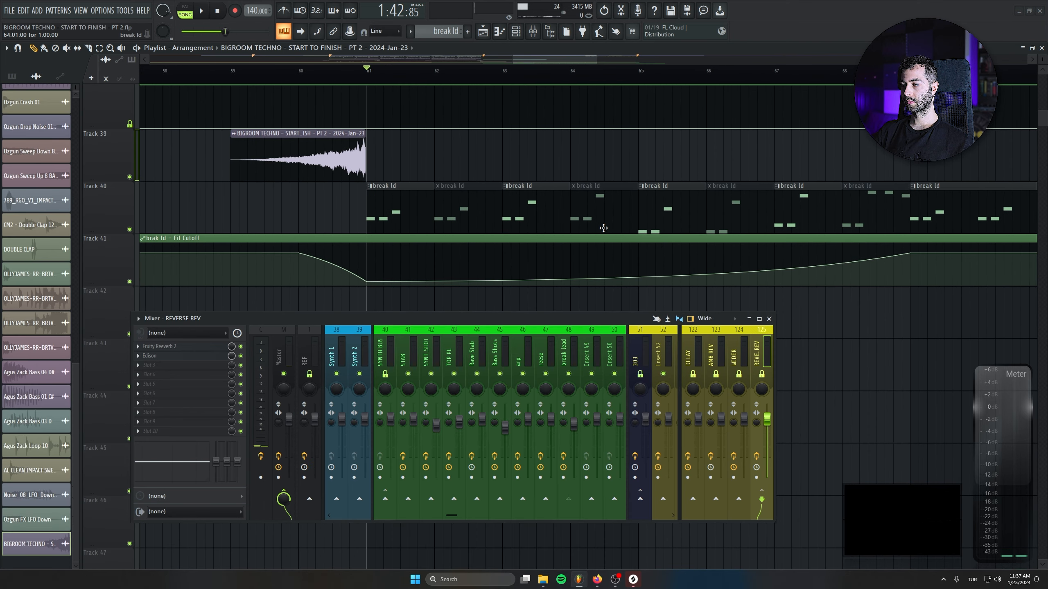
scroll(603, 228, down, 2)
double_click(636, 220)
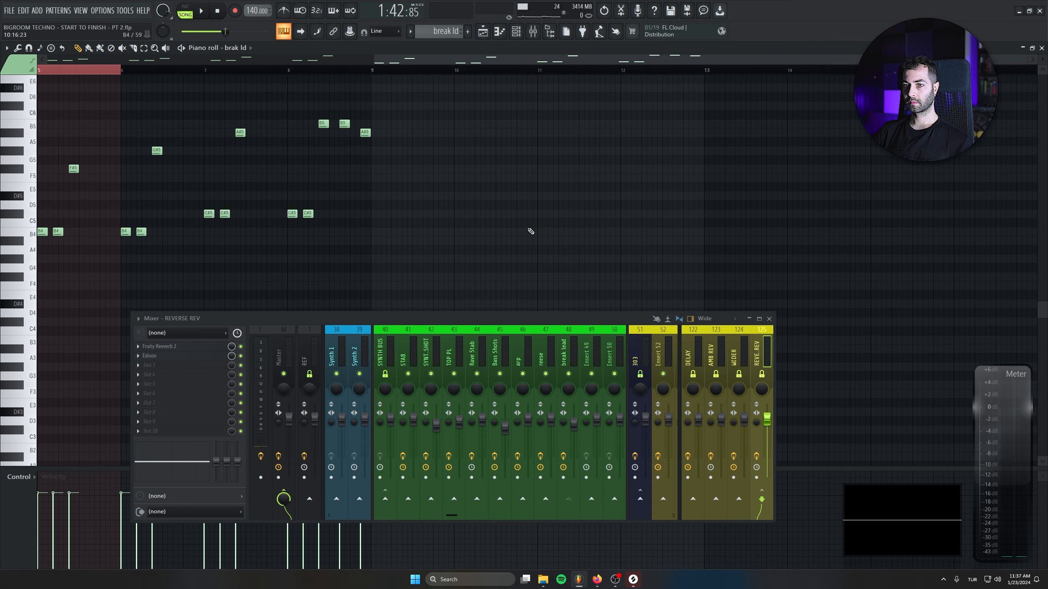
drag(400, 241, 596, 246)
key(Escape)
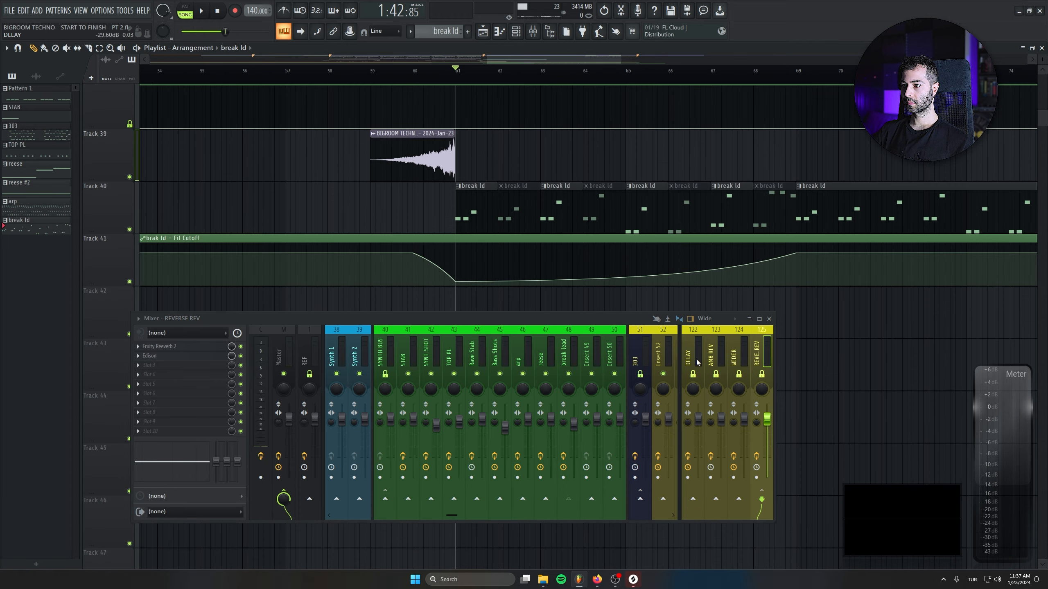
Record the reverb tail of the break ld note at bar 65 into Edison on the REVERSE REV channel
drag(461, 199, 482, 189)
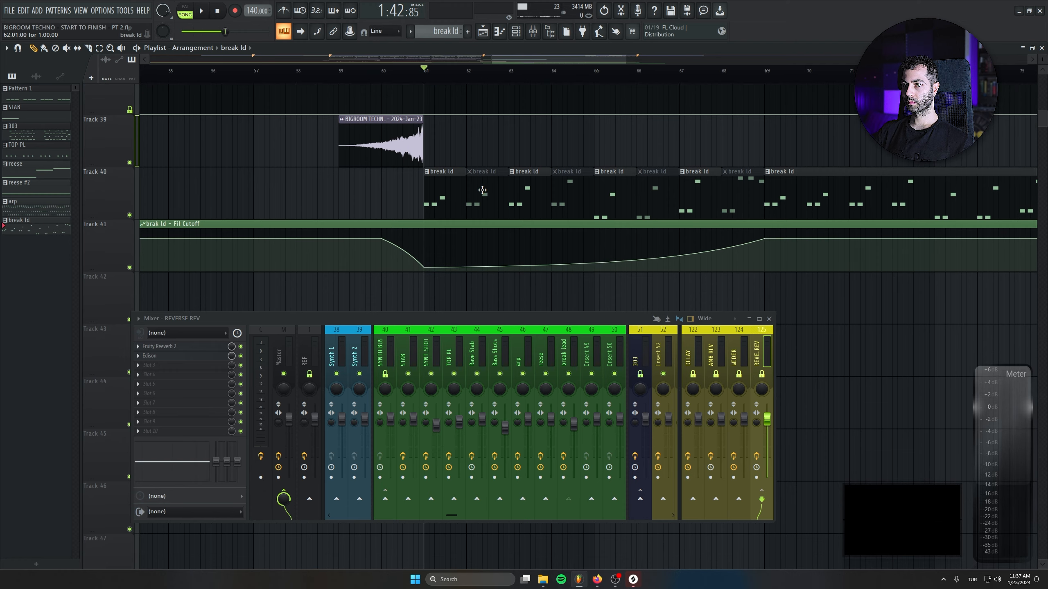
click(201, 357)
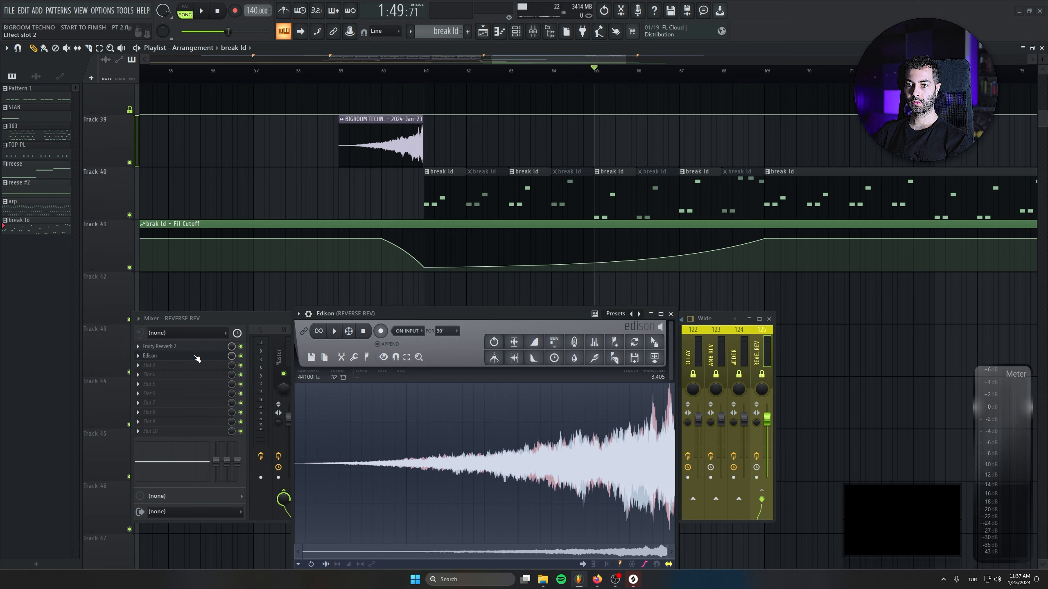
click(206, 10)
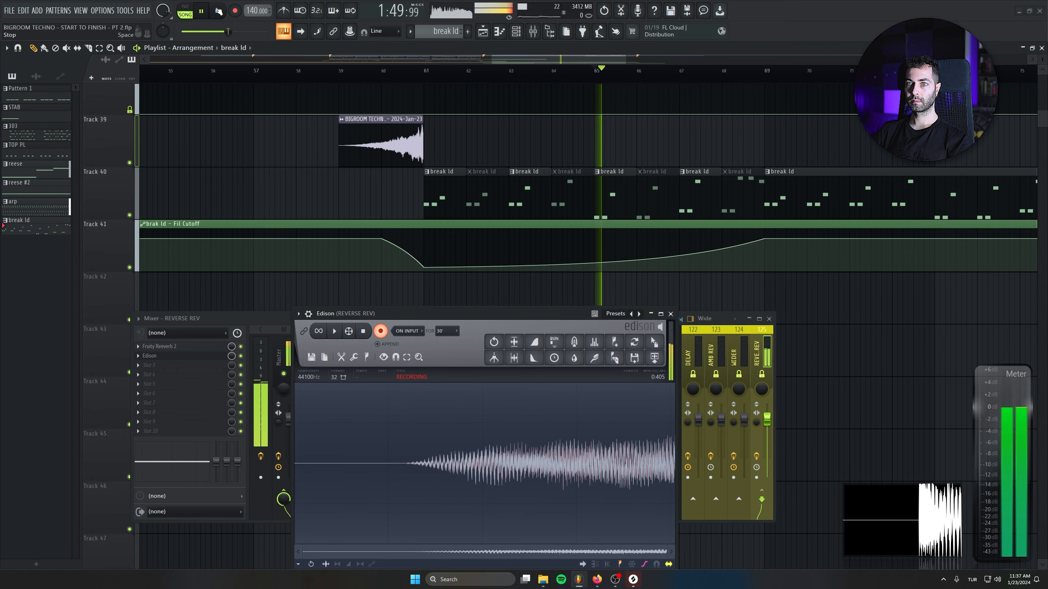
click(218, 11)
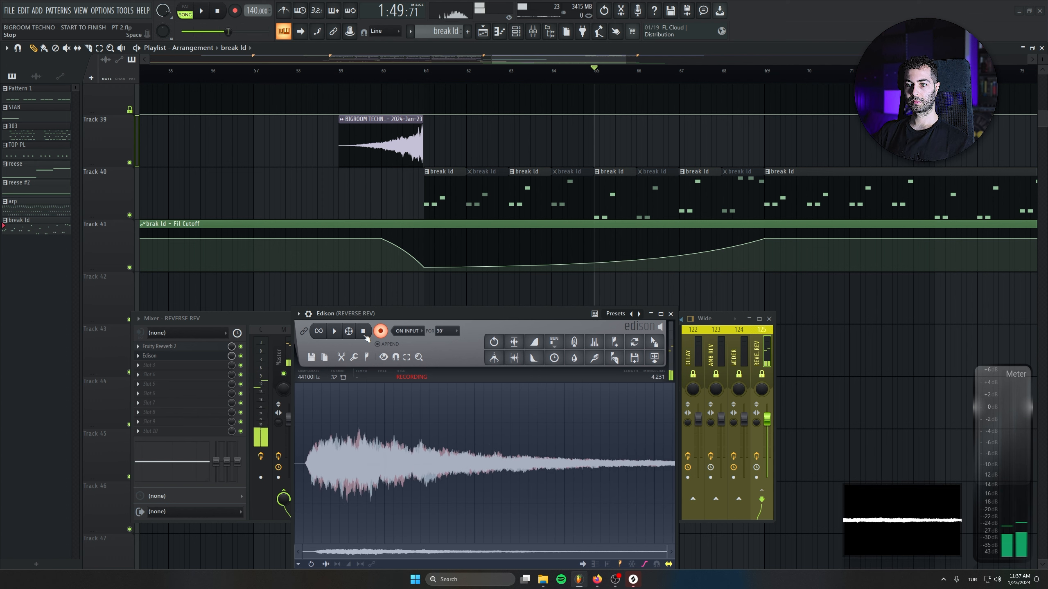
click(365, 334)
Trim the start of the bar 65 recording, reverse, normalize and fade it in, and place it on track 39 leading into bar 65
click(367, 429)
key(Delete)
key(alt+r)
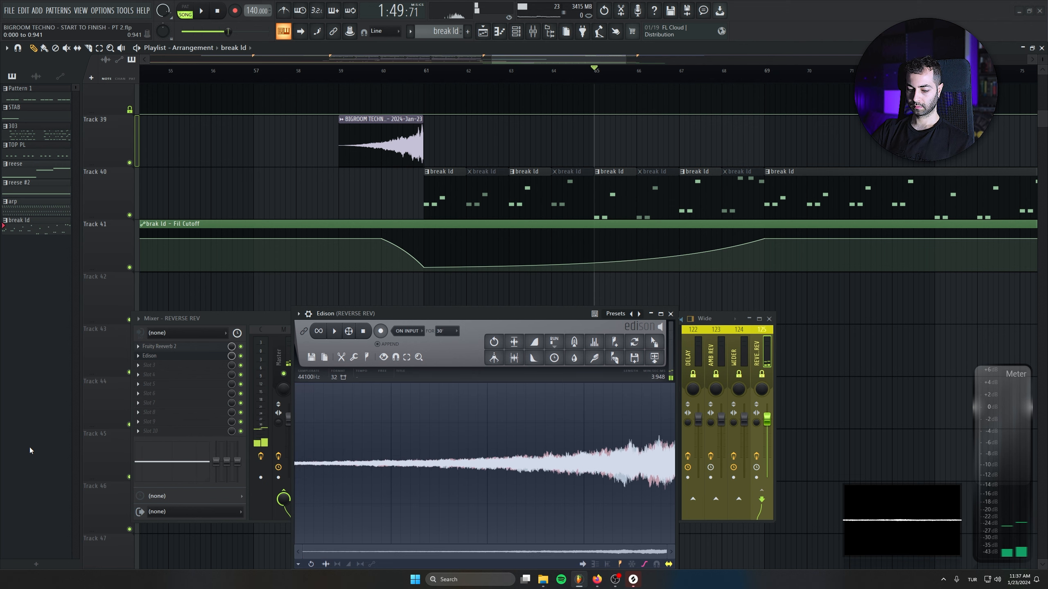
key(ctrl+n)
key(alt+i)
drag(635, 351, 508, 138)
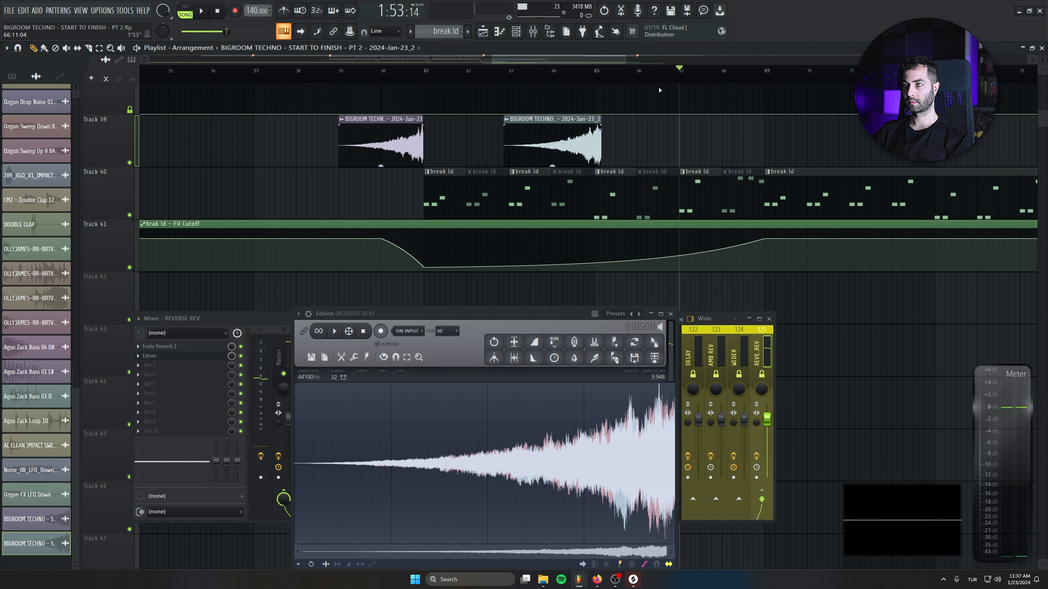
Record the reverb tail of the break ld note at bar 67 into a fresh Edison take
click(374, 332)
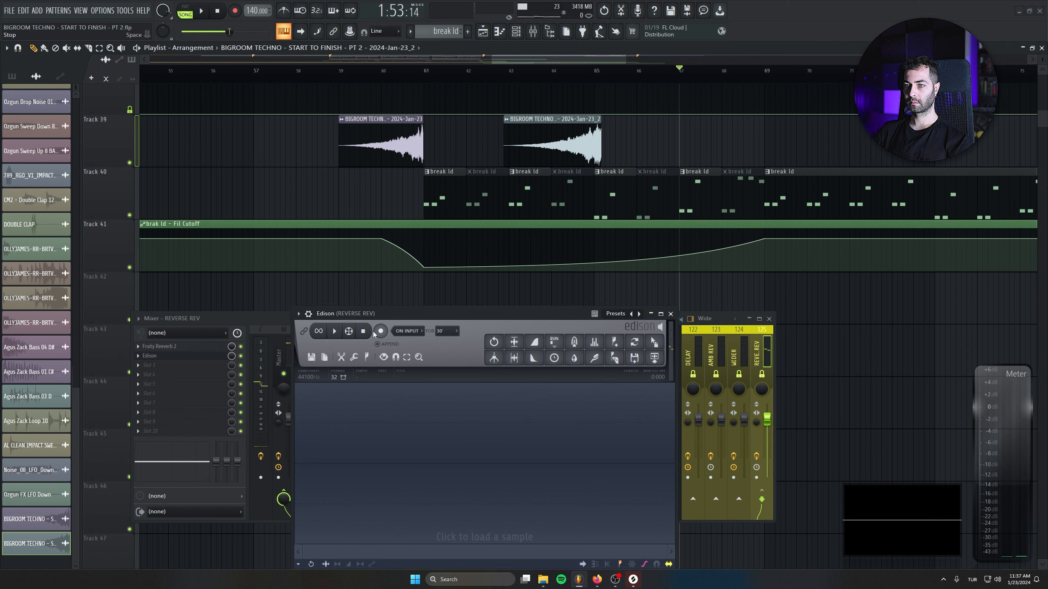
click(201, 11)
click(218, 11)
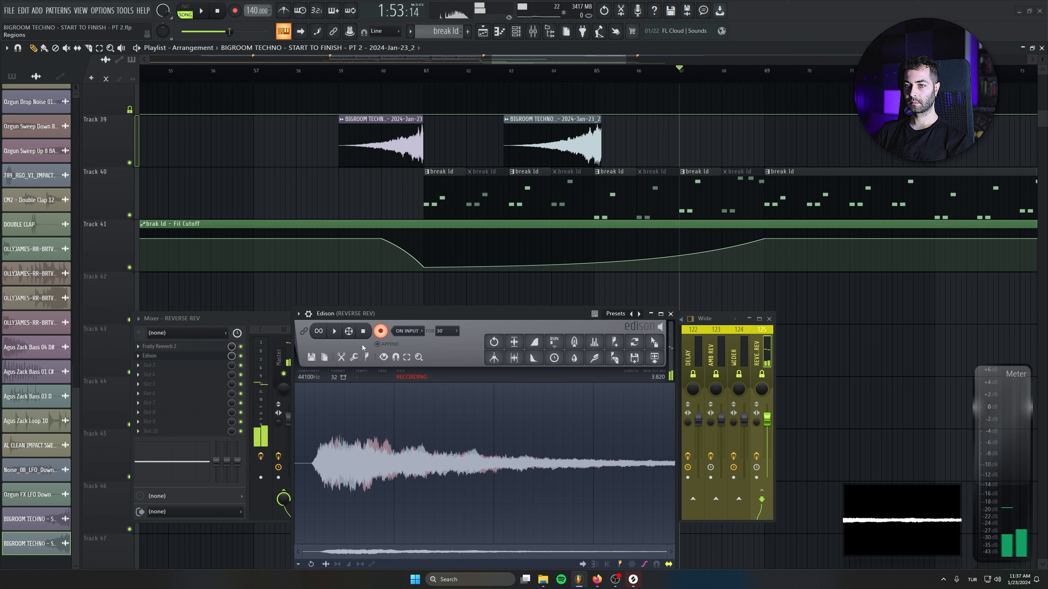
click(363, 332)
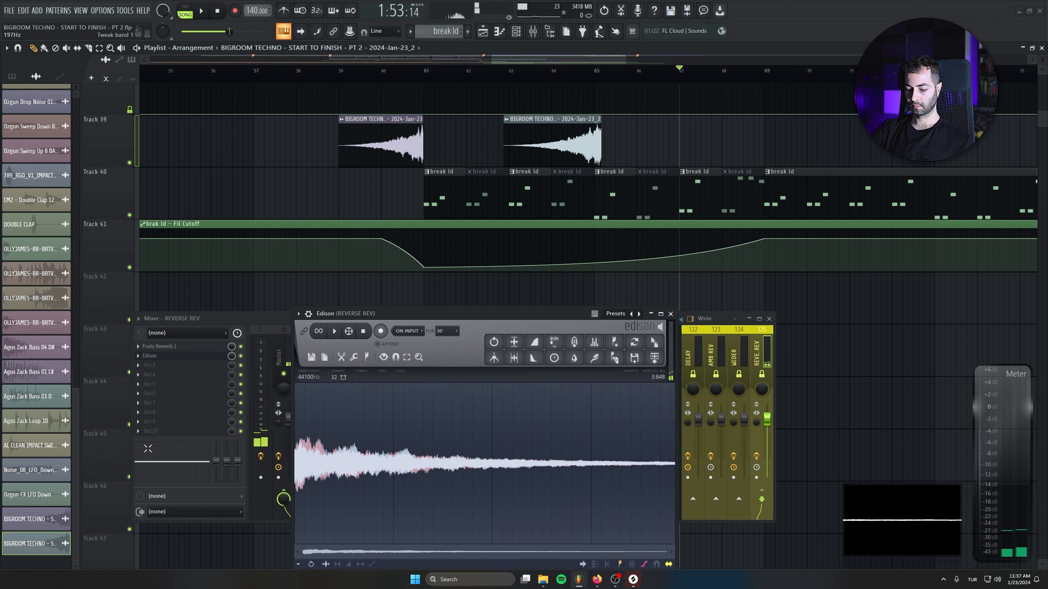
Reverse, normalize and fade in the bar 67 recording, and place it on track 39 starting at bar 67
key(alt+r)
key(ctrl+n)
key(alt+i)
click(665, 340)
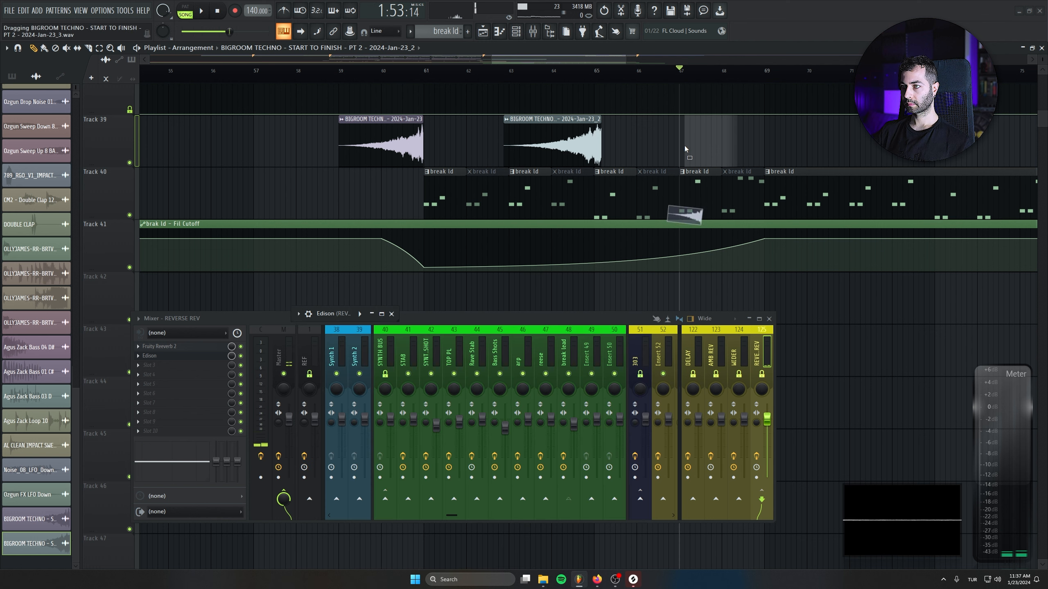
Close the mixer and the Edison window
click(764, 372)
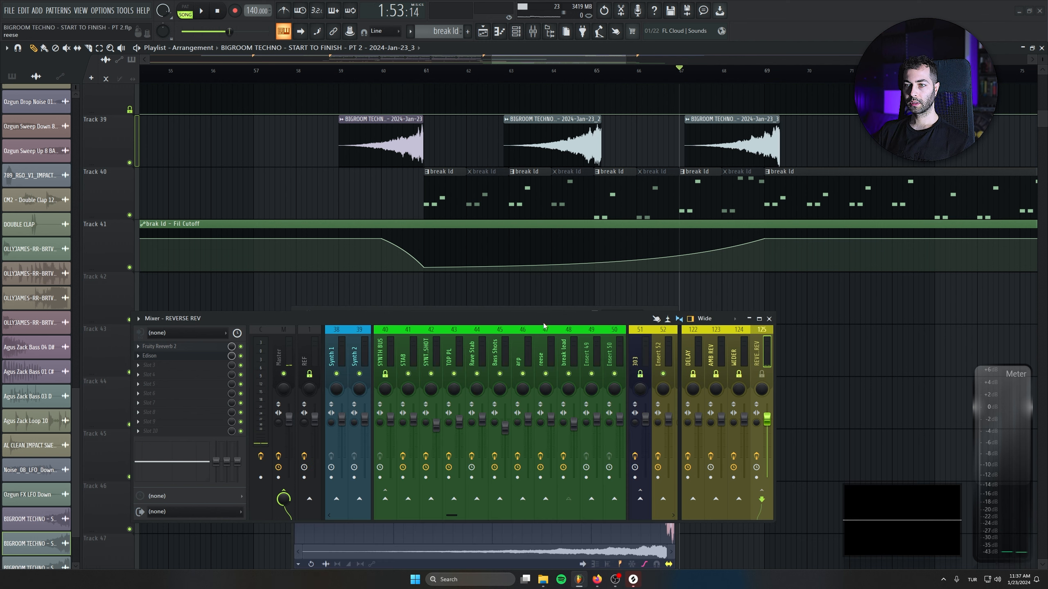
click(769, 318)
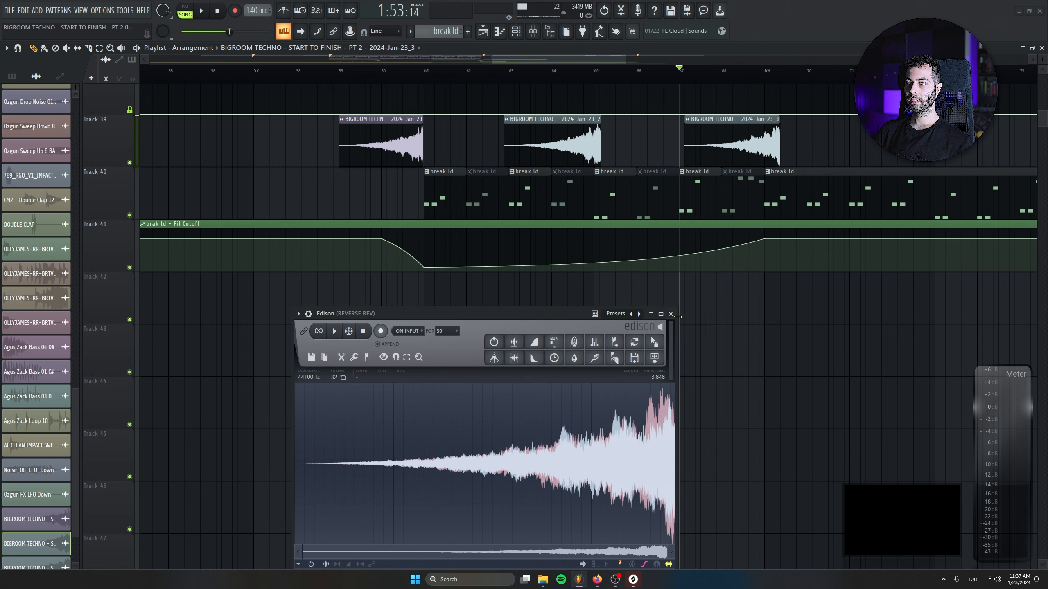
click(670, 313)
Nudge the second reversed clip on track 39 so that its end lines up with bar 65
scroll(561, 410, up, 3)
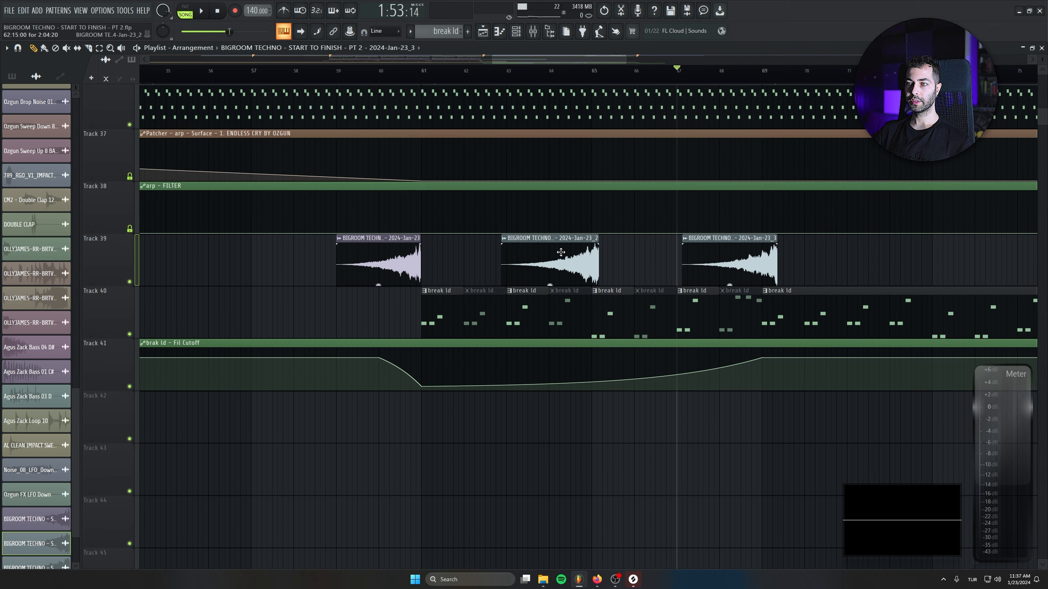
drag(545, 253, 556, 252)
scroll(426, 332, up, 4)
scroll(423, 314, up, 1)
Give the first reversed clip a full-length fade-in and trim its start to about one and a half bars before bar 61
right_click(275, 242)
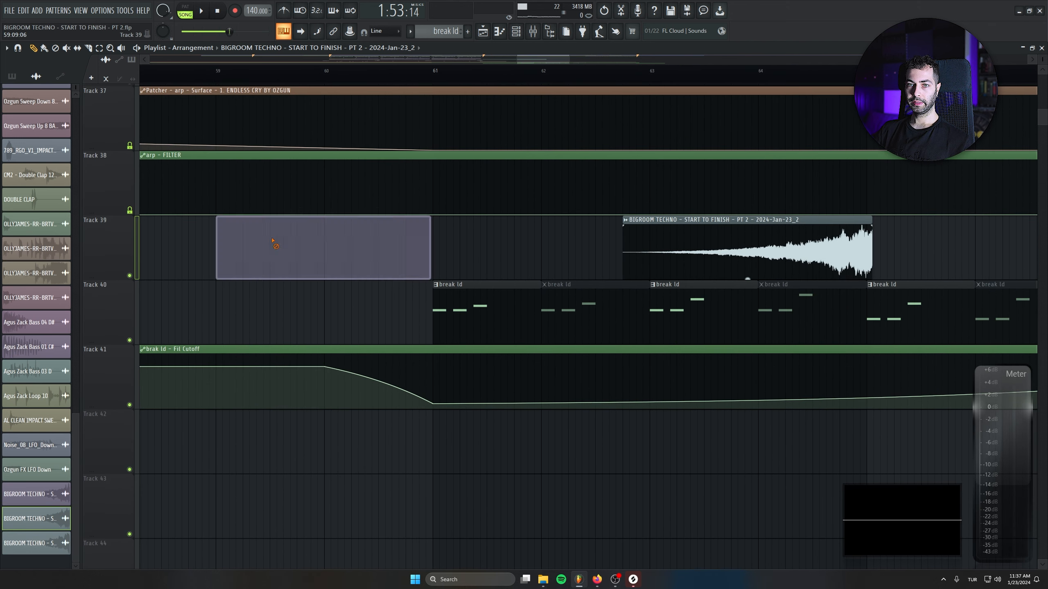
key(ctrl+z)
scroll(417, 275, up, 3)
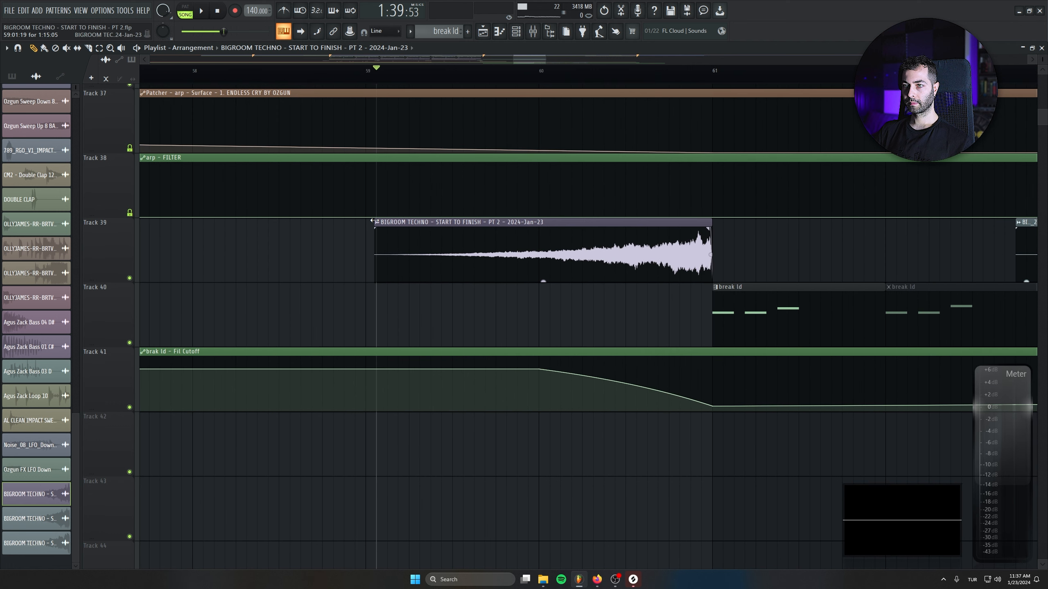
drag(365, 223, 715, 234)
key(space)
scroll(426, 292, down, 4)
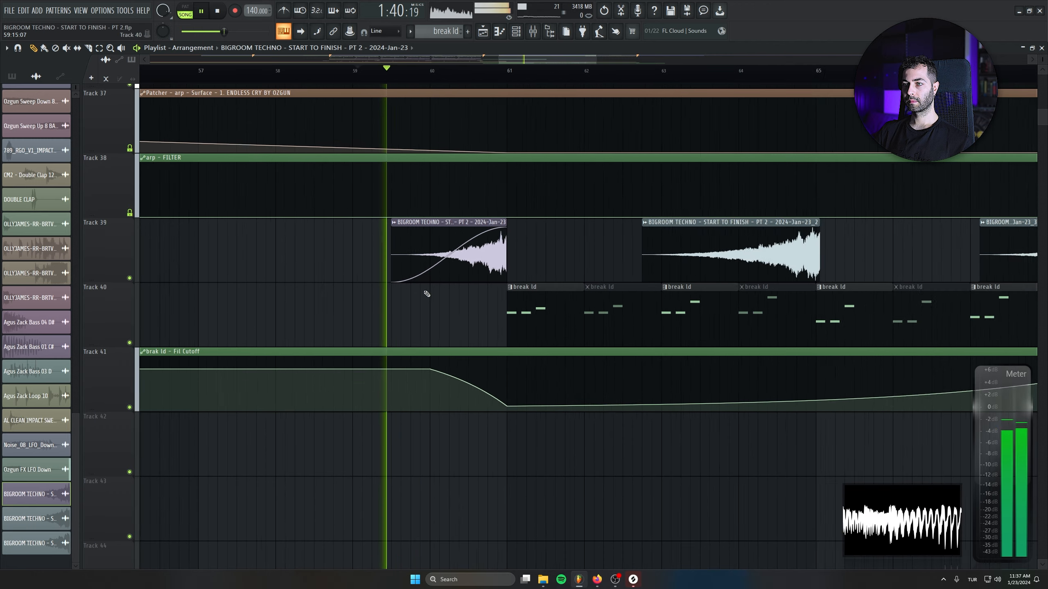
Lower the channel volume of the first reversed clip to about 43%
double_click(420, 246)
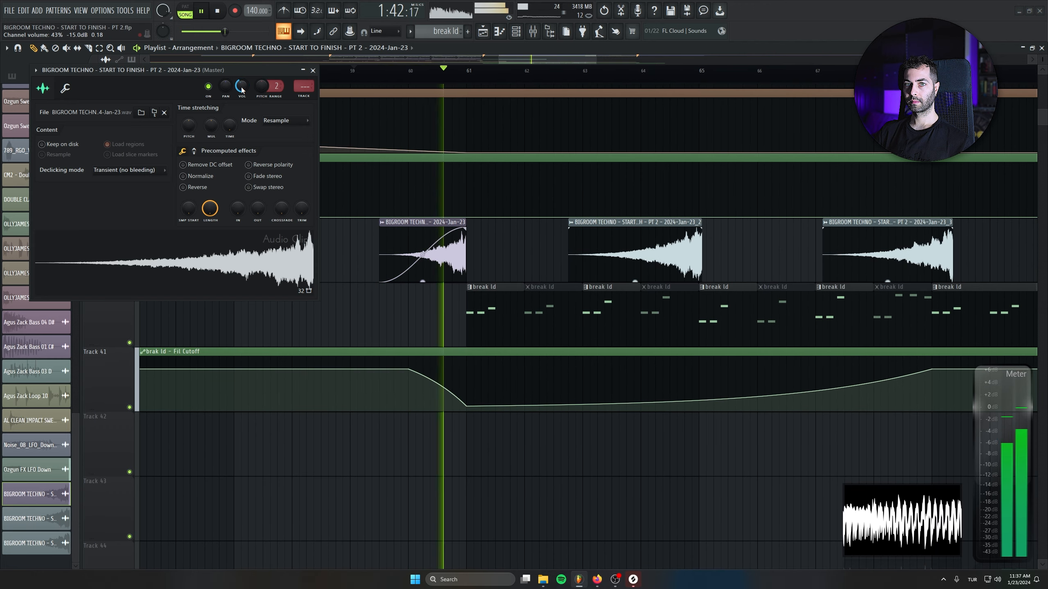
drag(242, 89, 242, 92)
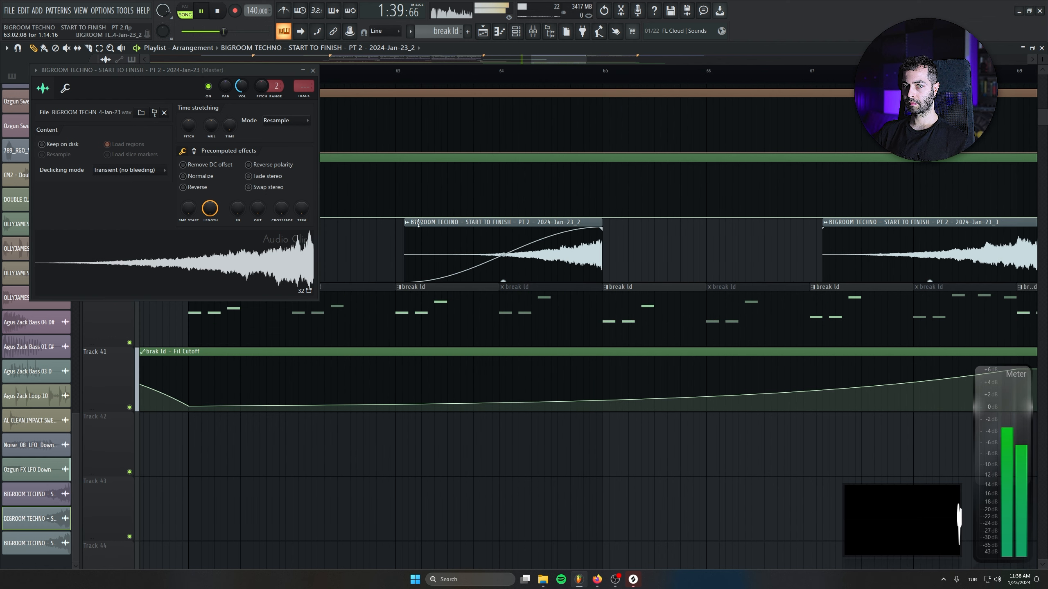
Trim the second reversed clip's start to about bar 63.5 and add a copy of the first reversed clip ending at bar 63
drag(404, 224, 456, 222)
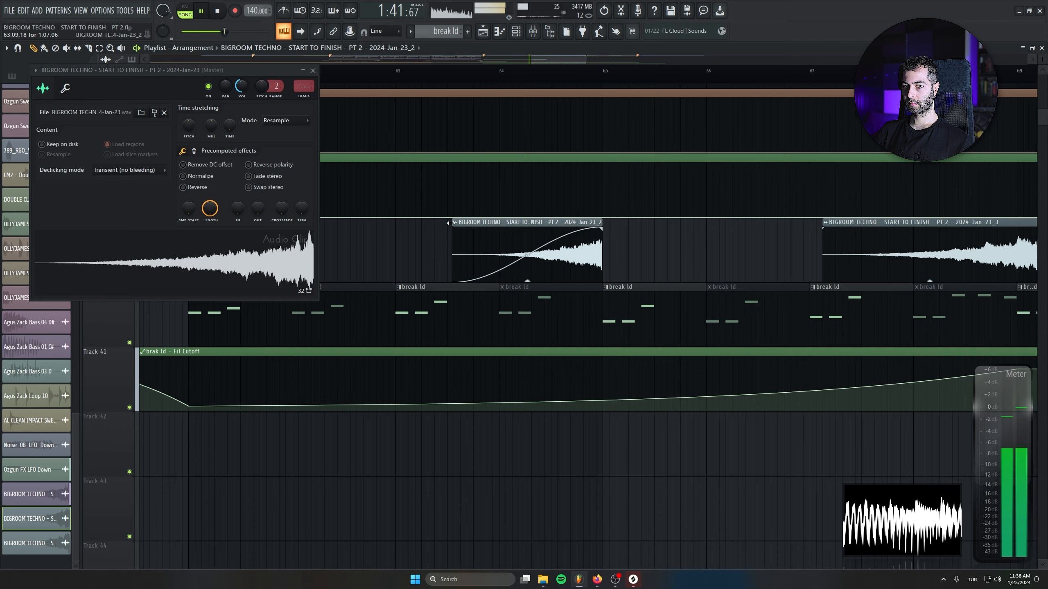
scroll(546, 372, down, 4)
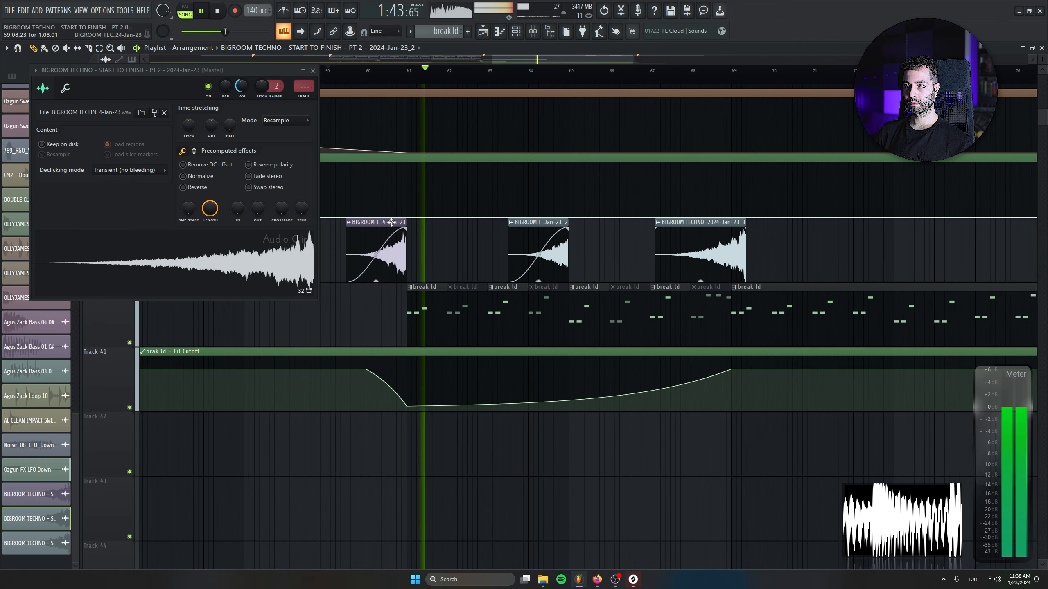
drag(392, 224, 471, 232)
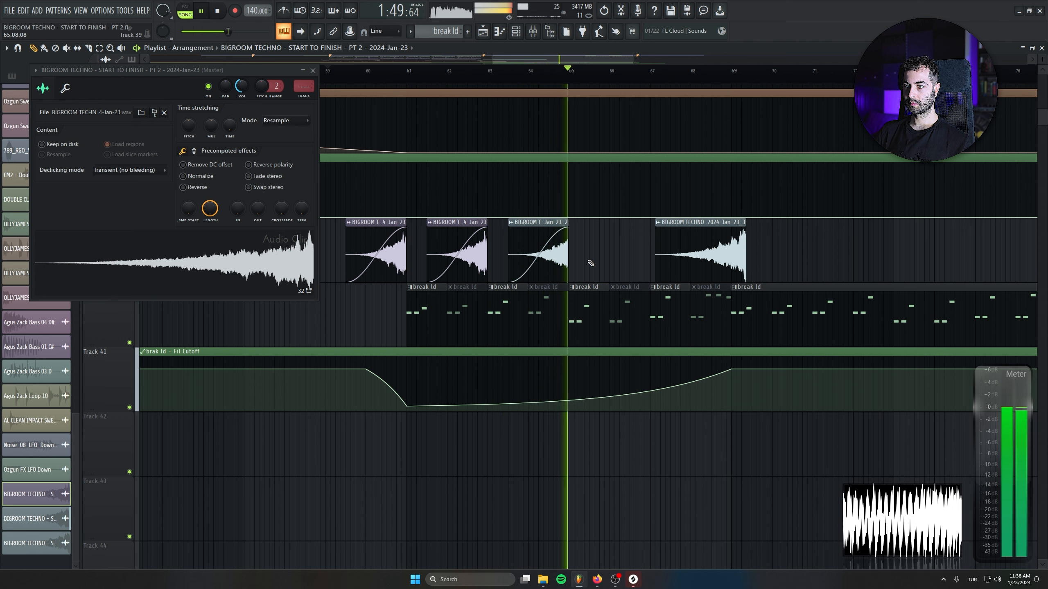
click(313, 71)
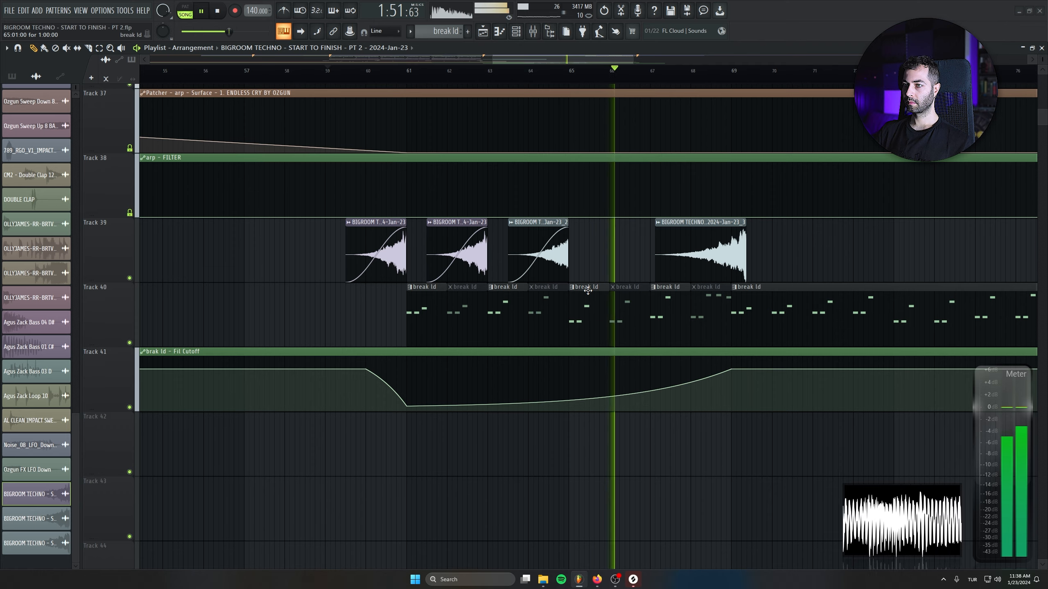
Move the third reversed clip out of the way past bar 72 and the second reversed clip so that it ends at bar 67
drag(673, 247, 885, 248)
key(space)
drag(522, 241, 623, 239)
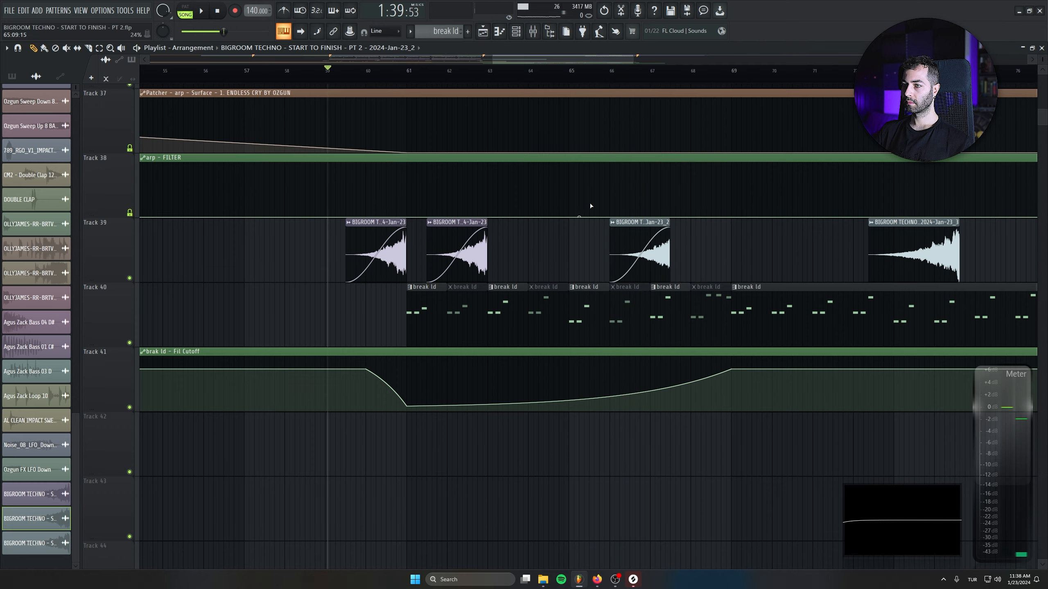
key(space)
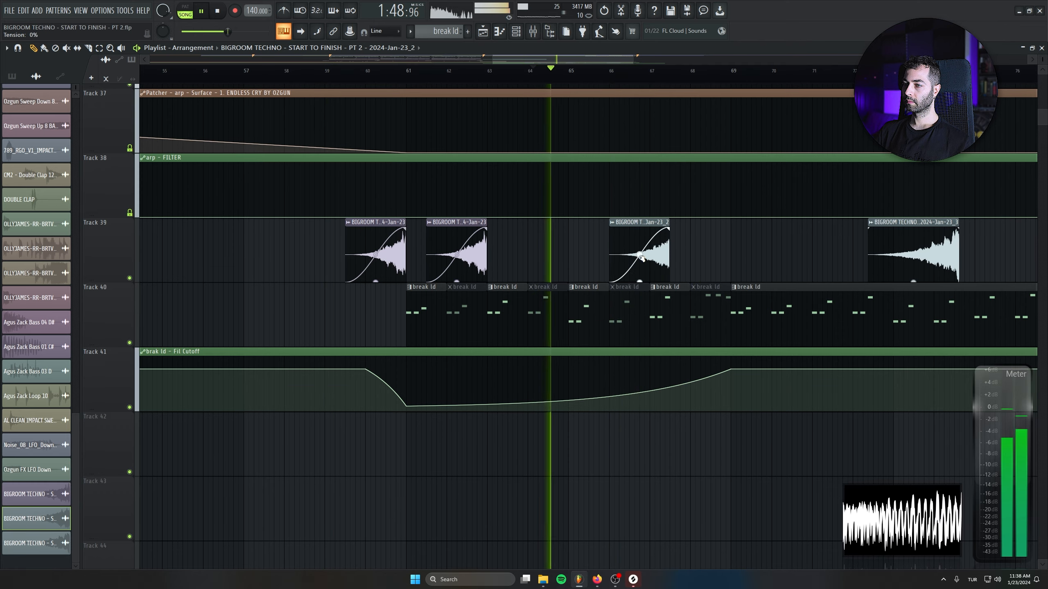
drag(644, 227, 624, 229)
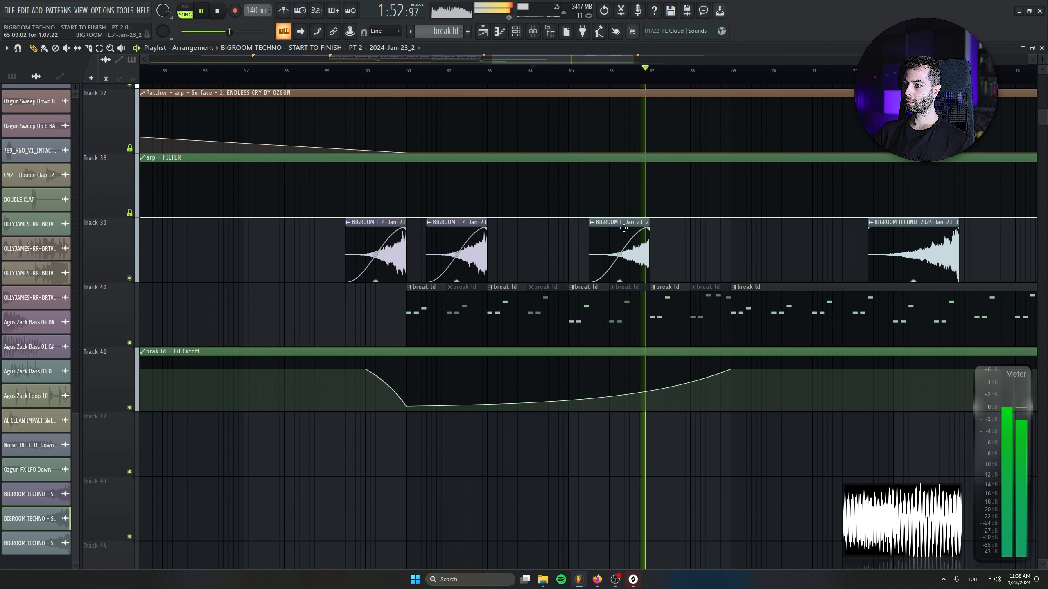
Shorten the third reversed clip to about one and a half bars, park it after bar 69, and copy the first clip to end at bar 65
drag(902, 230, 679, 226)
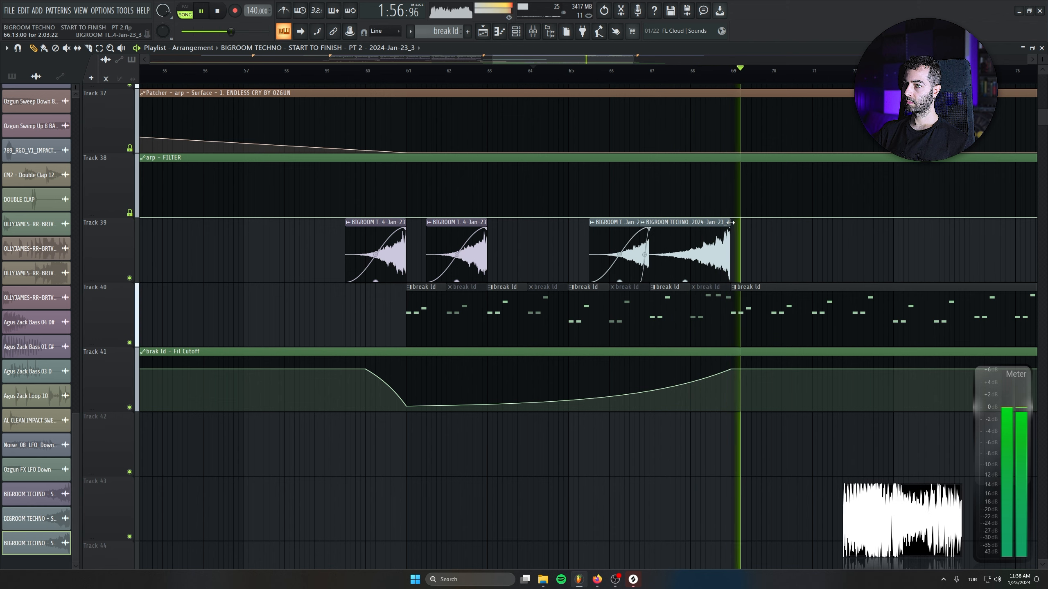
key(ctrl+z)
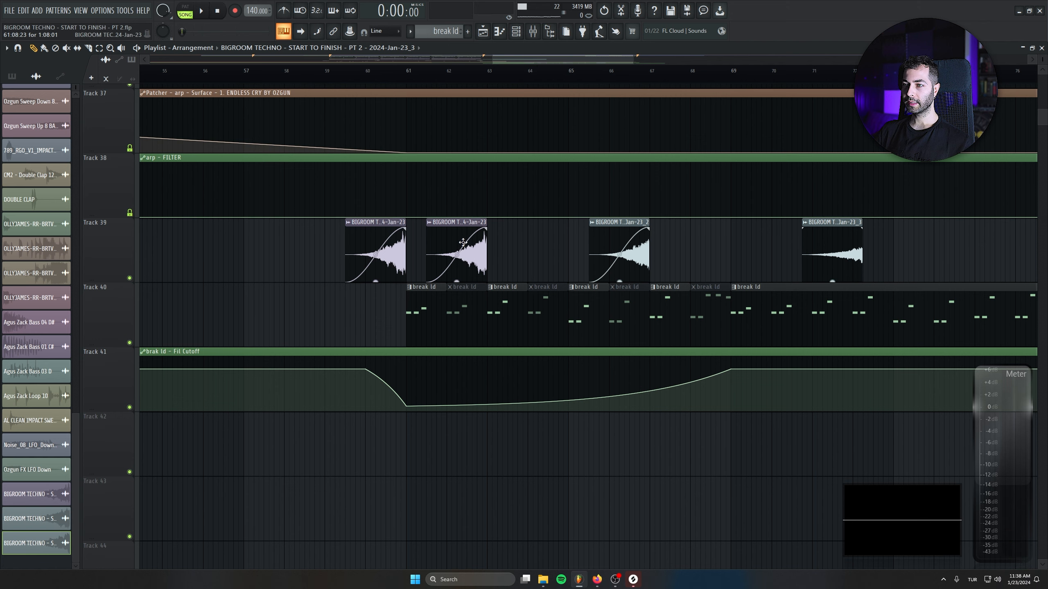
key(space)
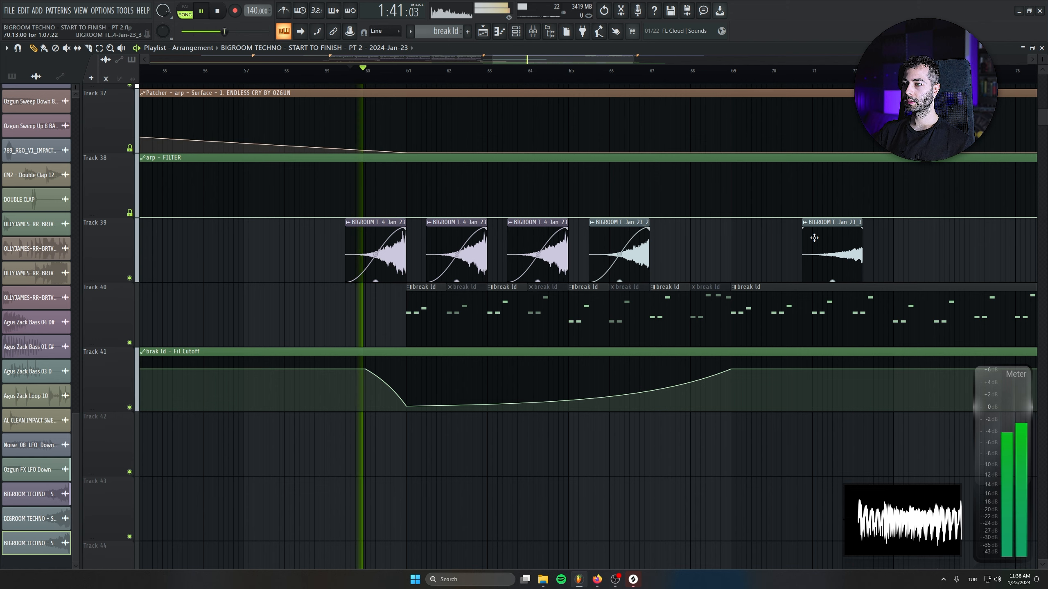
drag(831, 228, 776, 227)
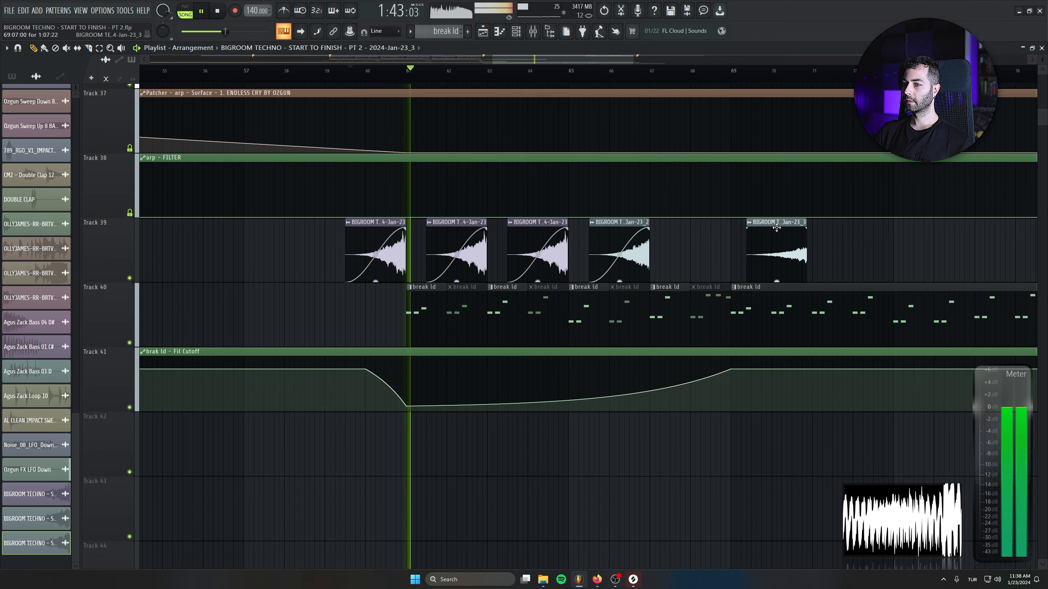
Delete the reversed copy ending at bar 63 and move the third reversed clip so that it ends at about bar 69
right_click(448, 243)
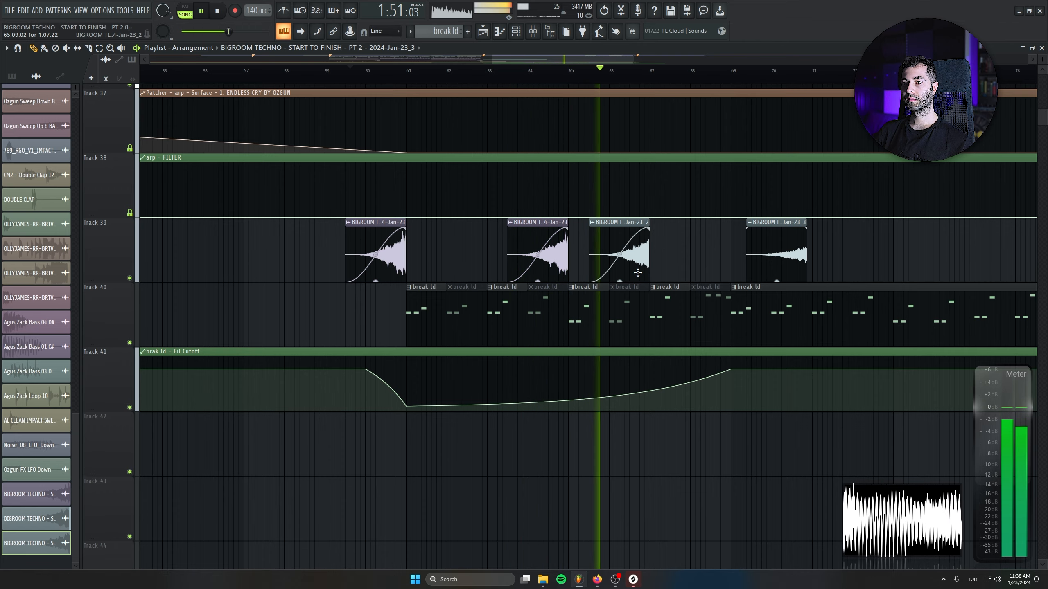
scroll(713, 363, up, 4)
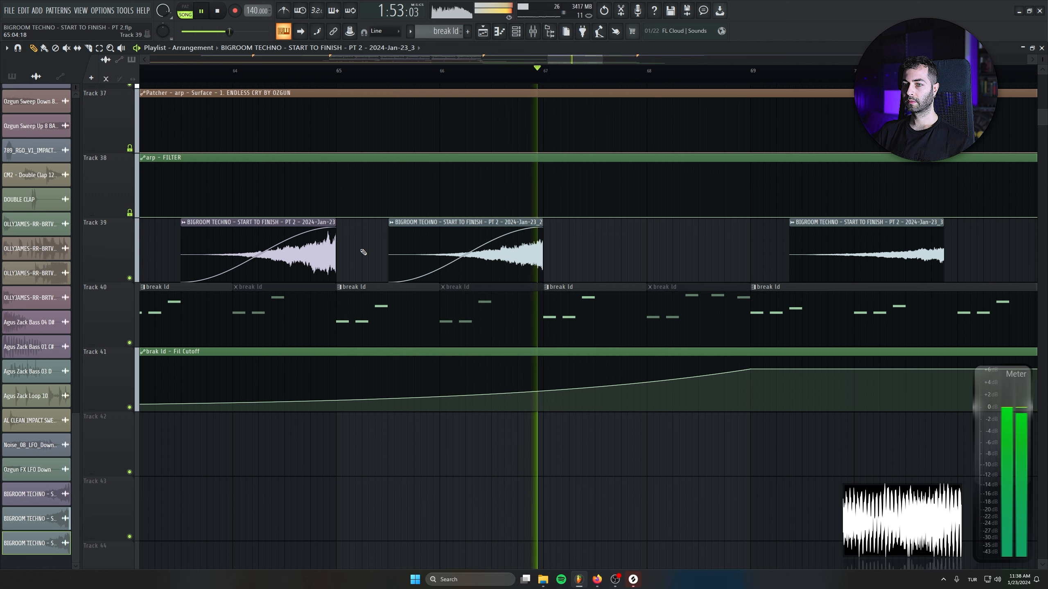
drag(861, 241, 699, 241)
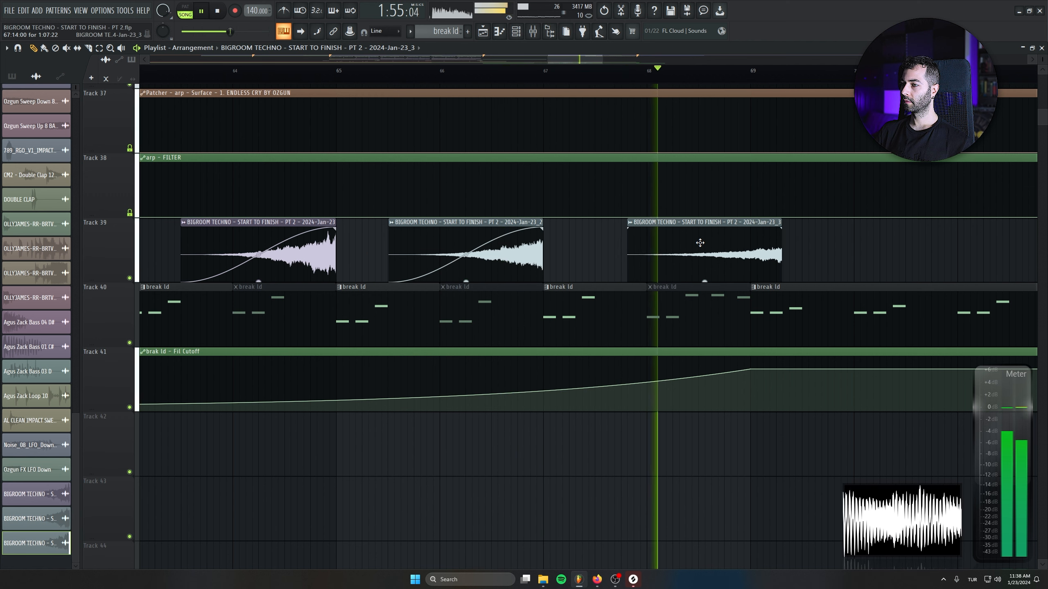
drag(778, 222, 769, 232)
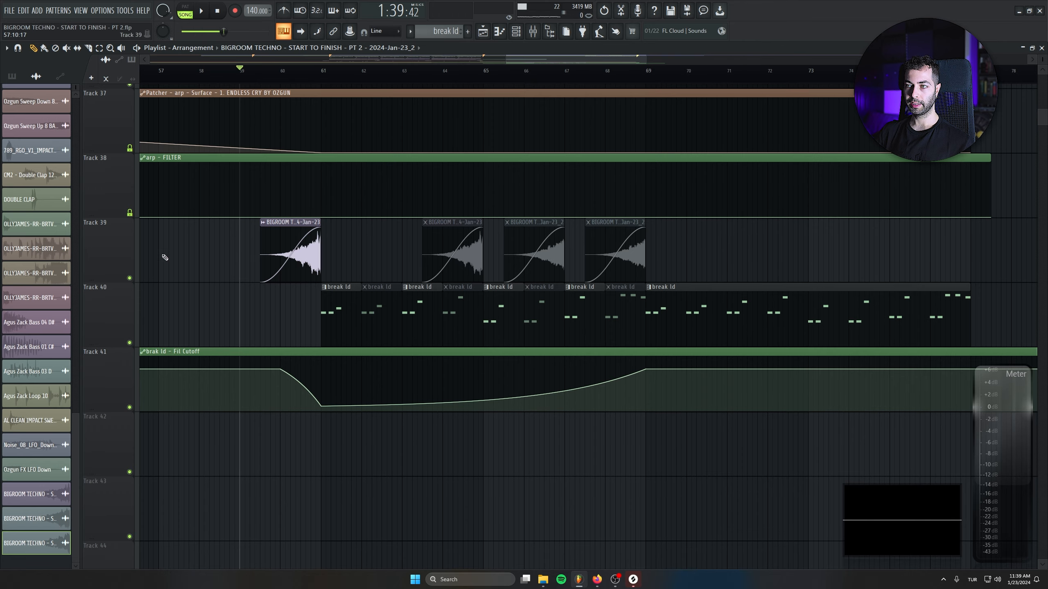
Insert an empty track directly above the break ld clips and move the first reversed clip onto it, keeping its end at bar 61
scroll(355, 373, down, 4)
scroll(356, 373, down, 2)
key(space)
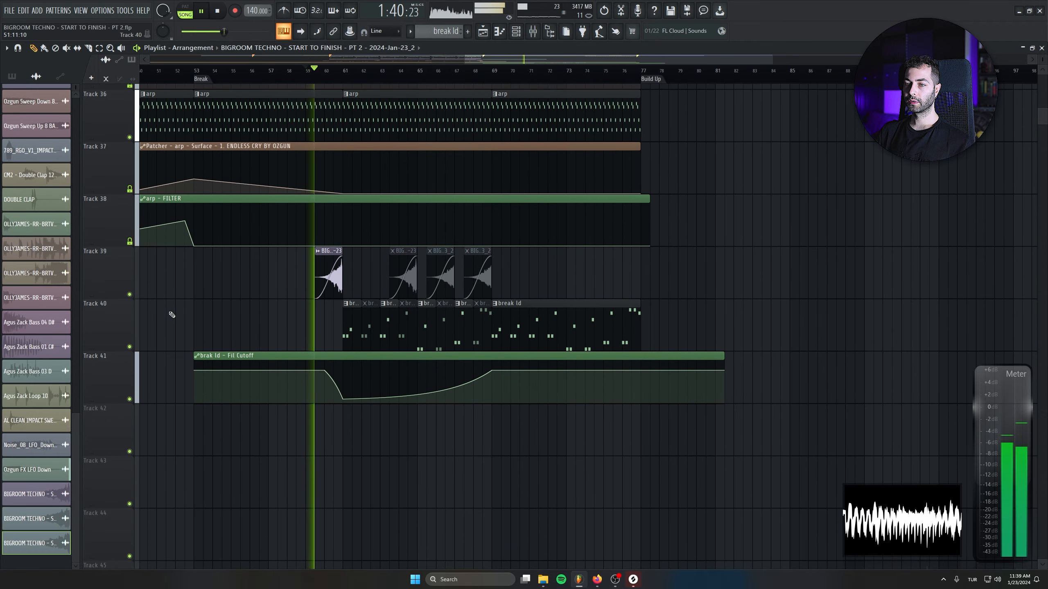
right_click(121, 300)
click(160, 494)
drag(290, 264, 332, 343)
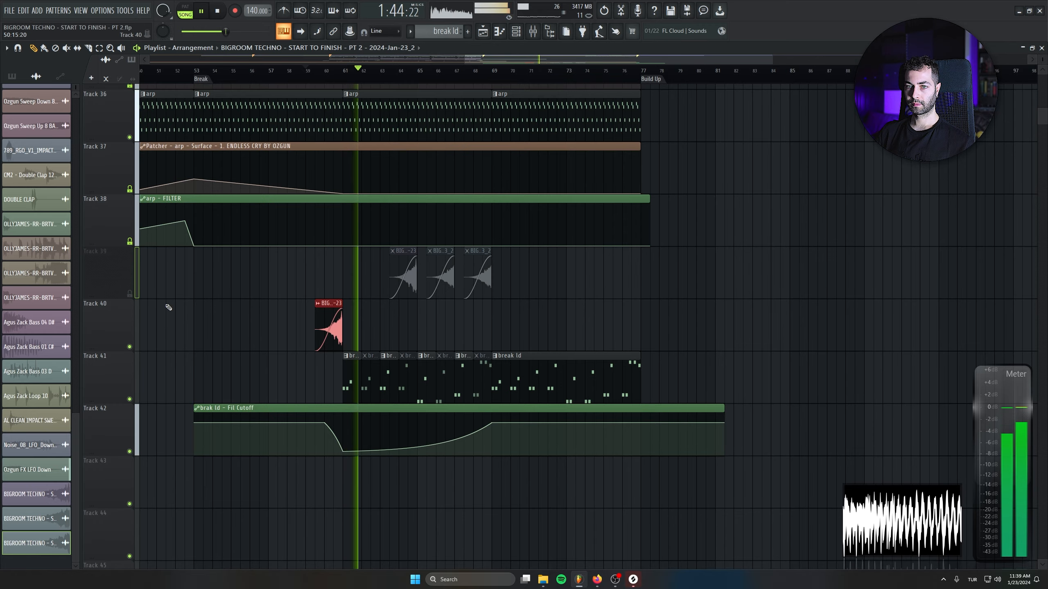
Copy the reversed reverb clip on Track 40 so that the copy ends at bar 69, and play the passage
scroll(365, 314, up, 4)
drag(295, 322, 676, 339)
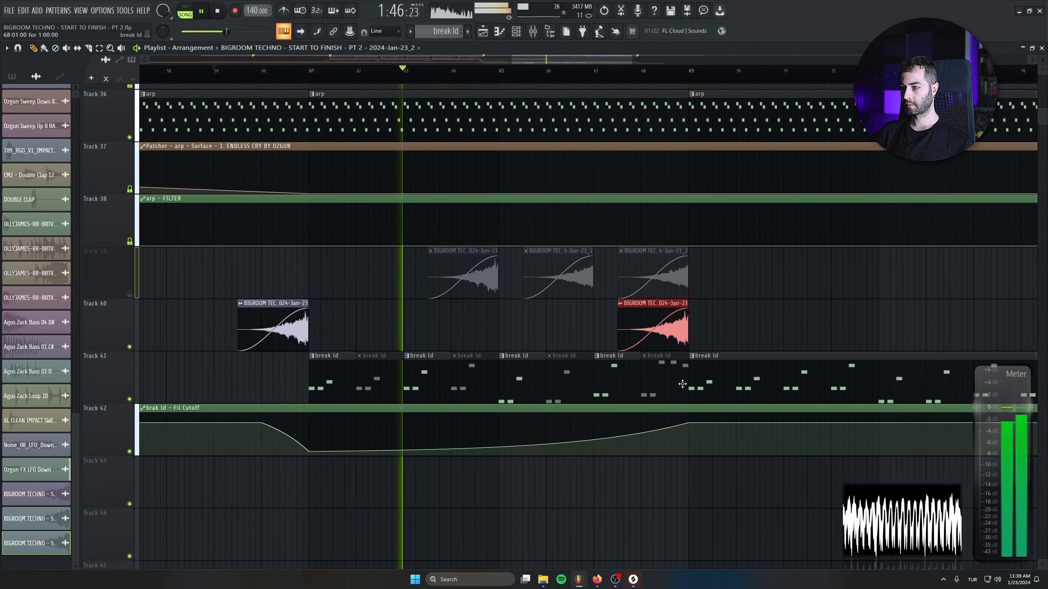
click(758, 524)
right_click(771, 525)
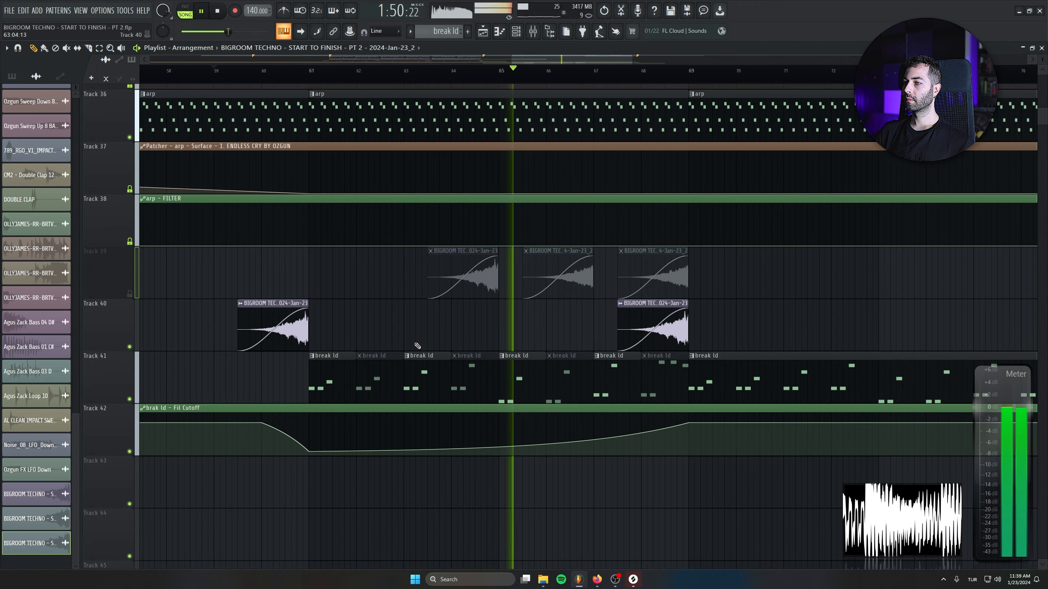
scroll(409, 321, down, 2)
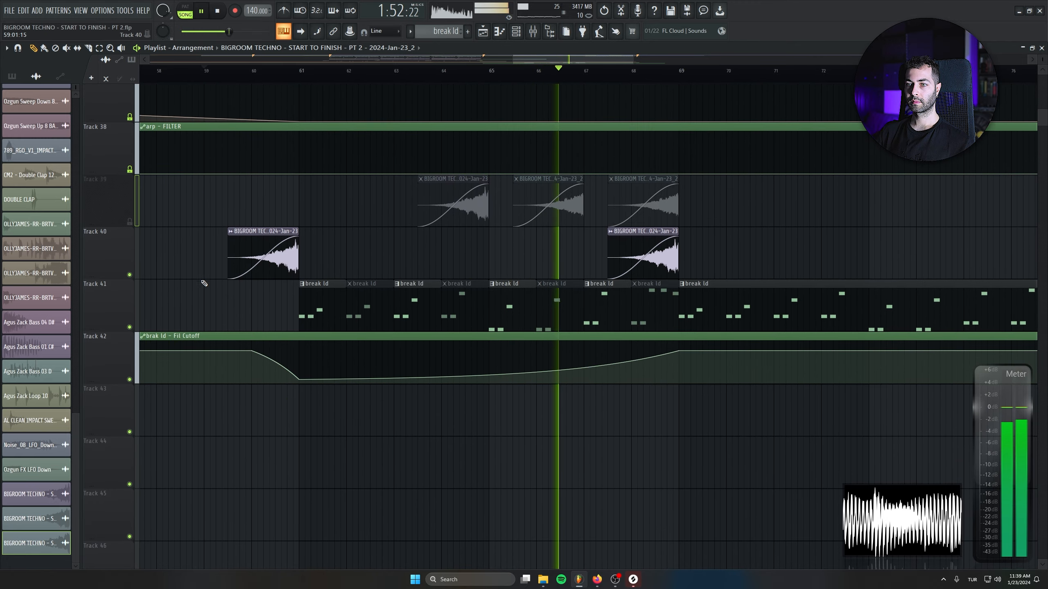
Merge the break ld clips on Track 41 into one pattern clip and clone the brak ld channel
double_click(342, 321)
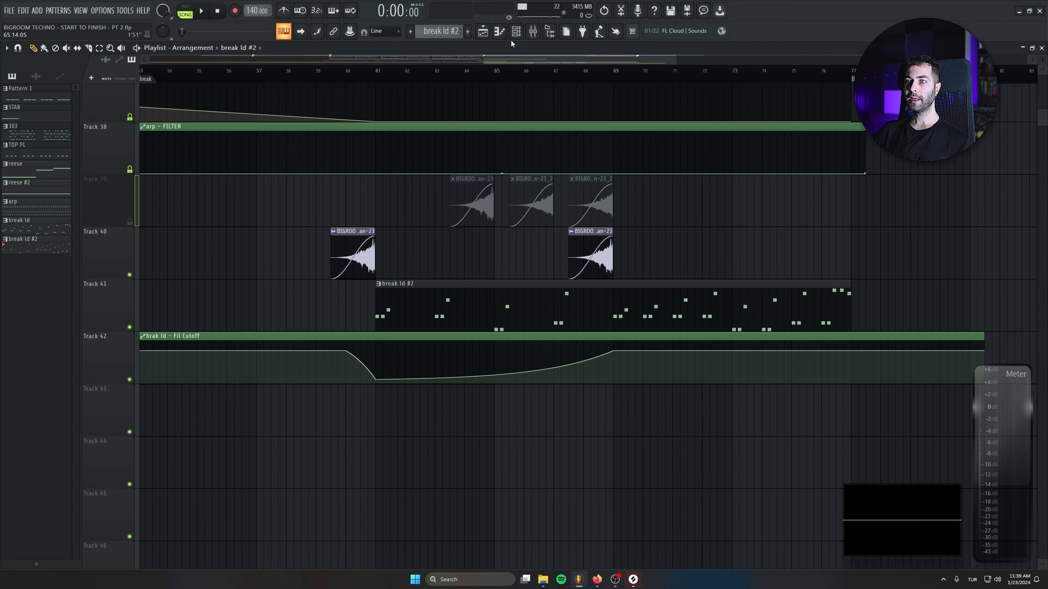
key(F6)
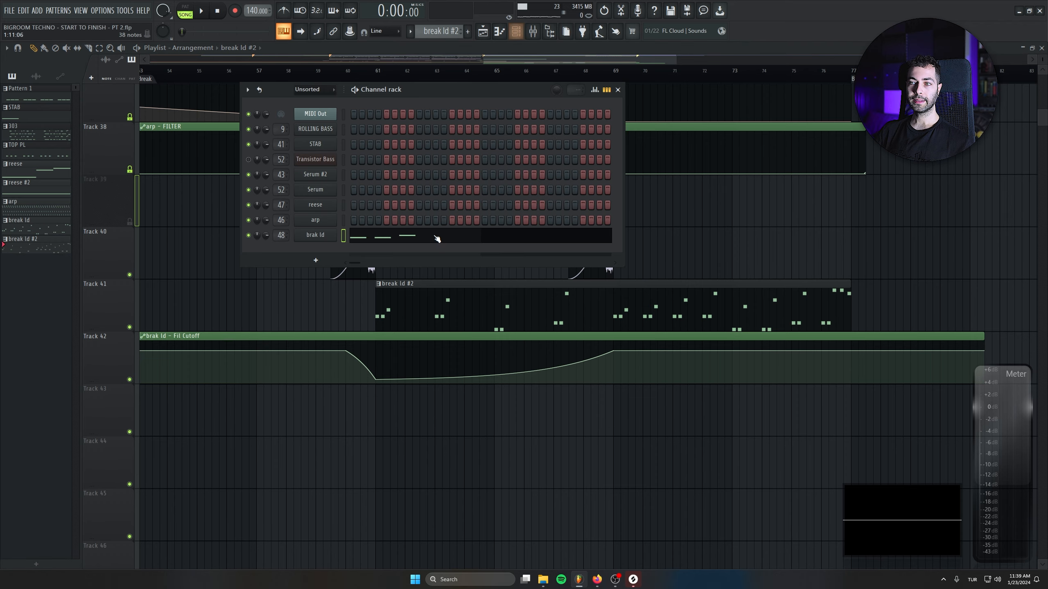
right_click(297, 232)
click(383, 326)
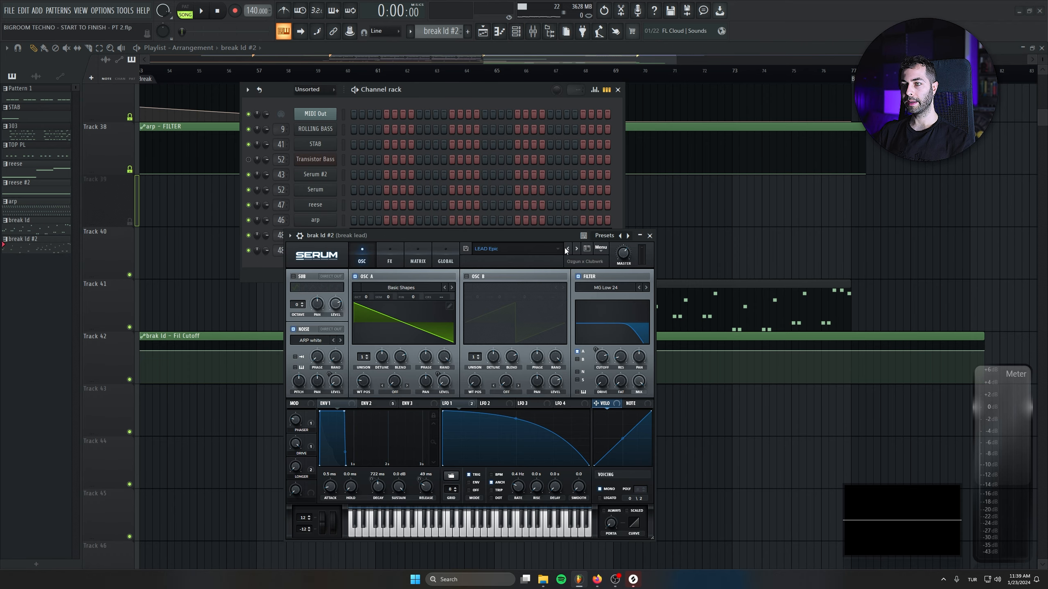
Try the Clubwrk presets BASS Cruncy and Wide, BASS FM and BASS Plucky on the cloned lead, varying the filter cutoff
click(552, 251)
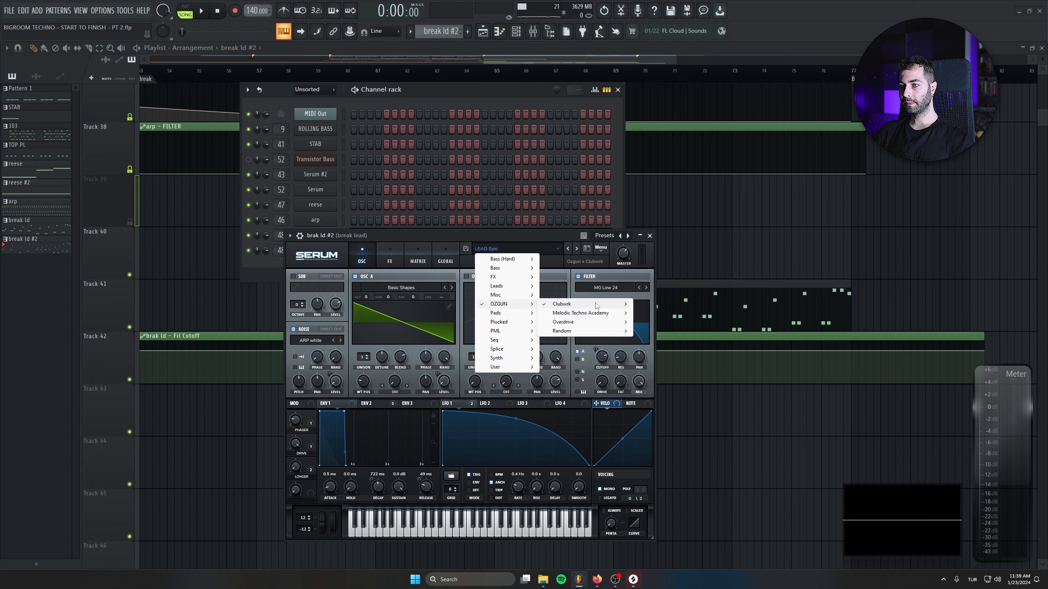
mouse_move(595, 304)
click(651, 323)
drag(434, 237, 412, 265)
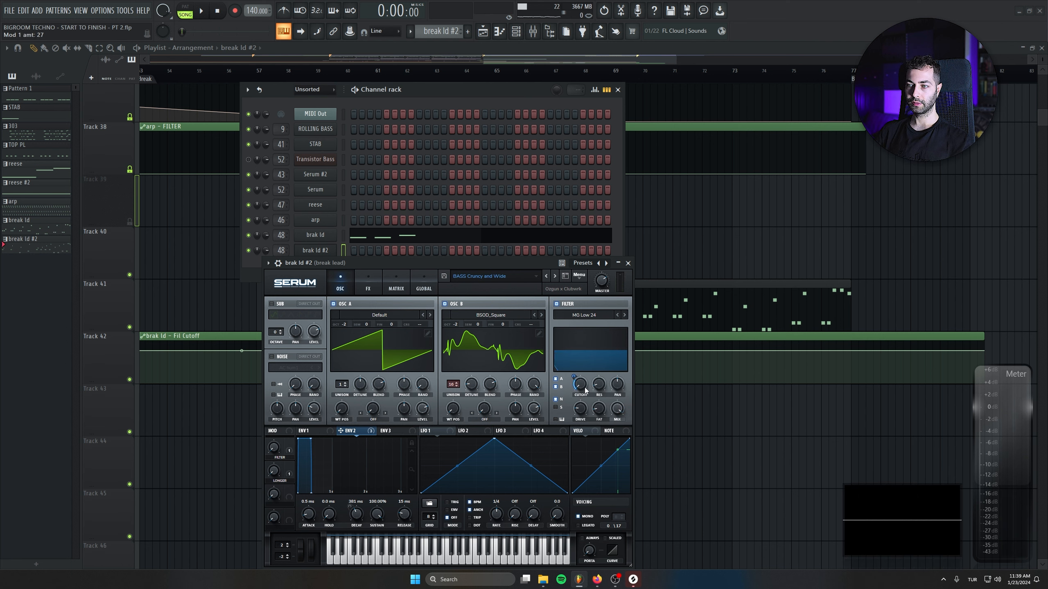
drag(585, 390, 567, 327)
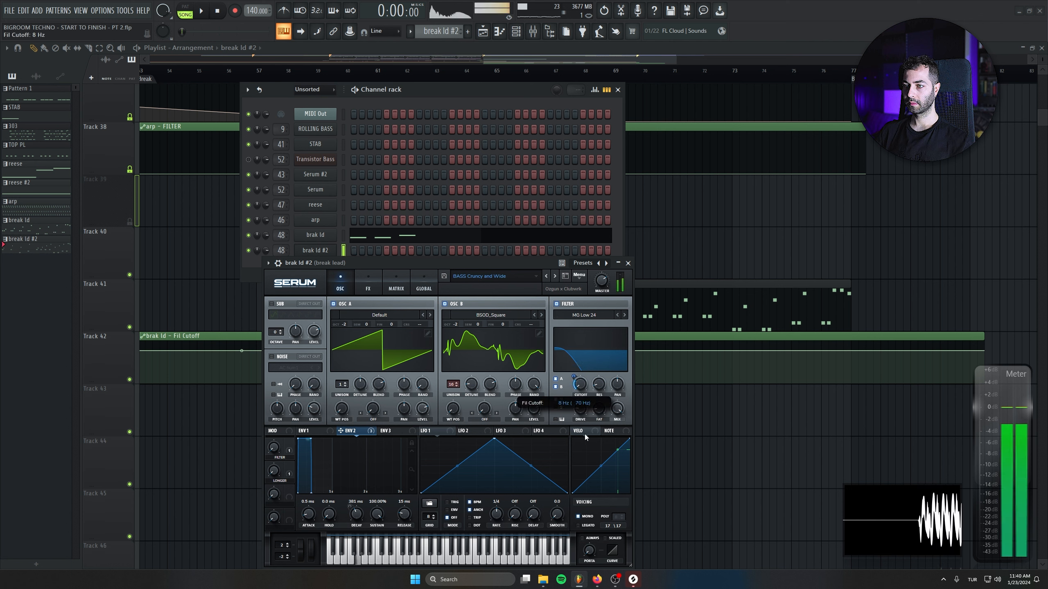
drag(578, 408, 576, 388)
click(554, 277)
click(558, 404)
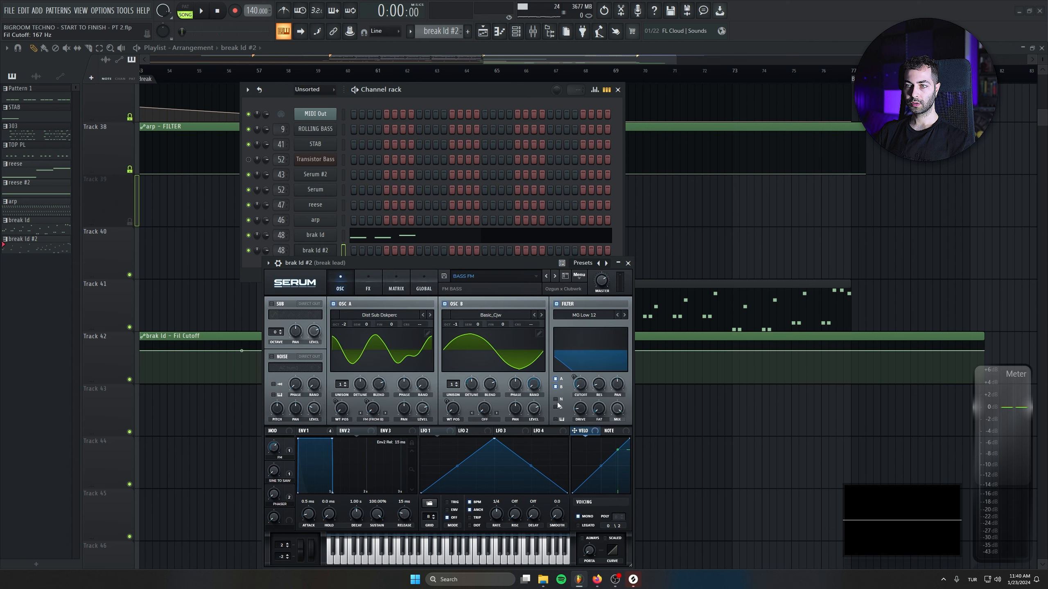
click(555, 277)
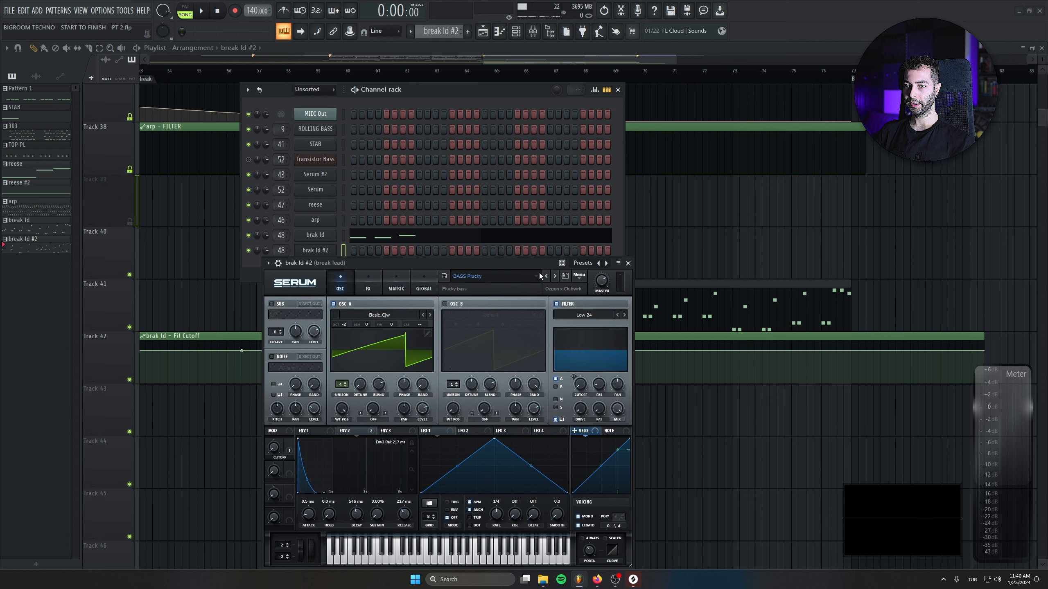
Load the 05 - BASS Reverse preset from the Melodic Techno Academy folder into the cloned lead's Serum and close its window
click(539, 276)
mouse_move(568, 336)
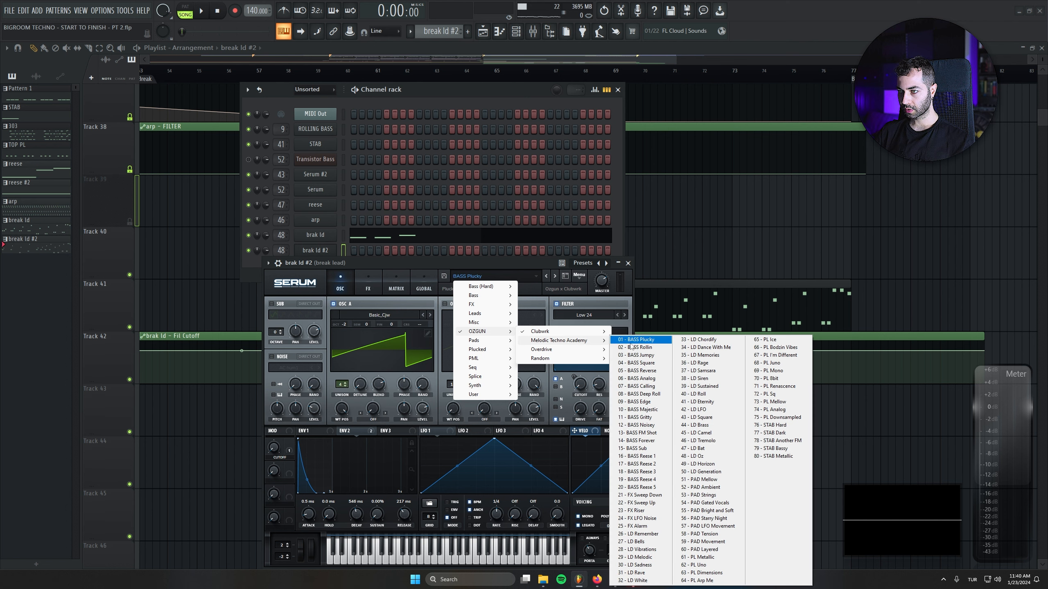
click(633, 382)
drag(417, 266, 408, 268)
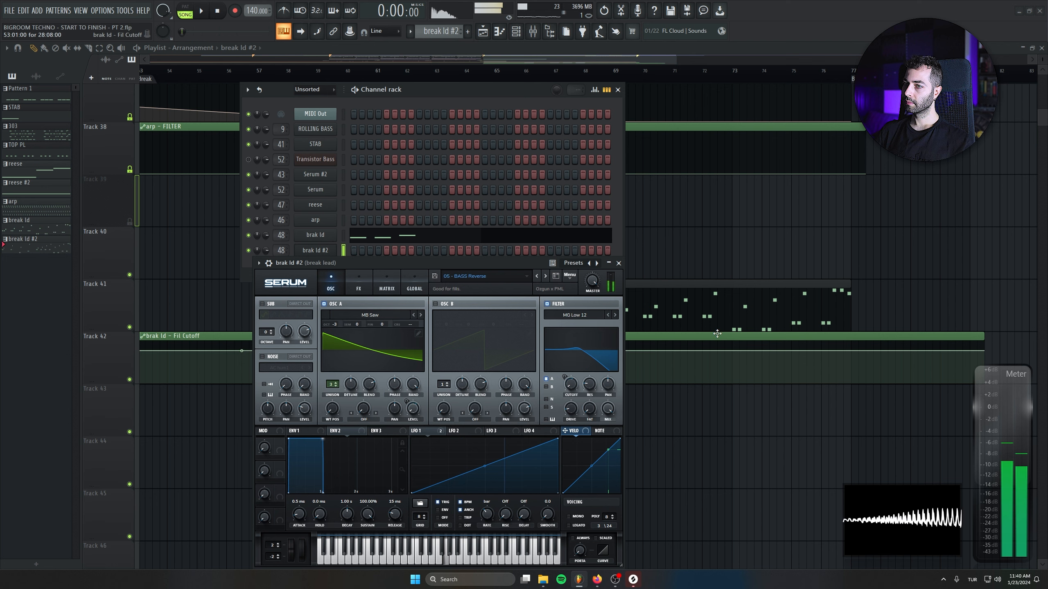
click(619, 263)
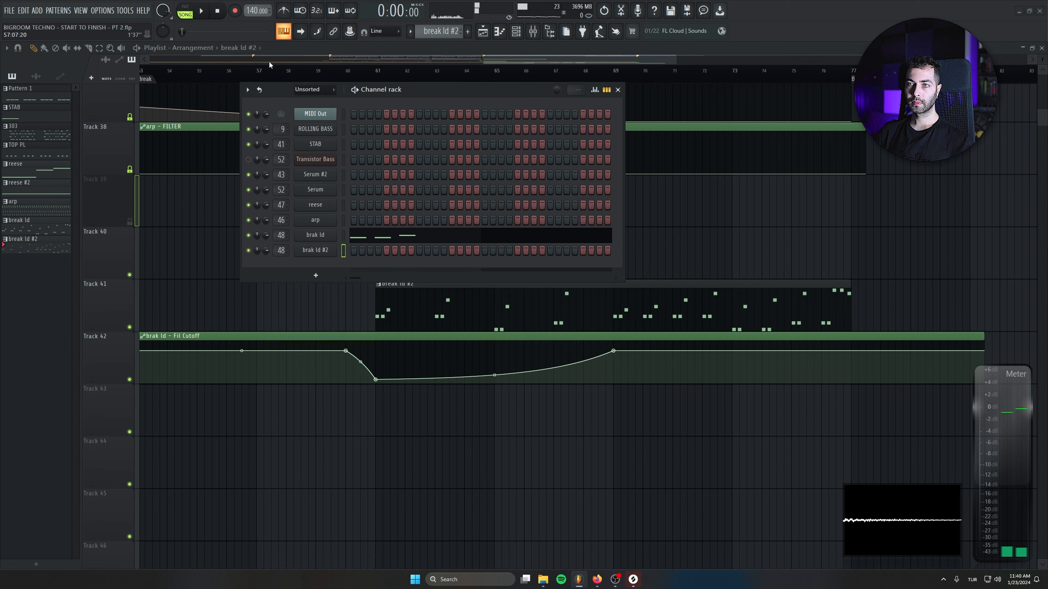
Place a one-bar D#5 note at bar 2 in the piano roll of brak ld #2 and play it with the song
right_click(321, 250)
click(356, 249)
key(space)
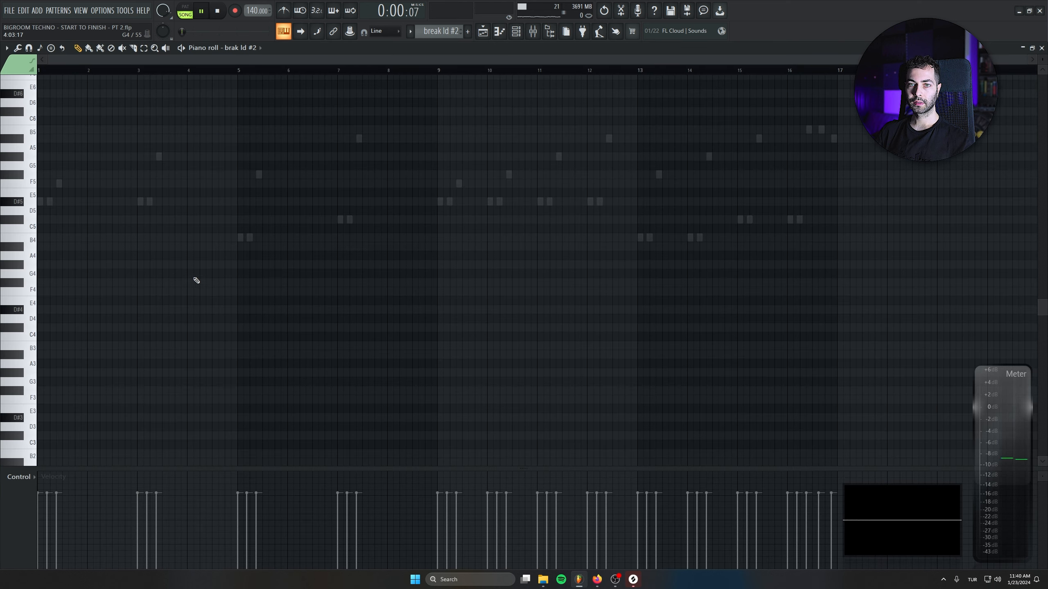
scroll(501, 318, up, 3)
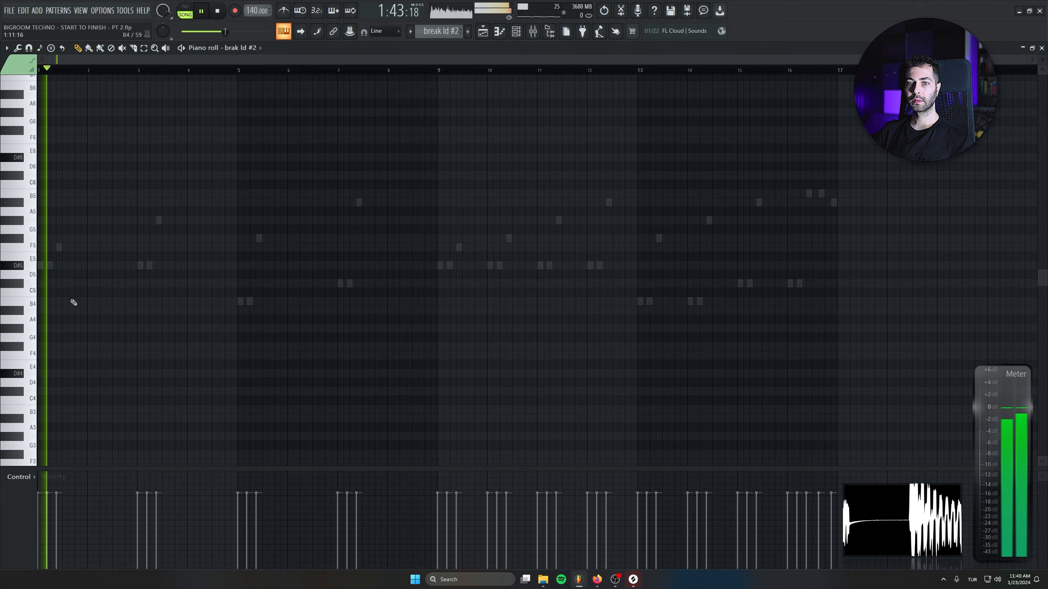
scroll(311, 311, up, 2)
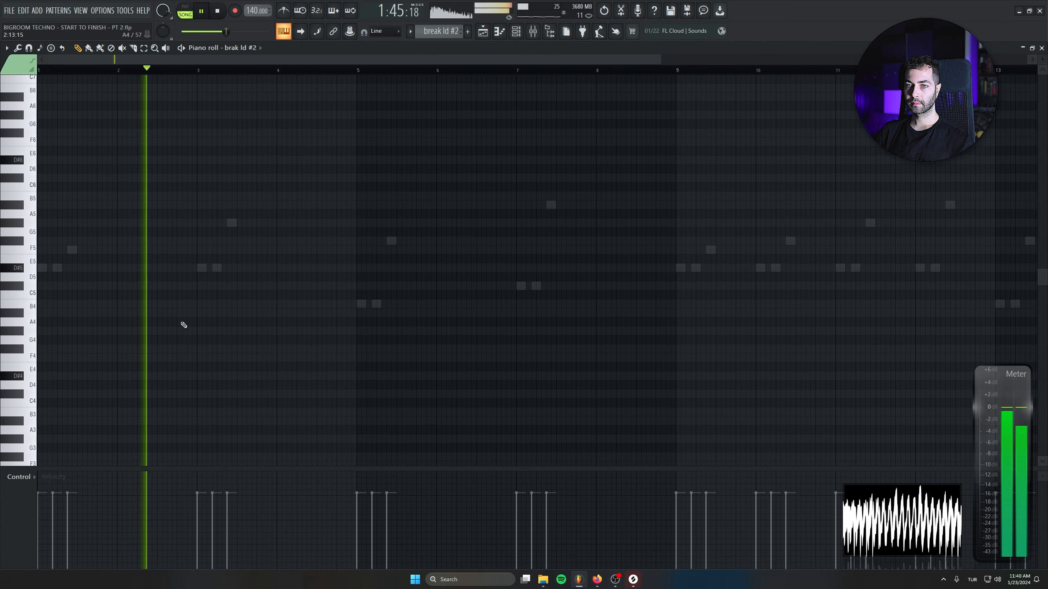
click(123, 287)
key(space)
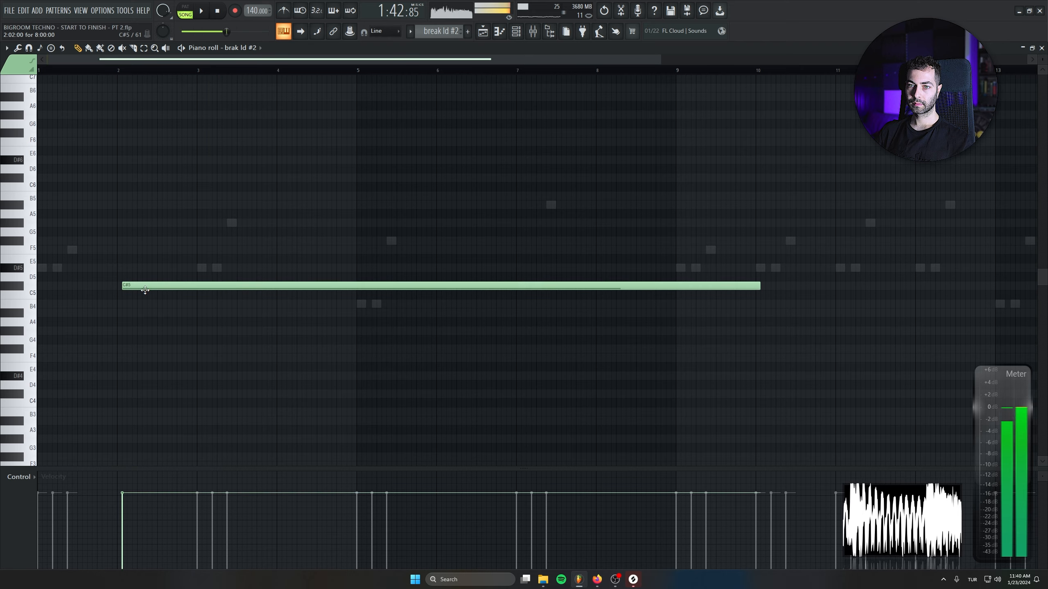
key(space)
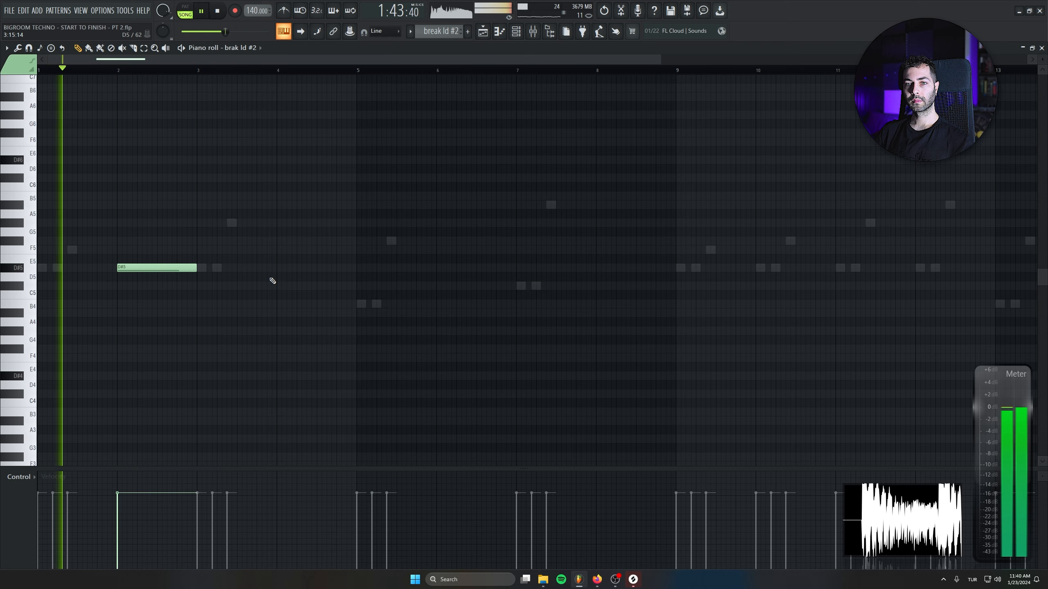
Open the Serum window of brak ld #2 and move it below the notes
click(515, 31)
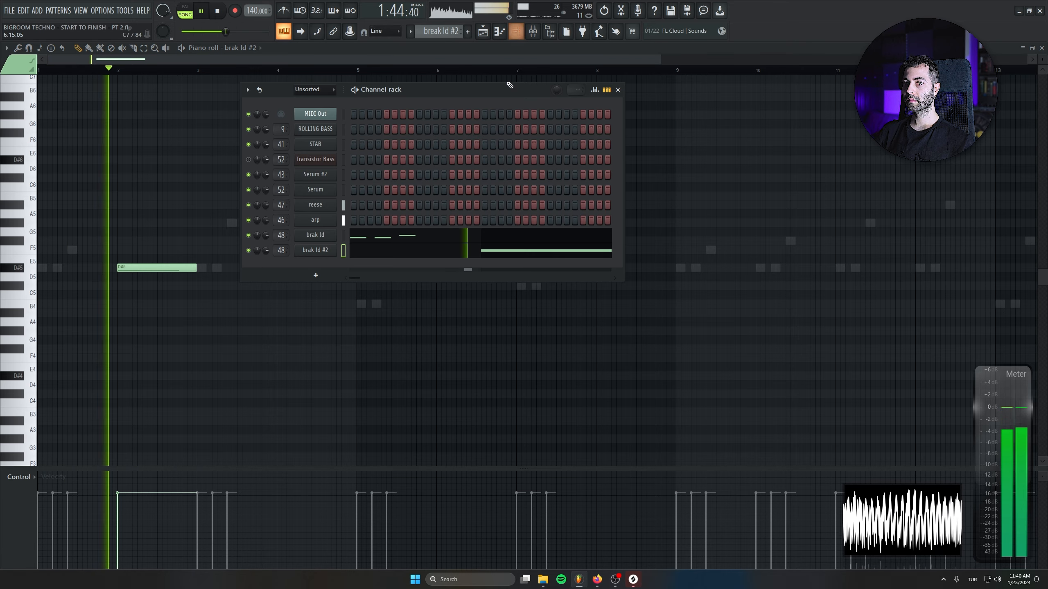
click(315, 250)
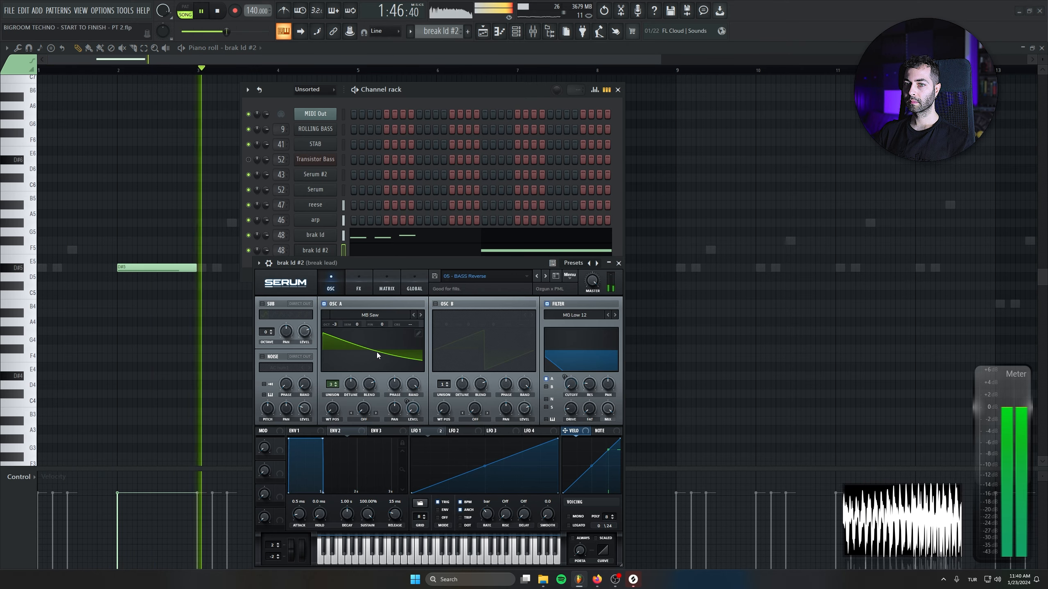
click(618, 90)
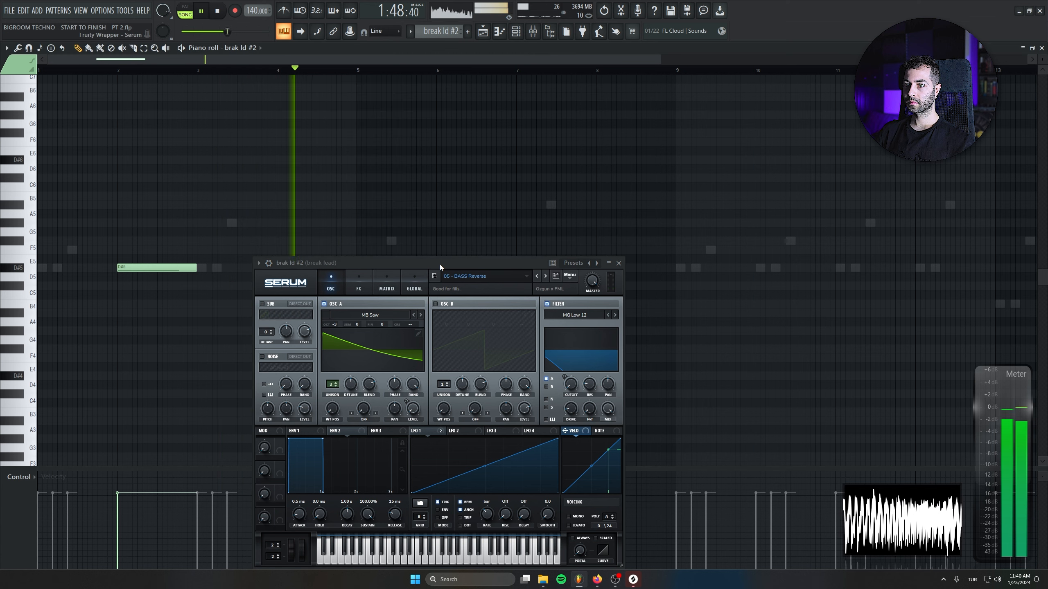
drag(412, 263, 395, 432)
Move the D#5 note to bar 4 and add a one-bar C#5 note at bar 8
drag(175, 268, 319, 268)
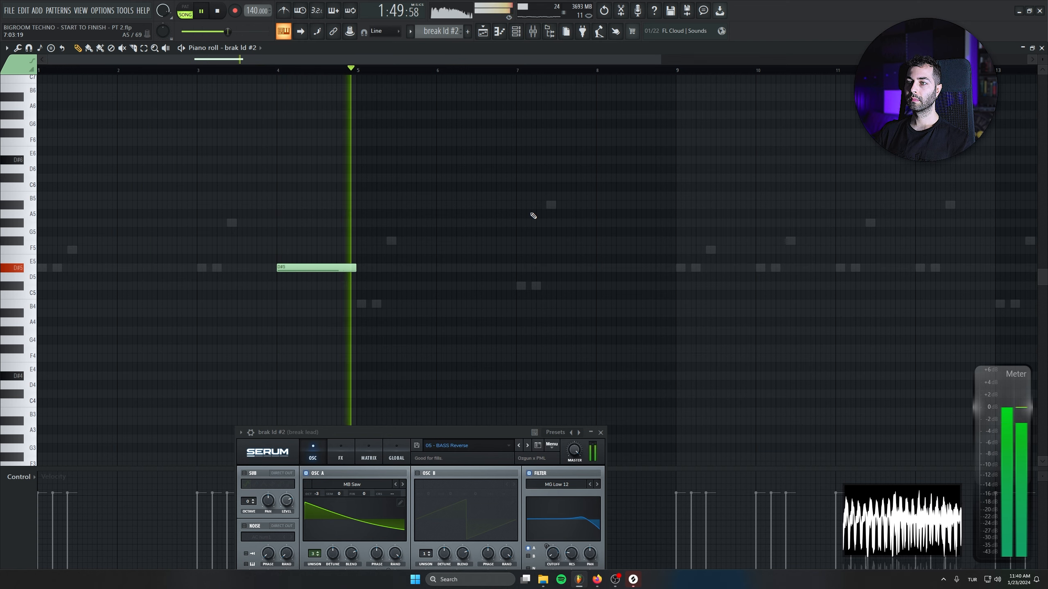
click(656, 267)
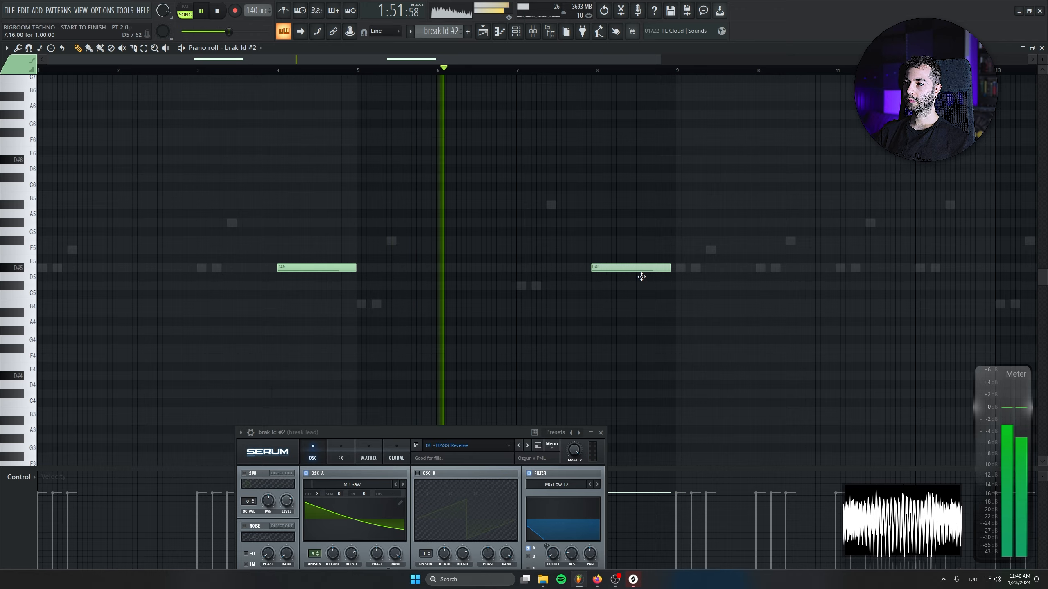
drag(424, 254, 188, 249)
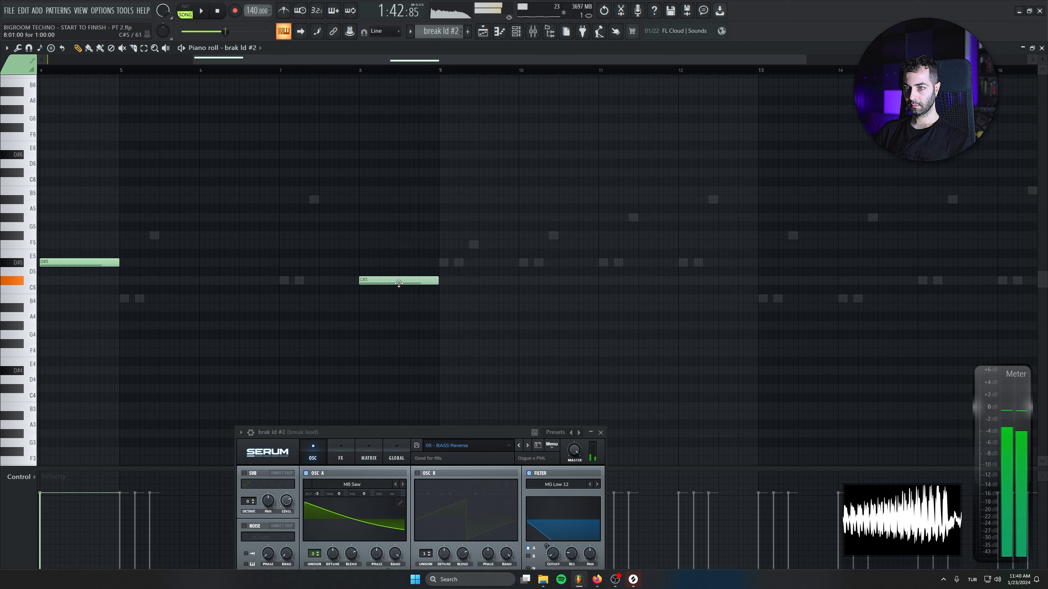
Play the brak ld #2 pattern and check the distortion, delay and reverb effects in its Serum
key(F5)
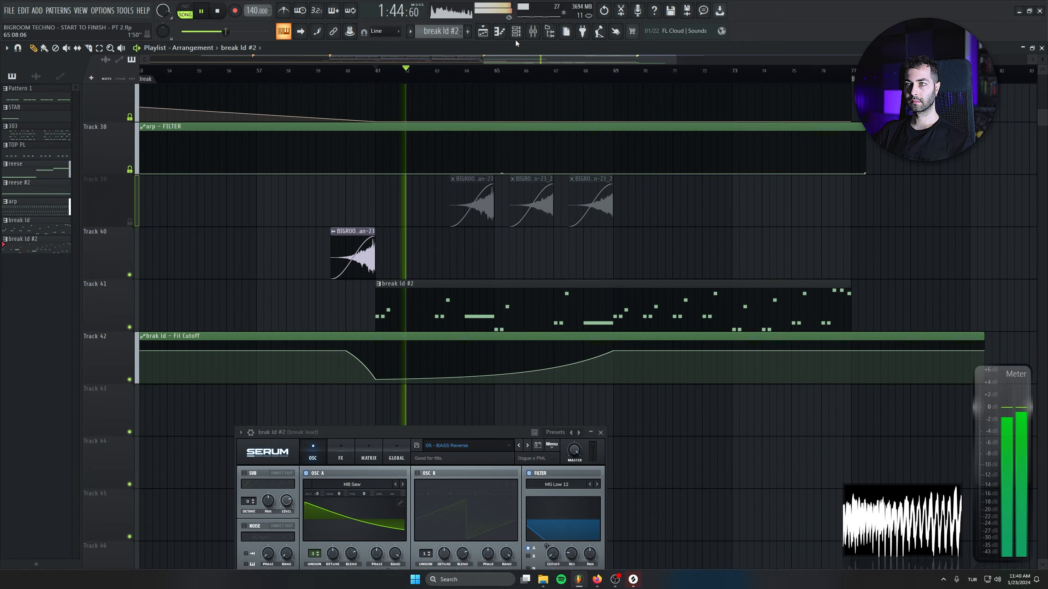
click(516, 31)
click(463, 248)
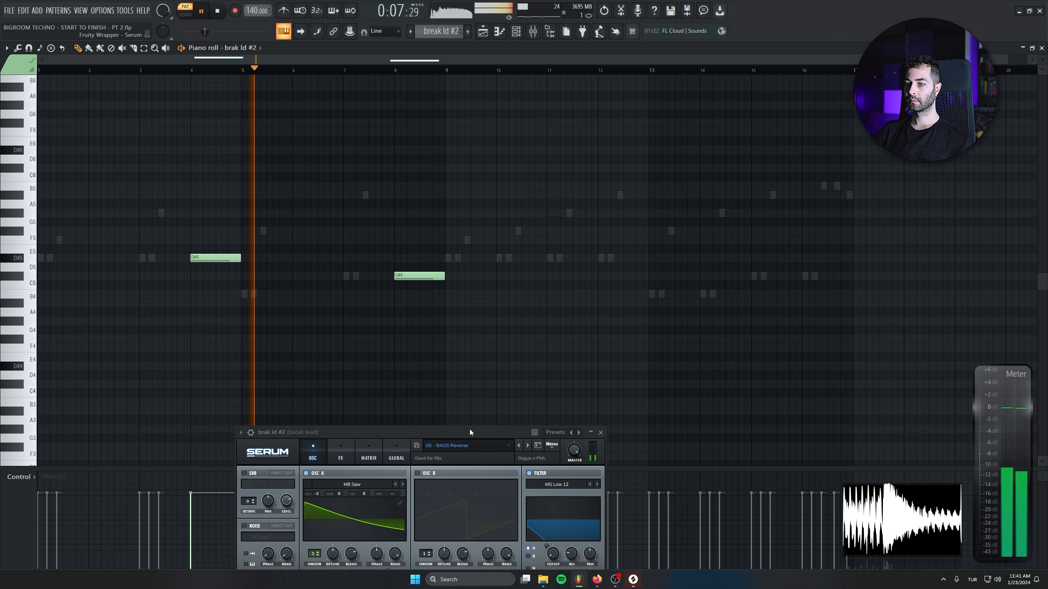
drag(470, 432, 666, 237)
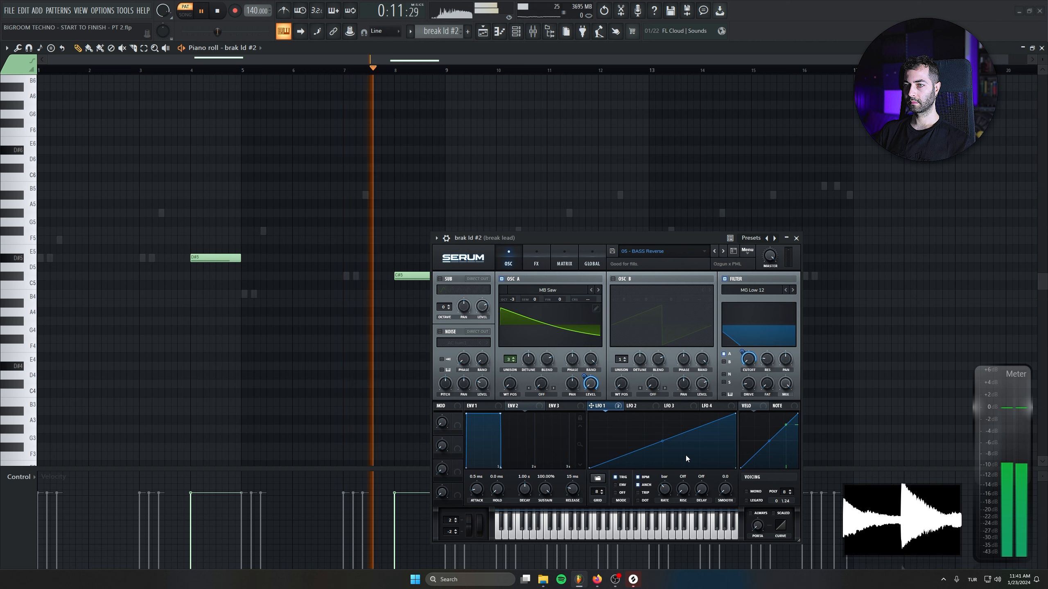
drag(671, 239, 797, 226)
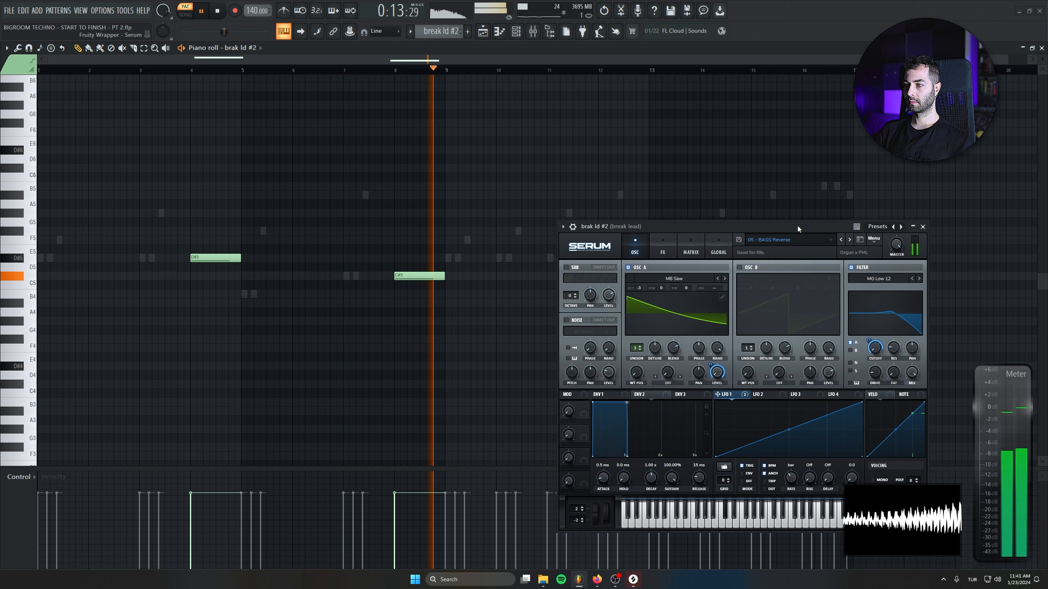
click(663, 252)
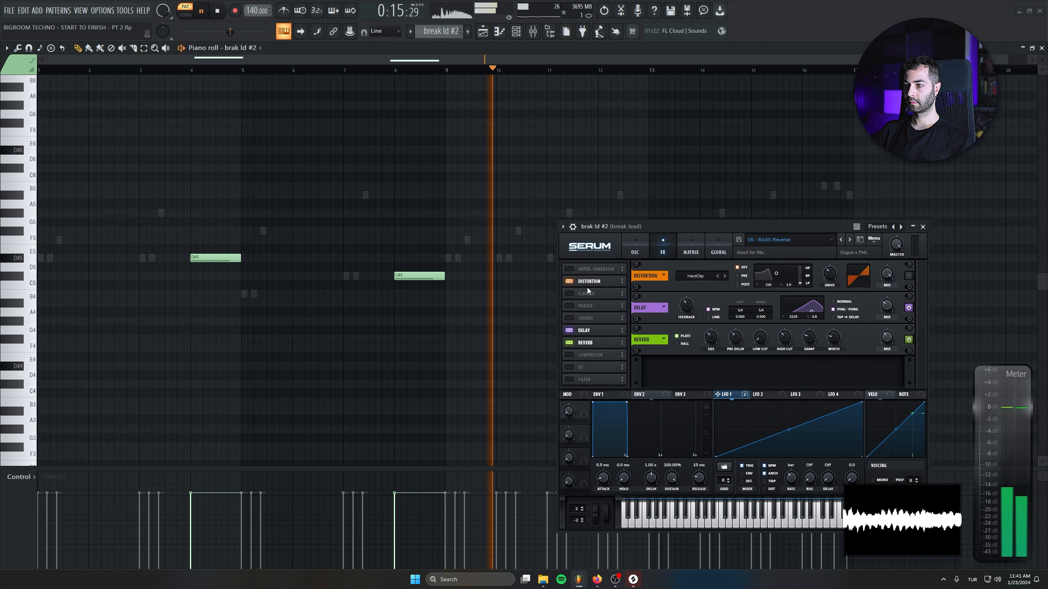
mouse_move(891, 298)
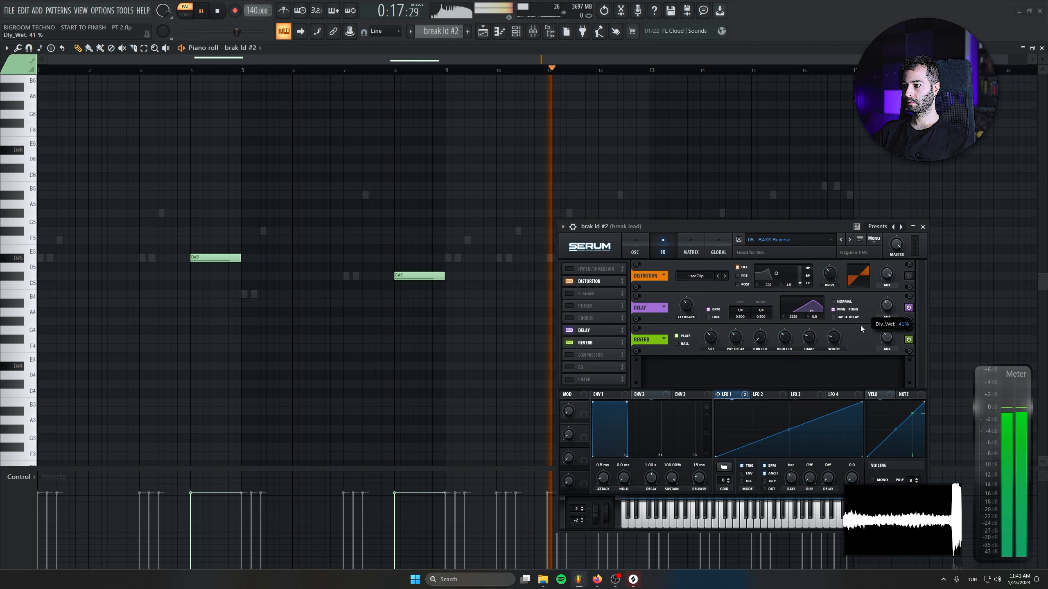
click(923, 227)
Duplicate both brak ld #2 notes eight bars further on, placing the copies at bars 12 and 16
key(ctrl+a)
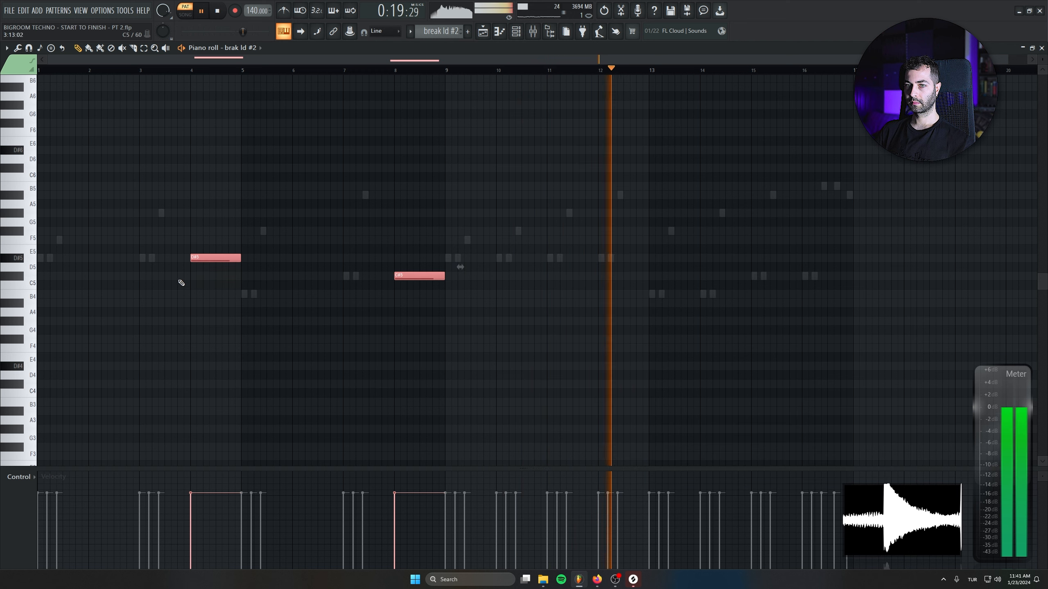
drag(206, 259, 612, 266)
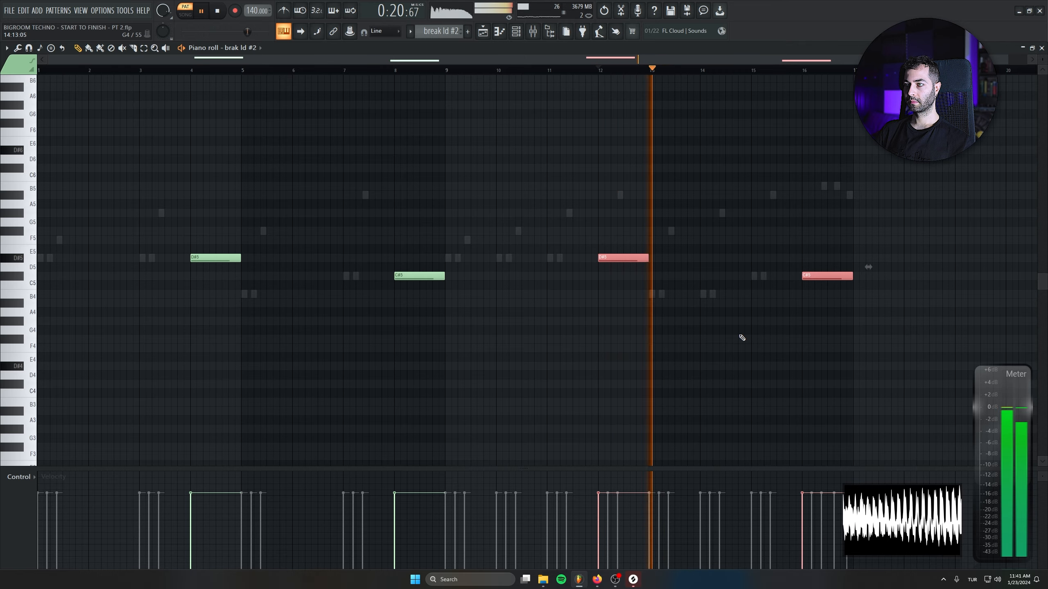
key(F7)
Name mixer insert 49 "reverse fill synth" and load FabFilter Pro-Q 3 in its first effect slot
scroll(276, 251, up, 1)
key(F9)
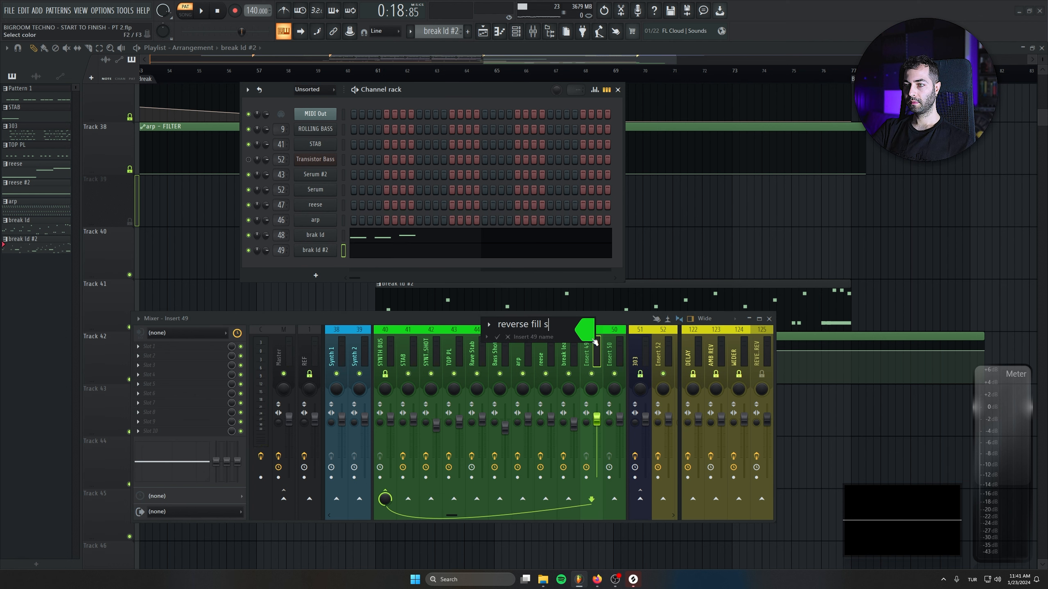
click(156, 346)
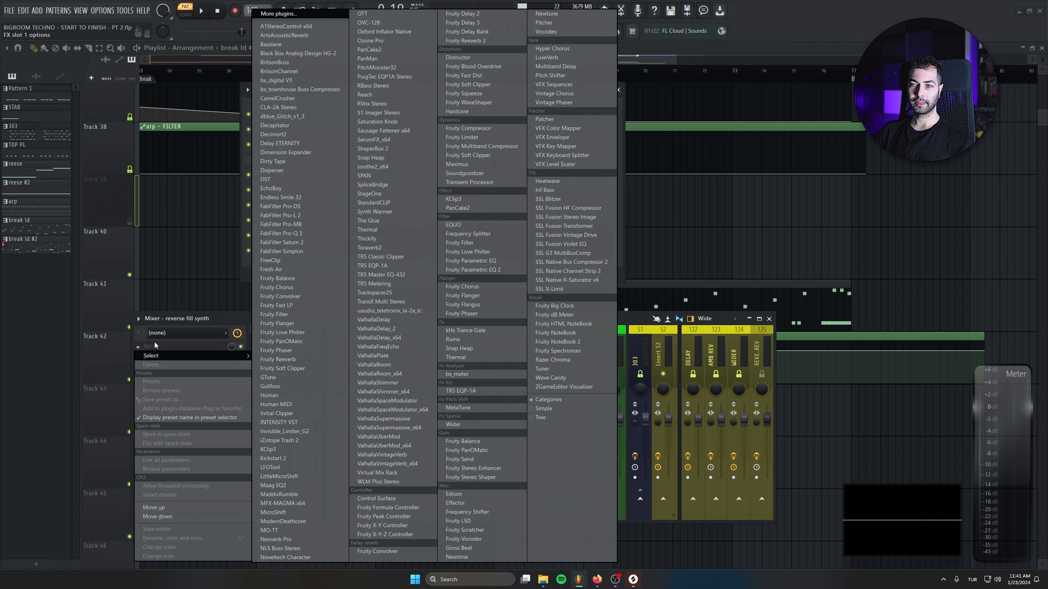
click(281, 234)
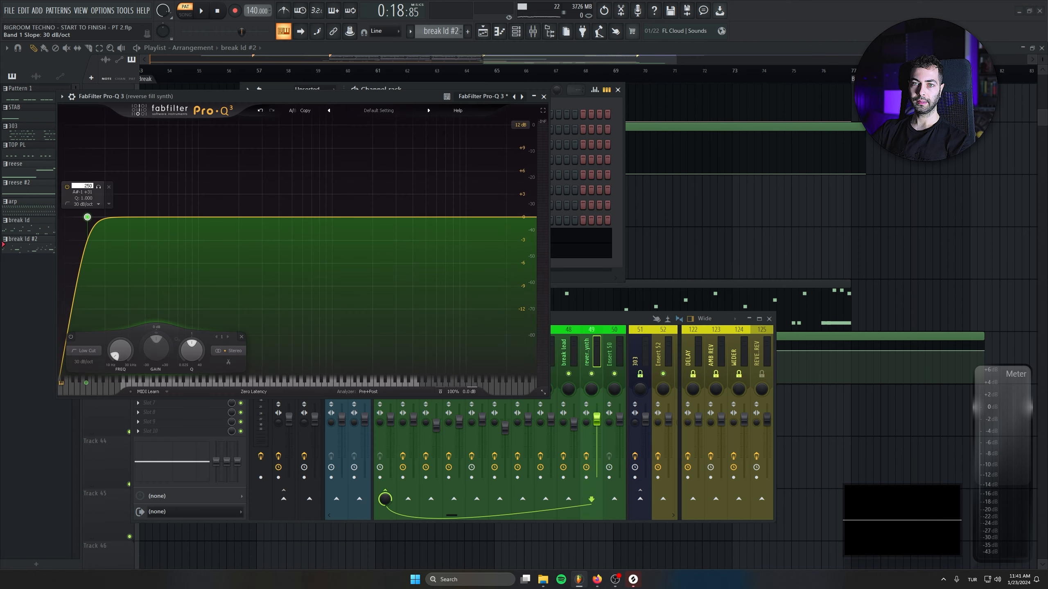
Low-cut the reverse fill synth with a 24 dB/oct slope, auditioning 250 Hz and settling on a lower cutoff frequency during playback
key(Return)
scroll(252, 217, down, 2)
key(space)
scroll(251, 217, up, 1)
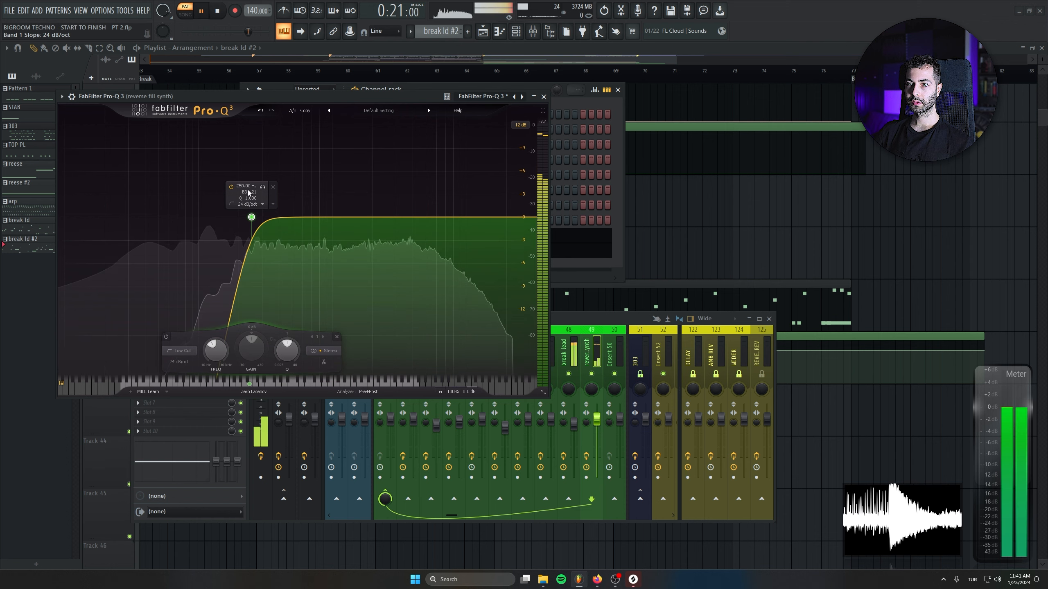
key(space)
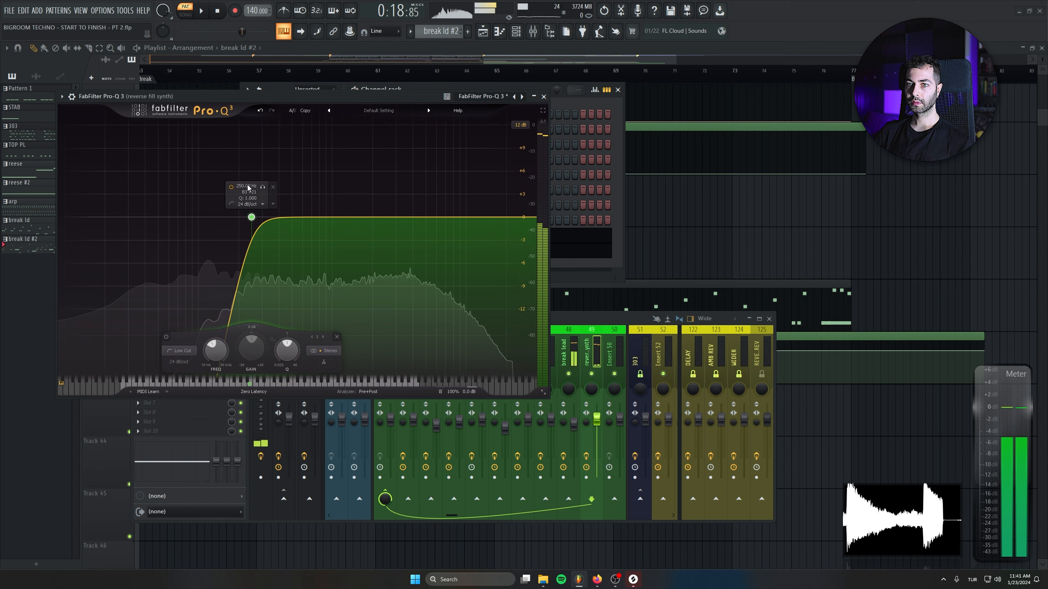
key(space)
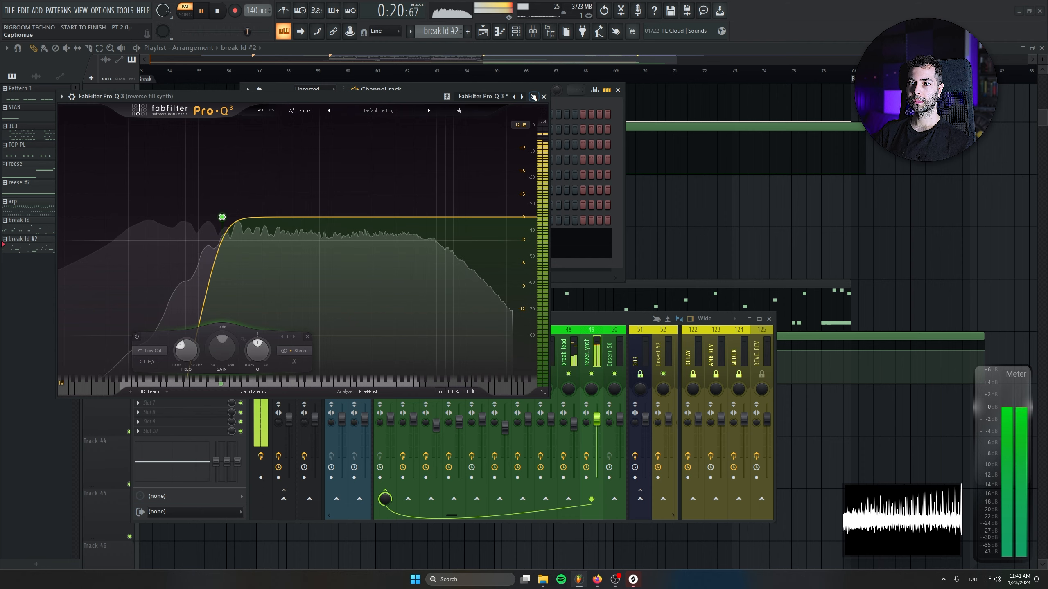
click(533, 96)
click(618, 90)
Play the arrangement in song mode and load FabFilter Pro-Q 3 in slot 2 of the break lead mixer insert
key(l)
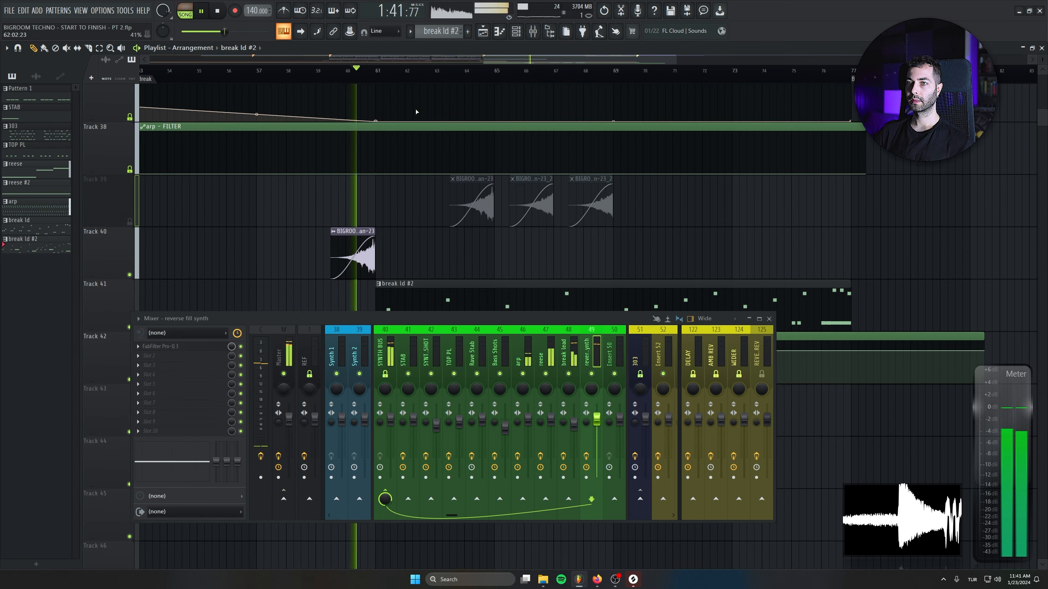
click(573, 342)
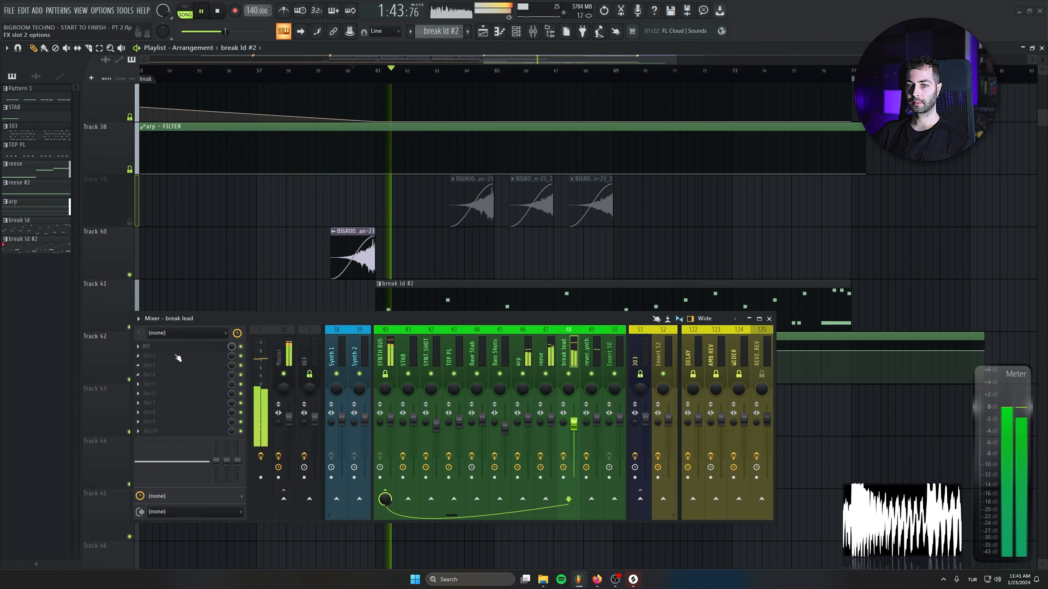
click(177, 359)
mouse_move(178, 367)
click(293, 237)
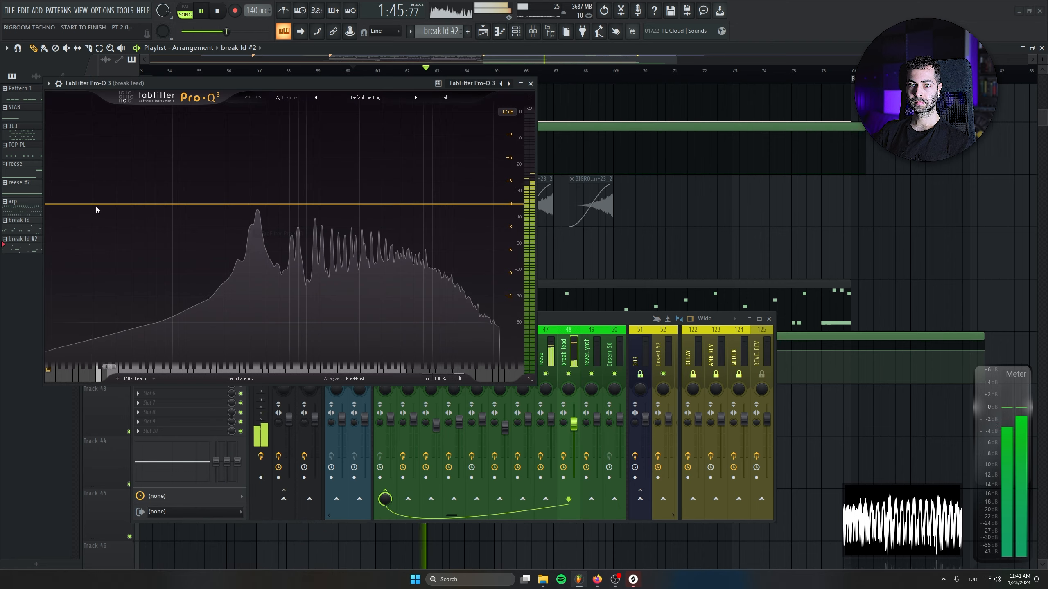
Low-cut the break lead at 150 Hz with a 24 dB/oct slope, delete the extra low shelf band, and close the mixer
click(95, 204)
scroll(95, 205, up, 3)
click(69, 204)
scroll(69, 205, up, 4)
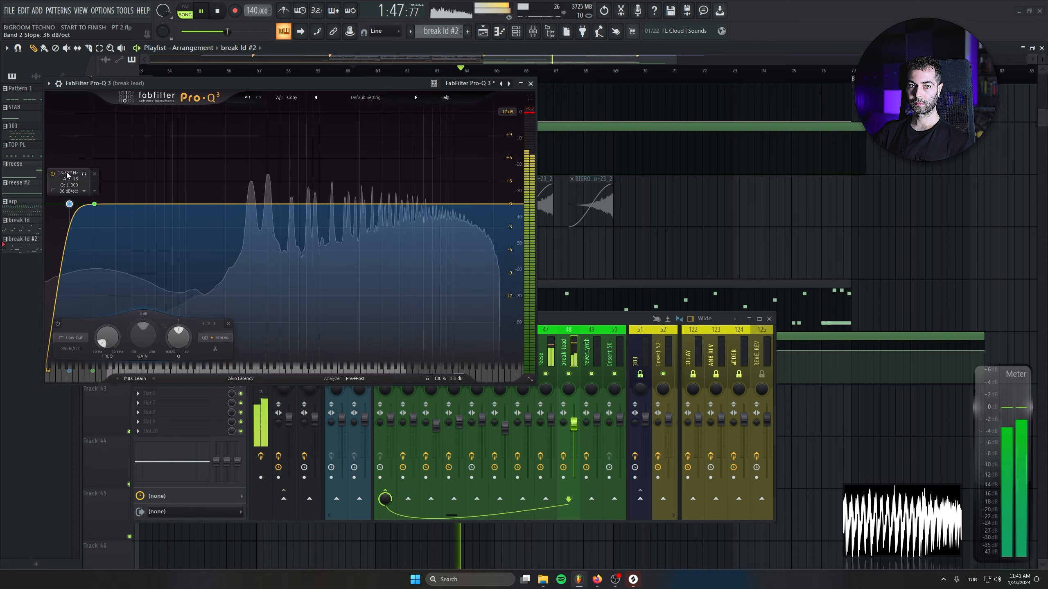
text(150)
key(Return)
right_click(94, 204)
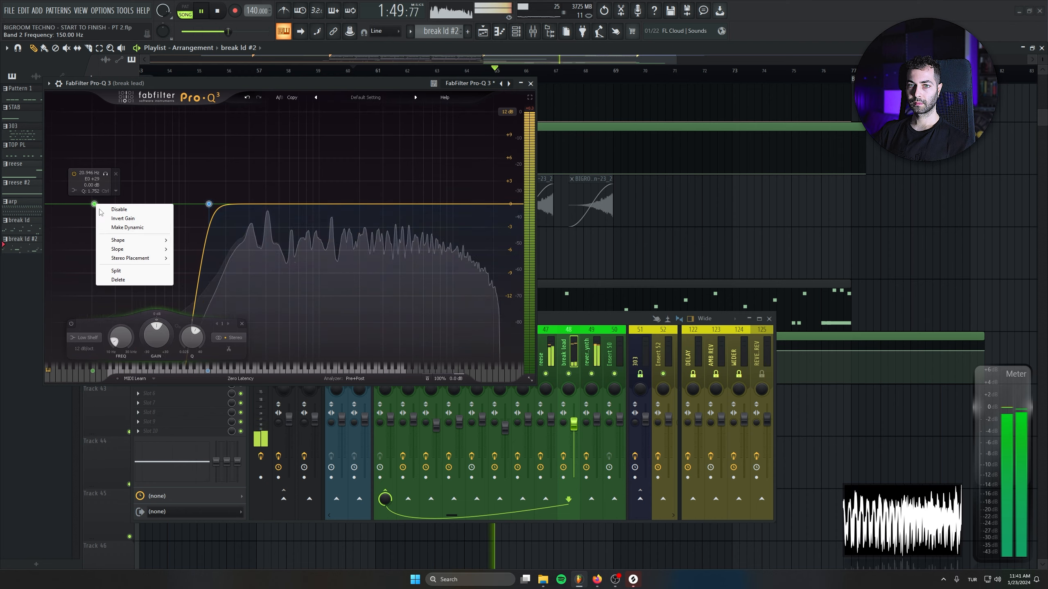
click(118, 280)
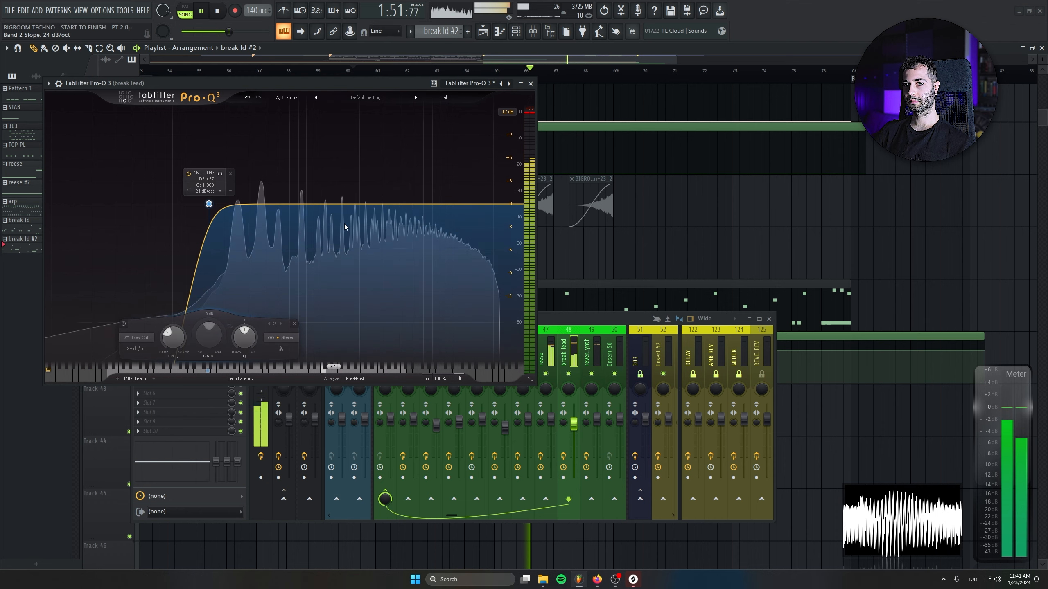
key(Escape)
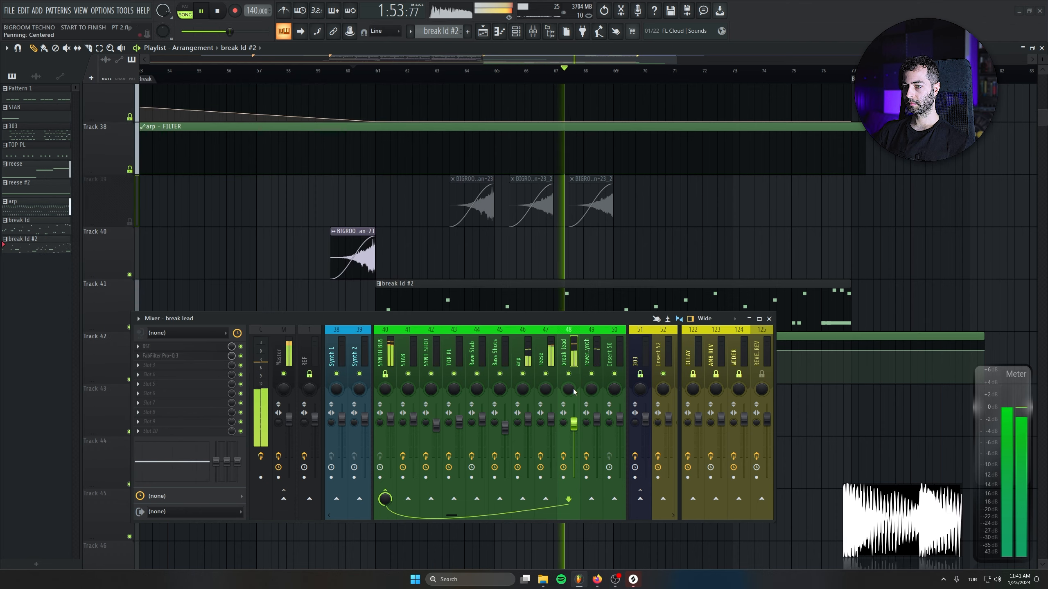
click(768, 319)
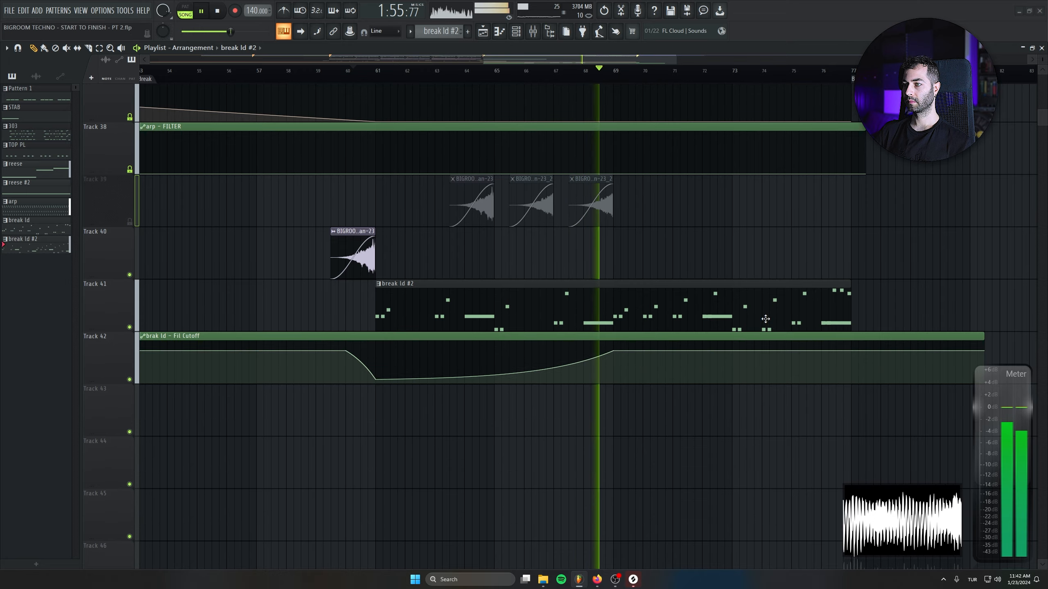
Place a copy of the Ozgun Sweep Down 8 BAR 132 BPM clip on Track 24 at bar 69
scroll(716, 375, down, 4)
scroll(589, 402, up, 8)
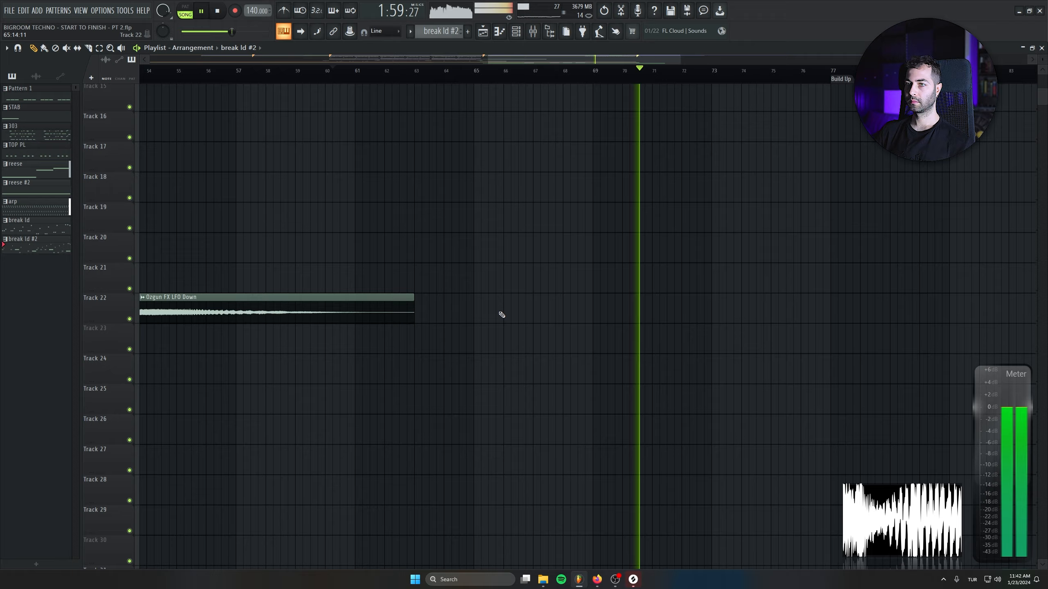
drag(381, 266, 592, 337)
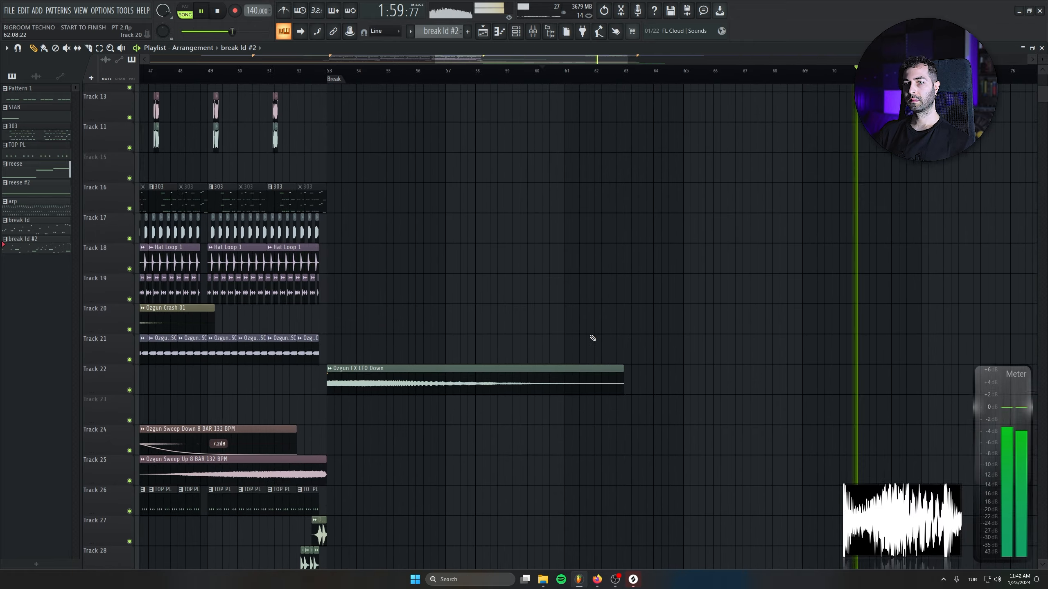
scroll(537, 376, down, 4)
drag(463, 379, 419, 312)
click(170, 377)
drag(640, 380, 604, 379)
Add a timeline marker named "Kick" at bar 69 and resume playback
scroll(603, 193, up, 6)
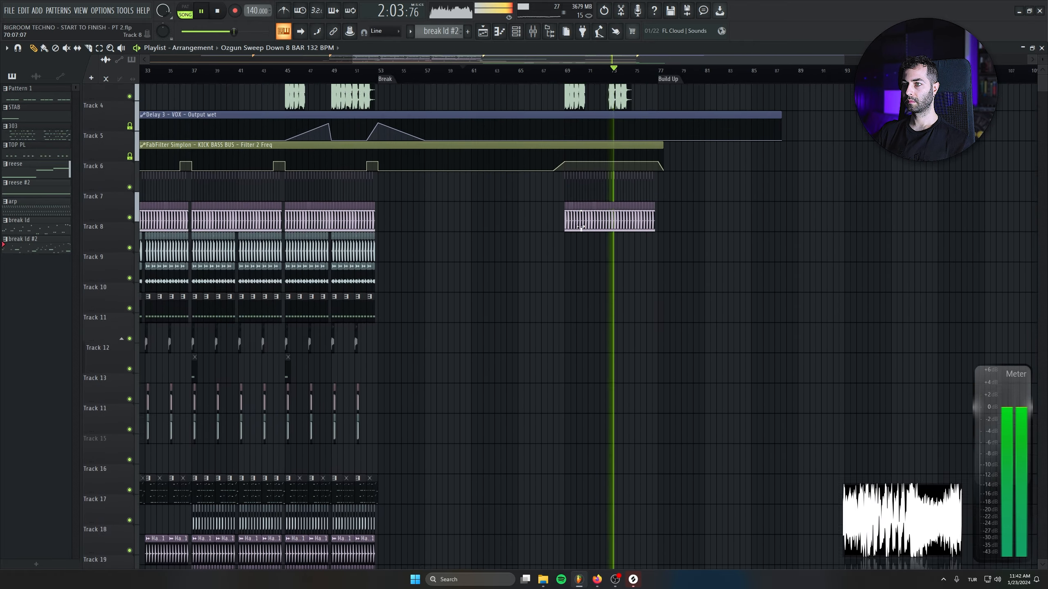
key(space)
text(Kick)
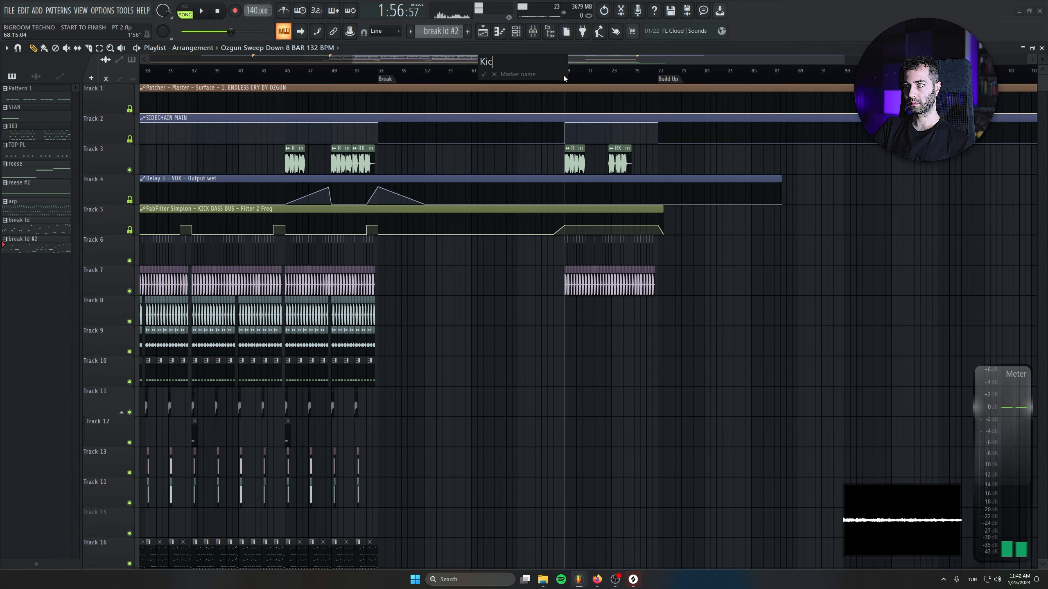
key(Return)
key(space)
Place a copy of the Ozgun Sweep Up 8 BAR 132 BPM clip on Track 25 from bar 61 to bar 69
scroll(570, 83, down, 3)
scroll(547, 441, down, 3)
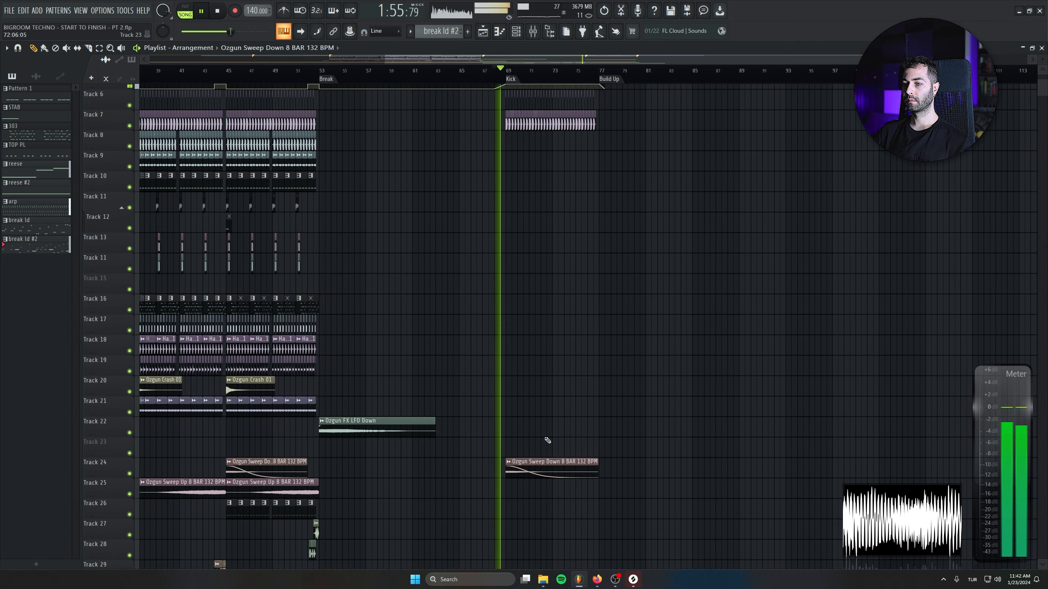
click(541, 464)
scroll(589, 227, down, 3)
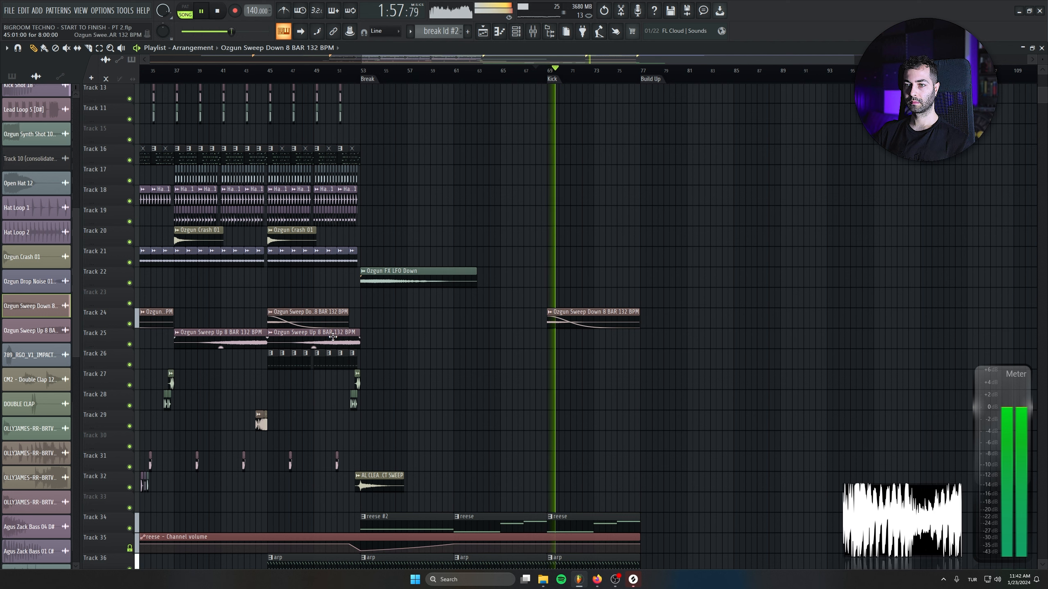
scroll(729, 311, up, 3)
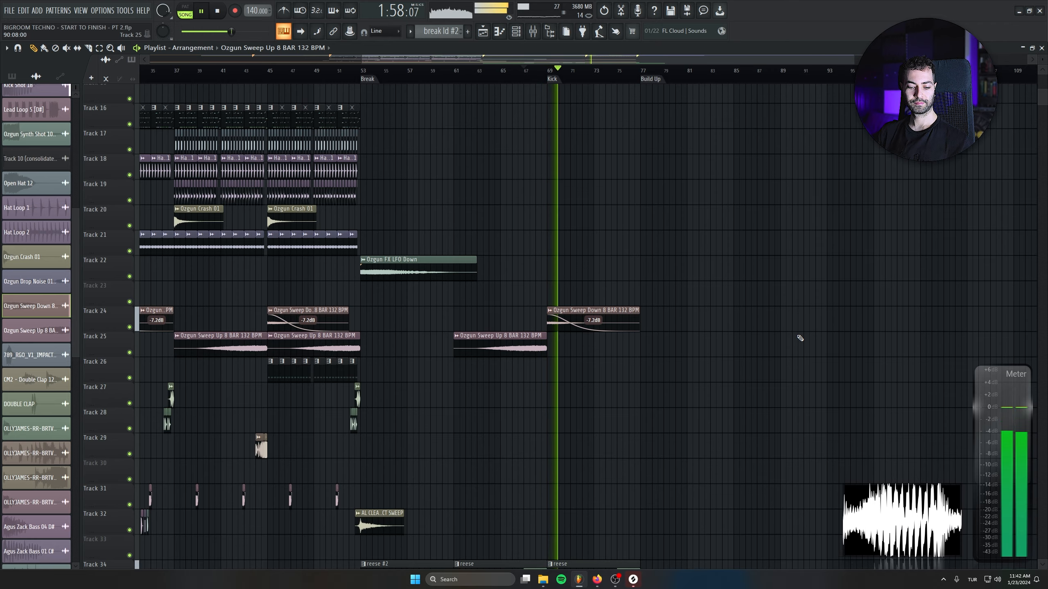
Try a copy of the reversed reverb clip on Track 40, ending at bar 77
drag(694, 403, 661, 256)
scroll(660, 355, down, 1)
drag(666, 370, 655, 217)
scroll(456, 288, up, 3)
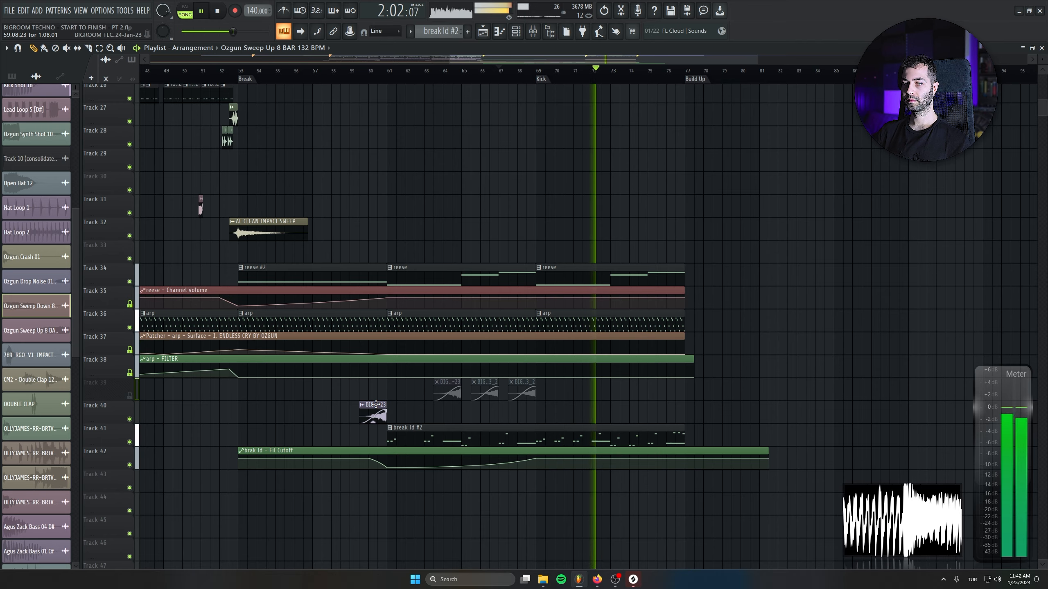
drag(374, 408, 672, 405)
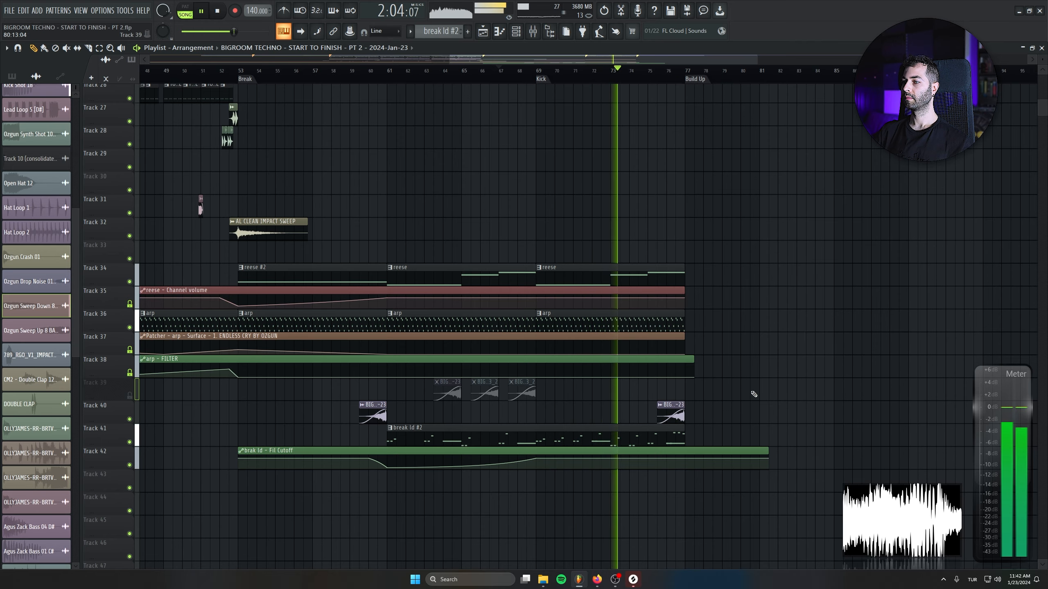
right_click(675, 411)
drag(684, 287, 621, 454)
scroll(653, 387, down, 2)
drag(658, 396, 647, 468)
drag(676, 275, 662, 372)
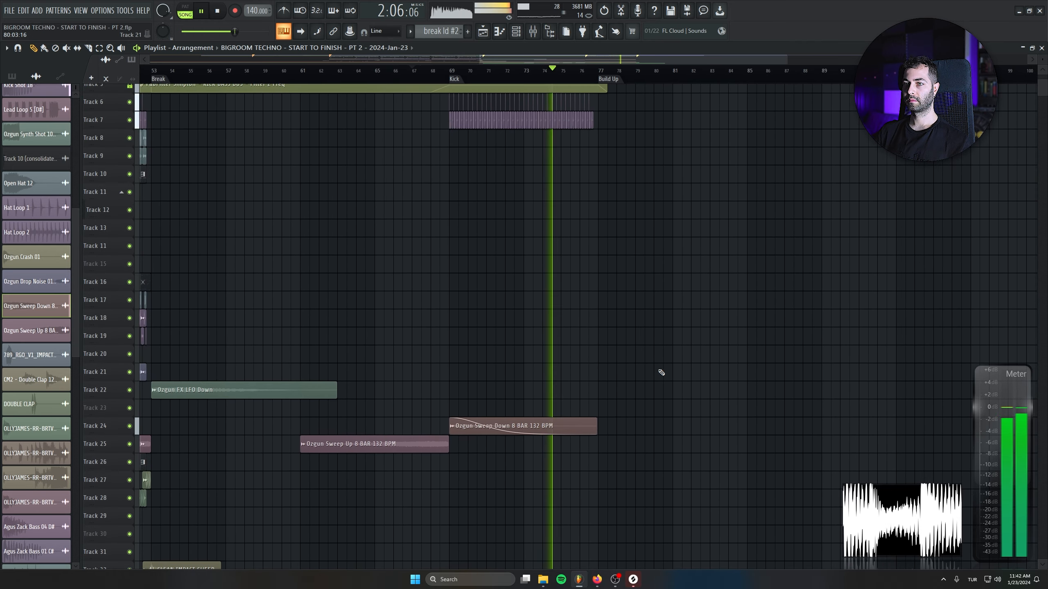
click(678, 338)
right_click(684, 339)
Copy the reversed reverb clip on Track 41 to bar 62 and make the copy unique
scroll(701, 356, up, 4)
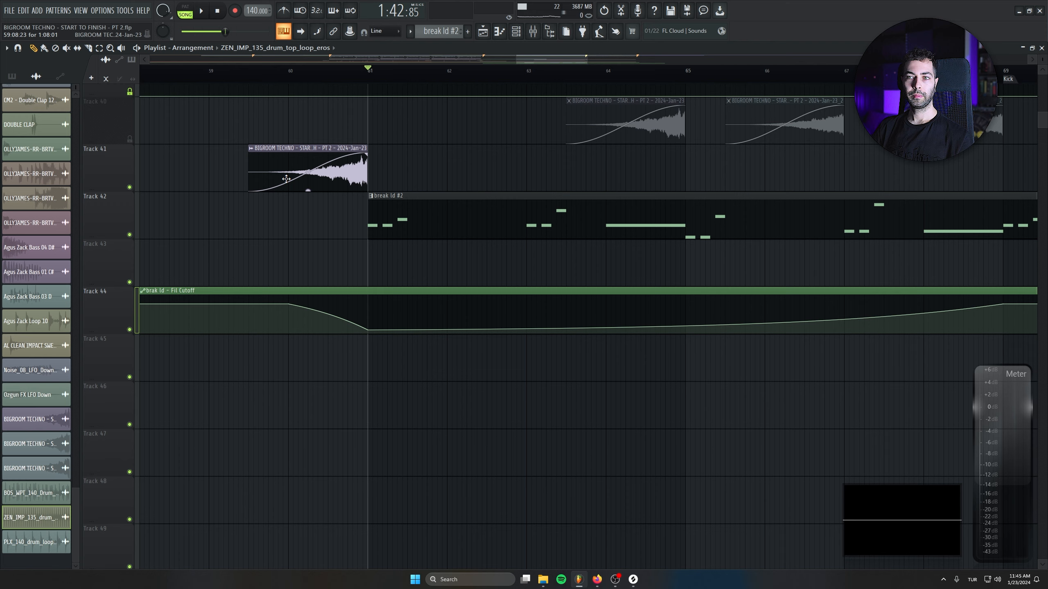
drag(448, 165, 493, 165)
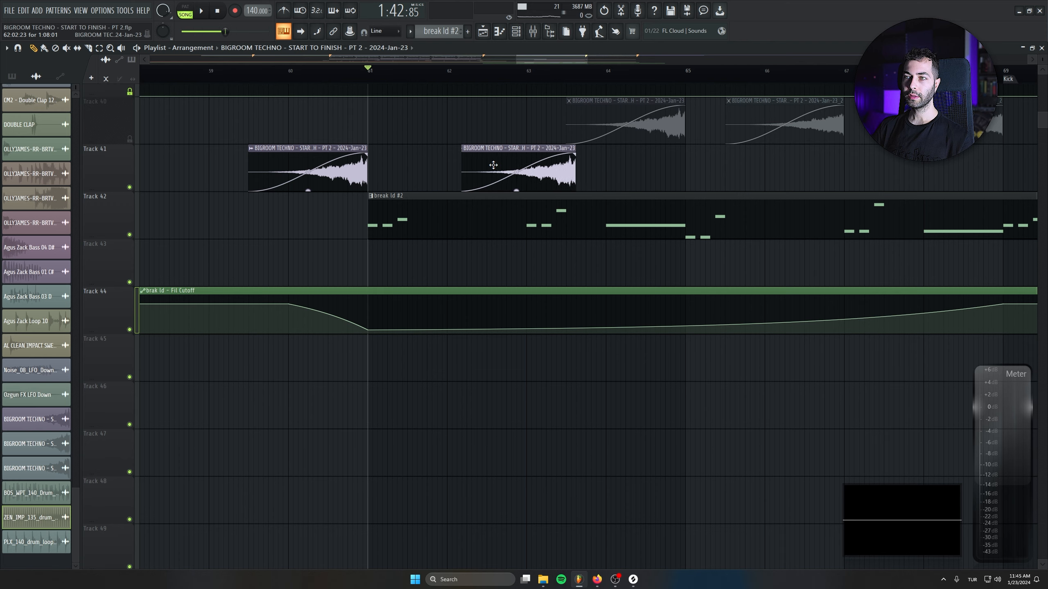
scroll(488, 170, up, 2)
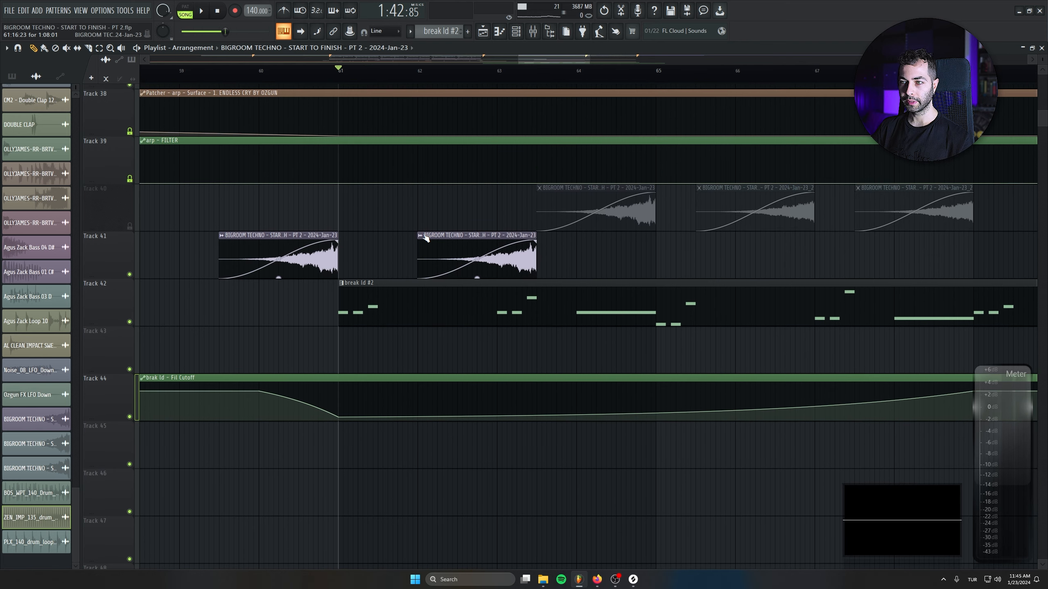
right_click(426, 238)
click(455, 325)
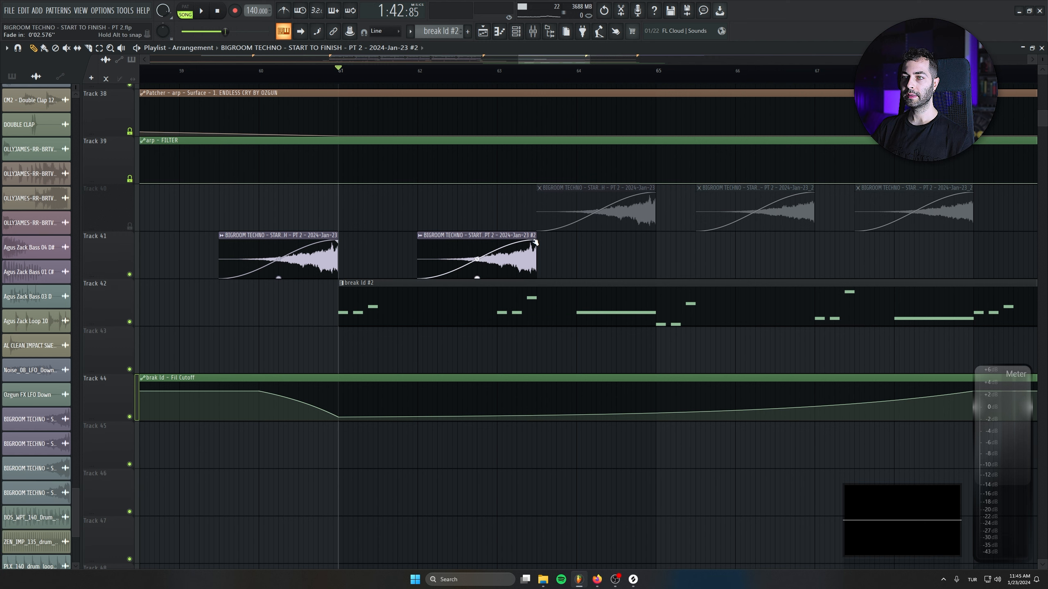
Remove the fade-in from the unique clip copy, enable Reverse on its sample, and play it
double_click(503, 259)
click(169, 174)
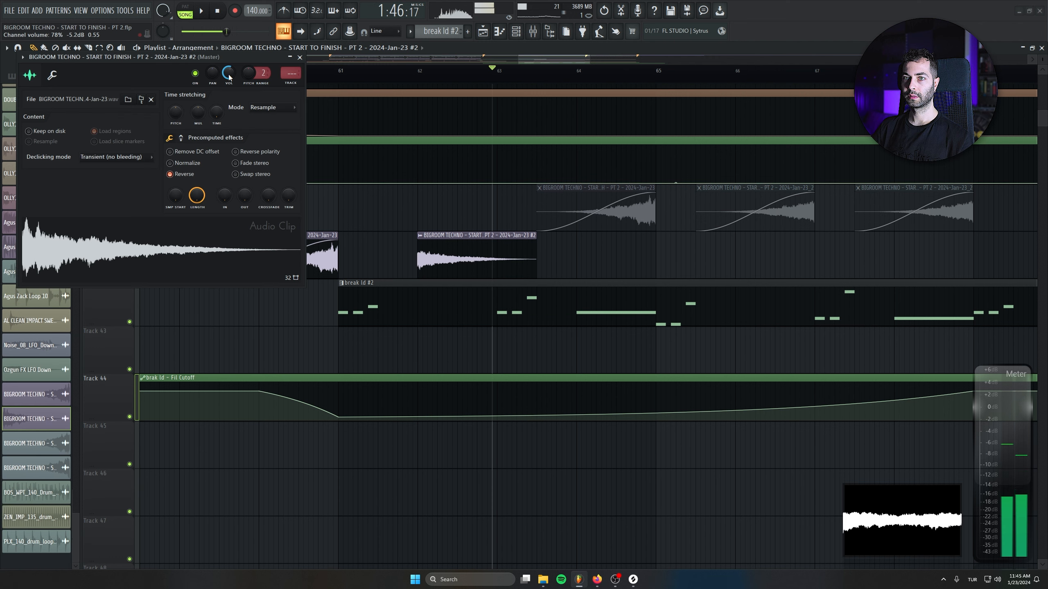
click(300, 57)
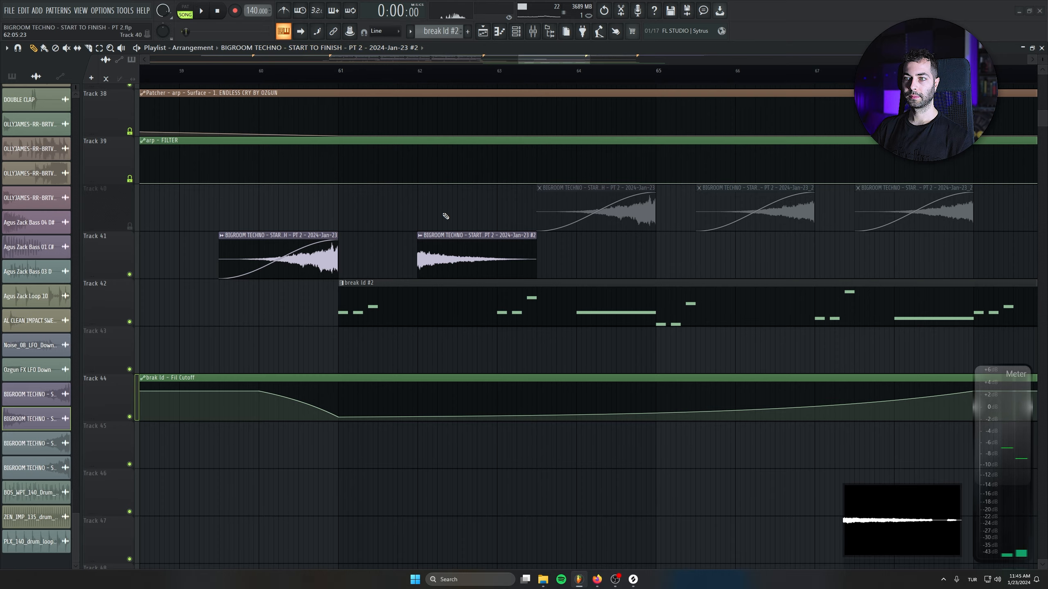
Add the unique clip's sample to the channel rack as a new channel and delete the clip at bar 62 on Track 41
key(F6)
double_click(506, 252)
drag(231, 241, 640, 221)
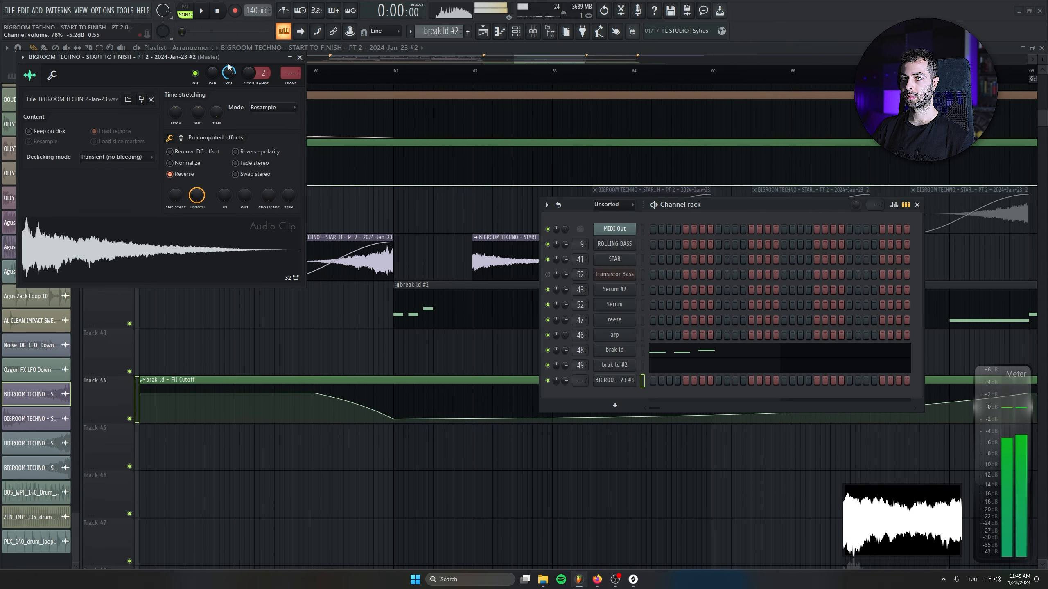
key(F6)
right_click(511, 259)
Create Pattern 10 and draw a C5 note almost eight bars long from bar 1 in the new sample channel's piano roll
click(468, 32)
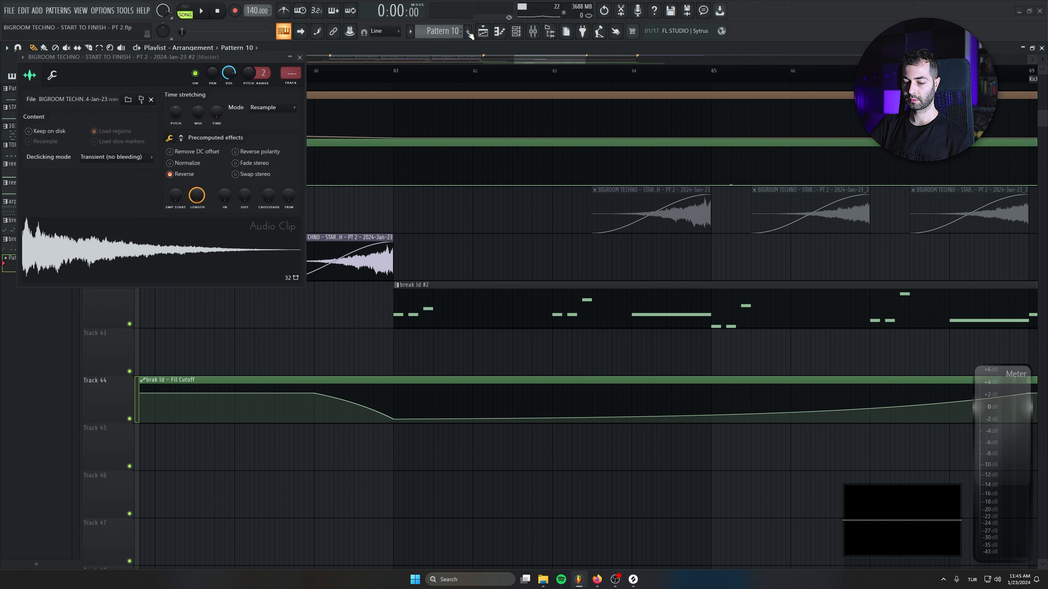
click(516, 31)
right_click(637, 371)
click(656, 379)
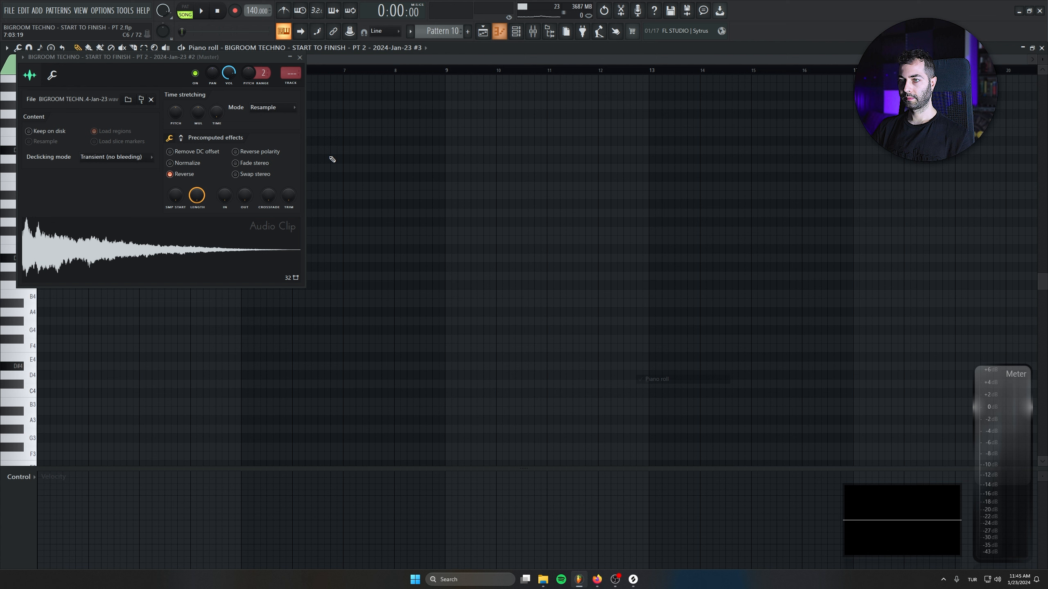
click(300, 57)
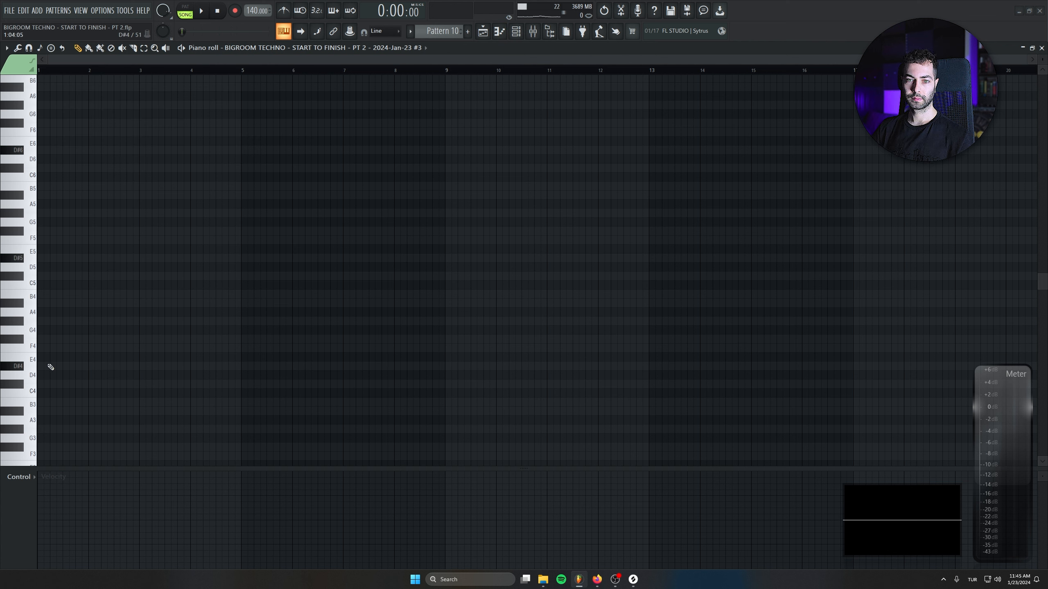
drag(99, 285, 438, 291)
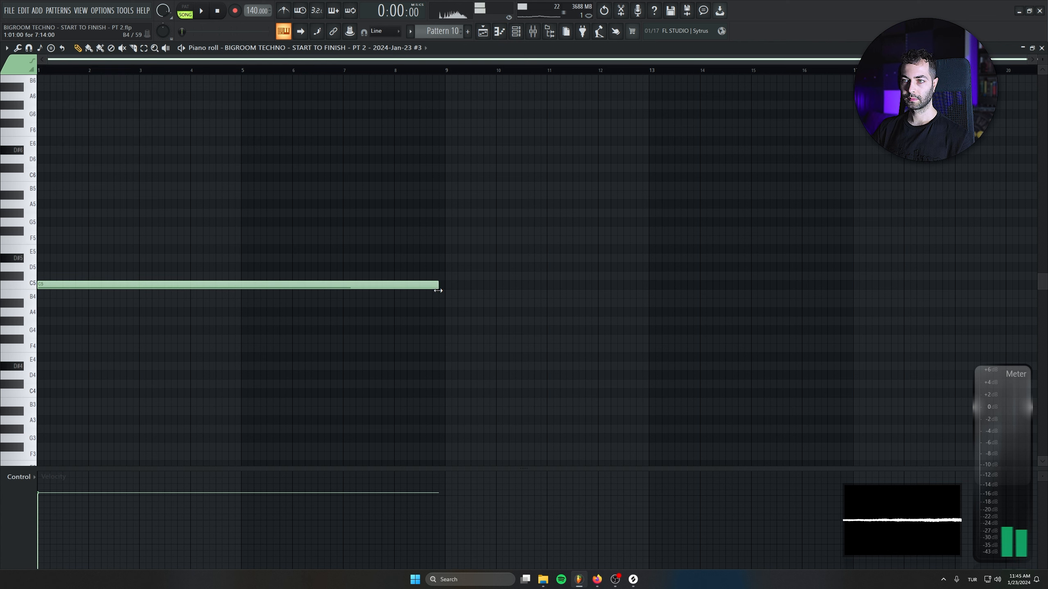
Play Pattern 10 while raising the new sample channel's volume LFO amount and adjusting the LFO speed so the volume pulses
click(200, 13)
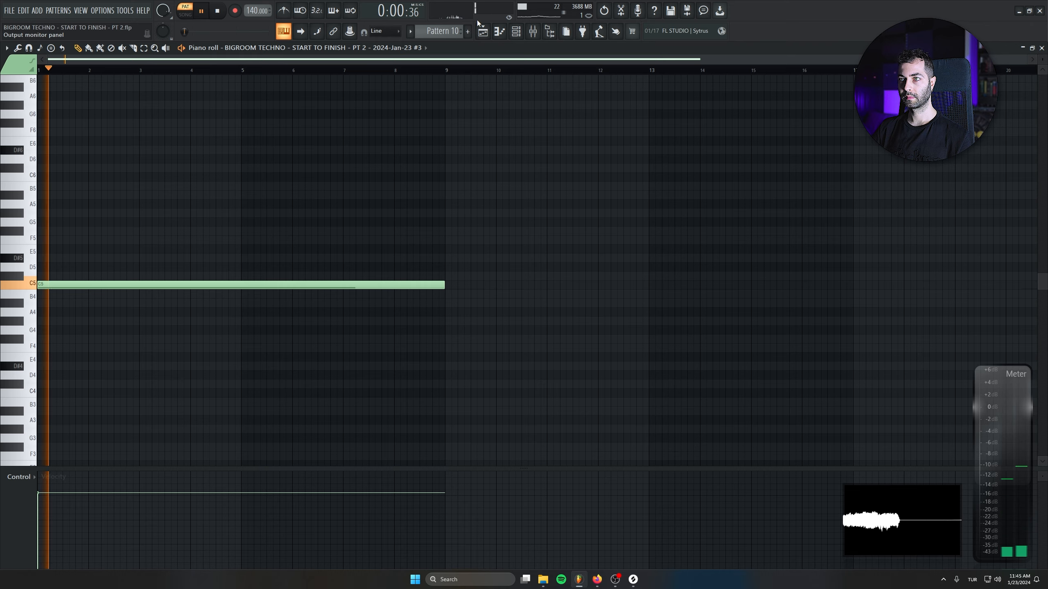
click(516, 32)
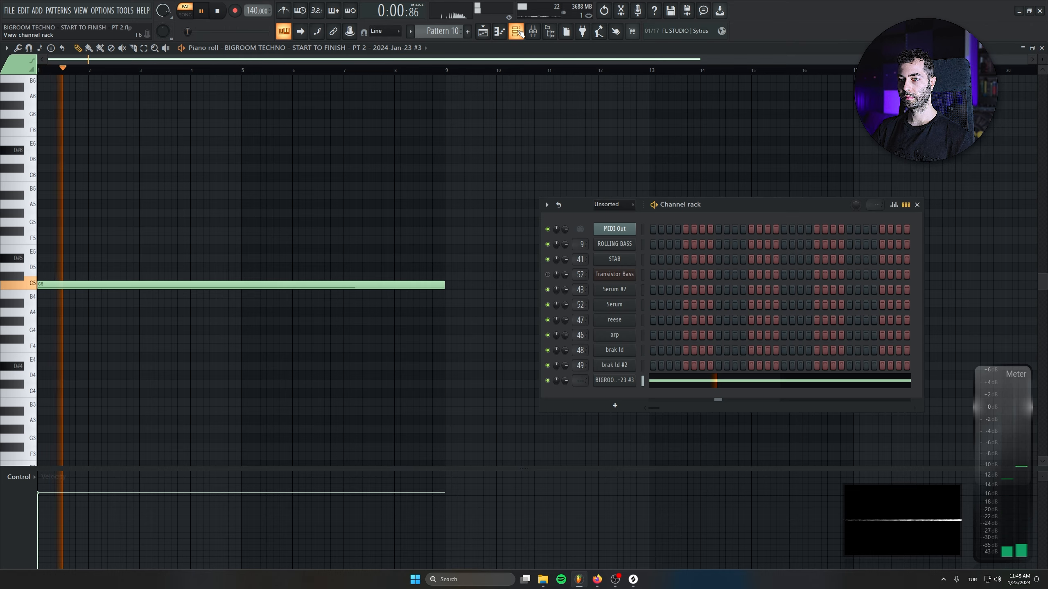
click(616, 380)
drag(103, 67, 345, 224)
click(292, 239)
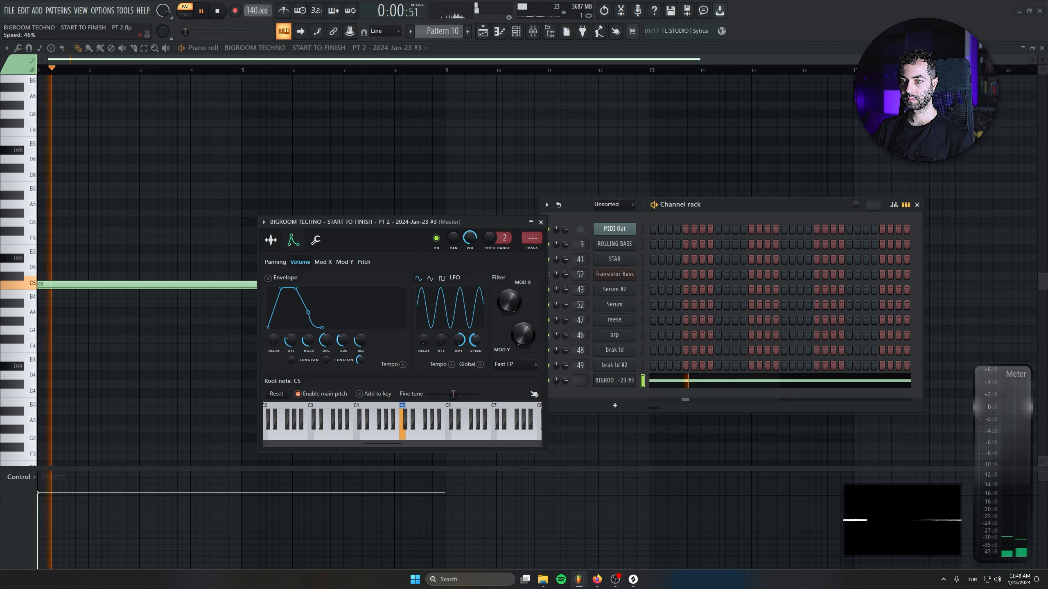
mouse_move(476, 340)
mouse_down()
mouse_move(475, 378)
mouse_move(475, 355)
mouse_up()
key(space)
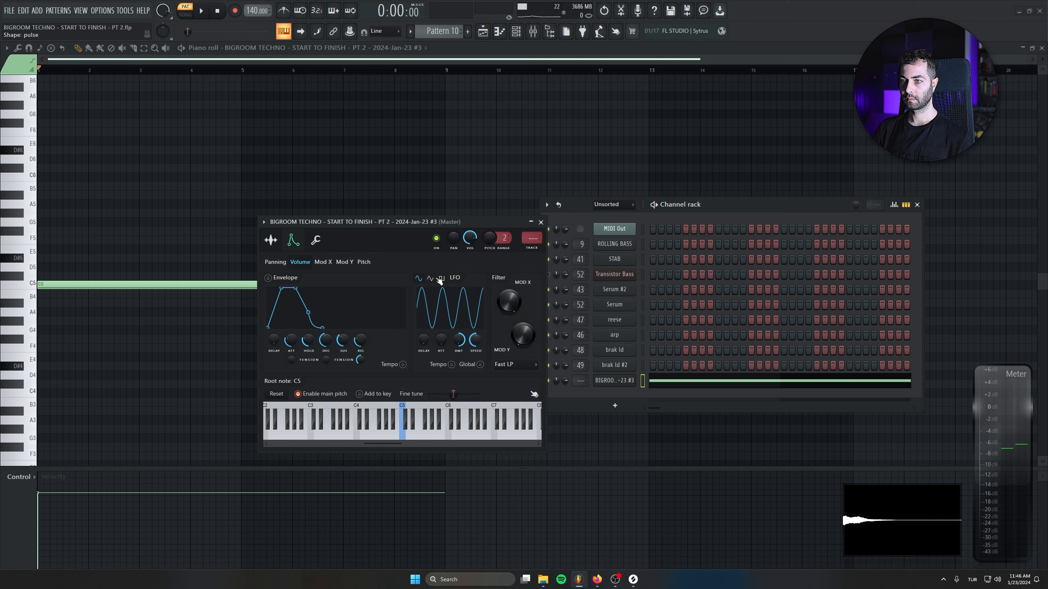
Trim the Pattern 10 clip on Track 43 of the playlist to one bar at bar 62, keeping the sample channel's settings open beside it
click(1036, 50)
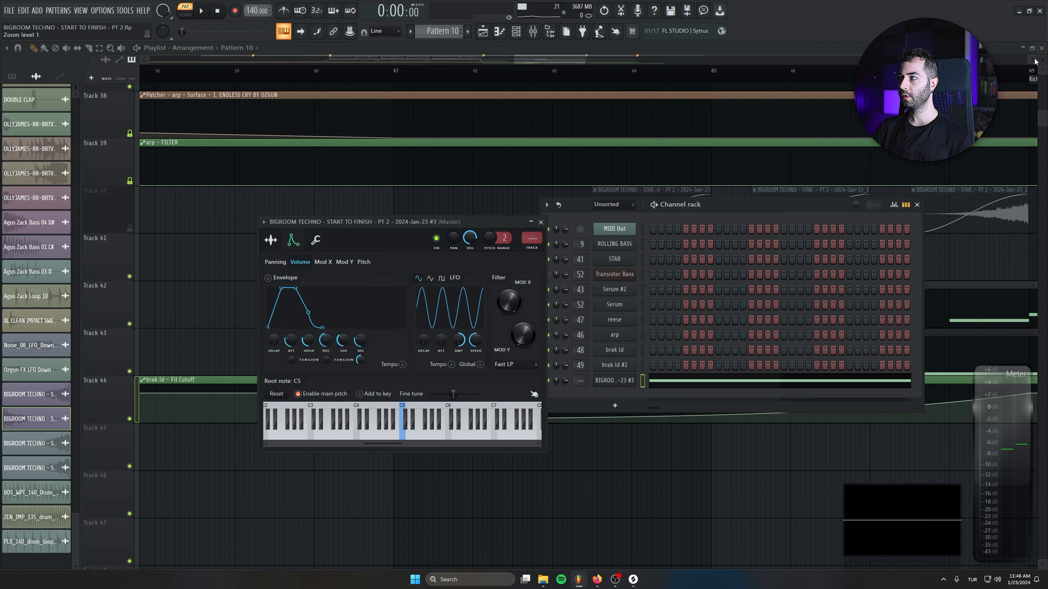
click(917, 205)
drag(371, 222, 353, 416)
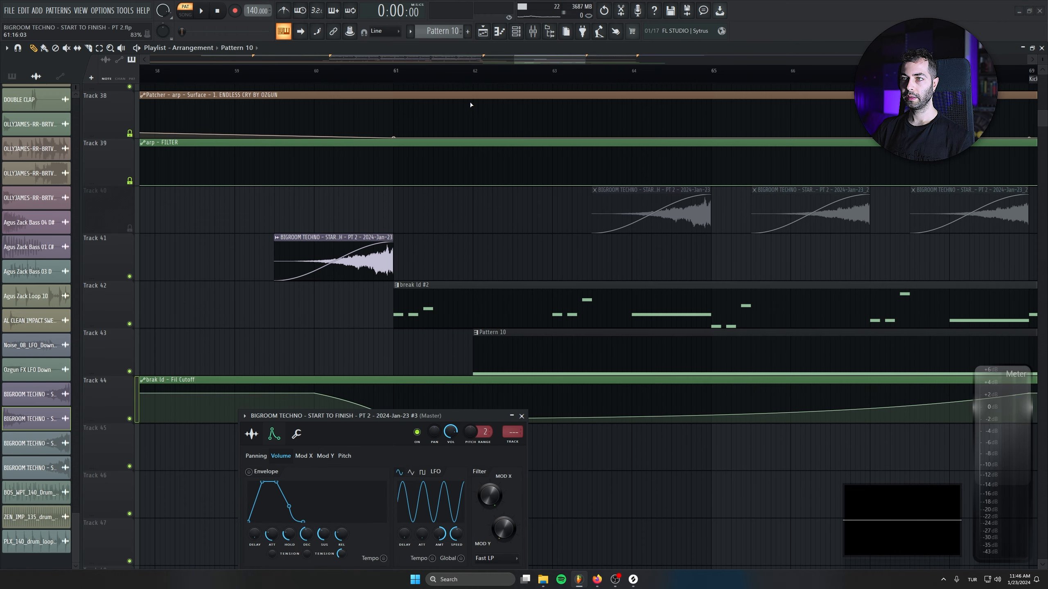
drag(475, 71, 551, 75)
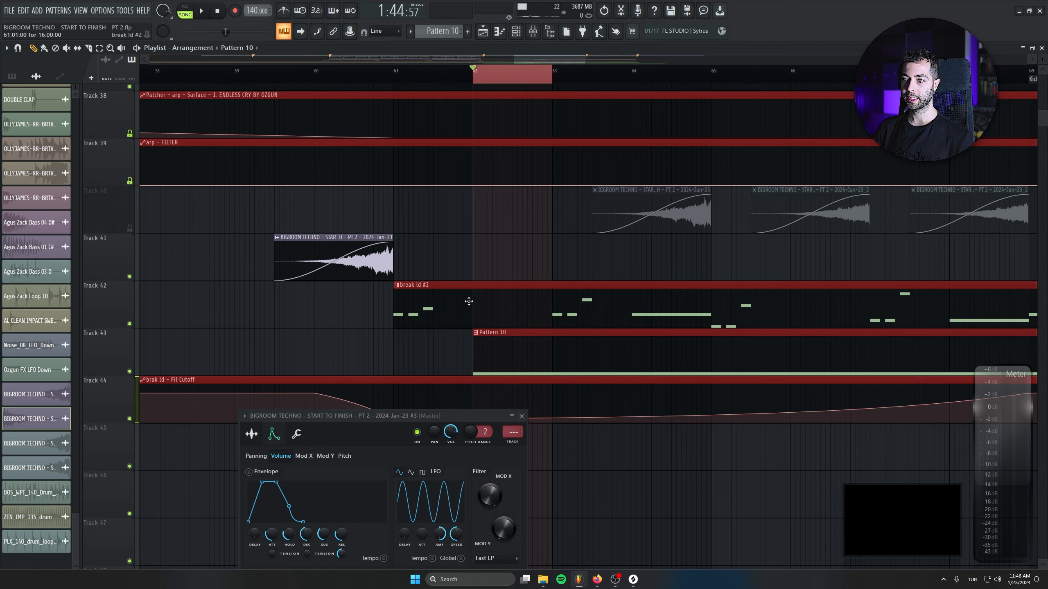
scroll(688, 469, down, 3)
click(749, 475)
right_click(750, 475)
drag(844, 340, 668, 338)
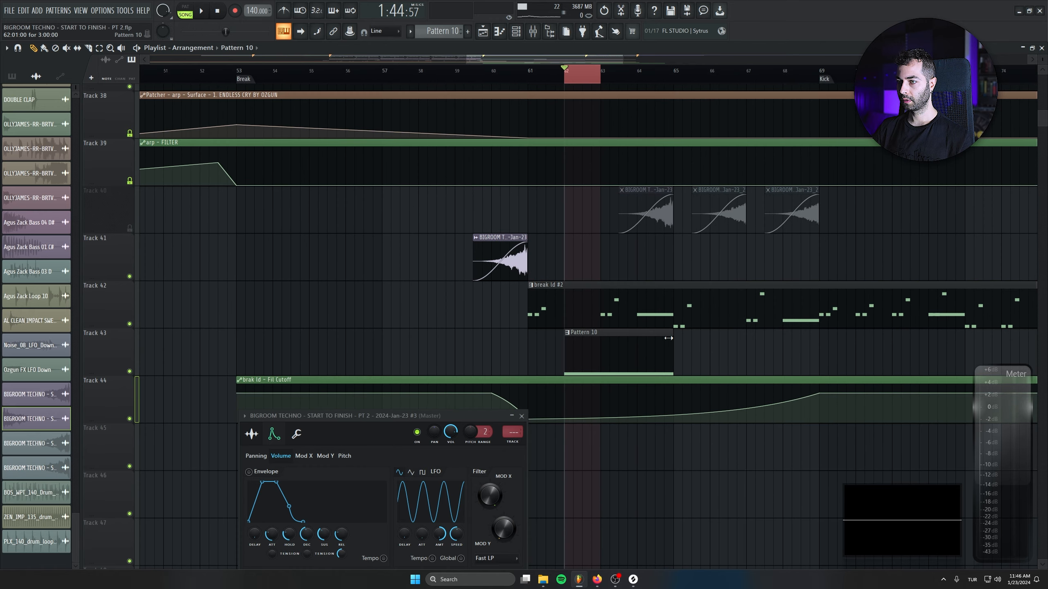
scroll(571, 433, up, 4)
drag(367, 414, 212, 337)
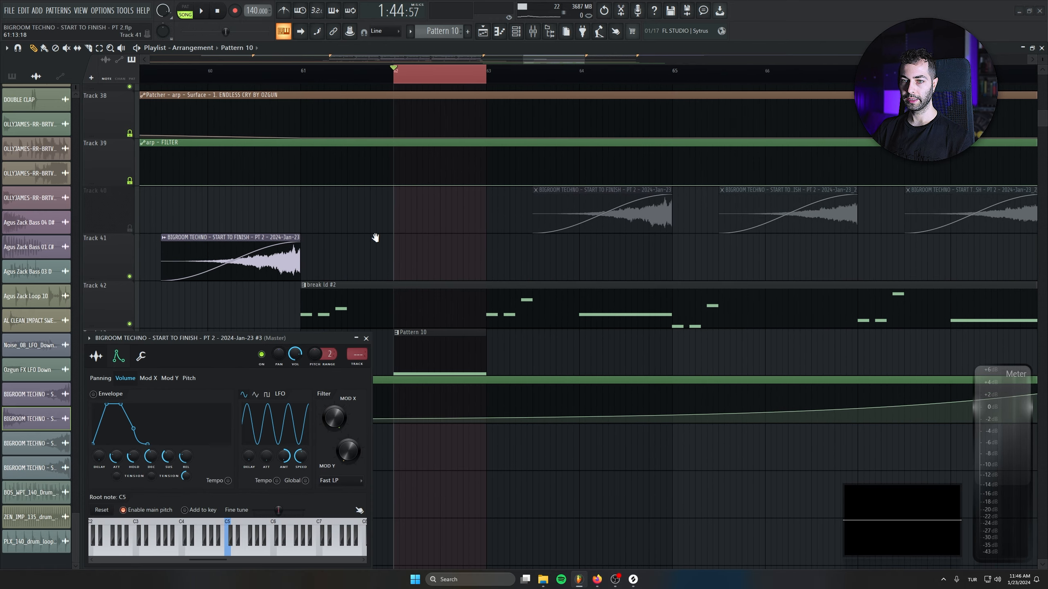
Insert an empty track above the Pattern 10 clip and place a Volume LFO Speed automation clip spanning bar 62 on it
scroll(120, 254, down, 2)
right_click(120, 254)
click(161, 423)
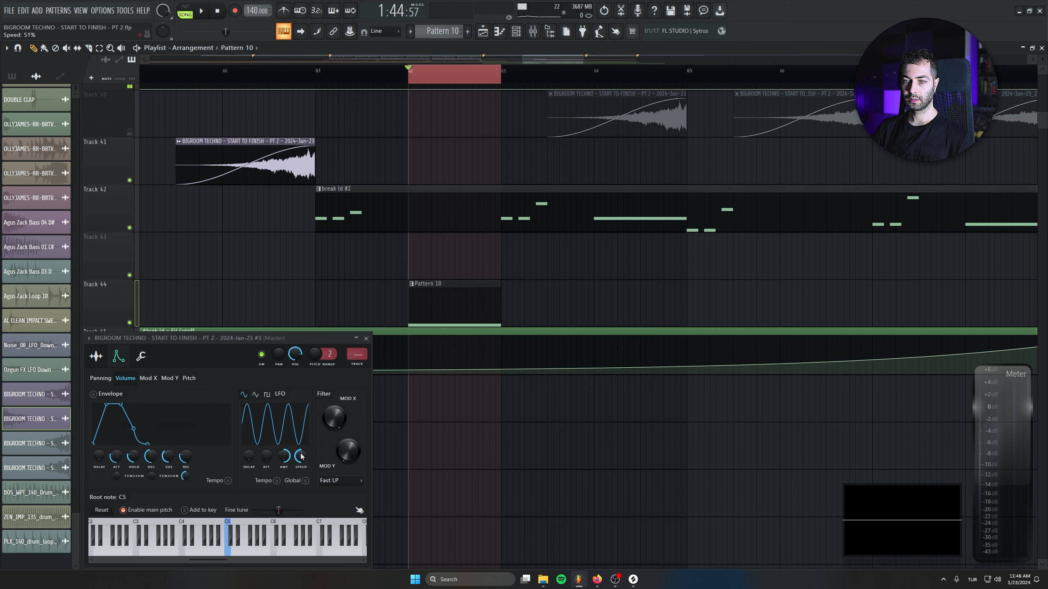
right_click(285, 462)
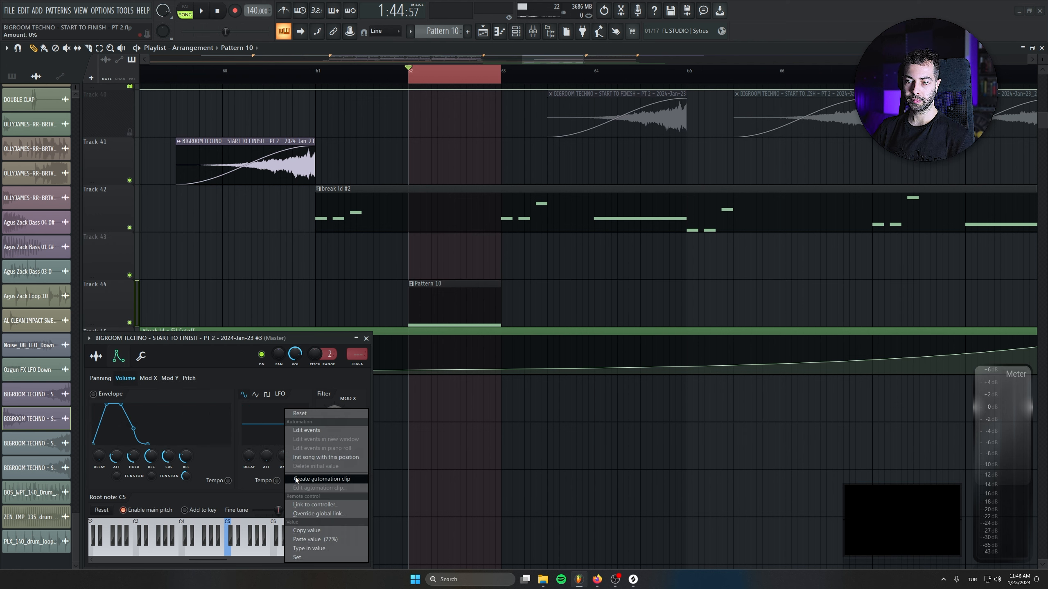
click(300, 478)
right_click(301, 459)
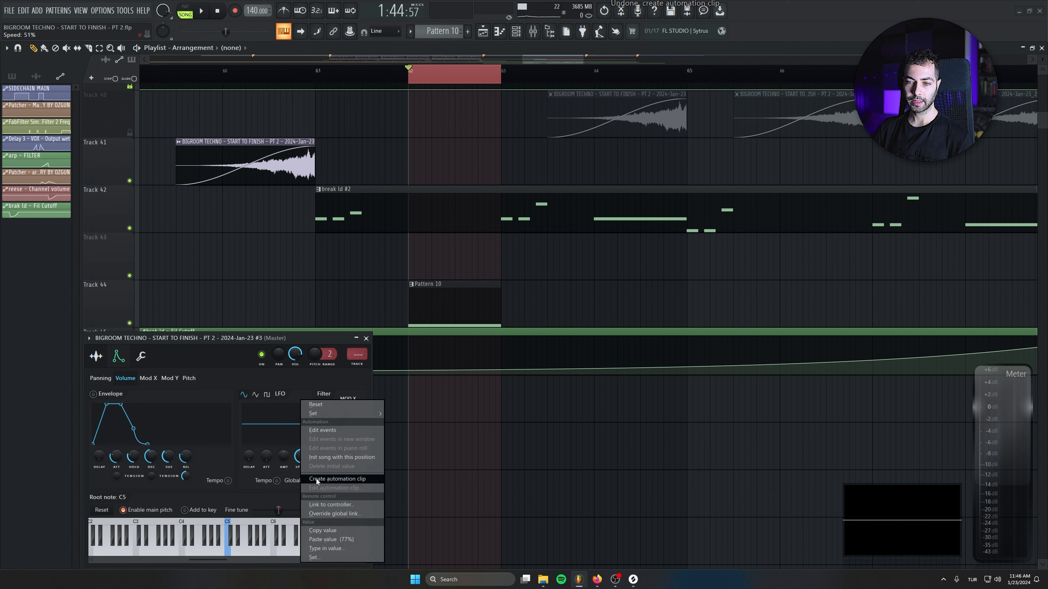
click(320, 479)
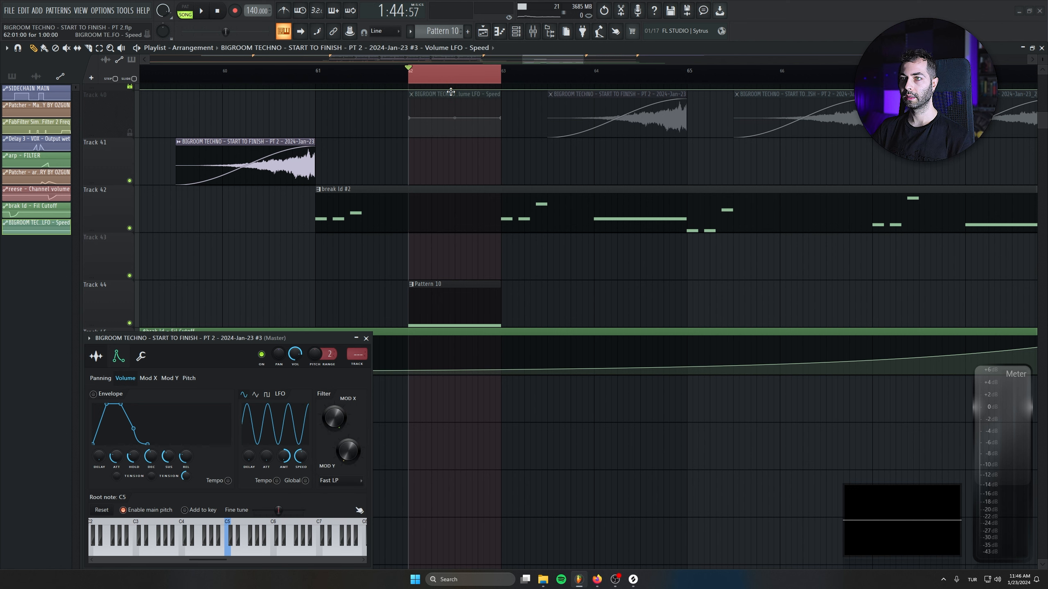
drag(450, 92, 450, 238)
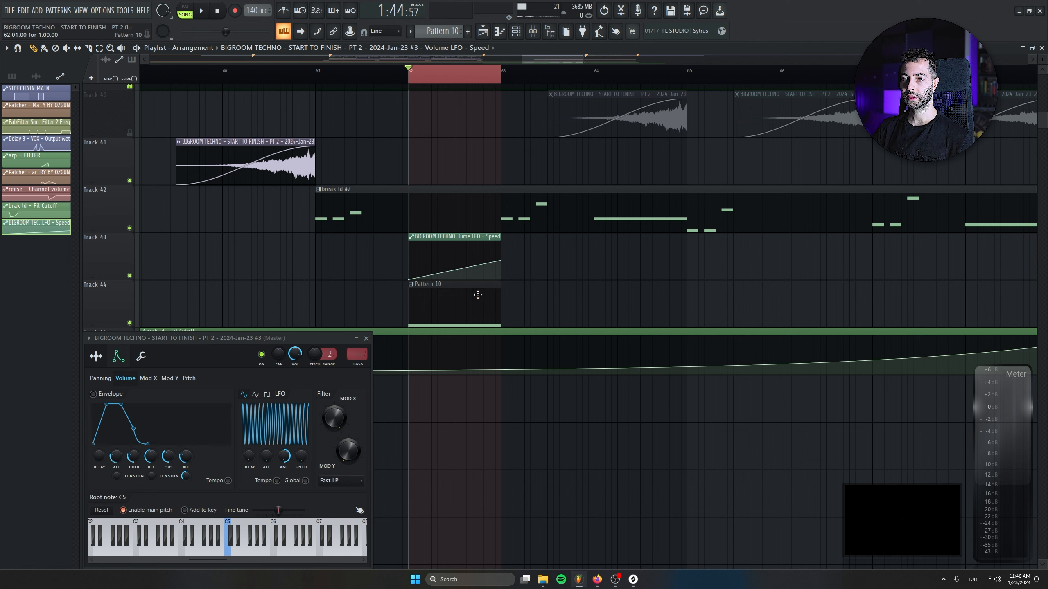
Play the automated bar 62, then audition Pattern 10 from bar 61 with only Tracks 44 and 42 on
key(space)
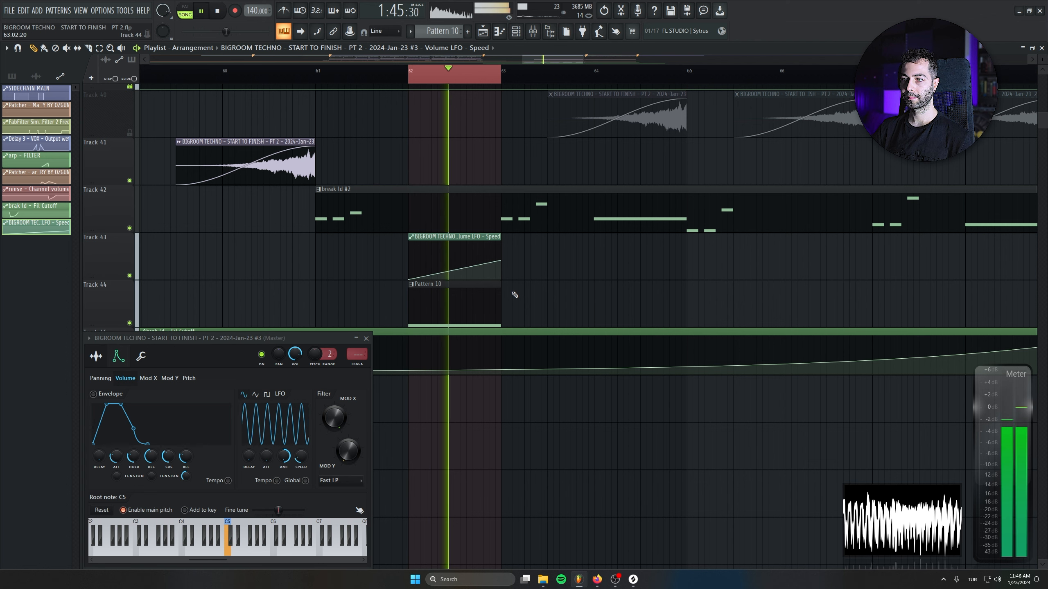
key(space)
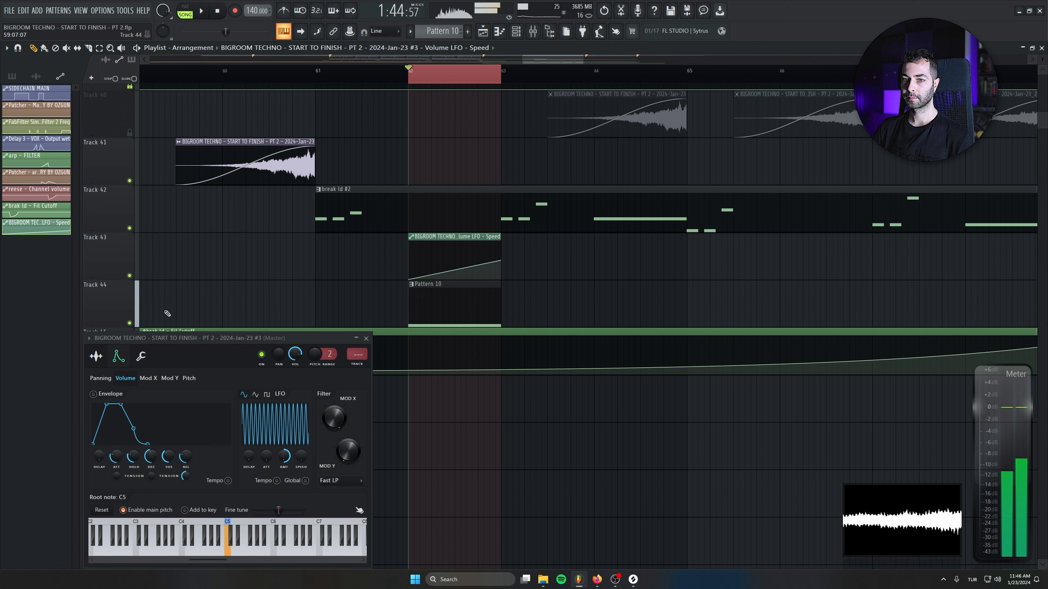
ctrl+click(134, 326)
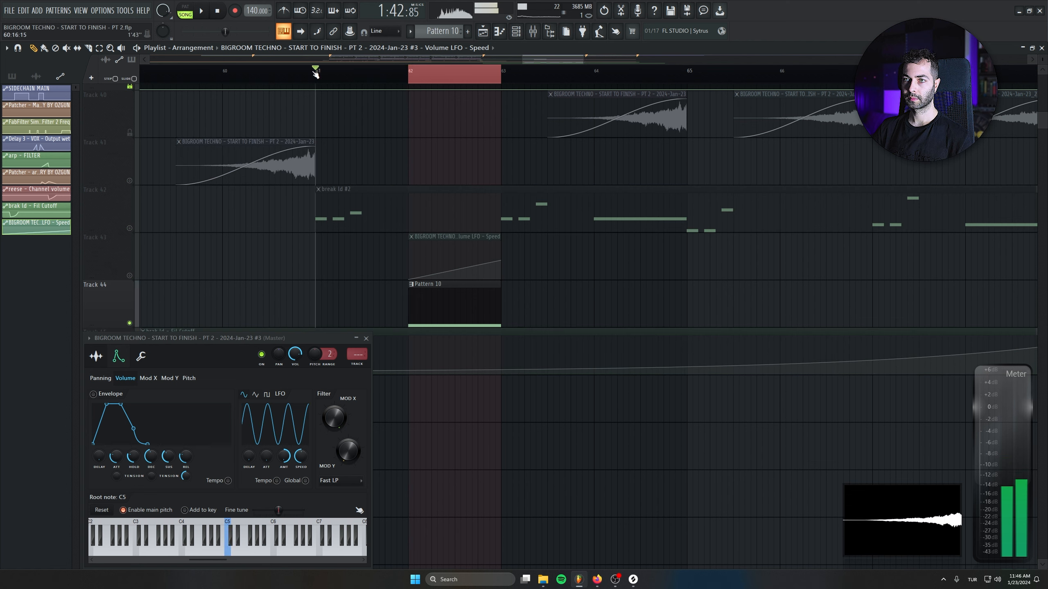
click(128, 228)
key(space)
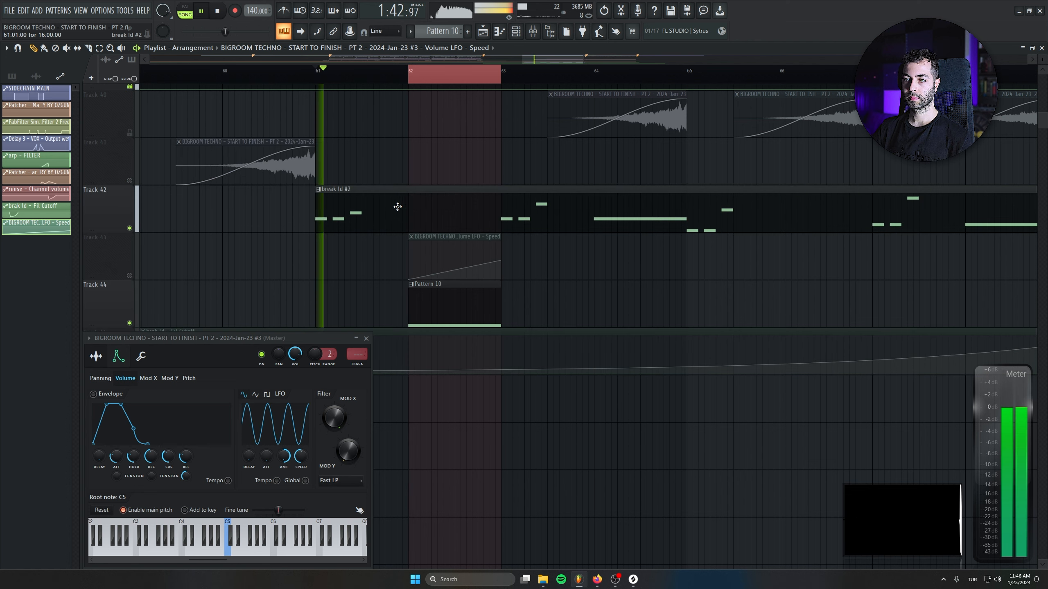
key(space)
Extend the Pattern 10 and LFO Speed clips back to 61:09:00, raise the automation's end point to 100%, and play only Tracks 43 and 44
click(130, 277)
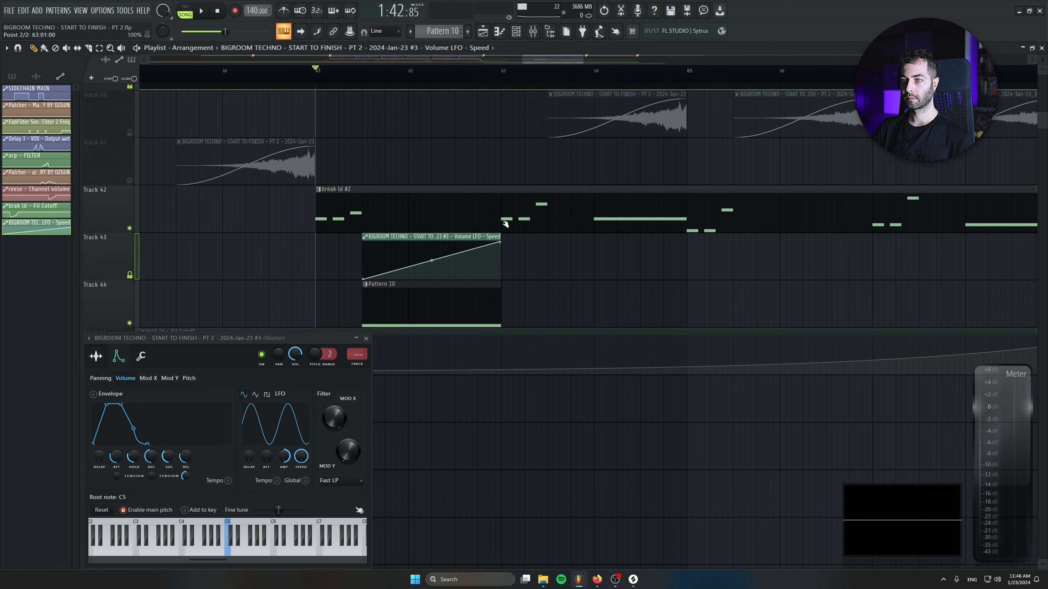
key(space)
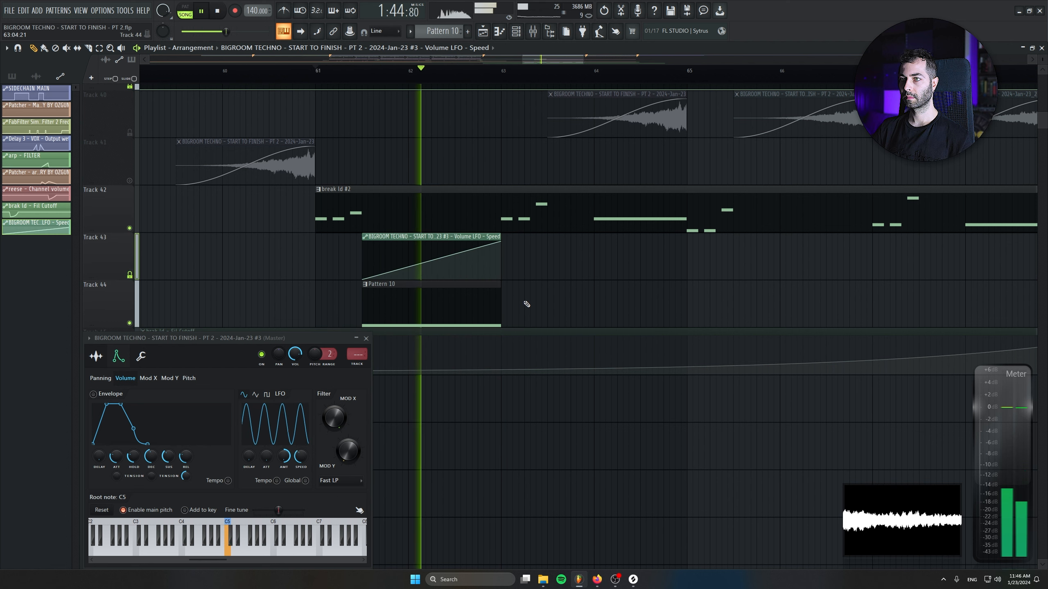
key(space)
right_click(130, 323)
key(space)
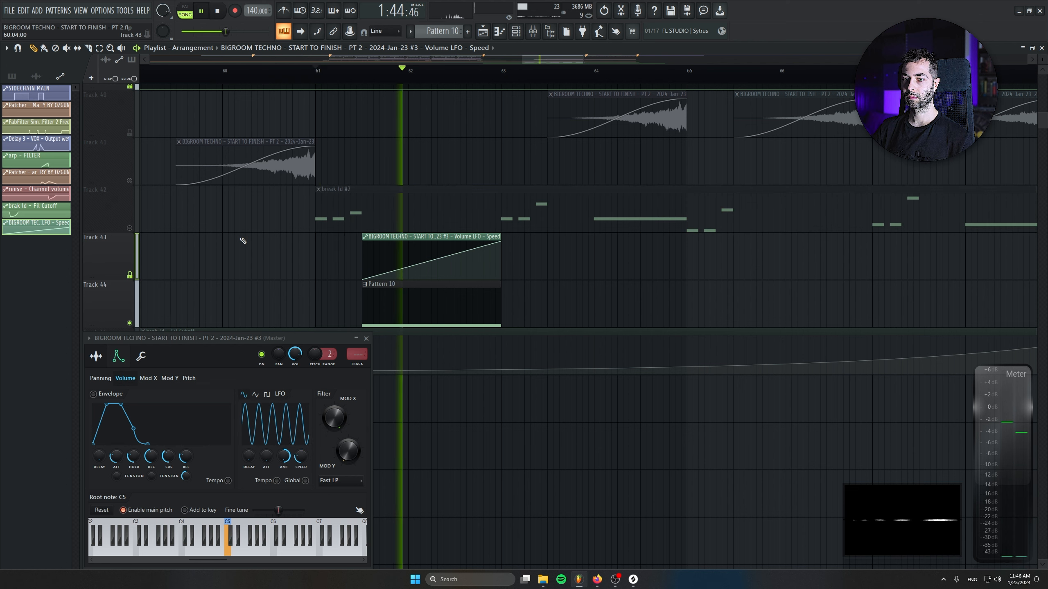
Bend the LFO Speed automation into a slow-starting rise with 28% tension and play it from bar 61
key(space)
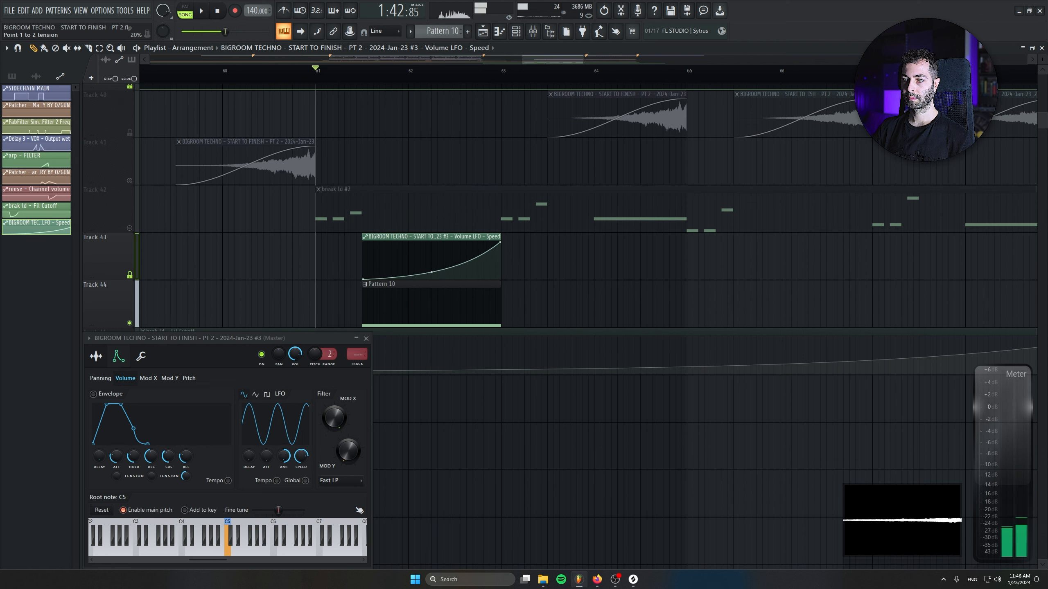
drag(431, 272, 432, 275)
key(space)
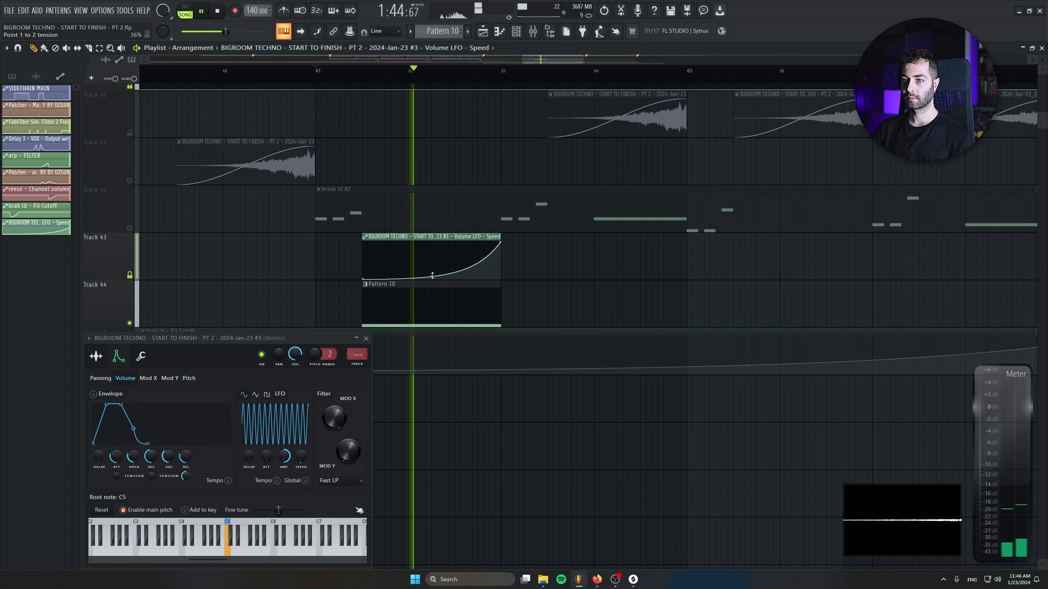
key(space)
drag(432, 275, 431, 274)
key(space)
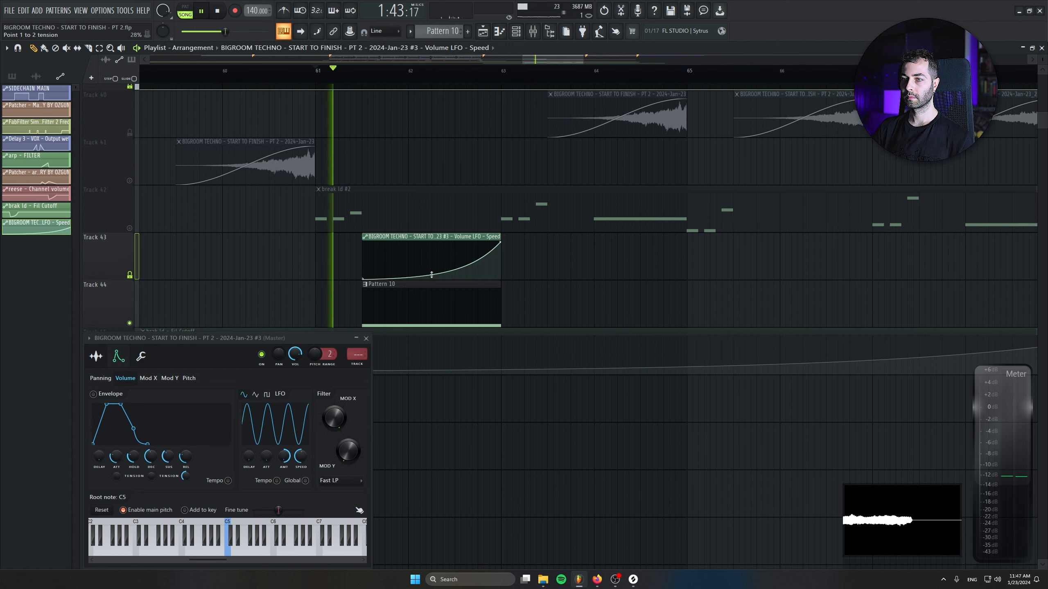
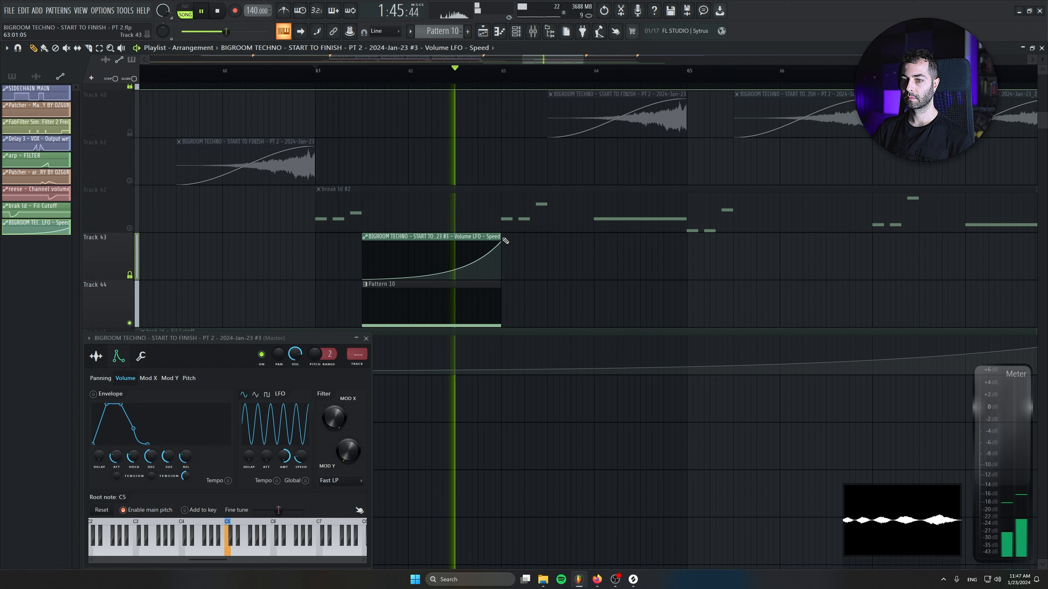
key(space)
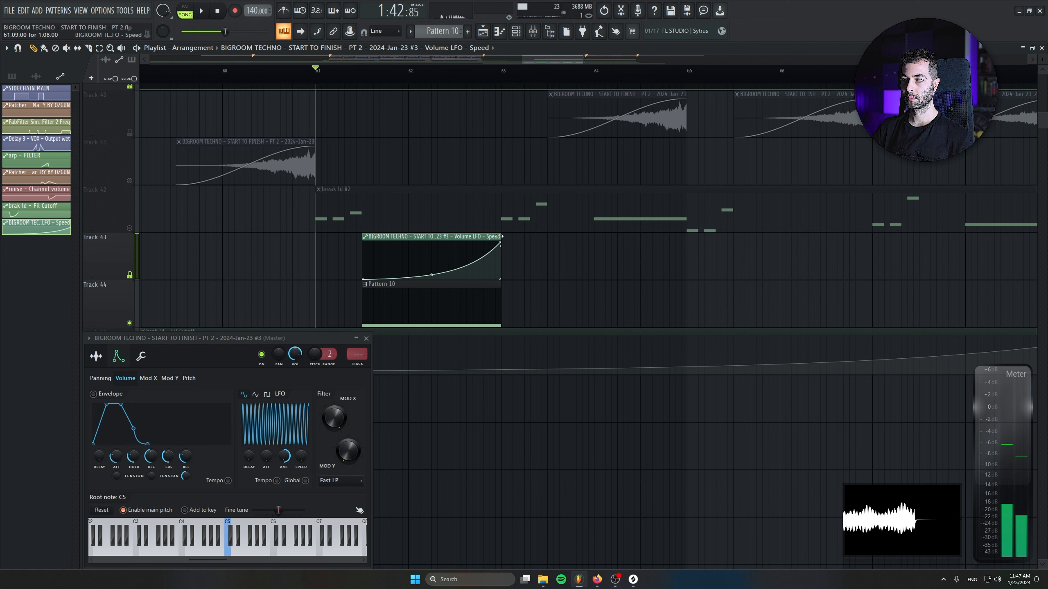
Insert an empty track above the Volume LFO Speed automation's track
drag(501, 236, 510, 240)
right_click(112, 267)
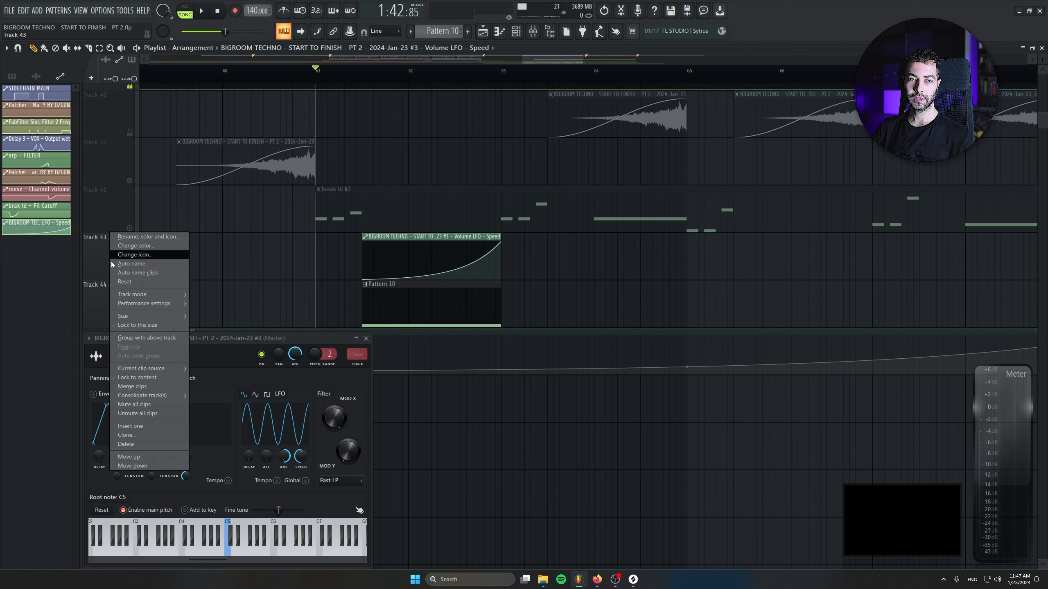
click(150, 428)
Create a Volume LFO Amount automation clip over bars 61 and 62, place it on Track 43, and curve it steeply down at its end
right_click(284, 456)
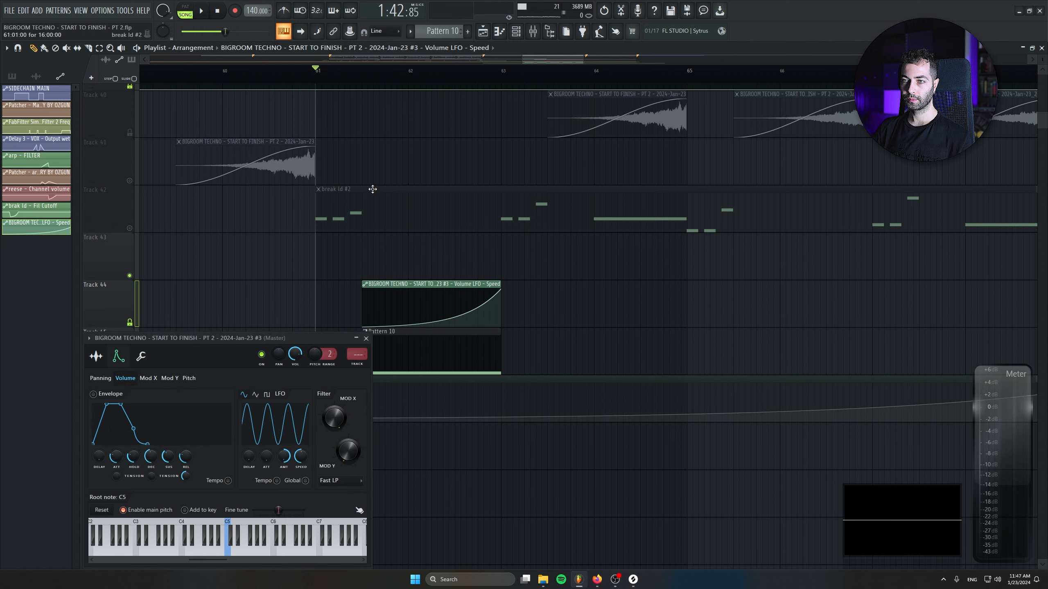
drag(321, 83, 492, 77)
right_click(283, 456)
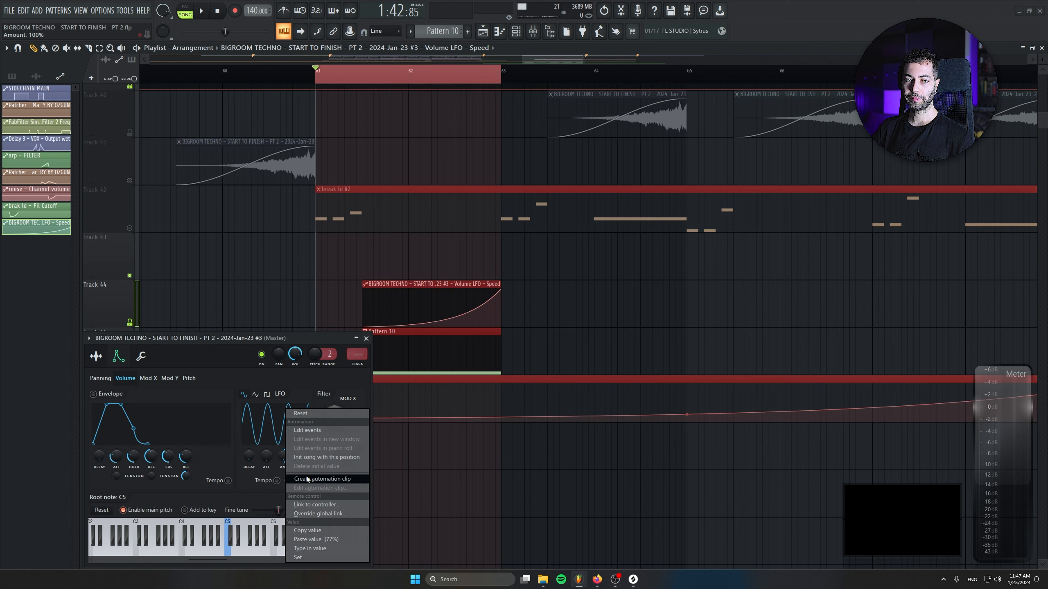
click(322, 478)
drag(429, 96, 409, 240)
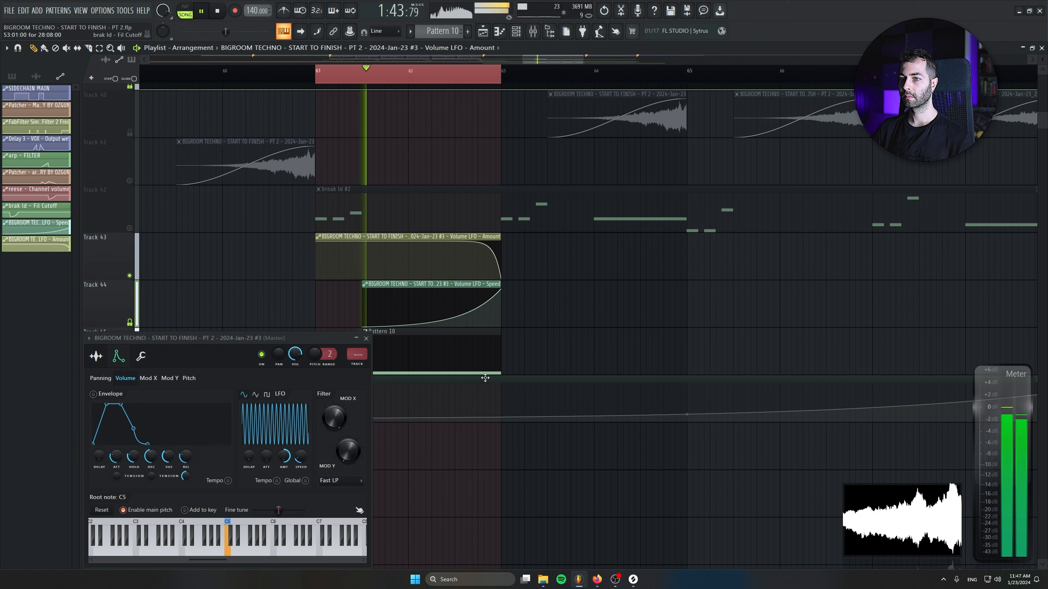
key(space)
Turn the soloed-out tracks back on, clear the time selection, play the break from bar 60, and close the sample channel's settings
click(131, 181)
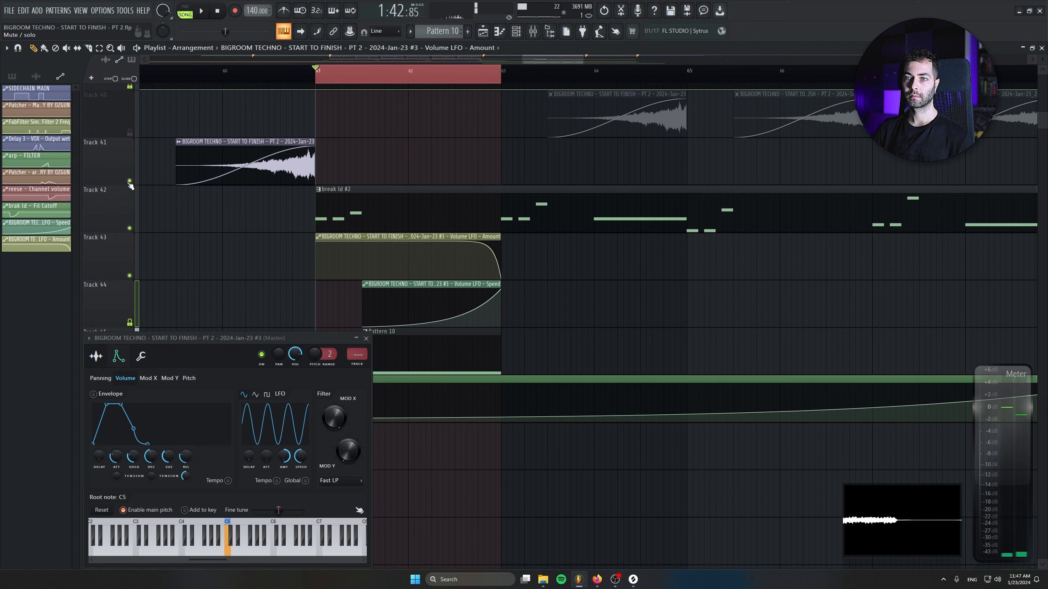
right_click(227, 76)
key(space)
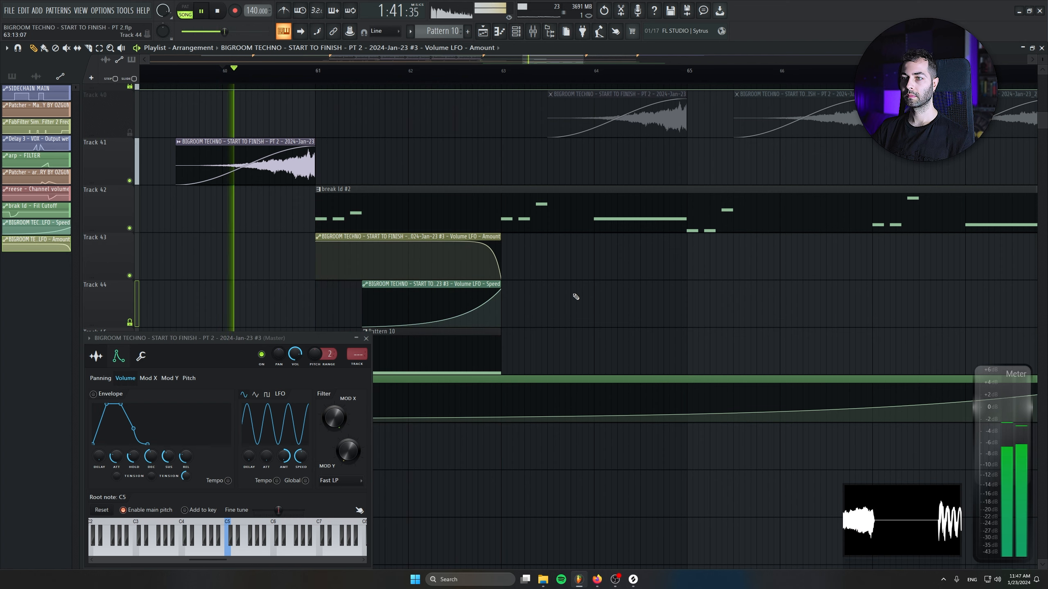
click(366, 338)
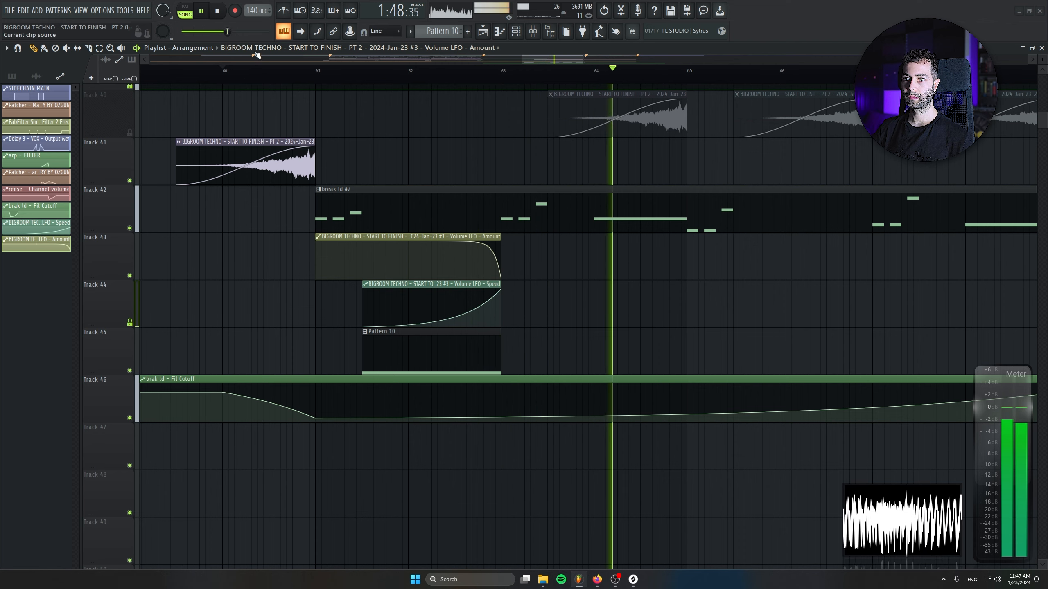
Trim the LFO Amount automation clip on Track 43 to start at 61:09:00 and play only Tracks 43 to 45
key(space)
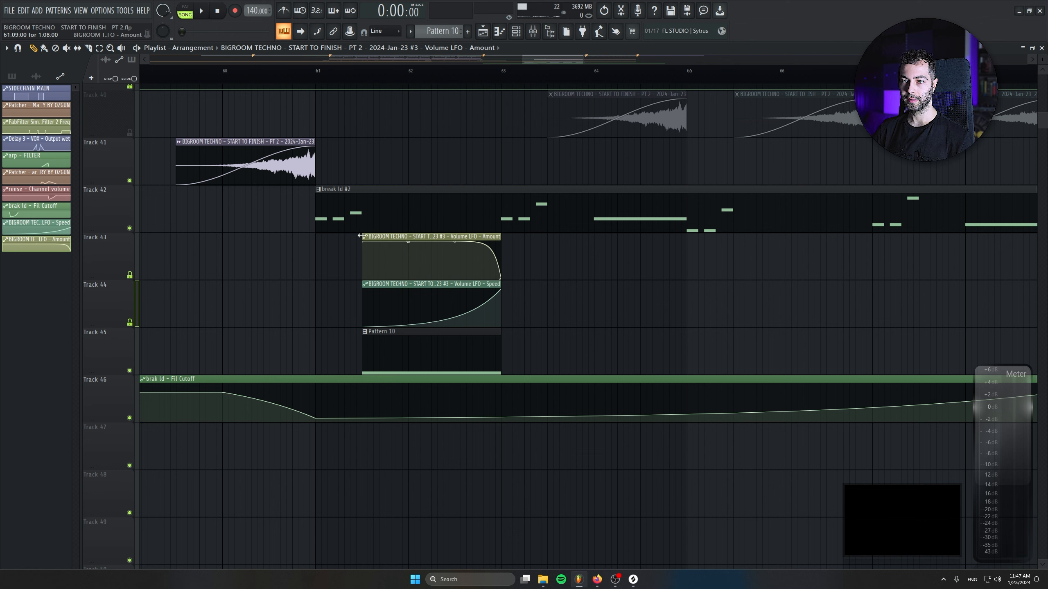
right_click(129, 371)
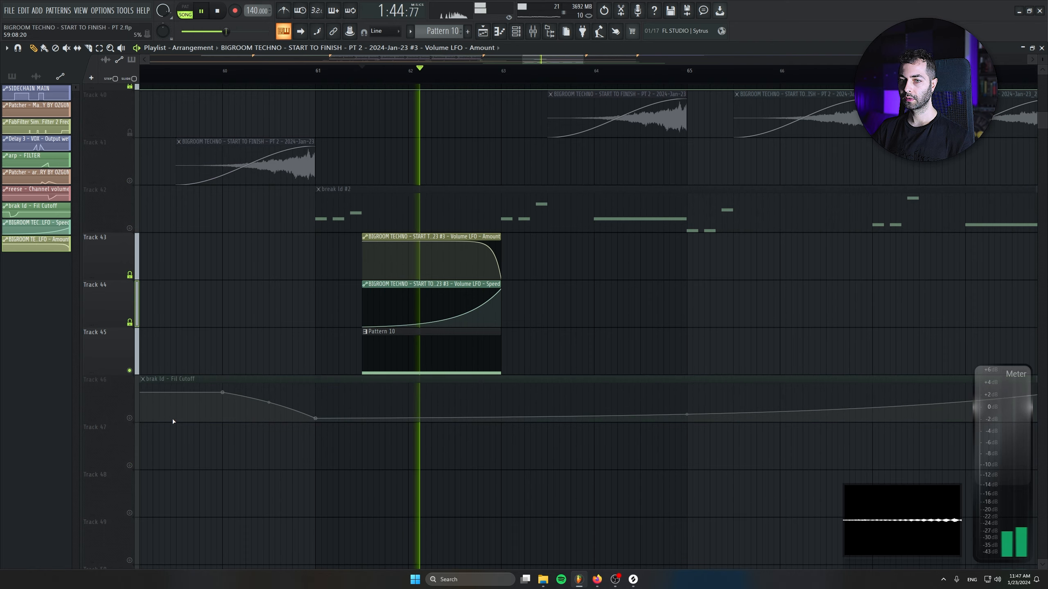
Turn on the brak ld Fil Cutoff automation track, stop playback, and consolidate Track 45 into audio
click(129, 418)
scroll(433, 398, up, 2)
key(space)
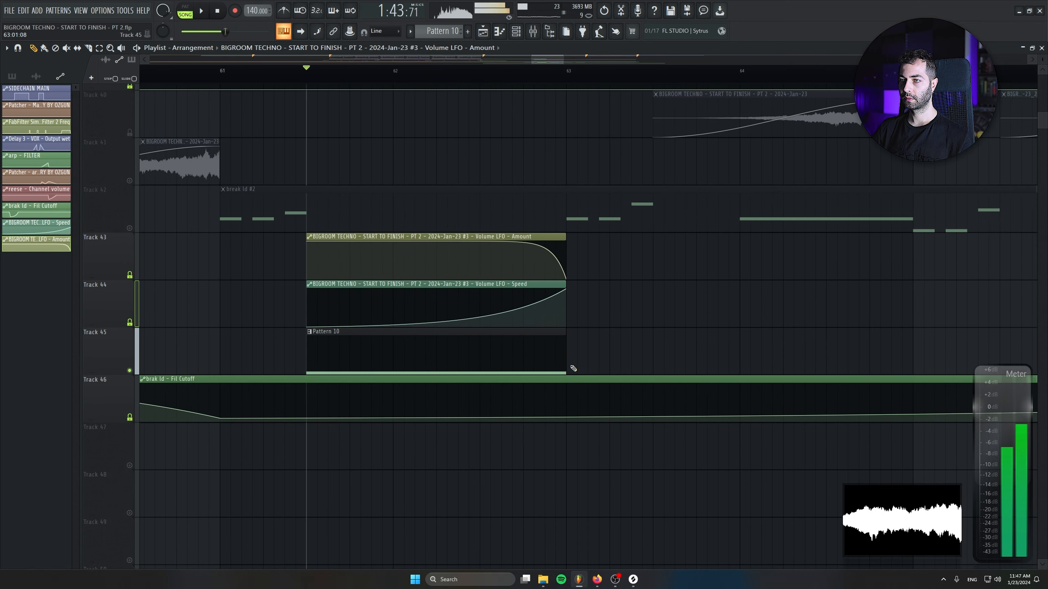
right_click(126, 341)
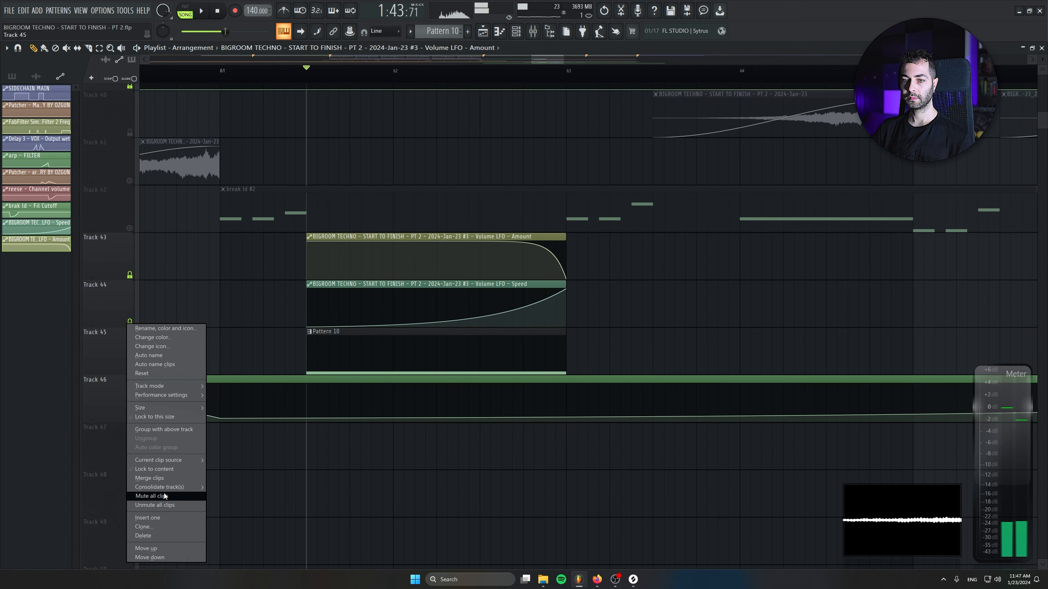
mouse_move(163, 485)
click(235, 487)
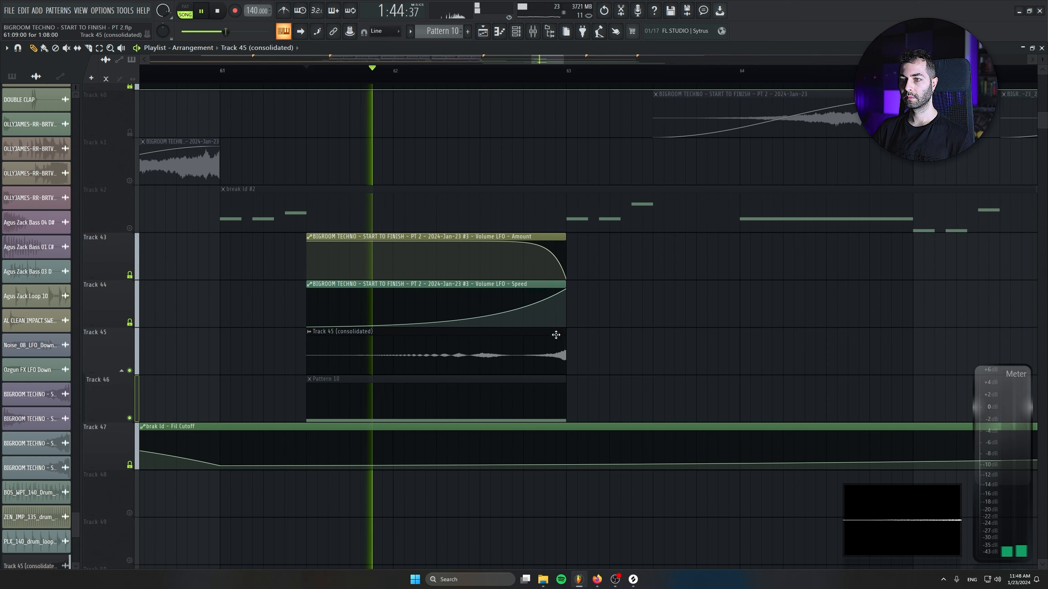
Normalize the Track 45 consolidated sample, close its settings, and stop playback
double_click(555, 333)
click(251, 232)
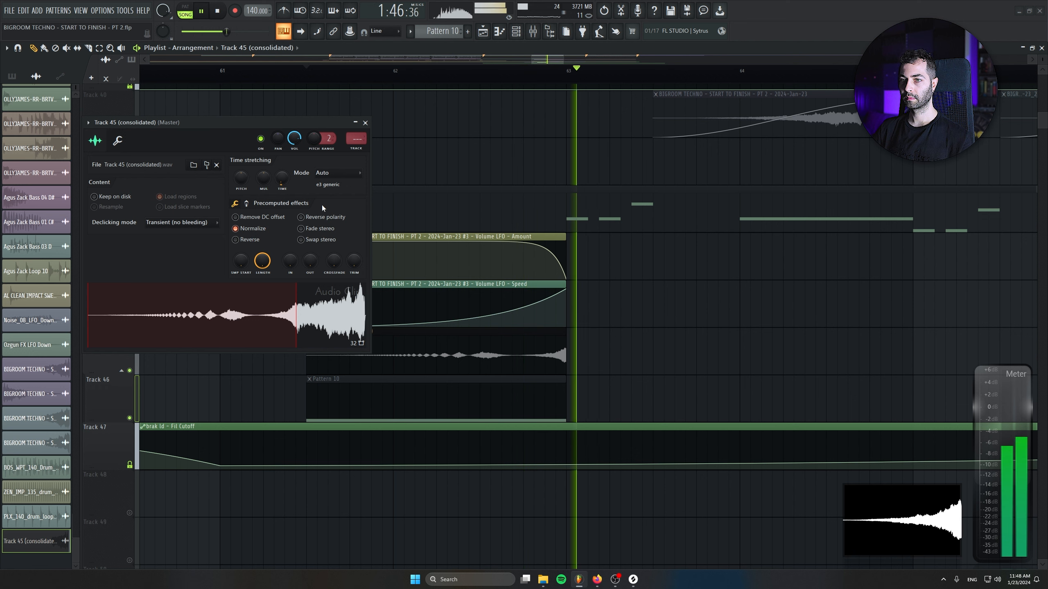
click(365, 123)
key(space)
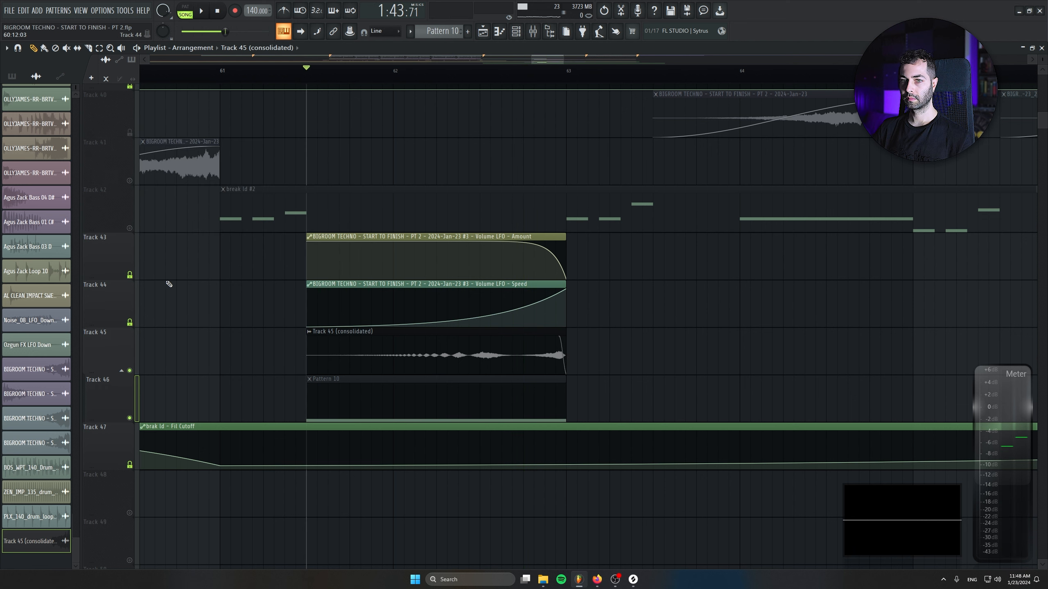
Turn the soloed-out tracks back on and play the break from bar 61
right_click(130, 228)
right_click(129, 228)
click(225, 73)
key(space)
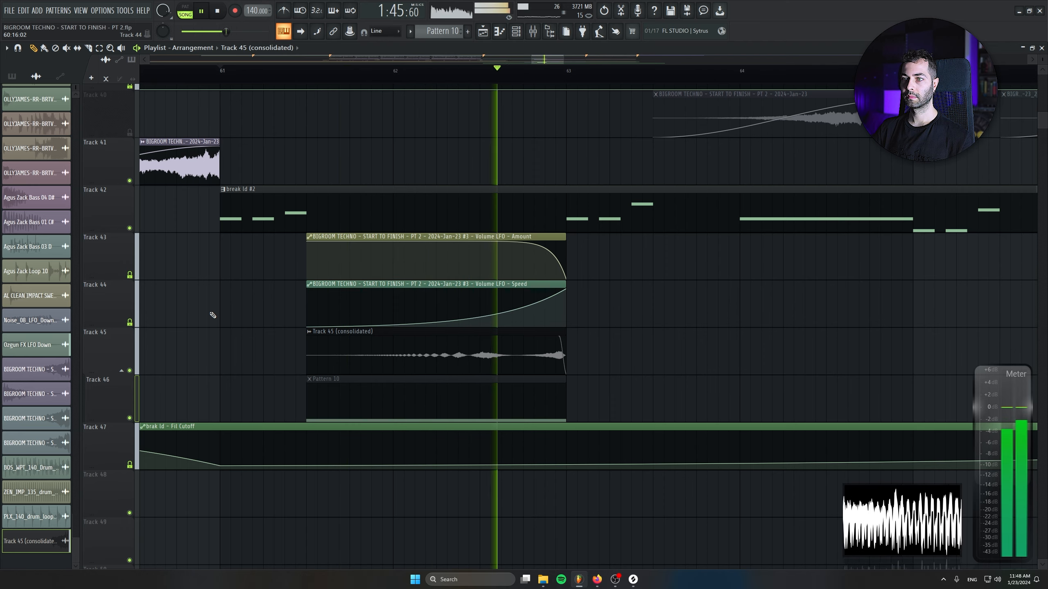
scroll(241, 353, down, 1)
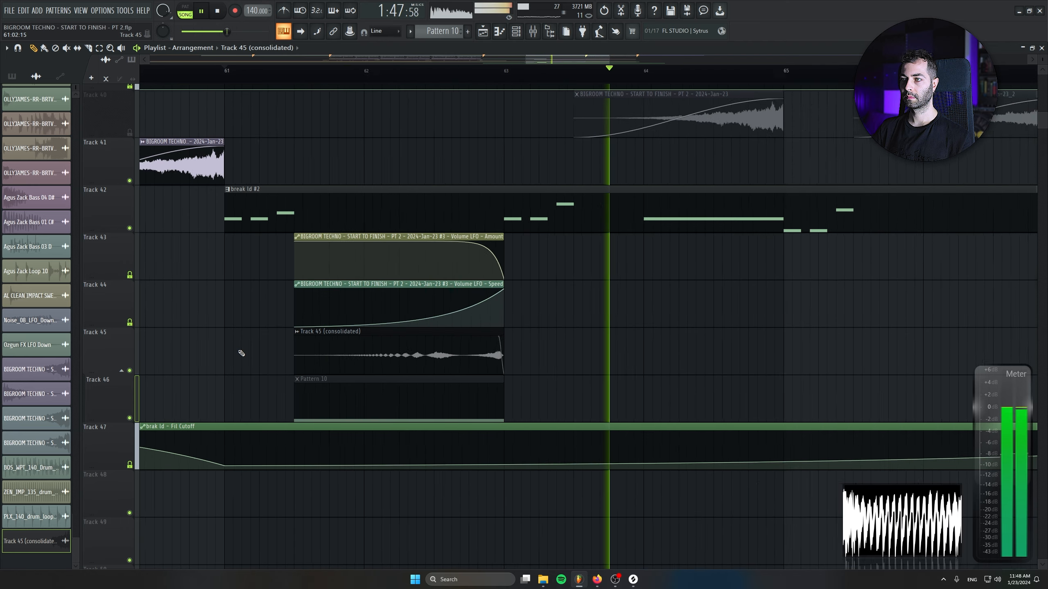
scroll(242, 353, down, 1)
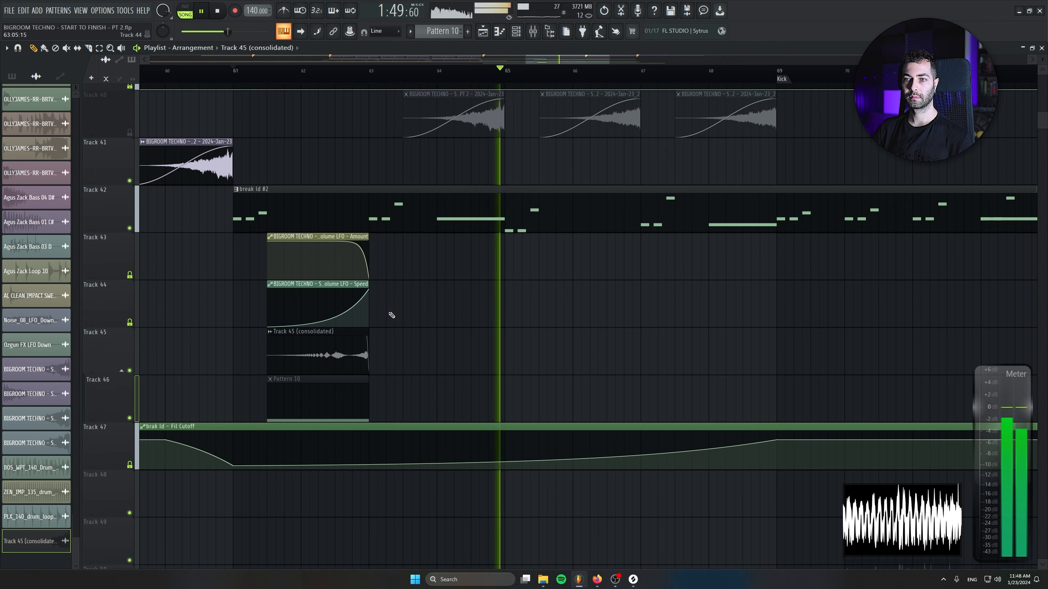
drag(315, 349, 611, 350)
key(space)
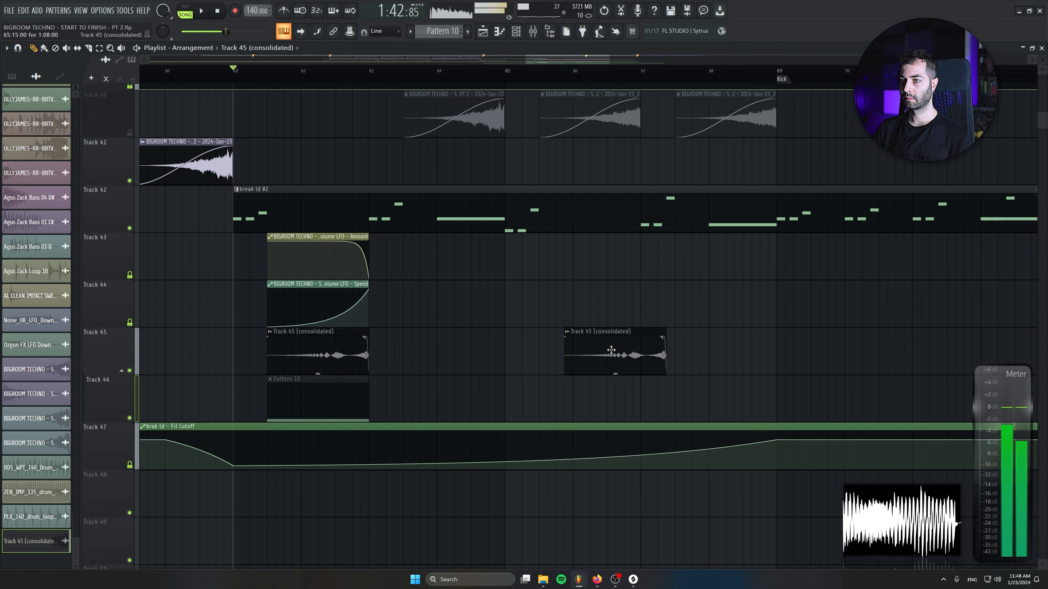
right_click(611, 350)
Place a copy of the second reverb sweep clip on Track 43 at 65:09:00, and play it from bar 66
drag(610, 181, 586, 245)
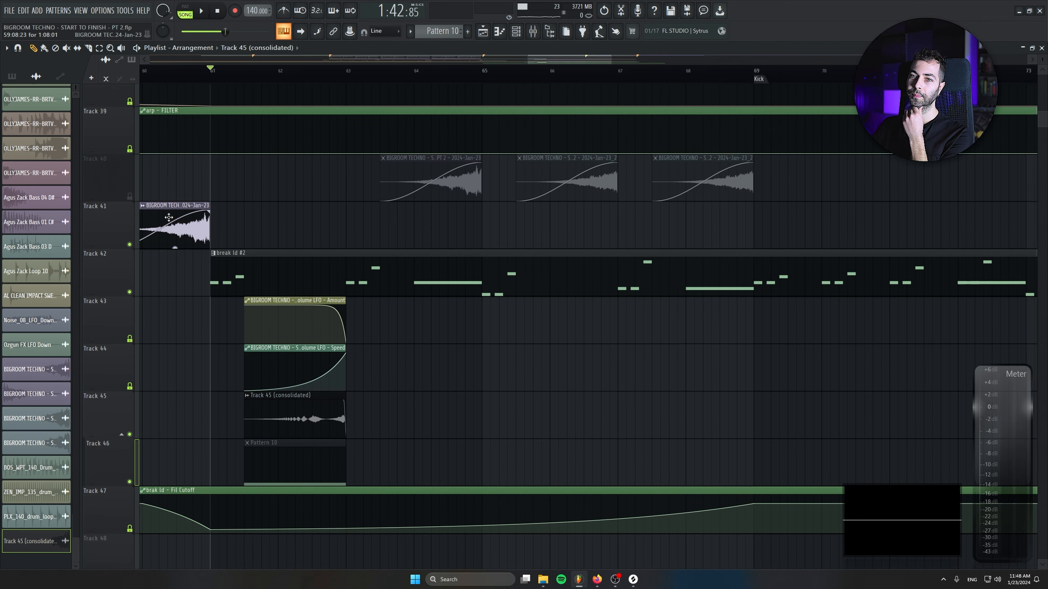
click(522, 307)
click(559, 70)
key(space)
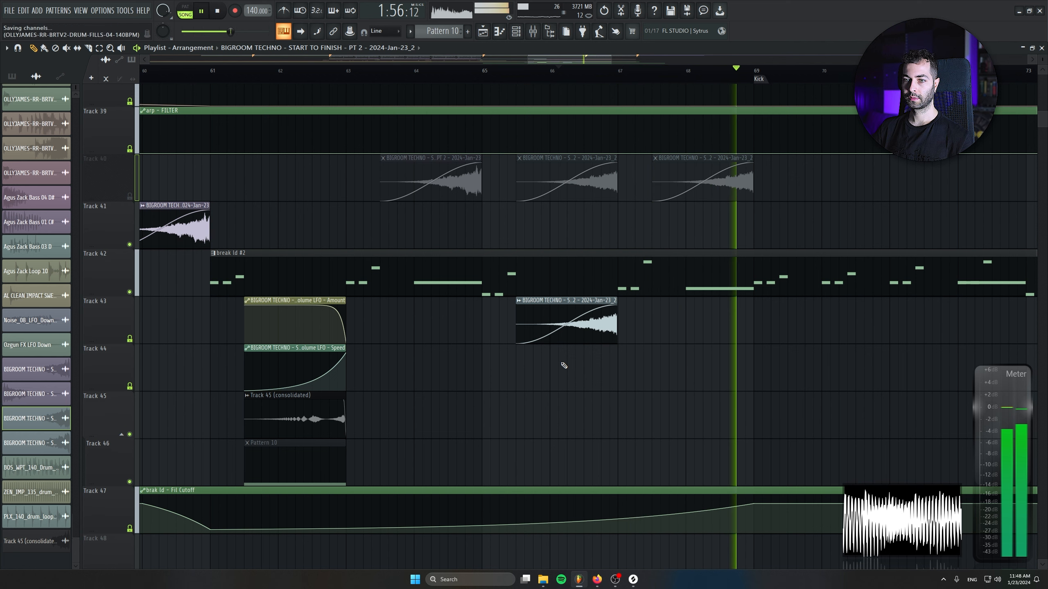
key(space)
Place a copy of the Pattern 10 clip on Track 46 at 65:09:00 and make it unique
double_click(520, 443)
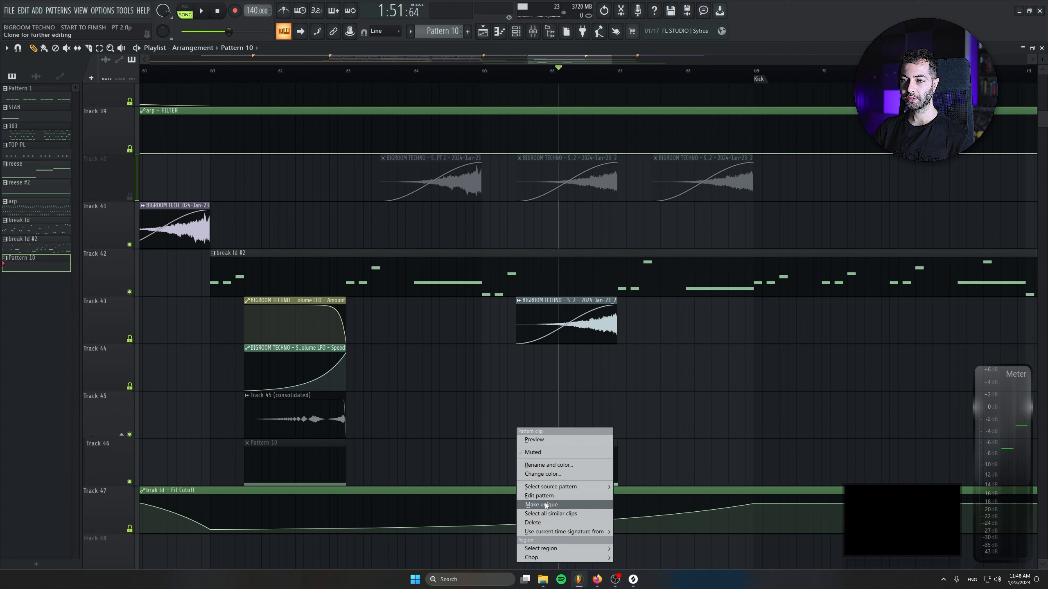
click(545, 502)
double_click(545, 463)
Load the Track 43 sweep's sample into the channel rack as a new sampler channel and paste the held note into it
double_click(525, 331)
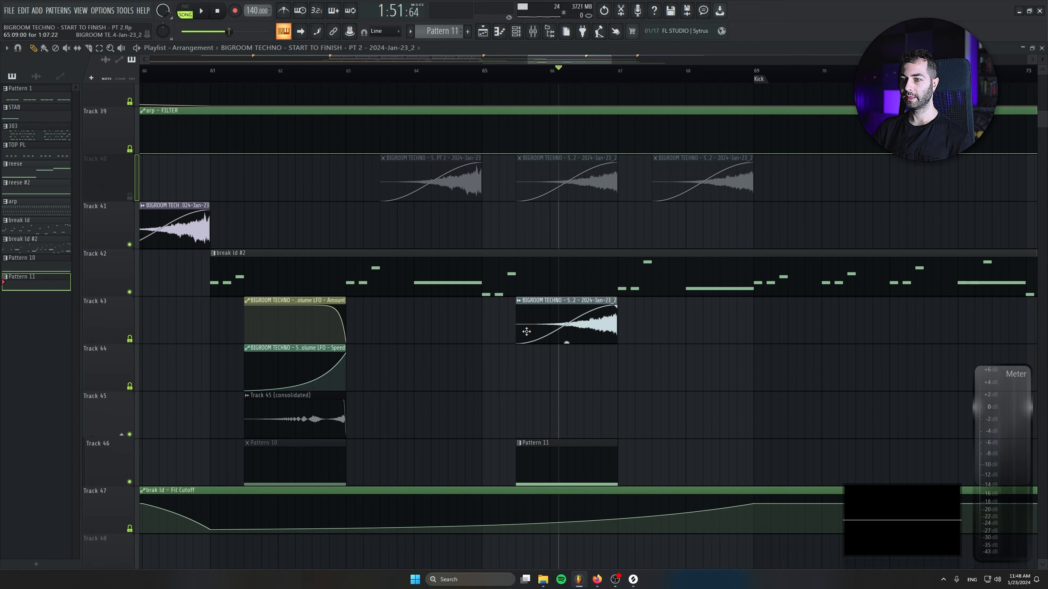
key(F6)
scroll(719, 329, down, 10)
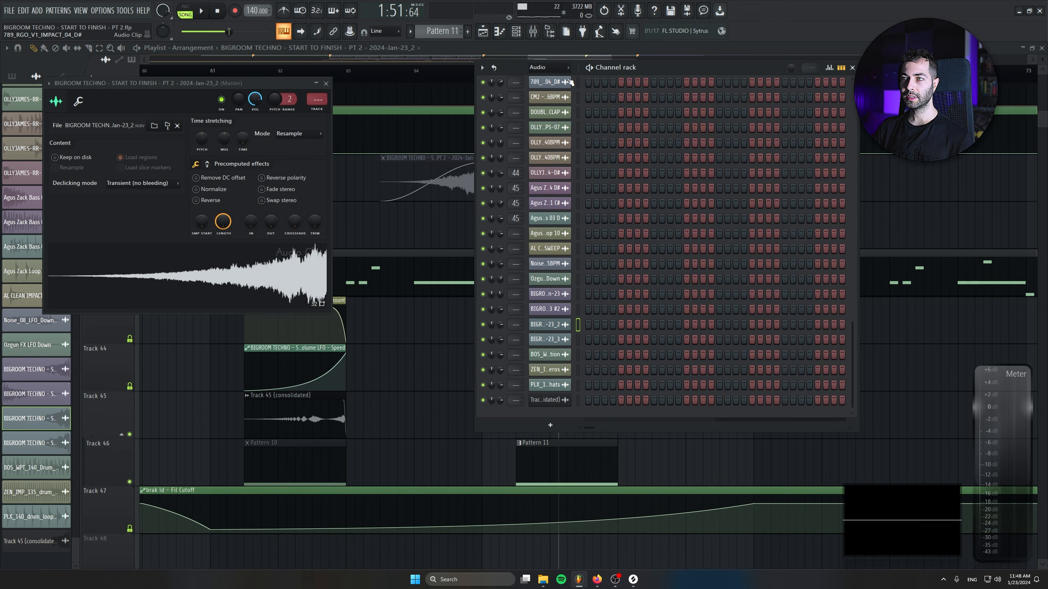
click(567, 82)
scroll(676, 282, up, 3)
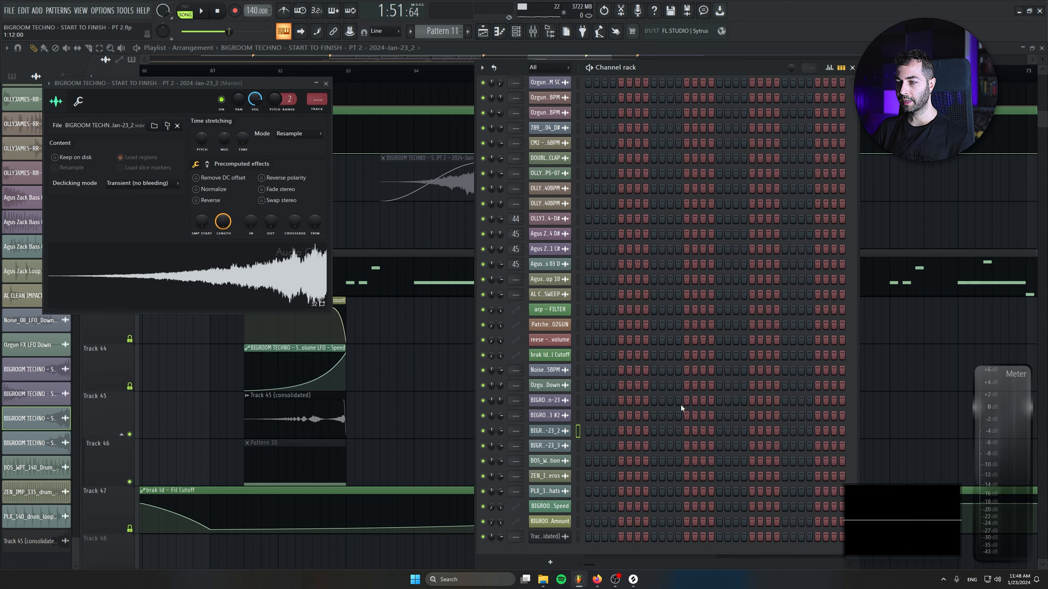
scroll(743, 437, up, 9)
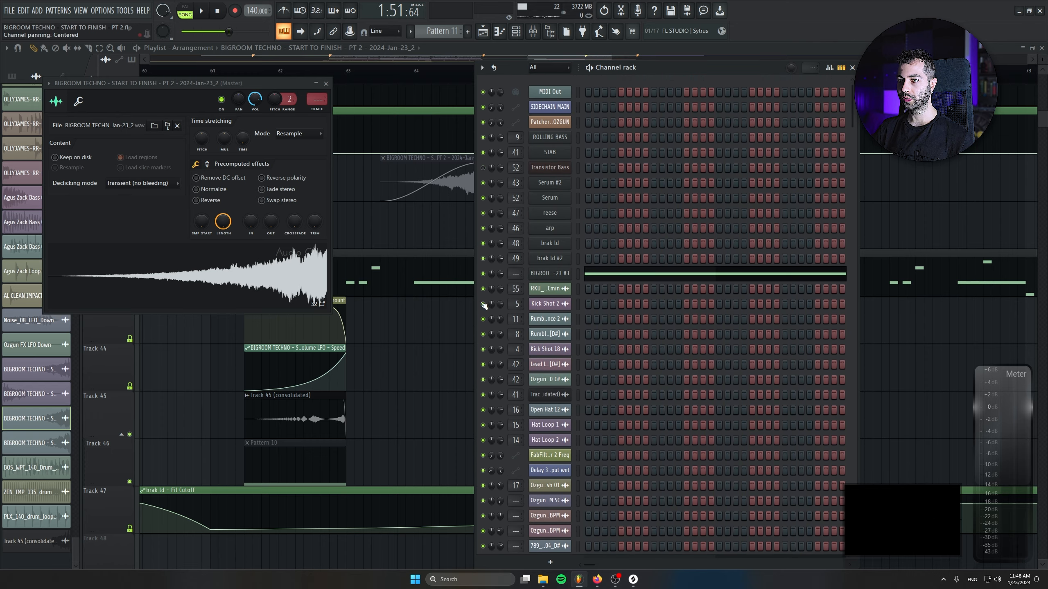
drag(254, 264, 583, 289)
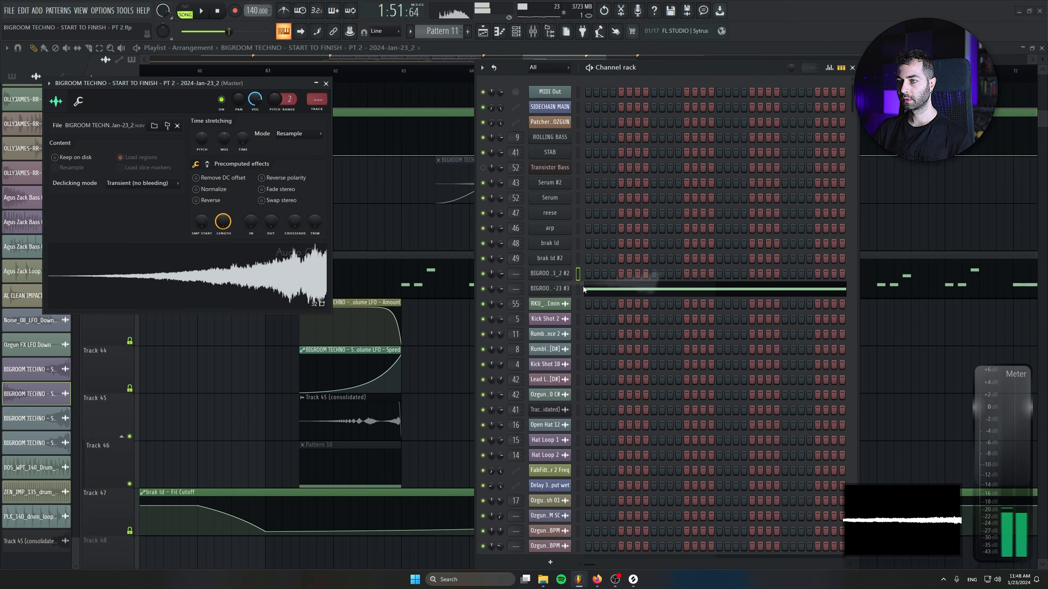
click(578, 275)
key(ctrl+v)
Link the new sampler channel's volume LFO speed to the existing Volume LFO - Speed automation clip
click(543, 278)
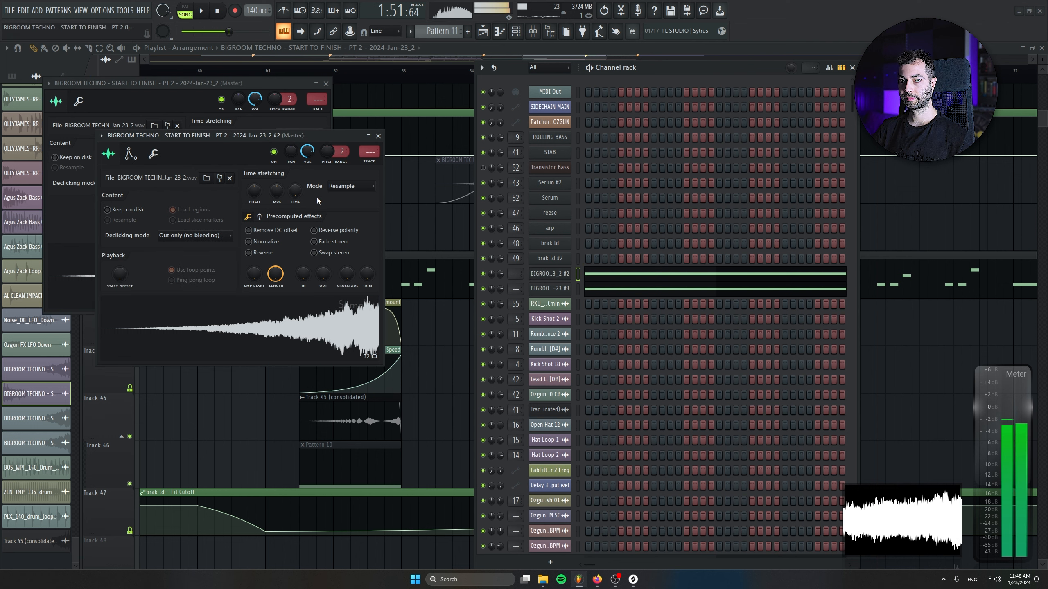
click(130, 153)
right_click(314, 257)
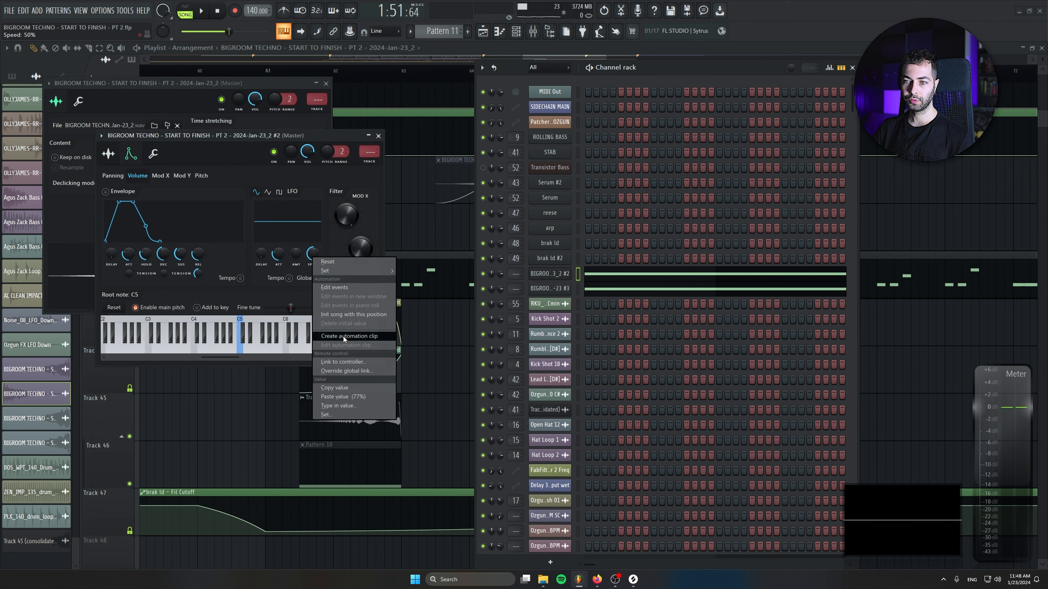
click(347, 358)
click(521, 274)
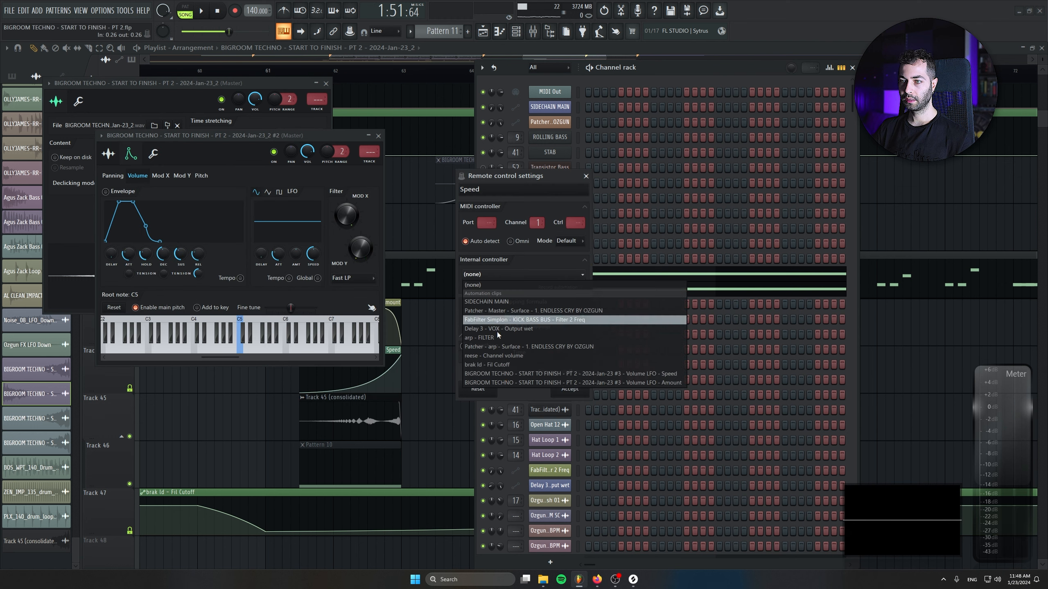
click(510, 376)
click(566, 390)
Close the channel rack and both channel settings windows, and delete the sweep clip from Track 43
click(844, 68)
click(850, 68)
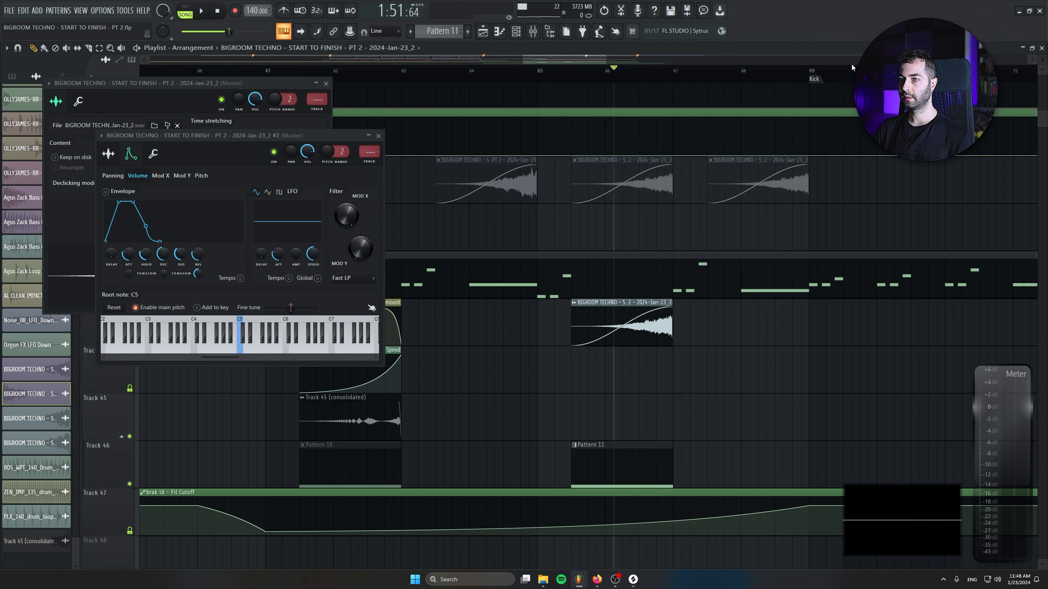
click(378, 135)
click(326, 83)
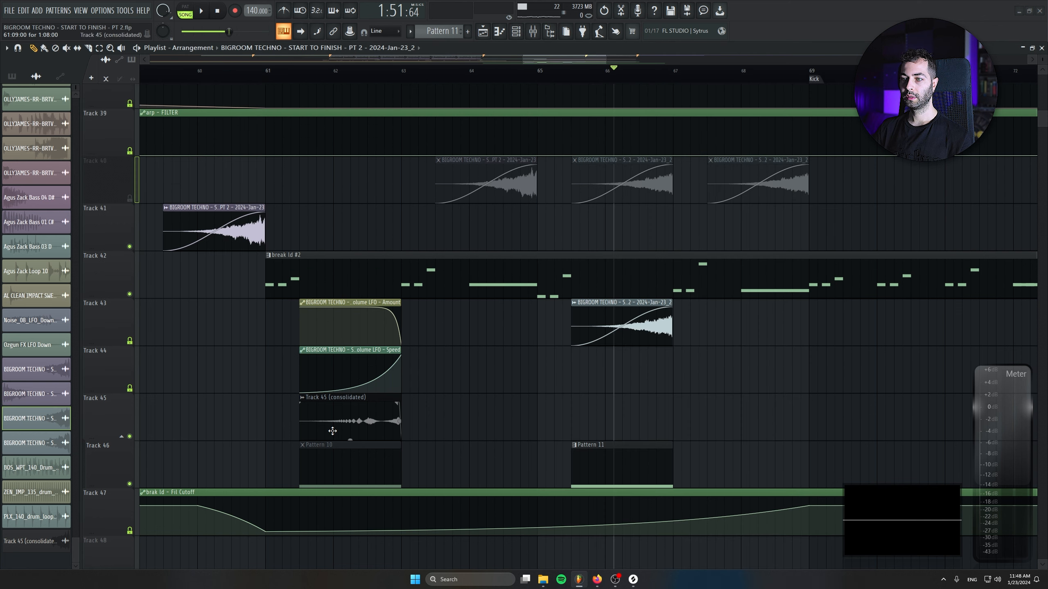
right_click(626, 332)
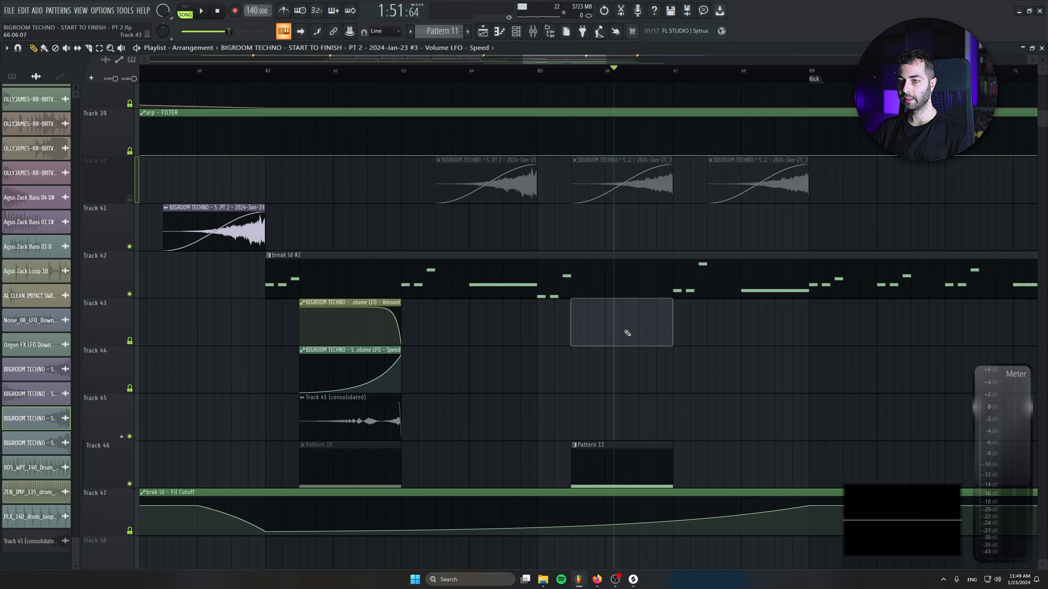
Copy the Volume LFO Amount and Speed automation clips to 65:09:00 above Pattern 11, and consolidate Track 46 into audio
drag(492, 329, 622, 347)
drag(636, 358, 368, 270)
right_click(111, 381)
mouse_move(165, 488)
click(213, 487)
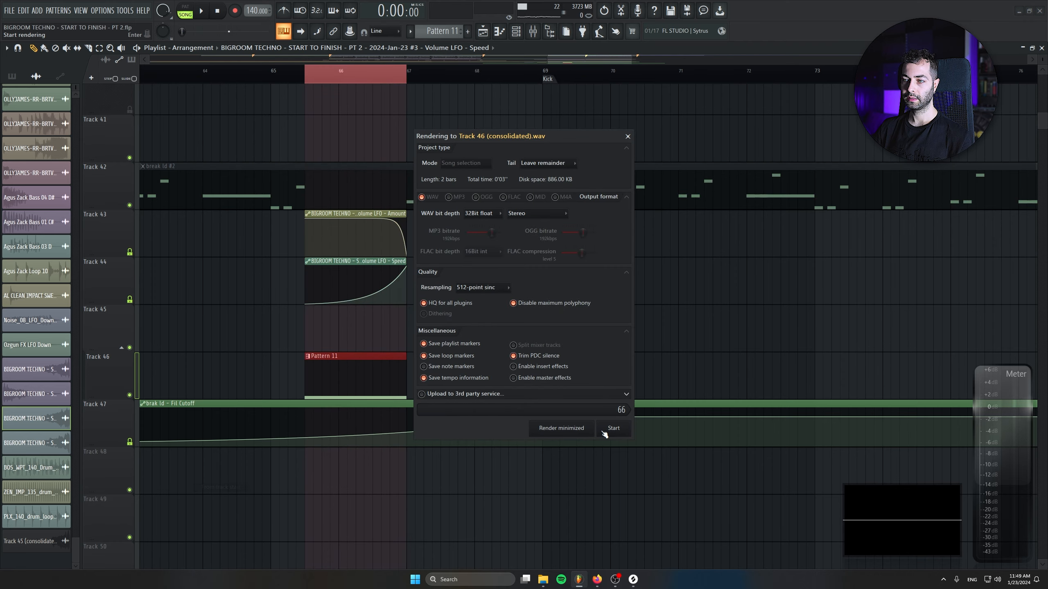
click(602, 433)
Cut the Track 46 consolidated clip at bar 67, remove its tail, and move the clip up to Track 45
click(89, 48)
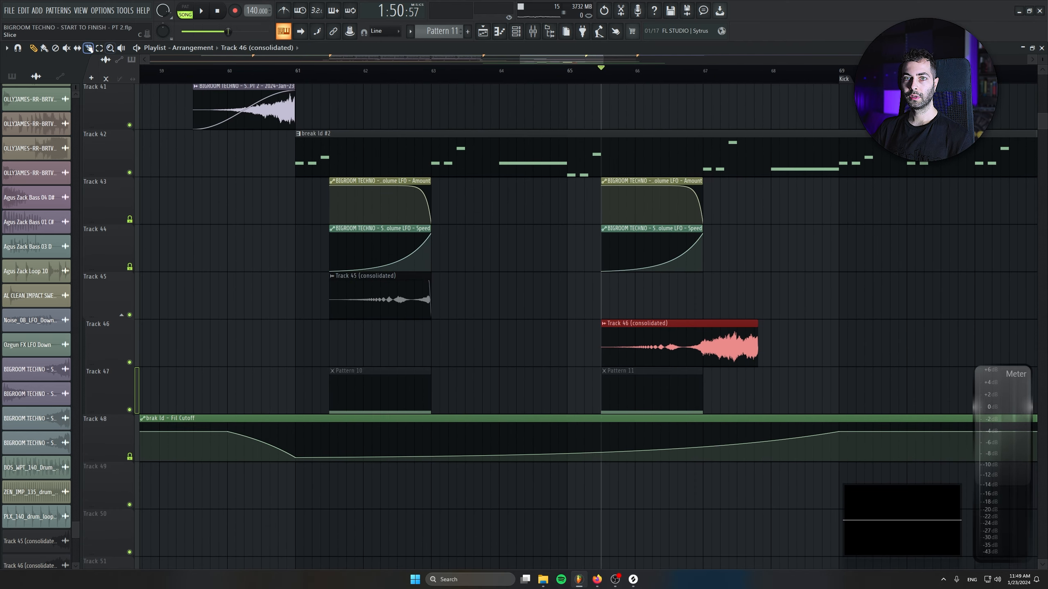
right_click(741, 363)
drag(646, 326, 641, 277)
Delete the emptied Track 46
right_click(133, 336)
right_click(109, 350)
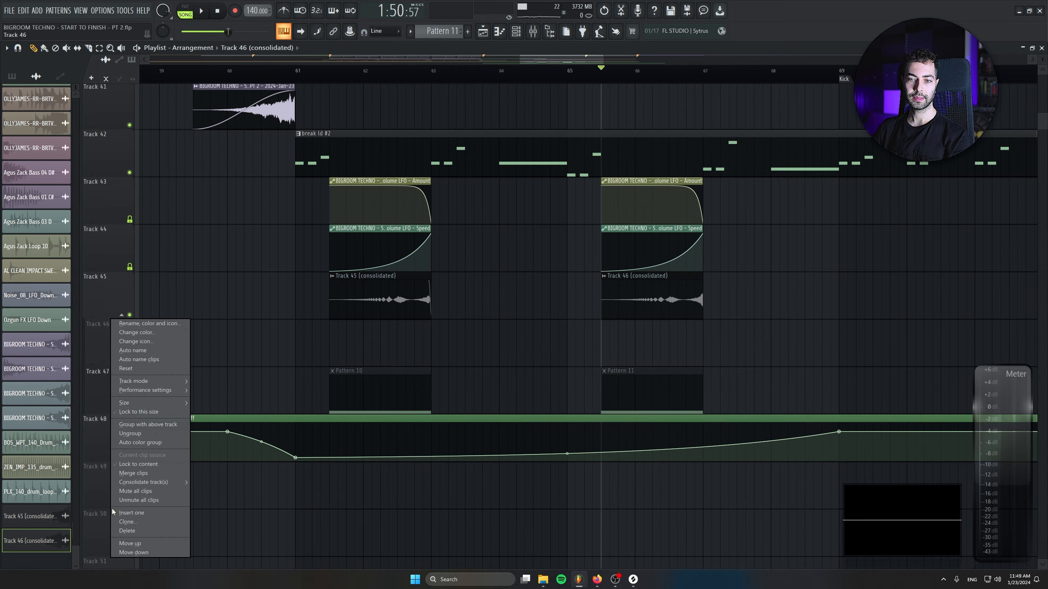
click(119, 531)
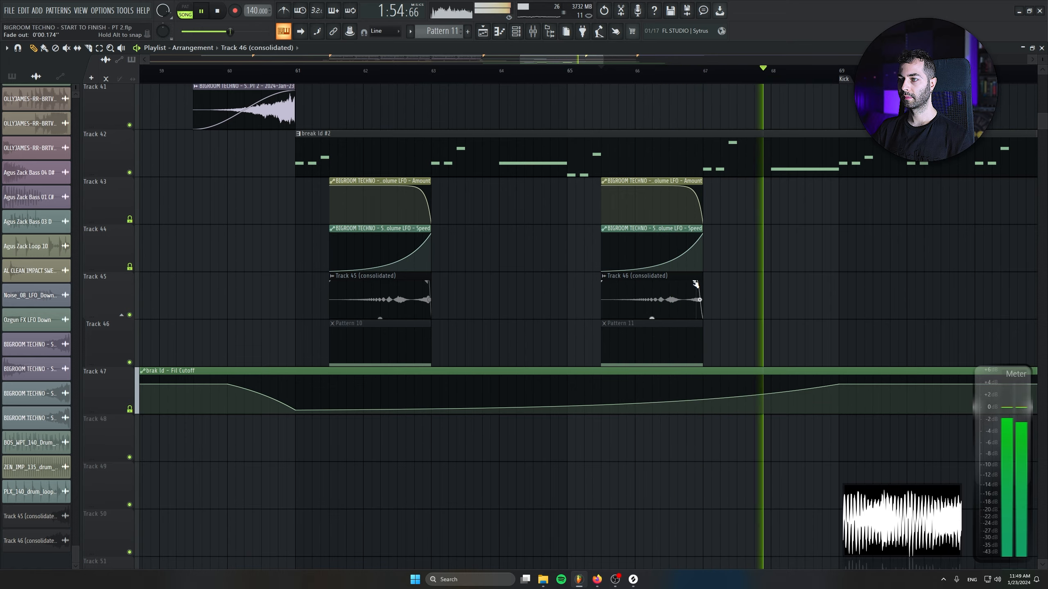
Create an automation clip for the Wet level of Fruity Reeverb 2 on the break lead mixer track, and close the plugin
scroll(334, 344, down, 5)
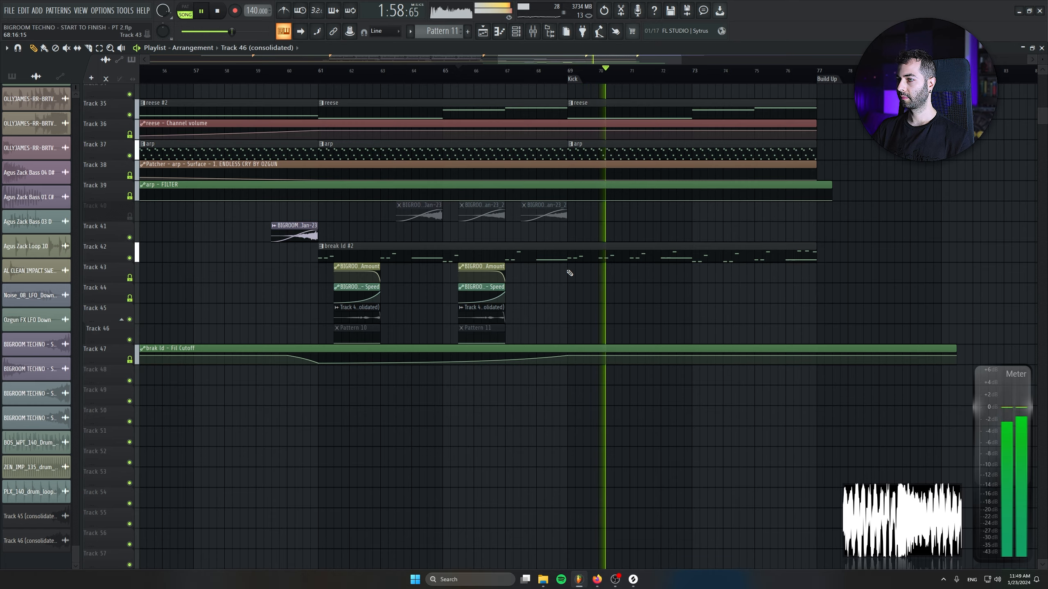
scroll(257, 275, up, 3)
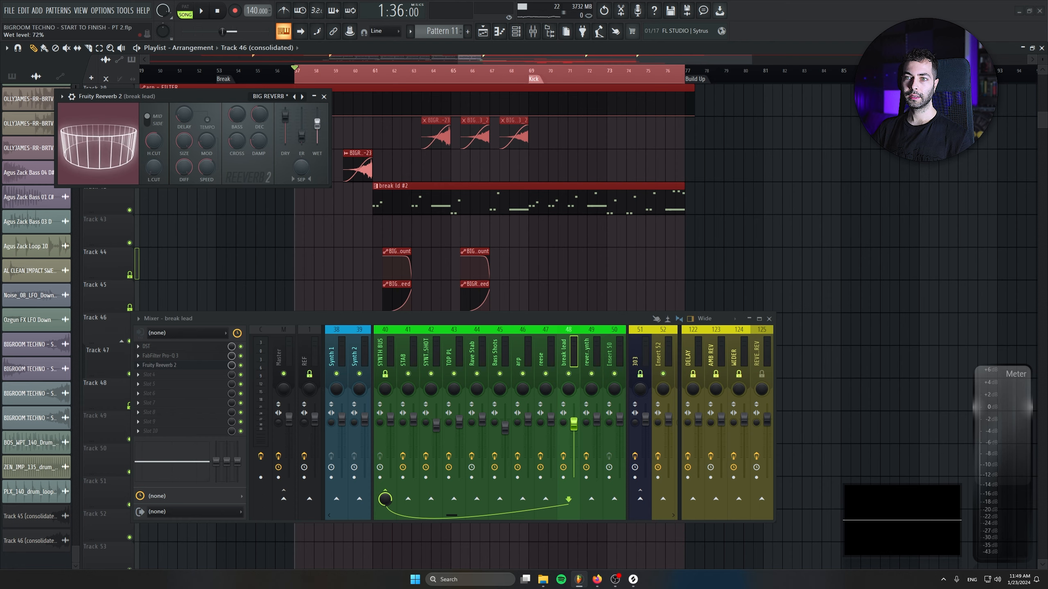
right_click(317, 137)
click(351, 201)
click(324, 96)
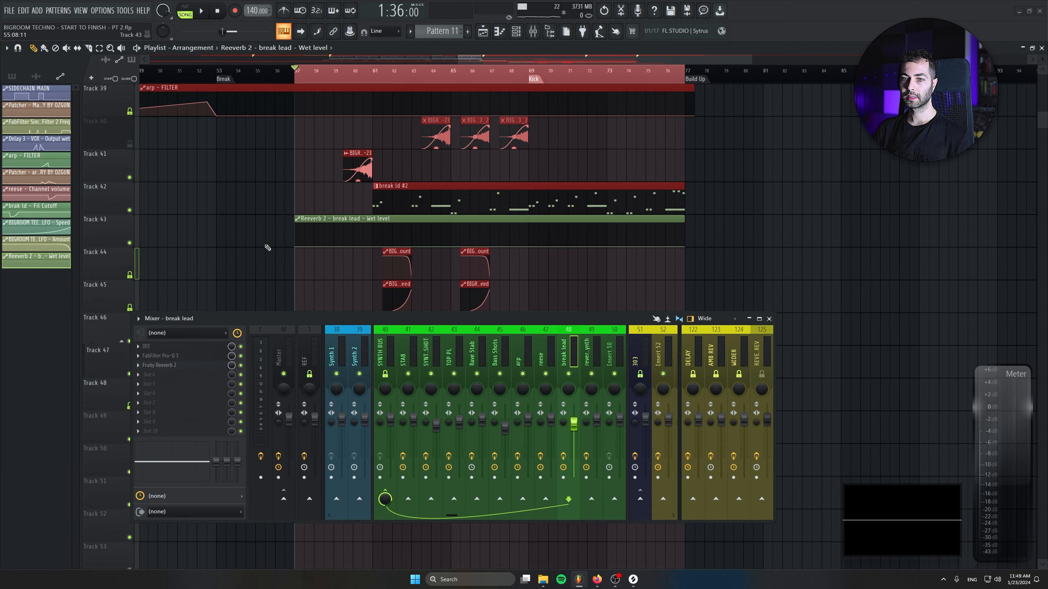
Shape a Wet level ramp rising from about the middle of bar 69 to bar 70 with a vertical drop, and play it
scroll(401, 237, up, 4)
drag(741, 244, 500, 242)
scroll(475, 252, up, 4)
right_click(431, 249)
right_click(481, 210)
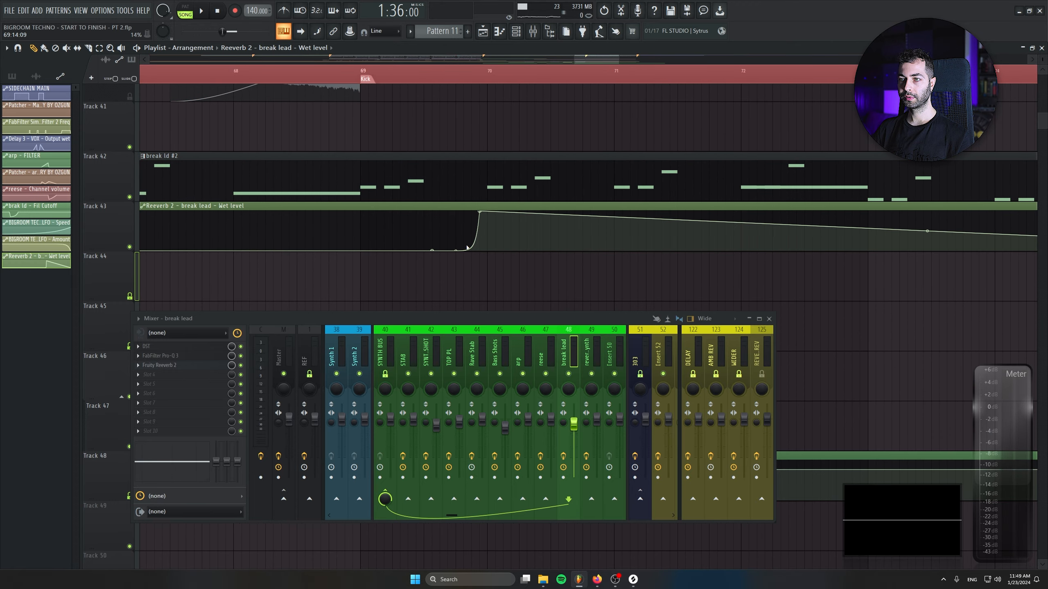
right_click(482, 250)
key(space)
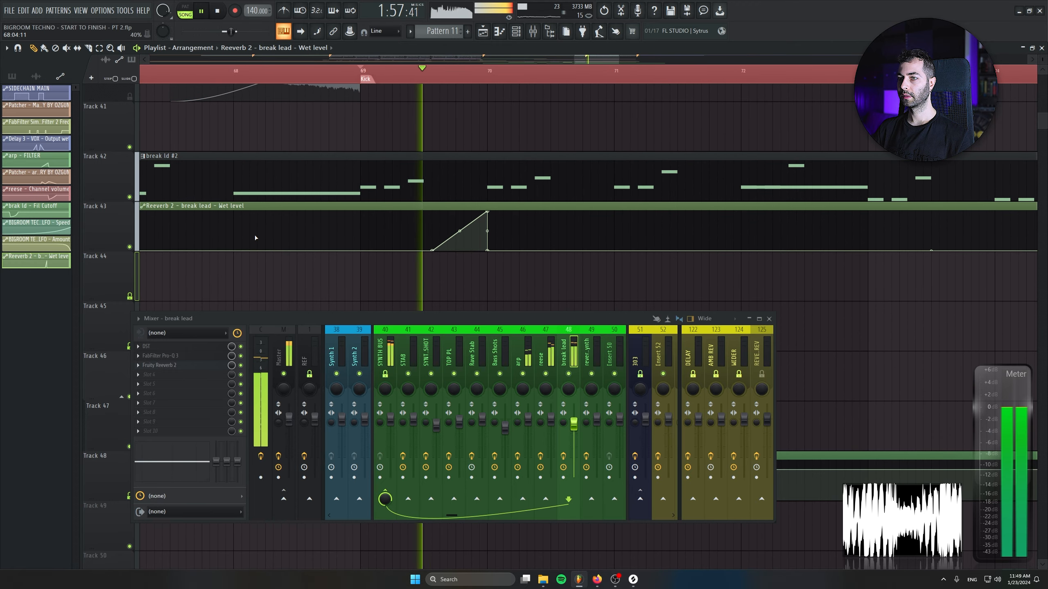
Solo the break lead on Track 42 together with the Wet level automation on Track 43 and play them
right_click(130, 197)
key(space)
shift+click(130, 247)
key(space)
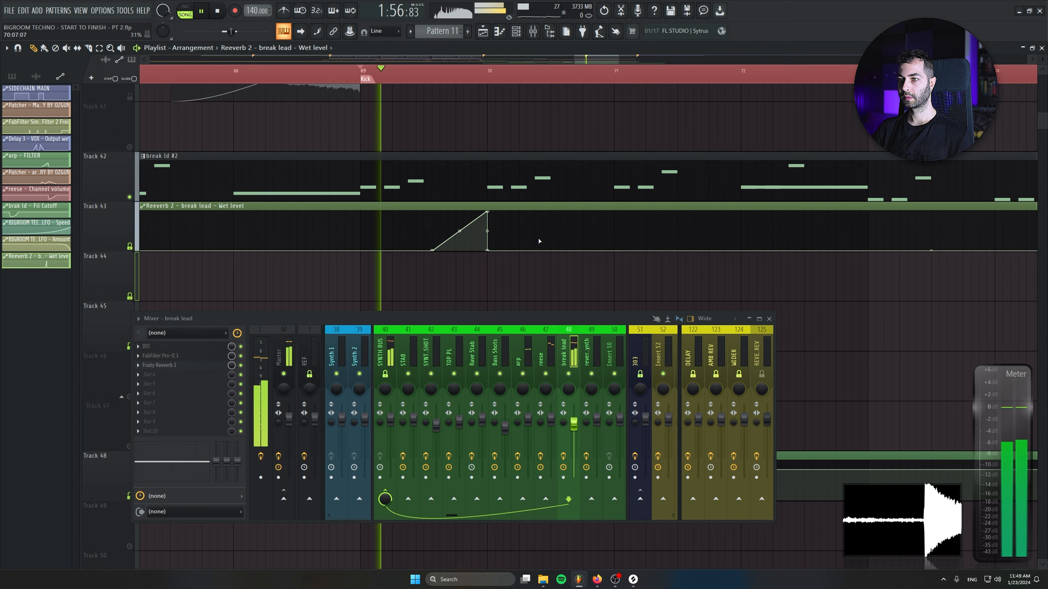
Add two more Wet level ramps rising from mid-bar 70 to bar 71 and from mid-bar 71 to bar 72, each dropping vertically
right_click(550, 250)
right_click(611, 214)
right_click(616, 249)
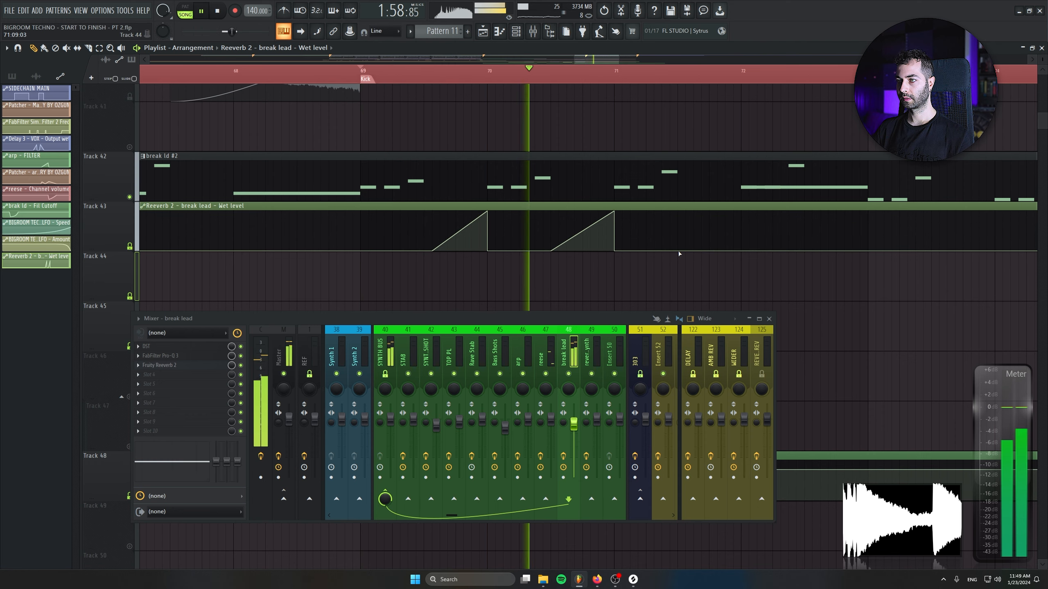
right_click(679, 251)
right_click(741, 213)
right_click(742, 249)
Add a Wet level ramp rising from mid-bar 73 to bar 74 with a vertical drop on the Track 43 automation
drag(869, 246, 473, 236)
right_click(535, 242)
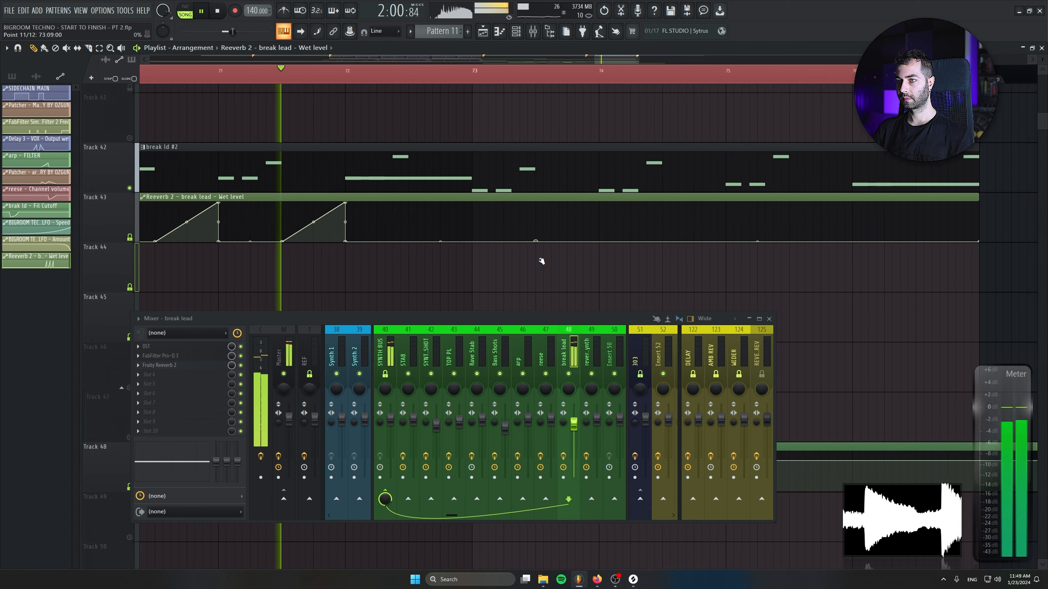
right_click(568, 234)
drag(568, 234, 599, 202)
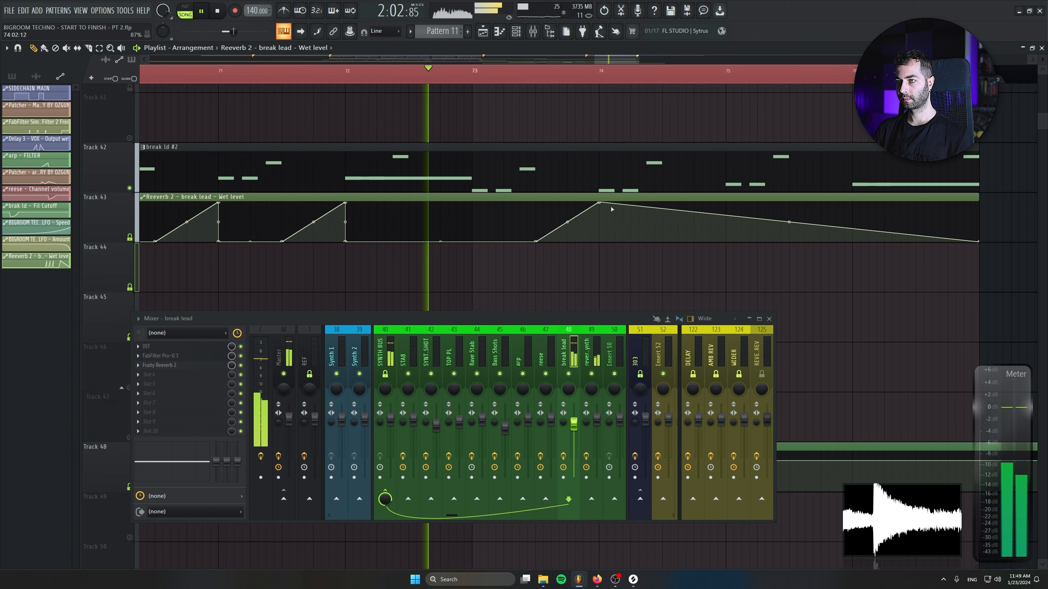
right_click(599, 241)
Add two more Wet level ramps rising from mid-bar 74 to bar 75 and from mid-bar 75 to bar 76, each dropping vertically
drag(718, 220, 459, 214)
right_click(397, 253)
right_click(466, 214)
right_click(459, 252)
right_click(523, 252)
right_click(585, 214)
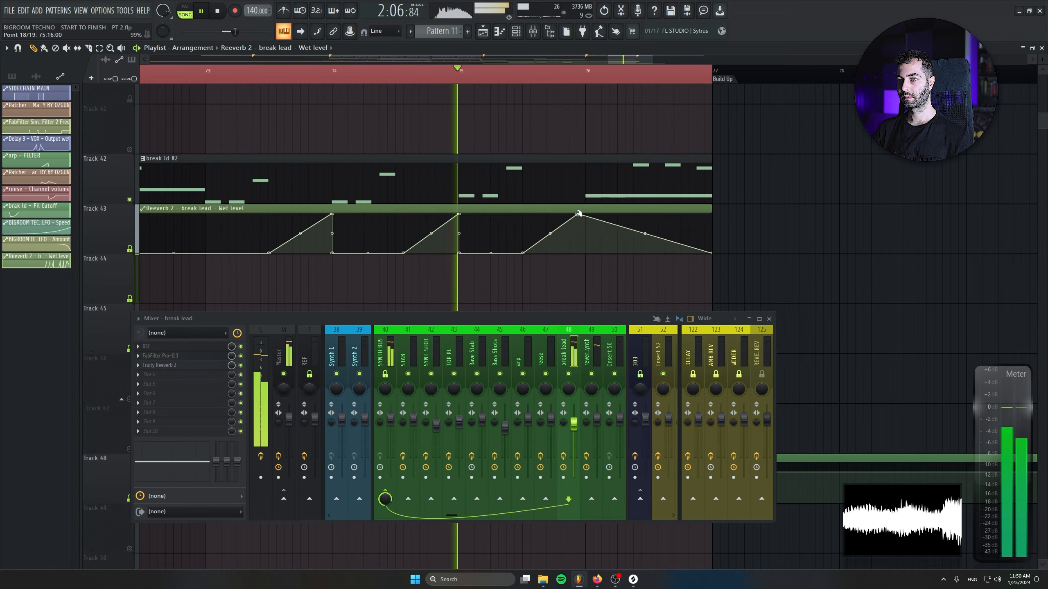
right_click(585, 253)
Look over all the Wet level ramps in the playlist and in the clip's automation editor, and close the editor
scroll(497, 275, down, 5)
scroll(552, 287, down, 4)
drag(583, 236, 775, 187)
double_click(244, 206)
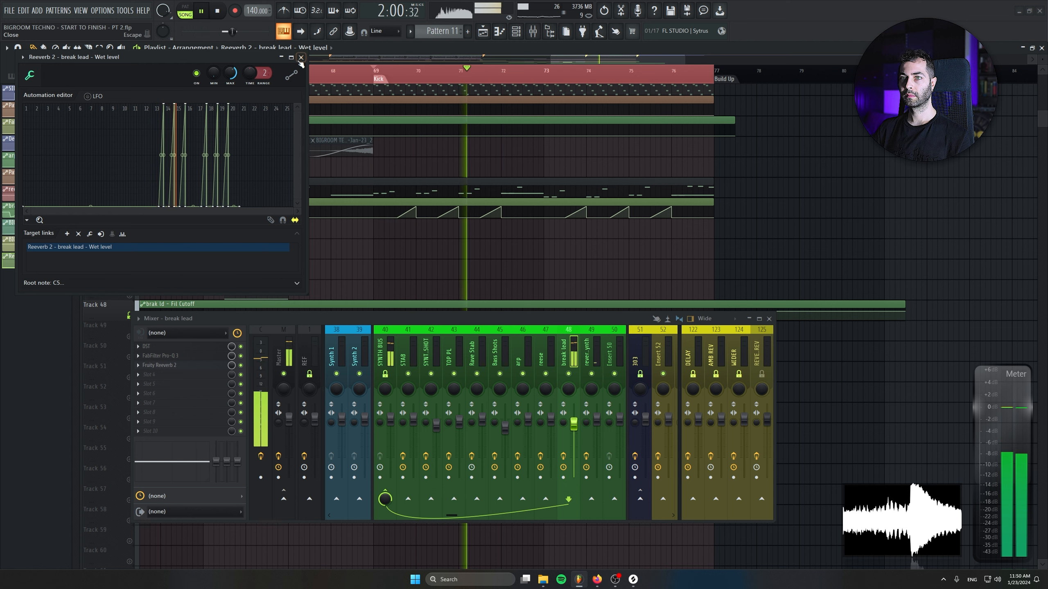
click(301, 58)
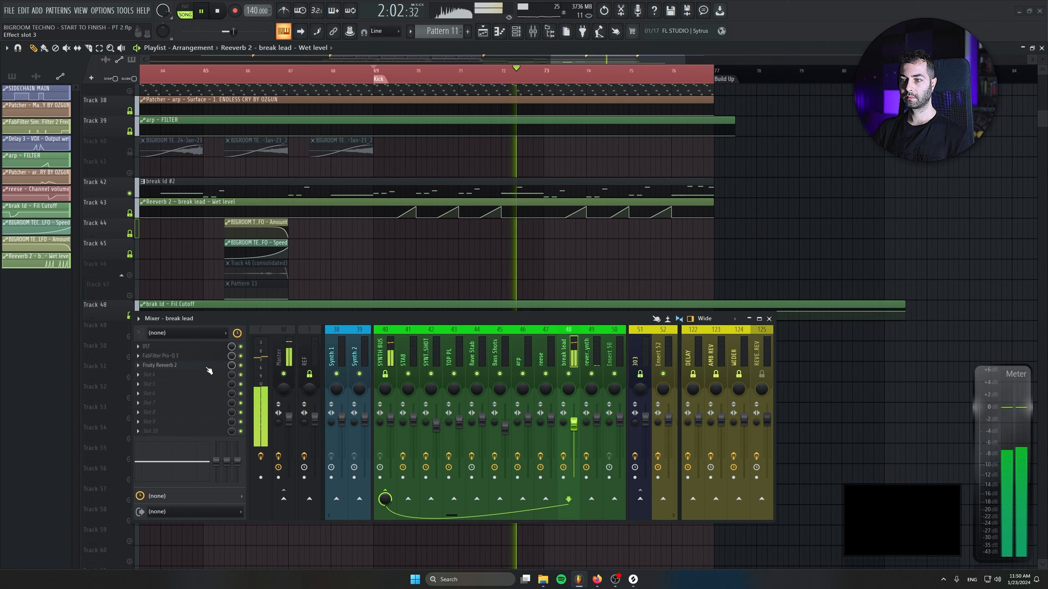
Load OTT in the fourth effect slot of the break lead mixer track and lower the track's volume to -3.4 dB
click(213, 381)
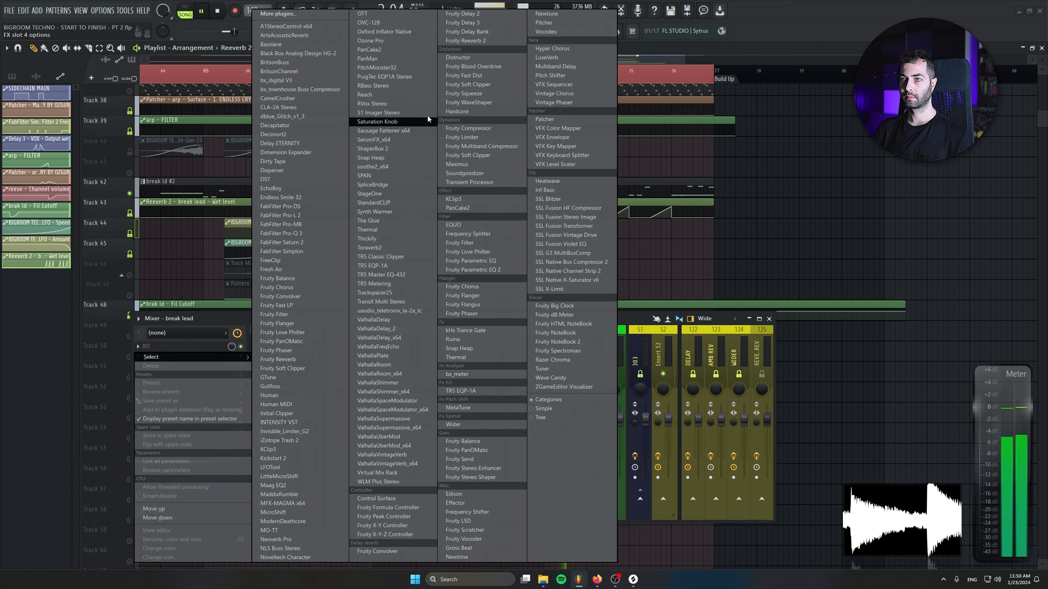
click(369, 13)
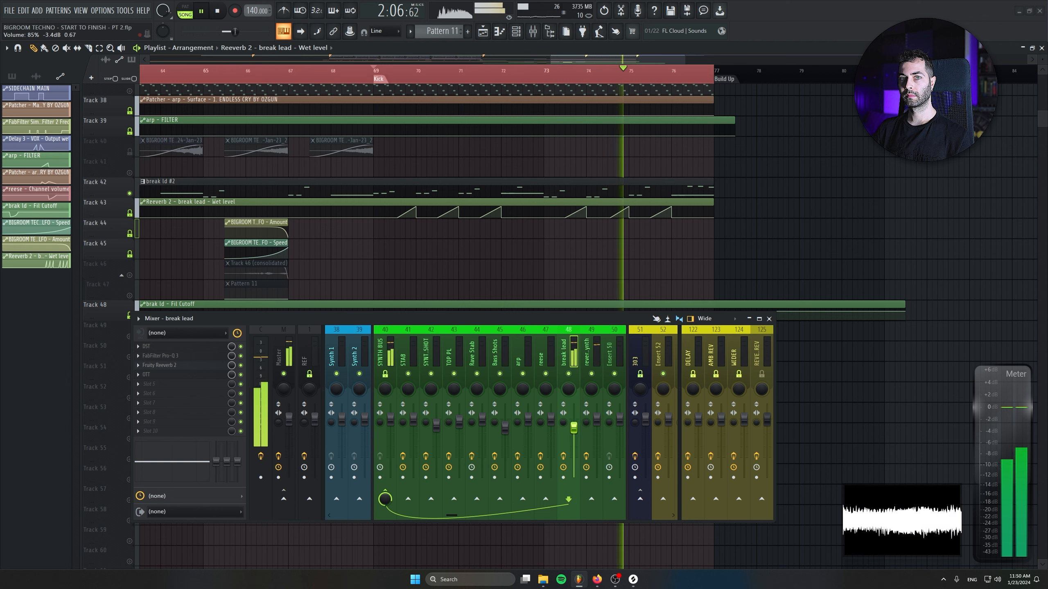
Show all channels in the channel rack and open the Serum instrument of the brak ld channel
key(F6)
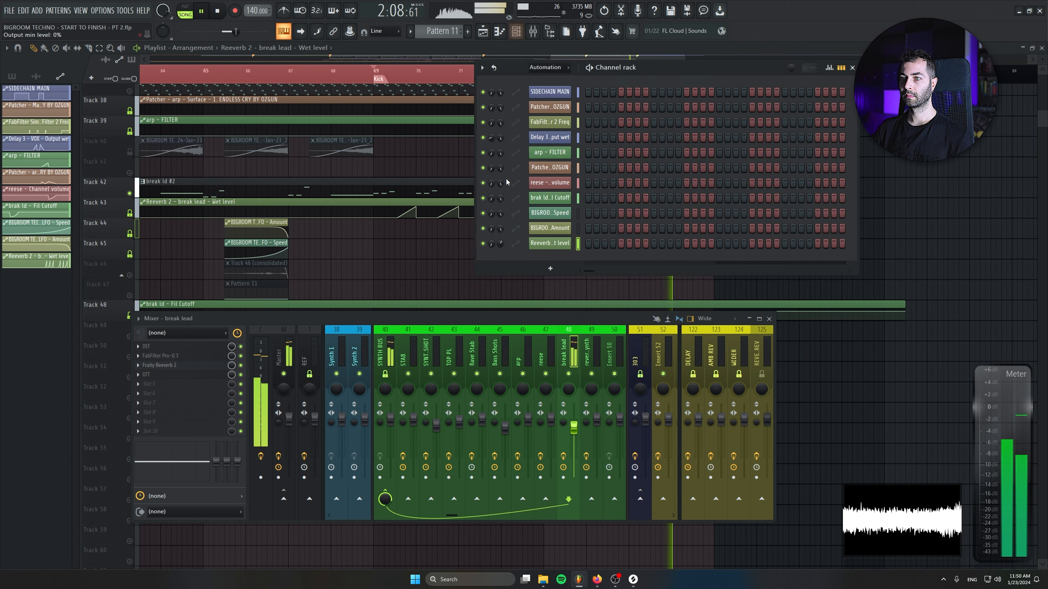
click(556, 78)
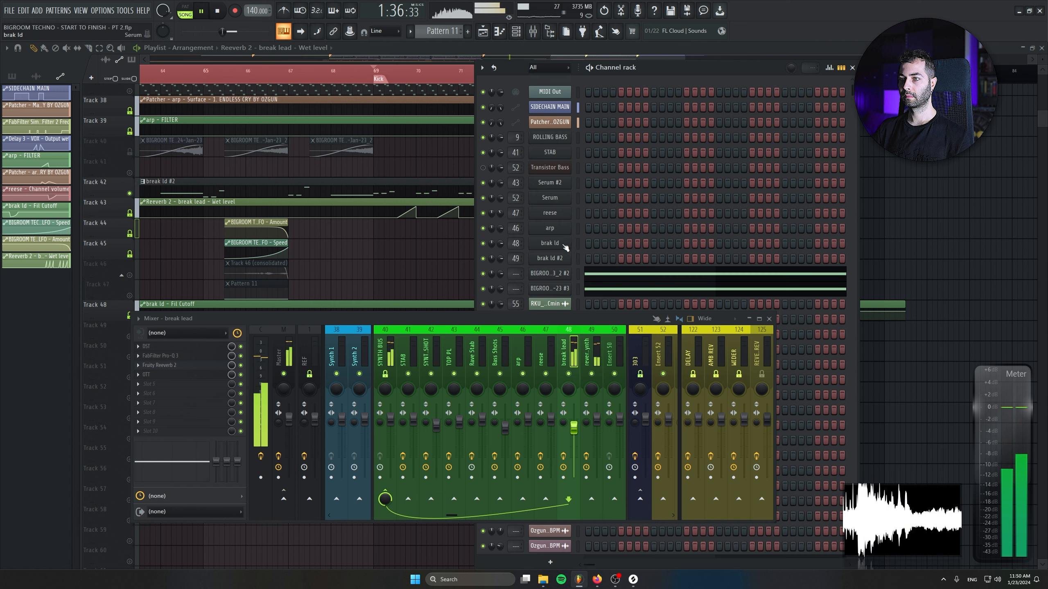
click(565, 246)
drag(476, 225, 503, 319)
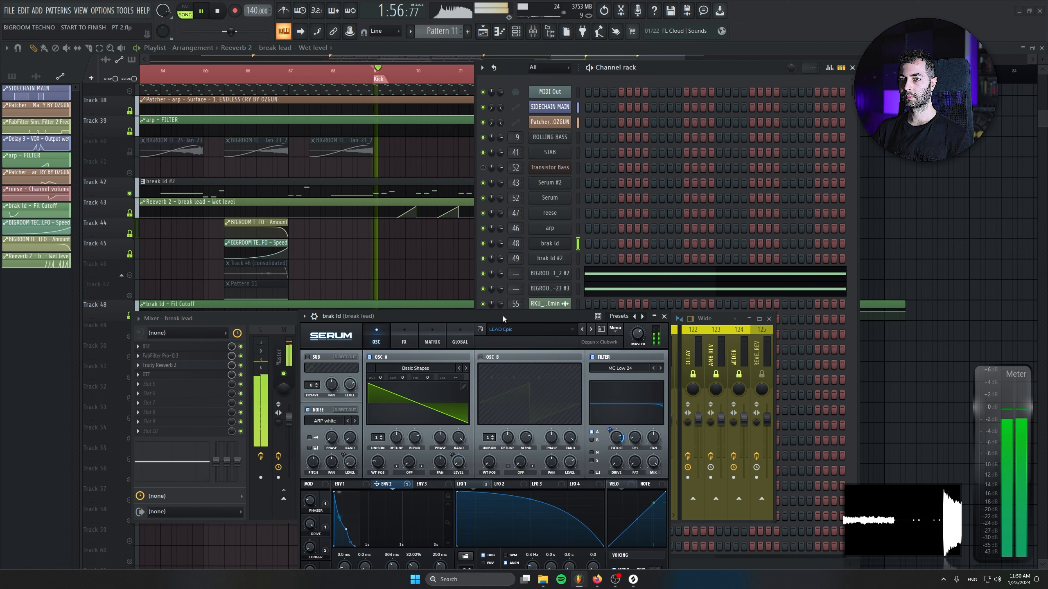
Rename the brak ld #2 channel as reverse
right_click(551, 264)
click(592, 281)
text(reverse)
key(Return)
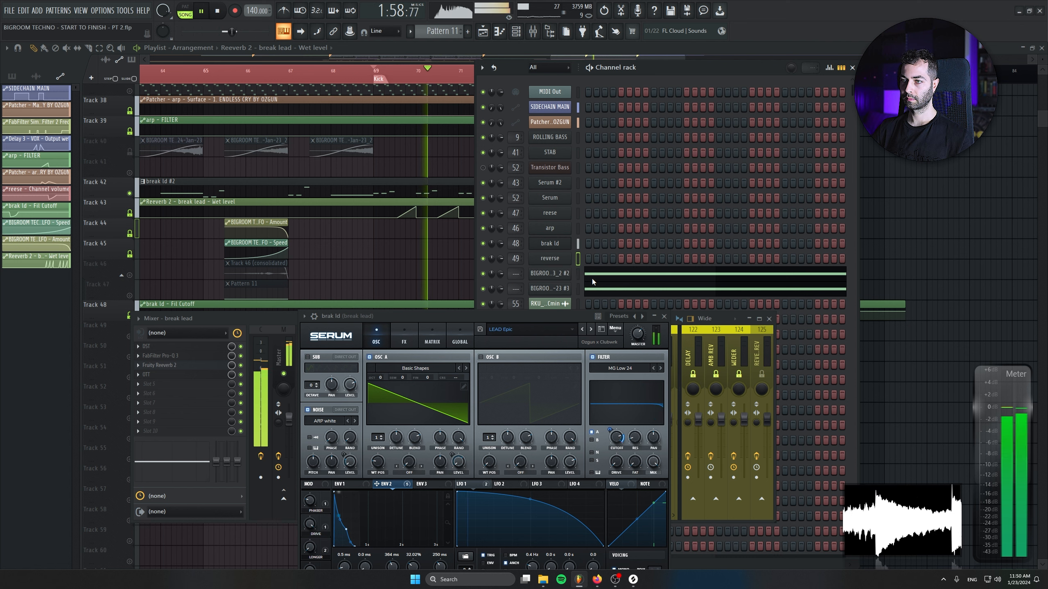
Turn off the delay and reverb effects in the brak ld channel's Serum and close the plugin
click(404, 341)
click(318, 421)
click(324, 431)
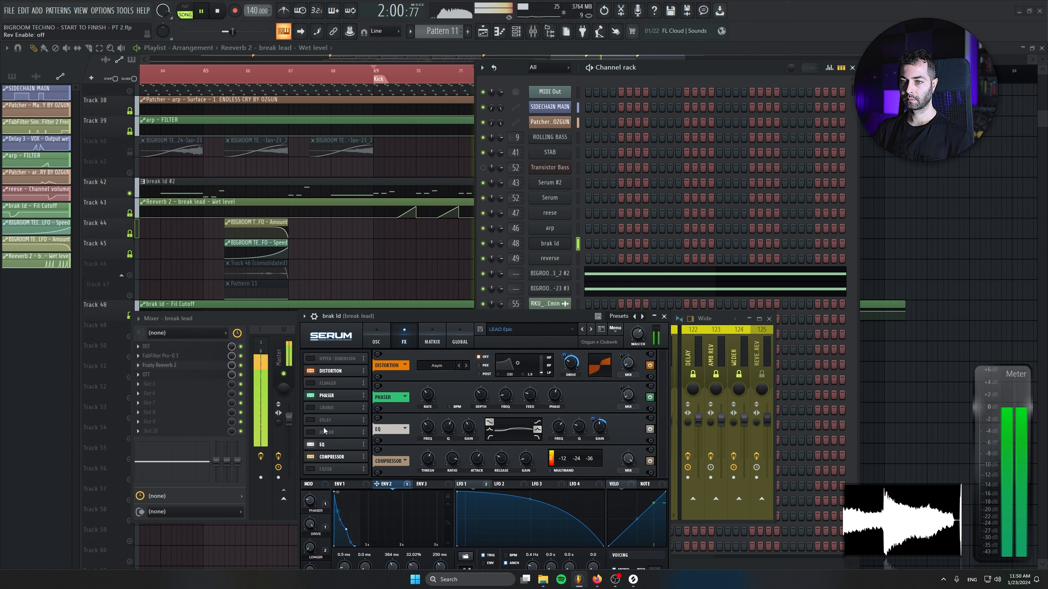
click(654, 316)
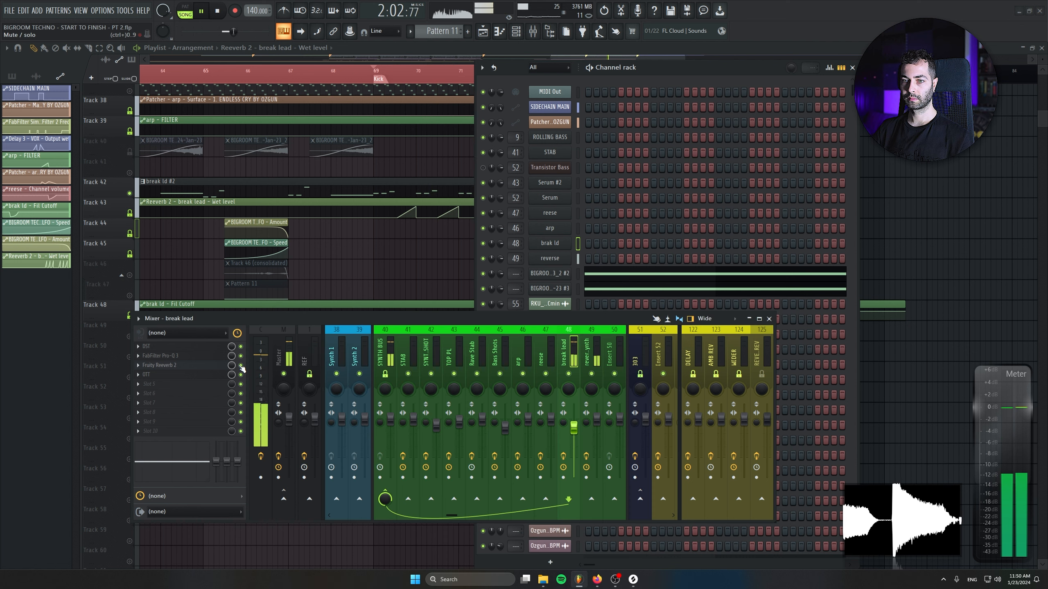
Stop playback, load Patcher with the OZGUN SC REV DEL preset on the break lead mixer track, and show its control surface
key(space)
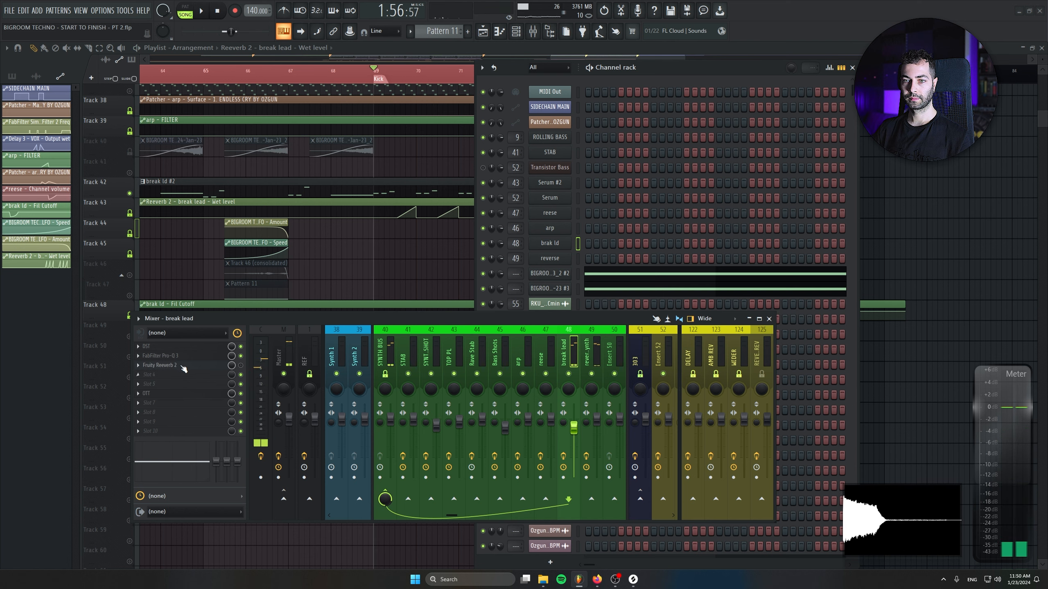
click(178, 383)
mouse_move(247, 358)
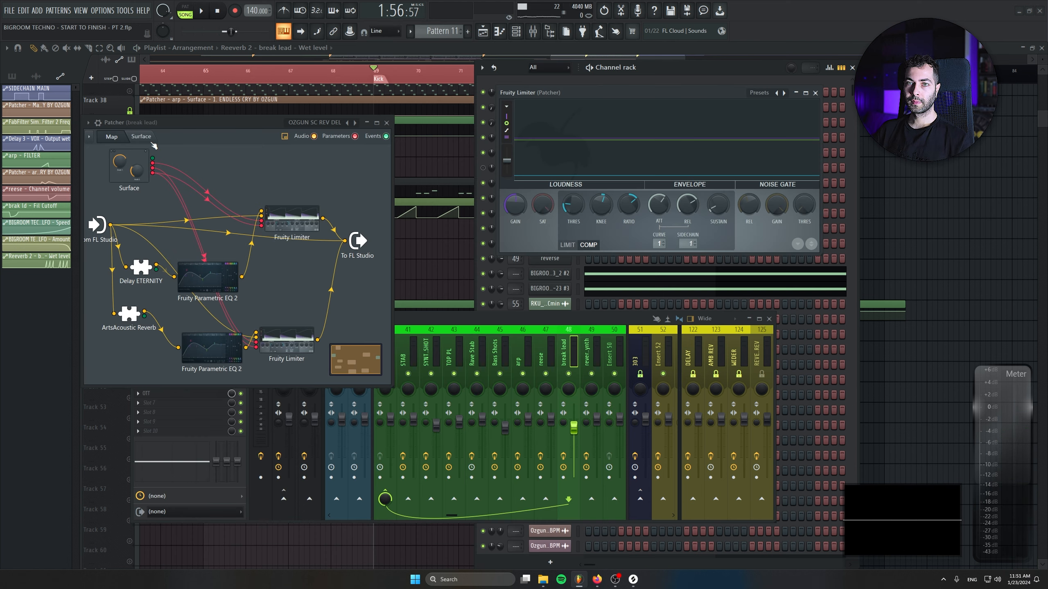
click(149, 139)
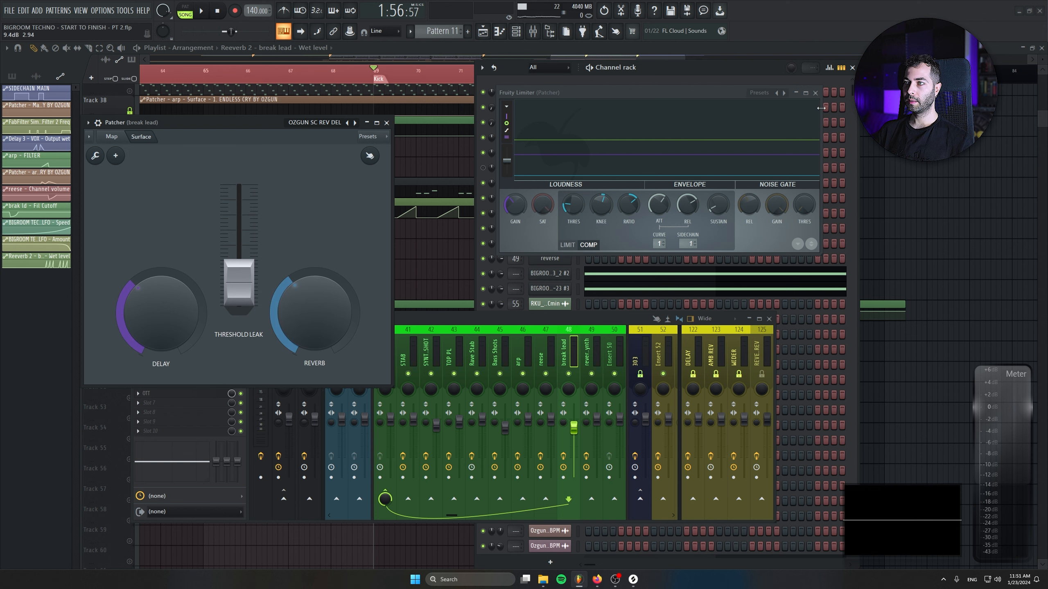
During playback, slightly raise Patcher's reverb and lower its delay and threshold leak, and close the plugin windows and channel rack
key(space)
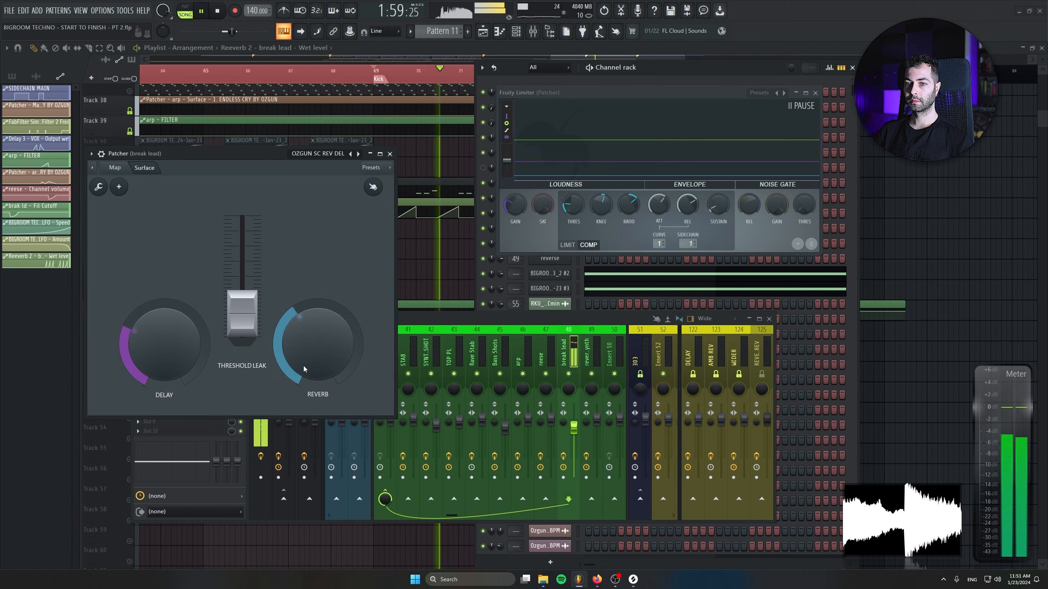
drag(304, 367, 304, 361)
drag(189, 351, 189, 356)
drag(244, 316, 245, 330)
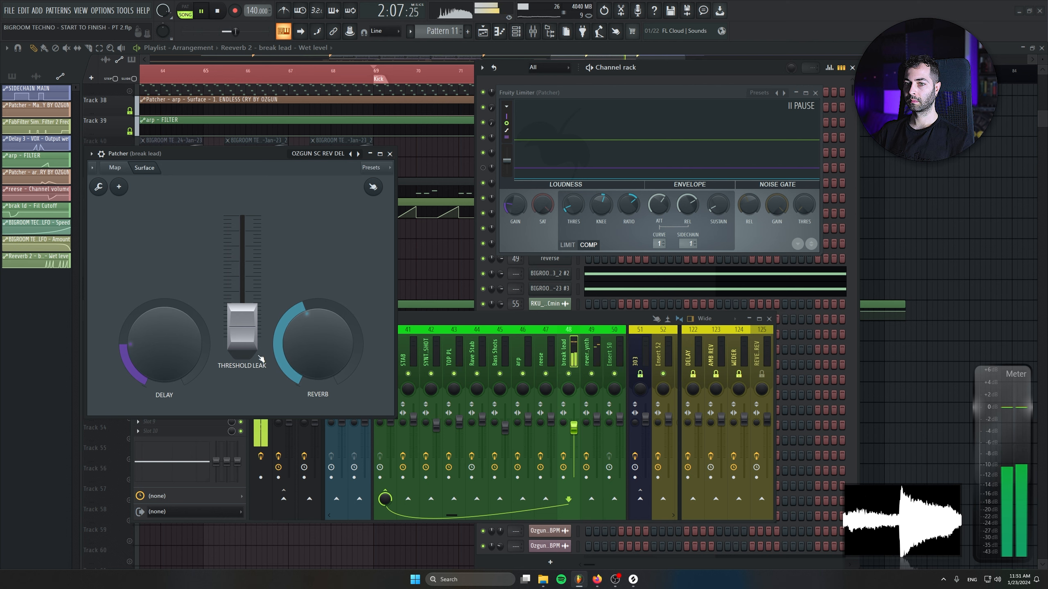
click(390, 154)
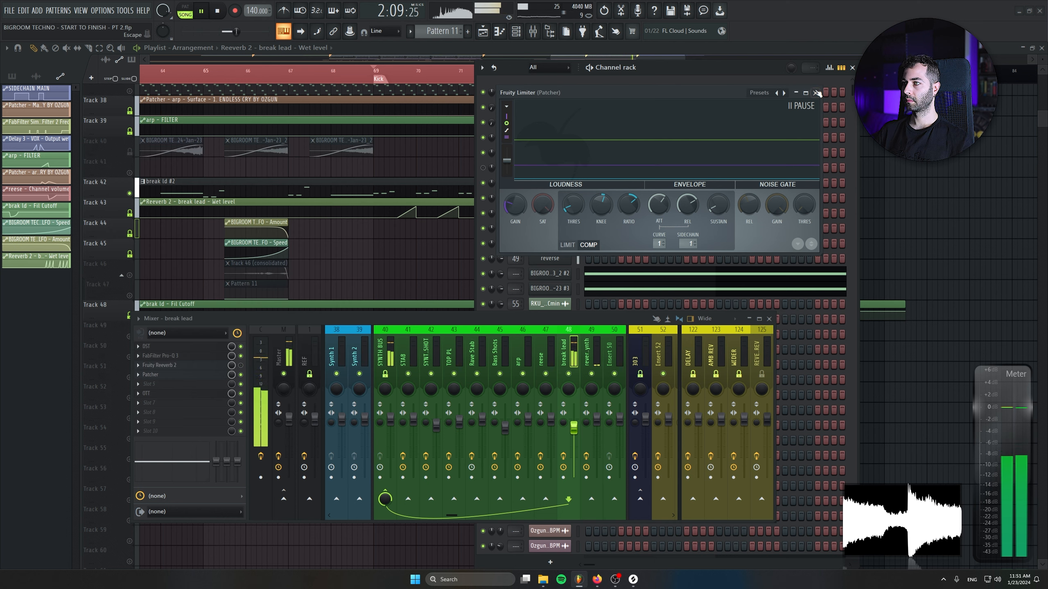
click(815, 93)
click(852, 68)
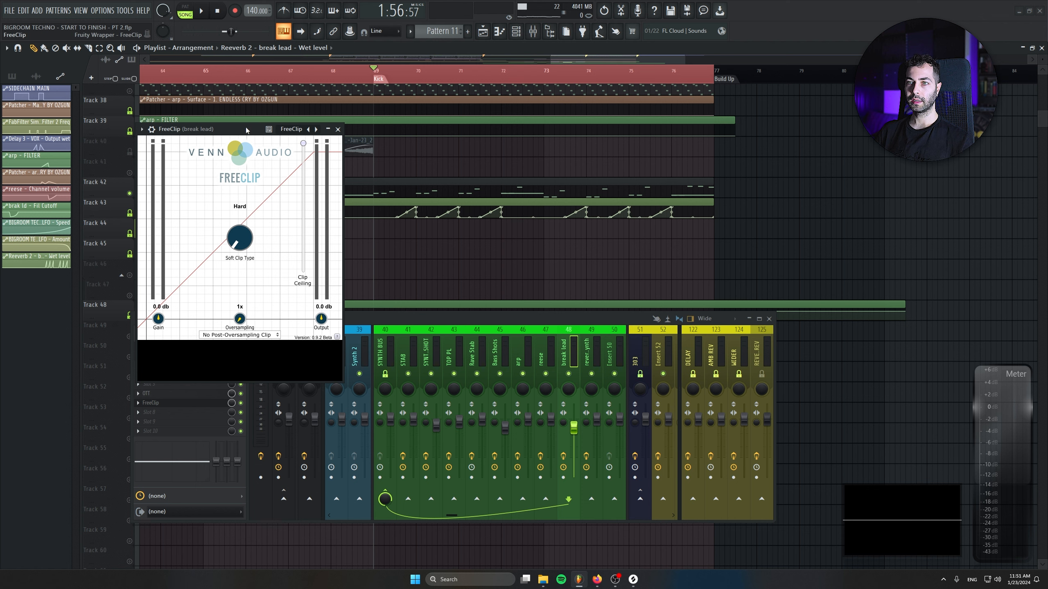
Set the clip ceiling of FreeClip on the break lead track to 0.89 while monitoring the master waveform in LFOTool, and close FreeClip
key(space)
drag(246, 131, 321, 191)
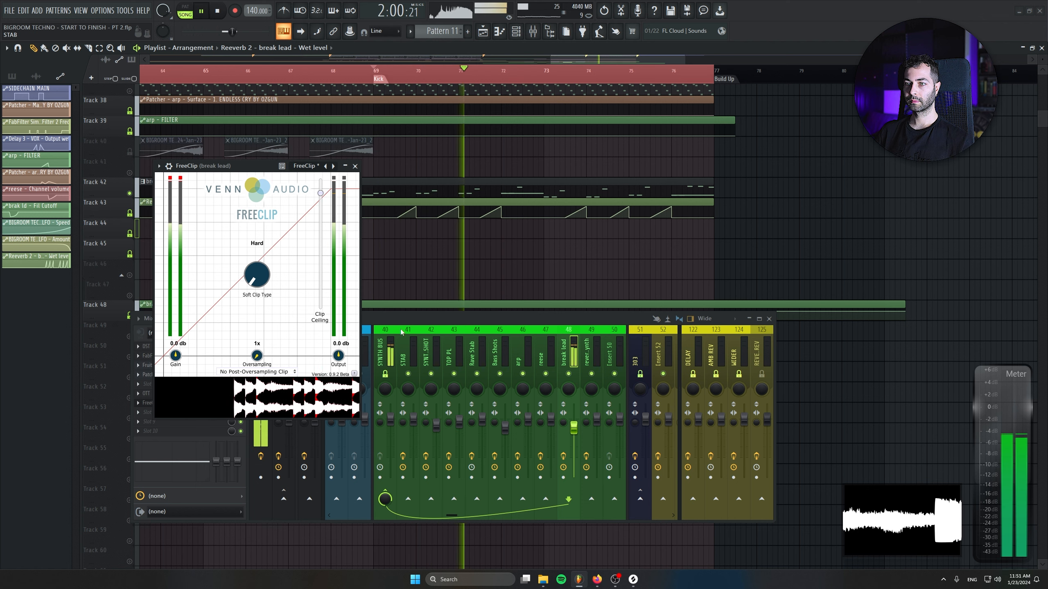
drag(407, 318, 618, 243)
click(494, 285)
click(374, 339)
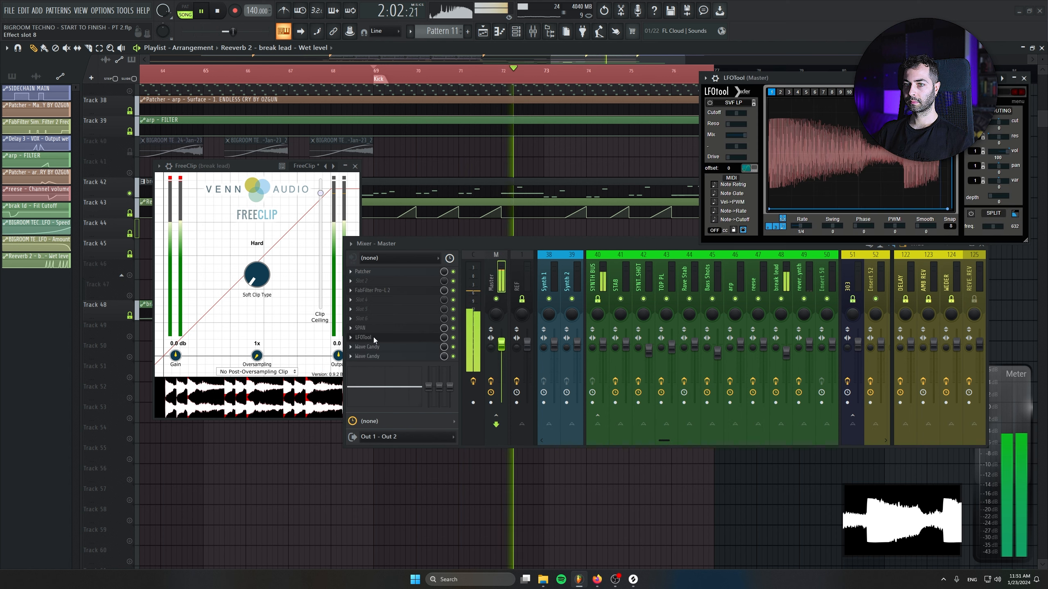
drag(320, 193, 324, 183)
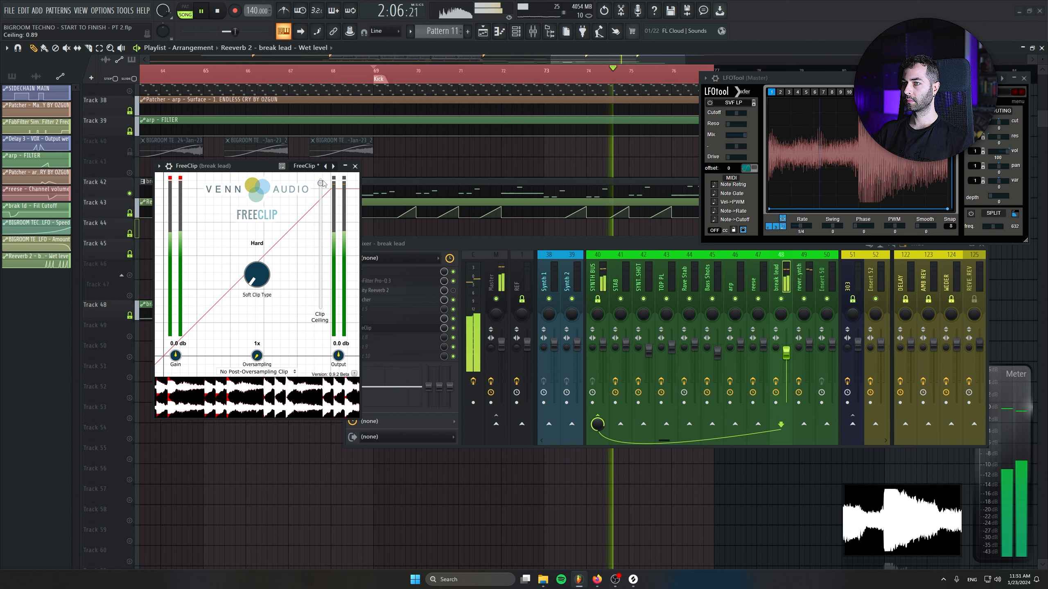
click(355, 165)
Move LFOTool and the mixer clear of the break clips, stop playback, and save the project
drag(739, 78, 614, 101)
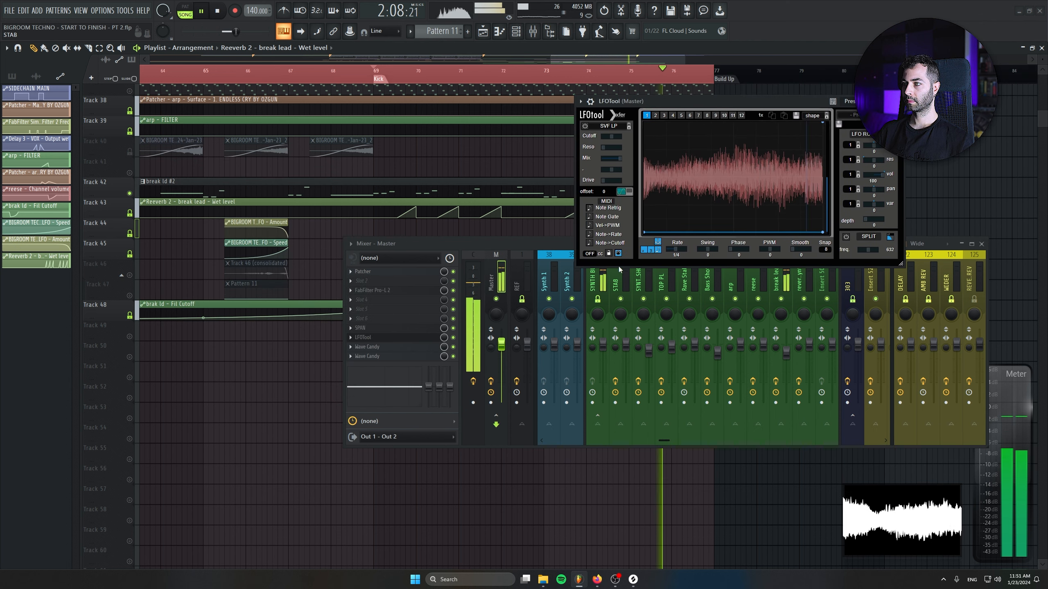
drag(676, 103, 765, 80)
scroll(351, 181, down, 2)
scroll(418, 165, down, 3)
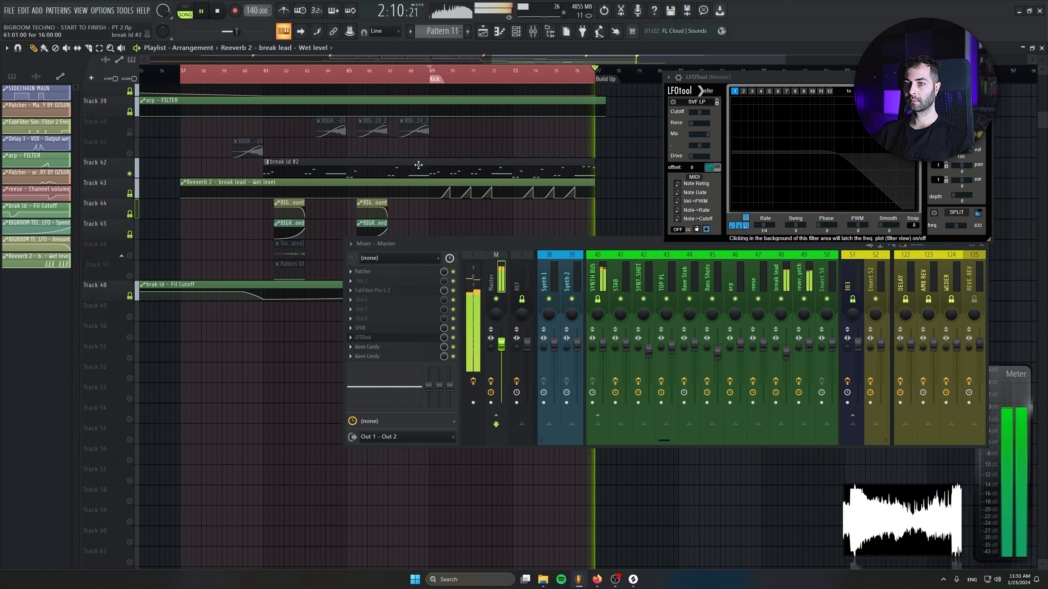
drag(488, 239, 462, 322)
key(space)
scroll(285, 240, up, 3)
key(ctrl+s)
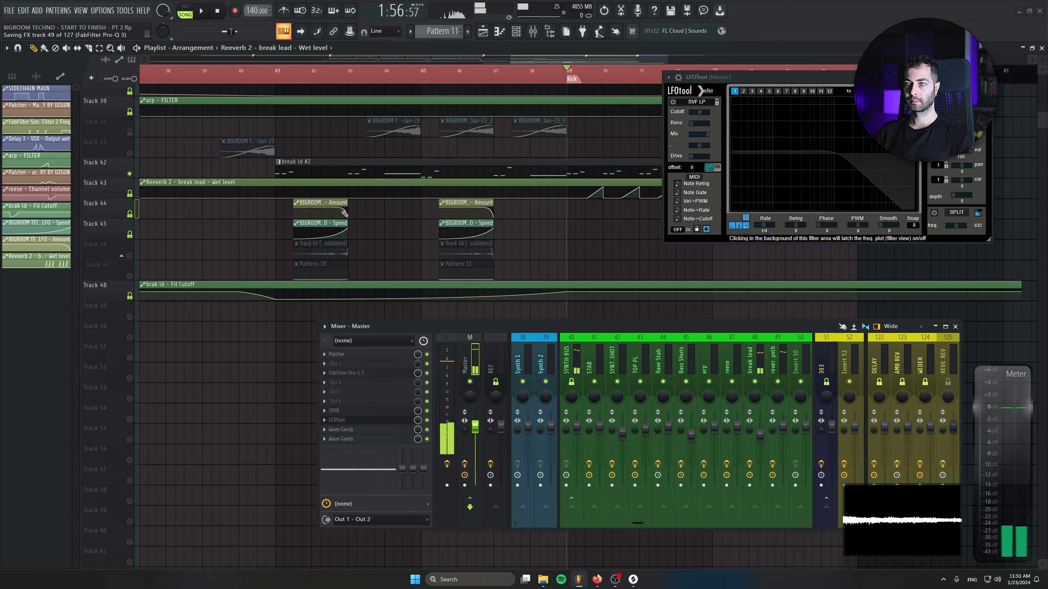
Route the consolidated Track 45 clip to mixer track 62, lfo ear candy, and add a low-end EQ band in its FabFilter Pro-Q 3
scroll(344, 213, down, 2)
double_click(357, 139)
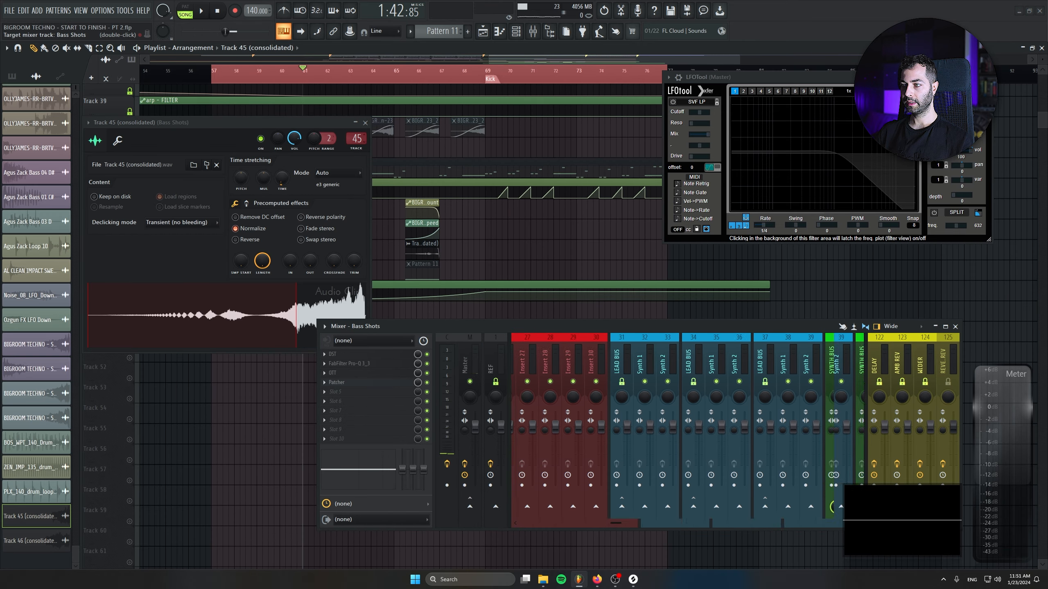
drag(358, 139, 357, 116)
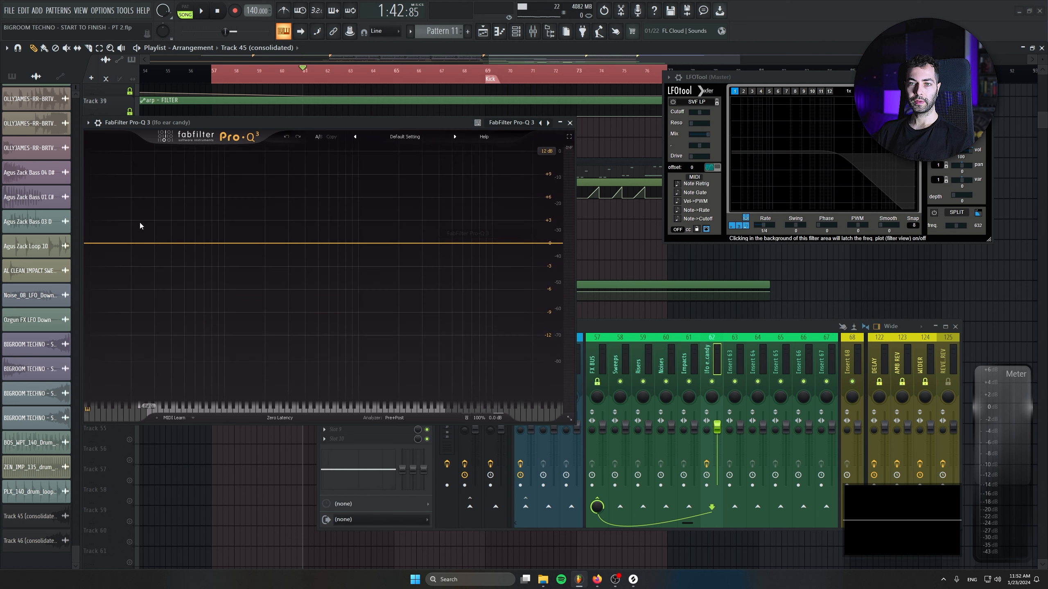
double_click(129, 243)
key(Escape)
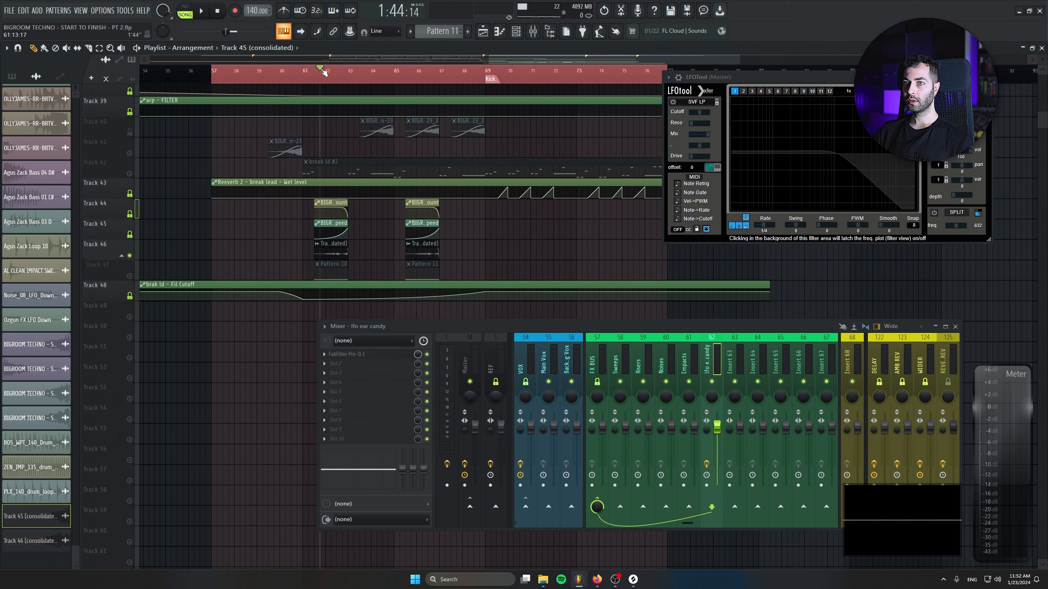
Load Fruity Reeverb 2 in the second slot of the lfo ear candy track with the BIG REVERB preset
click(346, 363)
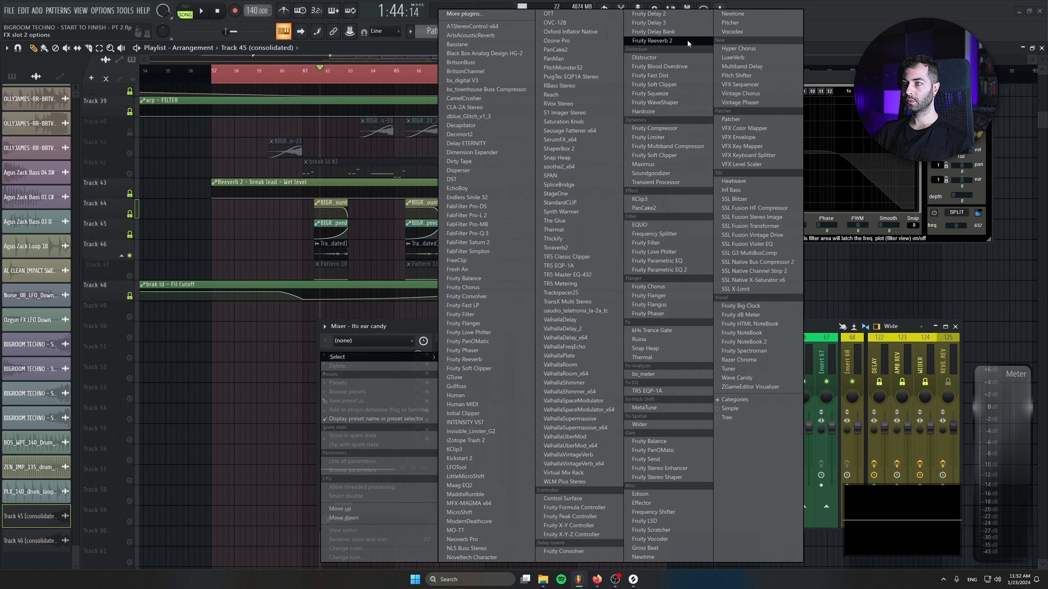
click(672, 41)
click(102, 136)
mouse_move(165, 171)
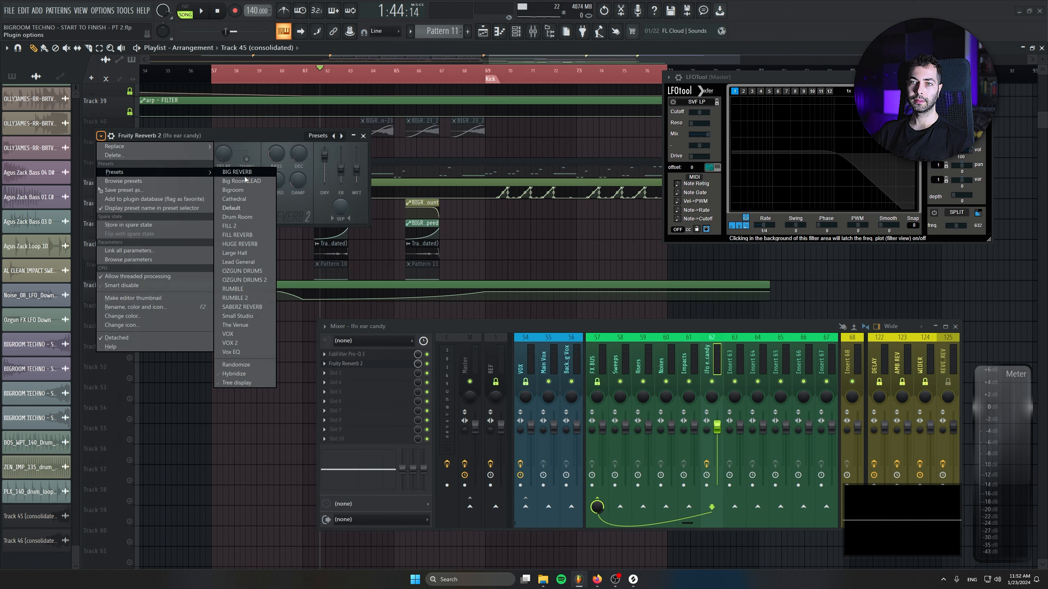
click(246, 171)
Play the consolidated LFO clips, set the reverb's Wet level to 36%, and close the plugin
key(space)
drag(356, 170, 357, 172)
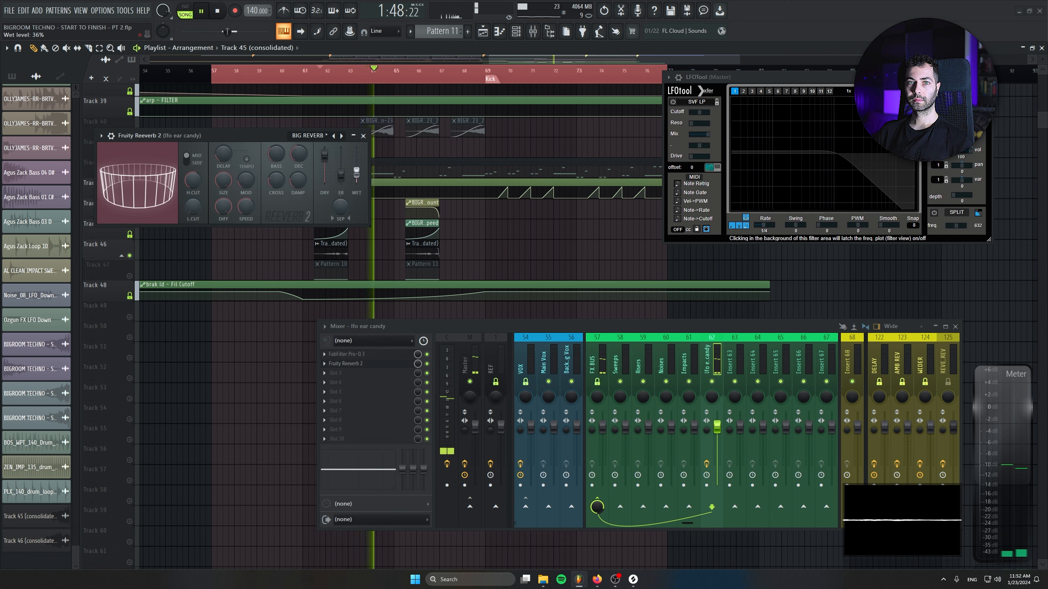
click(363, 136)
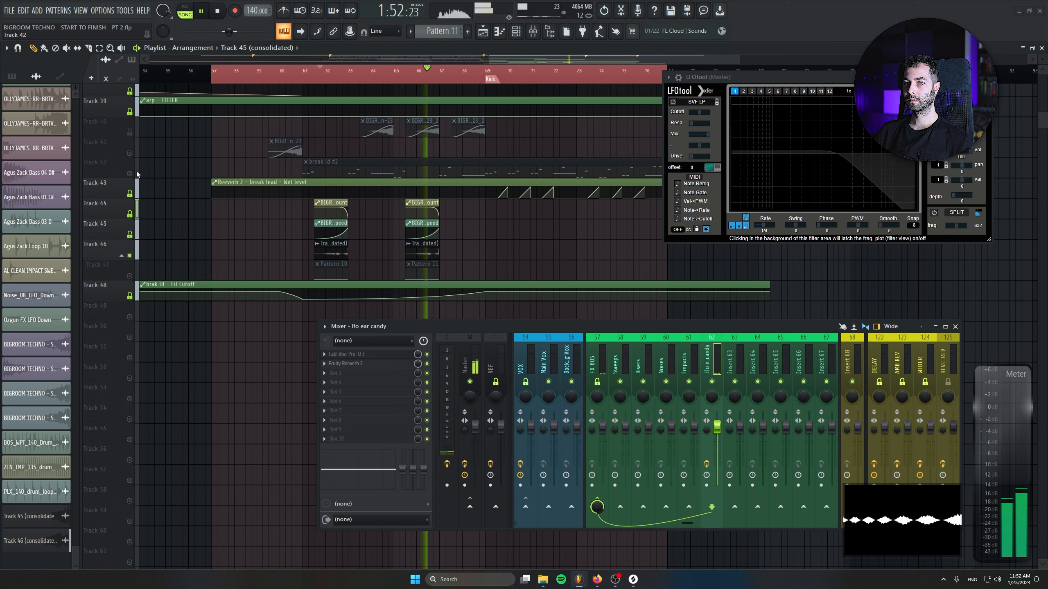
Stop playback and move the mixer down, clear of the LFO automation and pattern clips
scroll(420, 276, up, 3)
scroll(450, 277, up, 5)
key(space)
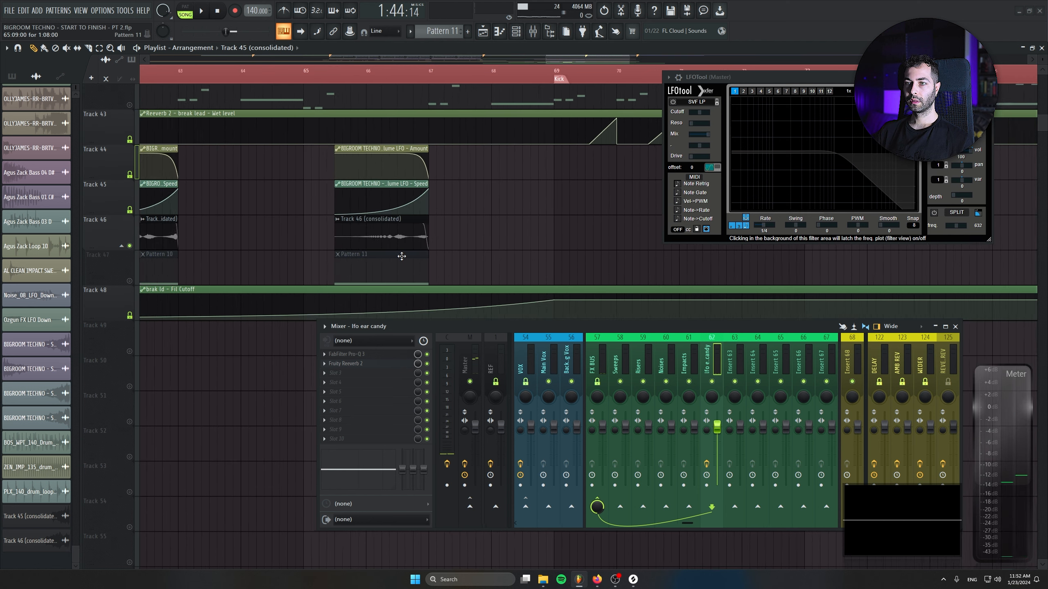
scroll(402, 256, up, 3)
drag(403, 330, 367, 434)
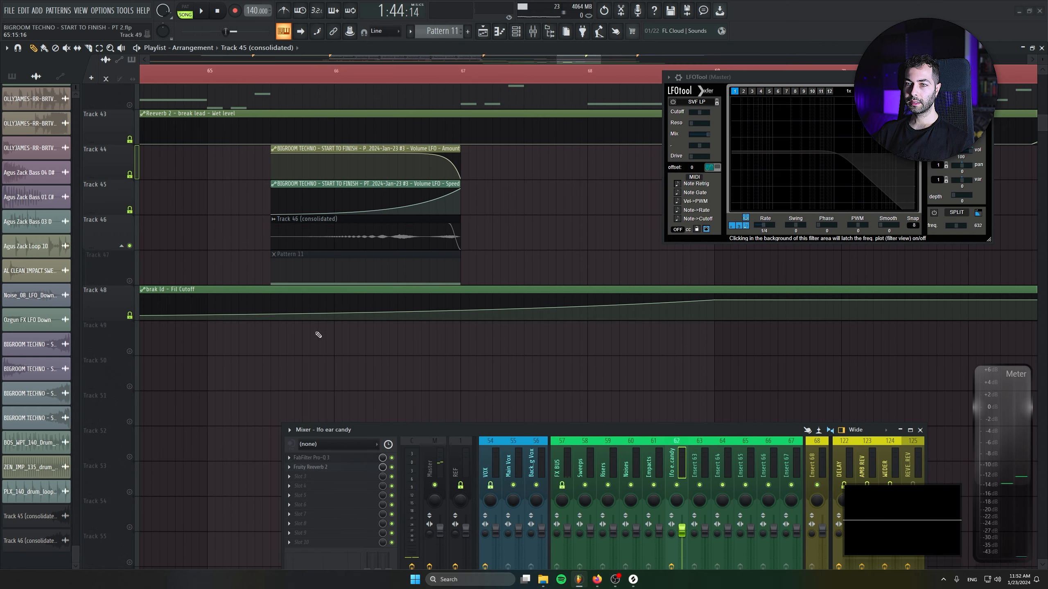
Enable Track 47, mute Track 46, and consolidate the Pattern 11 clip on Track 47 from track start
click(129, 281)
click(129, 246)
click(354, 268)
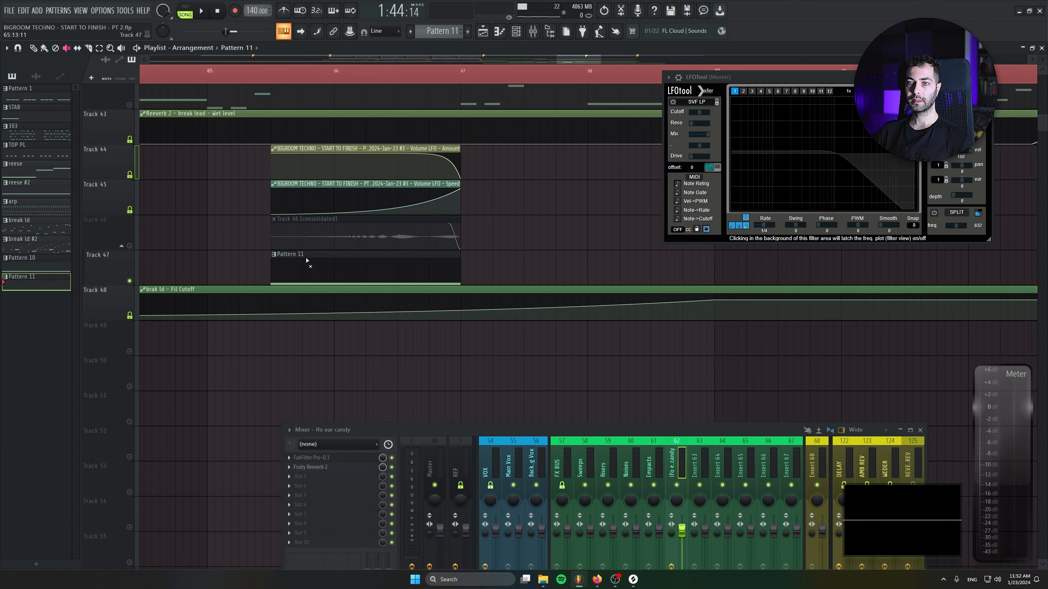
key(F6)
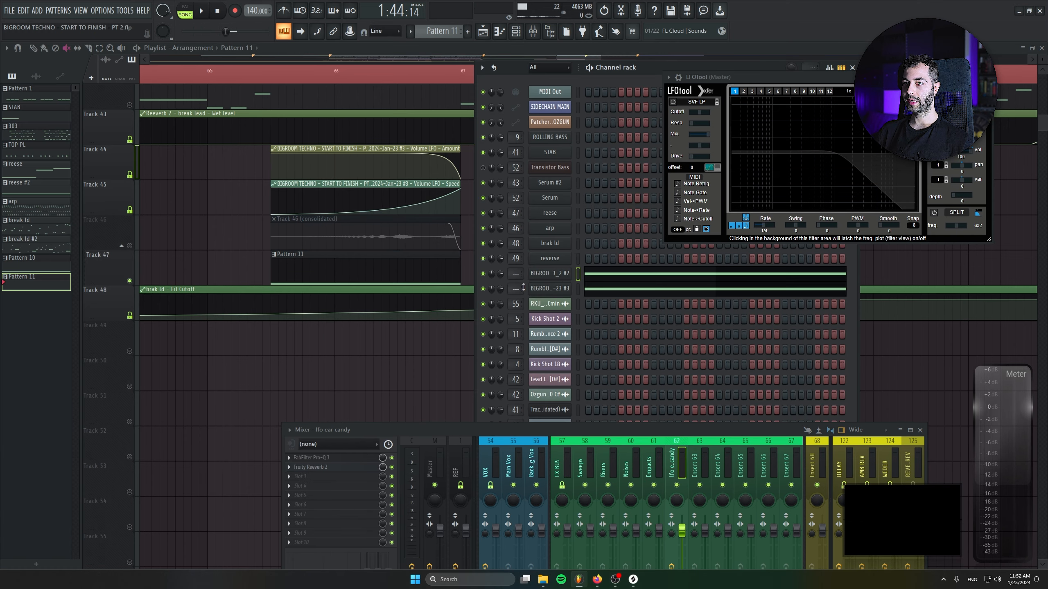
key(F6)
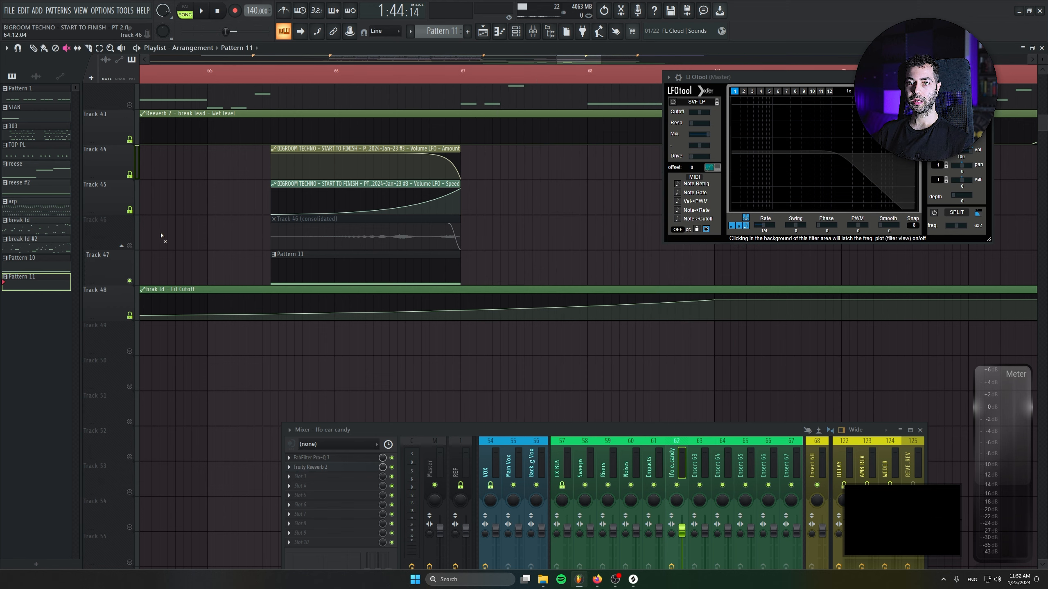
right_click(113, 258)
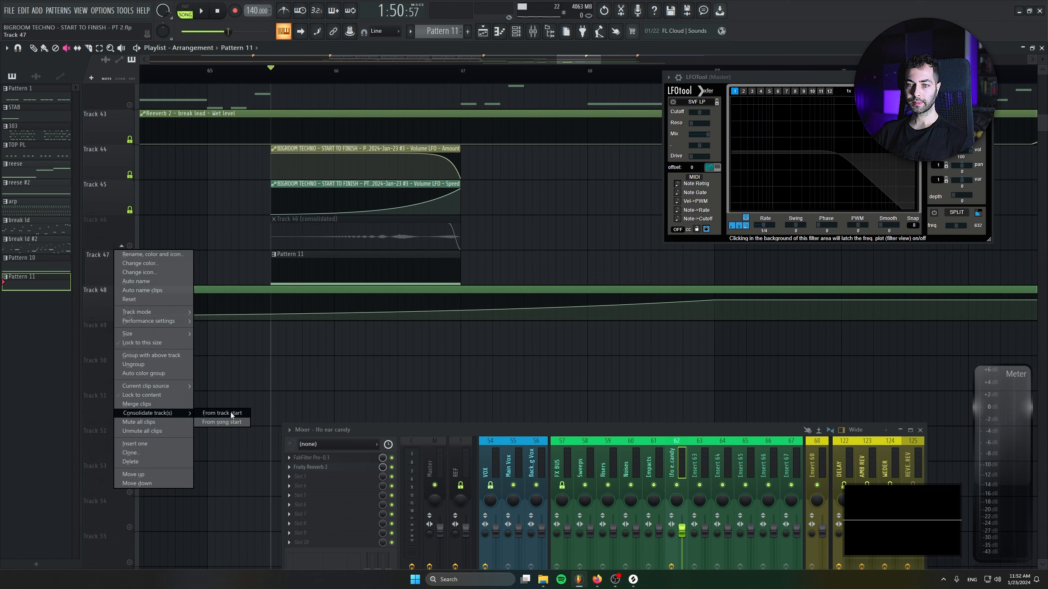
click(231, 414)
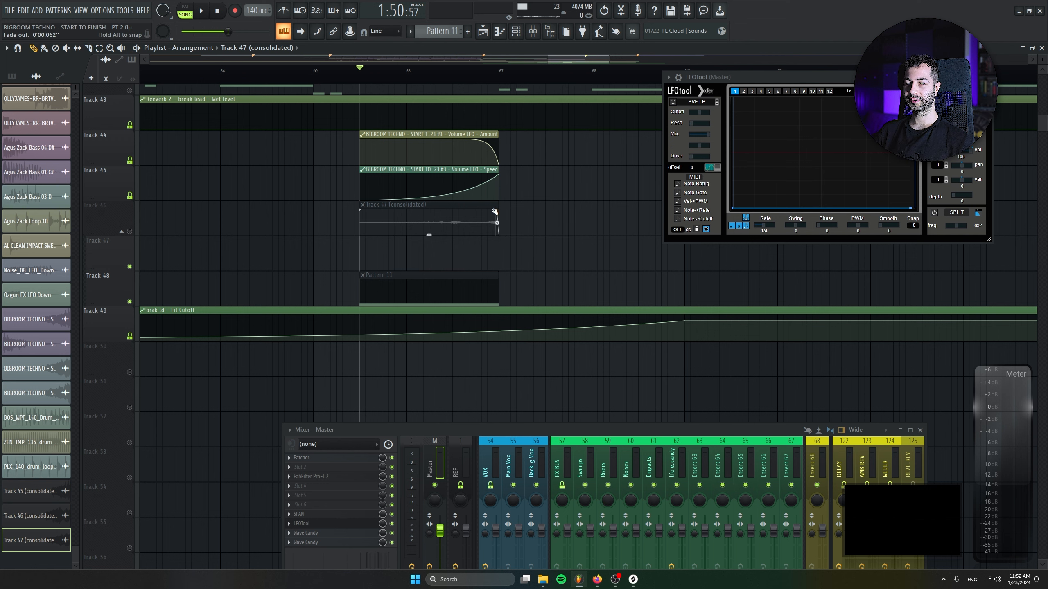
Delete the leftover empty Track 47 and play the break with the newly consolidated clip on Track 46
scroll(284, 294, down, 3)
right_click(117, 250)
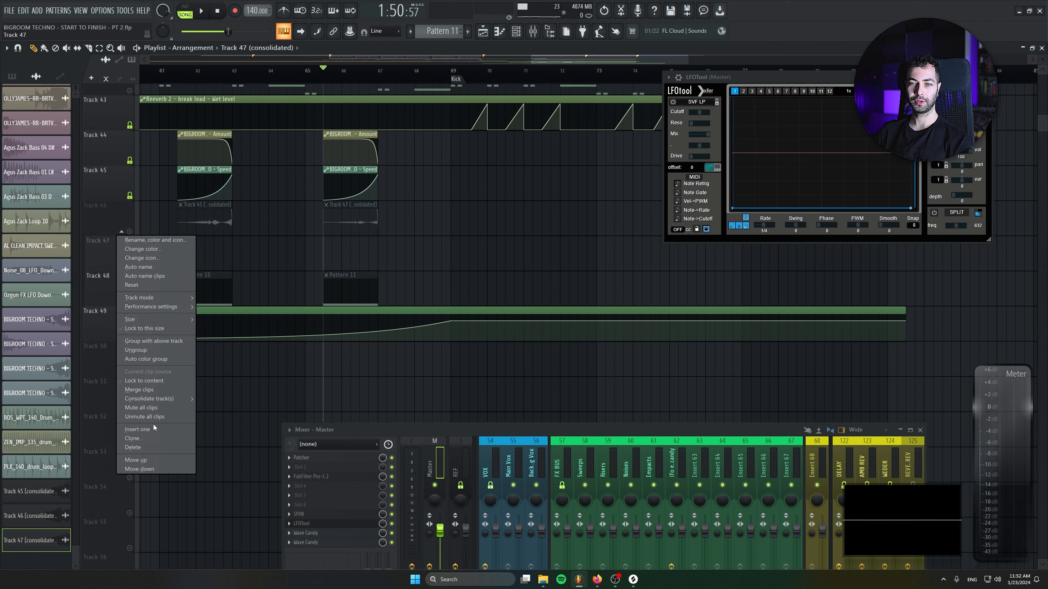
click(153, 424)
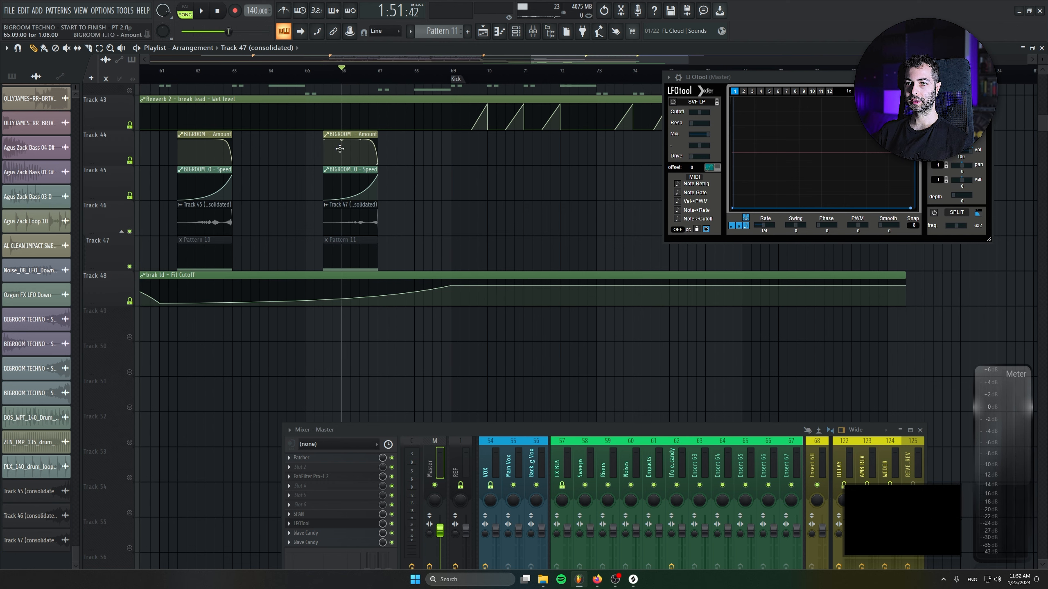
key(space)
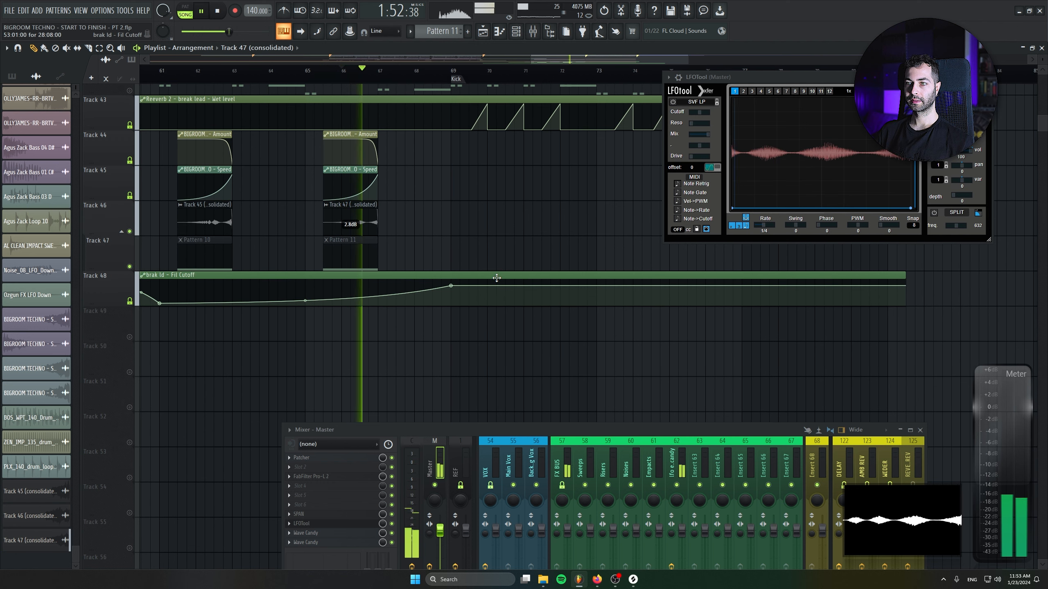
key(space)
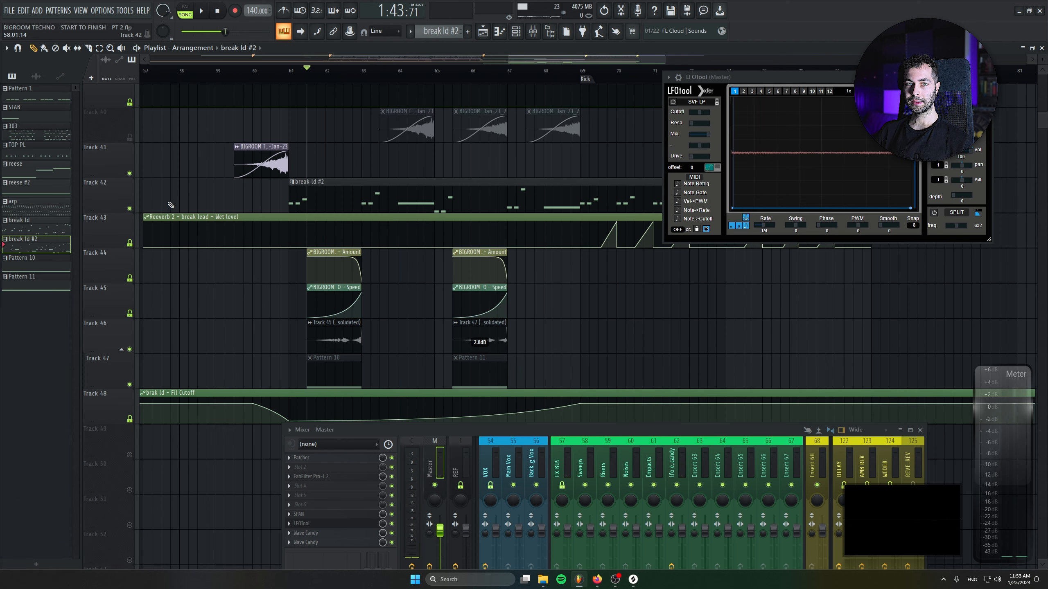
Split the break ld #2 pattern by channel
right_click(43, 246)
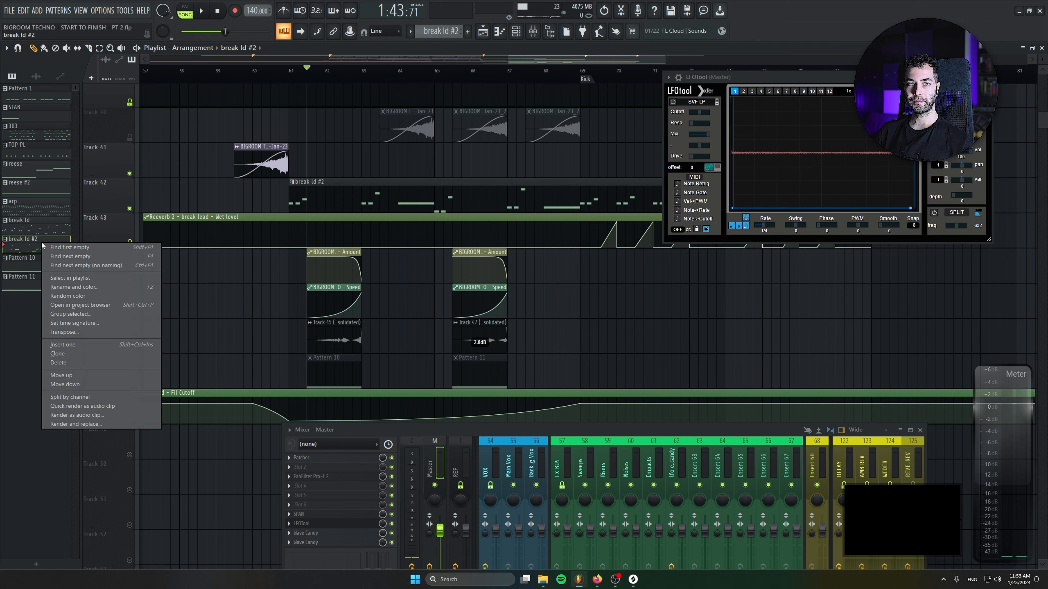
click(99, 398)
scroll(155, 227, down, 5)
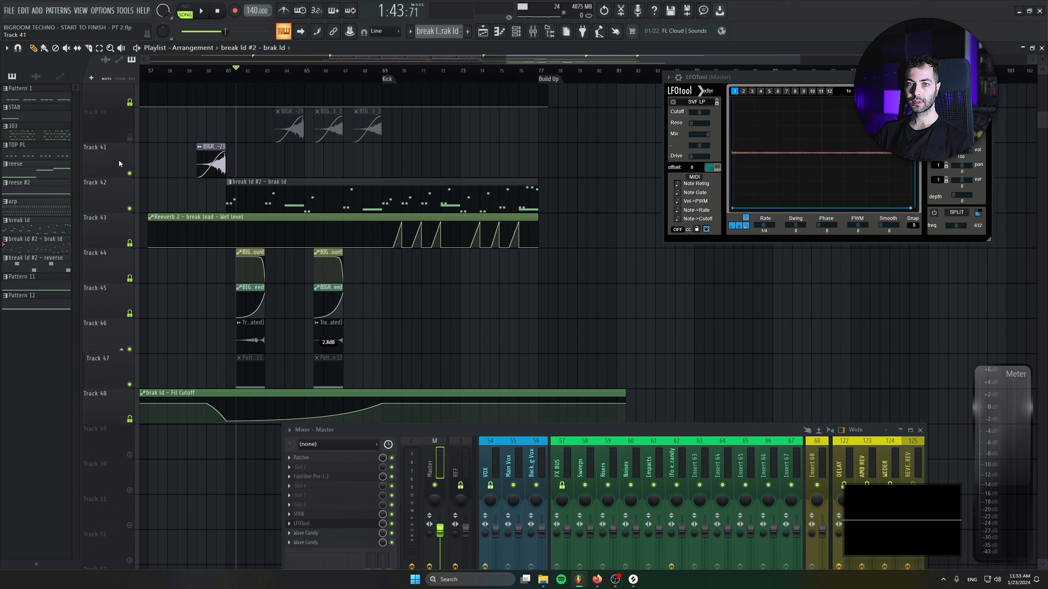
Place the break ld #2 - brak ld clip at bar 61 on Track 42 and the reverse clip at bar 61 on an enabled Track 49
right_click(118, 142)
click(270, 191)
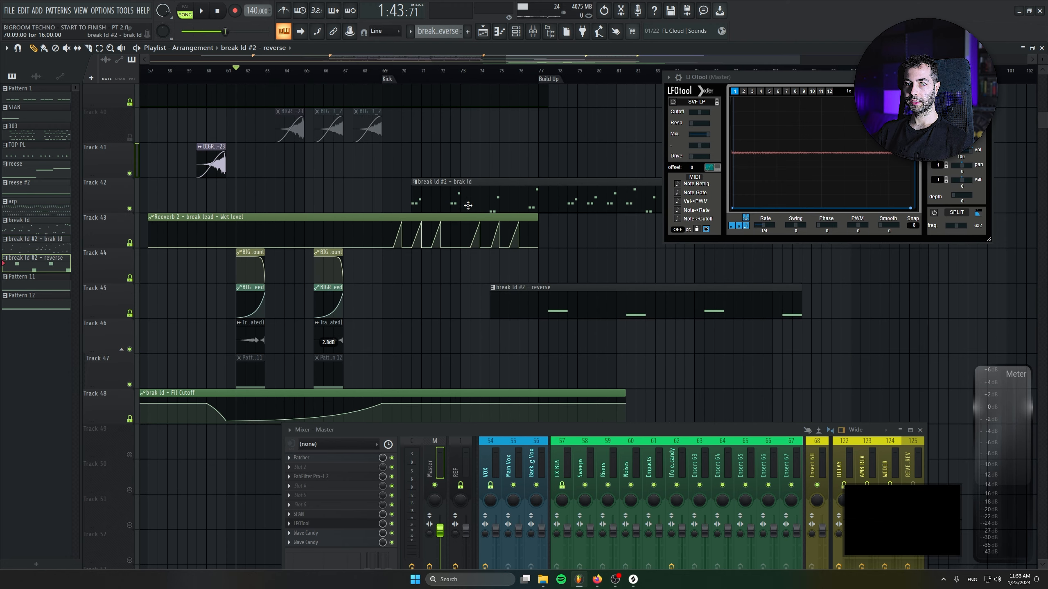
drag(468, 206, 283, 190)
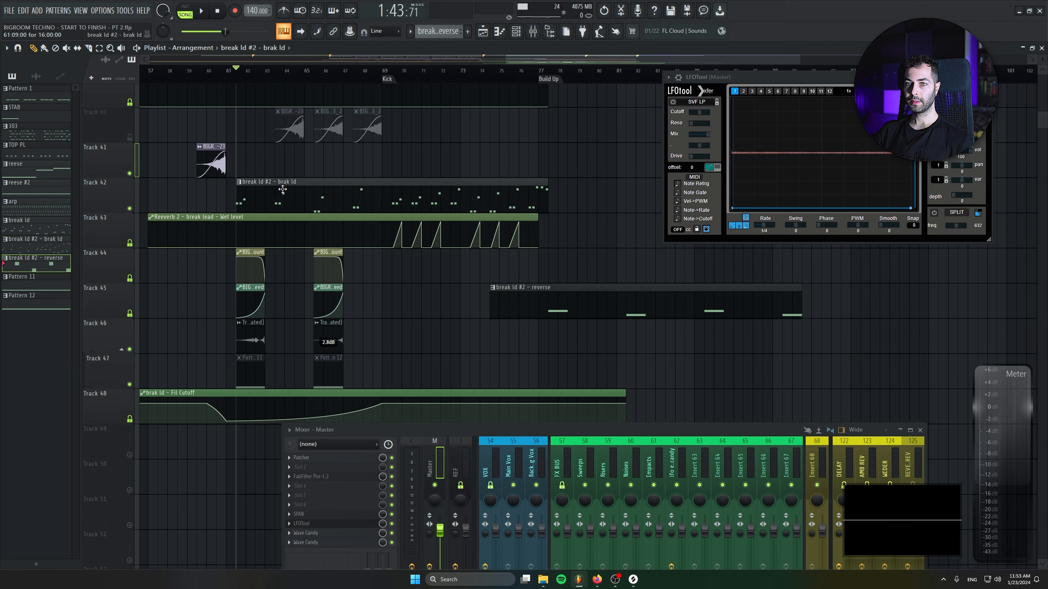
drag(283, 189, 277, 190)
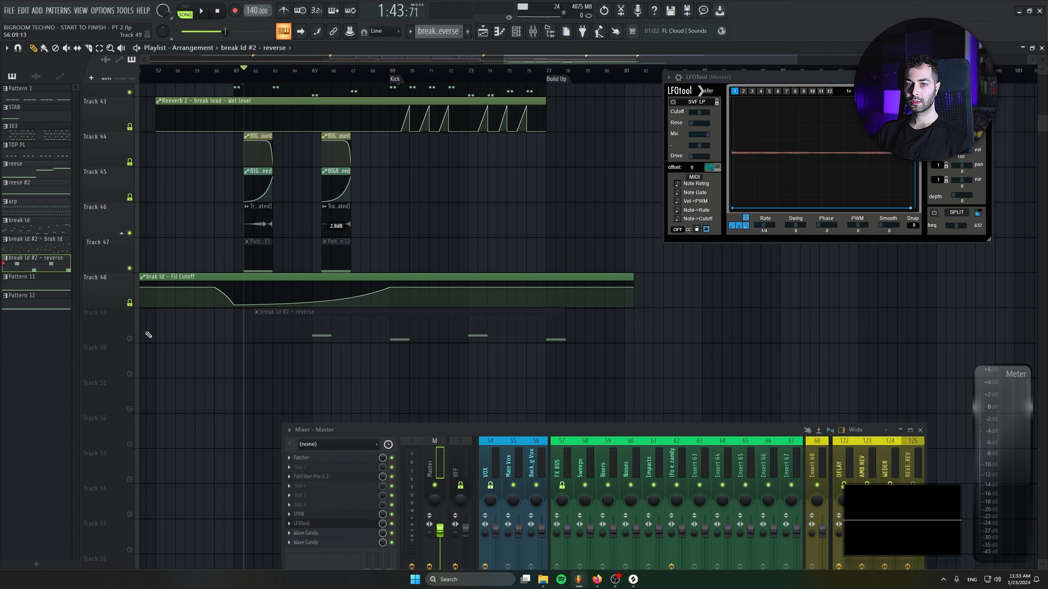
click(129, 338)
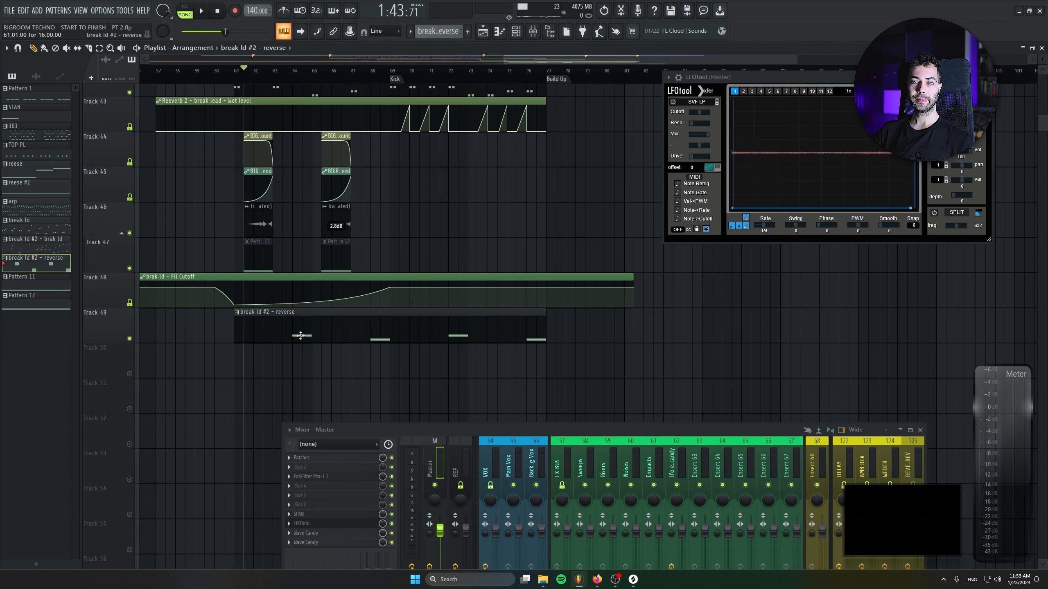
scroll(301, 335, up, 1)
scroll(120, 313, up, 1)
right_click(120, 314)
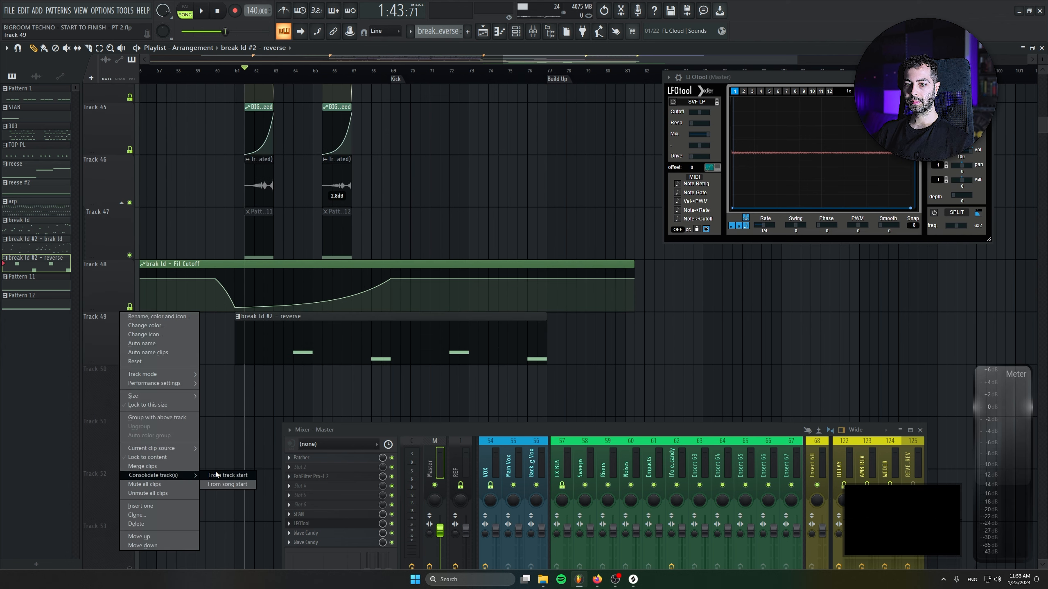
click(216, 474)
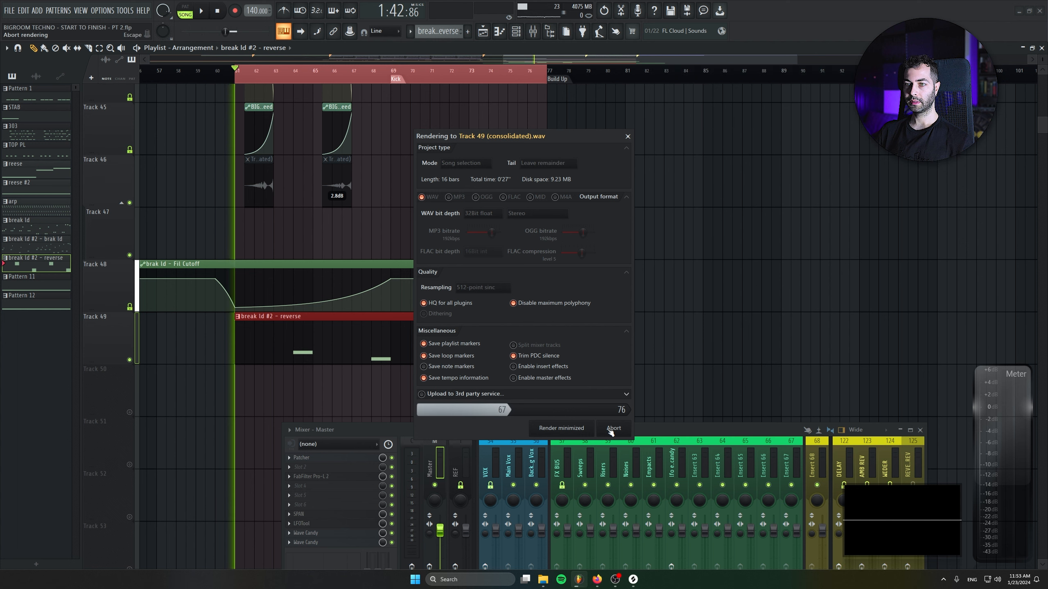
click(613, 428)
Audition the break ld #2 - reverse clip on Track 49 from several points between bars 65 and 73
scroll(415, 286, down, 2)
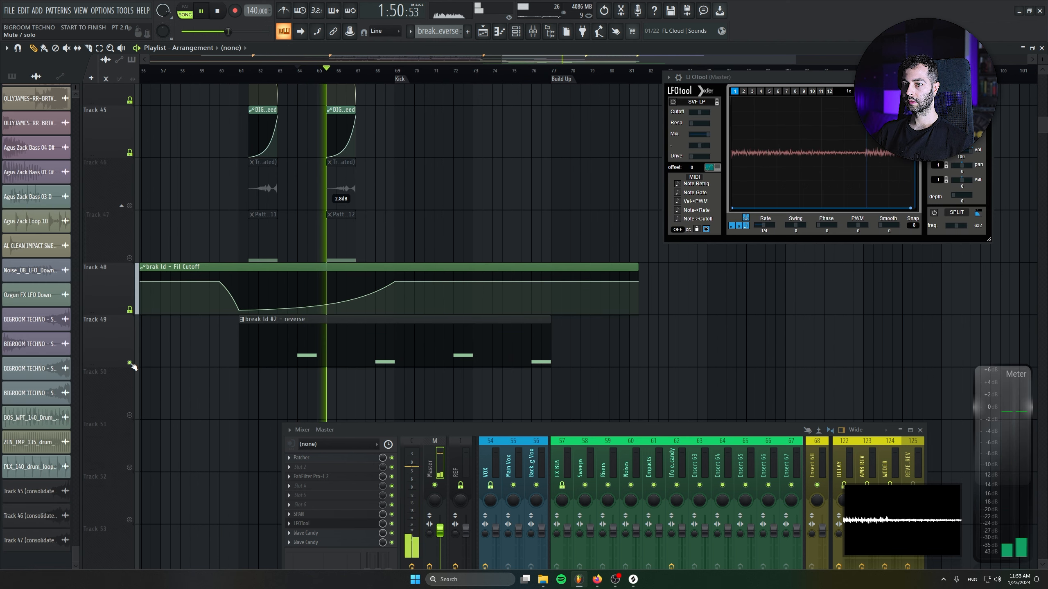
click(378, 70)
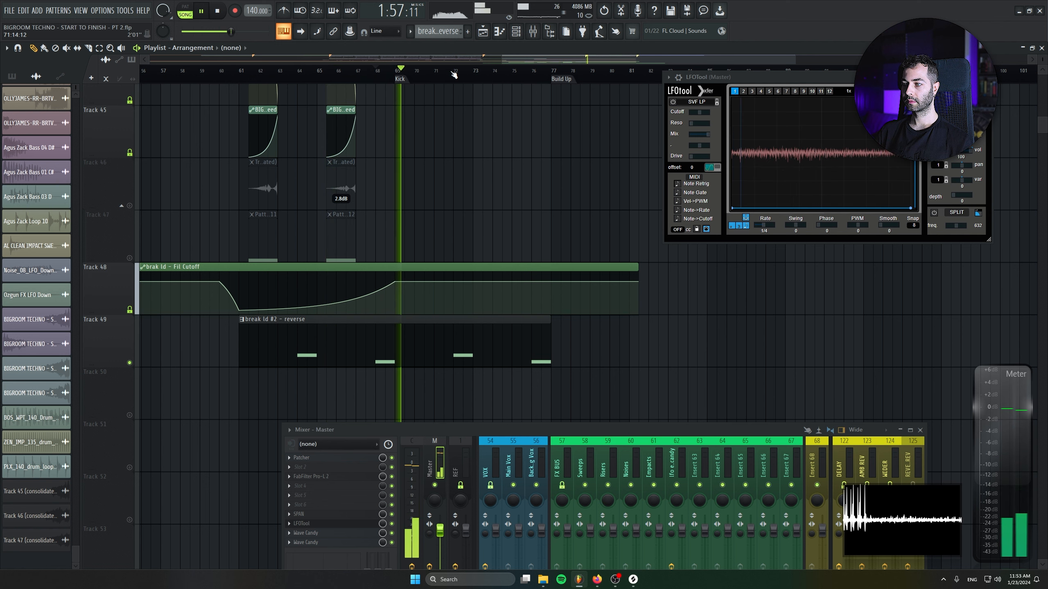
click(454, 73)
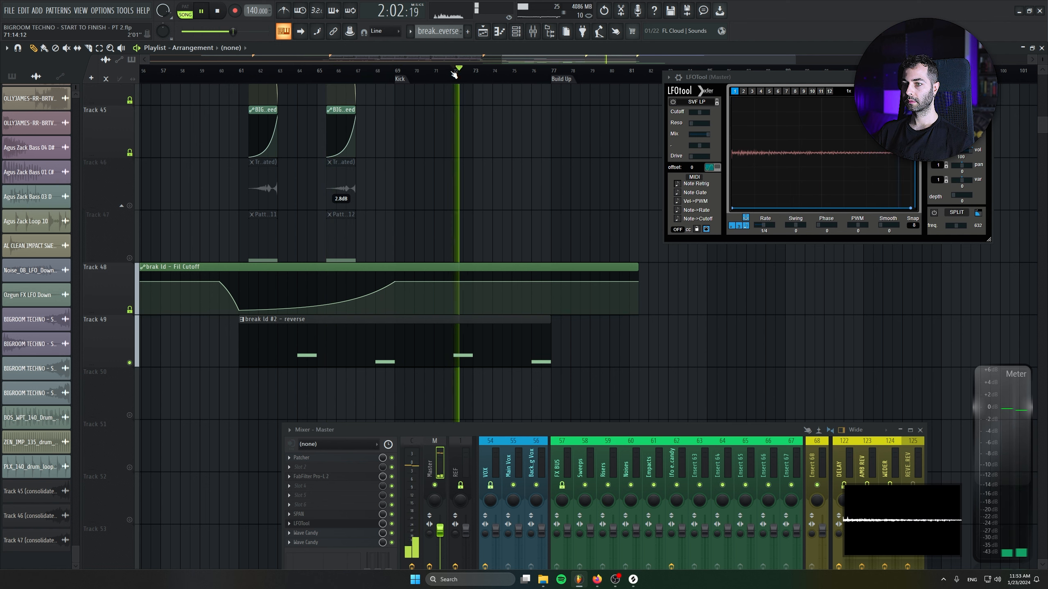
key(space)
Consolidate the reverse pattern on Track 49 with its clip starting at bar 69, and move LFOTool and the mixer out of the way
right_click(119, 334)
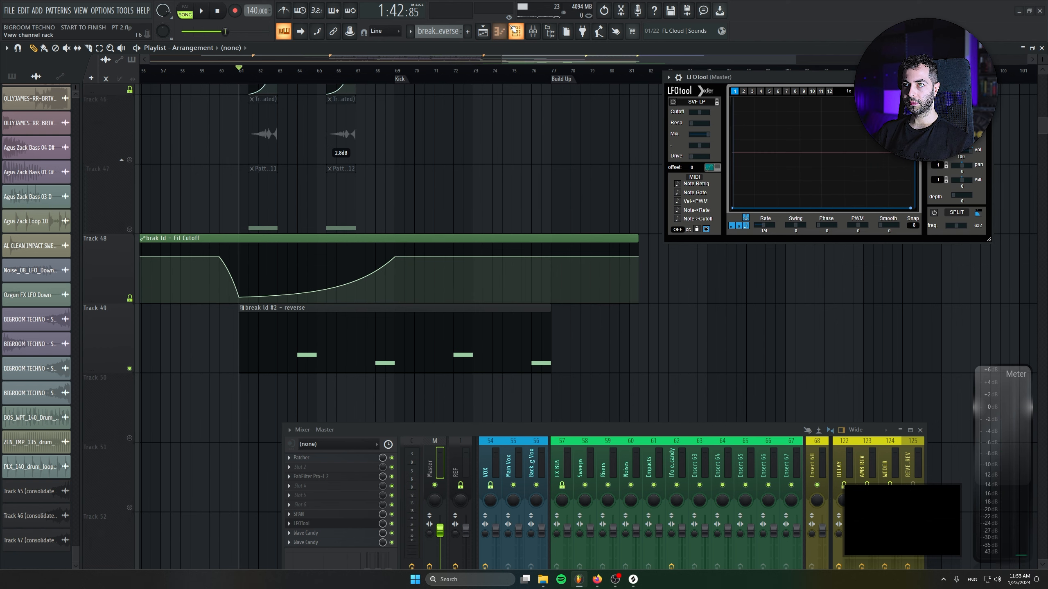
click(516, 31)
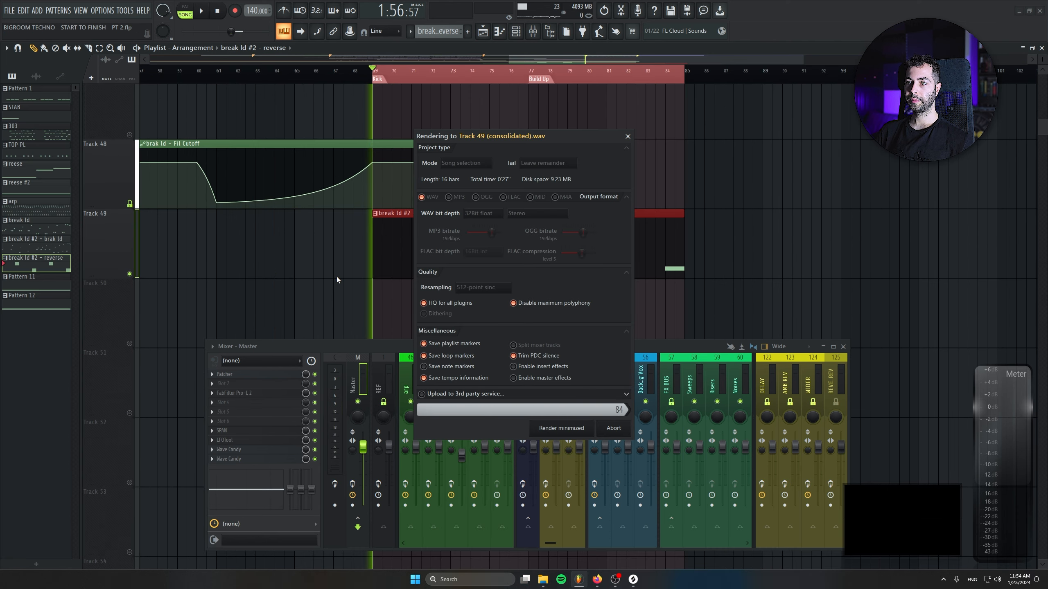
scroll(351, 283, down, 3)
drag(342, 281, 444, 413)
drag(276, 231, 449, 230)
drag(543, 347, 548, 411)
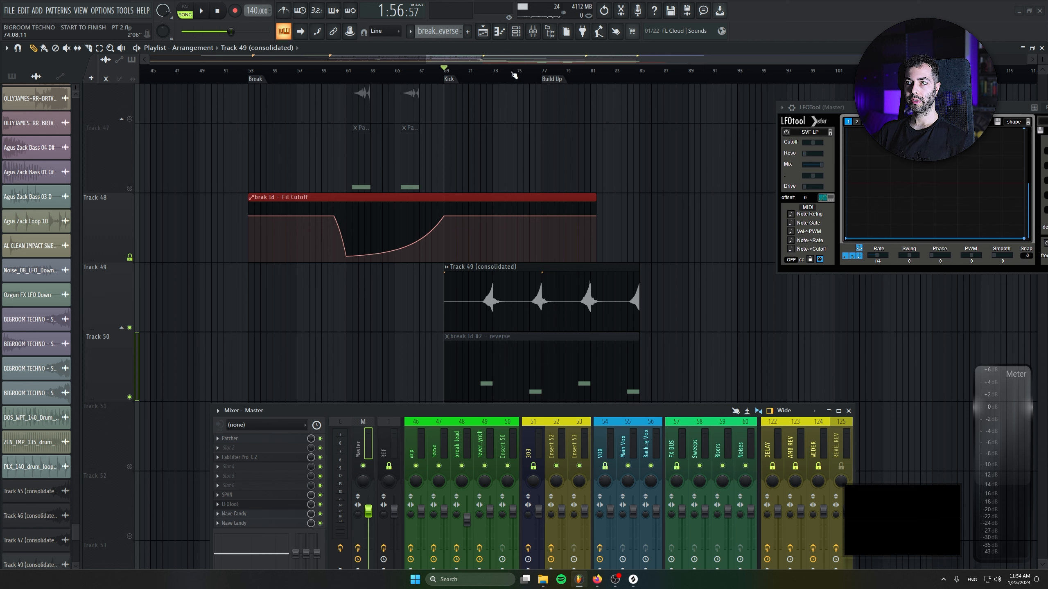
Show all channels in the channel rack and open the reverse channel's Serum synth
click(516, 31)
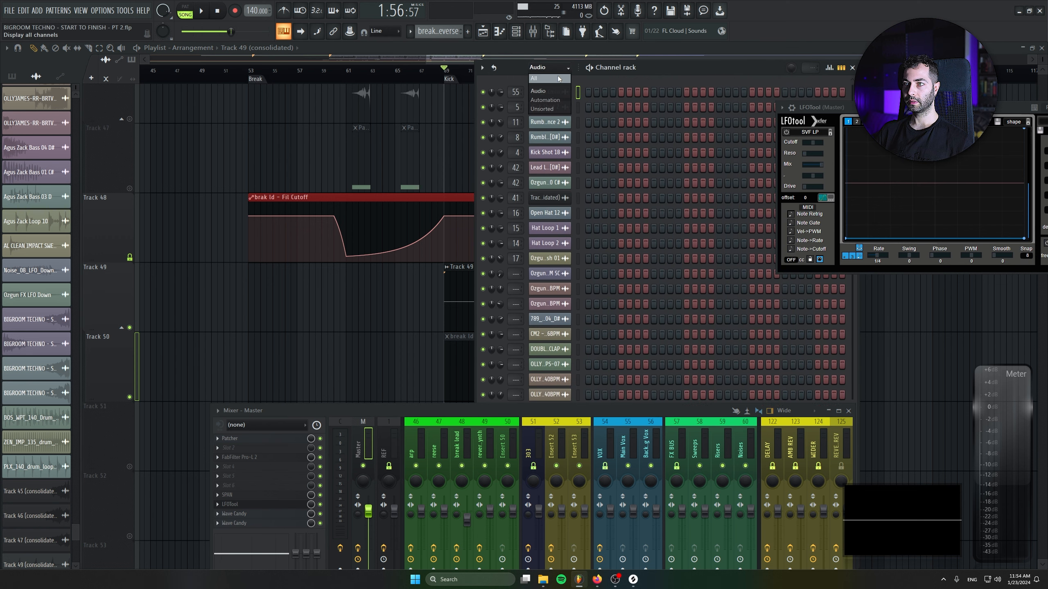
click(559, 78)
click(563, 262)
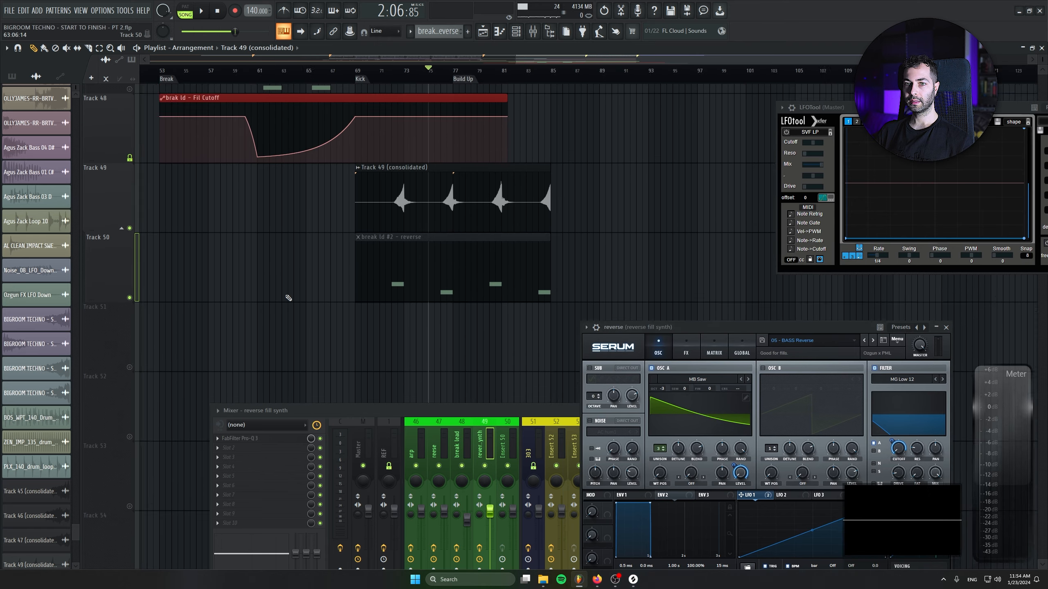
Collapse the Track 49 group and move the consolidated reverse clip so it starts at bar 61
drag(288, 298, 207, 329)
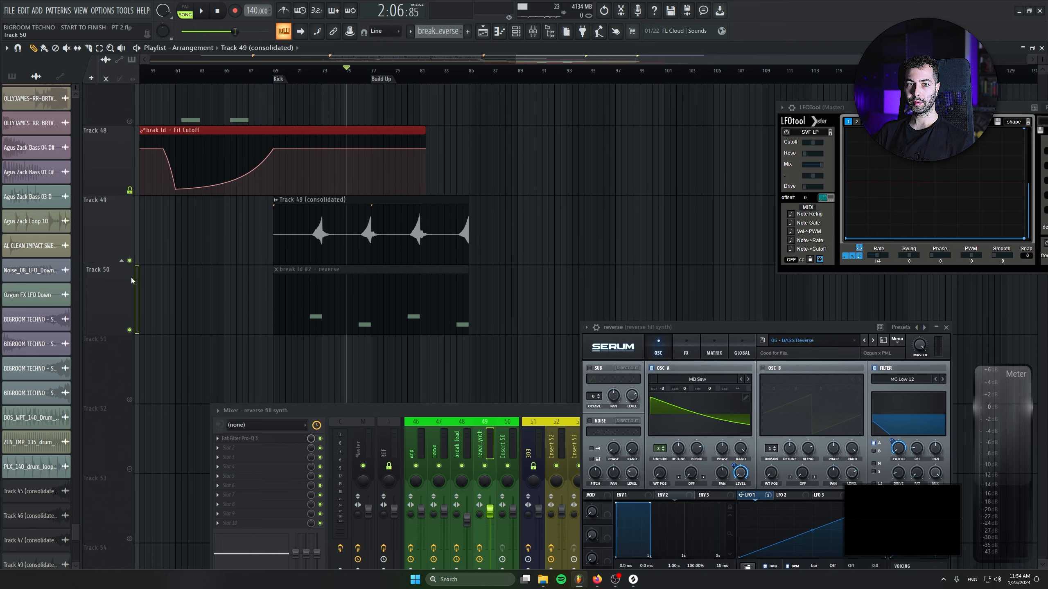
click(121, 260)
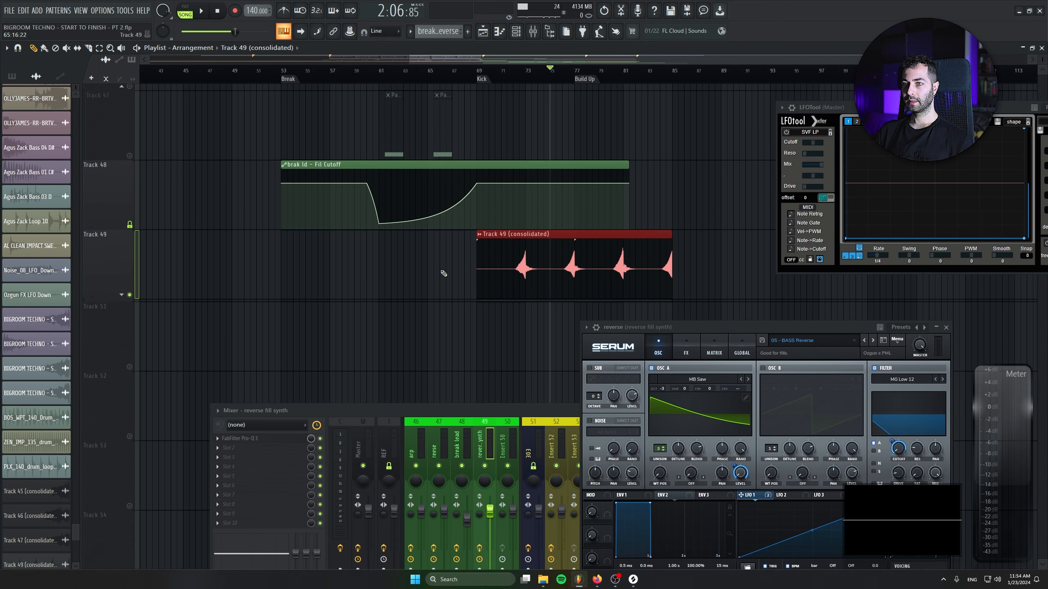
scroll(471, 267, up, 1)
drag(526, 268, 375, 261)
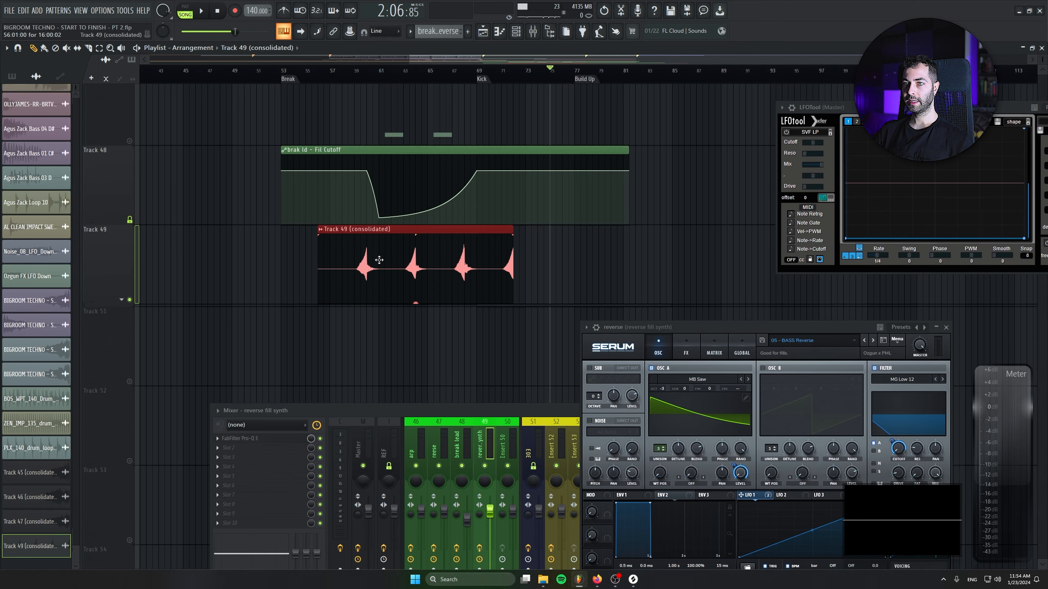
drag(381, 187, 407, 201)
key(ctrl+z)
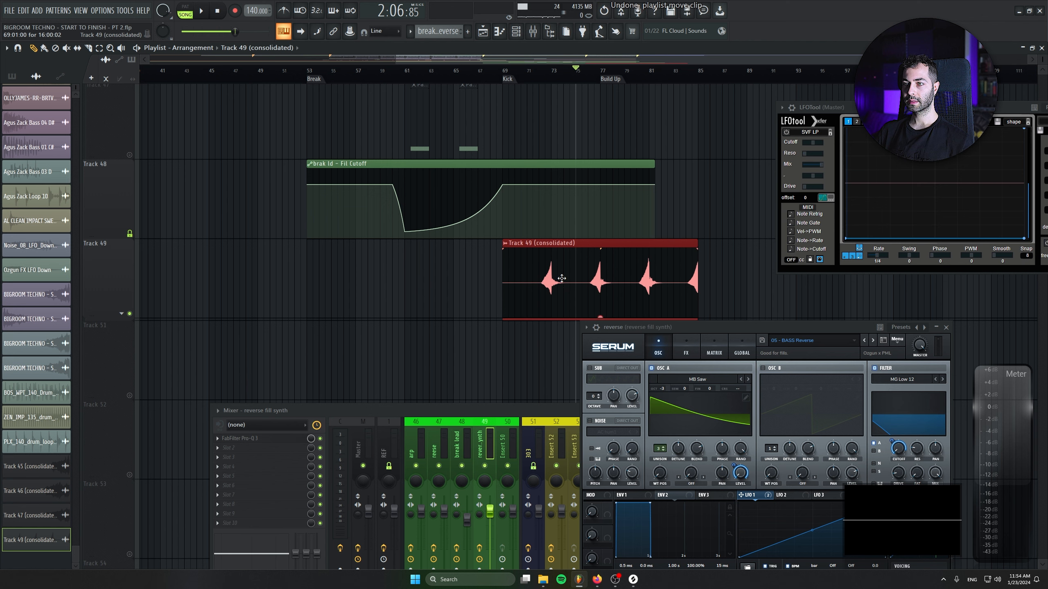
drag(561, 278, 464, 278)
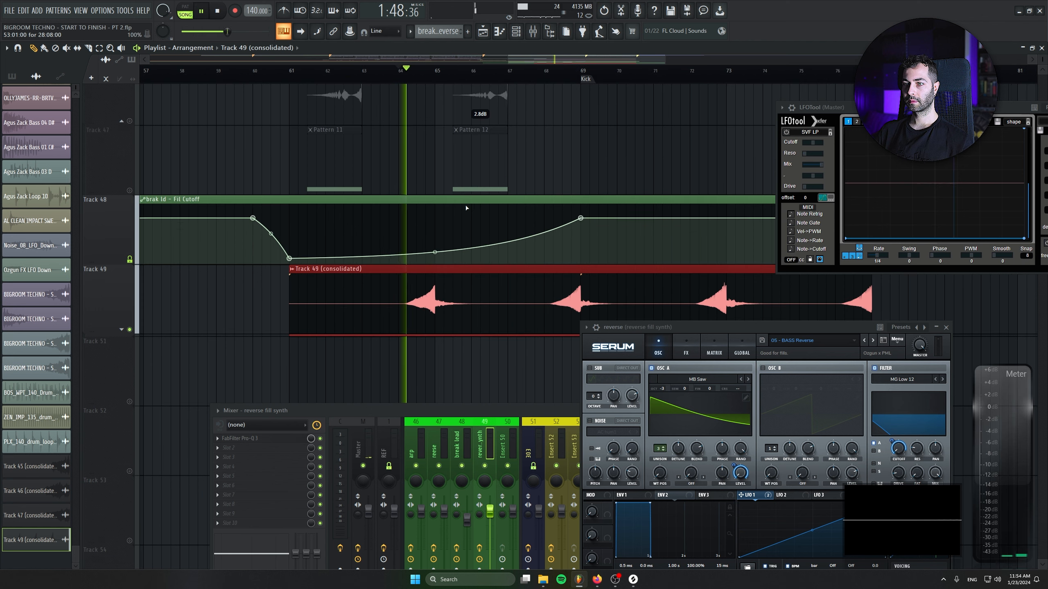
Route the consolidated Track 49 clip to mixer track 49, reverse fill synth, and open that track's FabFilter Pro-Q 3
scroll(448, 313, up, 4)
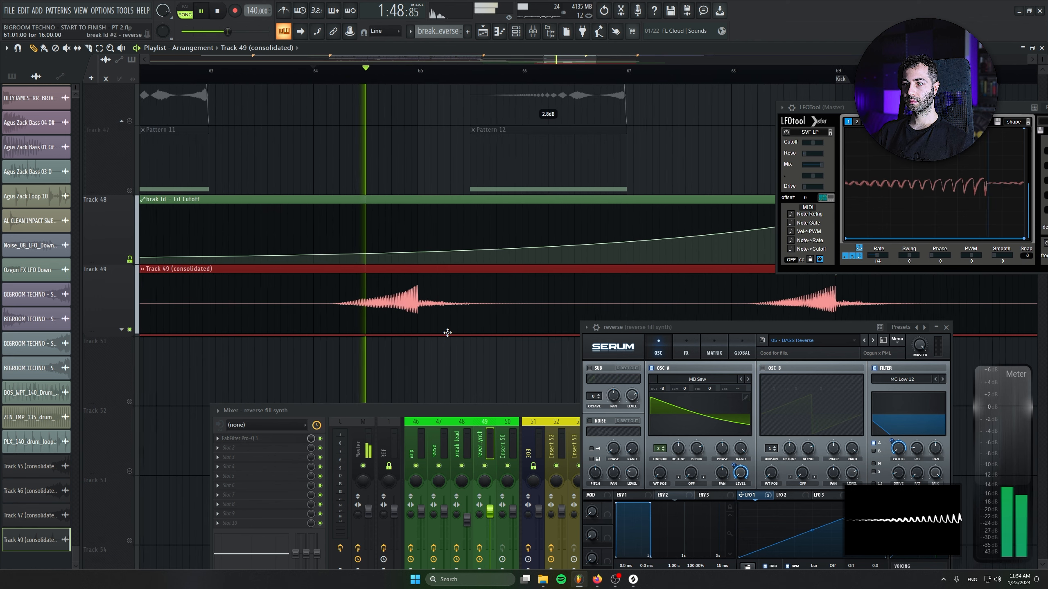
double_click(436, 290)
drag(343, 125, 343, 49)
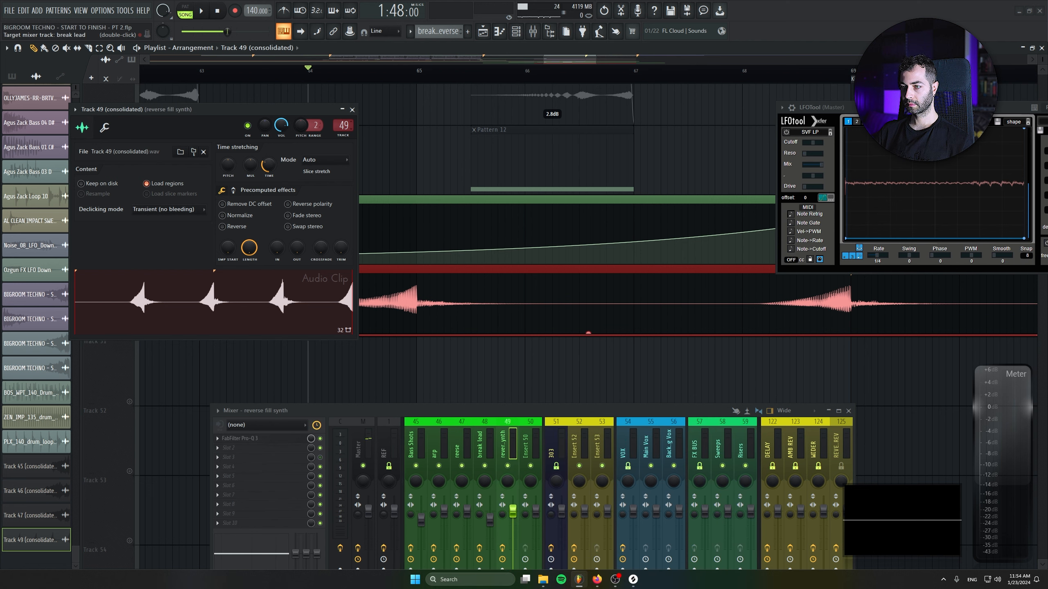
click(255, 440)
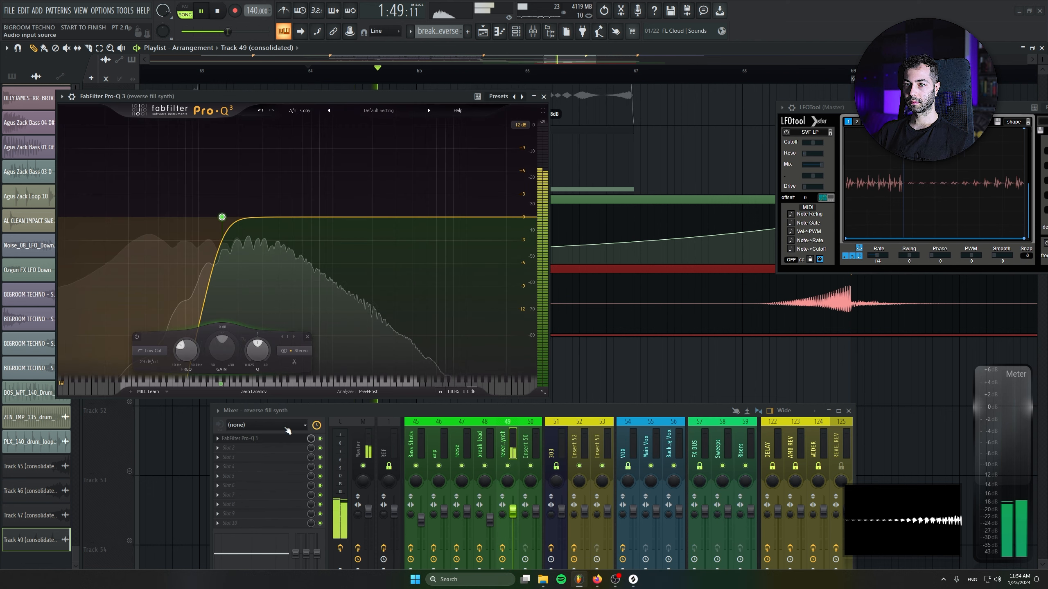
Close the Pro-Q 3 and Track 49 sample settings windows and move the mixer down to uncover the reverse clip
click(282, 440)
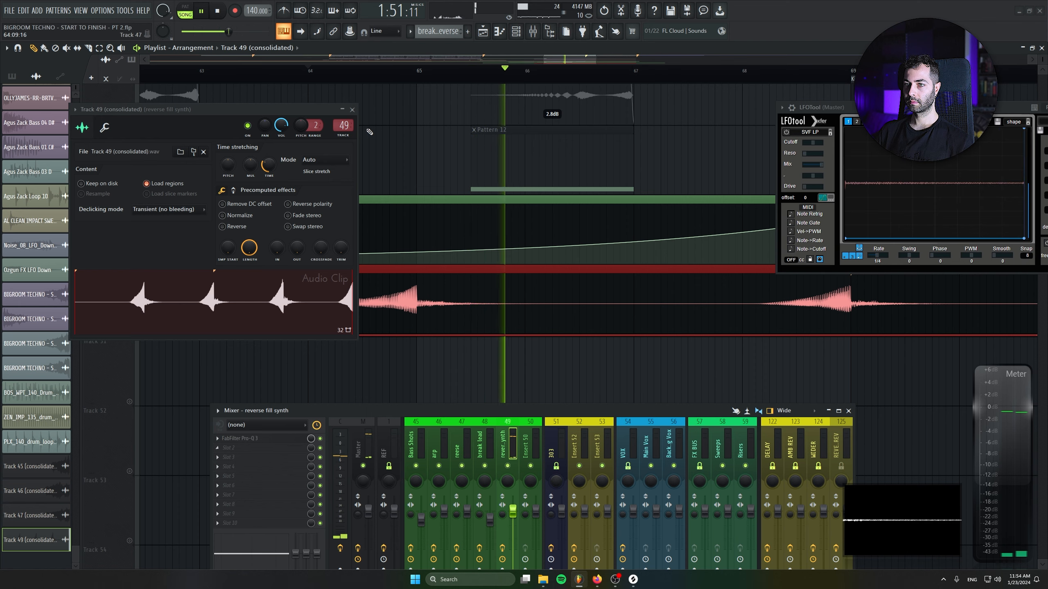
click(352, 109)
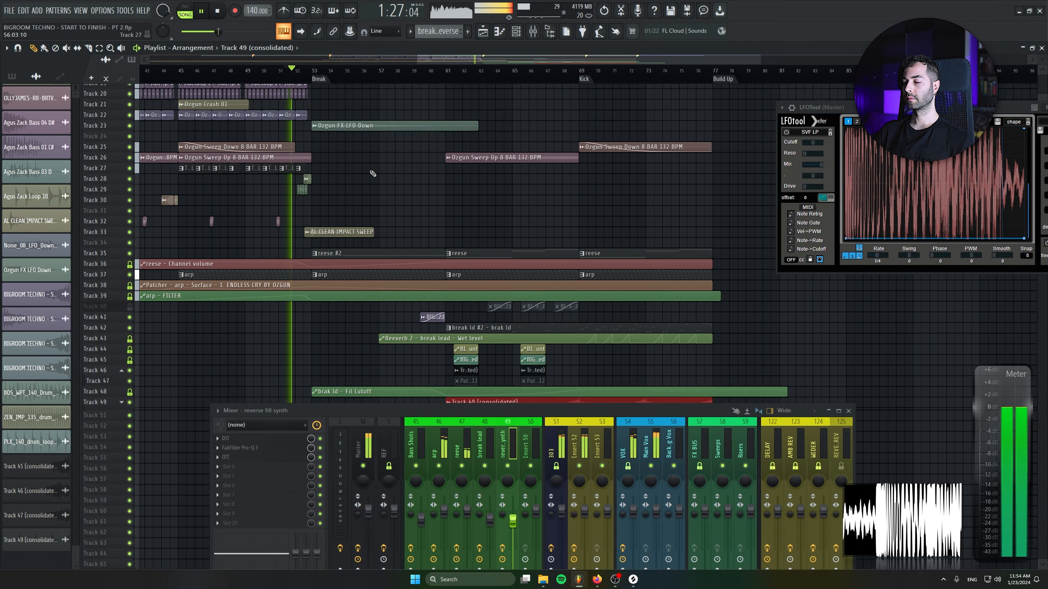
drag(701, 411, 614, 457)
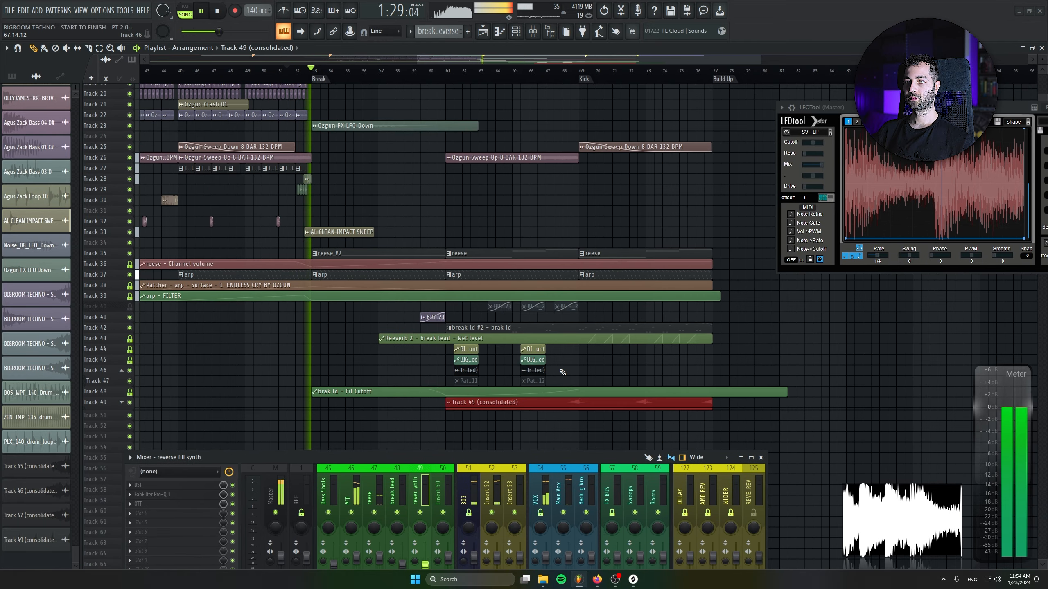
Deselect the consolidated Track 49 clip and save the project while playing back the break
scroll(518, 378, up, 3)
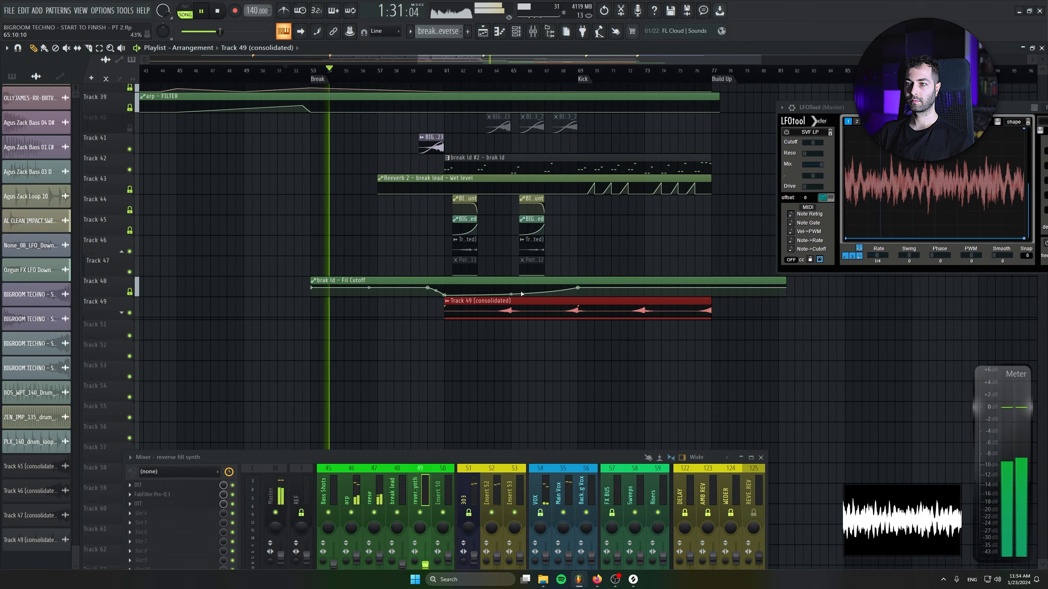
click(689, 323)
right_click(689, 322)
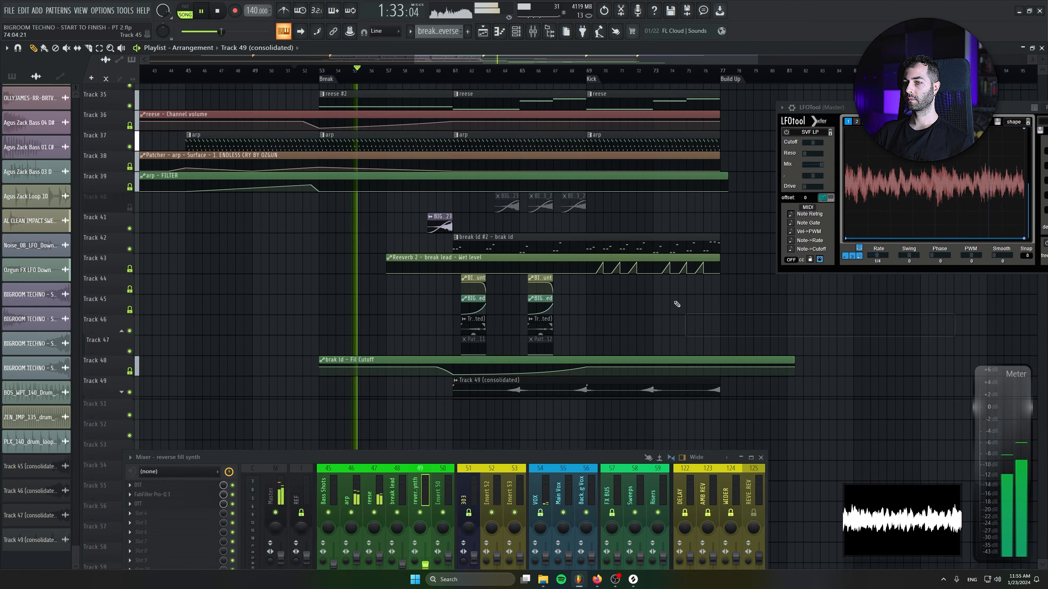
scroll(558, 230, up, 2)
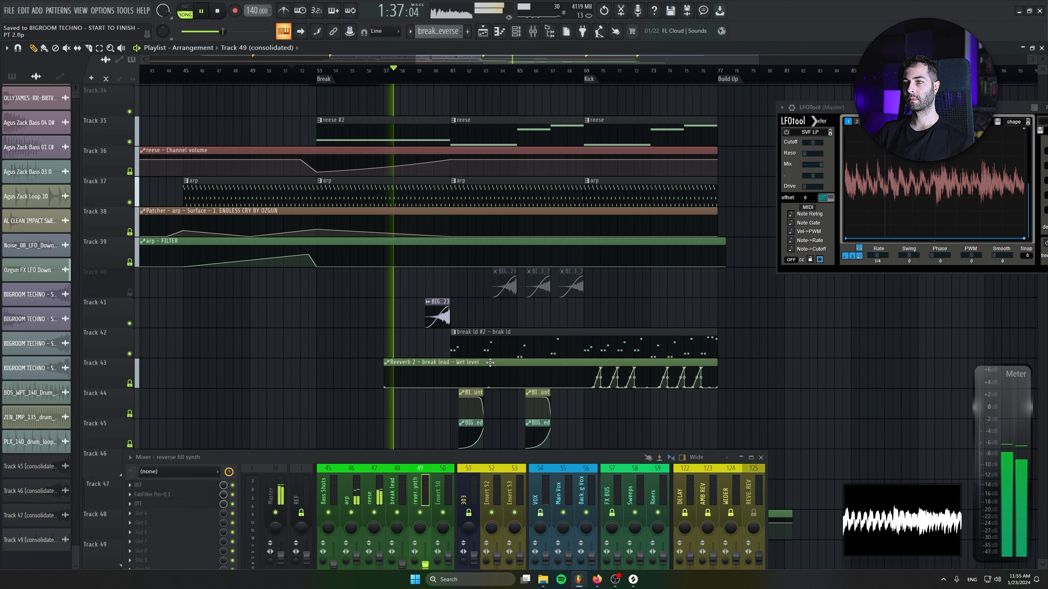
scroll(483, 360, down, 4)
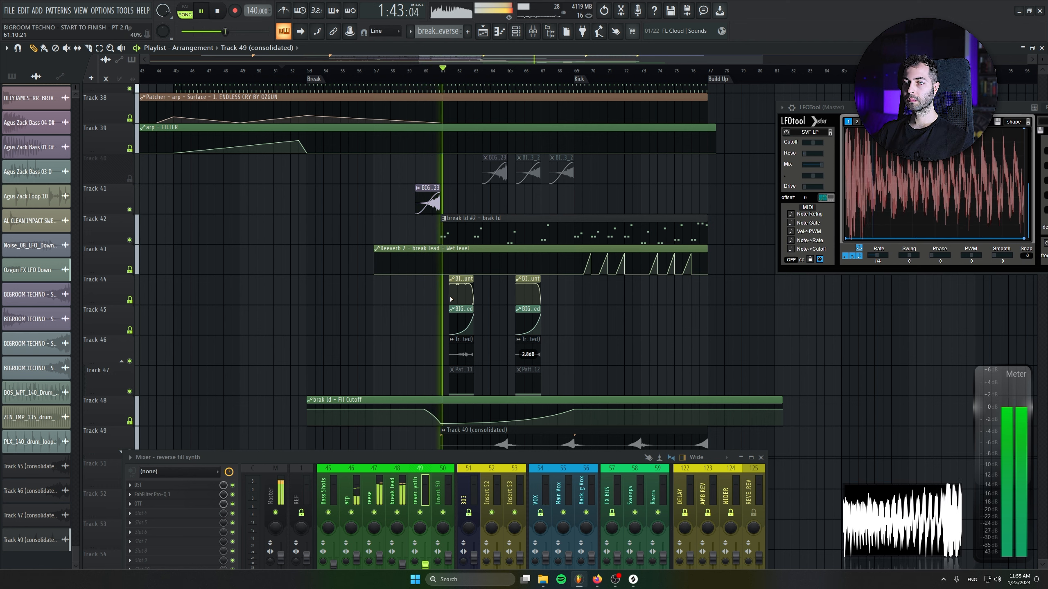
Set the break lead mixer track's volume to -7.0 dB and close the mixer
drag(481, 461, 471, 347)
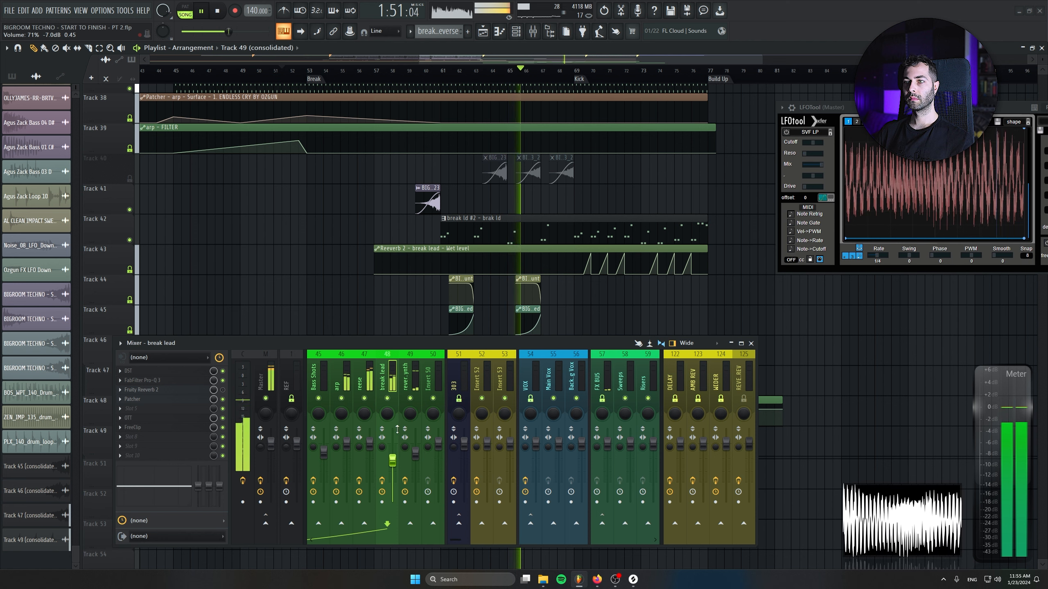
scroll(413, 268, down, 3)
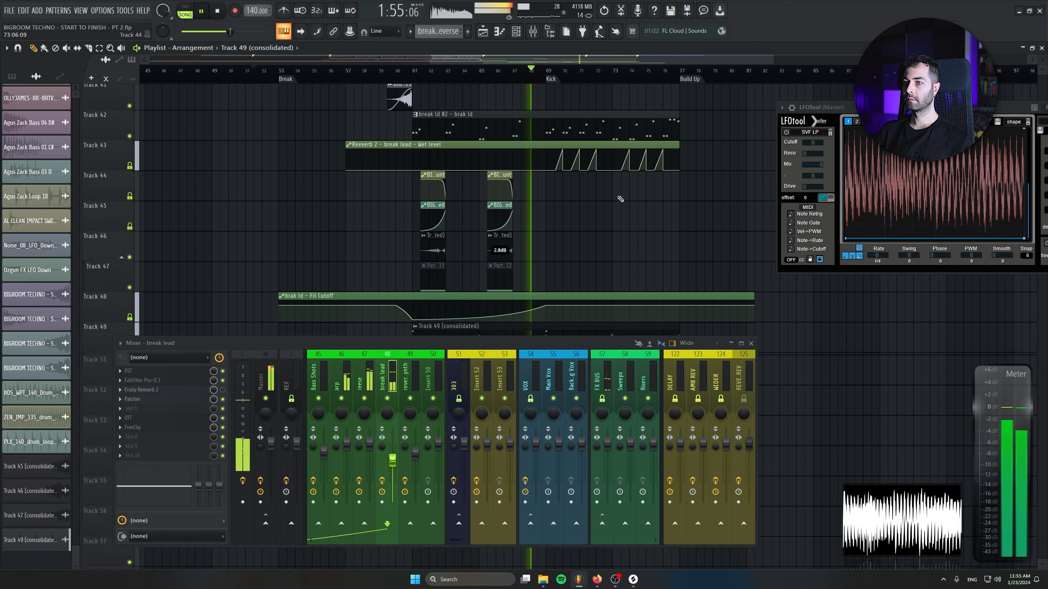
scroll(557, 284, down, 5)
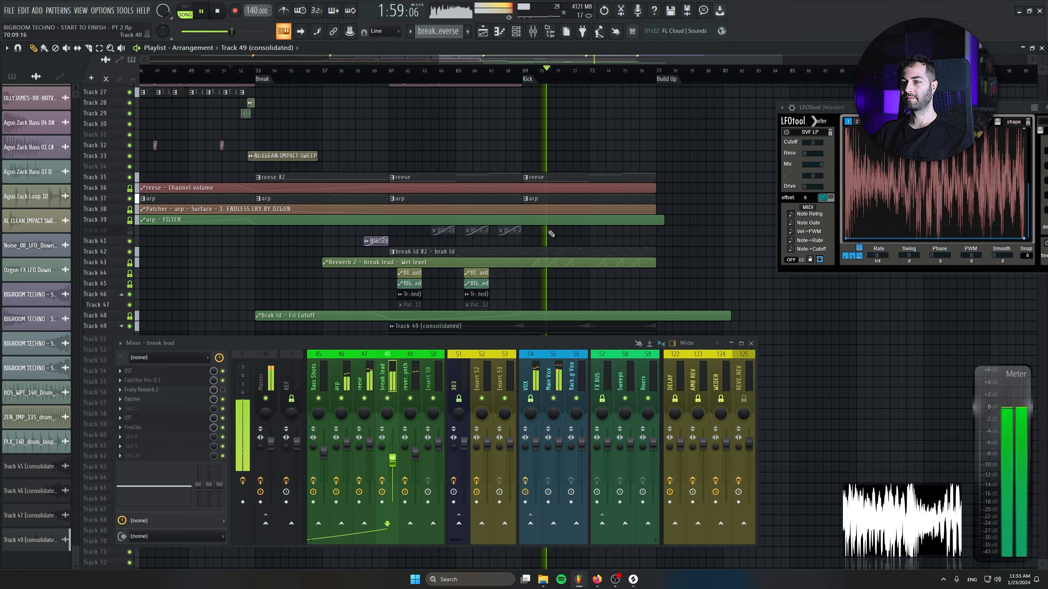
scroll(536, 199, up, 3)
scroll(529, 178, up, 15)
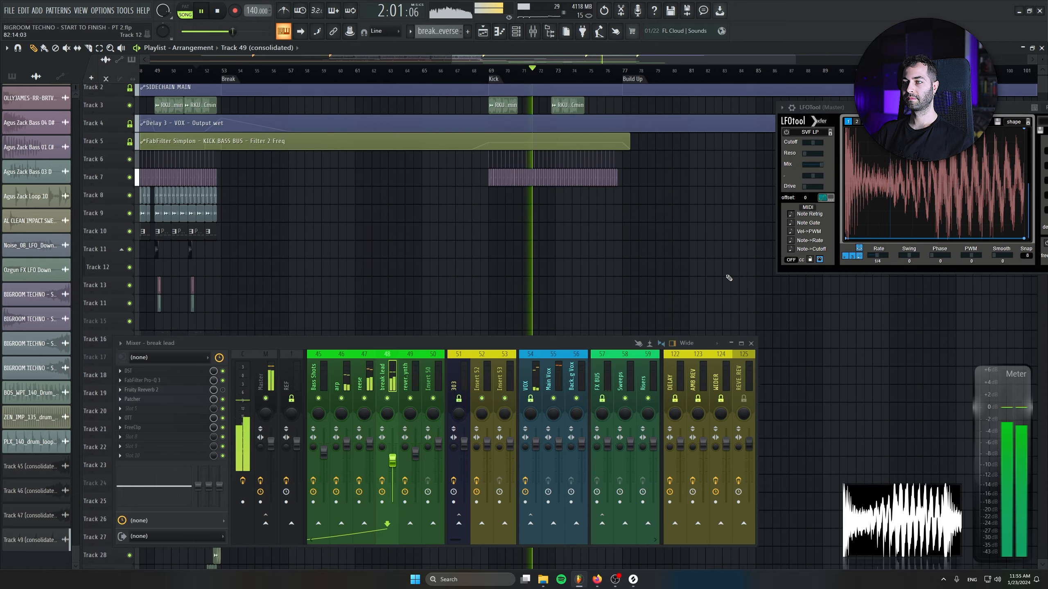
click(751, 344)
Try repeating the hat loops from Tracks 18 to 20 over bars 69 to 77, starting at the Kick marker
drag(574, 401, 564, 424)
scroll(541, 305, up, 2)
drag(554, 377, 507, 216)
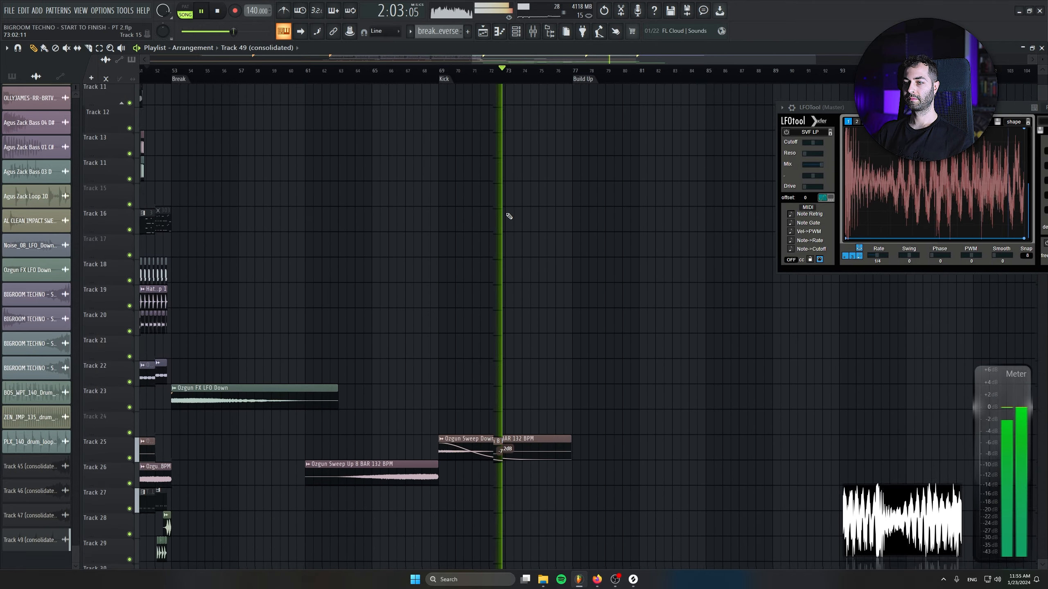
drag(264, 346, 465, 360)
scroll(482, 287, down, 3)
drag(464, 273, 572, 343)
scroll(702, 355, up, 1)
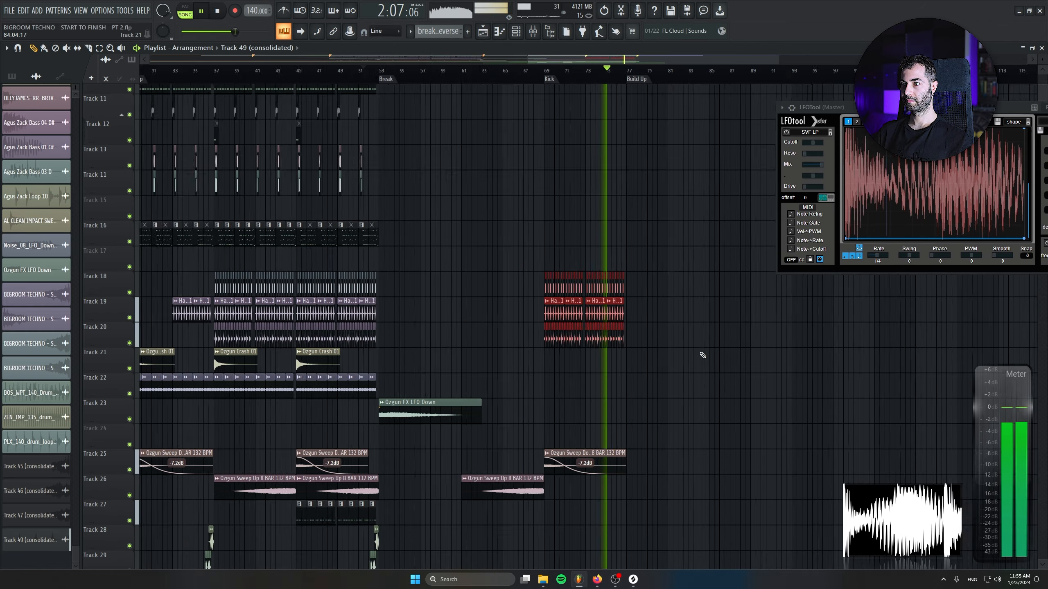
scroll(703, 355, up, 3)
mouse_move(556, 287)
mouse_down()
mouse_move(251, 318)
mouse_move(628, 309)
mouse_move(231, 336)
mouse_up()
scroll(413, 393, down, 3)
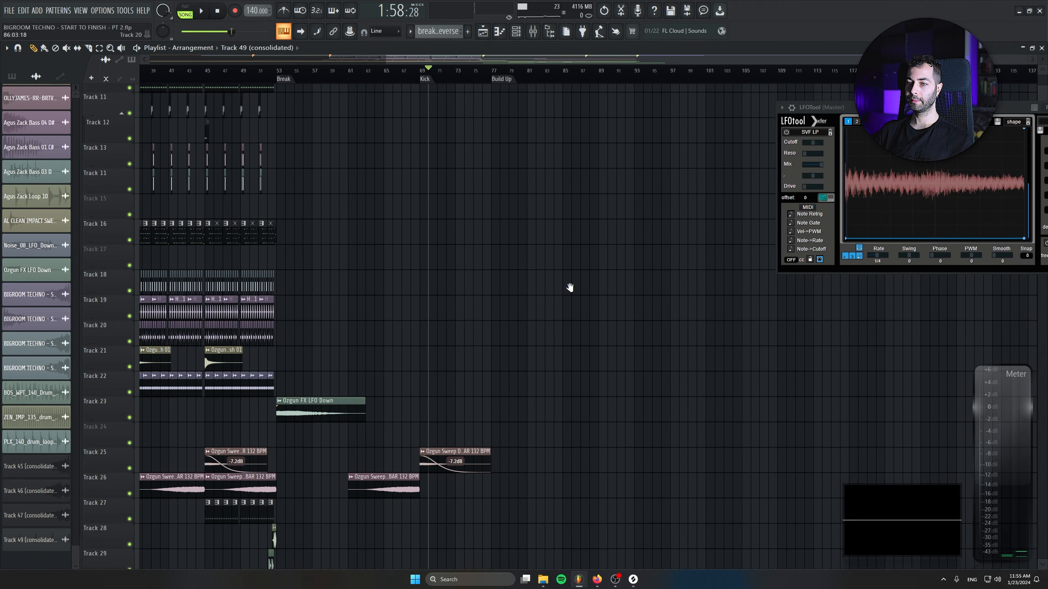
Create a new pattern named PAD
scroll(569, 288, down, 8)
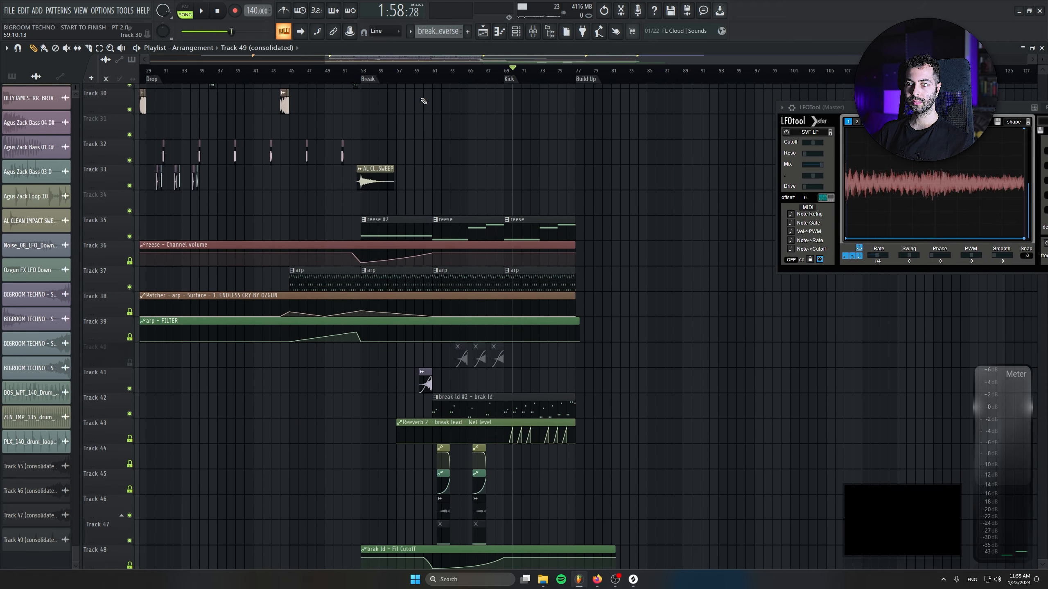
scroll(388, 362, down, 3)
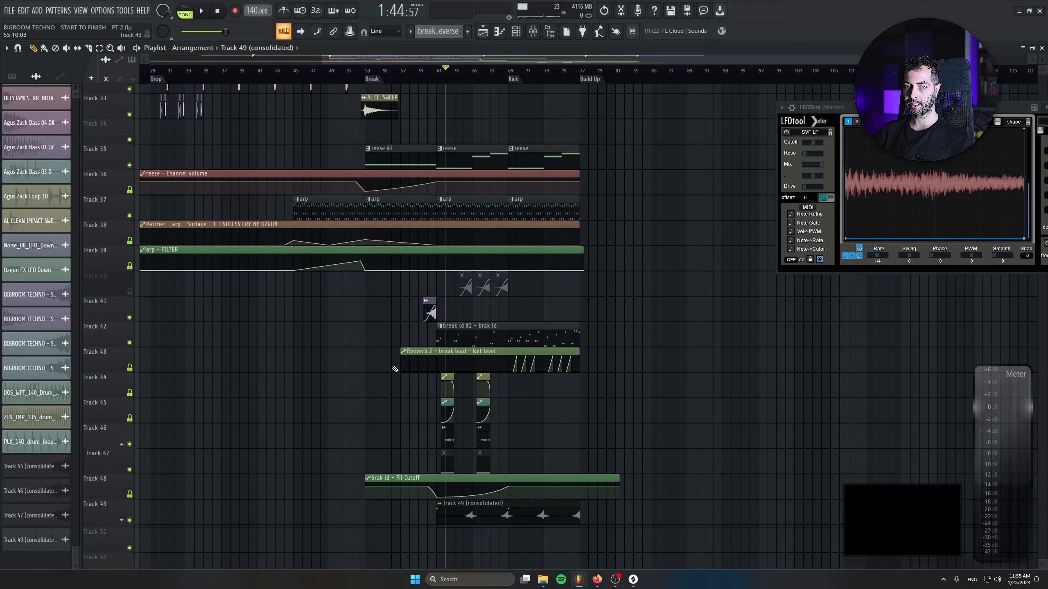
scroll(394, 368, down, 4)
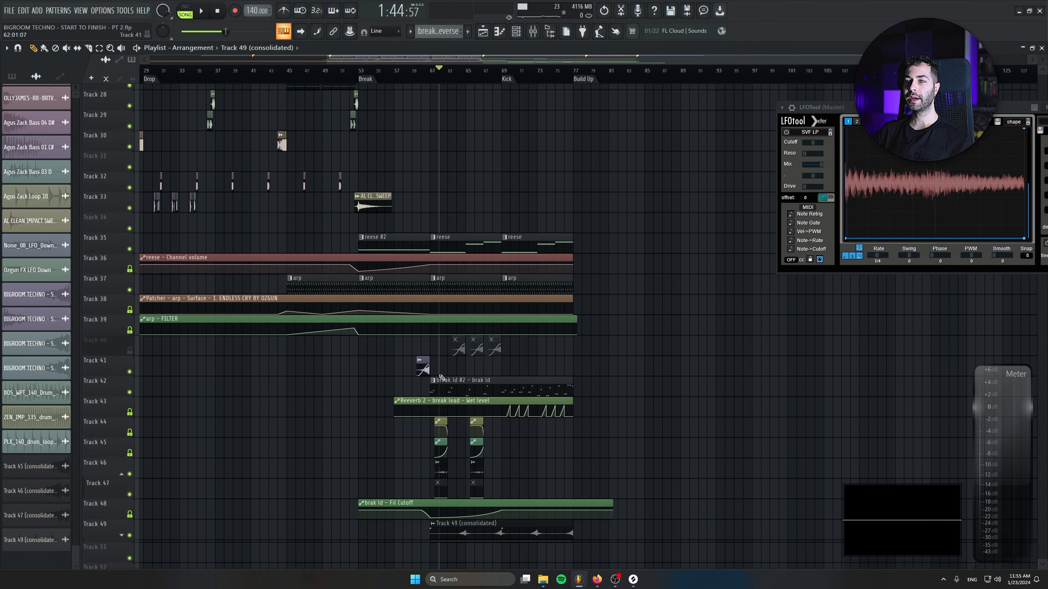
scroll(439, 373, up, 4)
click(468, 31)
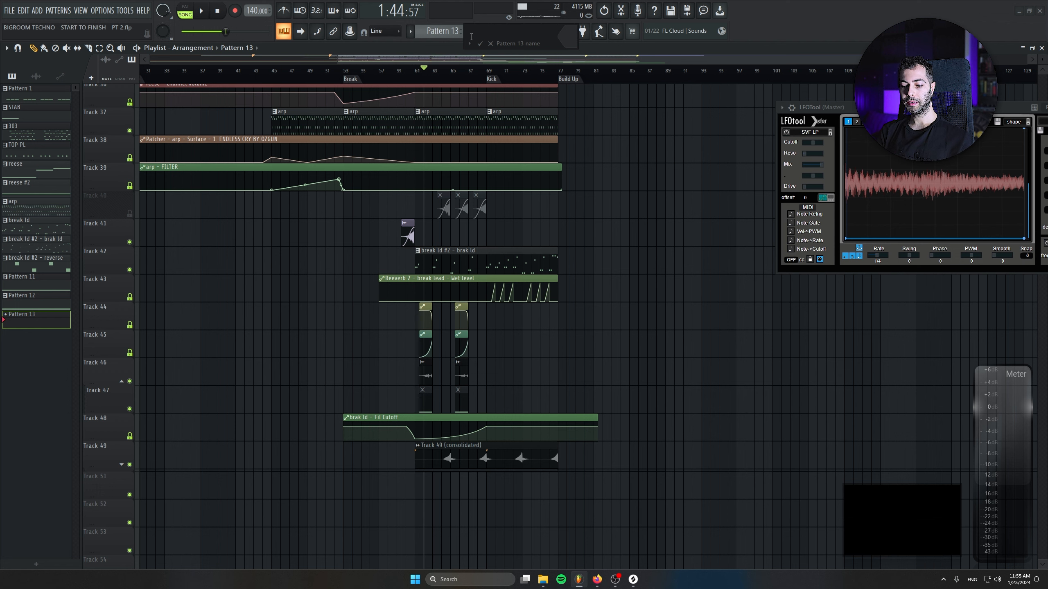
Open the reese pattern from Track 35 in the piano roll and show the channel rack
scroll(405, 227, down, 4)
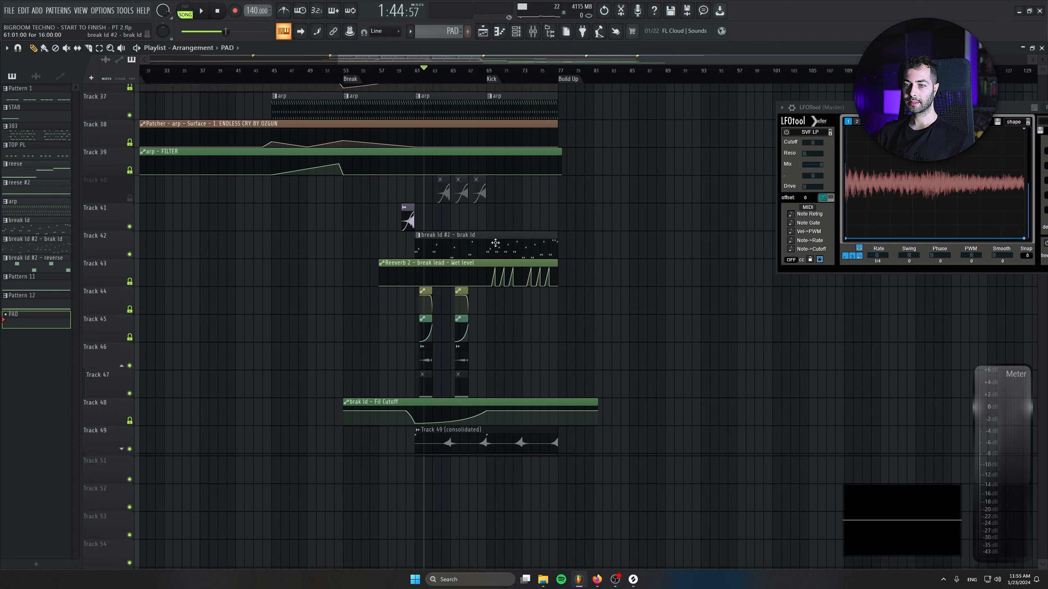
scroll(406, 240, up, 6)
scroll(404, 180, up, 2)
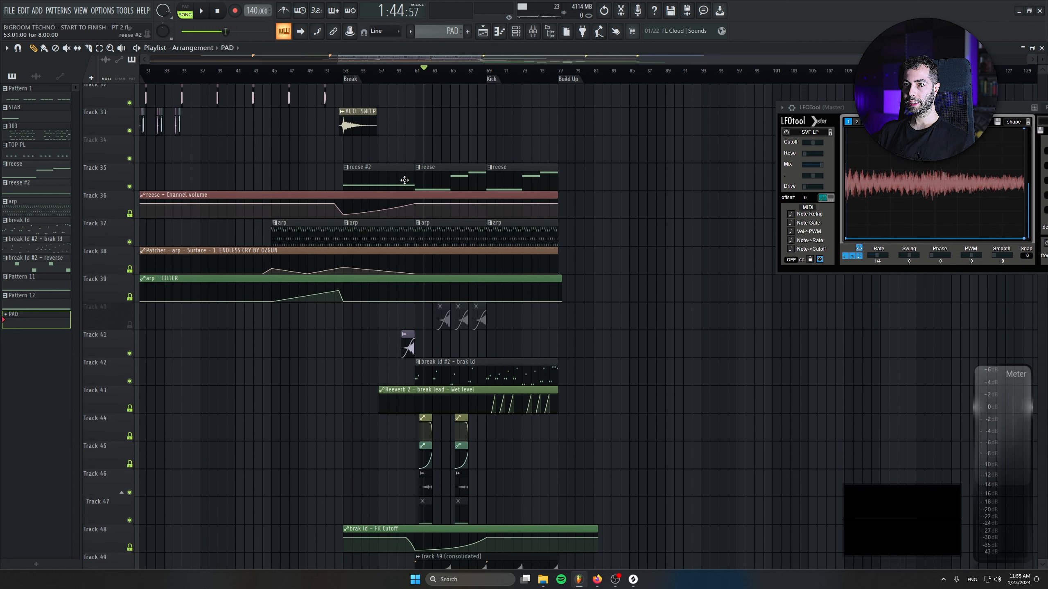
double_click(440, 169)
click(515, 31)
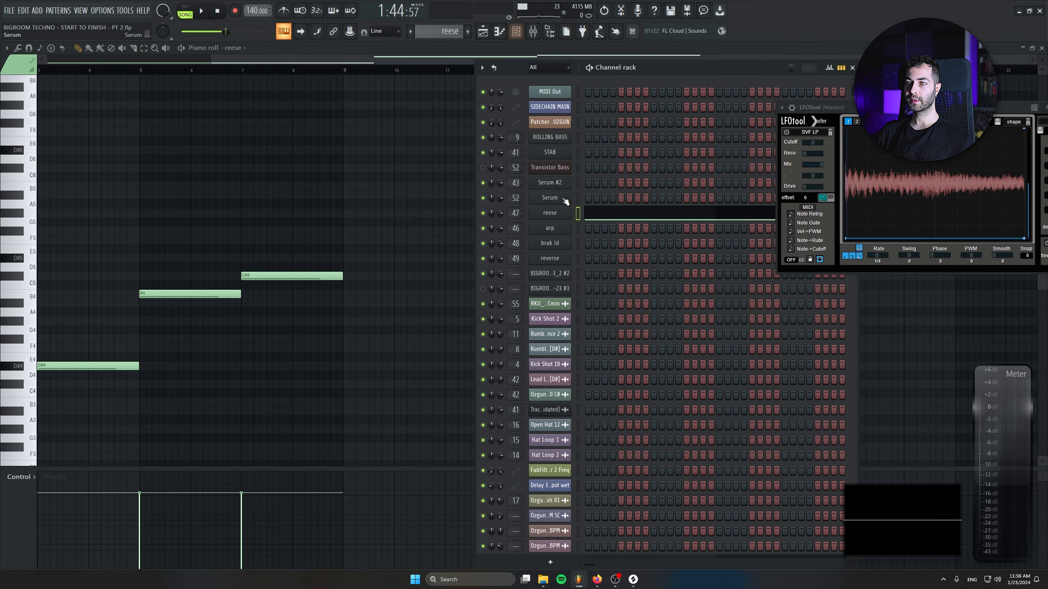
Insert a DUNE 3 synth channel above the reese channel and load the PAD - Aruna Pad patch
right_click(571, 213)
mouse_move(635, 275)
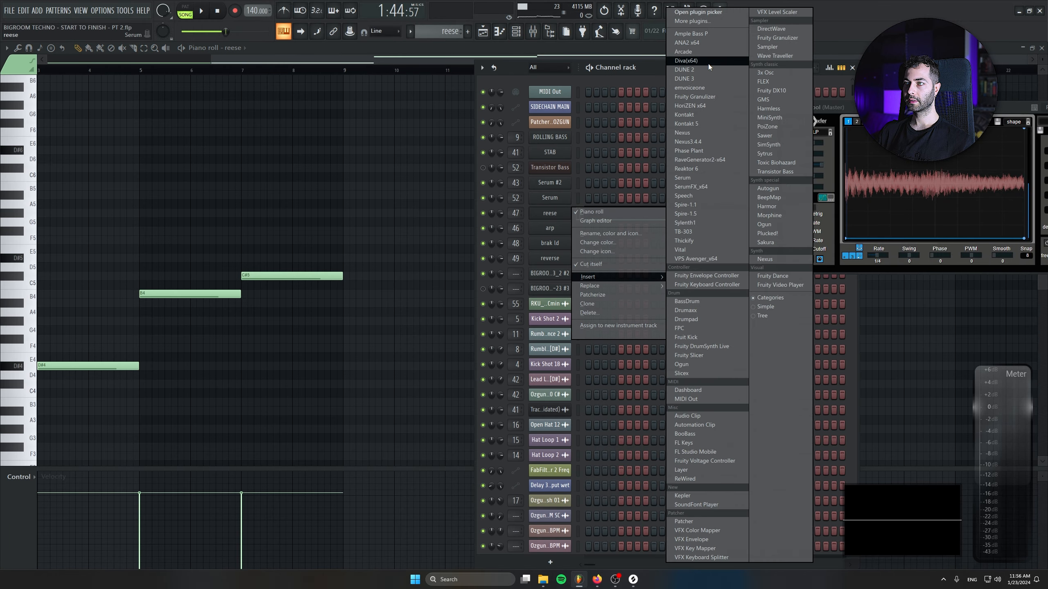
click(708, 79)
drag(321, 124, 310, 141)
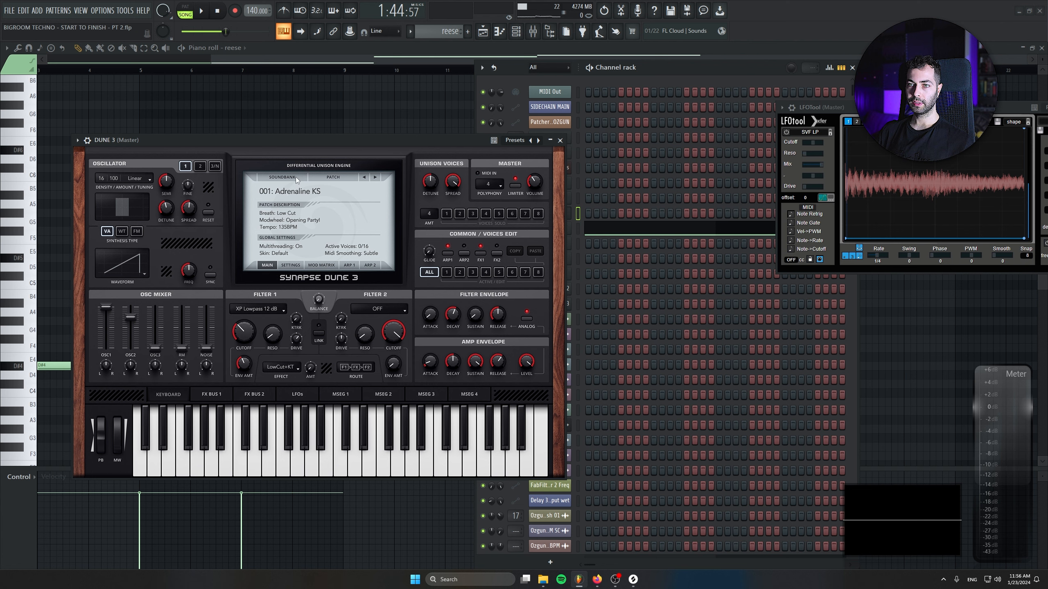
click(295, 177)
click(382, 145)
drag(382, 145, 319, 273)
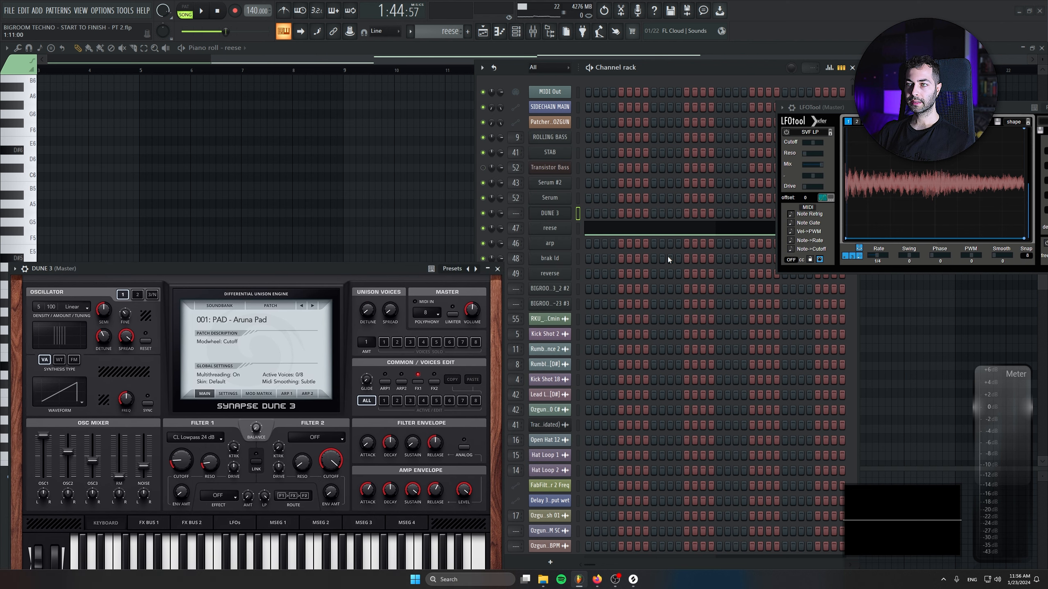
Copy the reese channel's notes into the DUNE 3 channel and audition the pattern
click(578, 229)
key(ctrl+c)
click(577, 213)
key(ctrl+v)
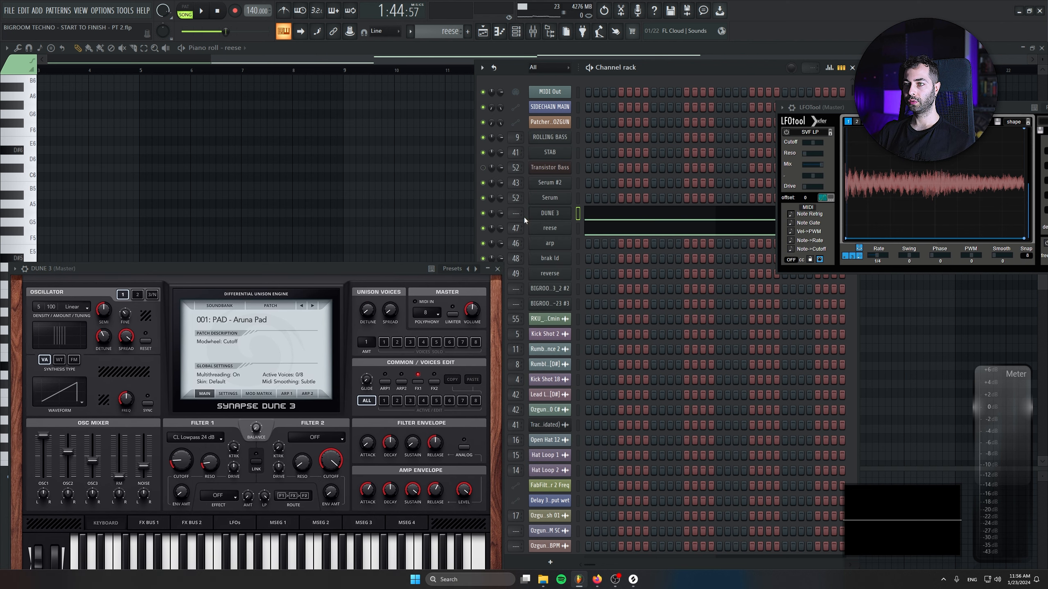
key(space)
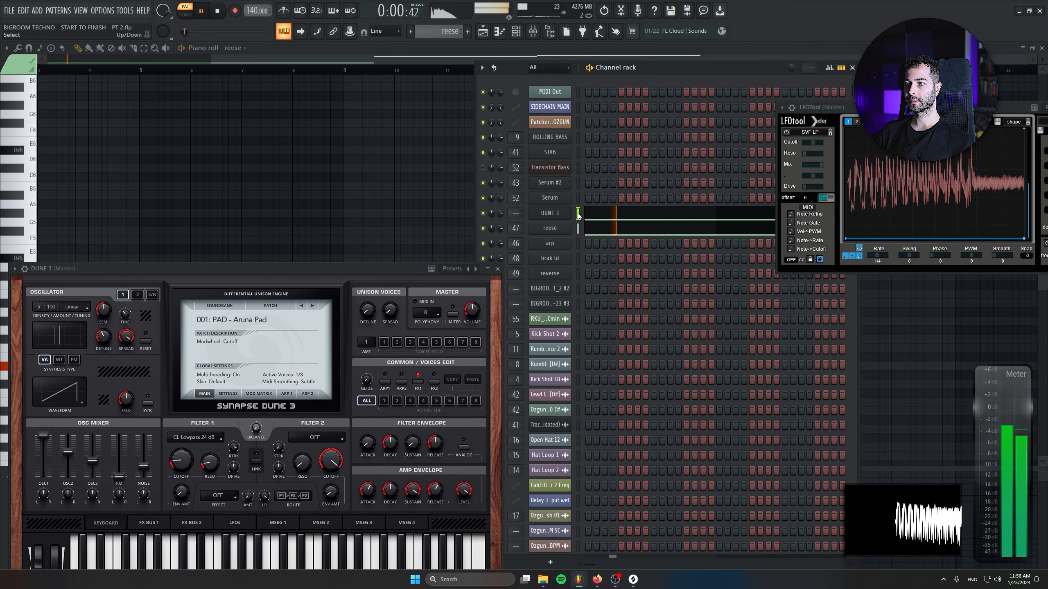
key(space)
Open the DUNE 3 channel's notes in the piano roll, play them, and close the synth window
drag(337, 271, 334, 383)
click(615, 214)
scroll(143, 295, down, 3)
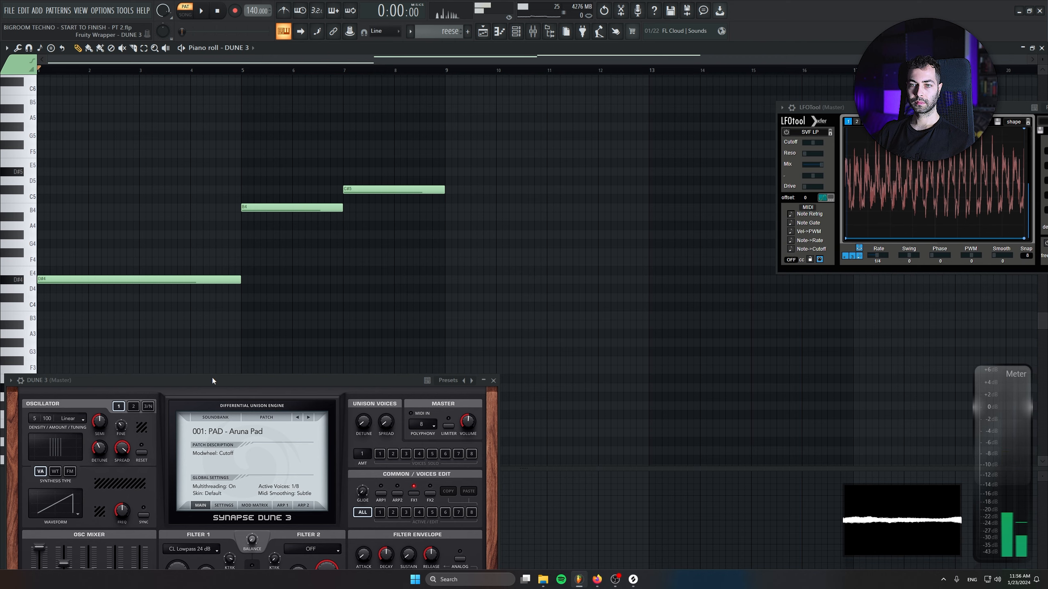
drag(213, 380, 223, 463)
key(space)
scroll(350, 379, up, 3)
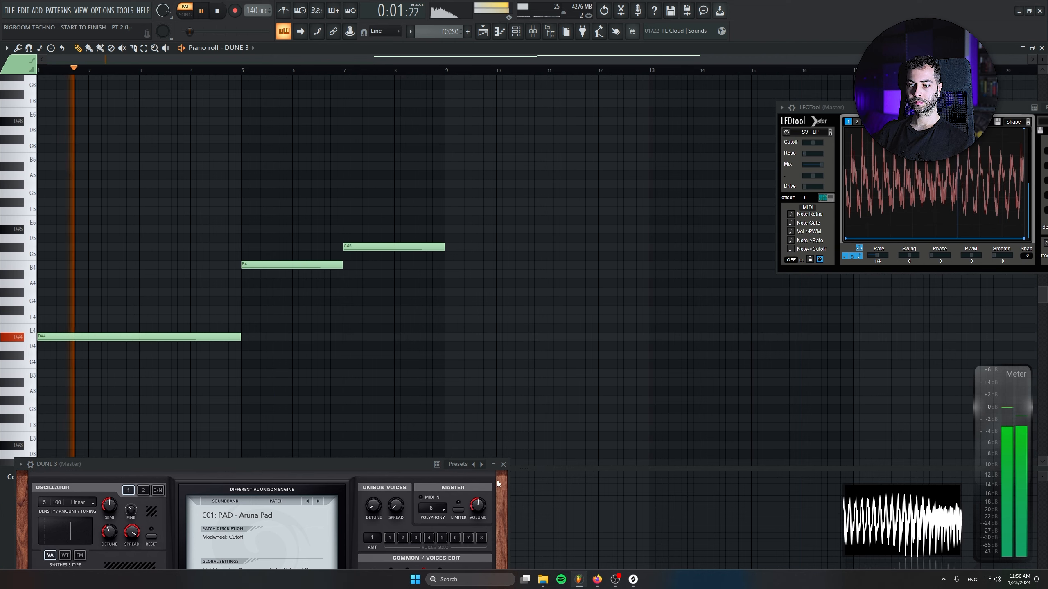
click(503, 464)
Duplicate all the DUNE 3 notes one octave higher, starting at D#5, and play the pattern
key(ctrl+a)
key(space)
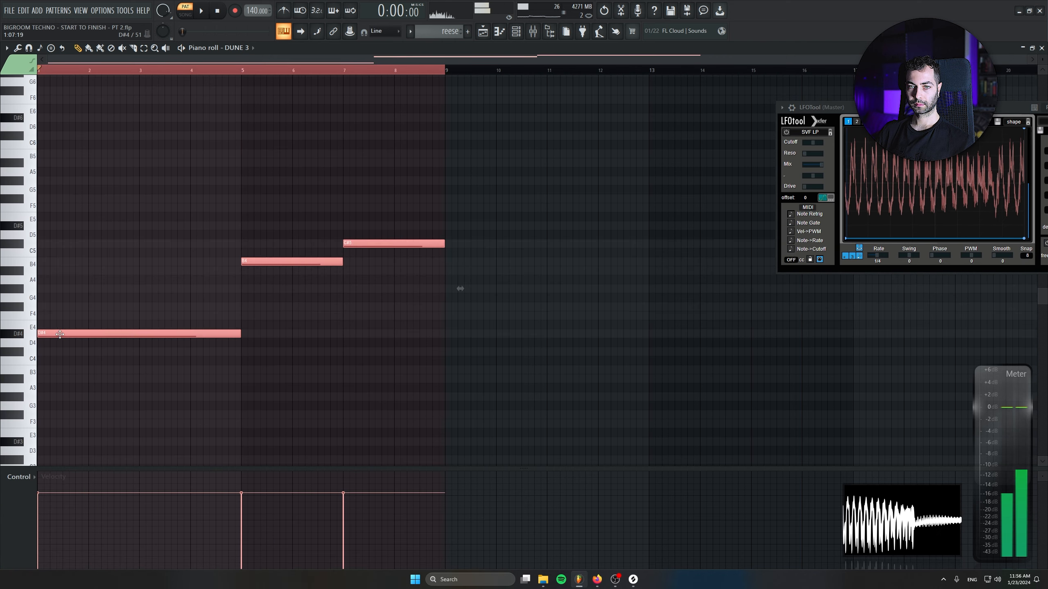
drag(60, 334, 20, 225)
scroll(132, 244, up, 6)
key(space)
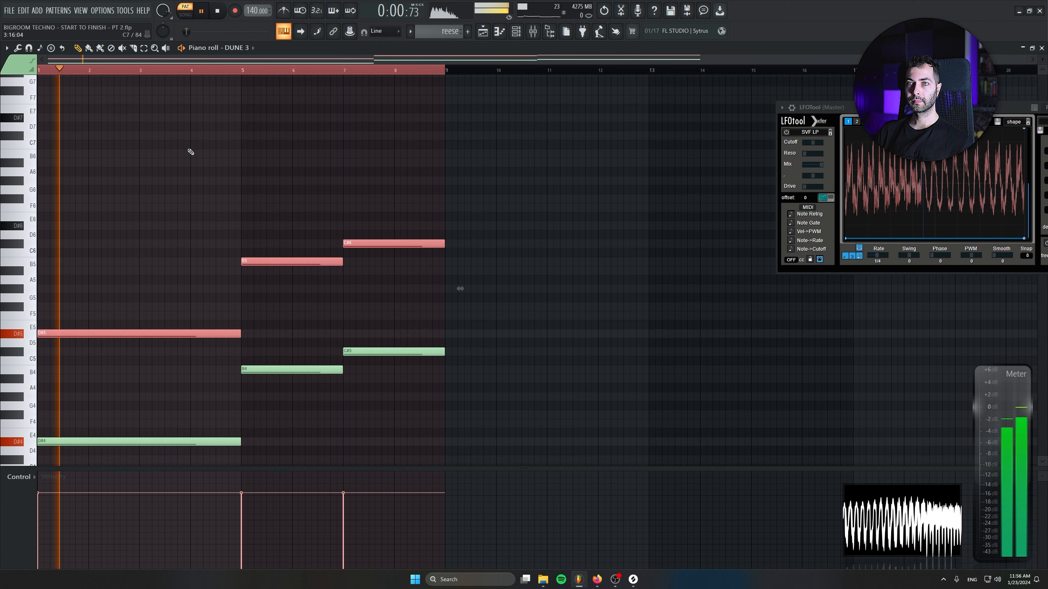
Duplicate the upper note line three semitones higher, raise the copy an octave to start at F#6, and replay it
drag(45, 334, 45, 306)
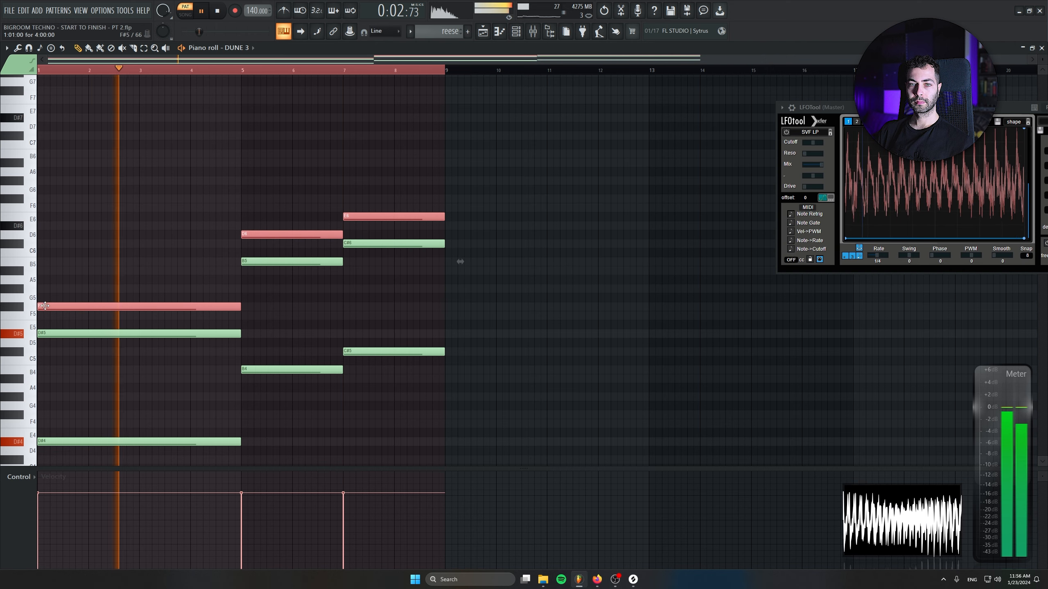
key(ctrl+Up)
key(space)
key(space)
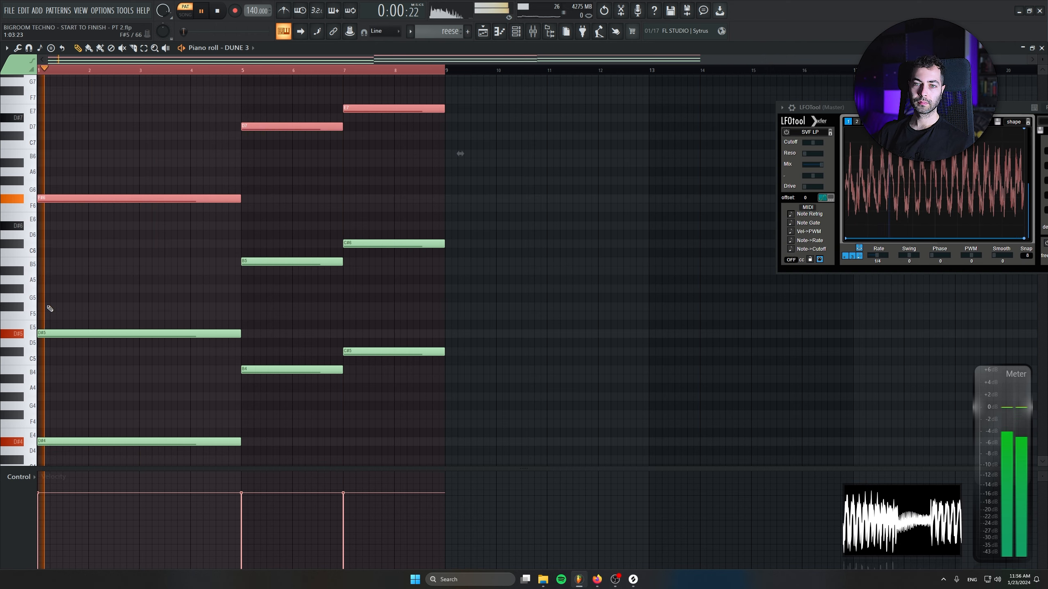
Duplicate the top note line eight semitones lower so the copy starts at A#5, and replay the pattern
drag(54, 201, 48, 275)
key(space)
key(space)
Raise the second chord's top note at bar 5 by one semitone to D#7
scroll(246, 279, up, 1)
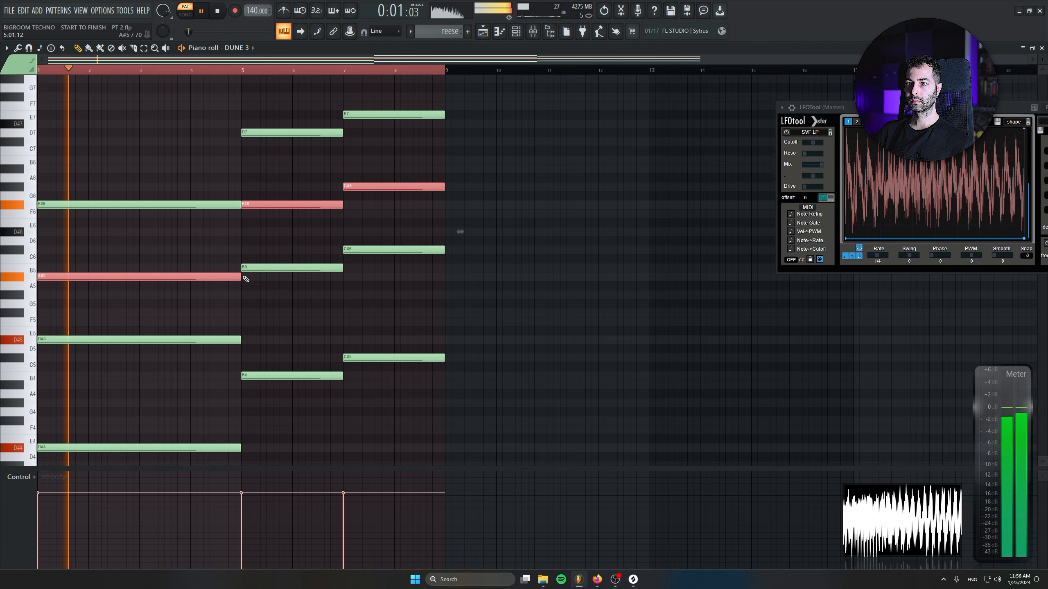
scroll(246, 280, up, 2)
click(279, 182)
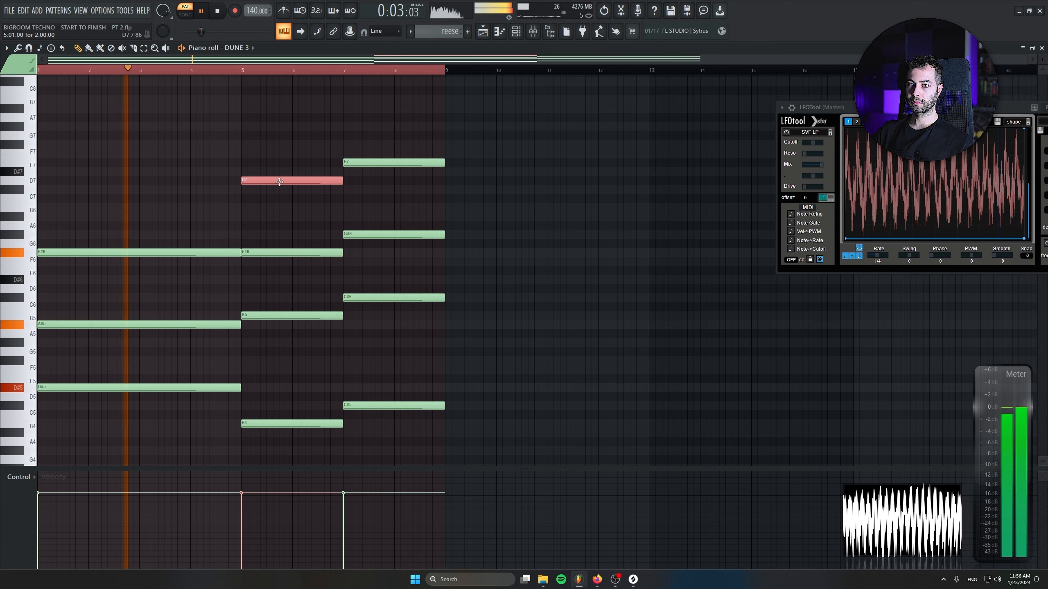
key(shift+Up)
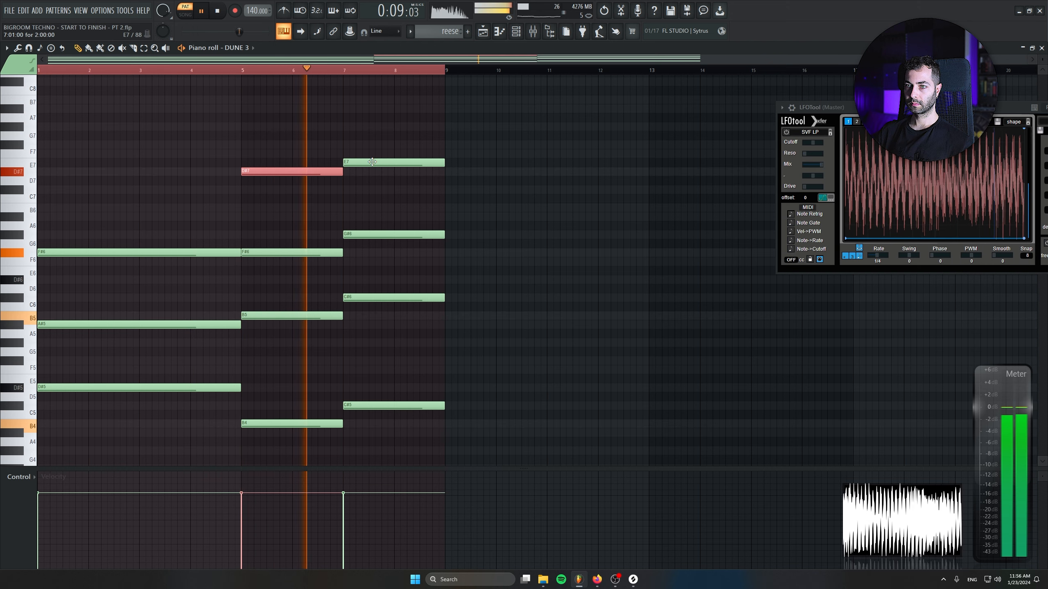
Raise the top note of the third chord at bar 7 by one semitone to F7
drag(372, 162, 372, 153)
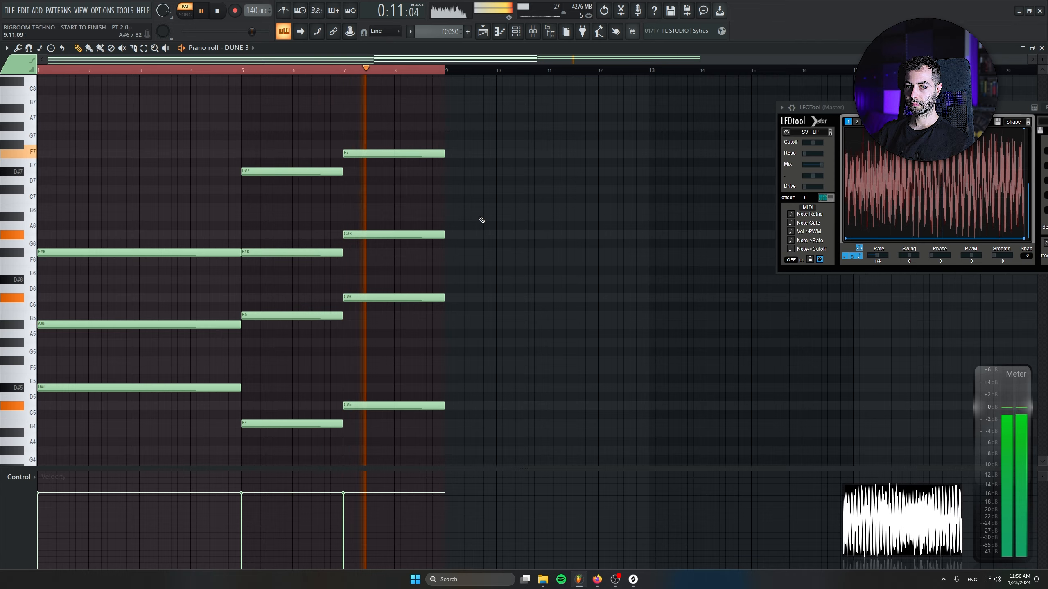
scroll(514, 250, down, 4)
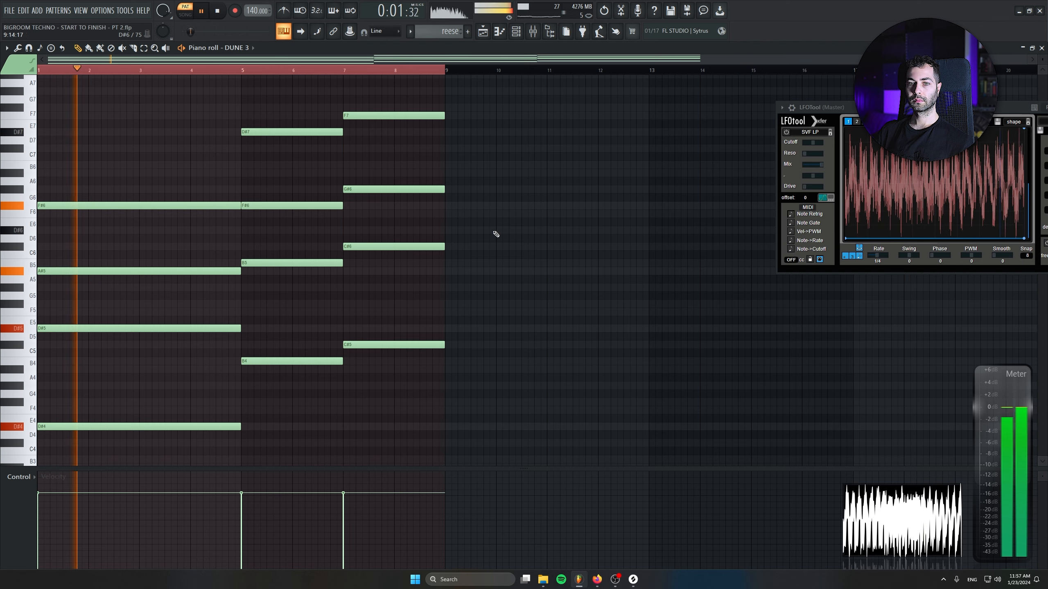
Lower the bar 7 chord's top note one octave to F6 and raise its C#6 note one octave to C#7
drag(303, 118, 281, 142)
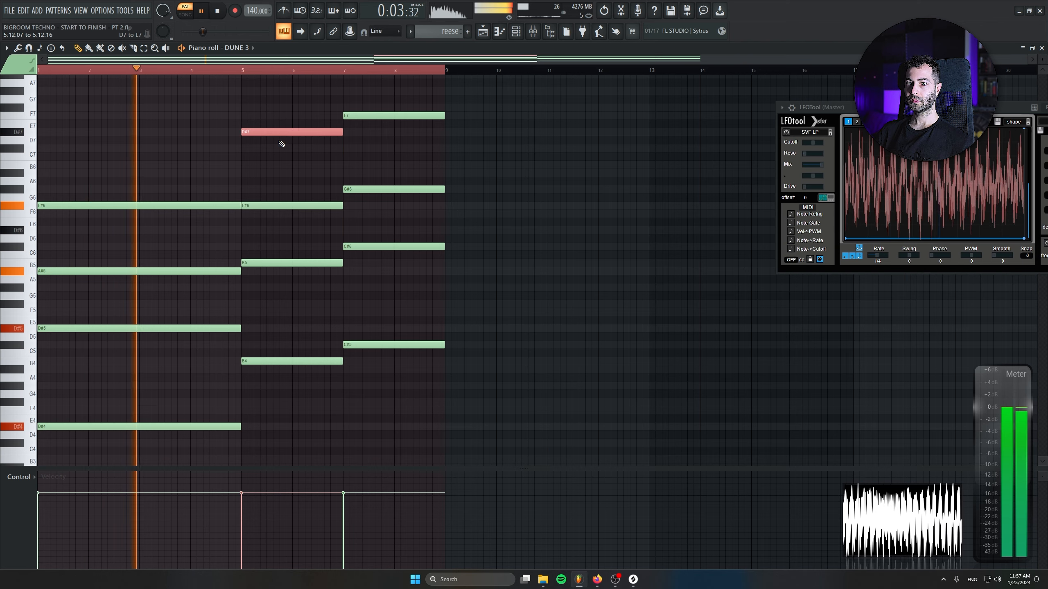
drag(367, 101, 397, 144)
key(ctrl+Down)
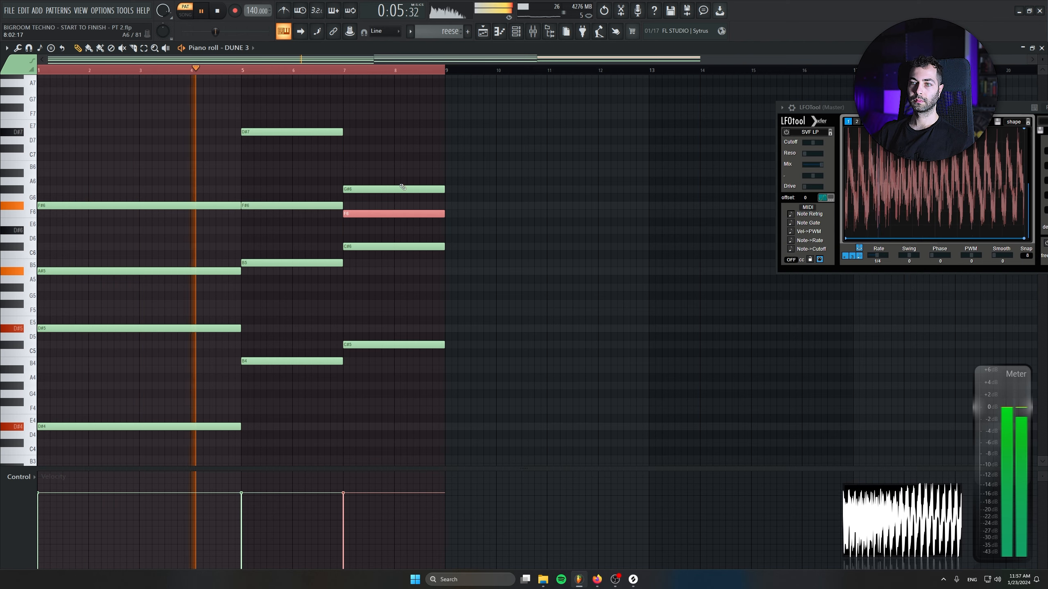
drag(388, 228, 392, 268)
key(ctrl+Up)
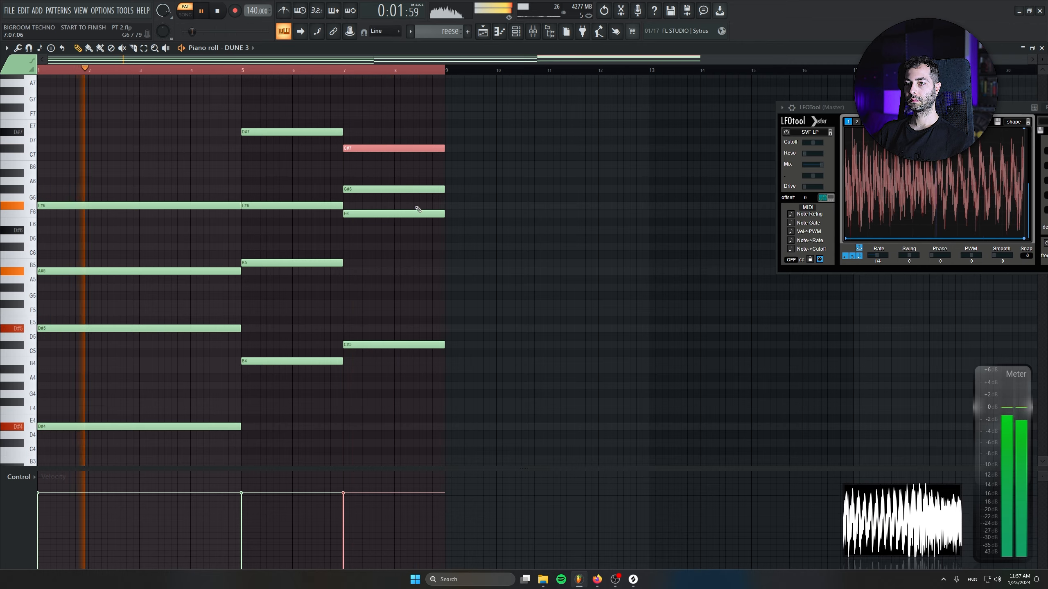
Cut the DUNE 3 chord notes out of the reese pattern and rename the DUNE 3 channel as PAD
key(F5)
key(F6)
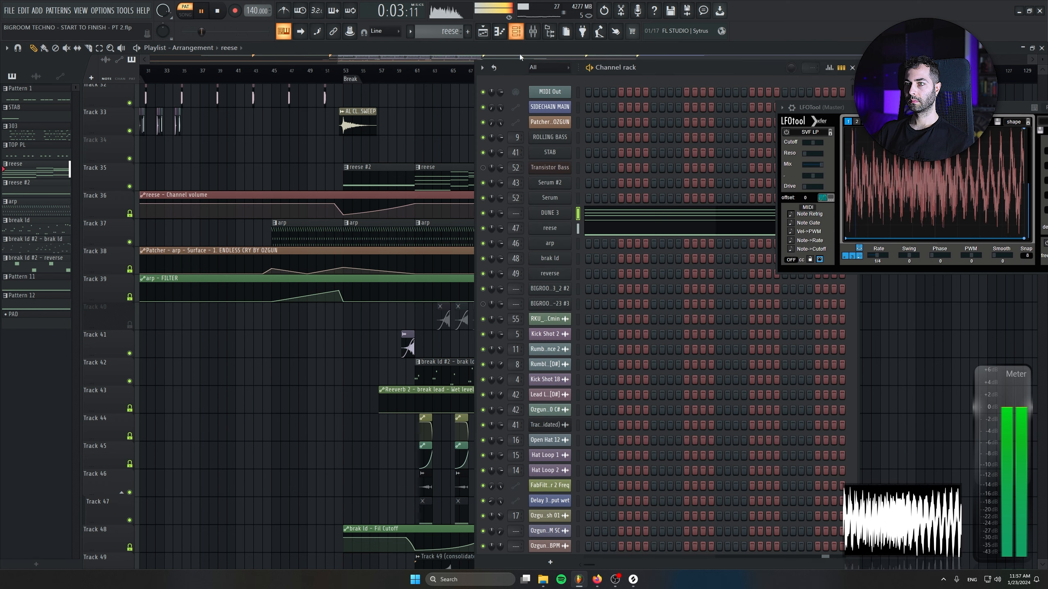
key(ctrl+x)
right_click(556, 220)
click(577, 230)
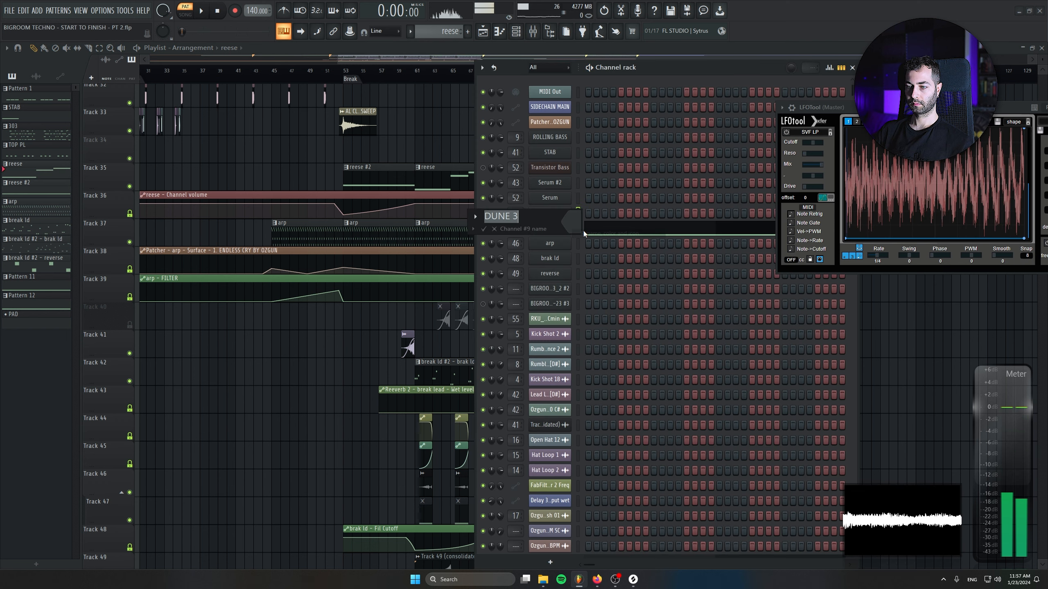
text(PAD)
key(Return)
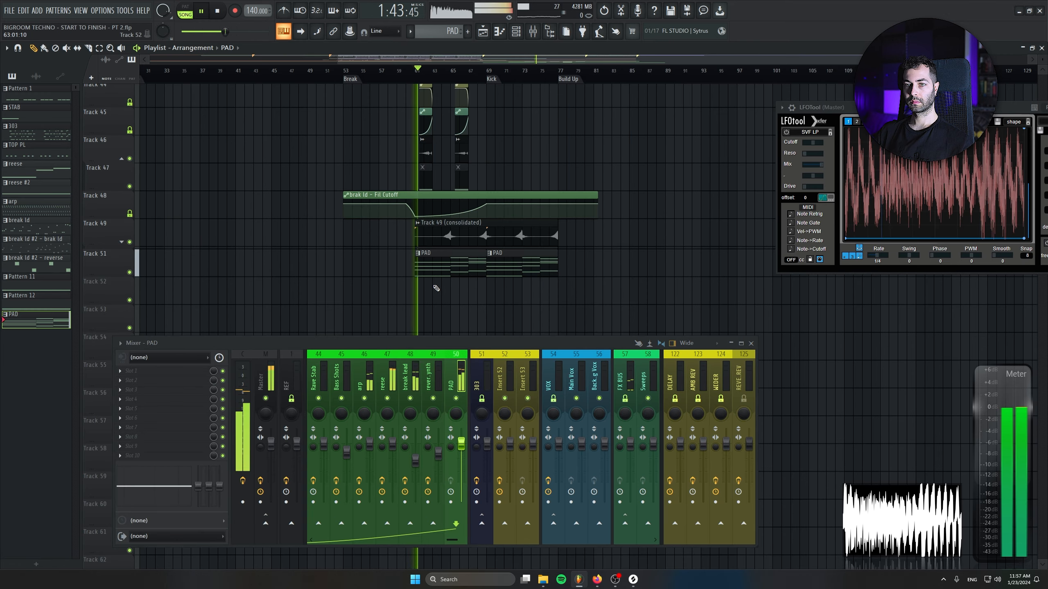
Lower the PAD synth's Filter 1 cutoff to 6% during pattern playback and stop playback
scroll(442, 287, up, 4)
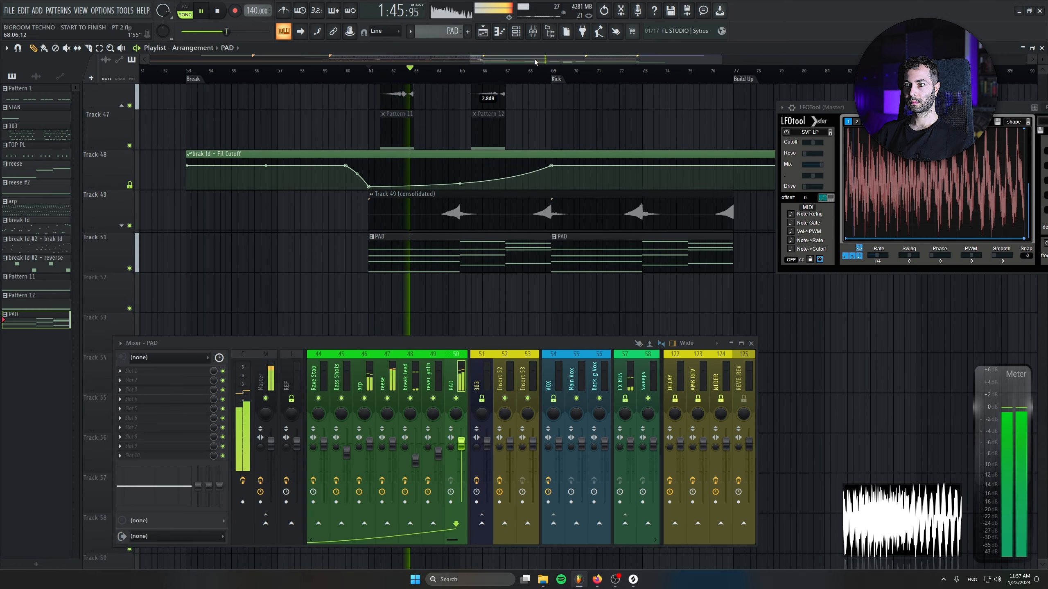
click(516, 31)
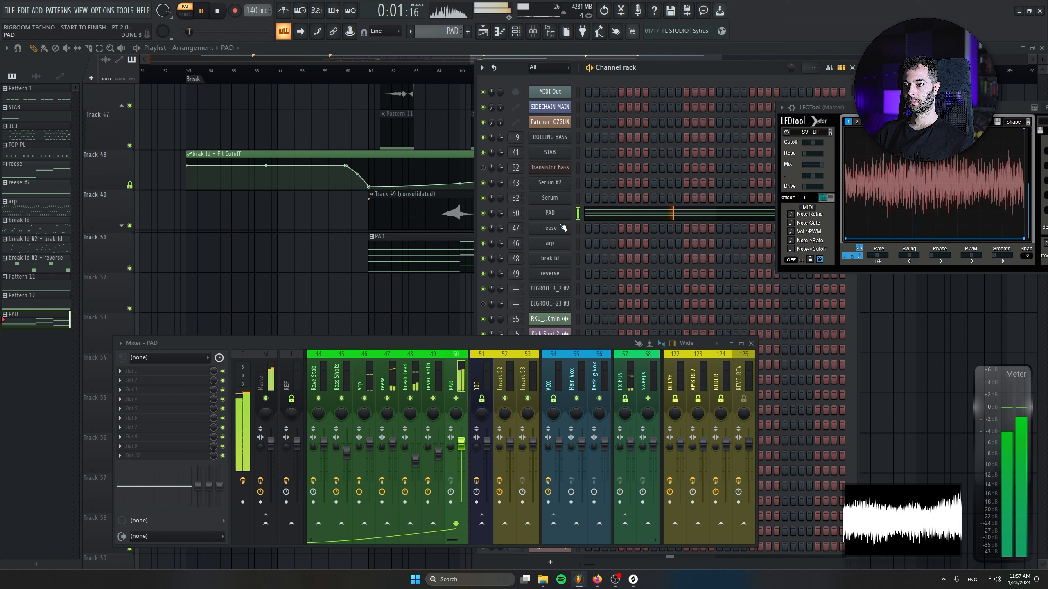
click(549, 213)
mouse_move(218, 429)
mouse_down()
mouse_move(216, 458)
mouse_move(211, 436)
mouse_move(223, 422)
mouse_move(218, 436)
mouse_up()
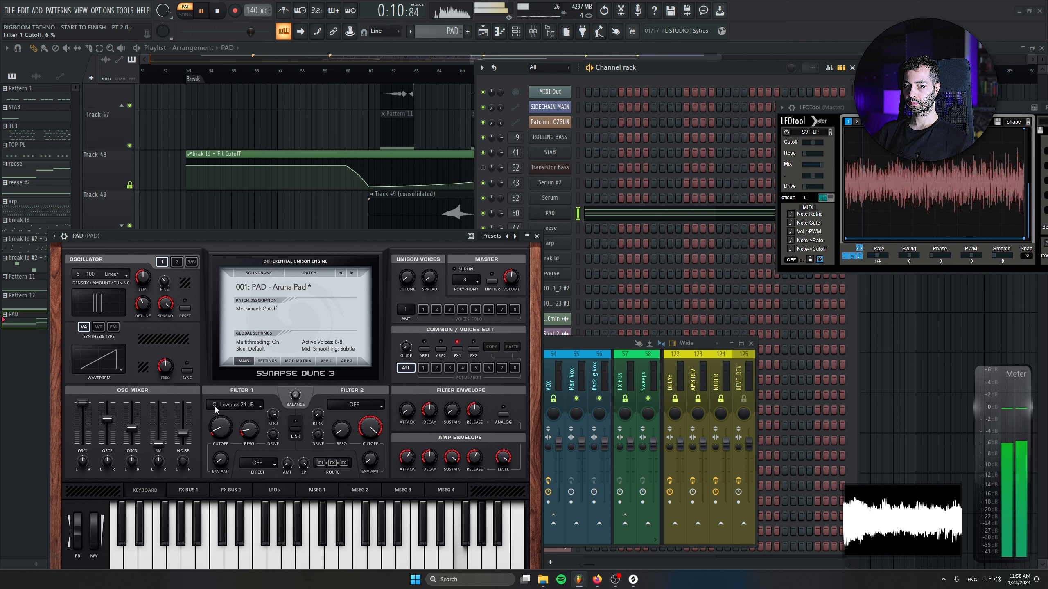
click(217, 13)
Create an automation clip for the PAD's Filter 1 cutoff and close the synth and mixer windows
click(125, 10)
mouse_move(173, 170)
click(264, 236)
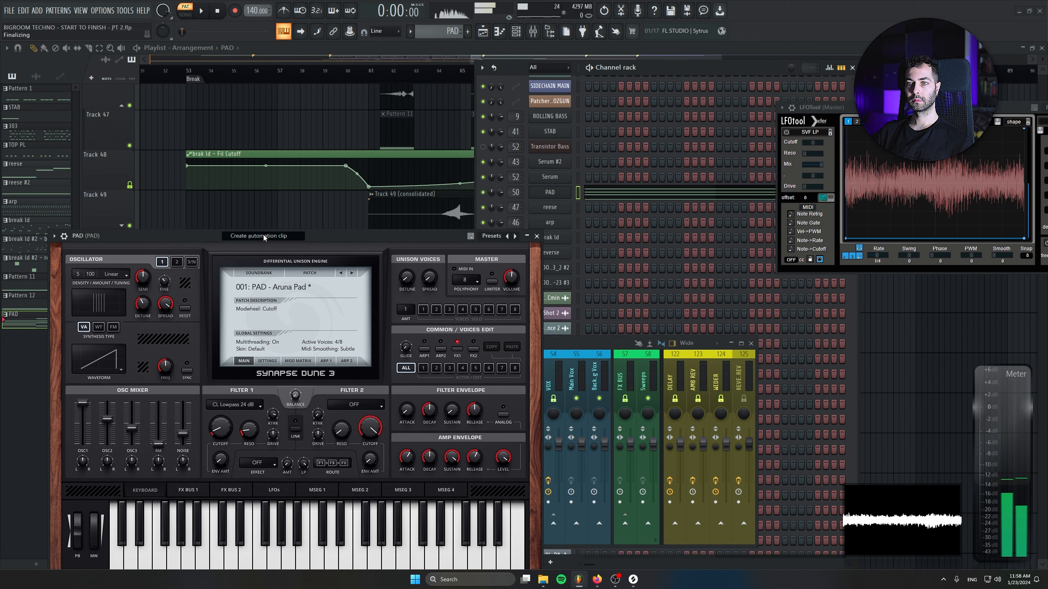
click(537, 237)
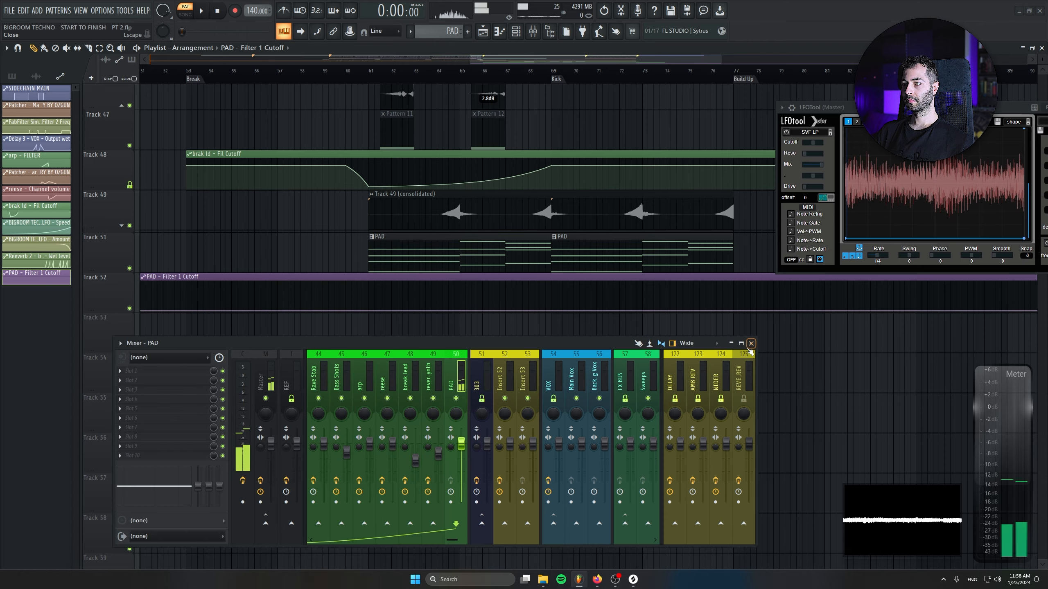
click(751, 343)
Move the PAD Filter 1 Cutoff automation clip on Track 52 to start at bar 57 and open its automation settings
scroll(338, 284, down, 3)
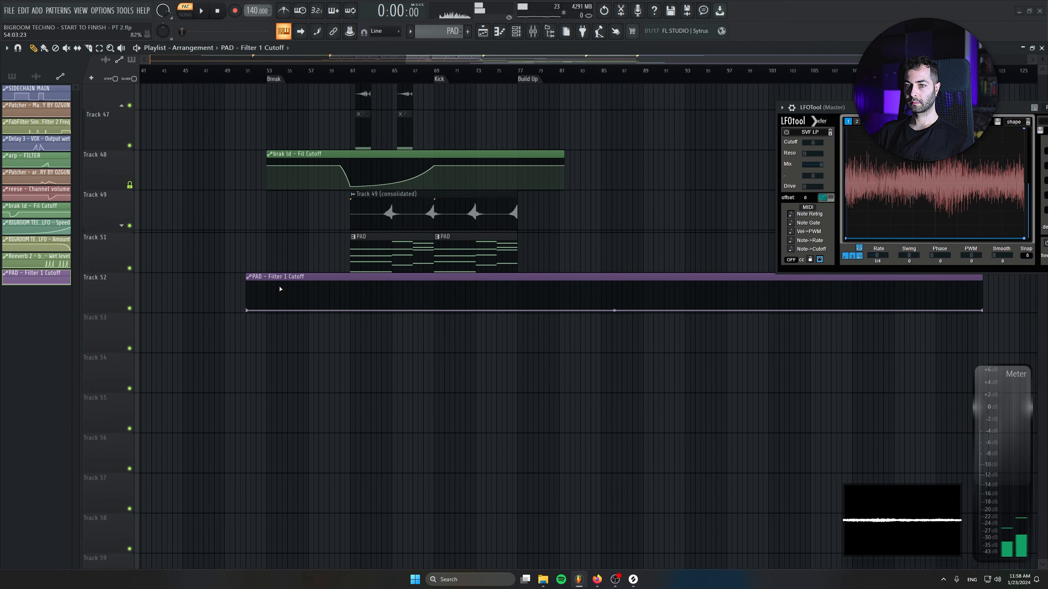
right_click(247, 311)
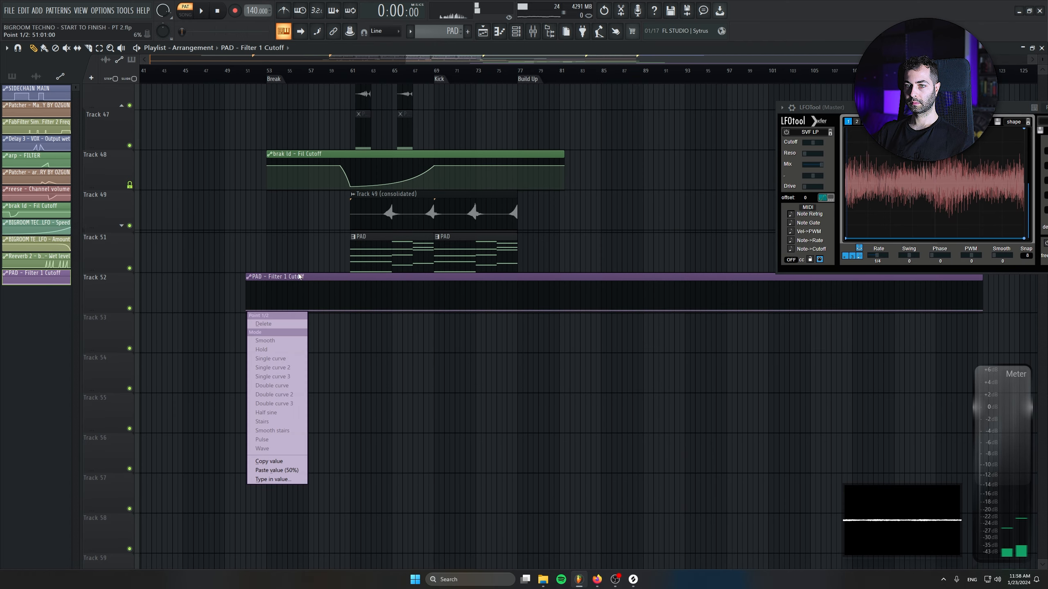
drag(300, 277, 80, 277)
drag(358, 276, 124, 275)
scroll(462, 328, up, 3)
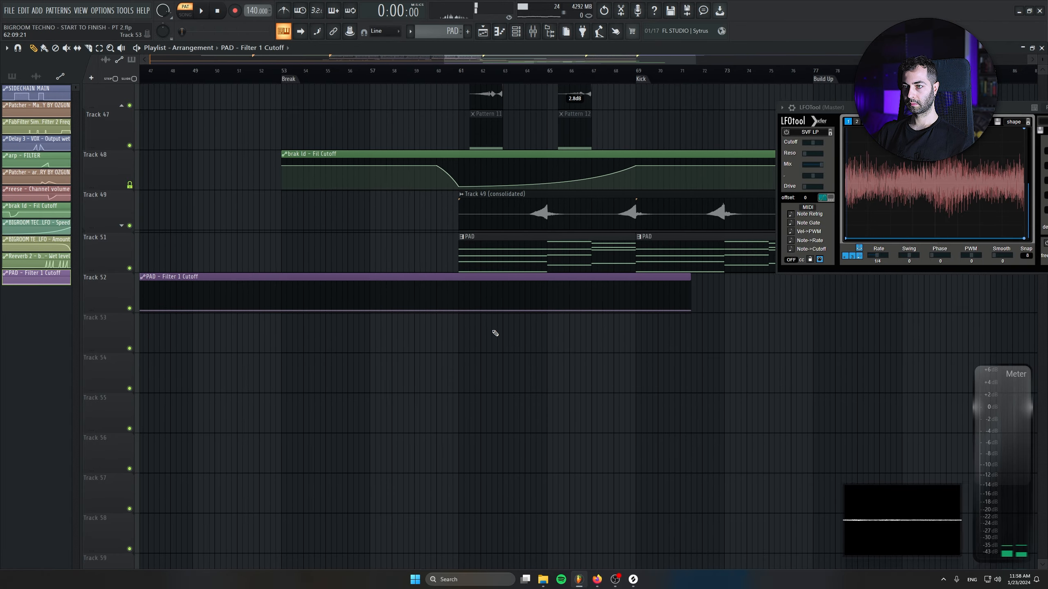
scroll(495, 333, down, 3)
drag(416, 289, 755, 273)
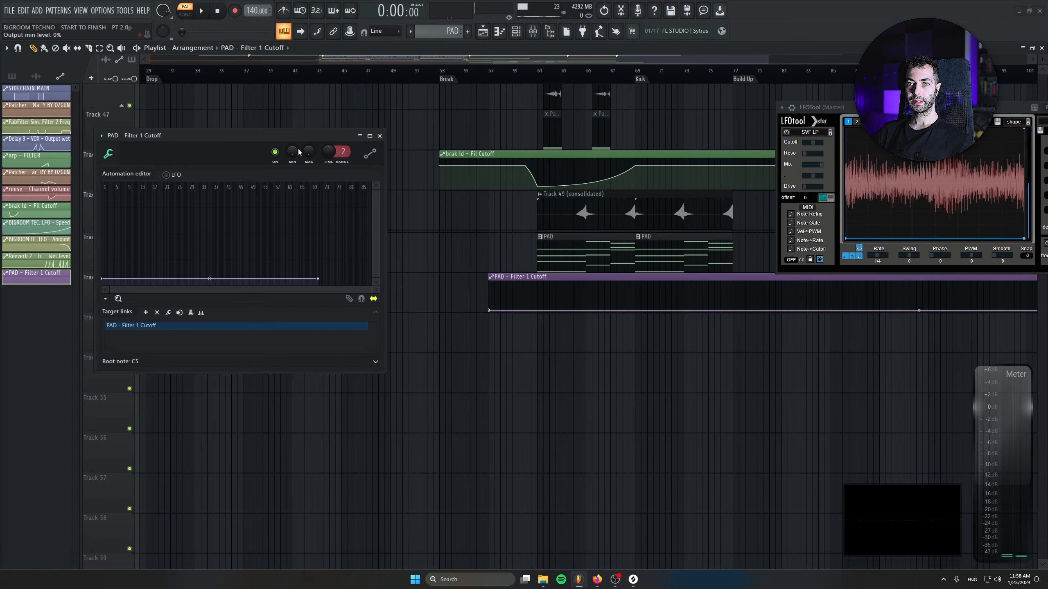
Adjust the minimum output level of the PAD Filter 1 Cutoff automation clip and close its editor
right_click(300, 151)
click(342, 281)
click(367, 135)
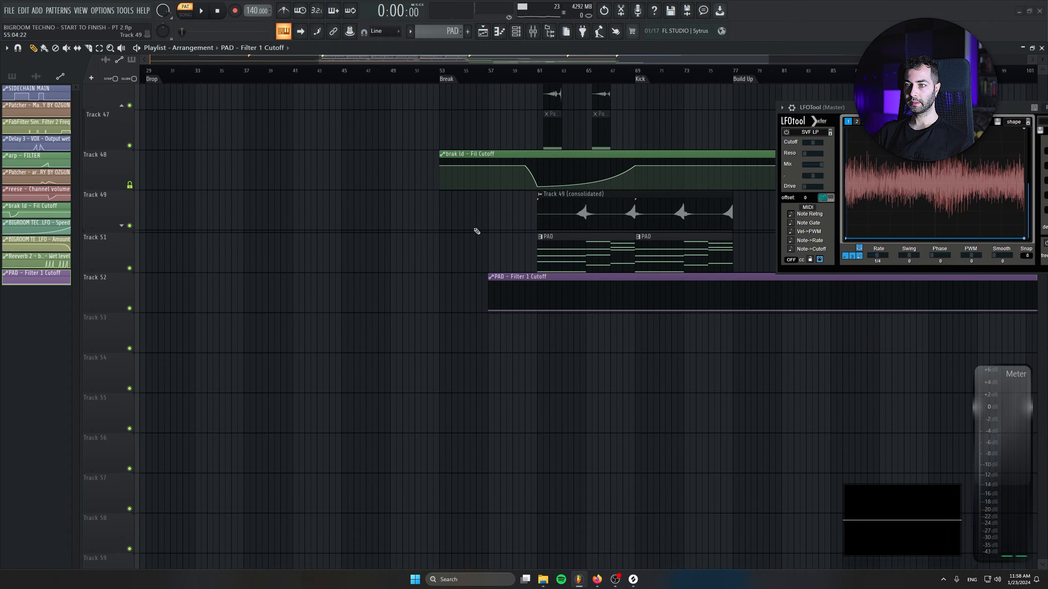
scroll(554, 374, down, 3)
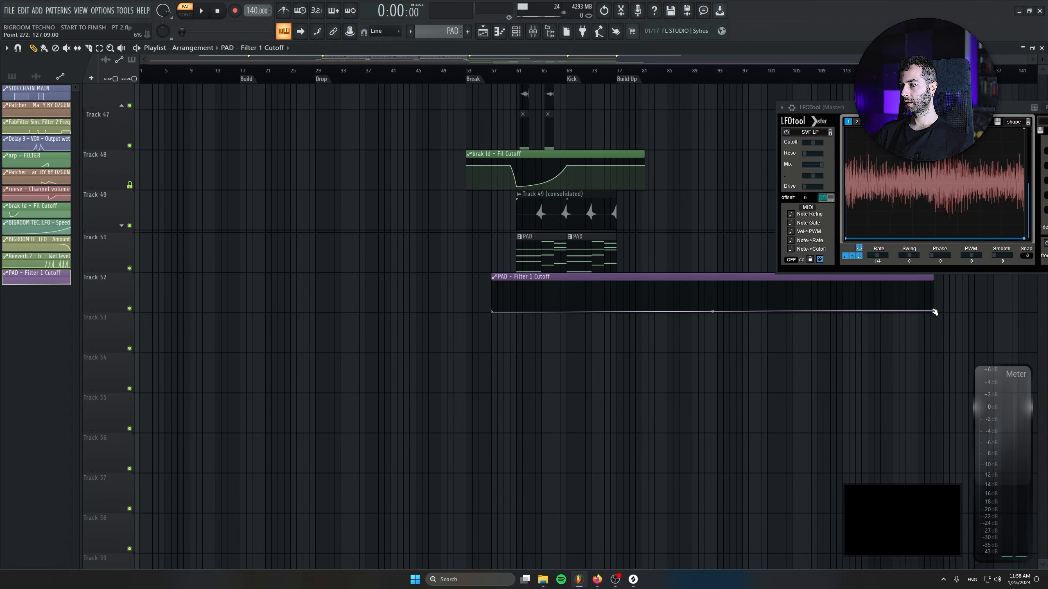
Start playback shortly before the PAD clips and raise the PAD Filter 1 Cutoff automation from bar 61 to about 31% at bar 69
scroll(849, 349, up, 4)
drag(535, 348, 923, 377)
click(374, 71)
key(space)
scroll(438, 401, up, 4)
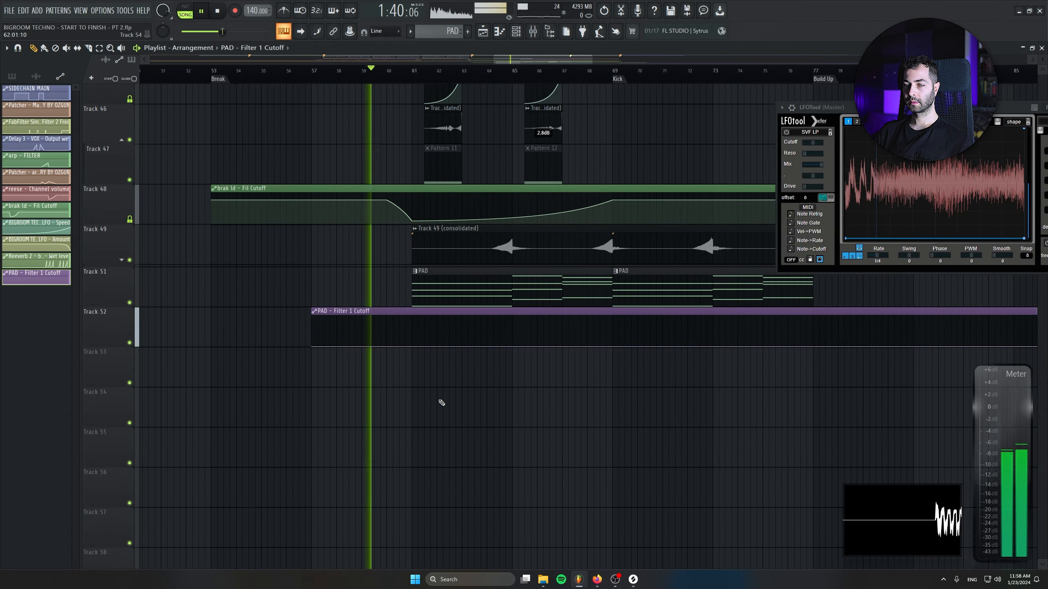
scroll(409, 425, down, 3)
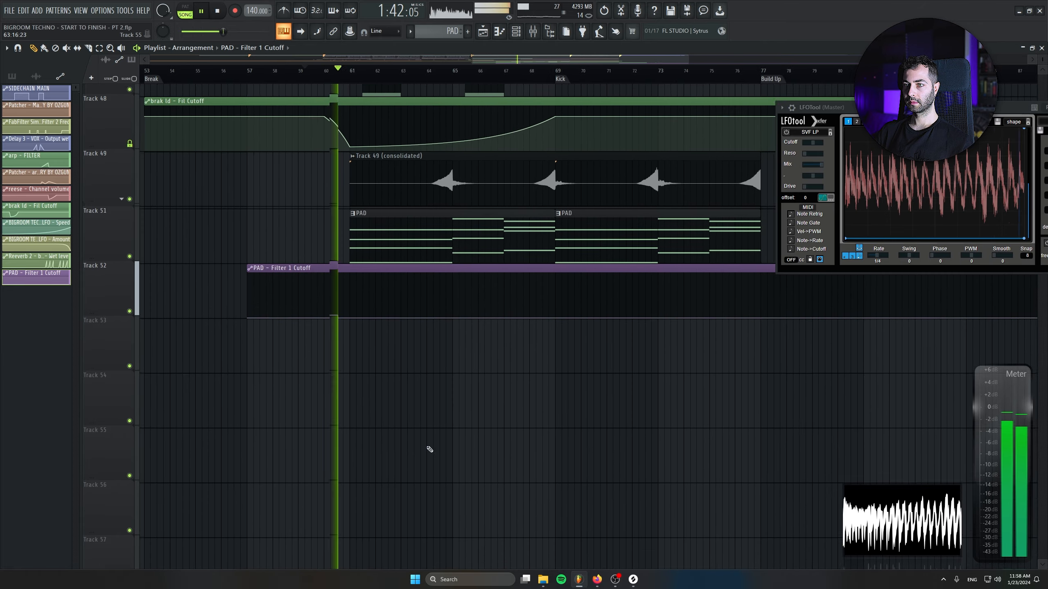
drag(535, 338, 540, 324)
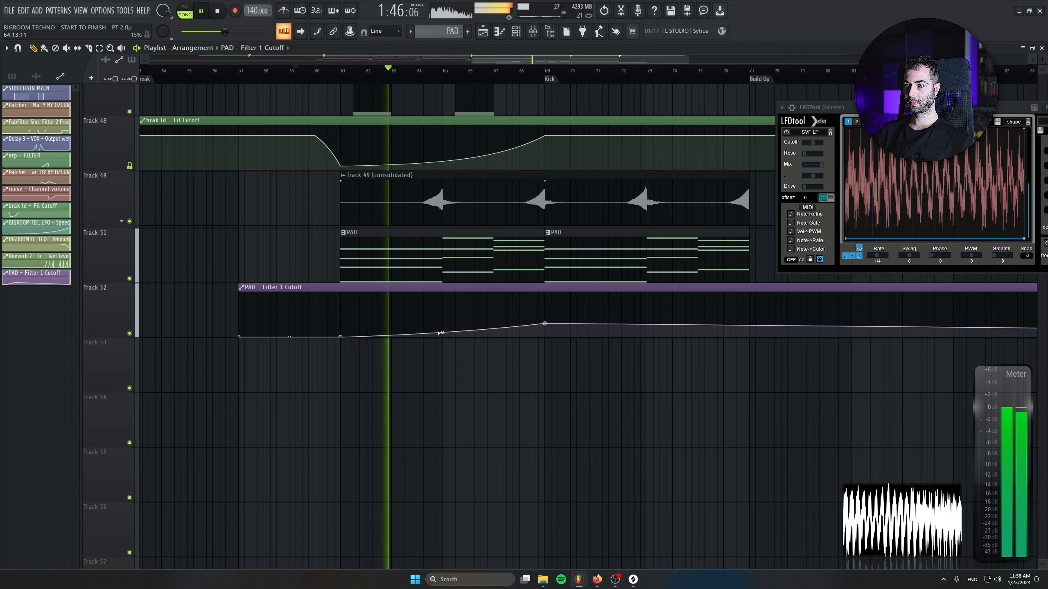
drag(509, 357, 472, 375)
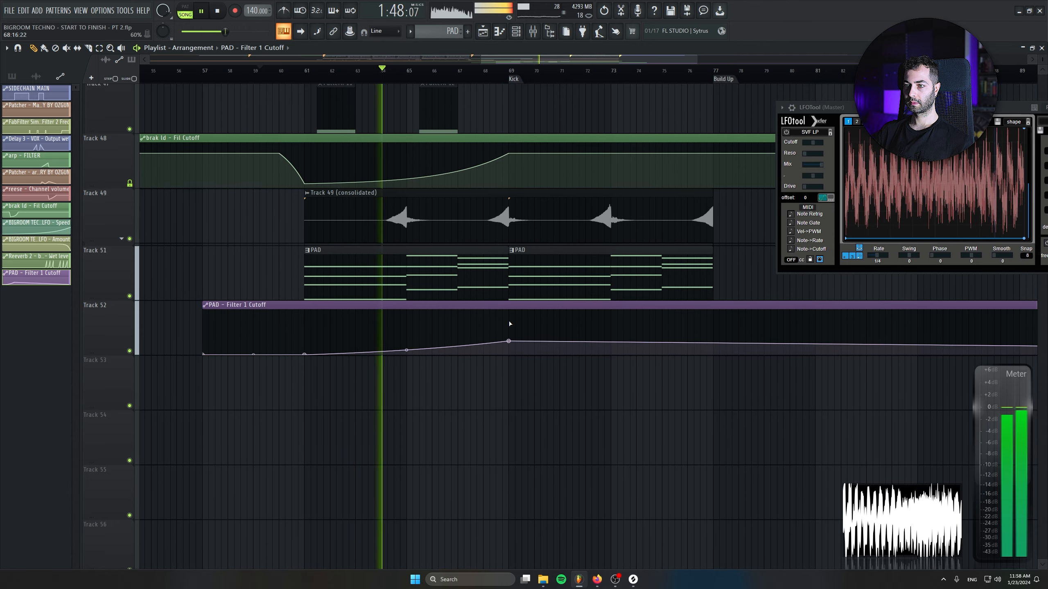
With the mixer open below the arrangement, lower the PAD cutoff point at bar 69 slightly and add a level point at bar 77
click(539, 37)
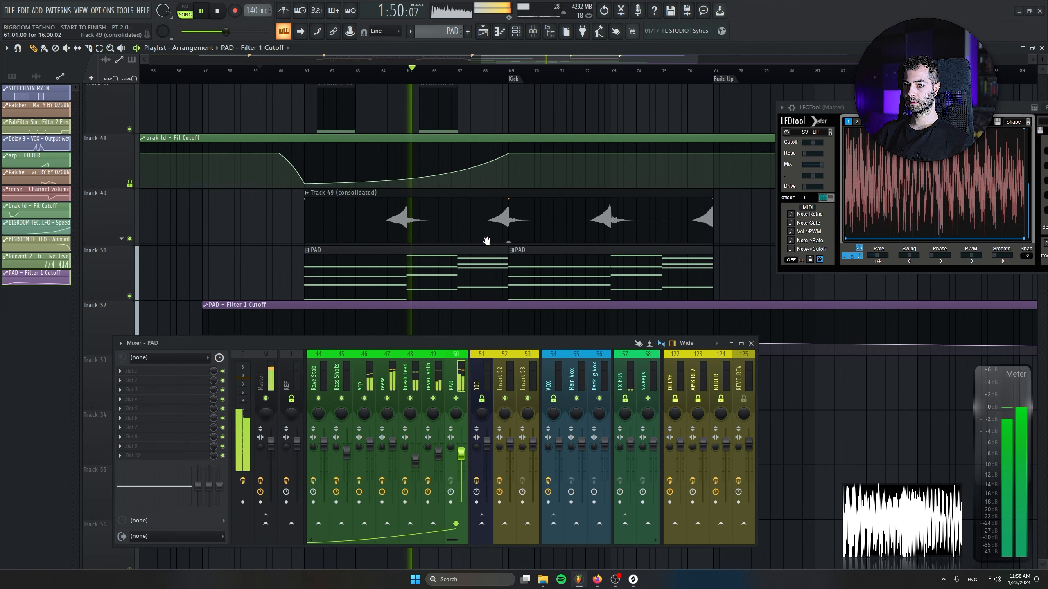
drag(494, 344, 490, 458)
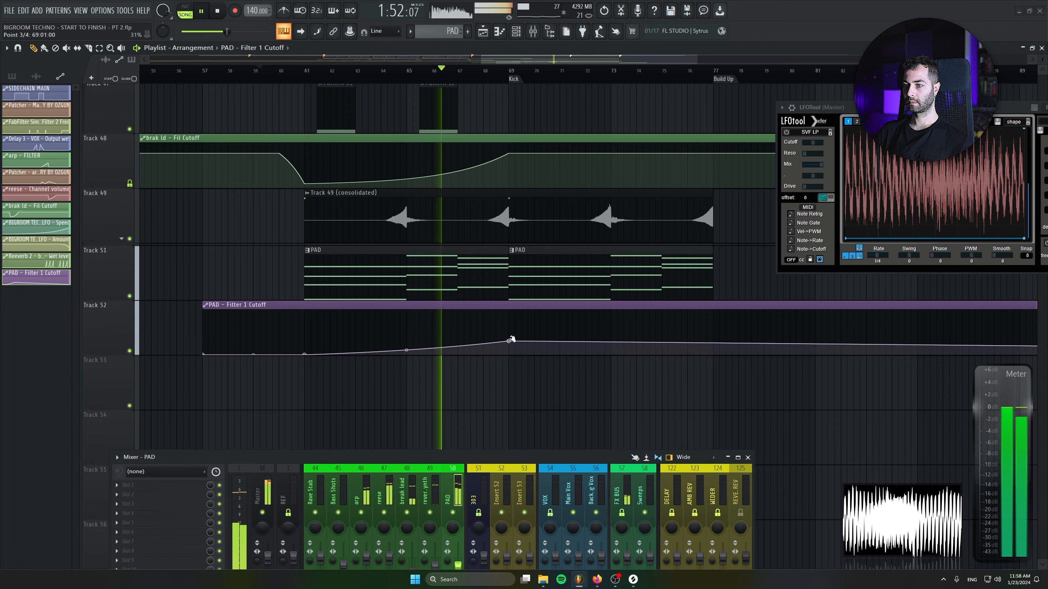
drag(509, 341, 510, 347)
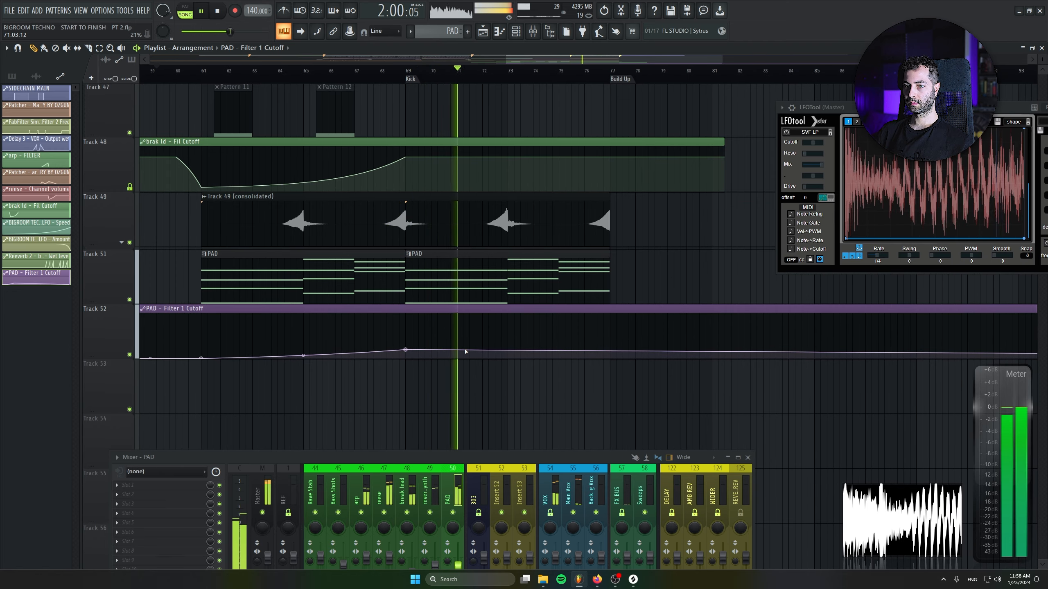
right_click(611, 351)
drag(611, 351, 612, 349)
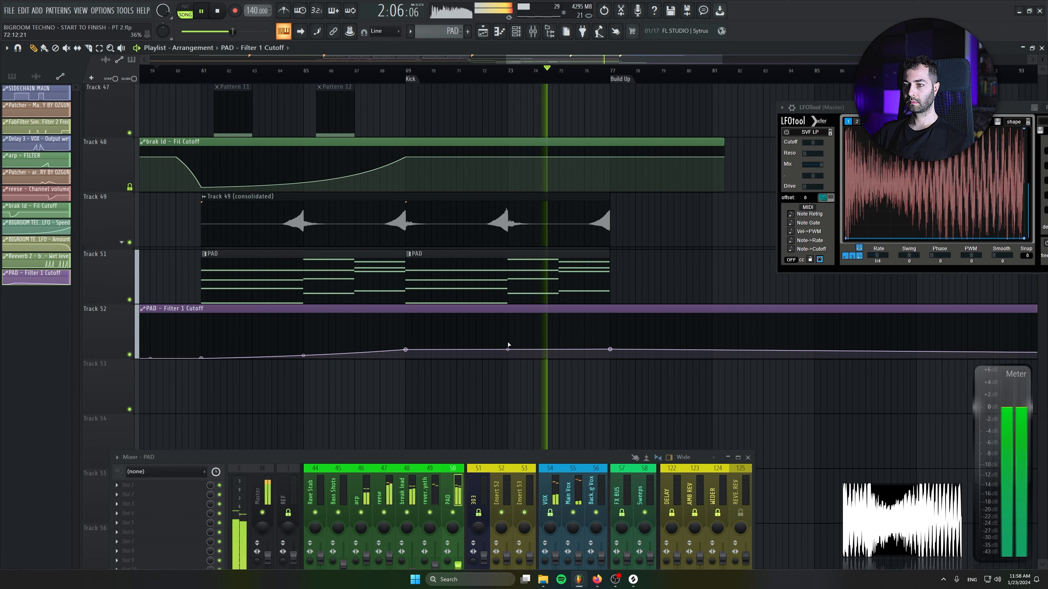
Extend the PAD with four-bar clips at bars 77 and 81, and ramp its cutoff automation down to the minimum at bar 85
mouse_move(458, 286)
mouse_down()
mouse_move(689, 281)
mouse_move(664, 279)
mouse_up()
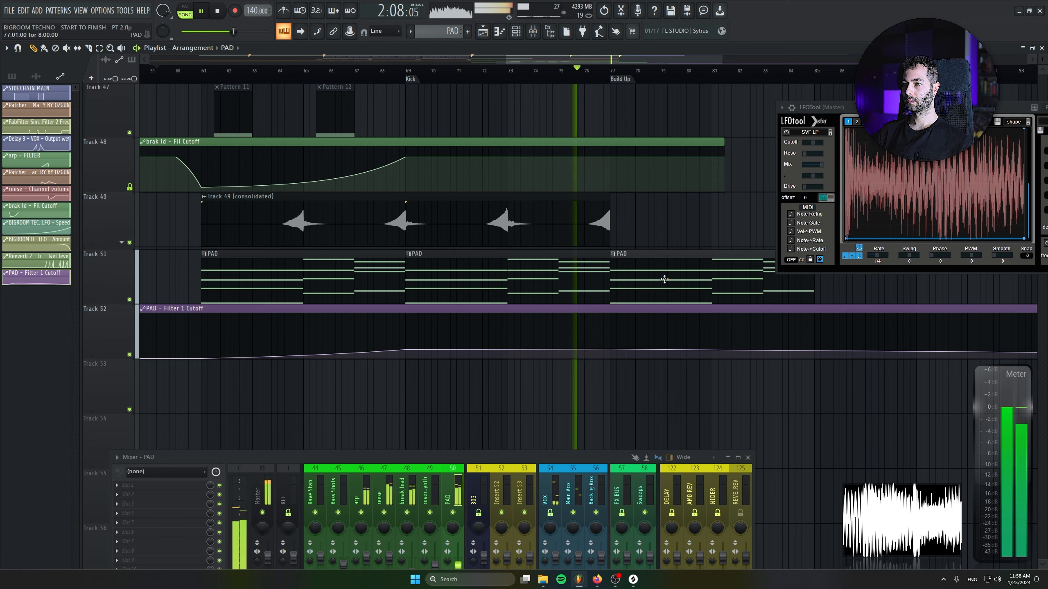
drag(536, 289, 370, 298)
drag(647, 286, 547, 283)
right_click(648, 361)
drag(649, 362, 648, 381)
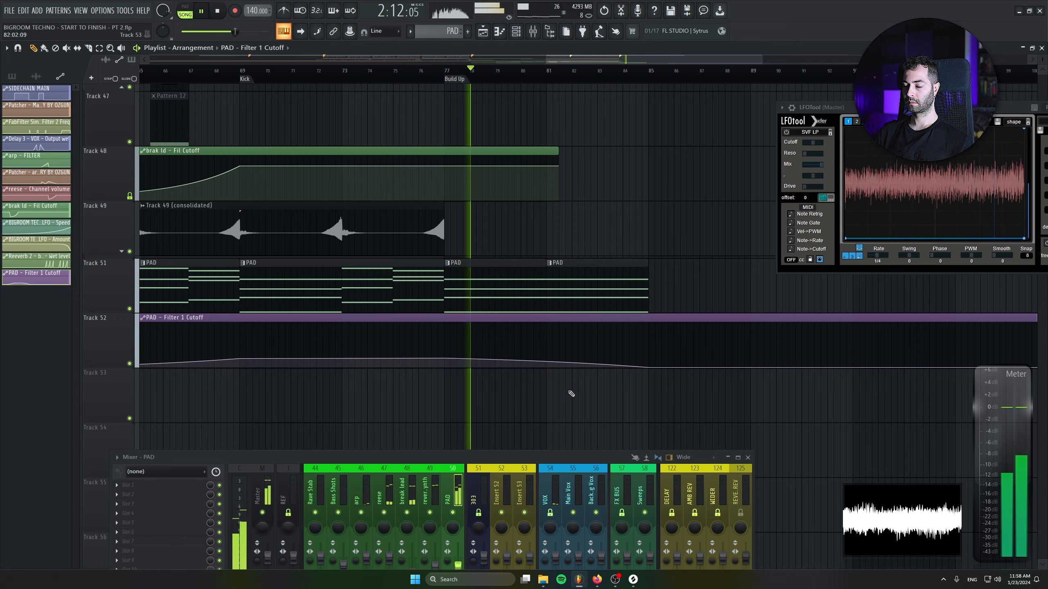
Play the arrangement from just before the Break marker and review how the pad sits with the other break tracks
scroll(551, 322, down, 3)
scroll(540, 355, down, 2)
scroll(553, 373, down, 1)
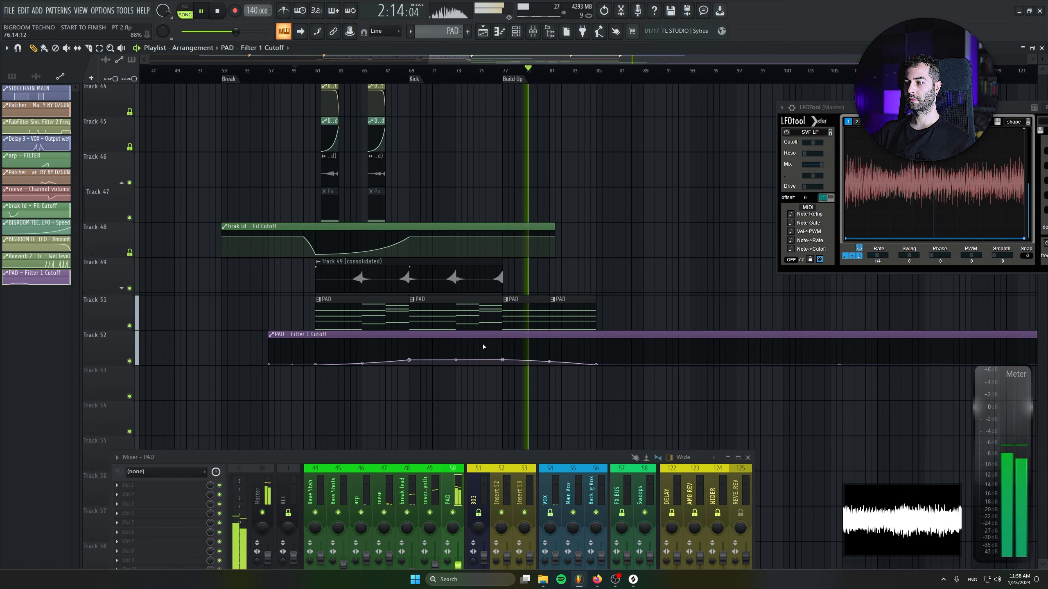
scroll(403, 381, down, 3)
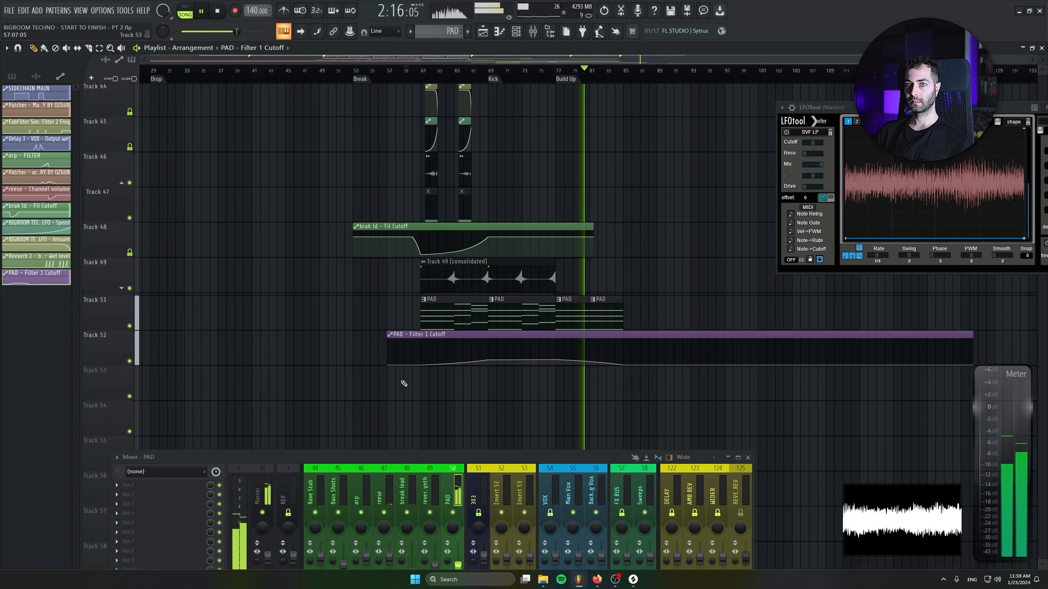
scroll(439, 376, down, 2)
scroll(438, 377, down, 2)
drag(460, 294, 386, 326)
click(386, 70)
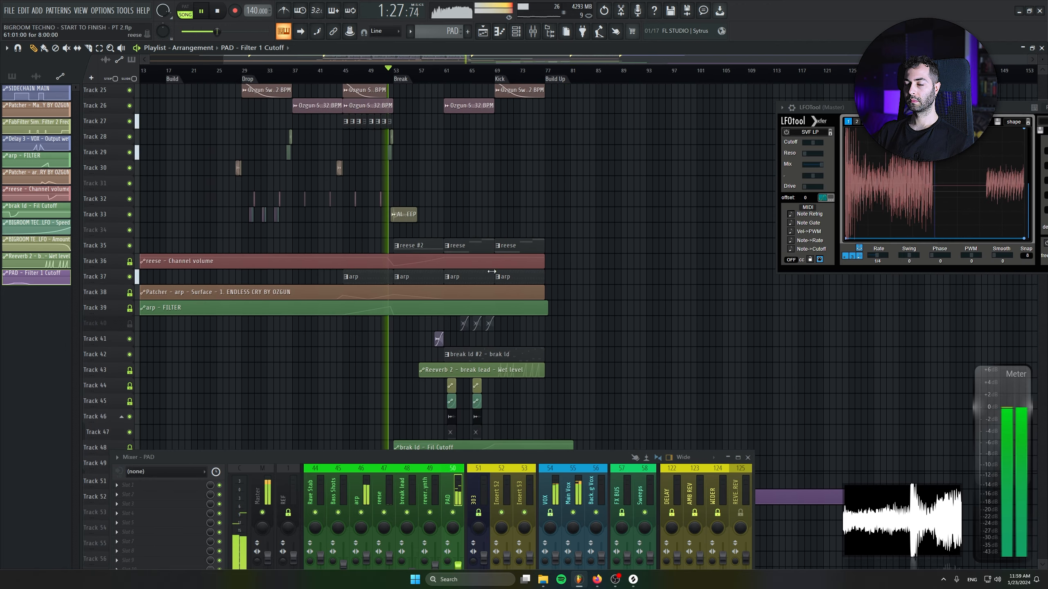
drag(486, 272, 475, 231)
scroll(454, 402, up, 3)
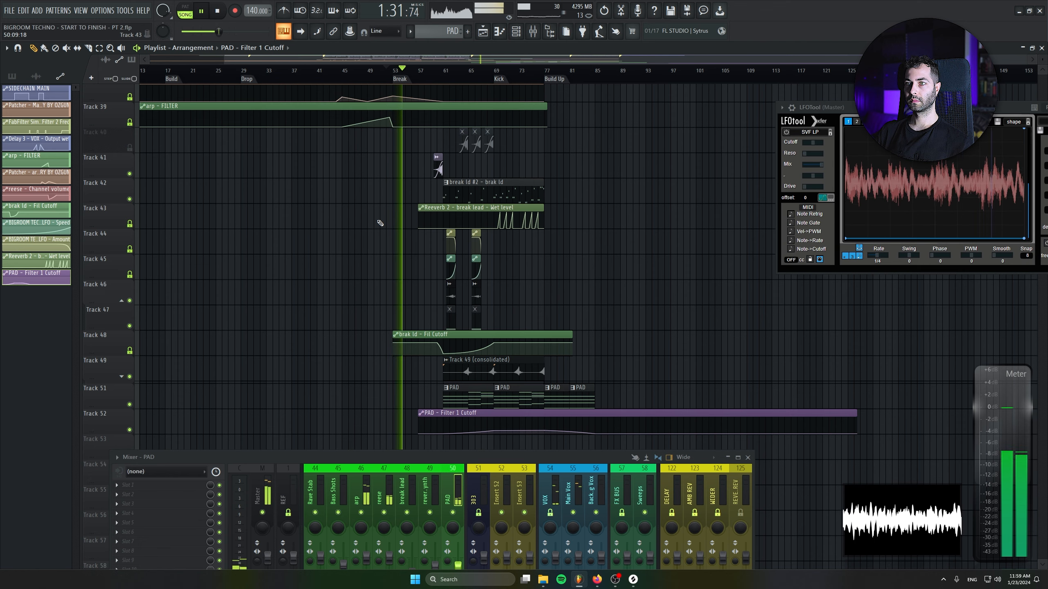
scroll(380, 223, up, 5)
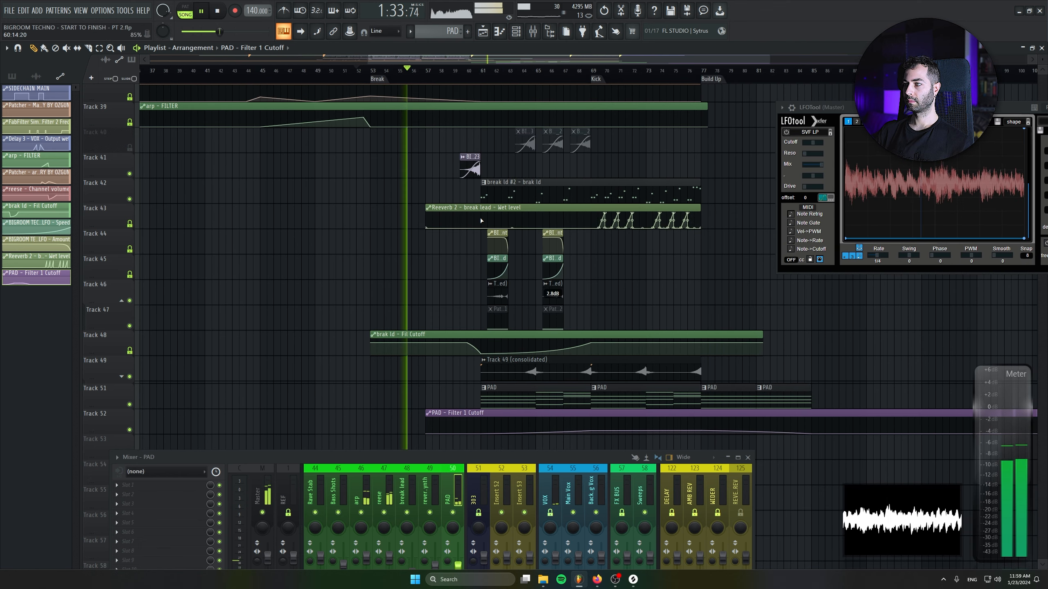
scroll(521, 321, down, 1)
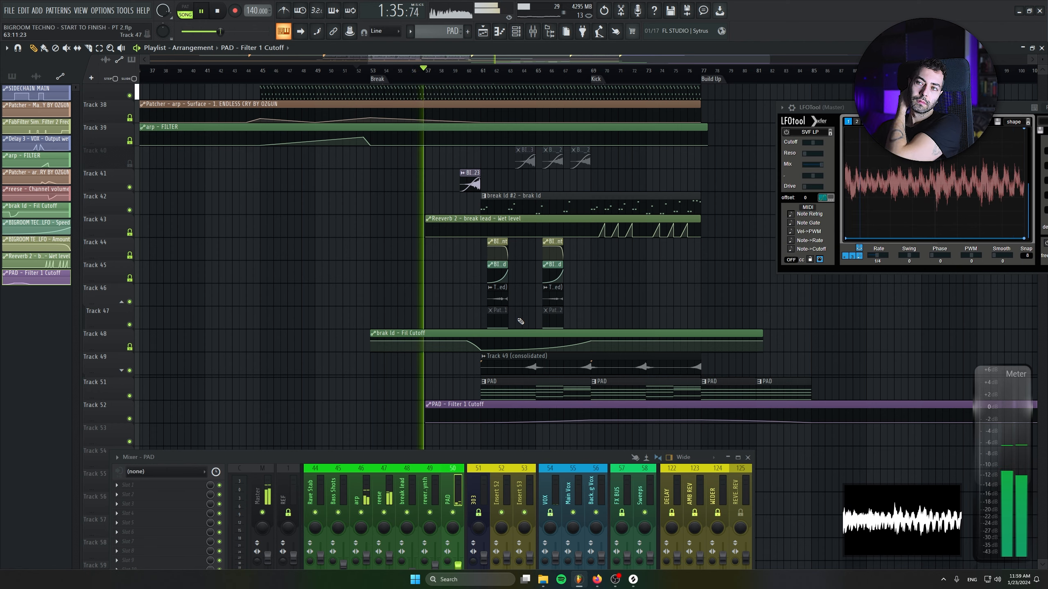
drag(485, 158, 438, 233)
scroll(439, 246, down, 2)
scroll(411, 280, up, 1)
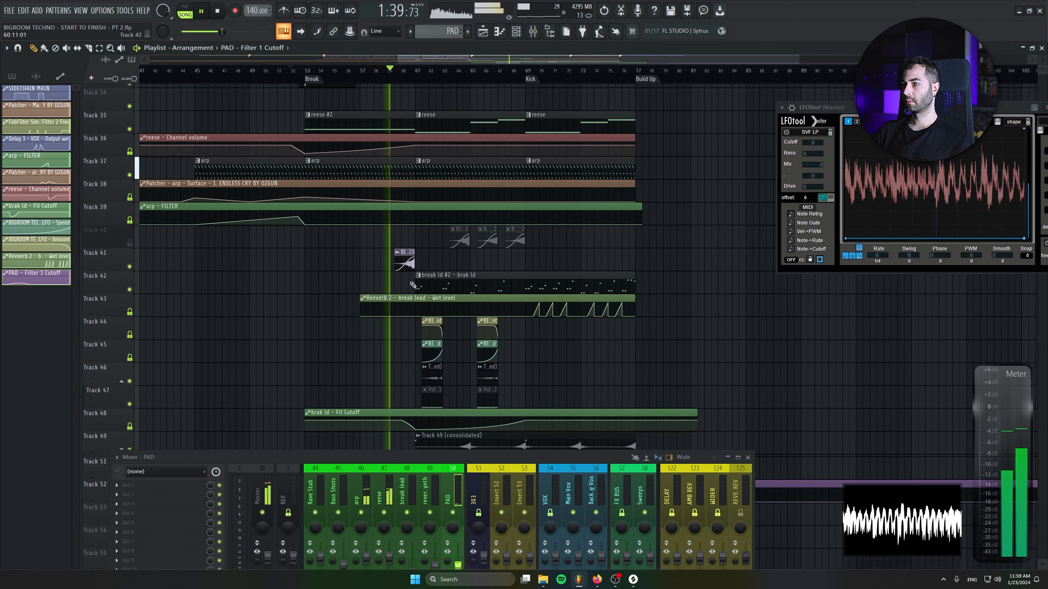
scroll(415, 280, down, 3)
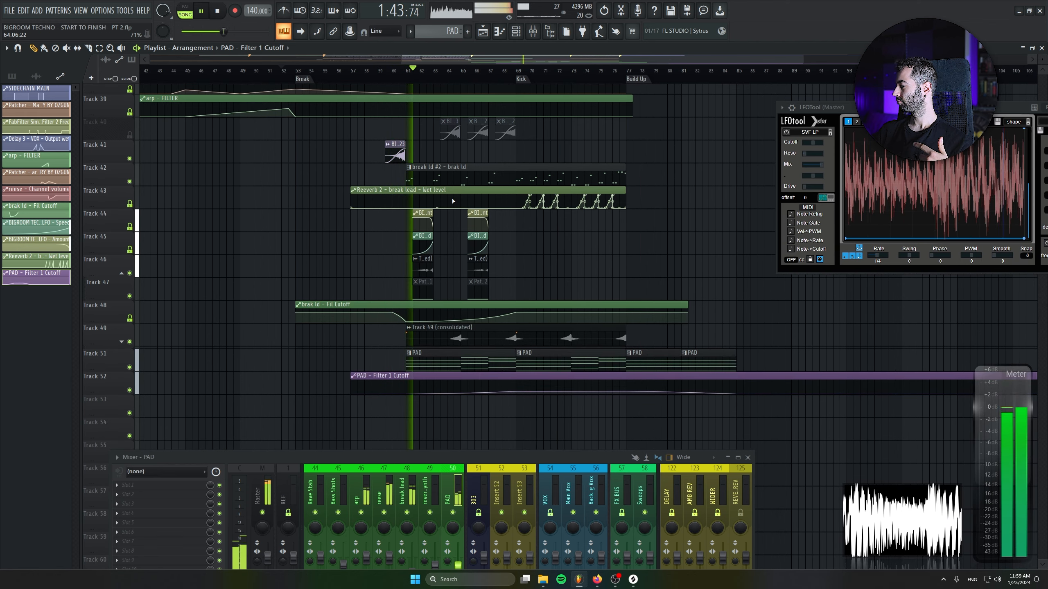
scroll(480, 305, down, 1)
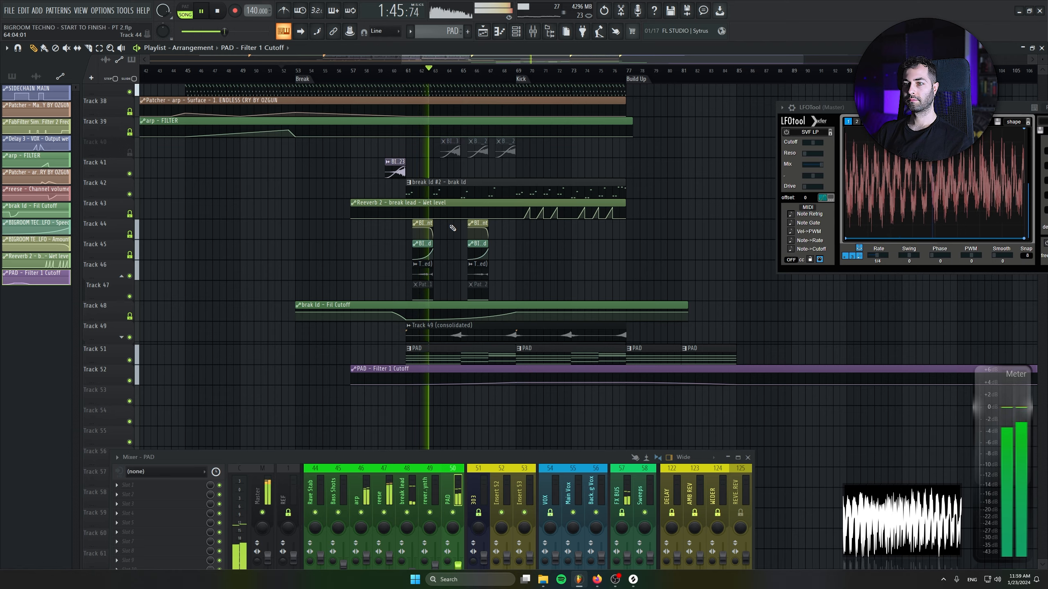
scroll(453, 228, up, 3)
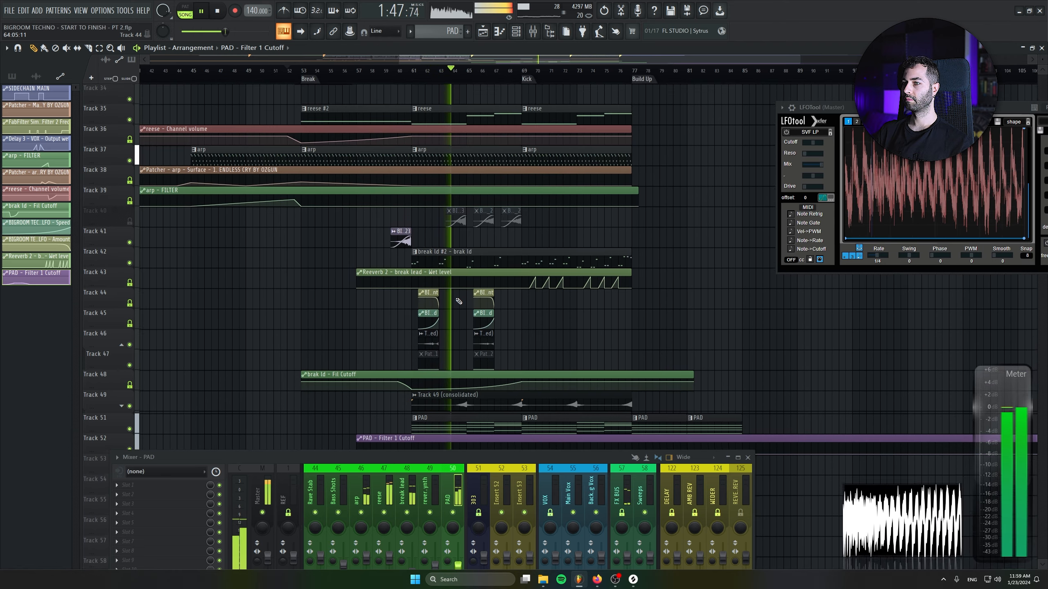
scroll(455, 341, up, 4)
drag(479, 375, 446, 214)
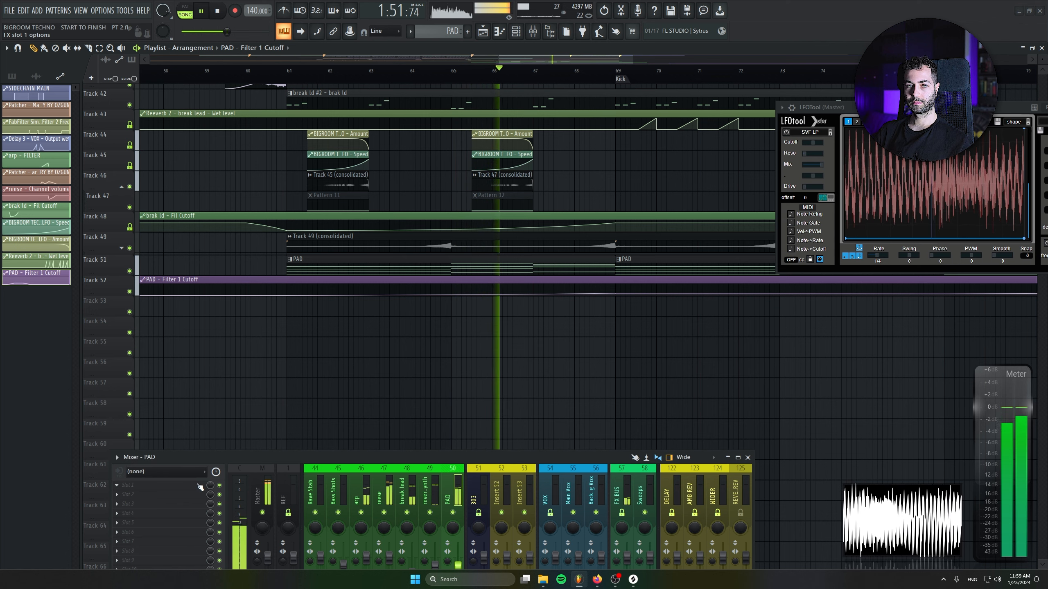
Load FabFilter Simplon on the PAD mixer track and create an automation clip for its Filter 1 frequency
click(218, 503)
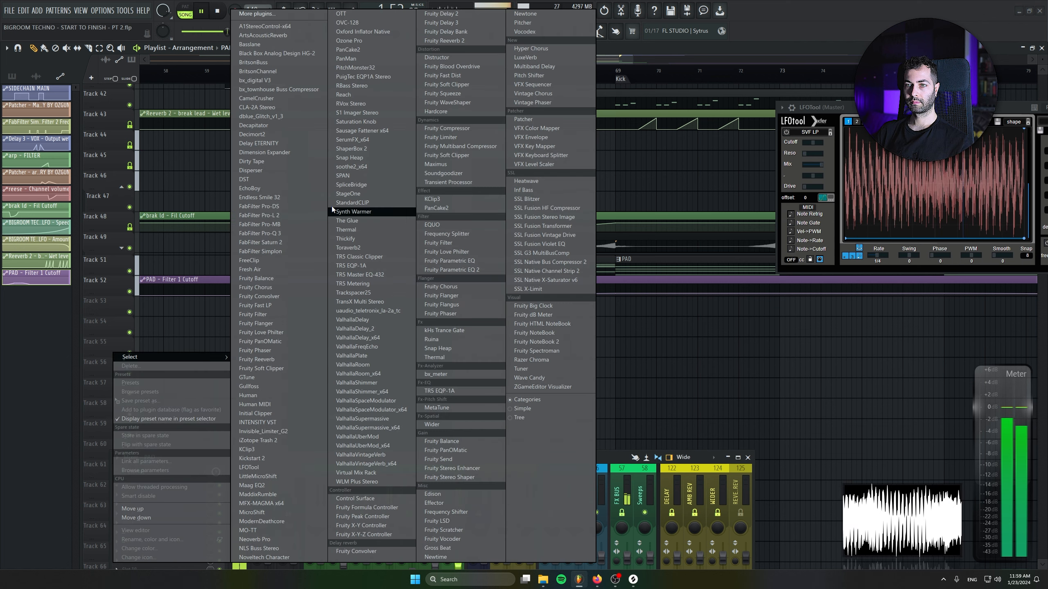
click(290, 250)
right_click(242, 164)
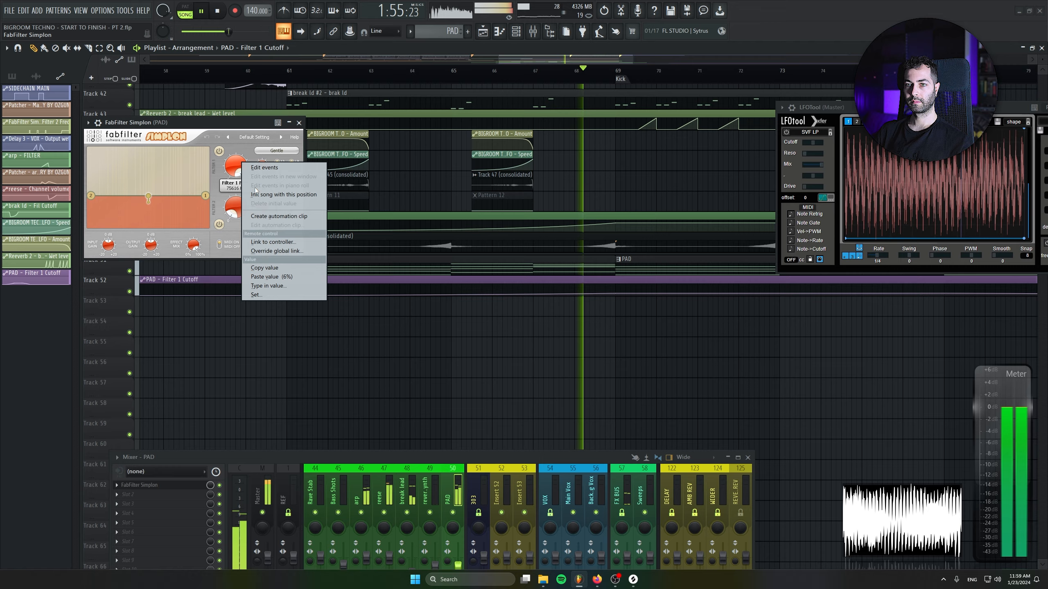
click(264, 216)
scroll(339, 346, down, 3)
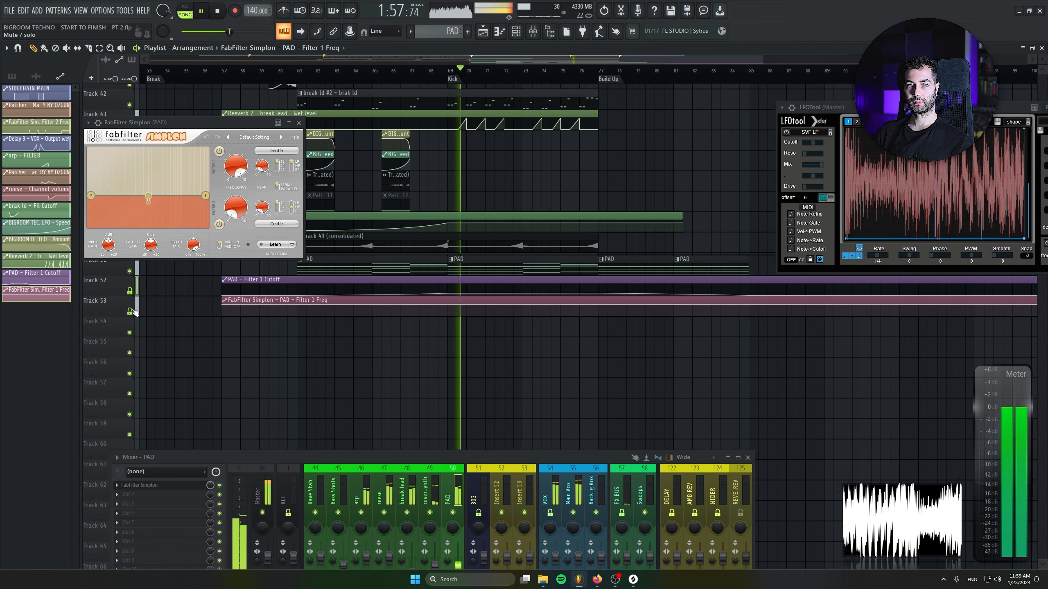
click(300, 122)
Add points at bars 60 and 61 to the Simplon Filter 1 Freq automation, dipping at bar 61, and play from just before it
scroll(383, 318, up, 4)
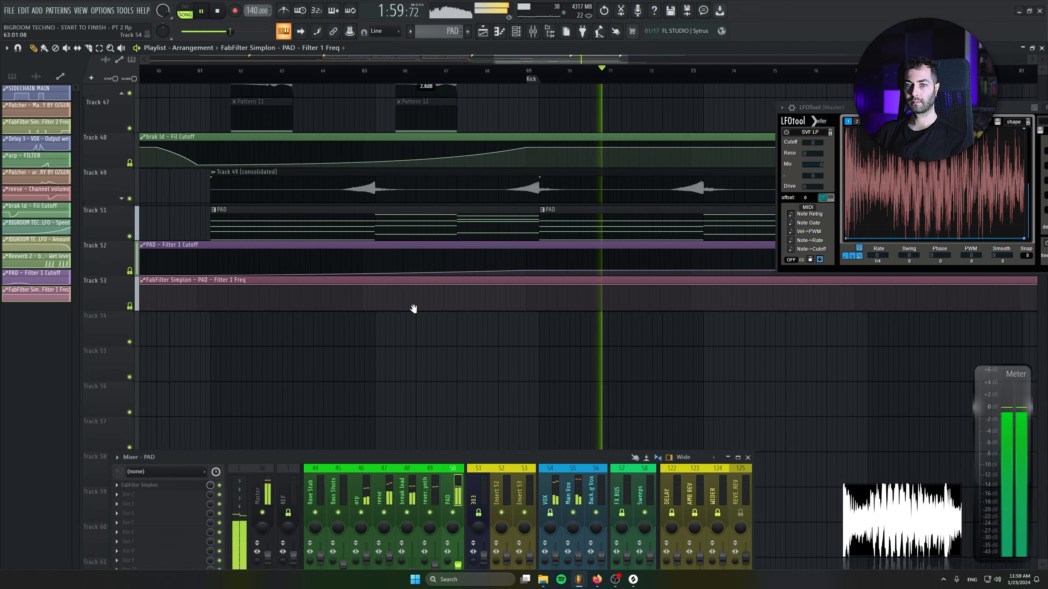
scroll(355, 301, left, 3)
right_click(296, 281)
right_click(335, 292)
click(310, 70)
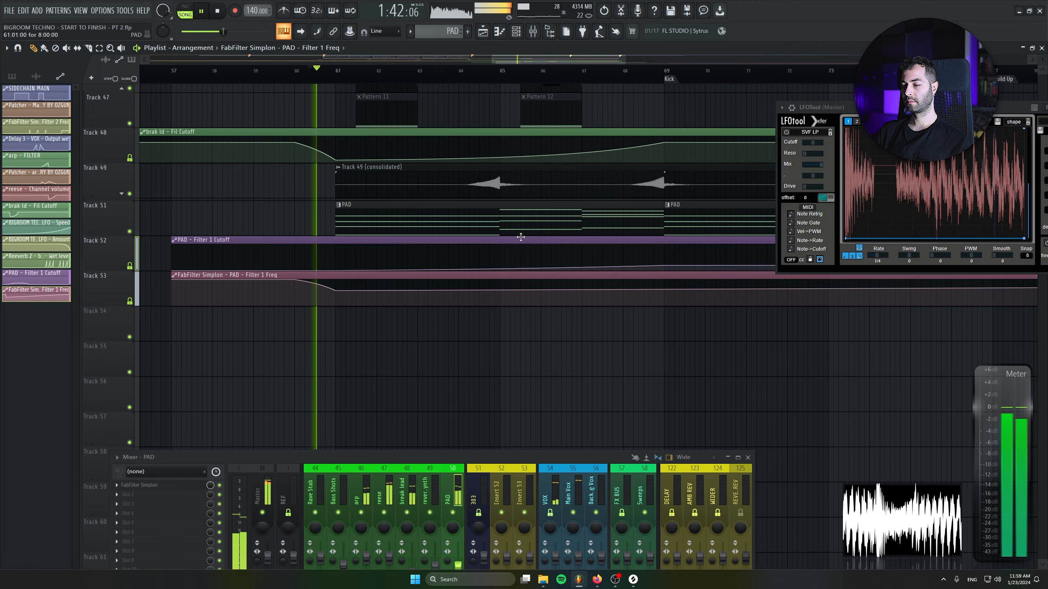
Refine the depth of the Simplon frequency dip at bar 61 and curve the automation back up to full at bar 69
scroll(424, 338, down, 2)
scroll(429, 341, up, 4)
scroll(421, 292, down, 6)
scroll(444, 314, up, 1)
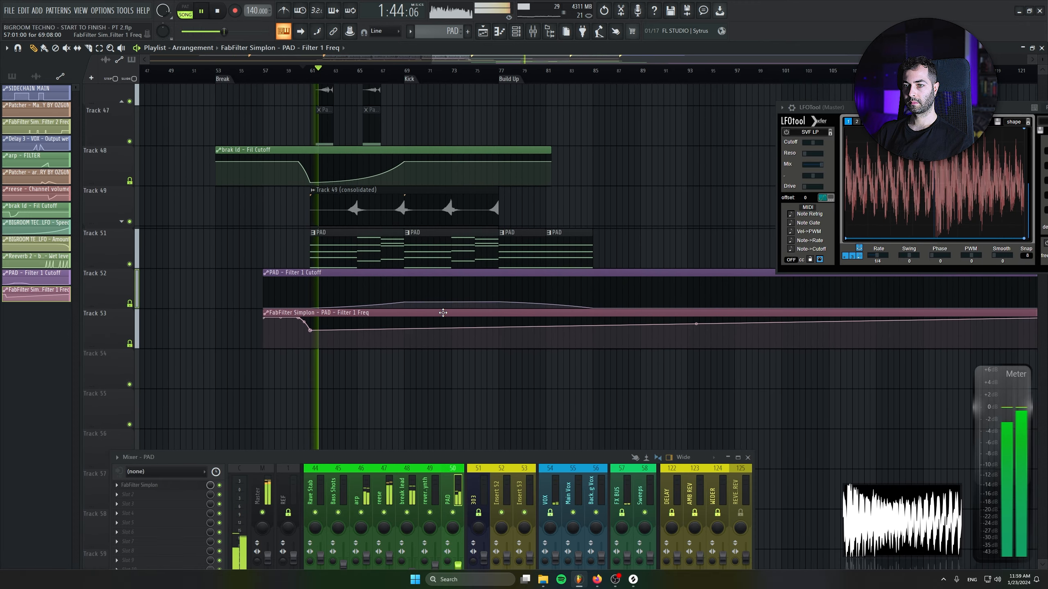
drag(311, 331, 311, 335)
right_click(404, 322)
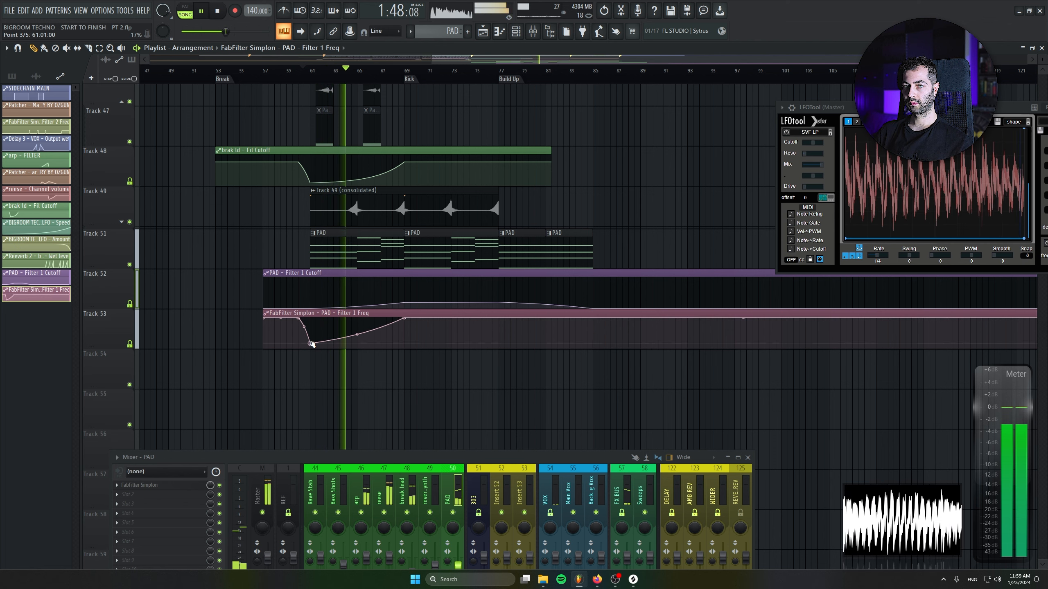
drag(311, 344, 311, 335)
Fade the Simplon frequency automation from full at bar 77 to zero at bar 85 and delete the clip's trailing end point
scroll(405, 332, up, 2)
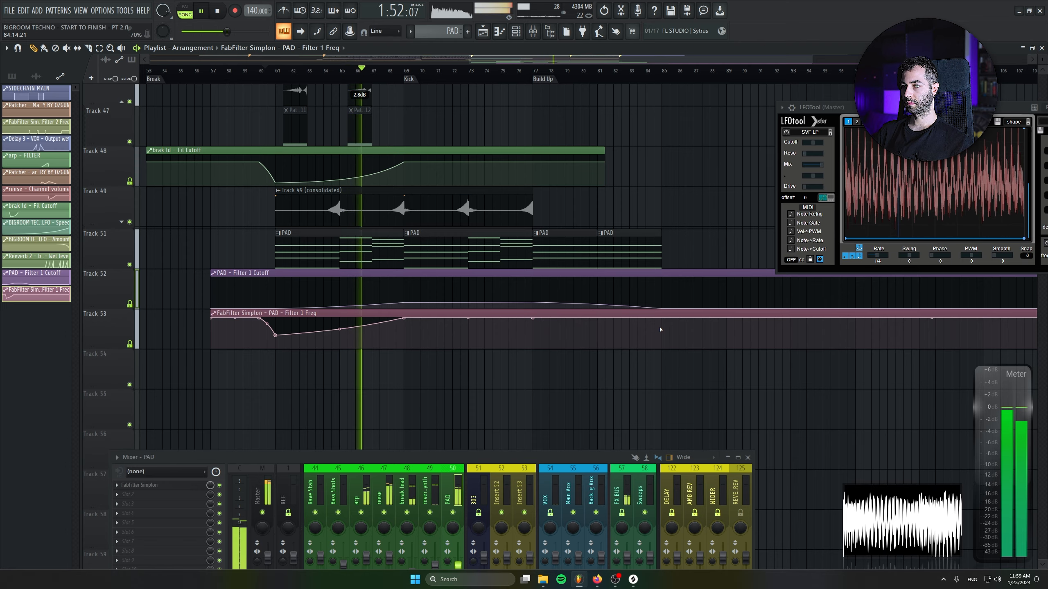
drag(660, 329, 661, 348)
scroll(664, 348, down, 3)
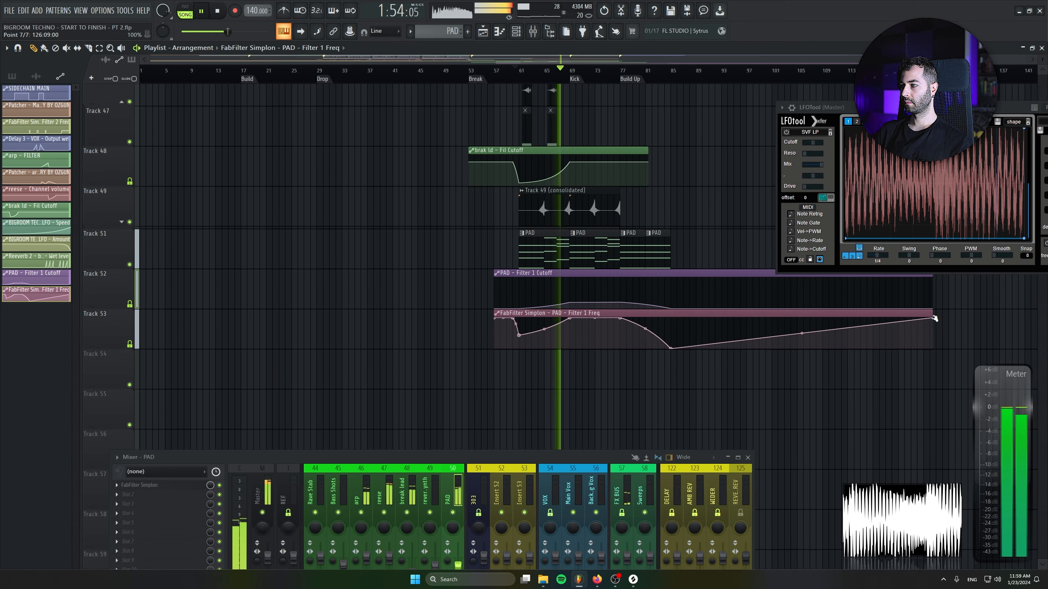
right_click(933, 317)
click(947, 332)
Pull in the end point of the PAD Filter 1 Cutoff automation and delete it so the clip ends at bar 85
drag(935, 326, 480, 368)
right_click(487, 338)
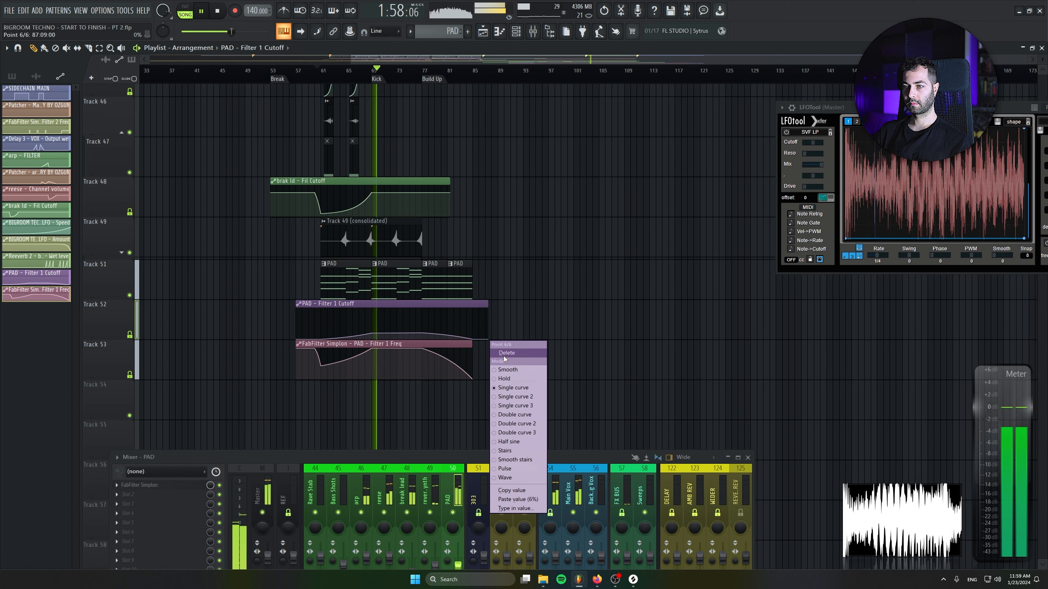
click(500, 351)
Lower the PAD mixer track's volume to -9.0 dB and close the mixer
scroll(536, 380, down, 3)
drag(499, 455, 526, 280)
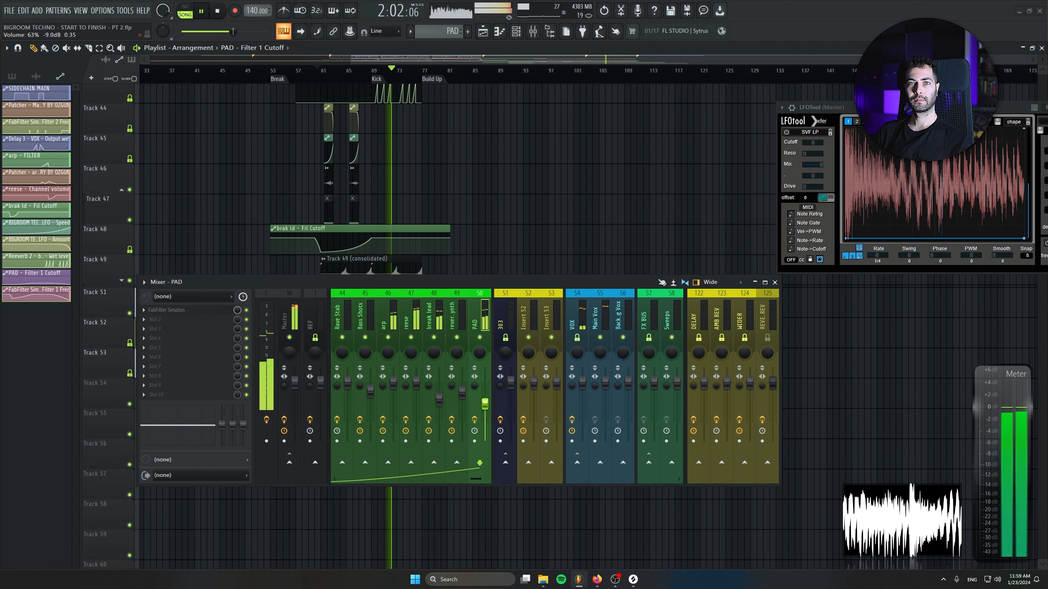
click(775, 283)
click(670, 355)
right_click(730, 363)
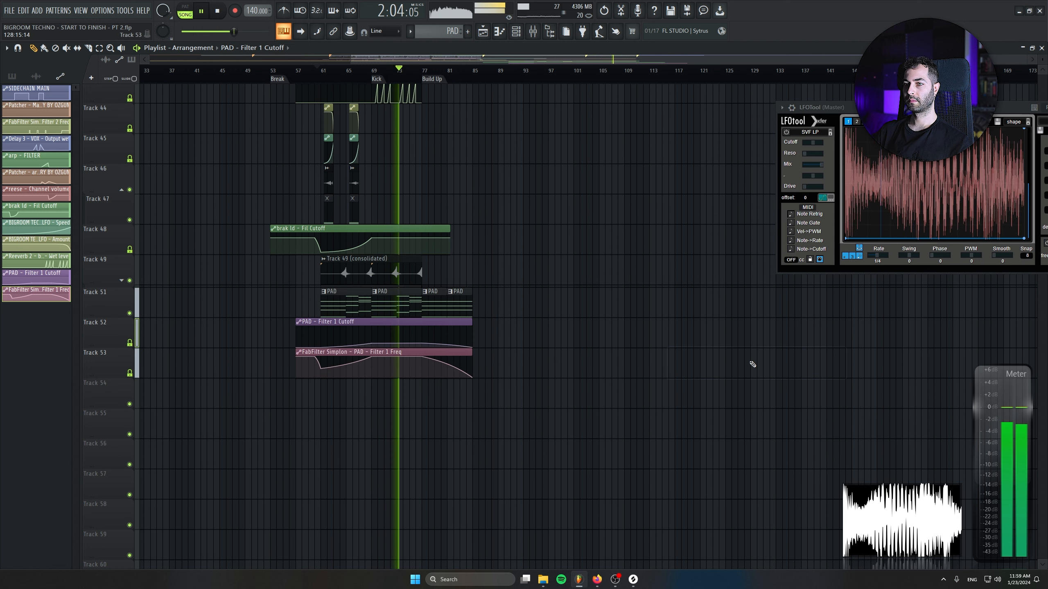
Play the end of the break up to the Build Up marker and review the arrangement, then stop playback
click(734, 367)
right_click(811, 377)
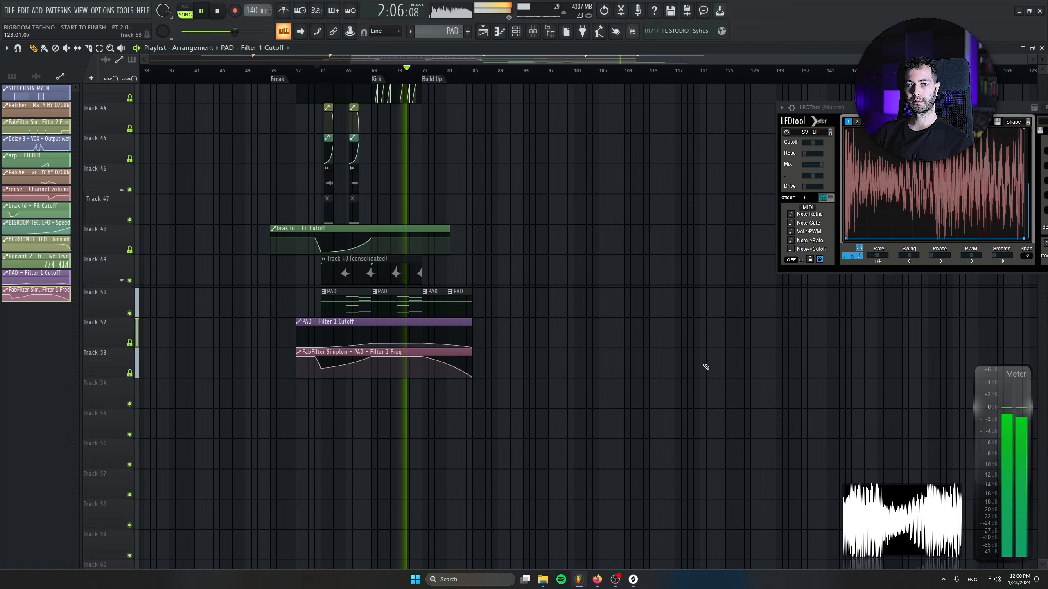
scroll(619, 379, down, 1)
drag(635, 290, 741, 431)
drag(666, 264, 660, 349)
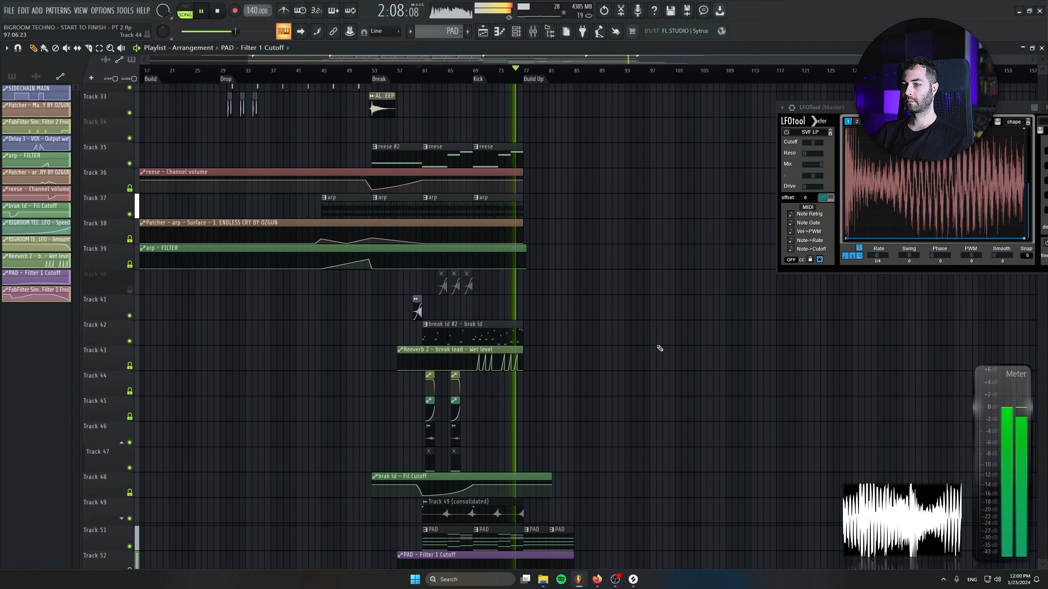
scroll(660, 348, down, 2)
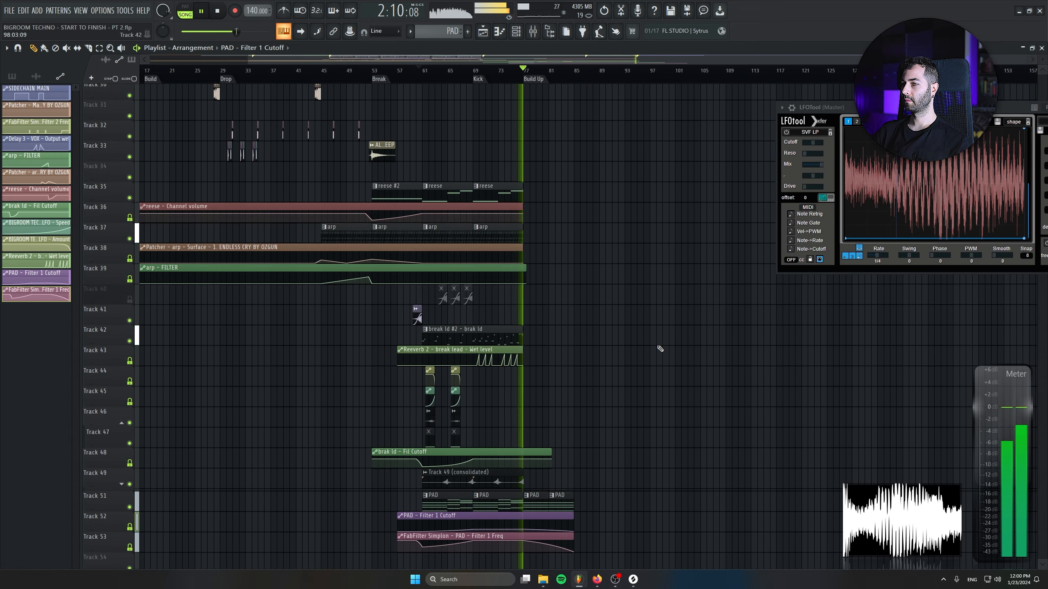
key(space)
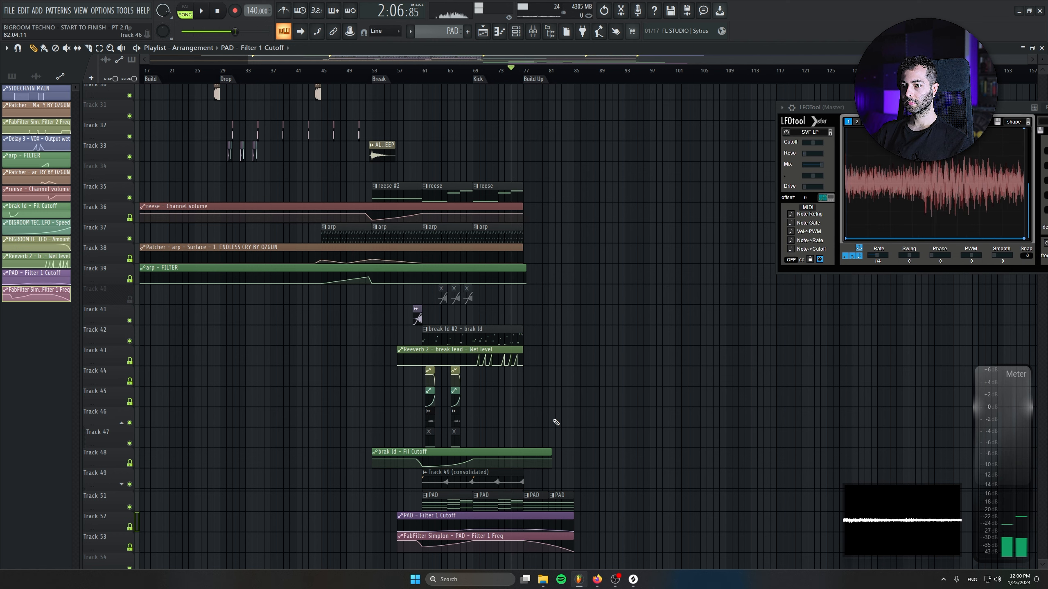
Copy the AL CLEAN IMPACT SWEEP to the Build Up marker on track 33 and the Sweep Up 8 BAR clip to bar 69 on track 26
drag(546, 500, 558, 569)
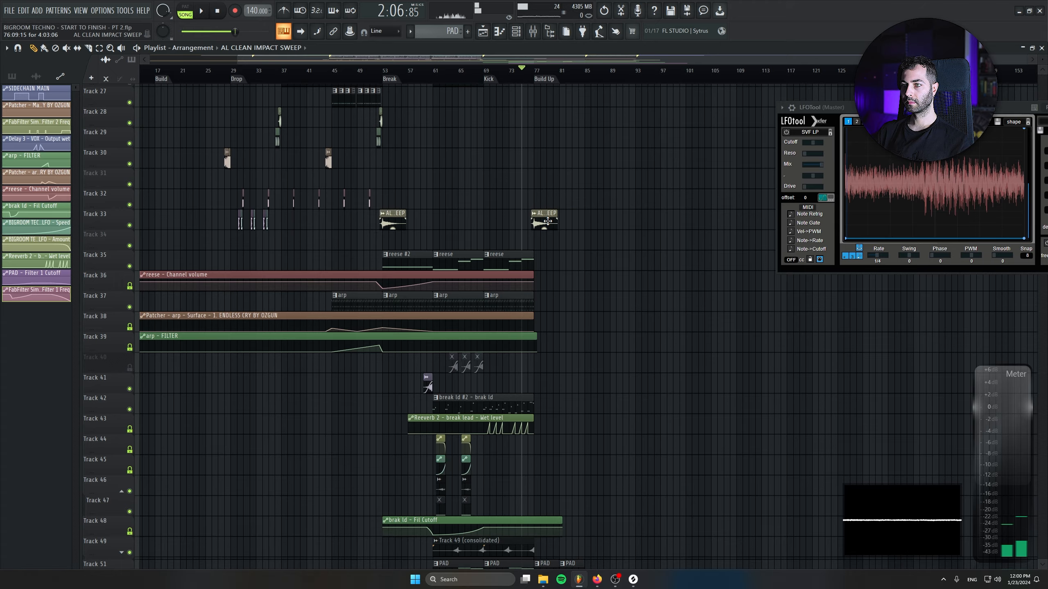
scroll(515, 249, up, 3)
drag(514, 251, 473, 550)
key(space)
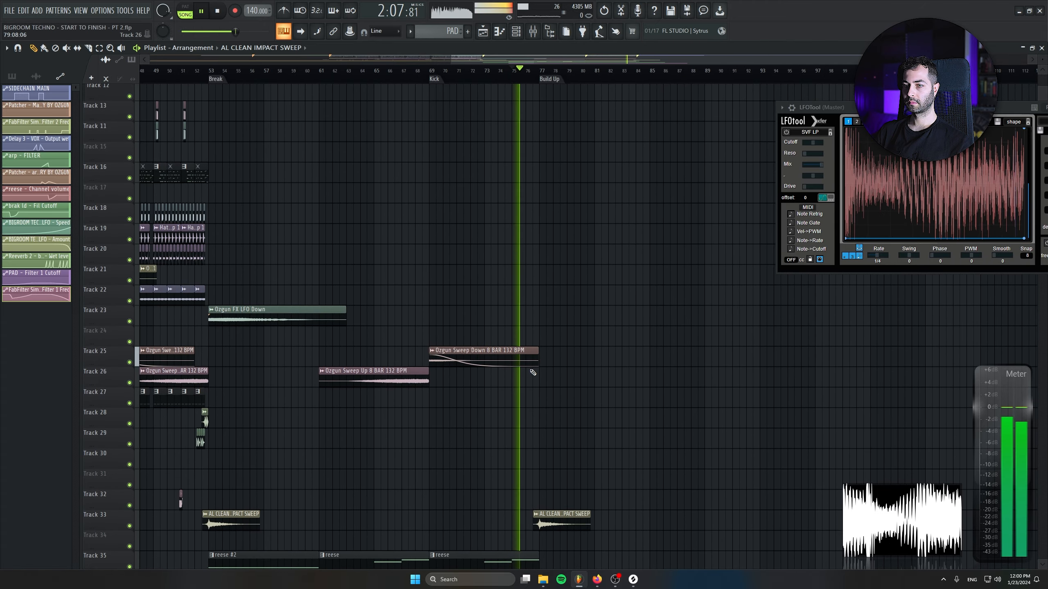
drag(323, 373, 505, 375)
key(ctrl+z)
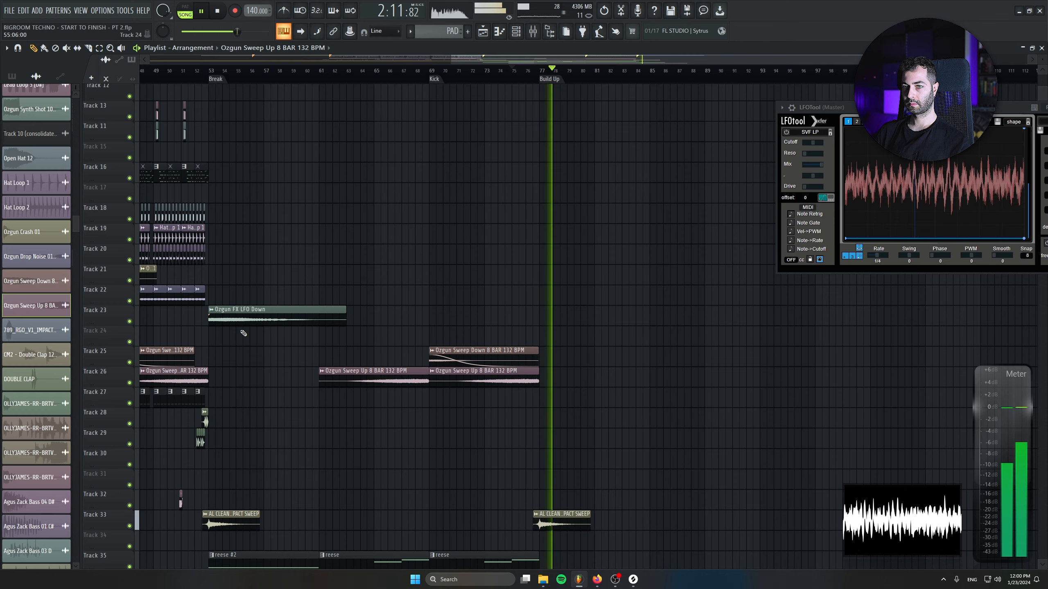
Place a copy of the Ozgun FX LFO Down clip on track 23 at bar 77, where the Build Up begins
click(243, 320)
click(554, 316)
scroll(651, 399, down, 5)
scroll(648, 398, down, 3)
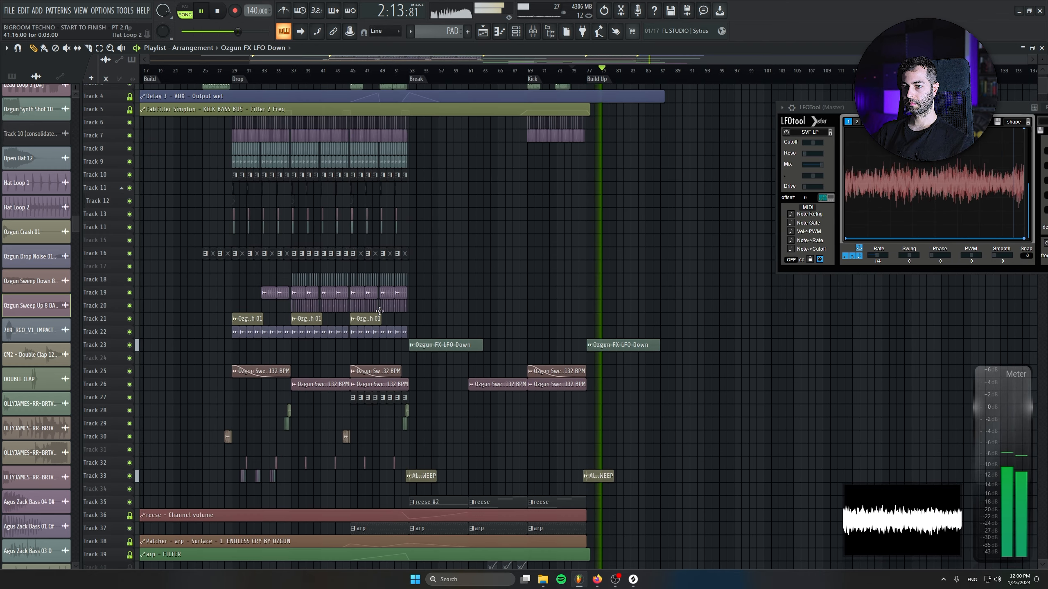
scroll(512, 357, up, 4)
scroll(330, 194, down, 6)
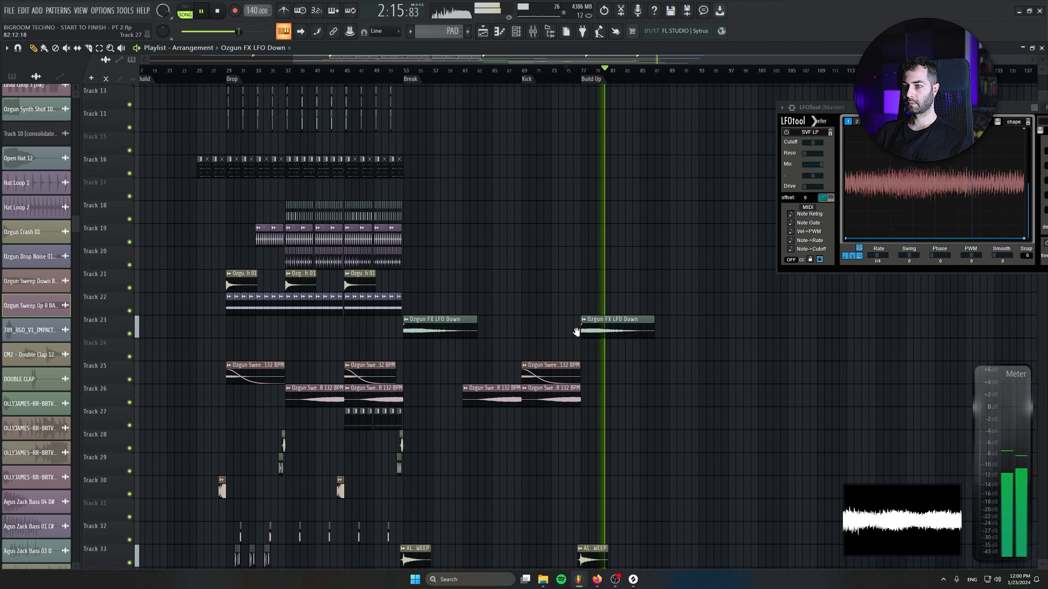
Continue the arp on track 37 through the build-up with two more arp clips at bars 77 and 85
drag(498, 289, 571, 289)
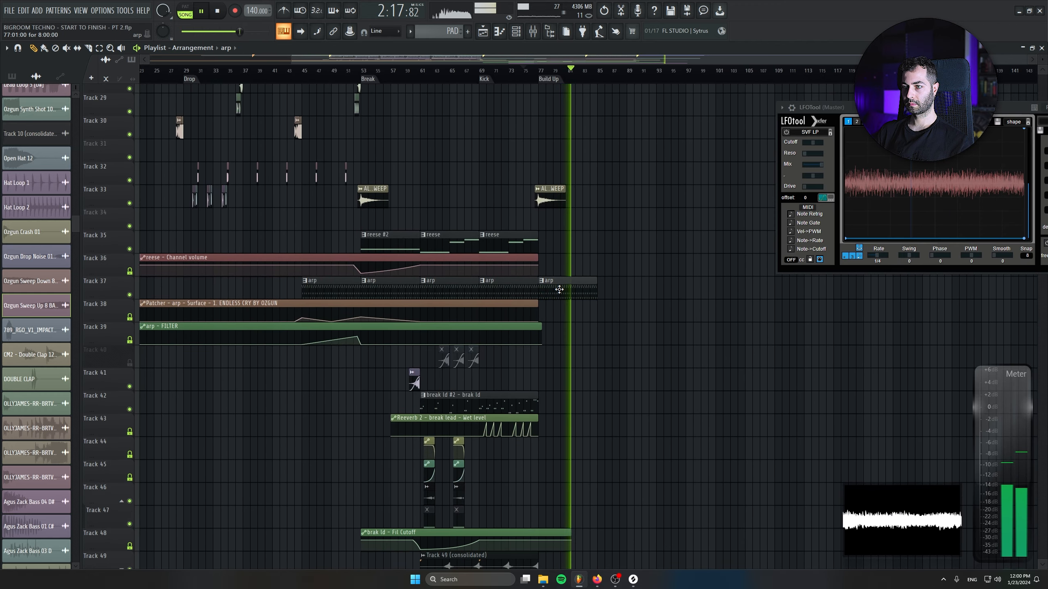
scroll(667, 328, up, 3)
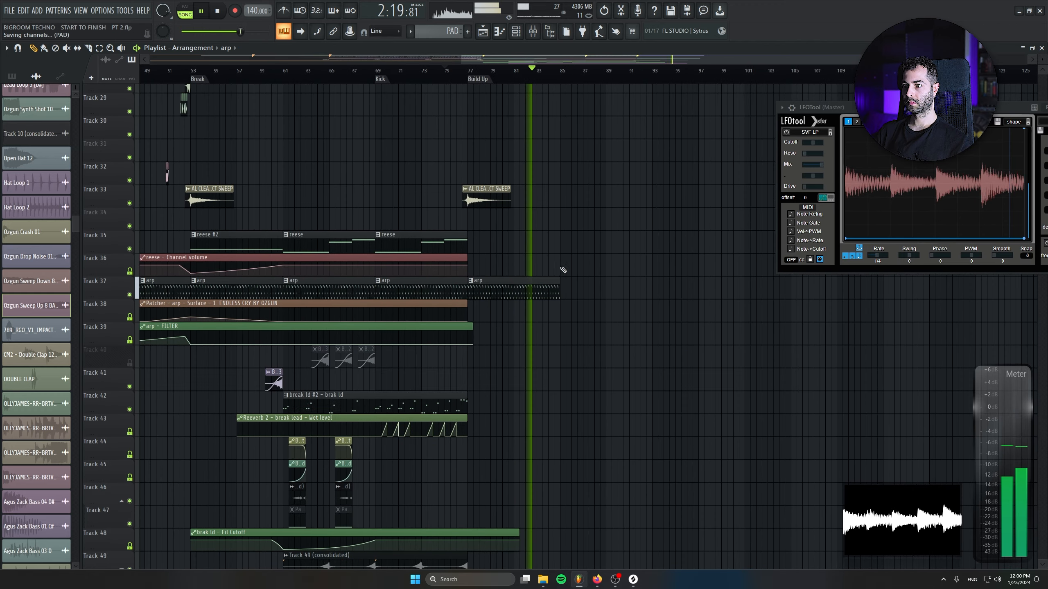
click(564, 287)
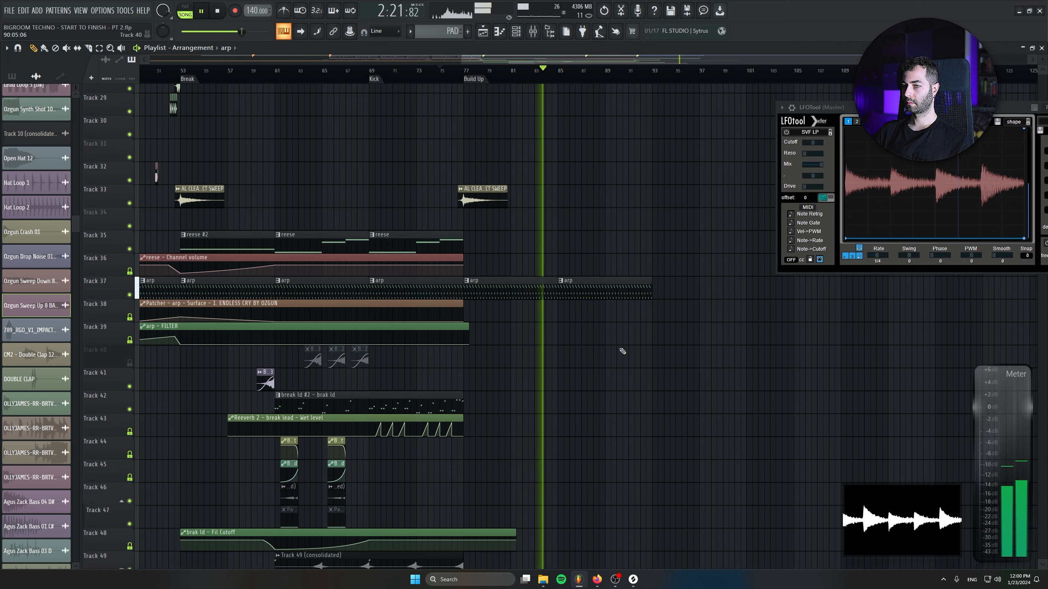
scroll(618, 206, up, 1)
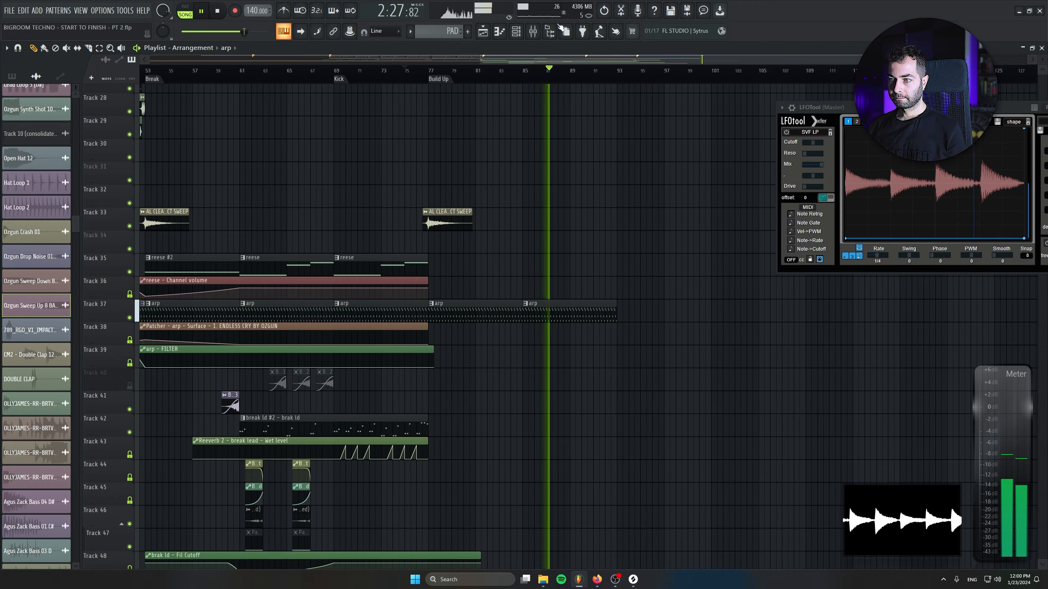
Extend the arp automation clips to bar 97 and curve the Patcher automation from zero at bar 77 to a peak at bar 93, falling by bar 97
scroll(510, 160, down, 3)
scroll(620, 182, down, 2)
scroll(531, 307, up, 5)
scroll(577, 372, up, 2)
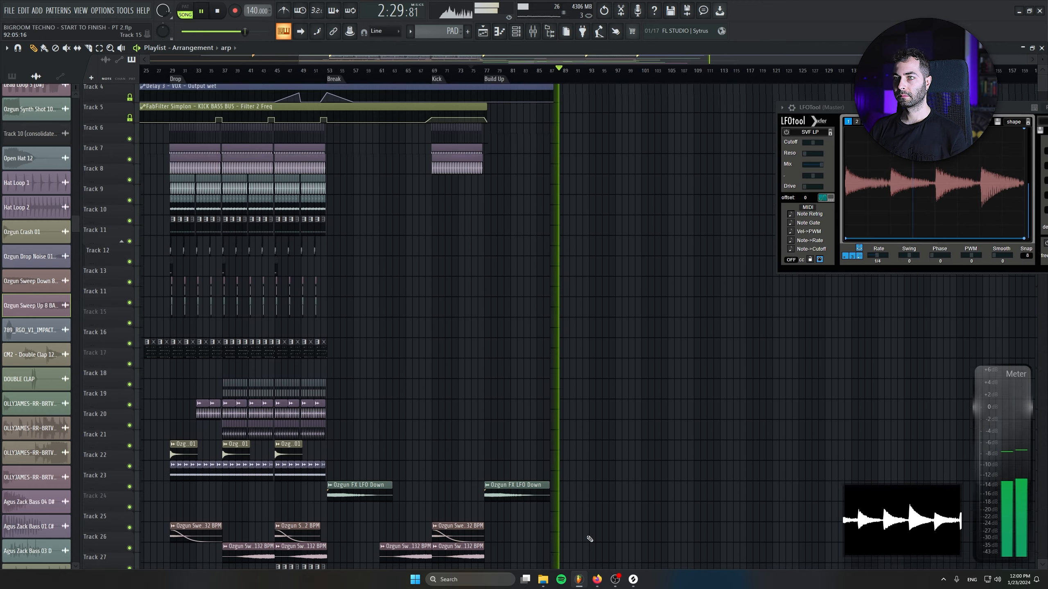
scroll(589, 539, up, 3)
scroll(624, 241, left, 4)
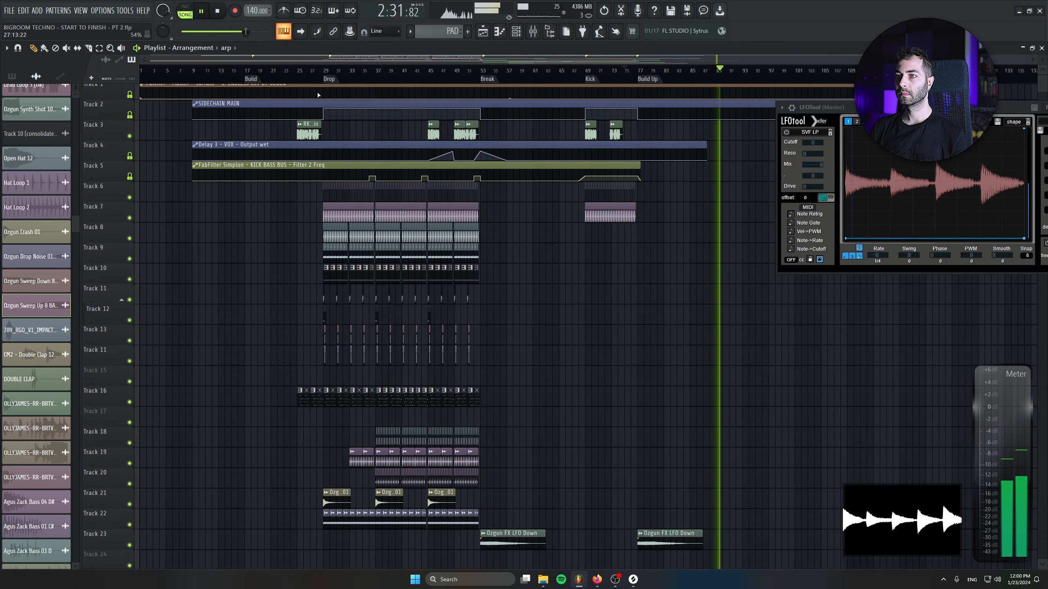
scroll(636, 279, down, 5)
scroll(626, 222, right, 4)
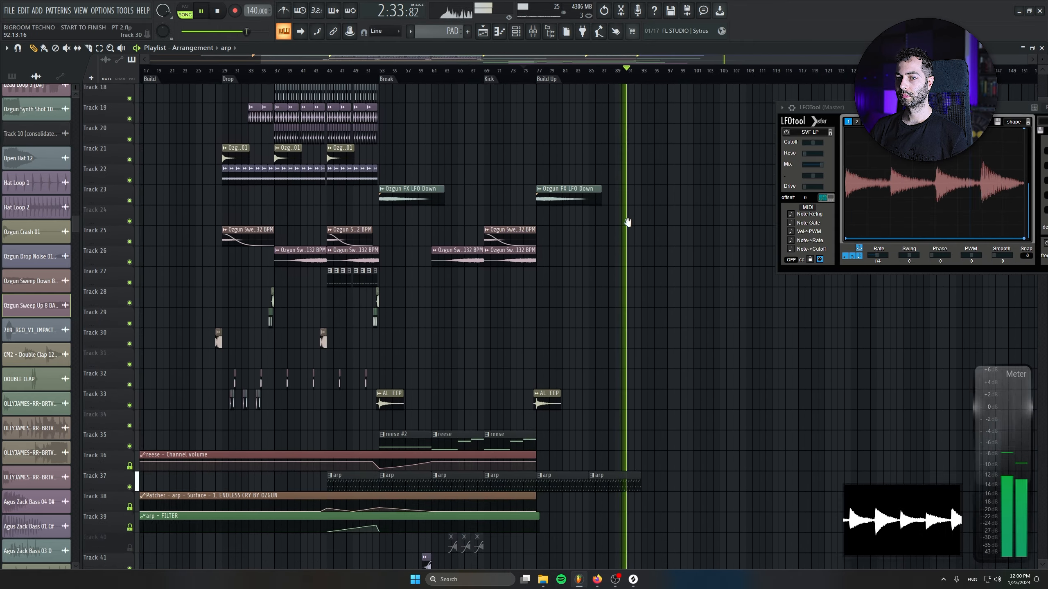
scroll(635, 289, down, 3)
scroll(650, 370, up, 4)
drag(514, 346, 744, 347)
right_click(682, 354)
right_click(723, 361)
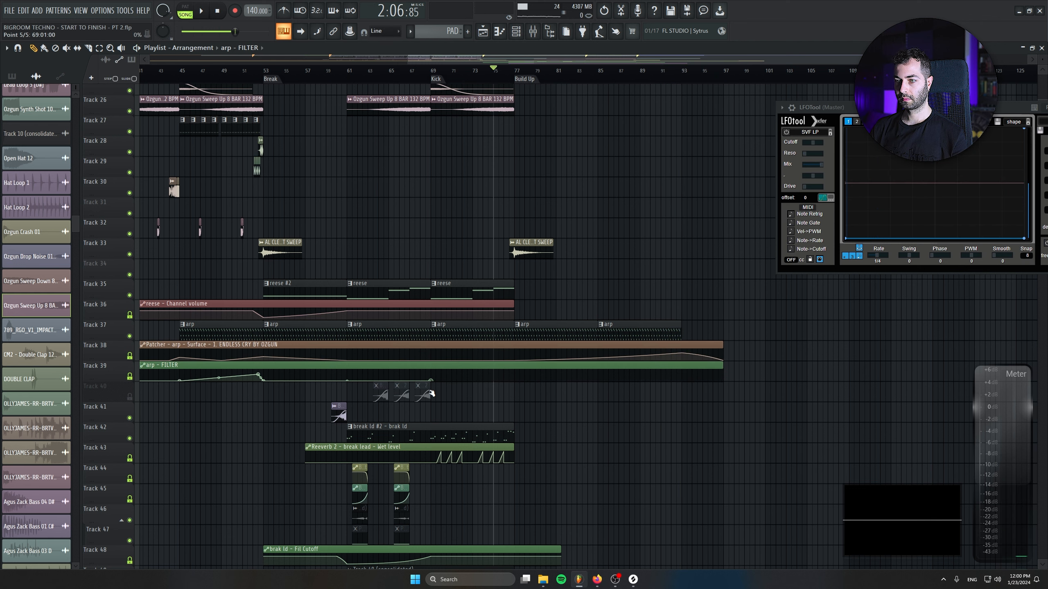
Ramp the arp FILTER automation up from zero at bar 69 to a peak just before bar 77, dropping to zero at bar 77
scroll(431, 394, up, 2)
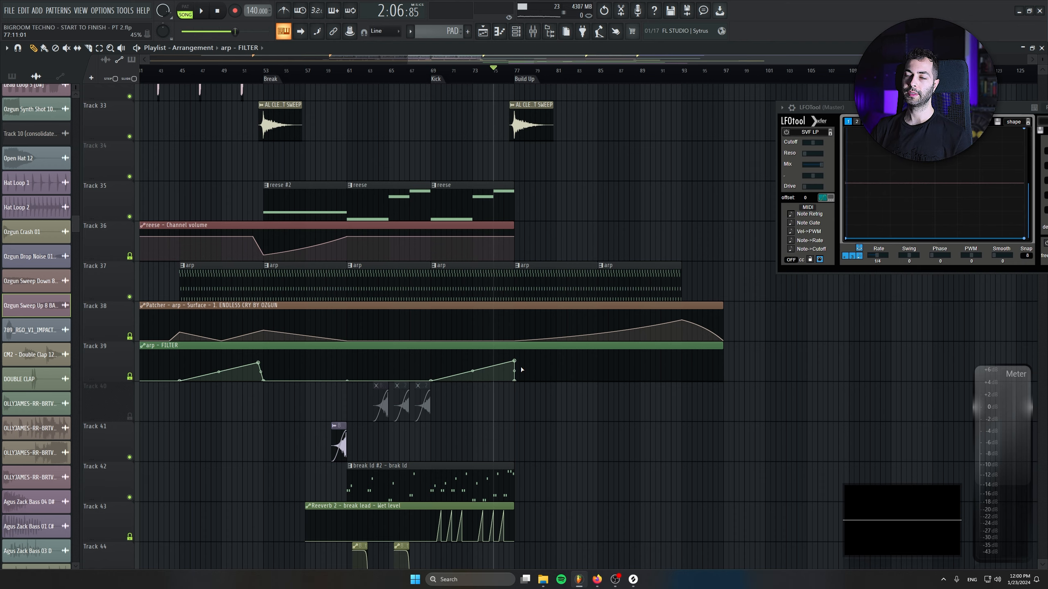
key(space)
ctrl+scroll(533, 410, up, 2)
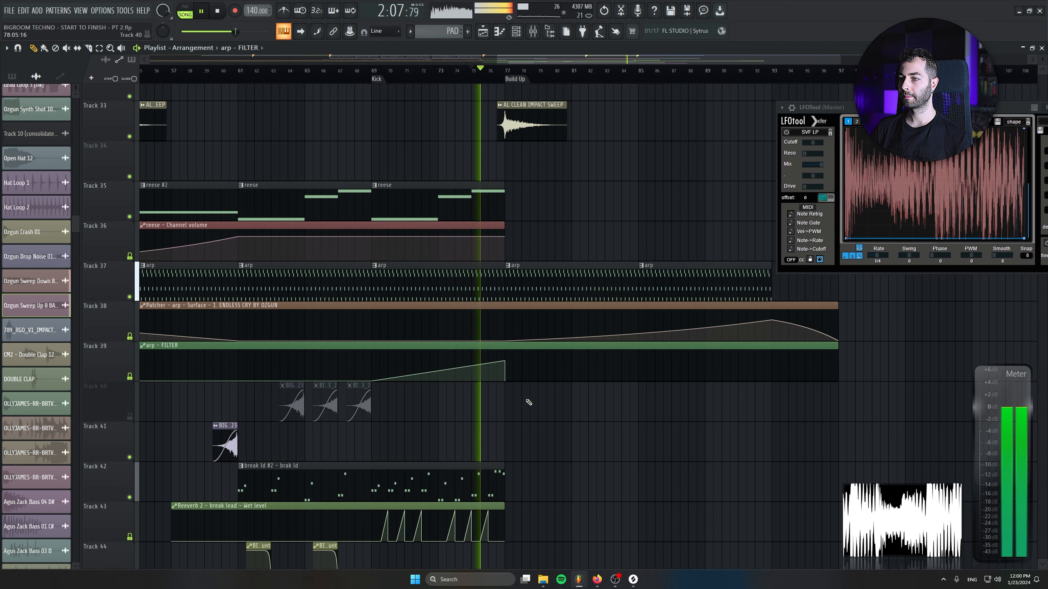
drag(504, 362, 497, 362)
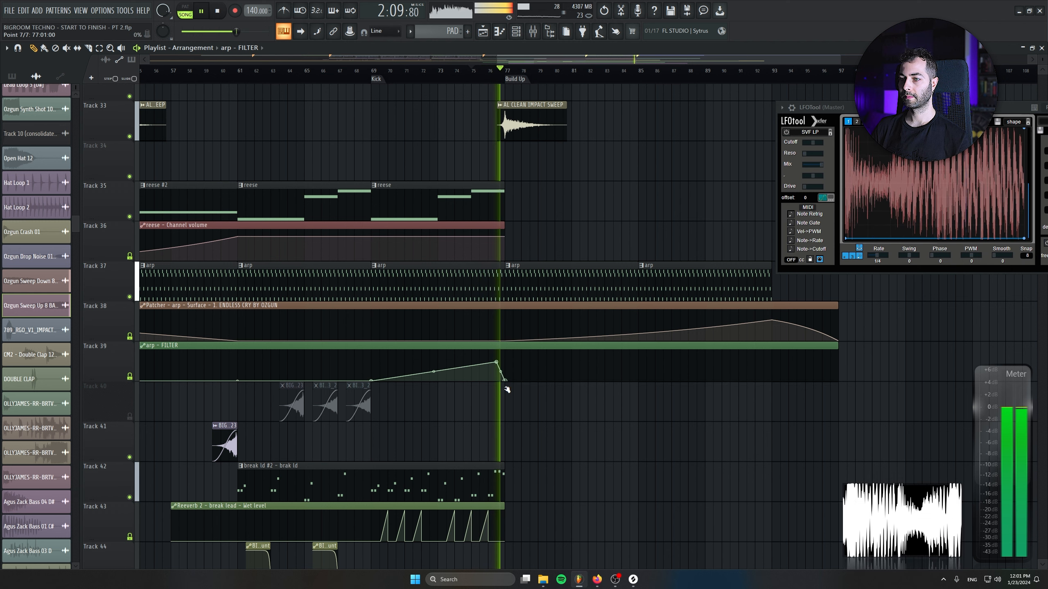
Raise the arp FILTER automation from bar 77 to 61% at bar 93 and bring it back to zero at bar 97
click(772, 369)
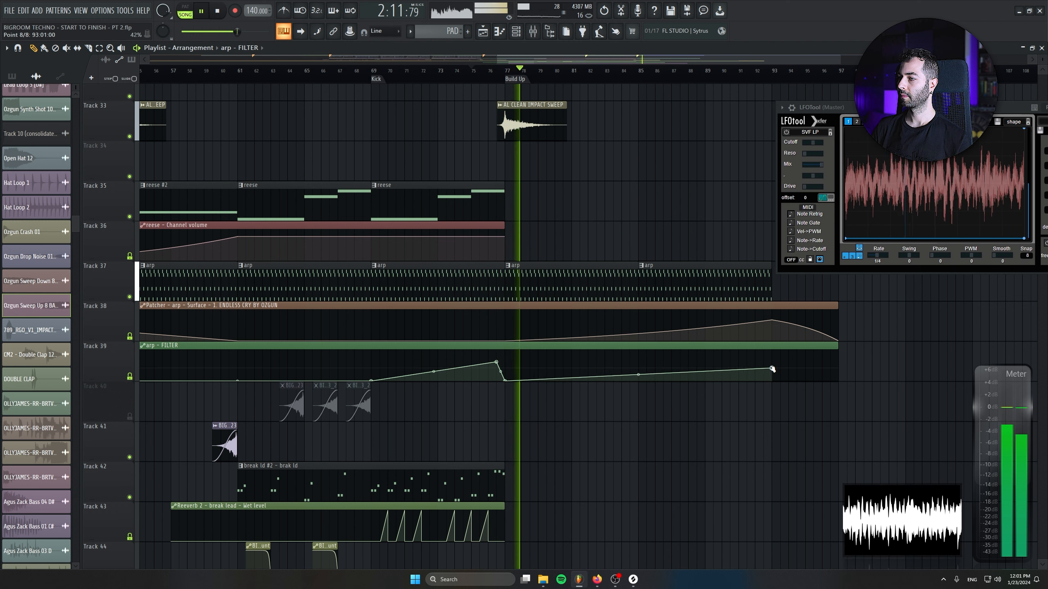
drag(772, 368, 774, 363)
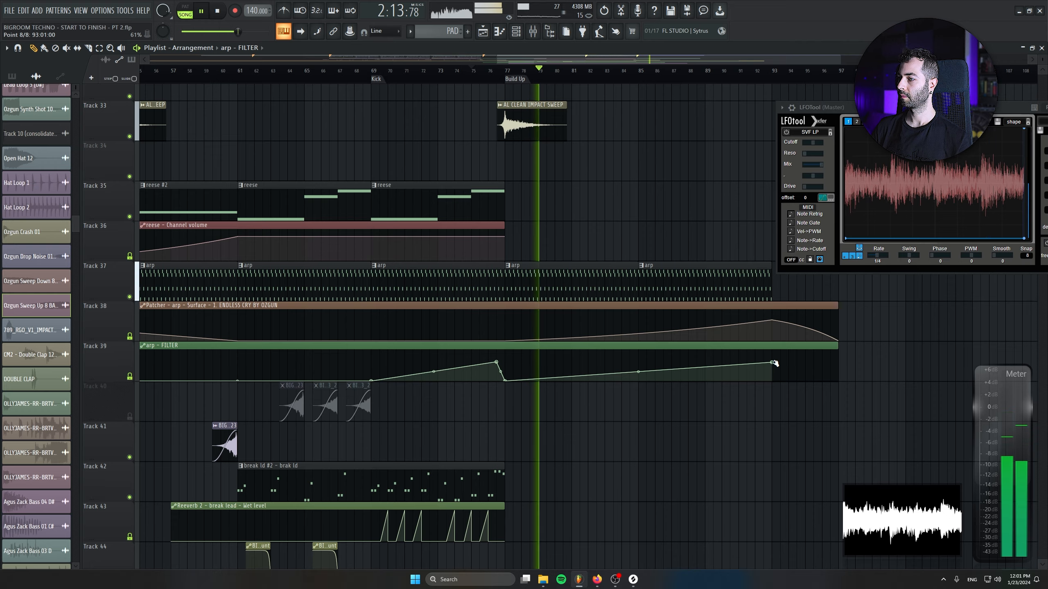
right_click(836, 377)
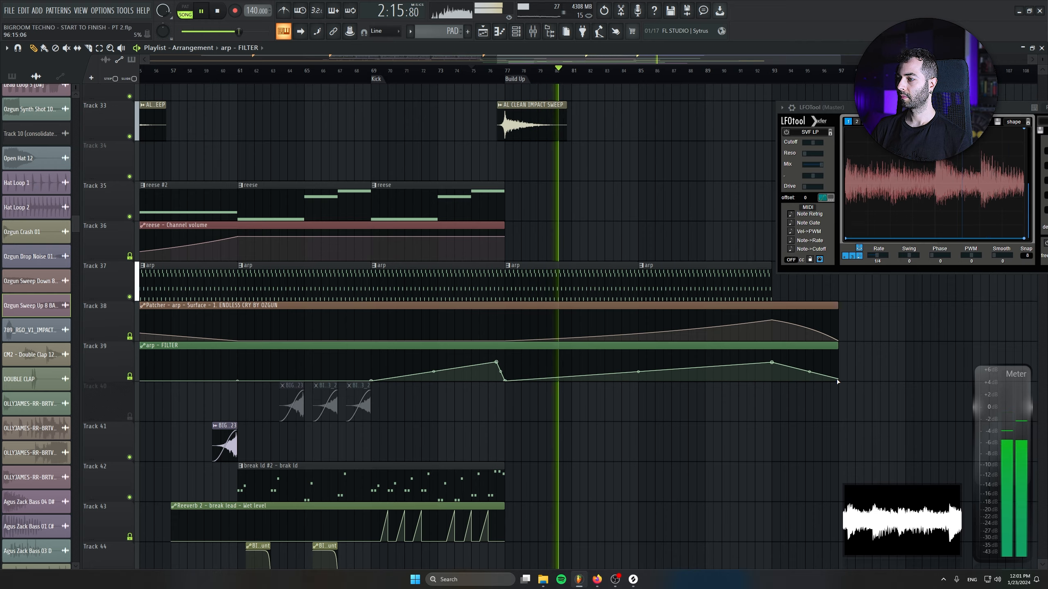
drag(837, 382, 844, 388)
Continue the reese bass through the build-up with two reese #2 clips on track 35 at bars 77 and 85
scroll(741, 484, down, 3)
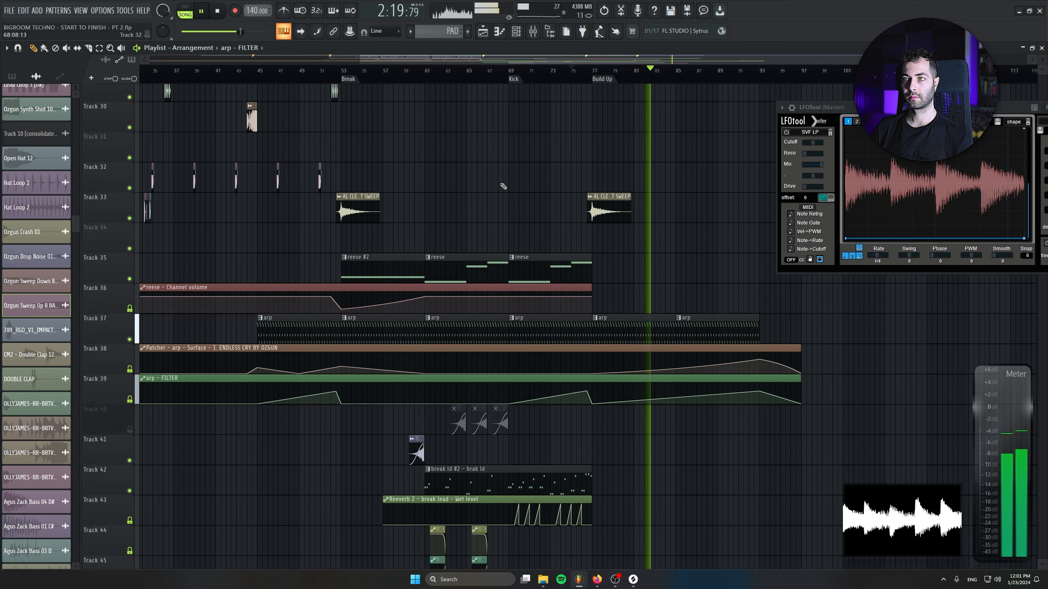
scroll(557, 309, down, 2)
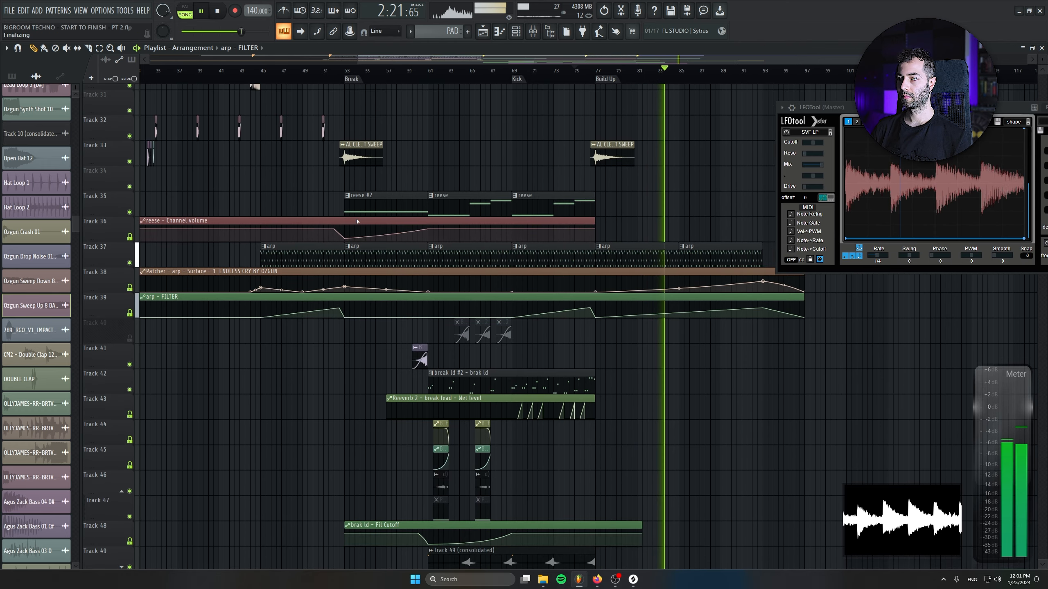
scroll(493, 320, down, 3)
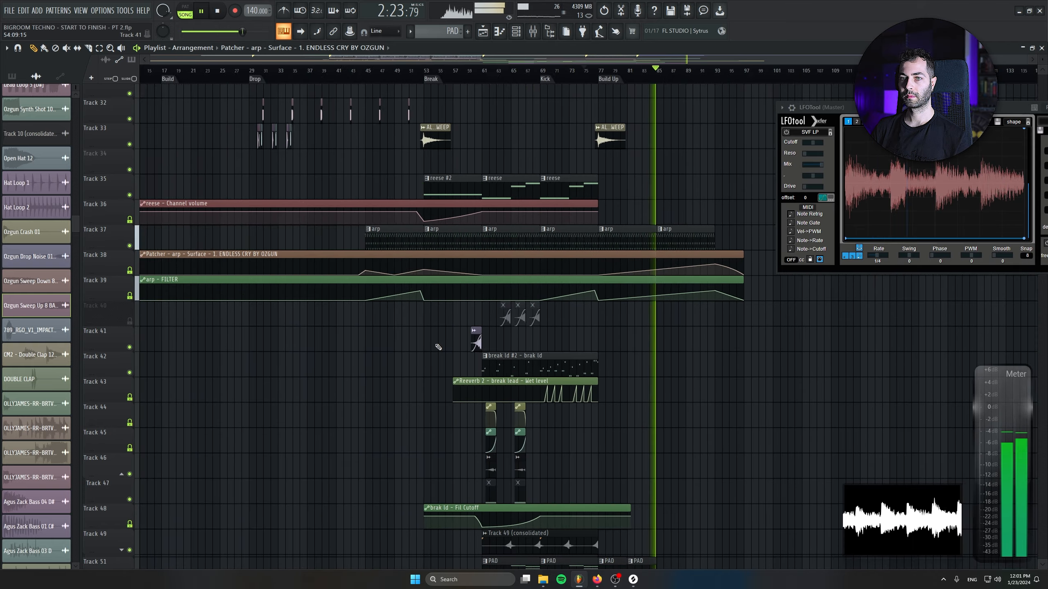
scroll(440, 349, down, 1)
scroll(512, 452, up, 3)
scroll(502, 441, down, 8)
scroll(470, 330, up, 5)
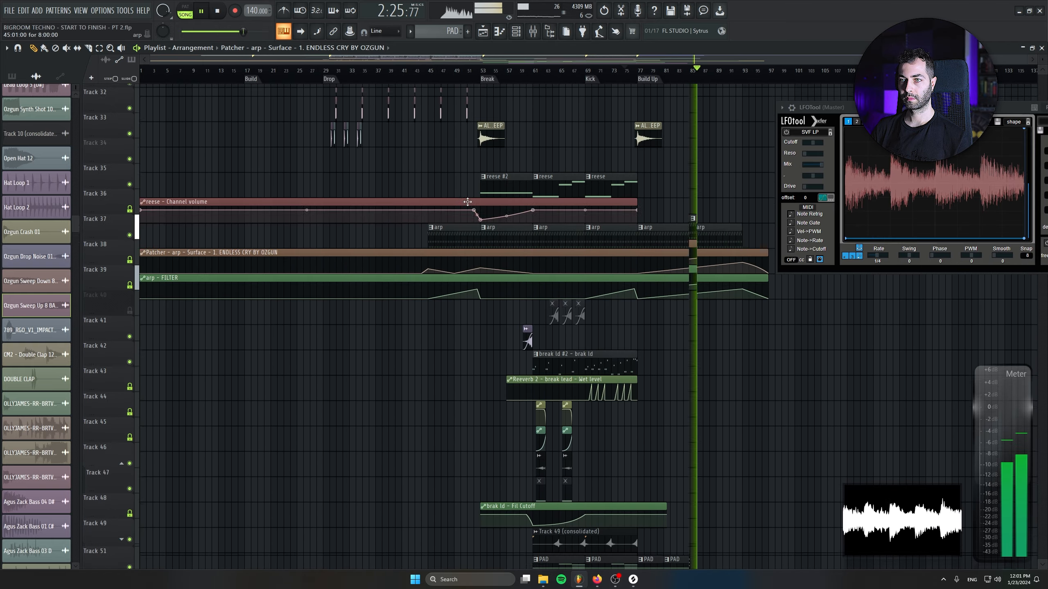
scroll(577, 351, up, 5)
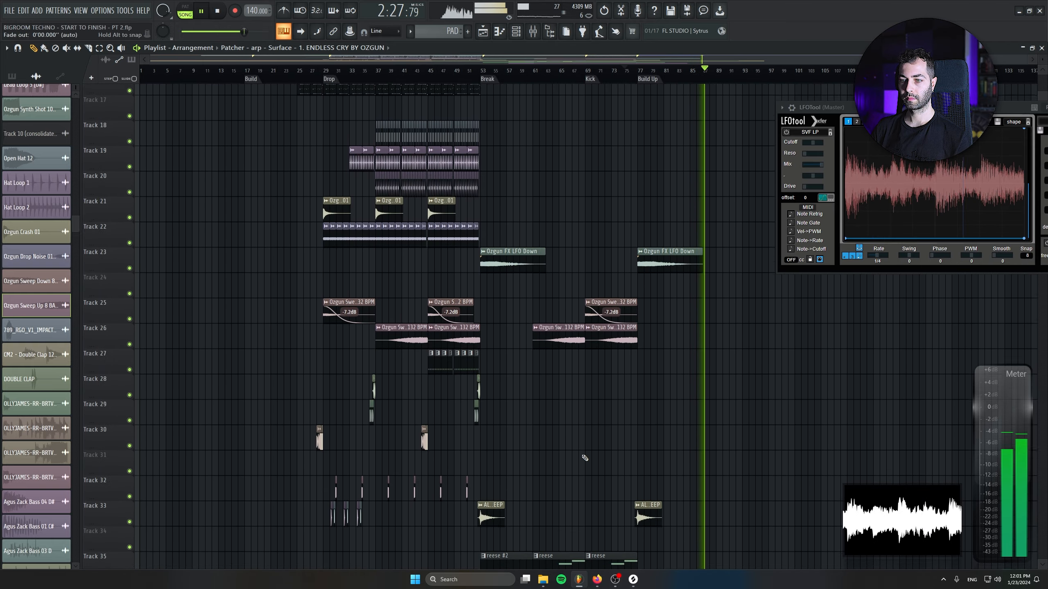
scroll(585, 458, down, 4)
scroll(612, 299, down, 3)
scroll(618, 294, up, 2)
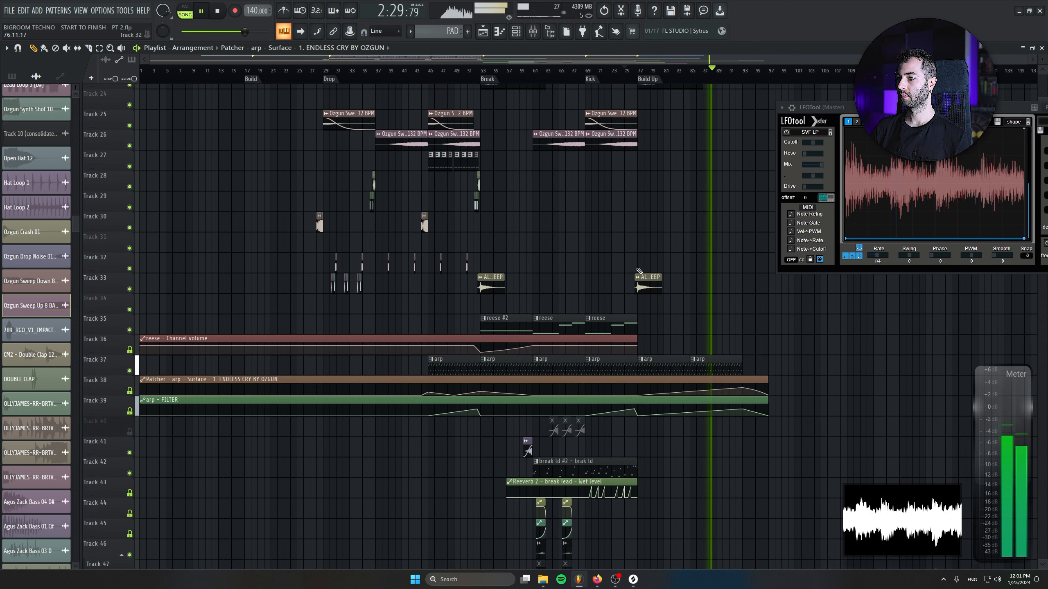
scroll(639, 271, down, 3)
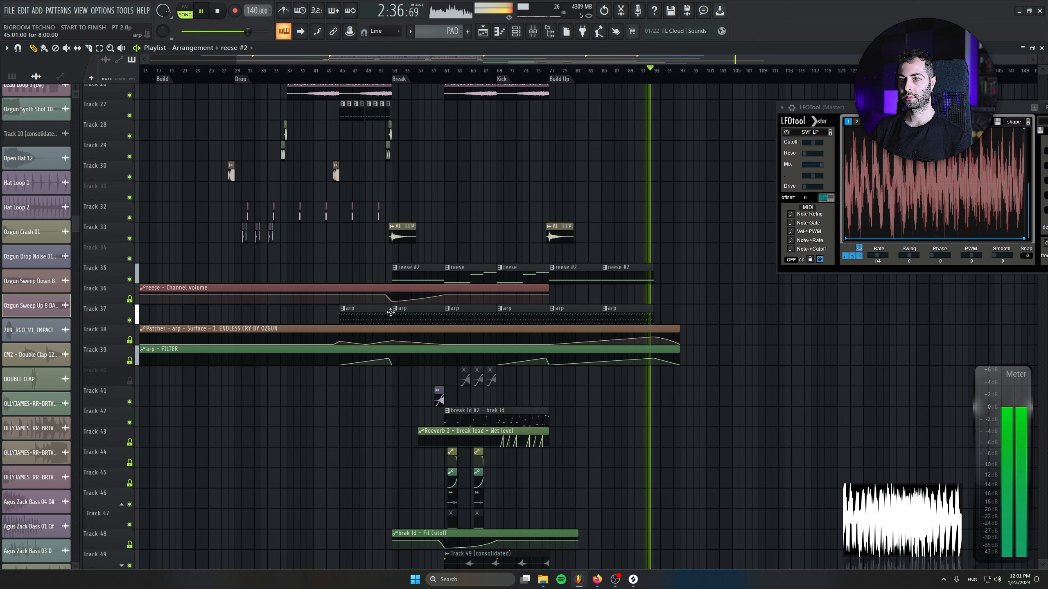
Extend the reese Channel volume automation to bar 97, fade it down from bar 85 to 93, and remove the stray copy on track 39
drag(552, 293, 651, 280)
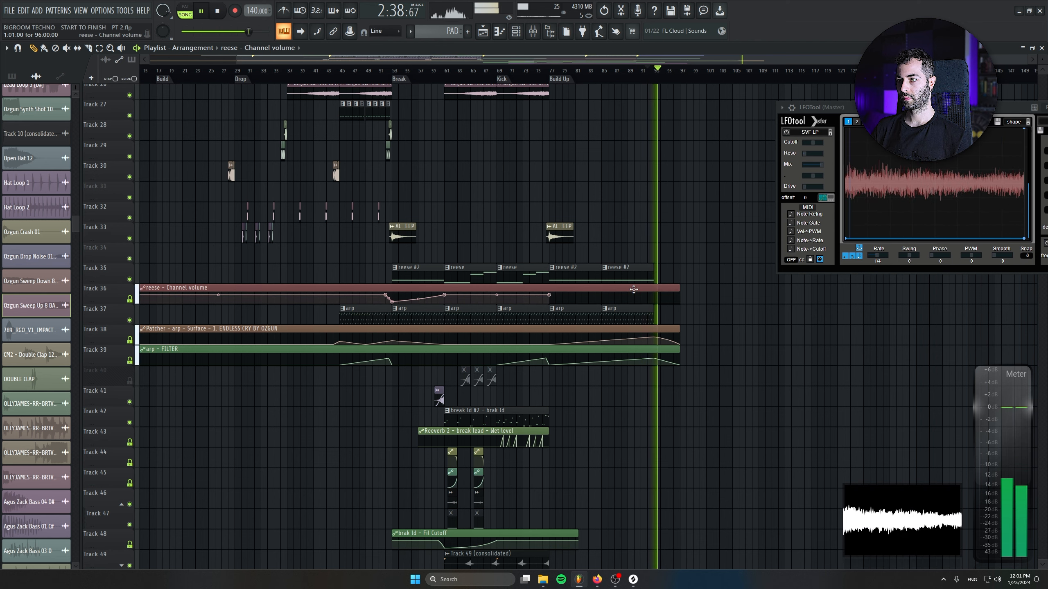
right_click(550, 295)
click(577, 445)
scroll(744, 403, up, 5)
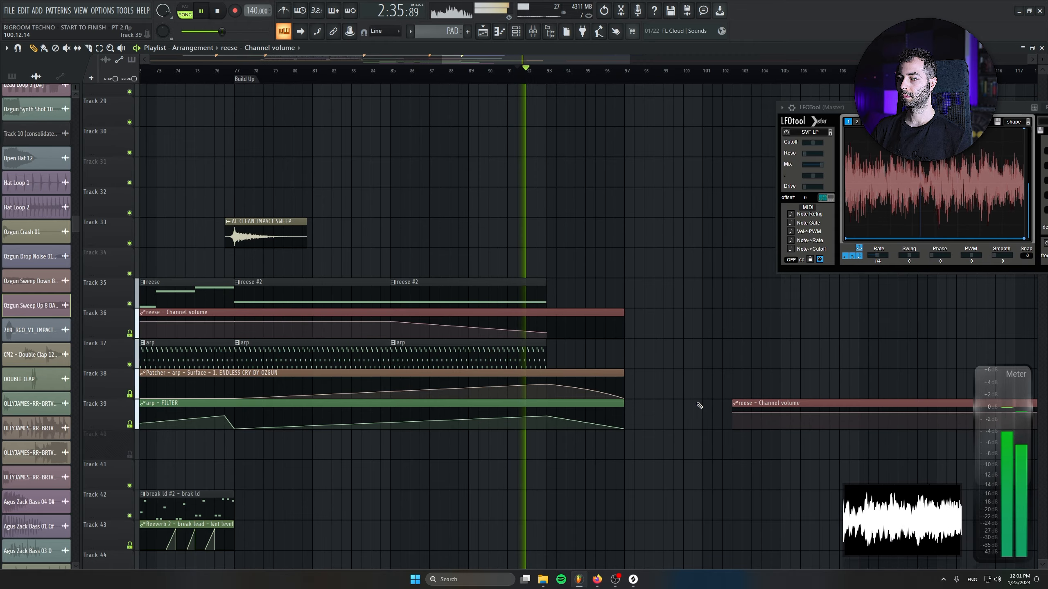
scroll(703, 425, down, 2)
scroll(776, 425, down, 5)
drag(779, 429, 732, 328)
scroll(730, 330, up, 3)
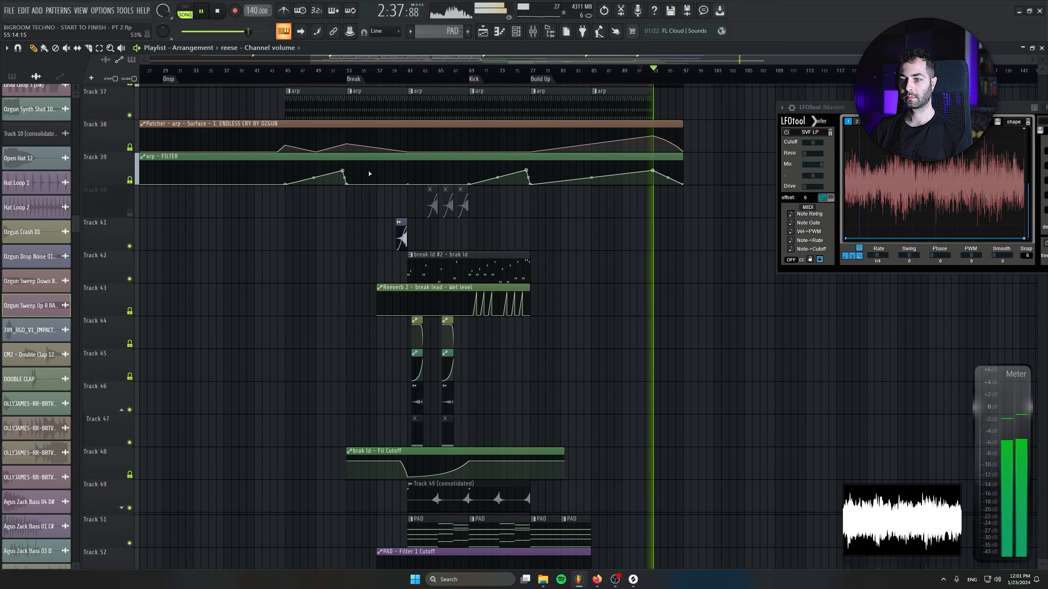
Stop playback and view the whole arrangement from track 1 with the playhead at the Drop marker on bar 29
click(217, 11)
drag(306, 91, 457, 309)
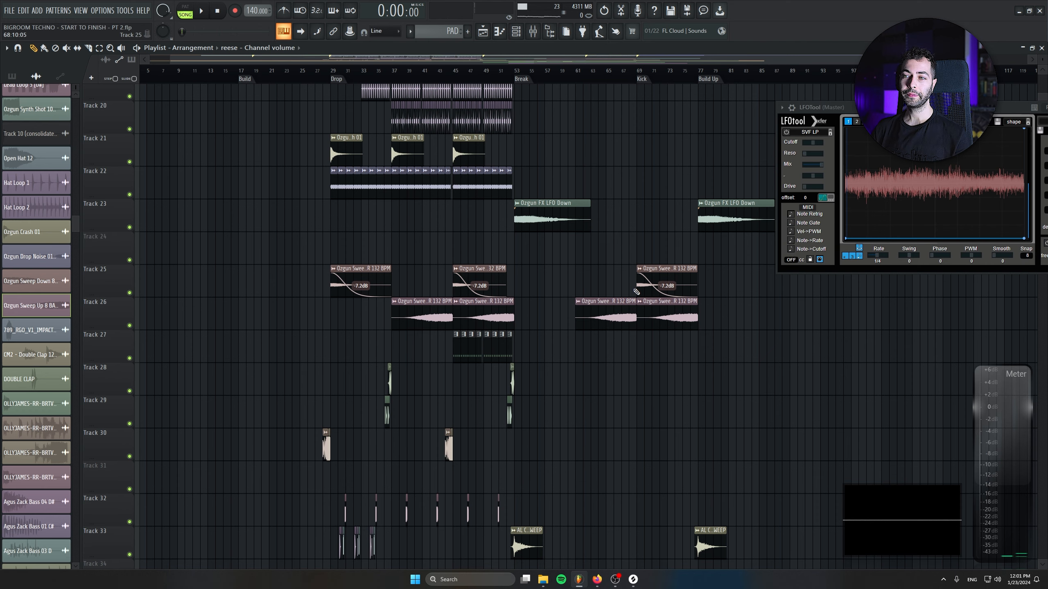
drag(572, 214, 477, 103)
scroll(554, 374, down, 5)
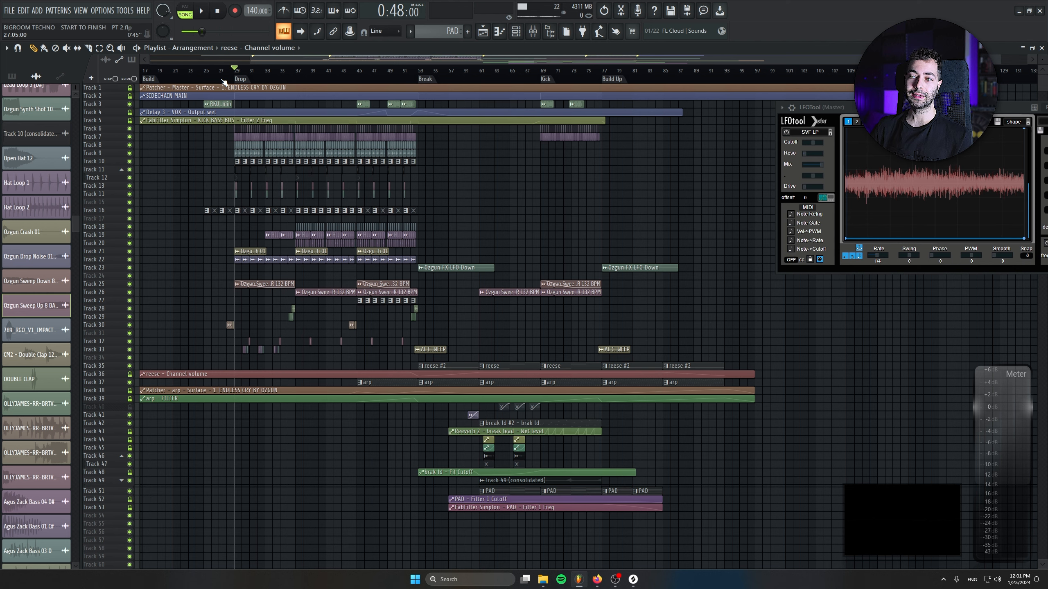
Play the arrangement from bar 25 and examine the percussion and effect clips in the opening bars of the drop
scroll(512, 401, up, 3)
drag(311, 192, 389, 441)
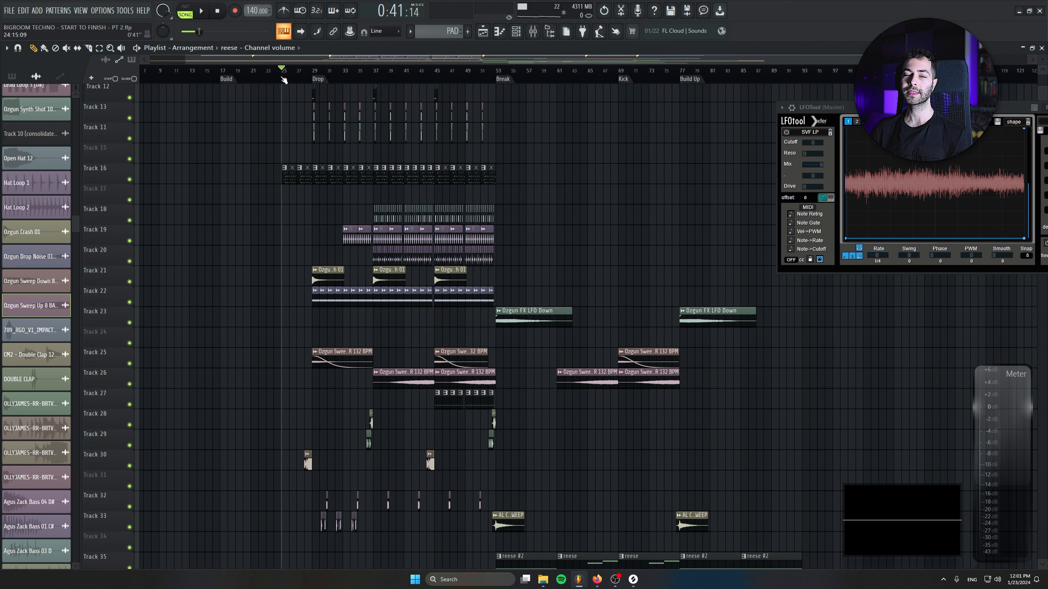
scroll(403, 280, down, 4)
drag(403, 281, 460, 372)
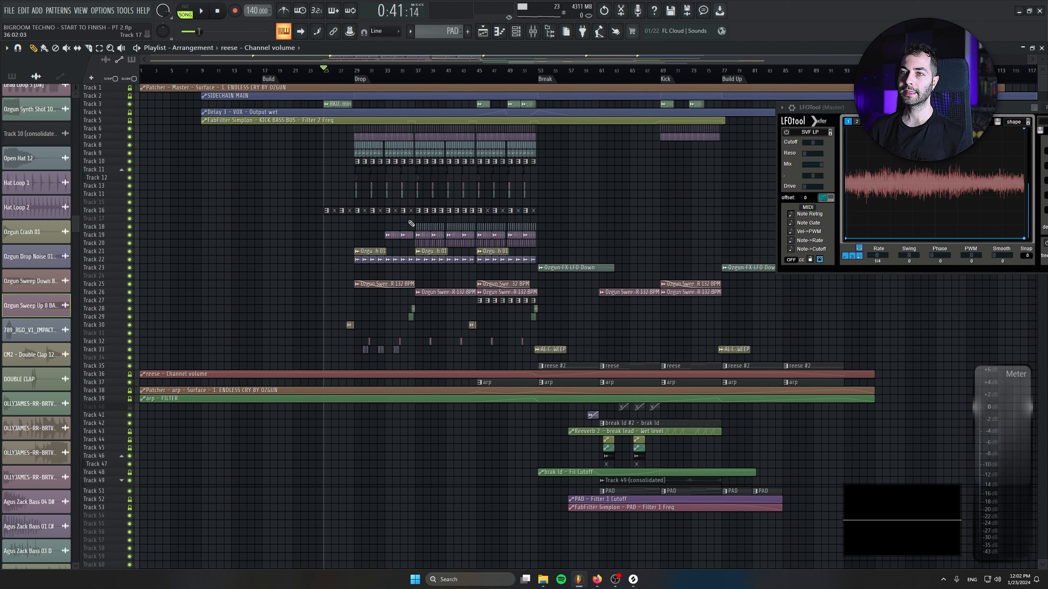
key(space)
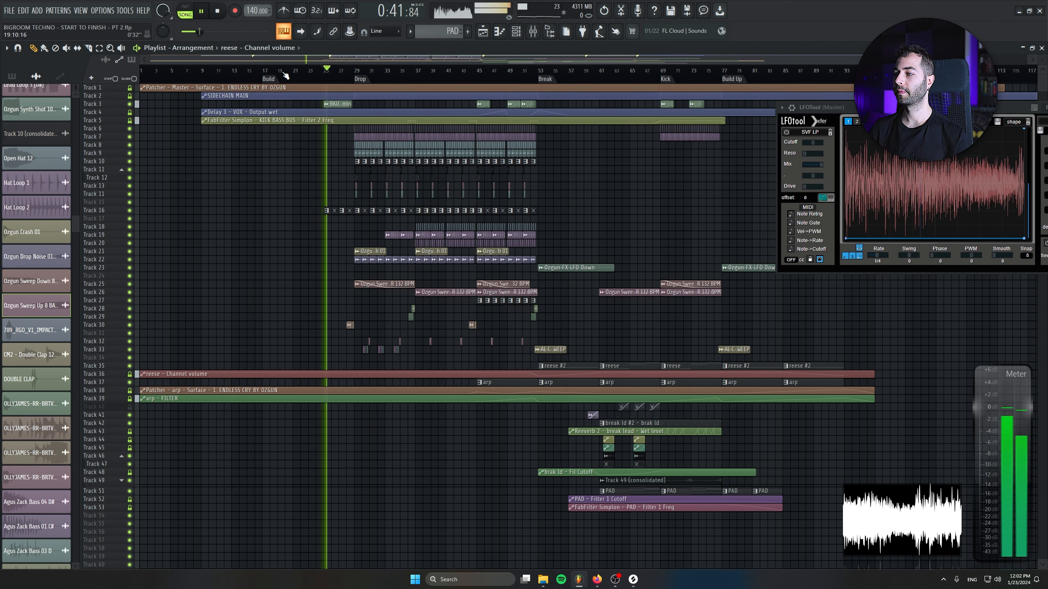
scroll(524, 309, up, 3)
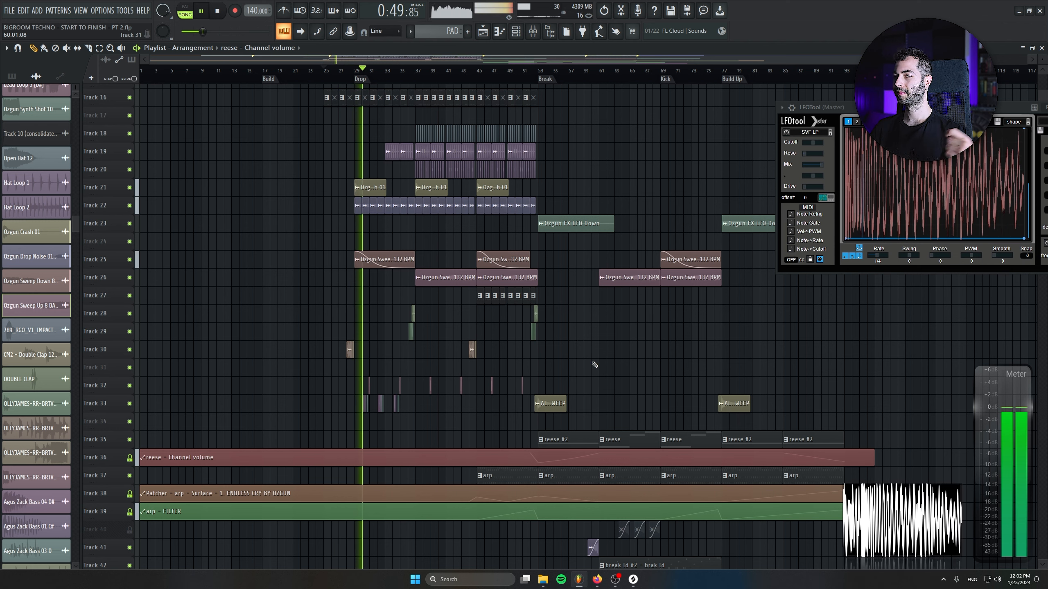
drag(594, 364, 539, 208)
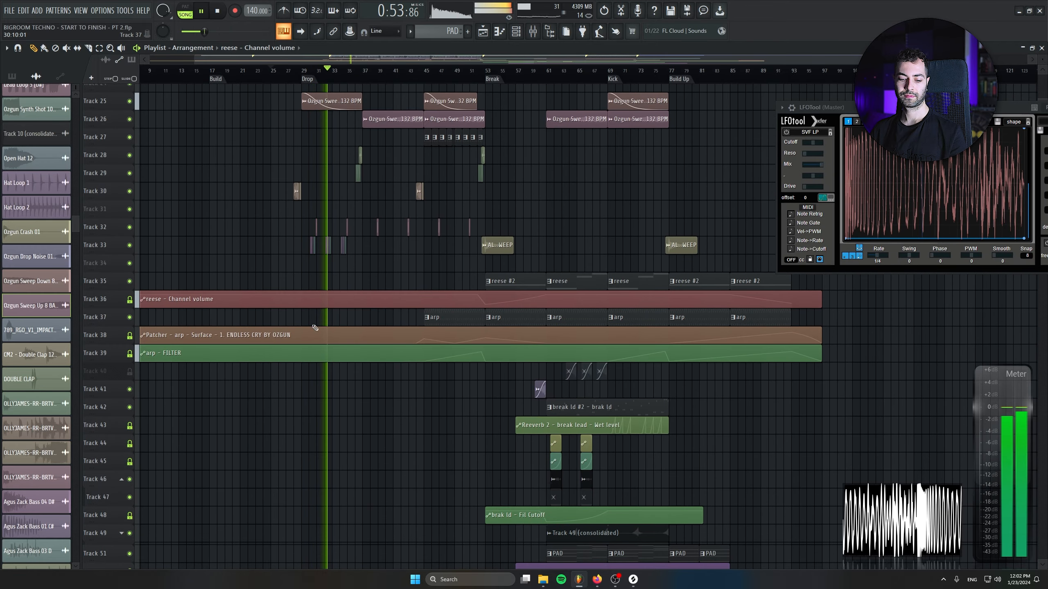
scroll(315, 328, up, 8)
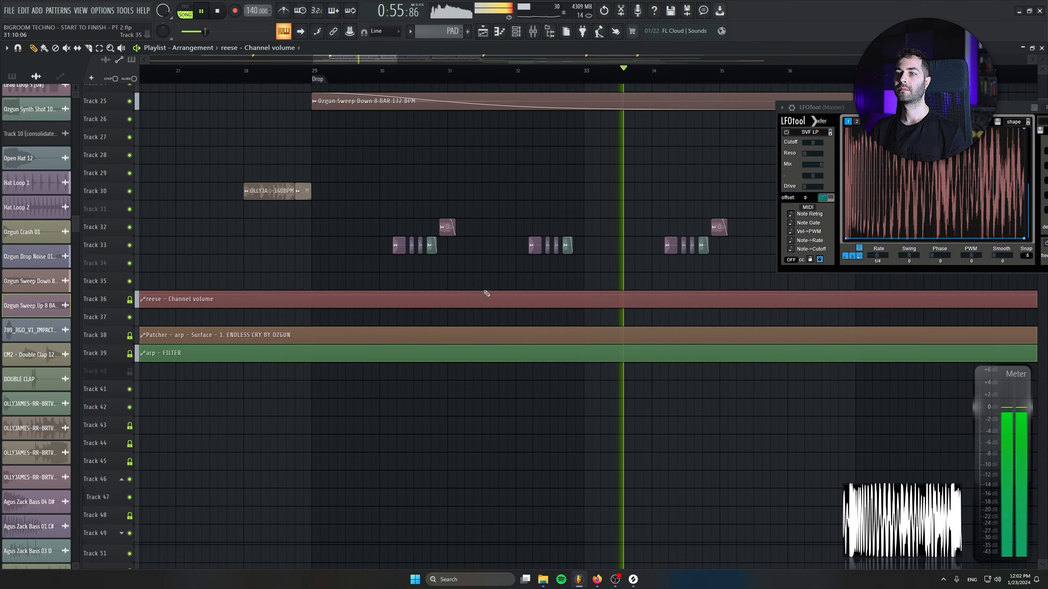
drag(592, 328, 336, 359)
scroll(521, 363, up, 2)
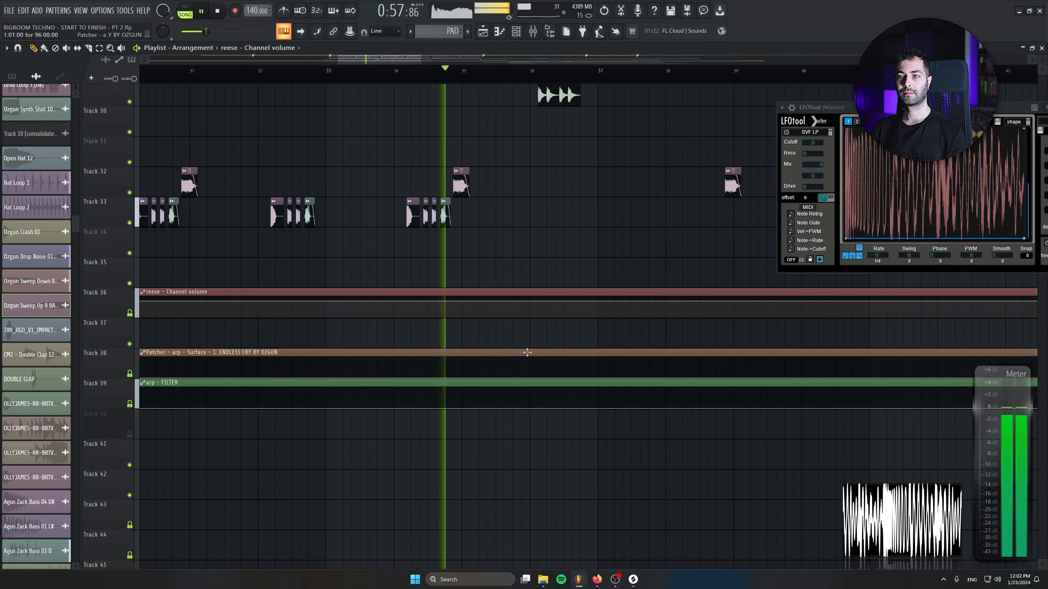
drag(557, 335, 444, 421)
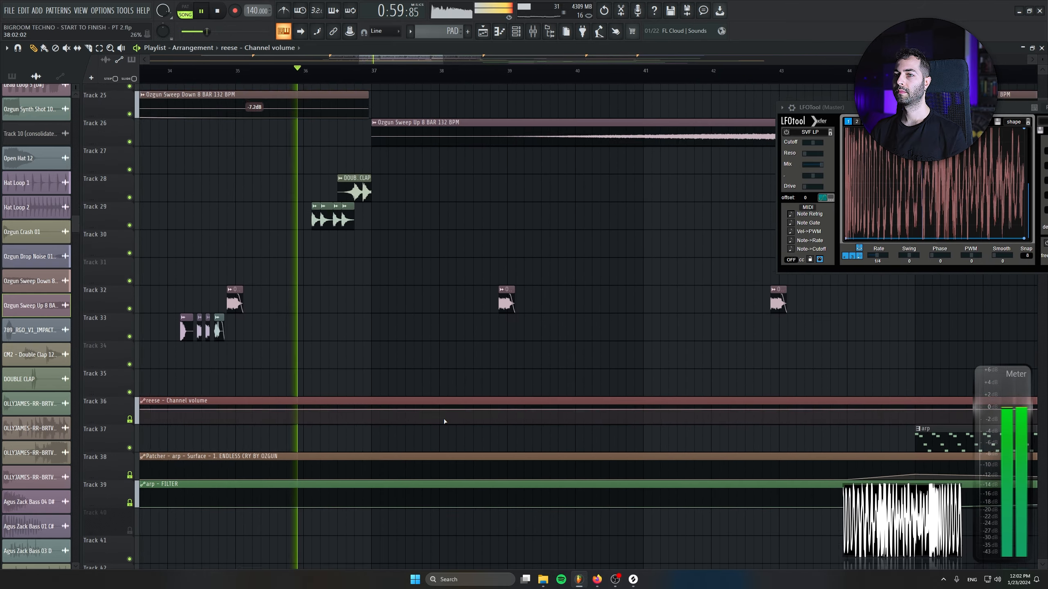
Listen through the rest of the drop into the Break marker while reviewing the drum, sweep and arp tracks
scroll(363, 386, down, 8)
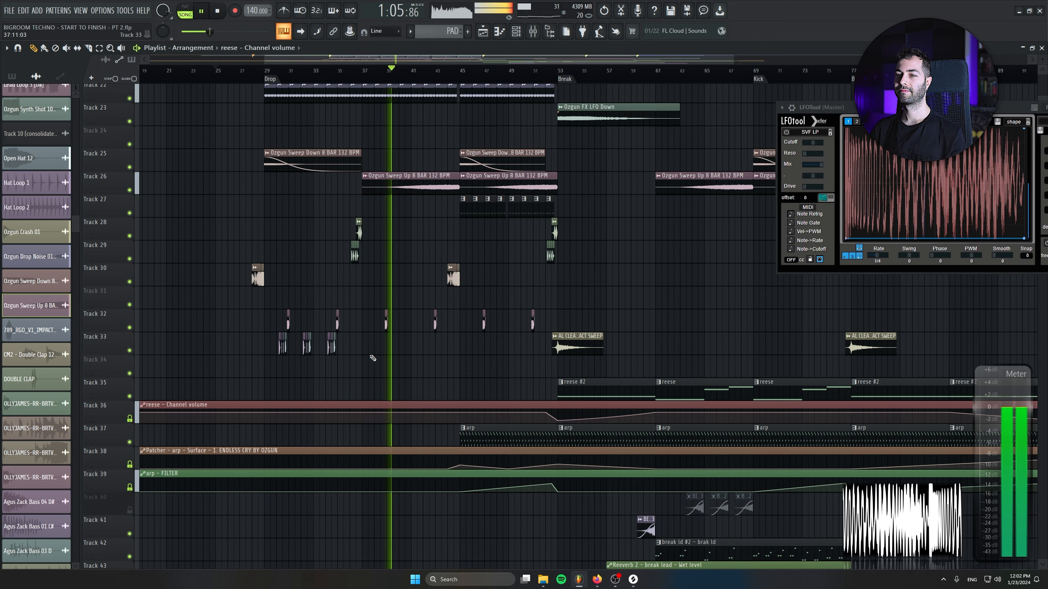
scroll(418, 342, up, 5)
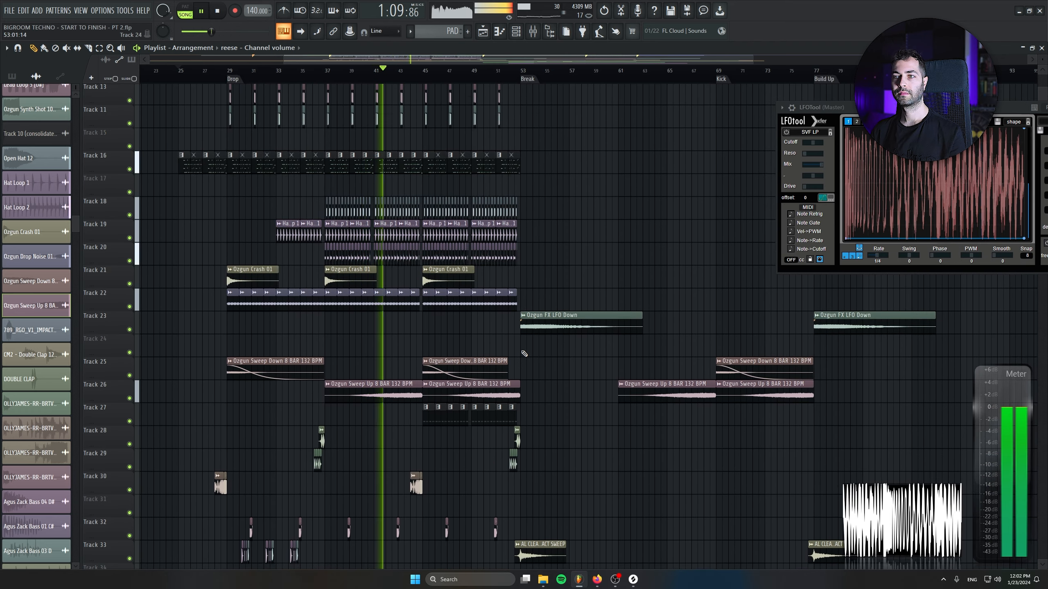
scroll(524, 353, up, 5)
scroll(549, 401, down, 5)
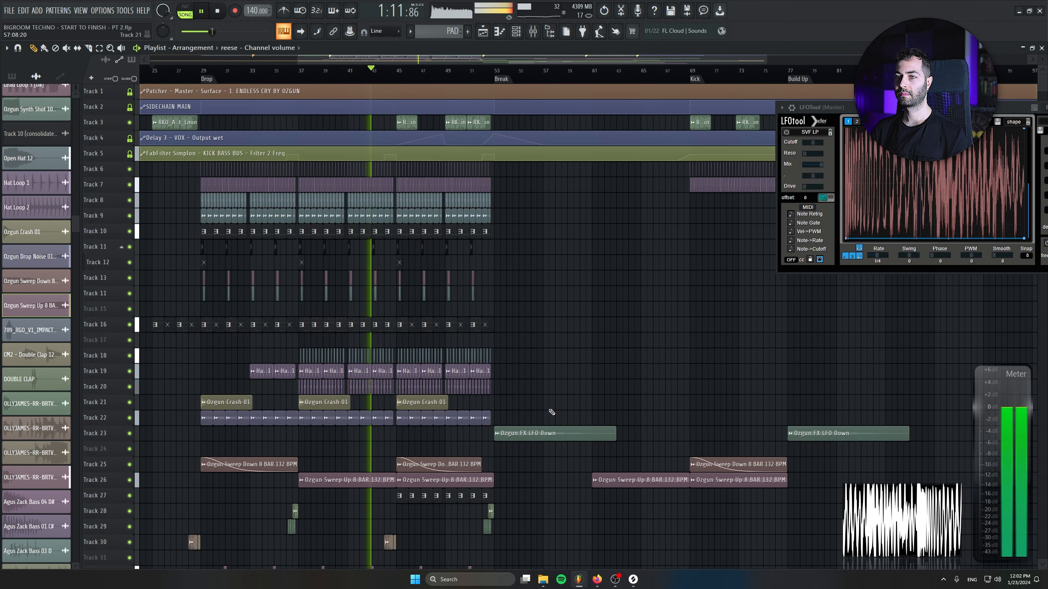
scroll(551, 411, up, 5)
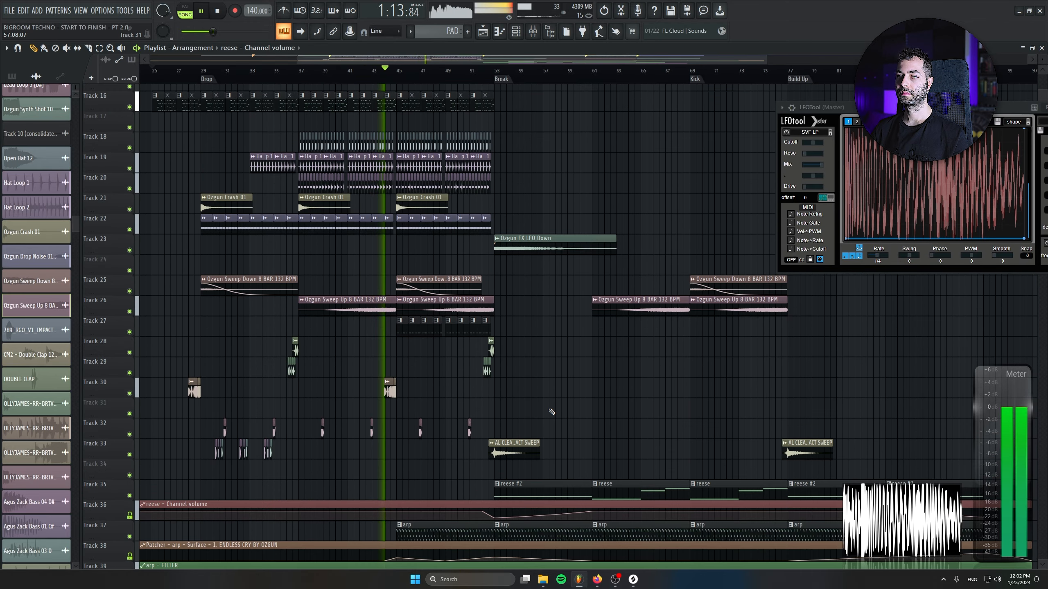
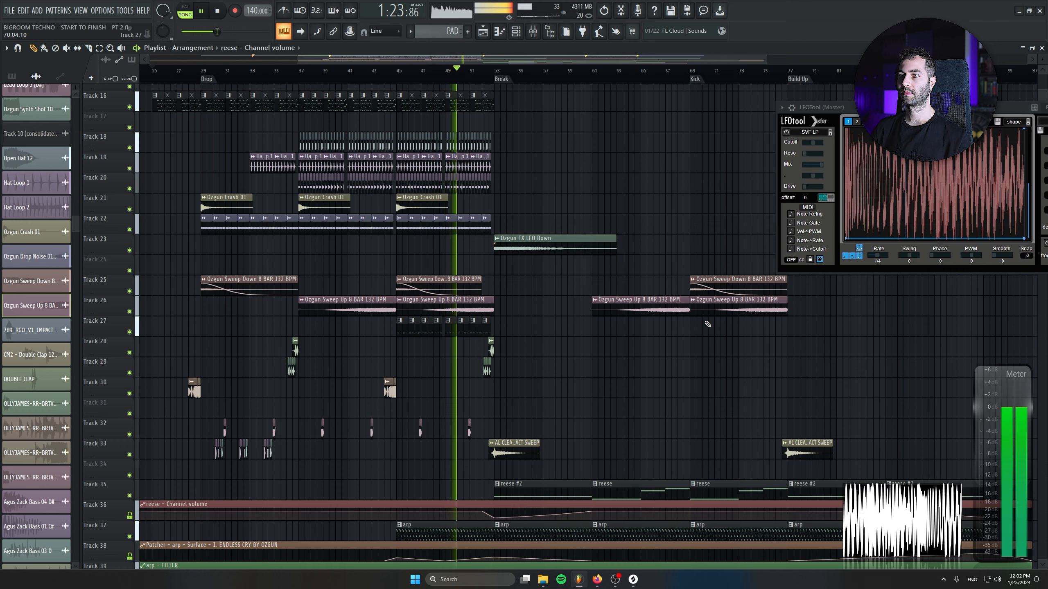
scroll(708, 324, up, 6)
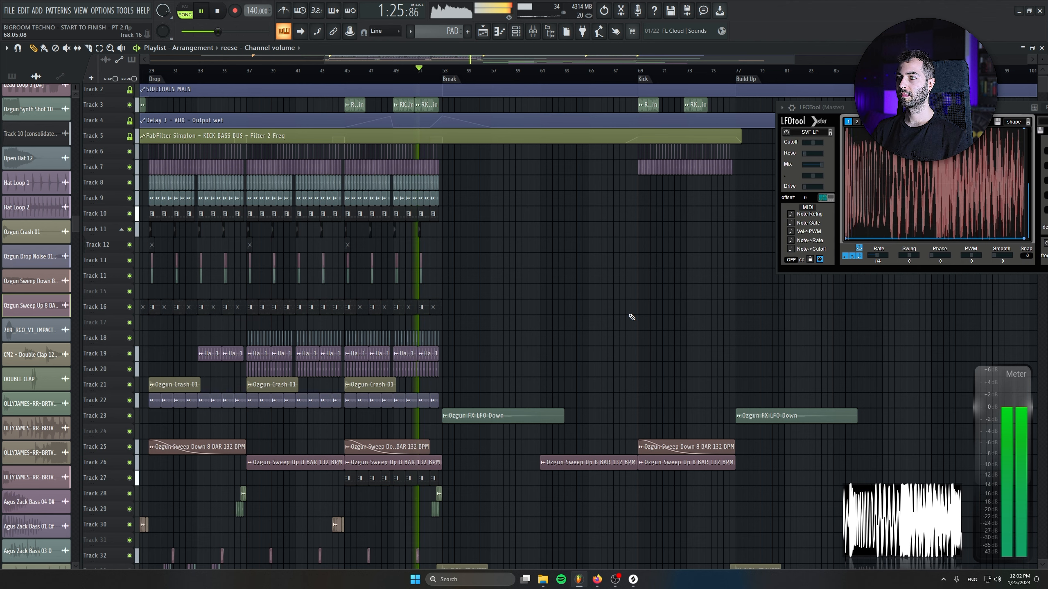
scroll(631, 319, down, 8)
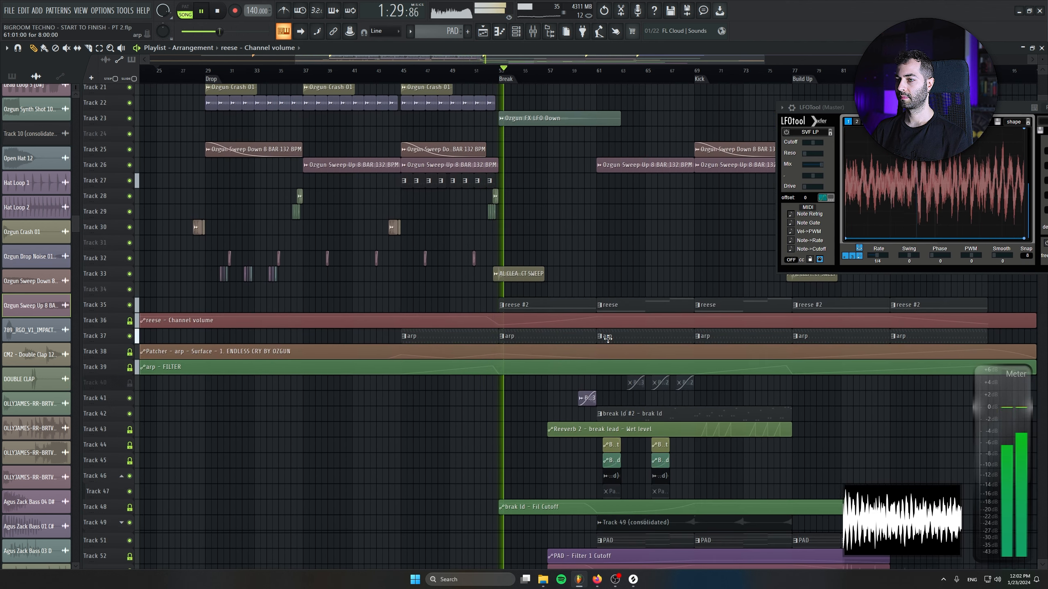
Drop the arp Patcher ENDLESS CRY automation to zero at bar 53 and try raising its point at bar 61
scroll(608, 339, up, 5)
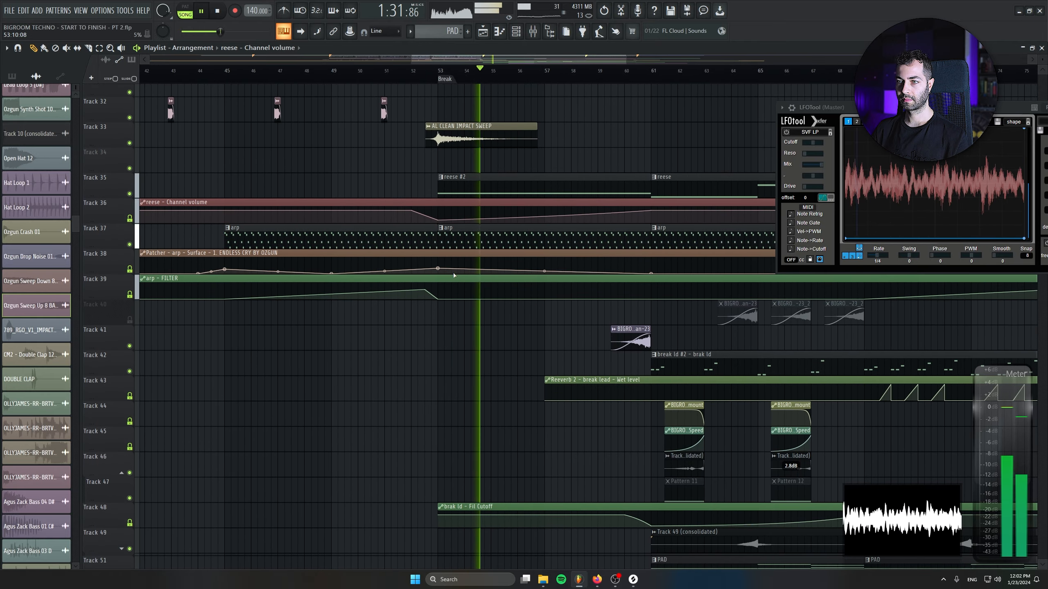
drag(438, 268, 424, 372)
scroll(440, 321, up, 2)
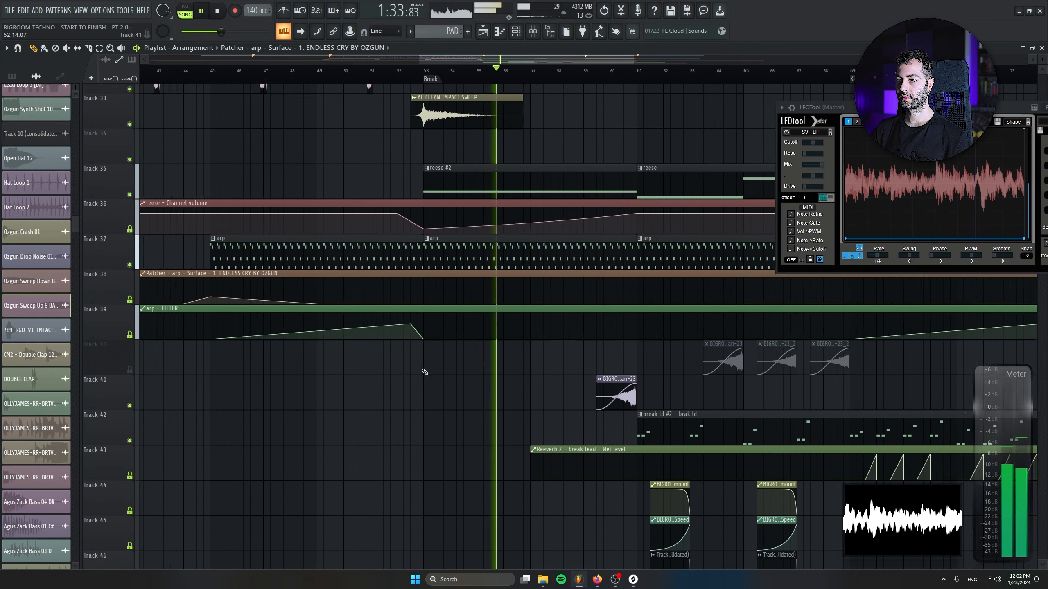
scroll(424, 372, up, 2)
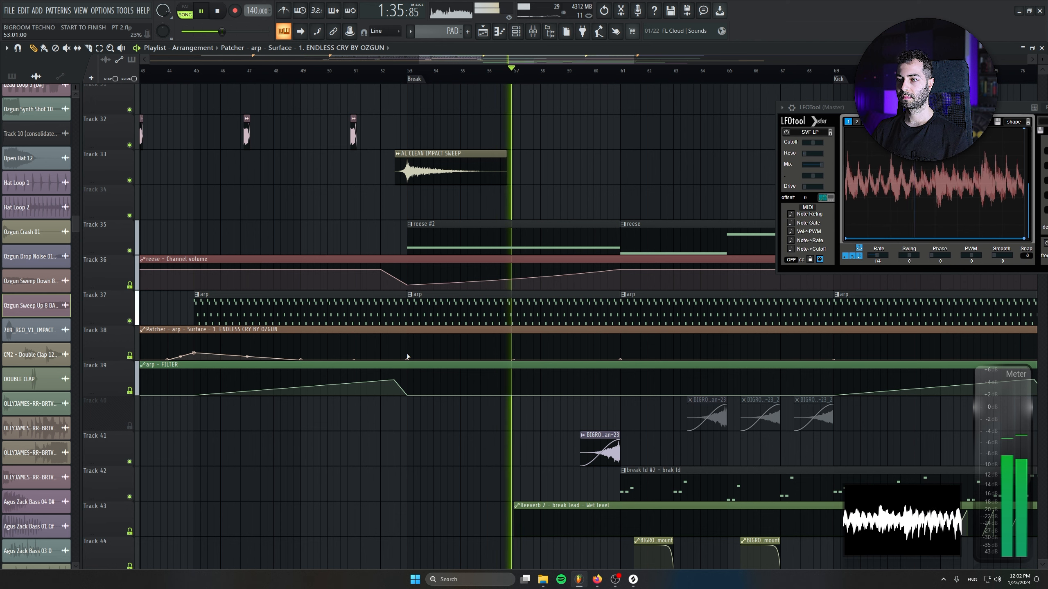
drag(619, 360, 620, 349)
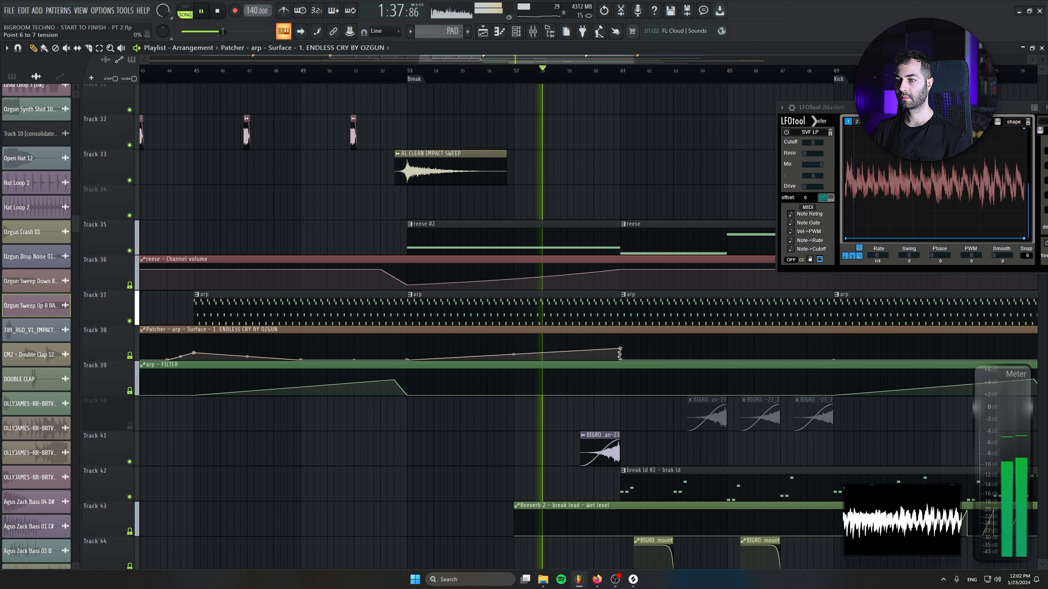
Raise the arp FILTER automation at bar 61 so it climbs from bar 53 and falls to zero at bar 69
drag(620, 395, 492, 341)
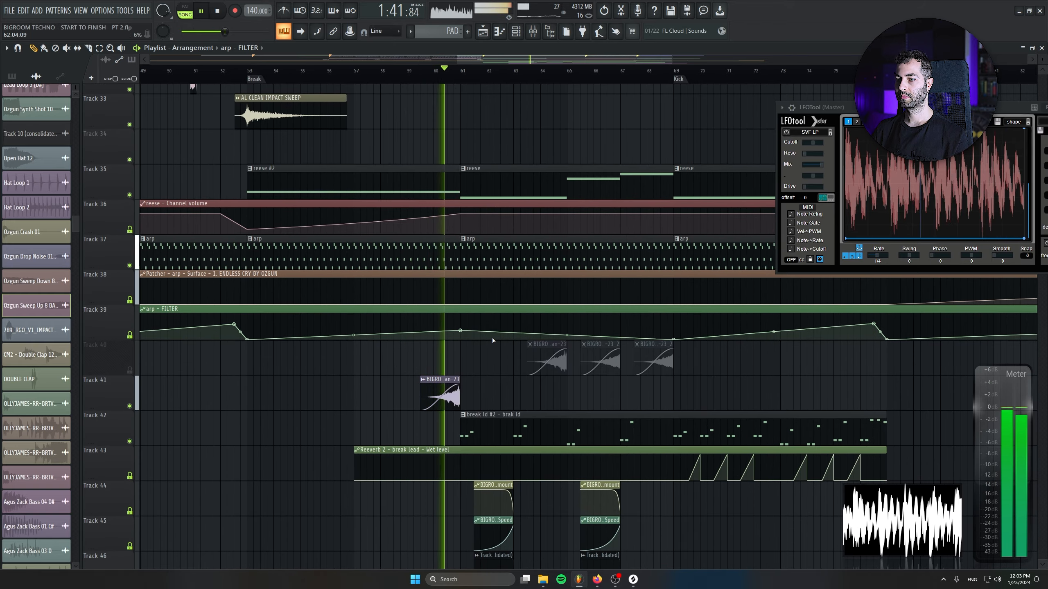
key(ctrl+z)
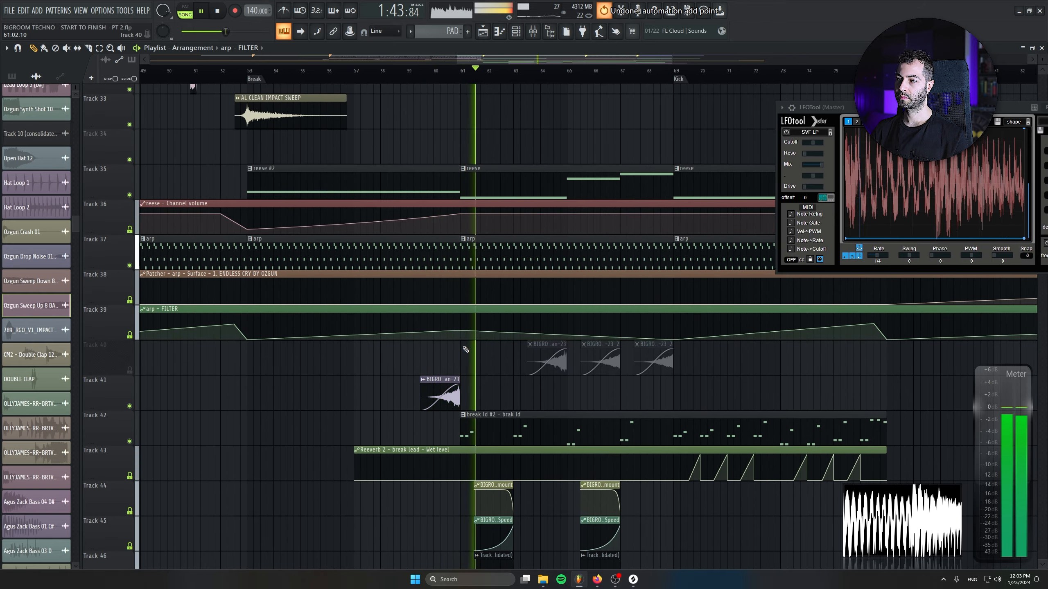
scroll(552, 339, up, 2)
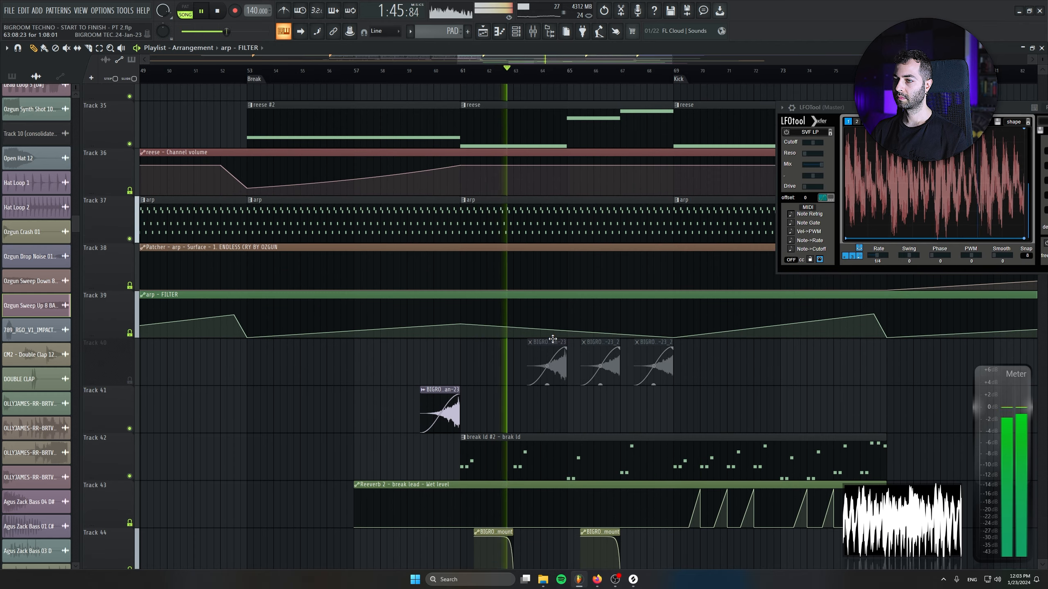
drag(460, 324, 461, 327)
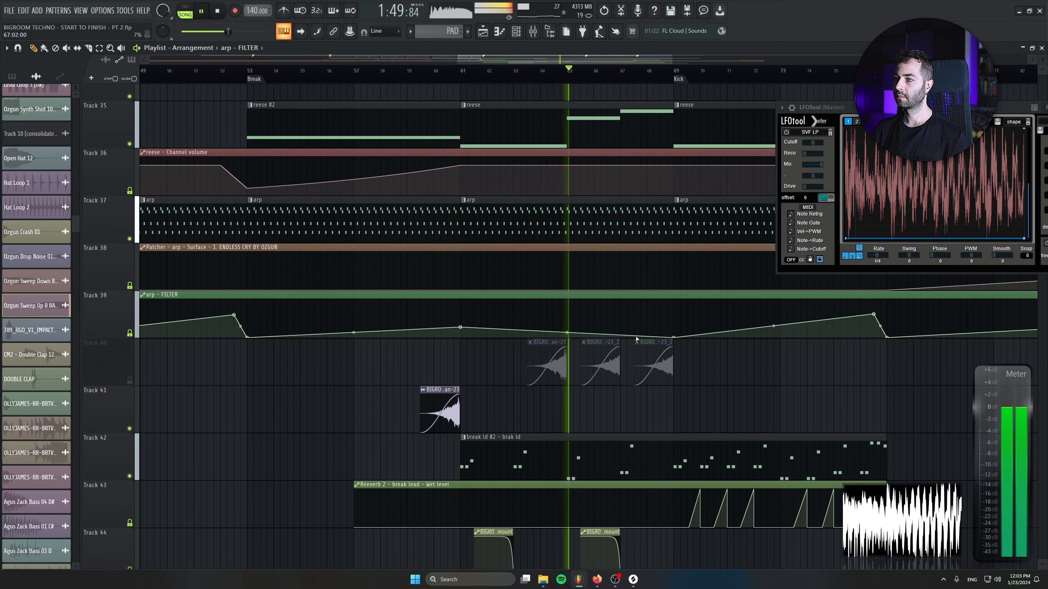
Try to move the arp FILTER automation peak from bar 61 to bar 69
drag(663, 350, 522, 364)
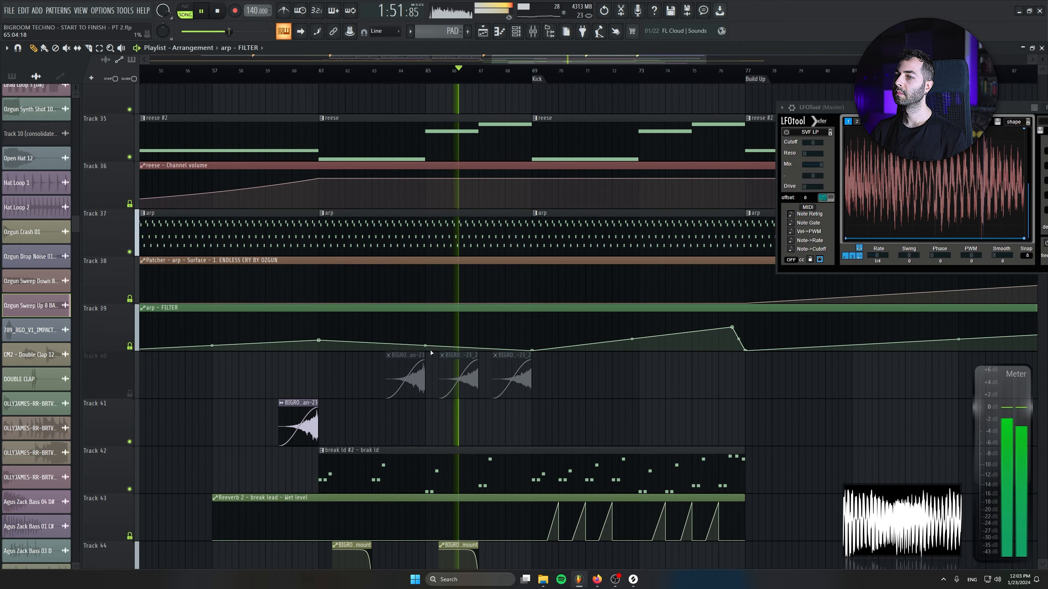
drag(320, 341, 534, 340)
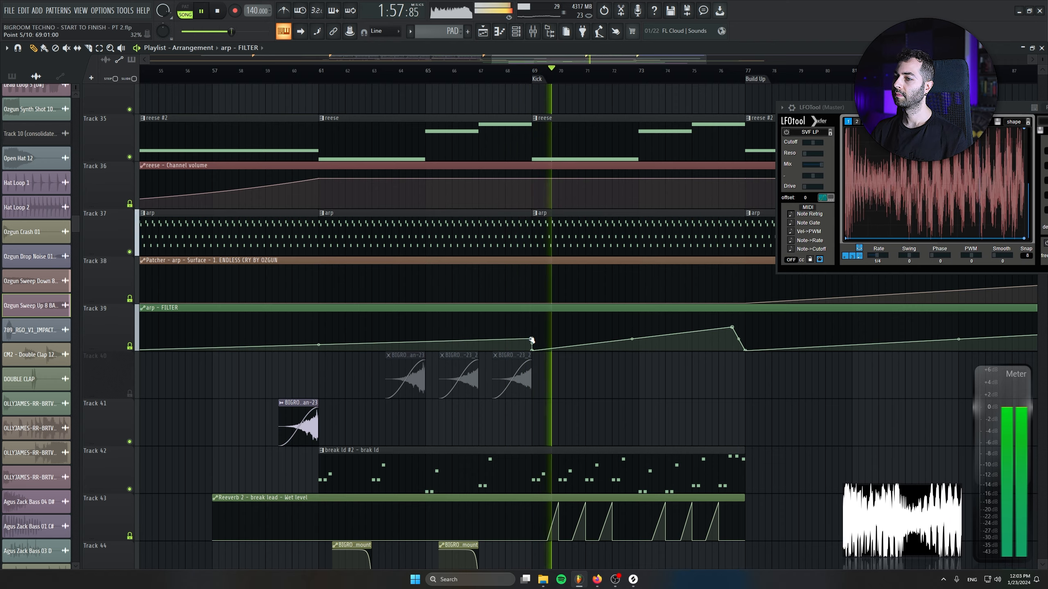
key(ctrl+z)
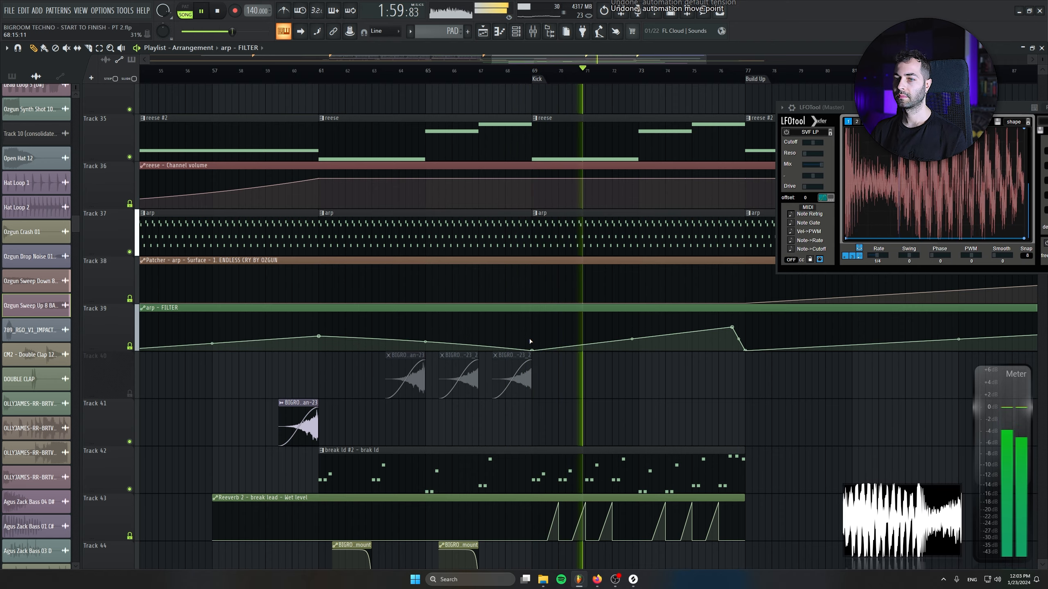
Replay the song from about bar 67 with the arp, reese and break lead automation in view
scroll(492, 348, down, 1)
scroll(492, 348, down, 3)
click(492, 69)
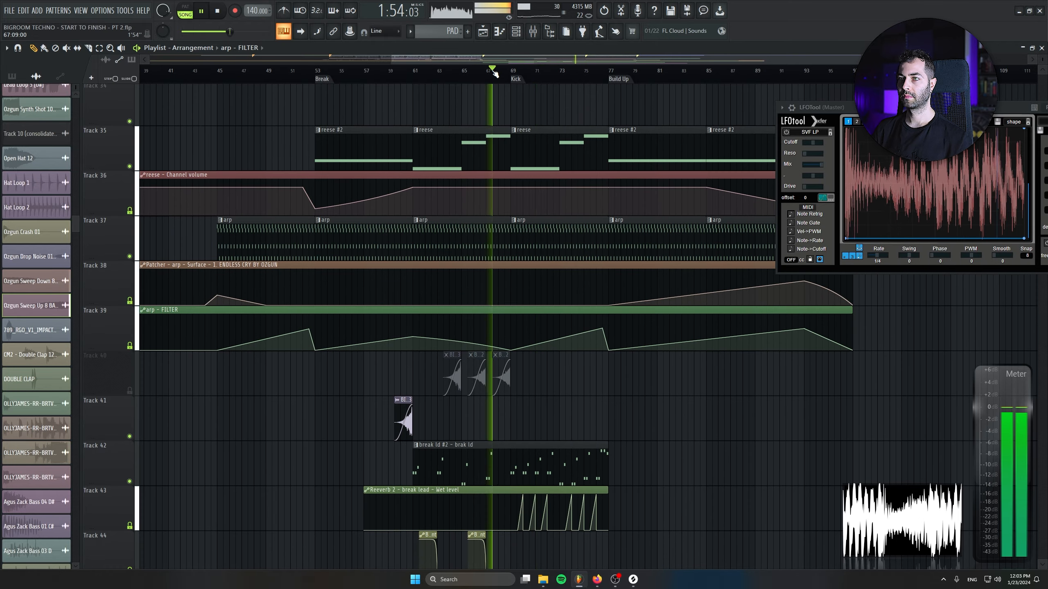
Open the arp channel's Serum instrument from the channel rack and check its effects page
click(516, 31)
click(398, 171)
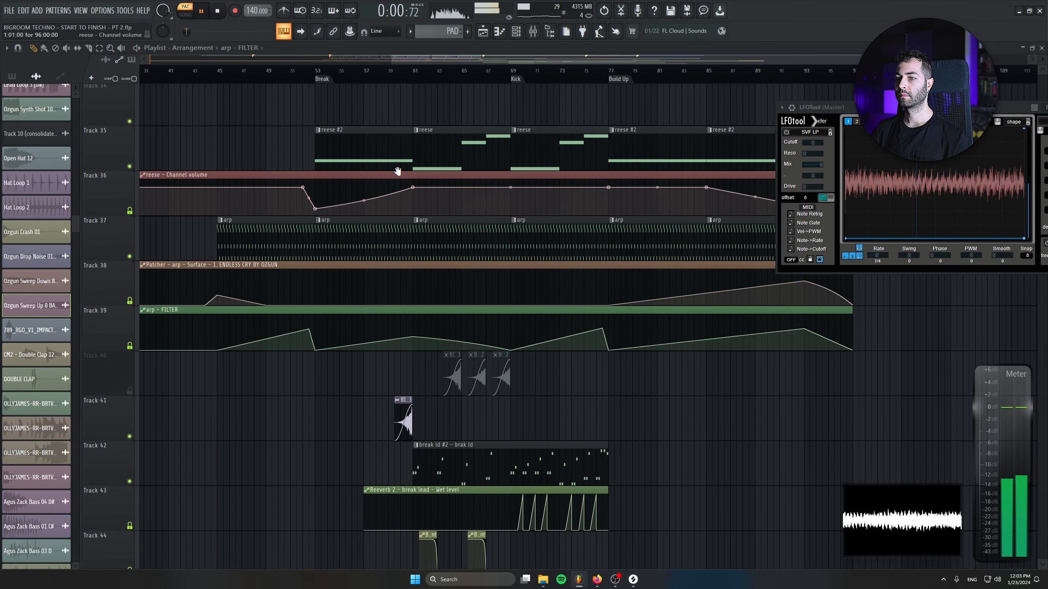
click(432, 250)
click(516, 36)
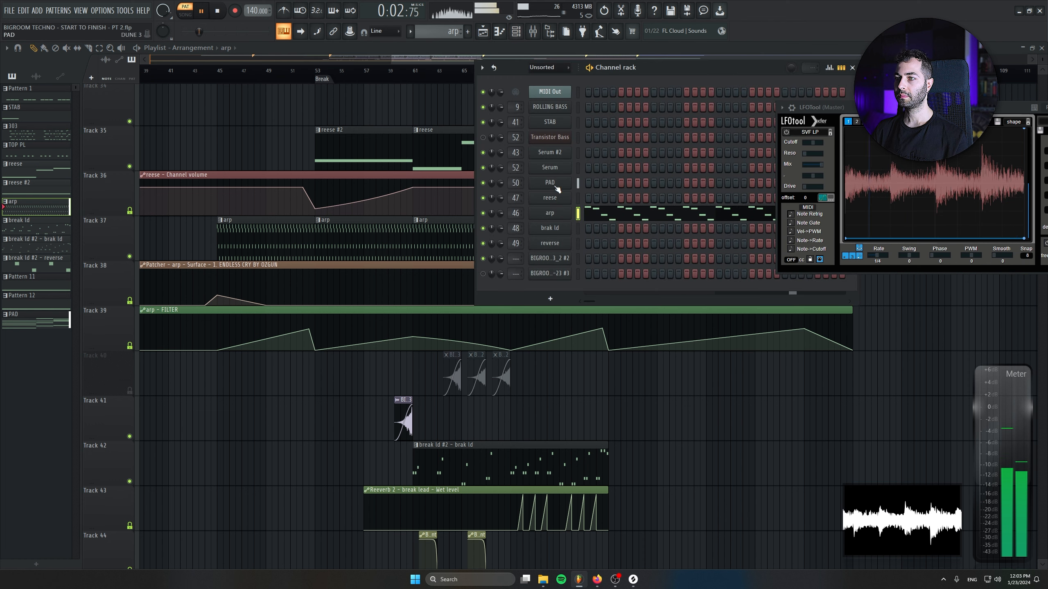
click(565, 217)
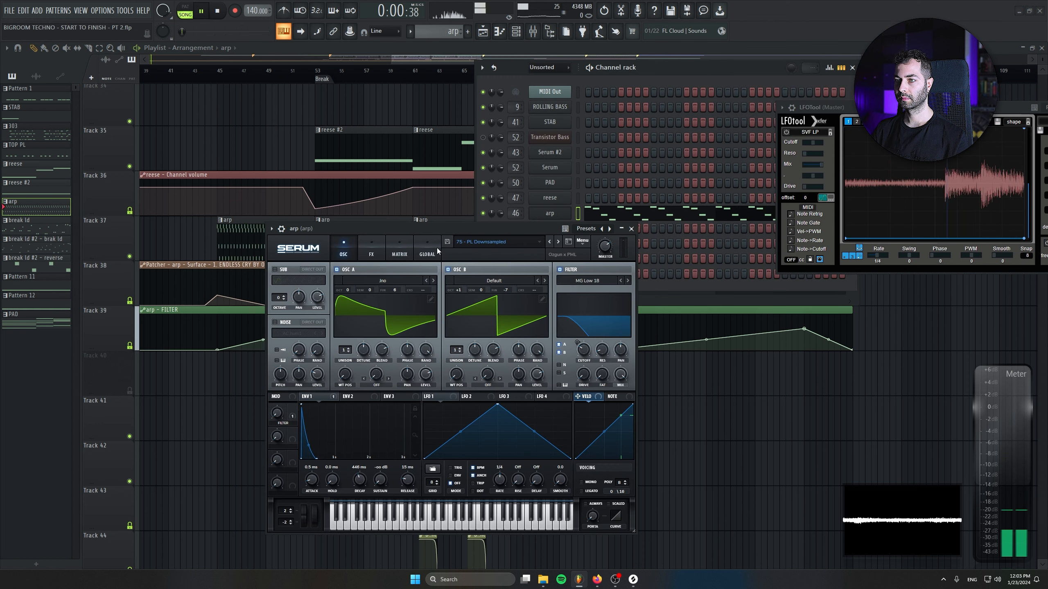
click(372, 252)
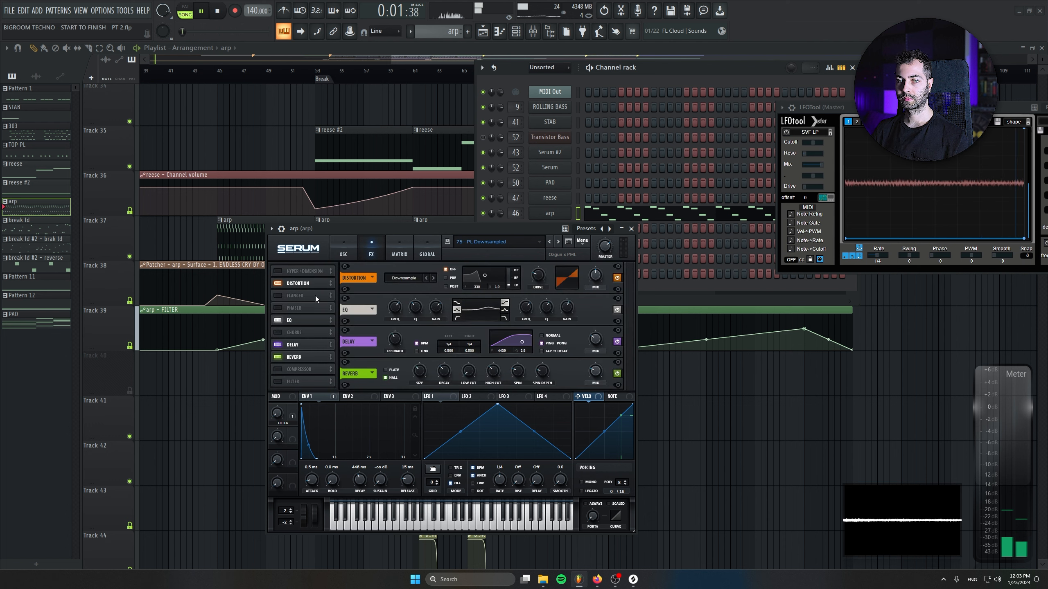
click(631, 229)
Copy the delay and reverb Patcher from the break lead mixer track into a free slot on the arp track
double_click(510, 207)
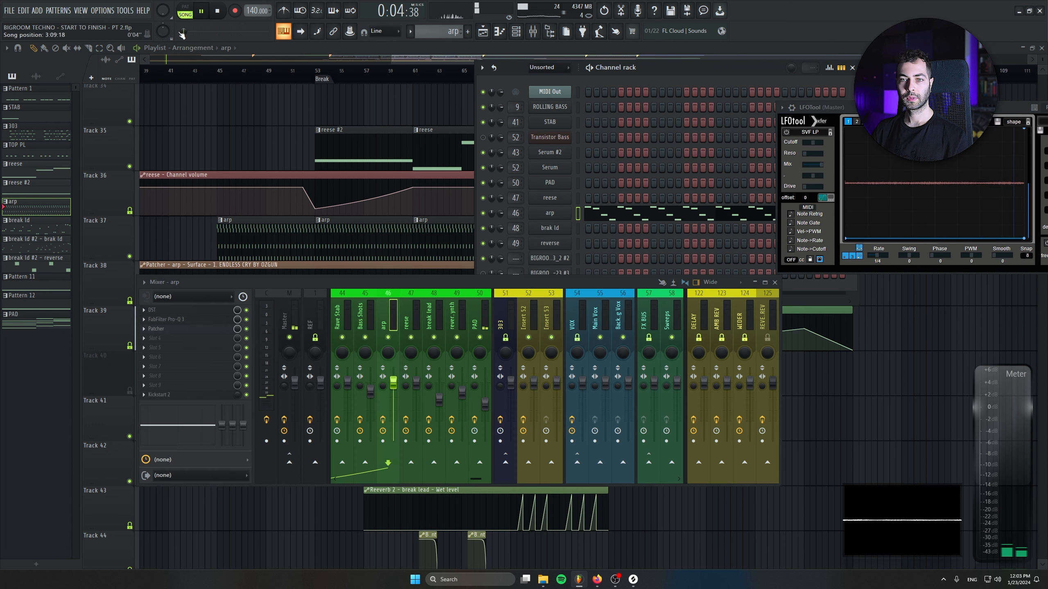
click(171, 331)
click(170, 331)
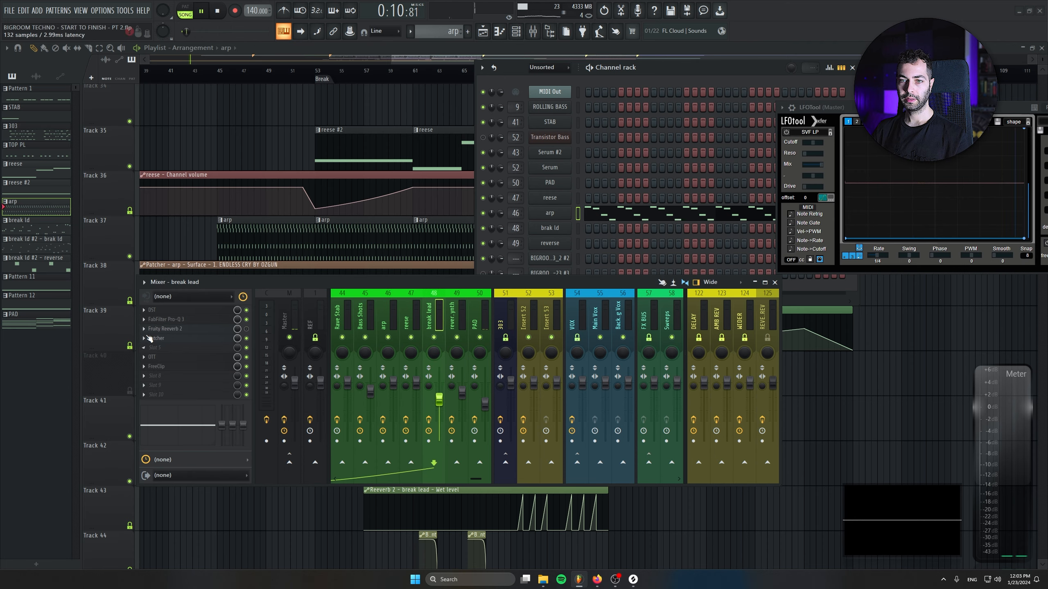
right_click(159, 340)
drag(178, 388, 404, 339)
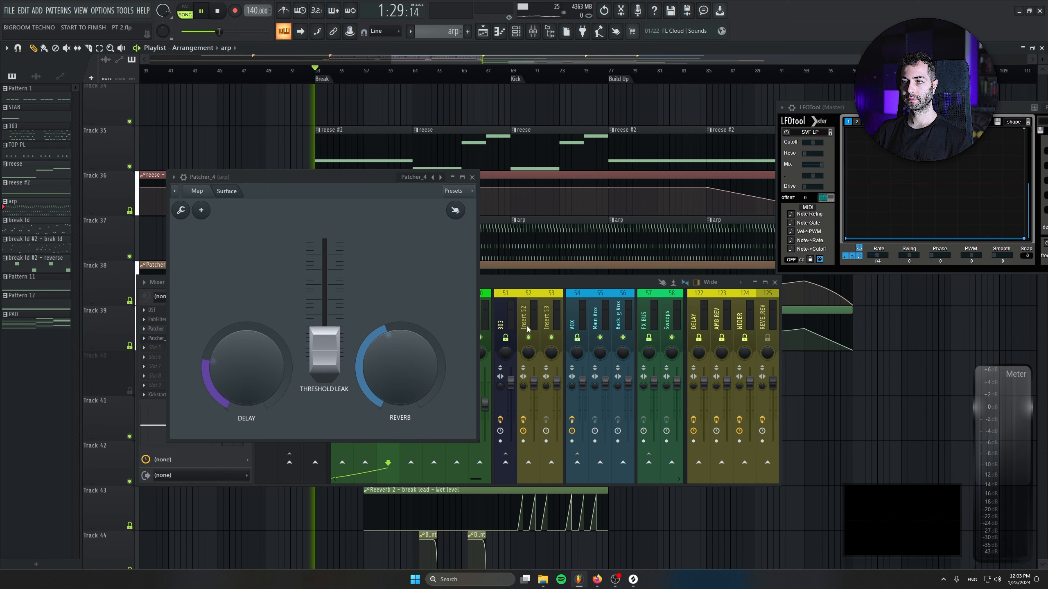
Move the mixer clear of the arp's new Patcher surface and audition the effect from the Break marker
click(248, 282)
drag(247, 282, 334, 329)
click(330, 179)
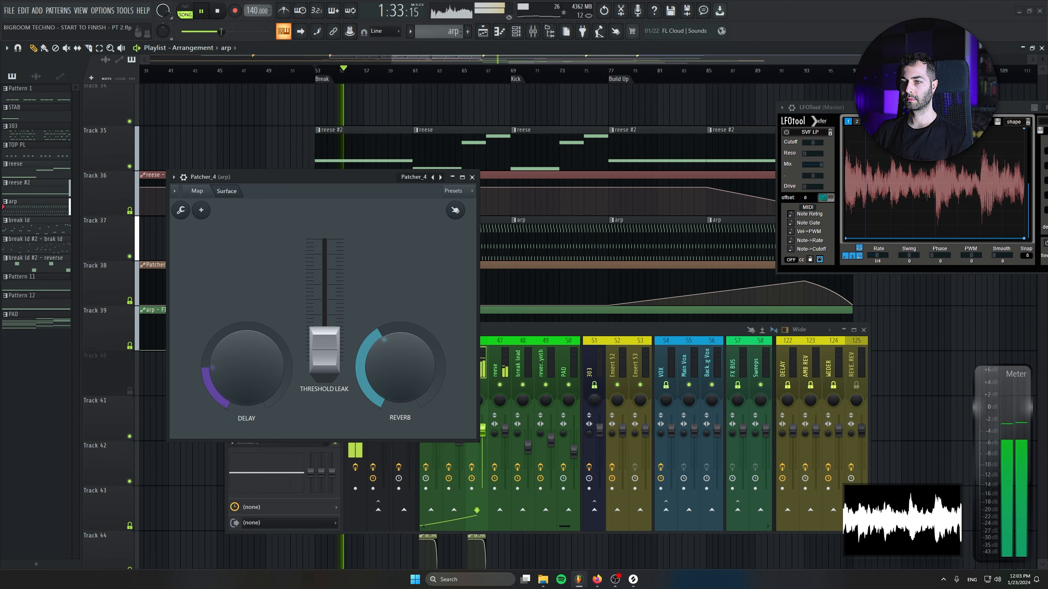
Close the arp's Patcher and the mixer, look over the break's tracks in the playlist, and stop playback
click(472, 178)
scroll(491, 219, down, 3)
scroll(491, 218, down, 1)
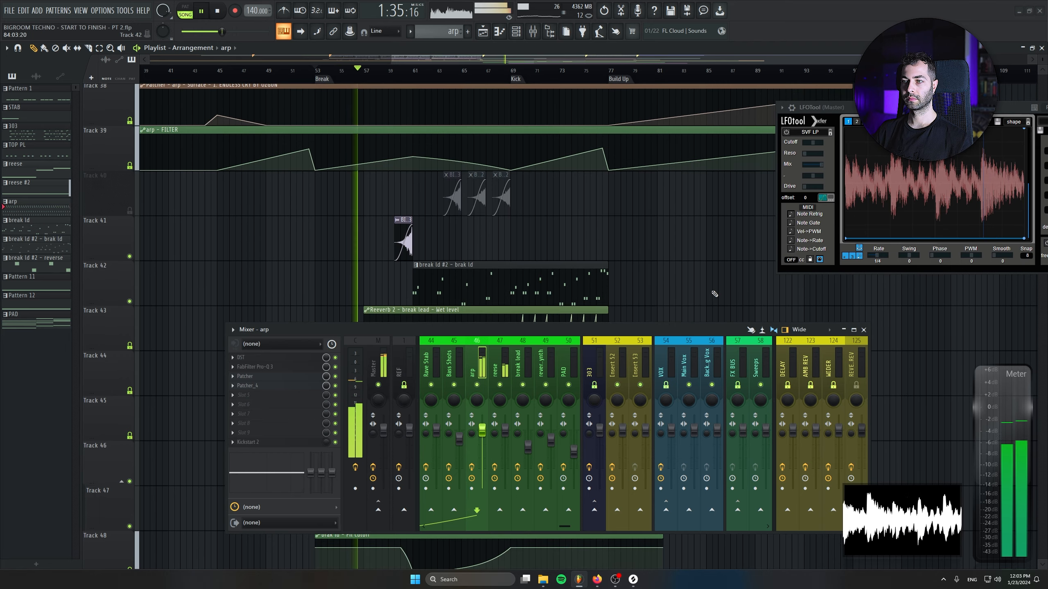
click(863, 329)
scroll(648, 299, down, 3)
scroll(574, 273, up, 3)
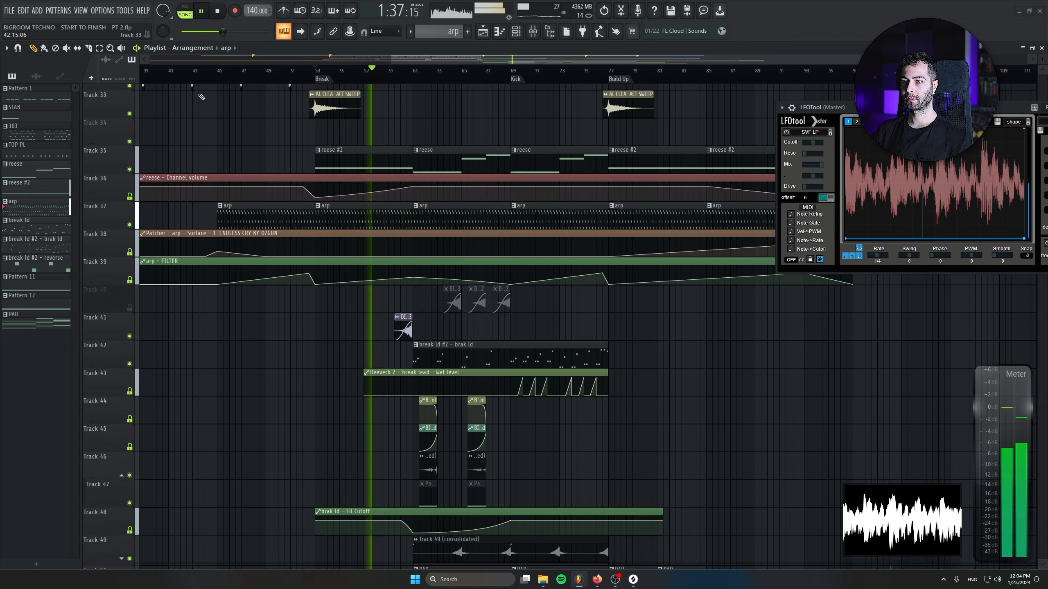
click(218, 10)
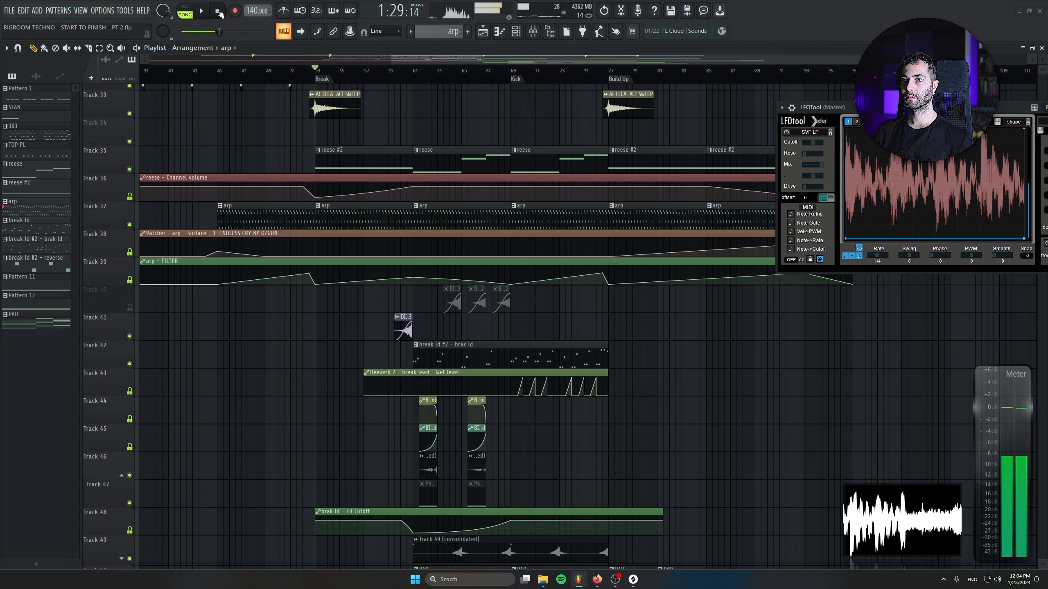
Audition the Atmos one shots in PML MTA 2 BONUS PACK and place Atmo_07_D# on Track 42 ahead of the Break marker
click(552, 36)
click(223, 62)
click(124, 335)
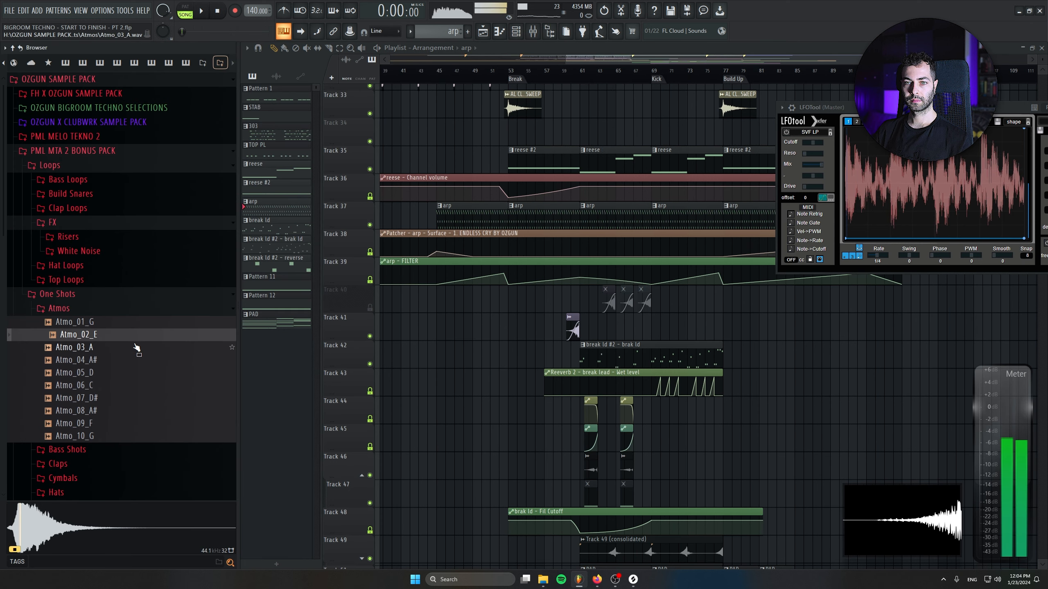
drag(572, 347, 647, 313)
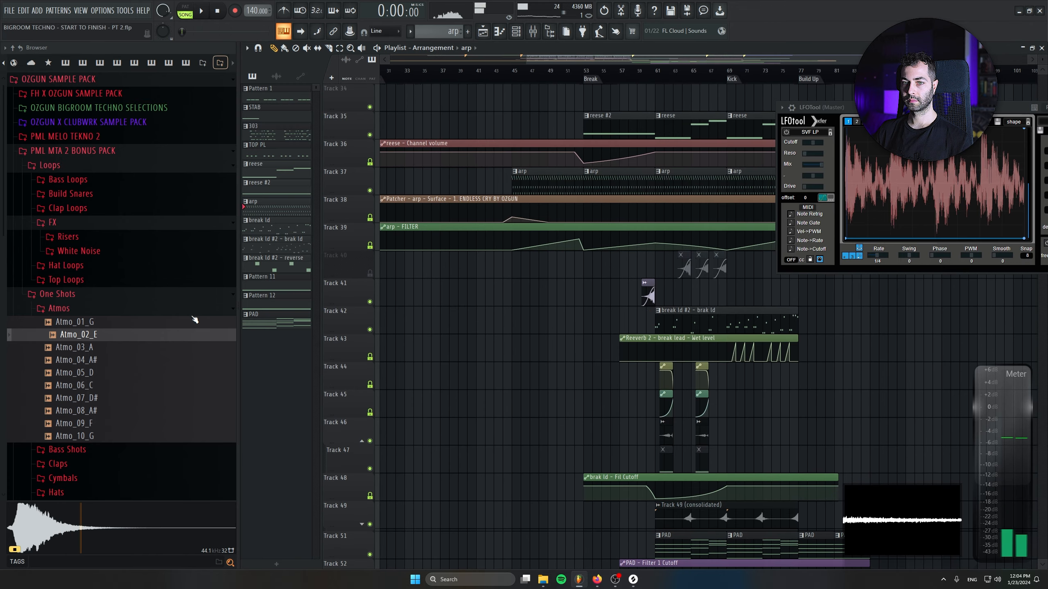
click(113, 398)
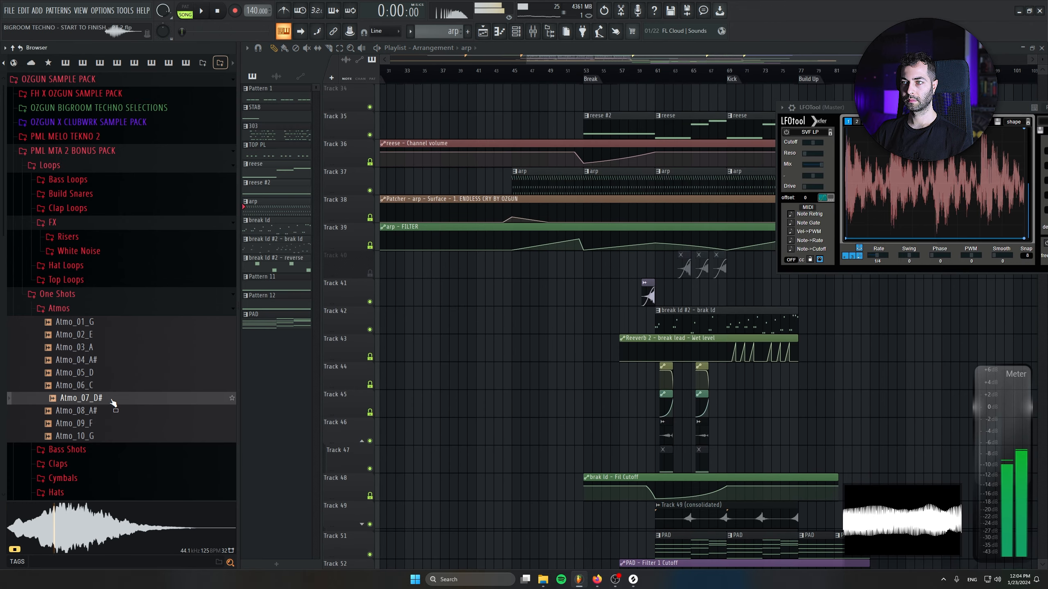
drag(113, 403, 509, 313)
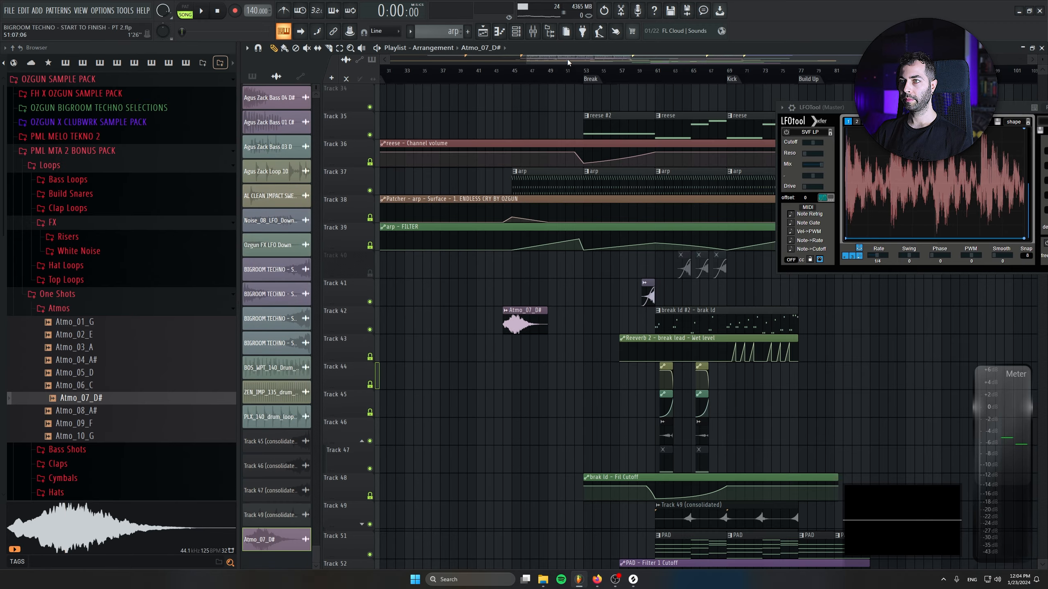
Move the Atmo_07_D# clip to the Break marker at bar 53 on Track 56 and play the song from just before it
click(549, 31)
scroll(392, 94, up, 3)
click(390, 70)
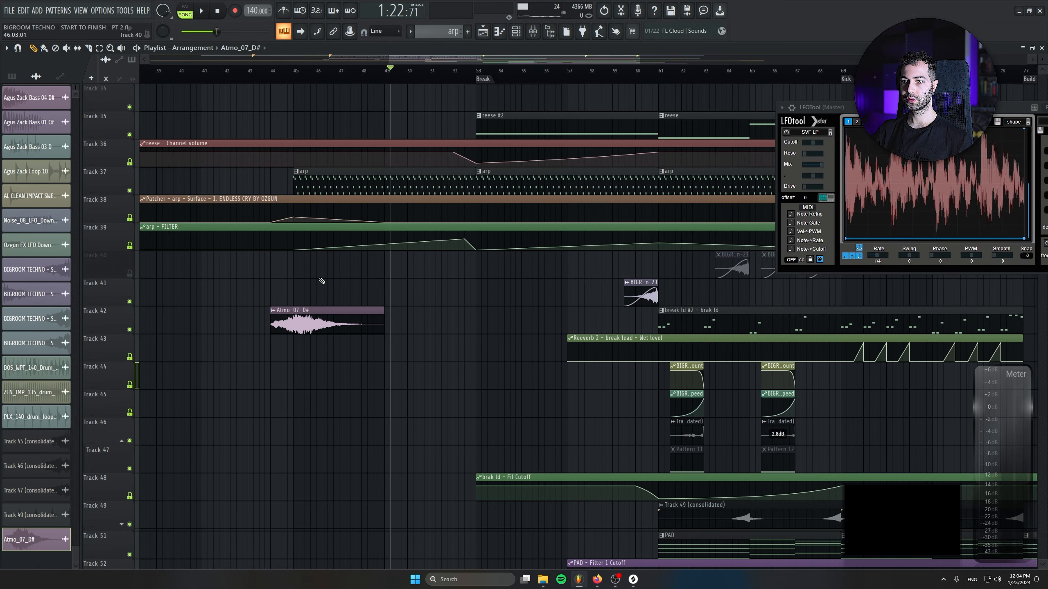
drag(319, 282, 447, 275)
key(space)
Keep the Atmo_07_D# channel's stretch mode on Auto, lower its volume, and route it to mixer track 63, ATMOS
double_click(447, 274)
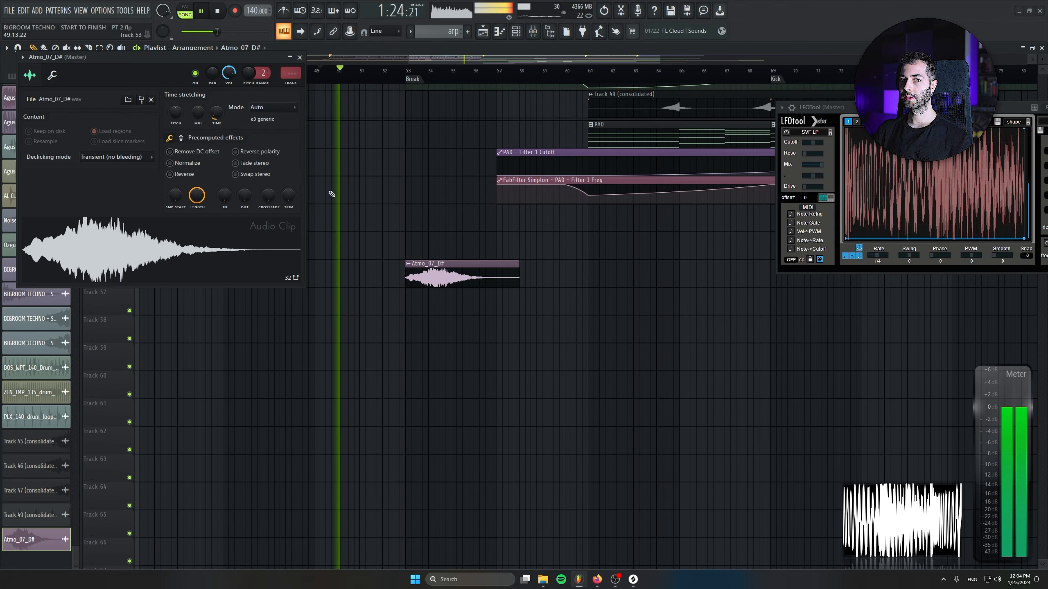
right_click(221, 111)
click(242, 132)
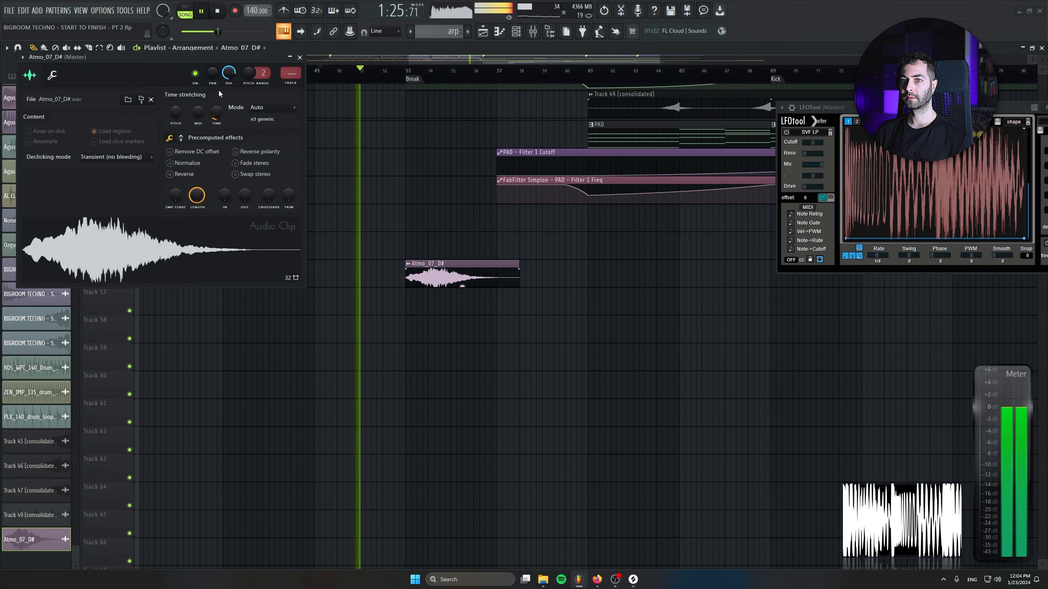
click(273, 108)
click(272, 96)
mouse_move(229, 72)
mouse_down()
mouse_move(229, 89)
mouse_move(228, 79)
mouse_up()
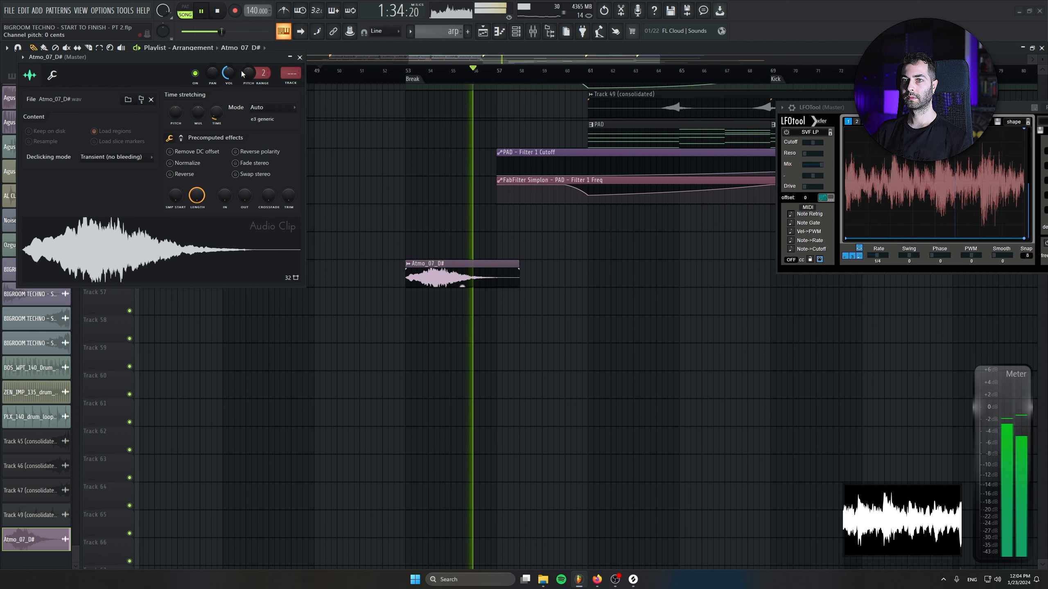
double_click(291, 73)
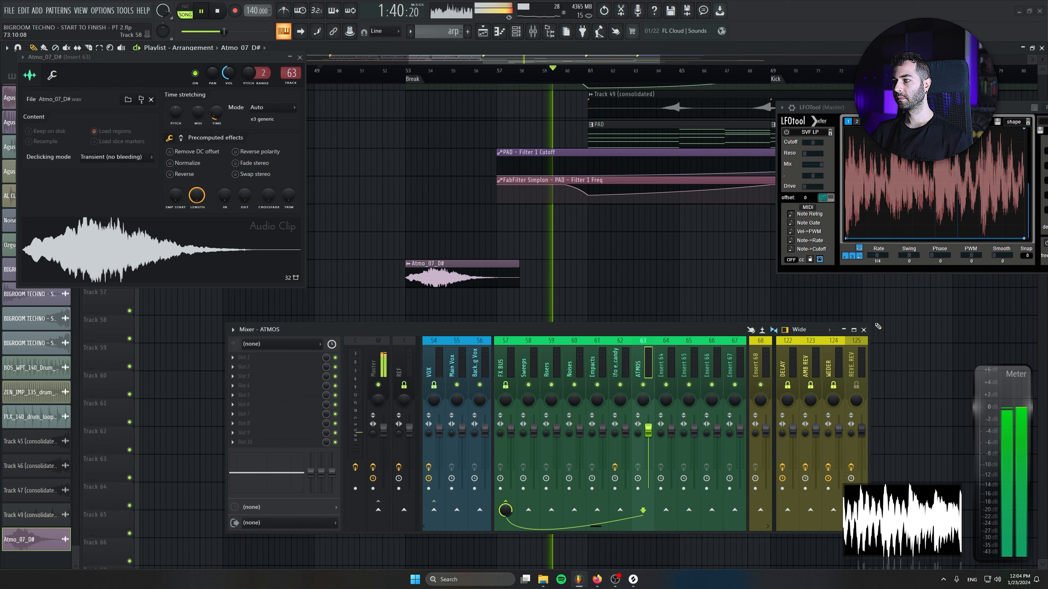
click(863, 330)
Copy the Atmo_07_D# clip to the Build Up marker at bar 77 on Track 56
scroll(643, 331, down, 1)
drag(580, 372, 513, 441)
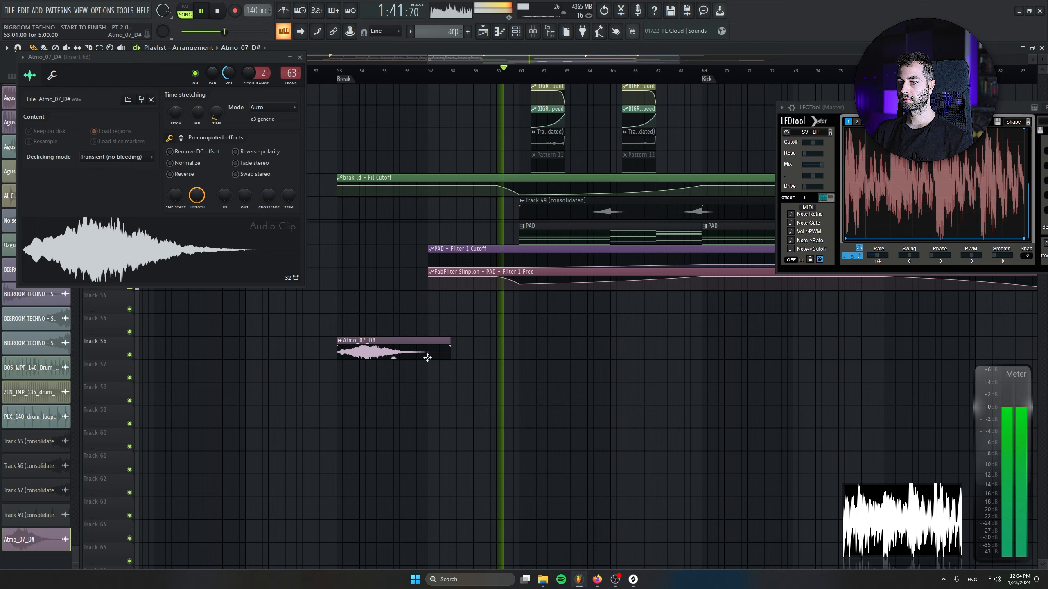
click(299, 60)
scroll(449, 371, down, 4)
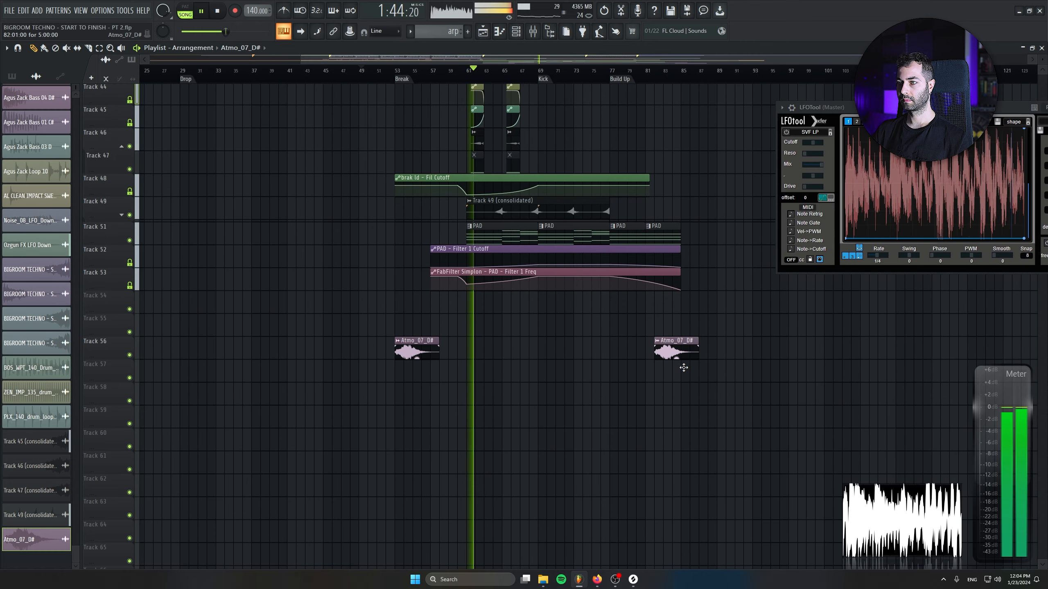
scroll(744, 416, down, 1)
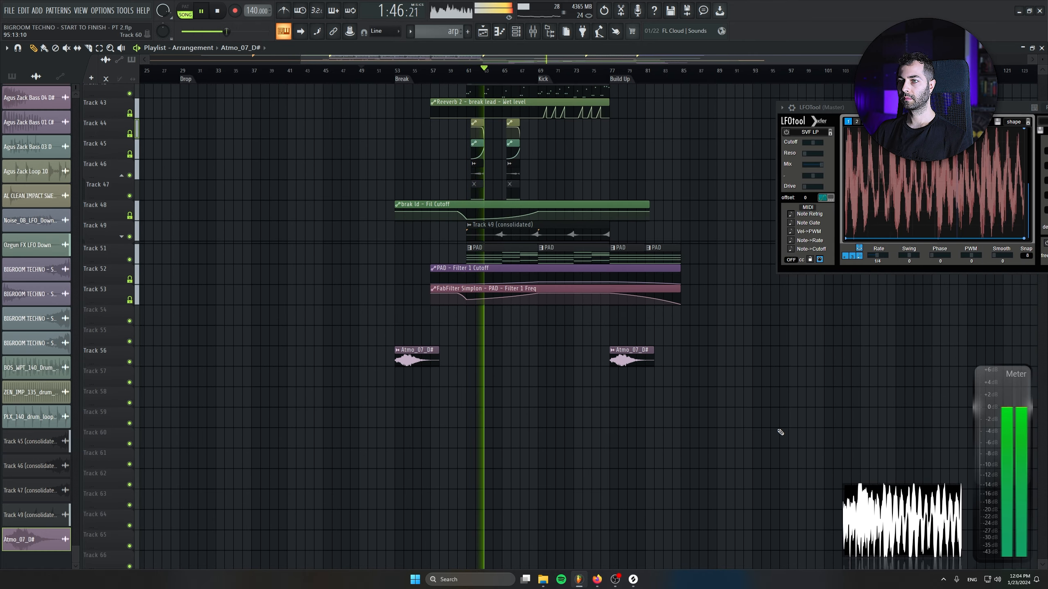
Listen through the break and browse the clap loops and clap one shots in PML MTA 2 BONUS PACK for a percussion sample
scroll(674, 463, up, 3)
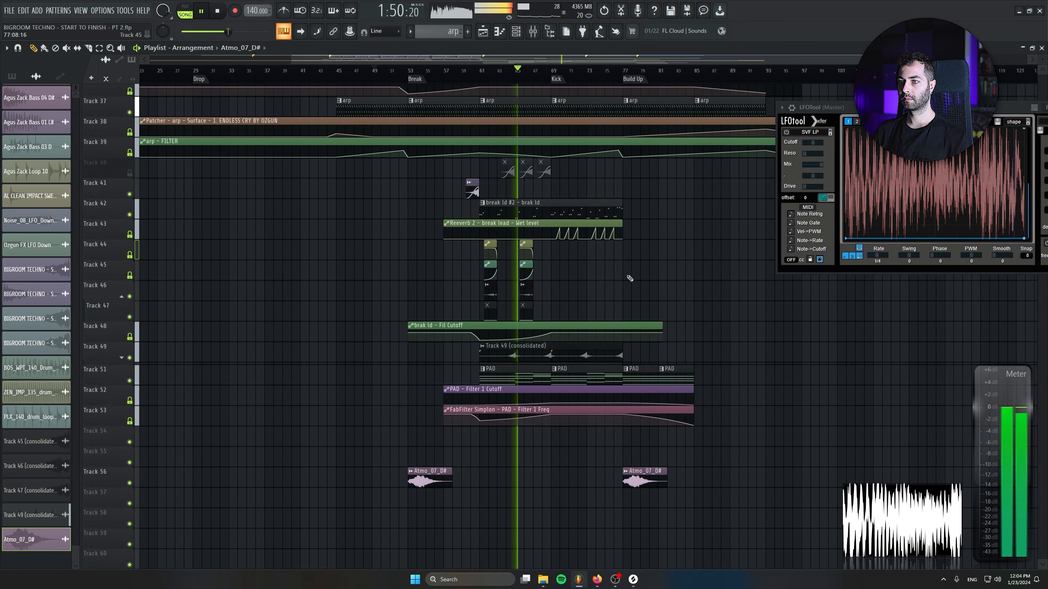
scroll(596, 285, up, 3)
scroll(523, 289, up, 1)
drag(521, 285, 545, 398)
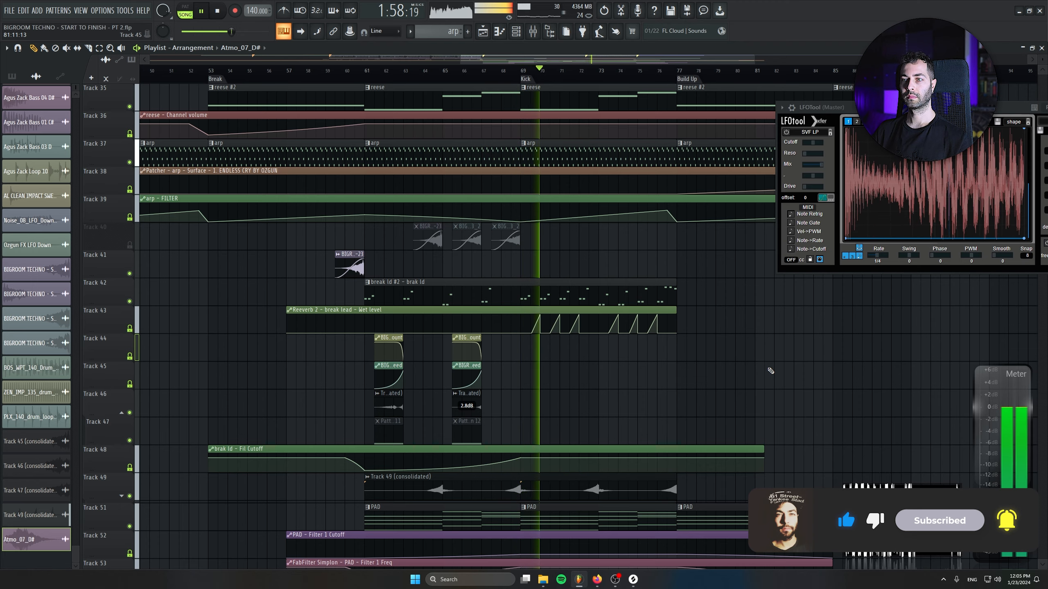
scroll(770, 370, down, 5)
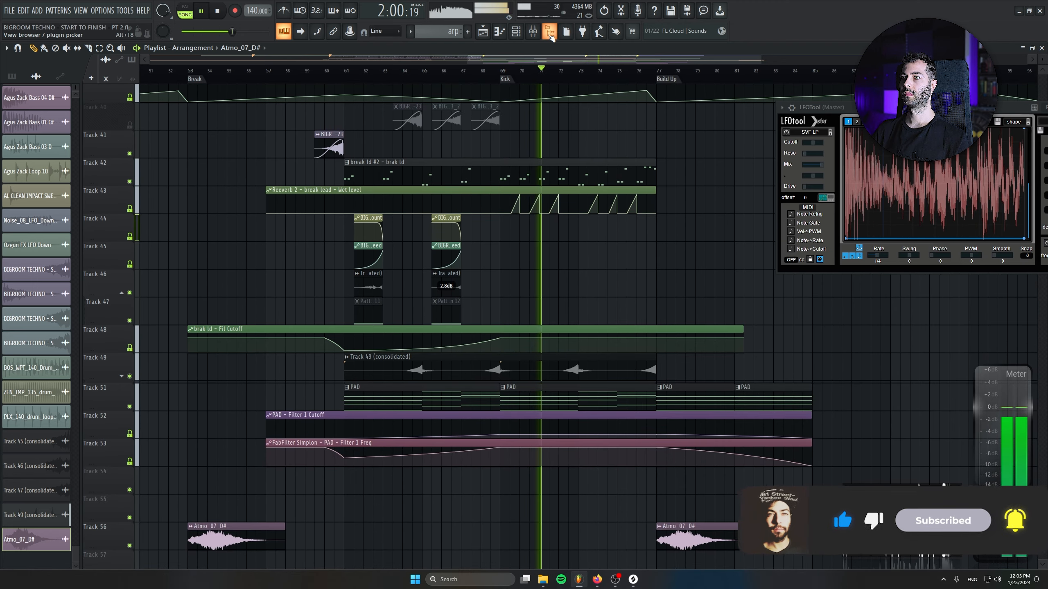
click(551, 38)
click(58, 210)
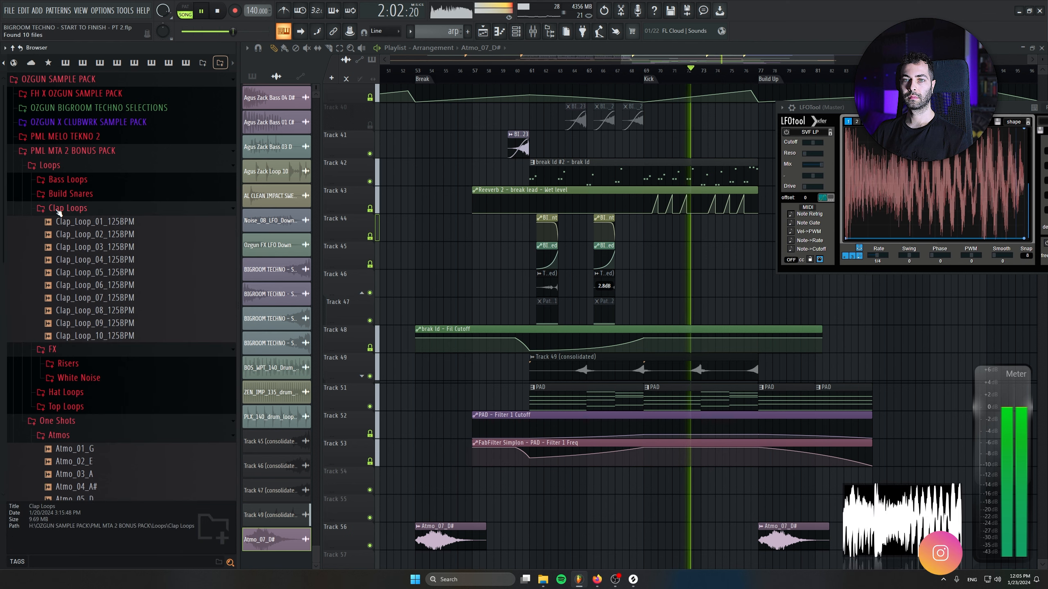
click(62, 208)
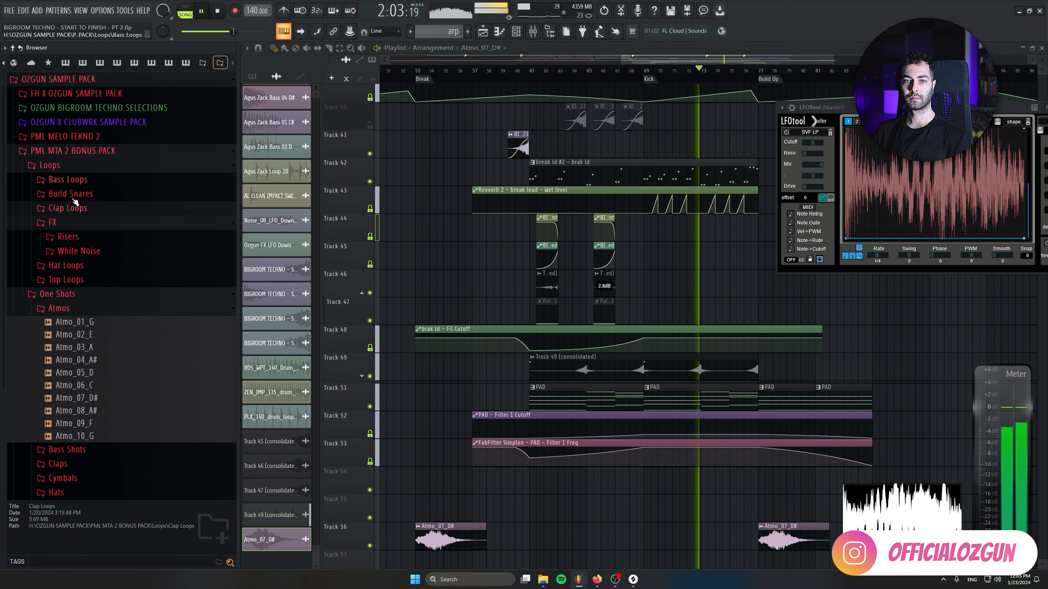
click(84, 309)
click(62, 337)
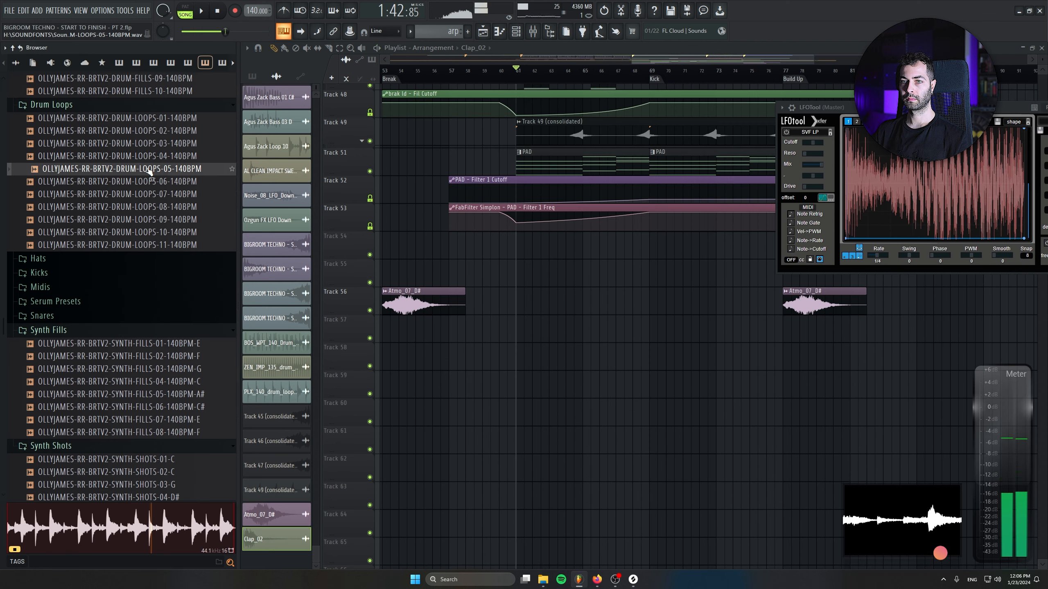
Place OLLYJAMES-RR-BRTV2-DRUM-LOOPS-04-140BPM four times in a row on Track 57, starting at the Kick marker at bar 69, and audition it
mouse_move(151, 158)
mouse_down()
mouse_move(323, 272)
mouse_move(554, 360)
mouse_move(531, 340)
mouse_move(586, 330)
mouse_up()
key(space)
click(620, 330)
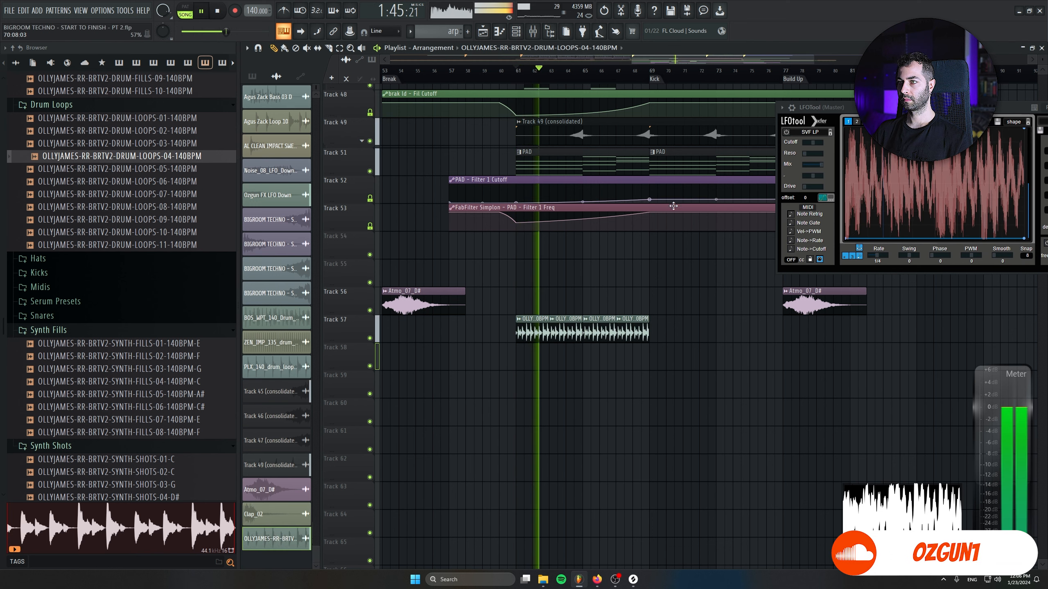
mouse_move(676, 315)
ctrl+mouse_down()
mouse_move(508, 337)
mouse_move(678, 331)
ctrl+mouse_up()
click(641, 70)
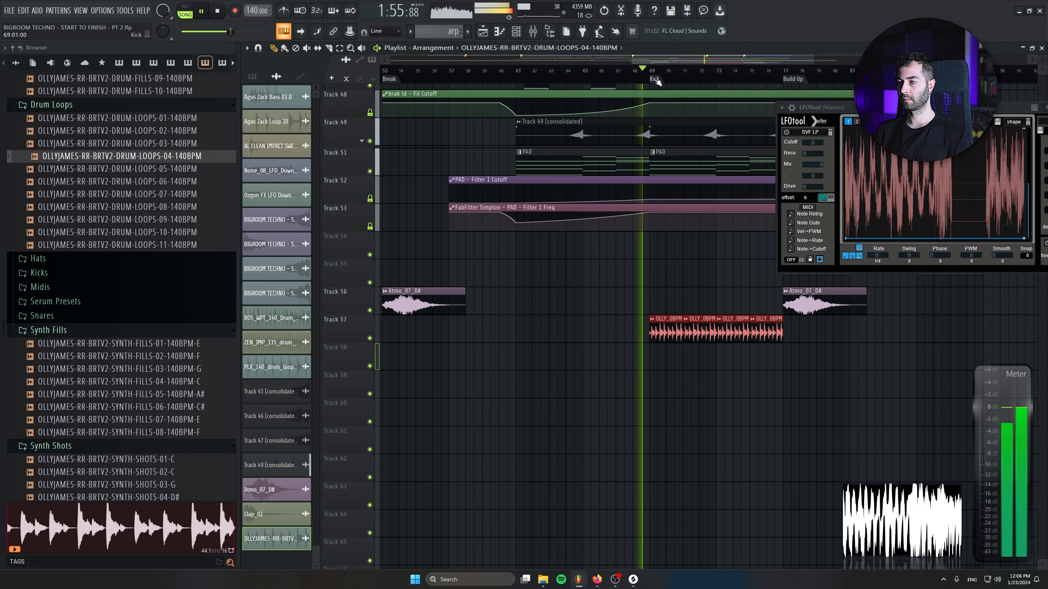
Lower the drum loop channel's volume to 62%
drag(727, 255, 559, 289)
double_click(596, 370)
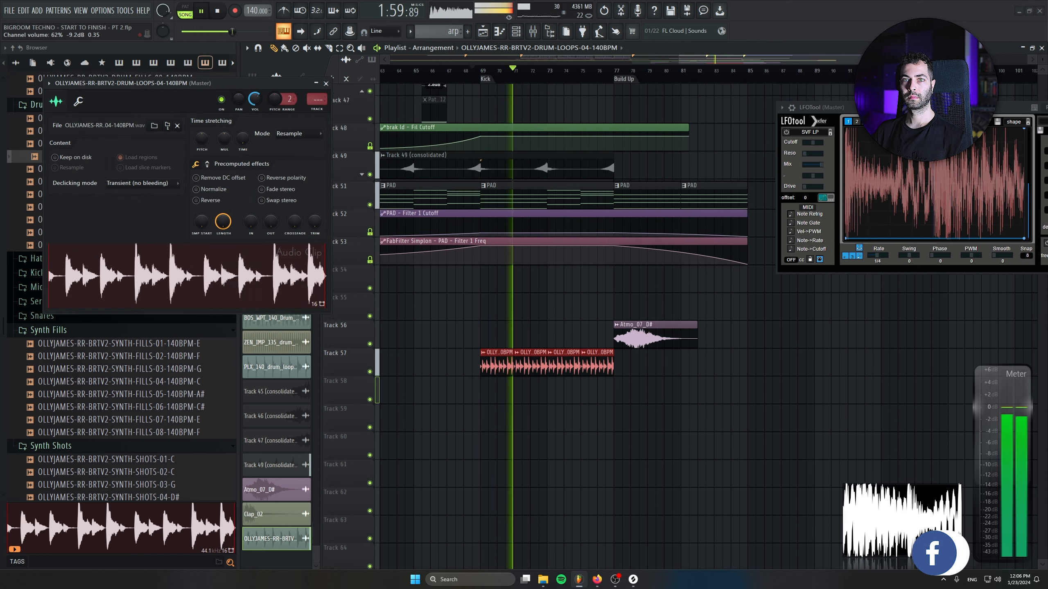
click(326, 83)
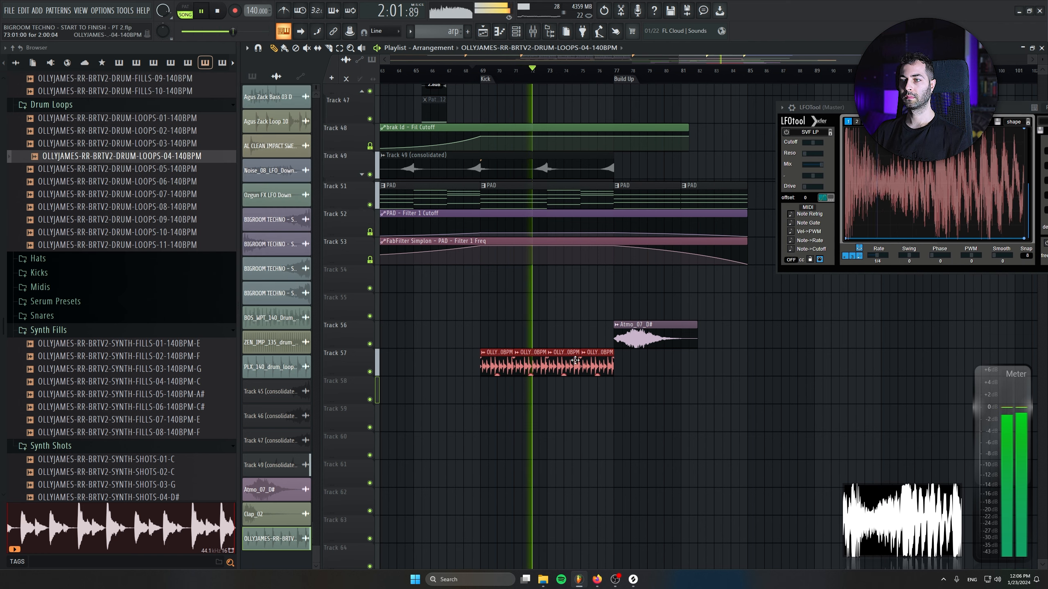
Move the drum loop's playlist track up to the Track 18 position, below the other drum tracks
scroll(348, 363, up, 20)
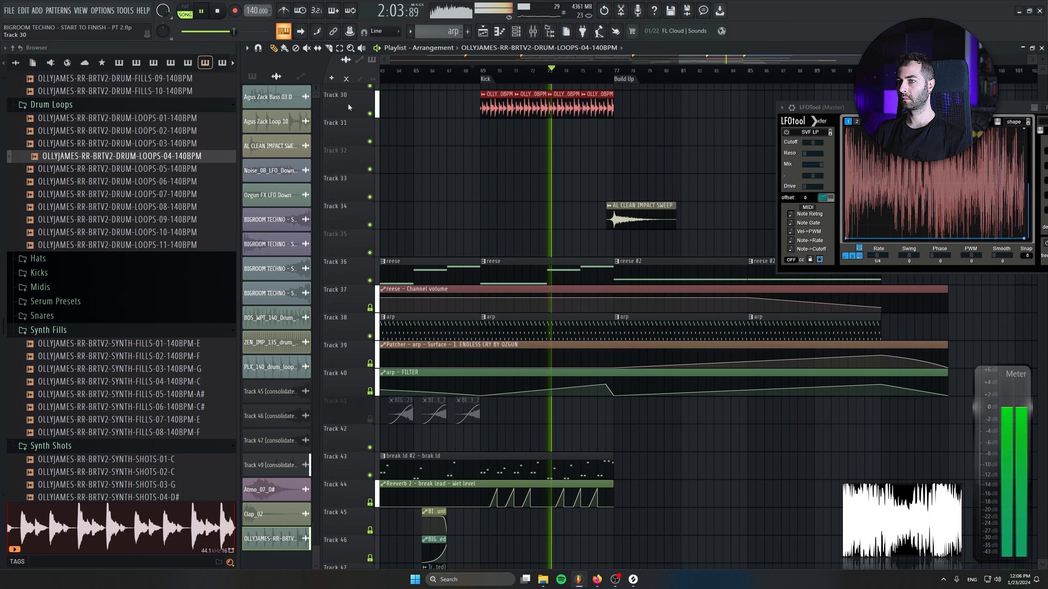
drag(347, 104, 348, 271)
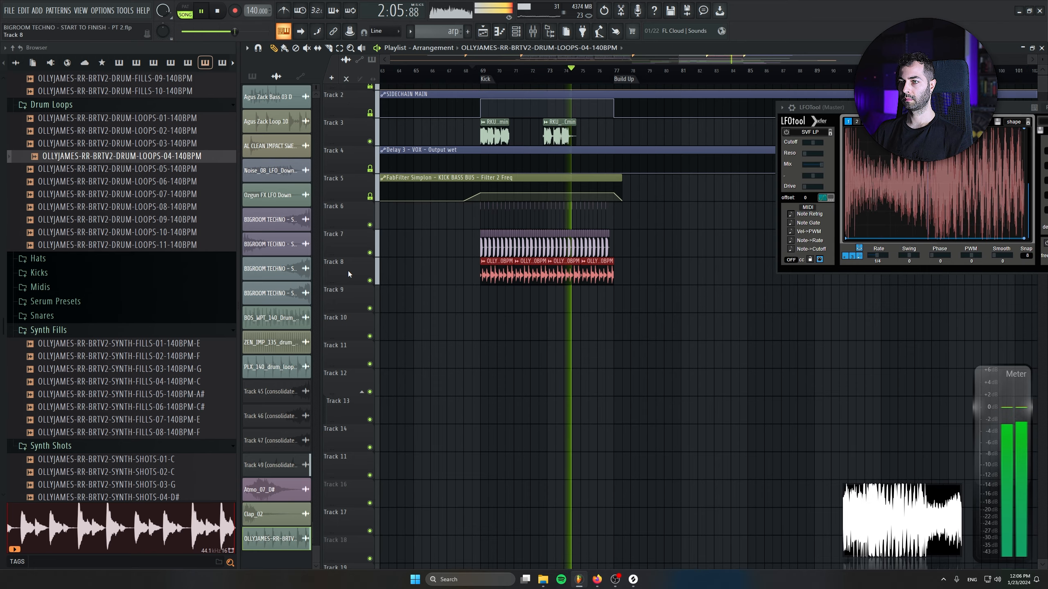
scroll(542, 321, down, 5)
scroll(335, 271, down, 8)
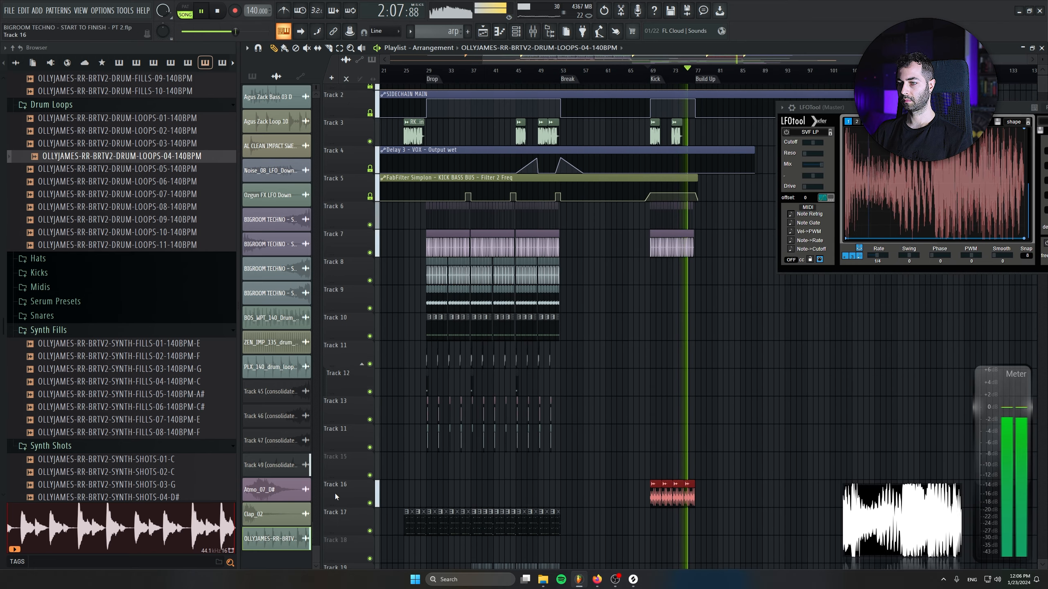
scroll(335, 497, down, 4)
scroll(334, 548, up, 2)
drag(701, 536, 649, 410)
scroll(648, 411, up, 4)
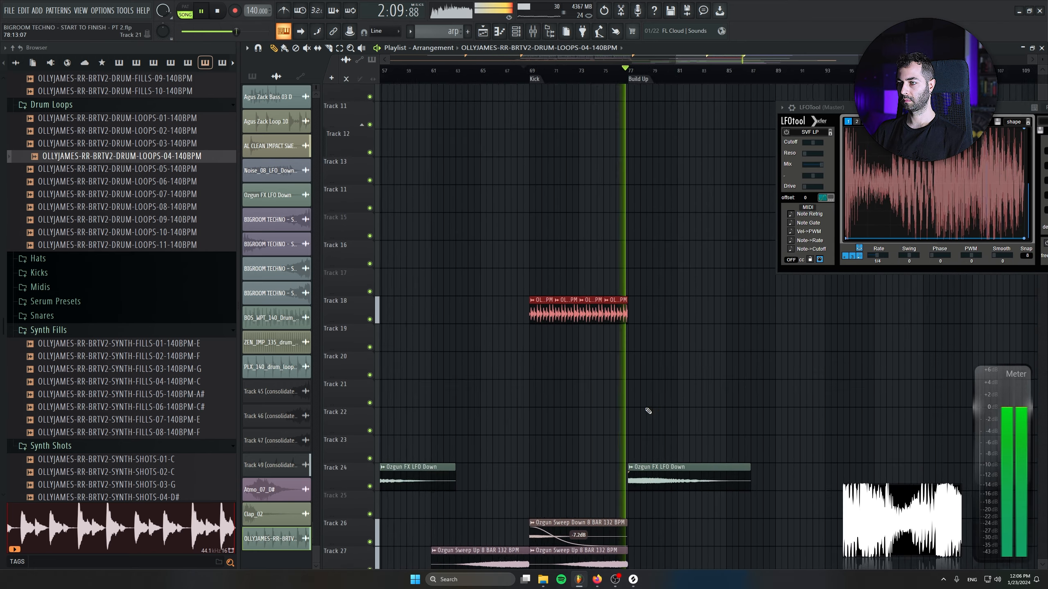
Duplicate the four drum loop clips on Track 18 to the Build Up marker at bar 77
scroll(648, 410, up, 2)
drag(640, 314, 504, 312)
mouse_move(502, 312)
mouse_down()
mouse_move(678, 313)
mouse_move(635, 313)
mouse_up()
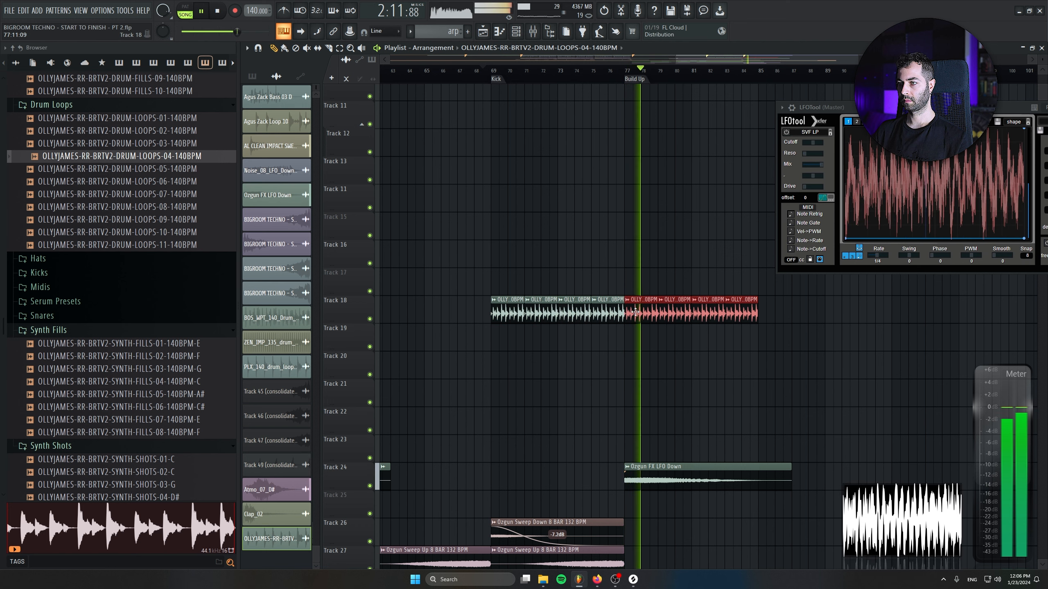
click(776, 359)
Create a volume automation clip for the drum loops on Track 19 and bend its fade-out into a curve that falls late
click(627, 299)
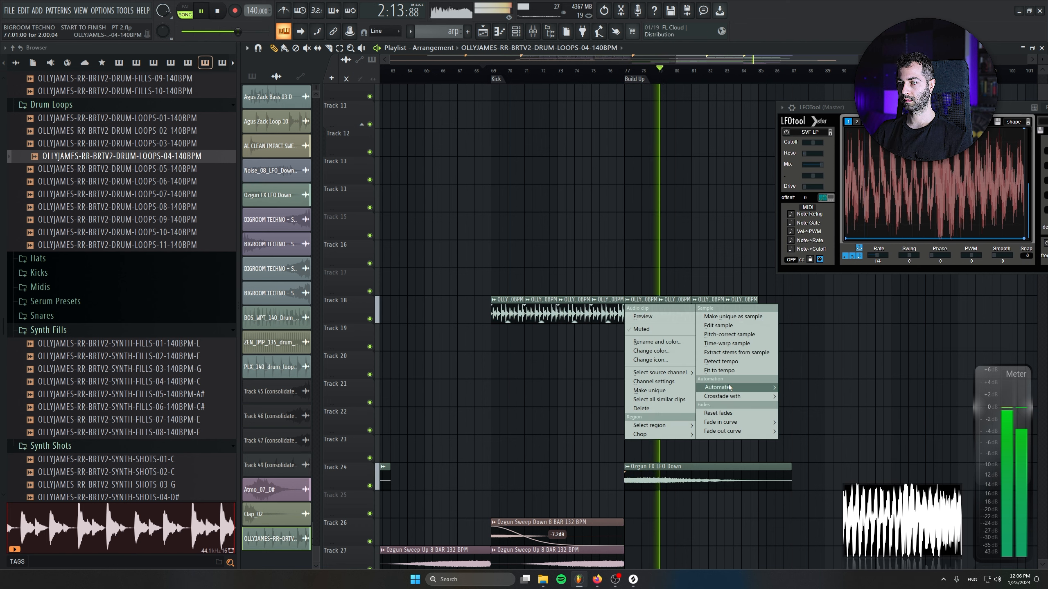
mouse_move(728, 387)
click(792, 388)
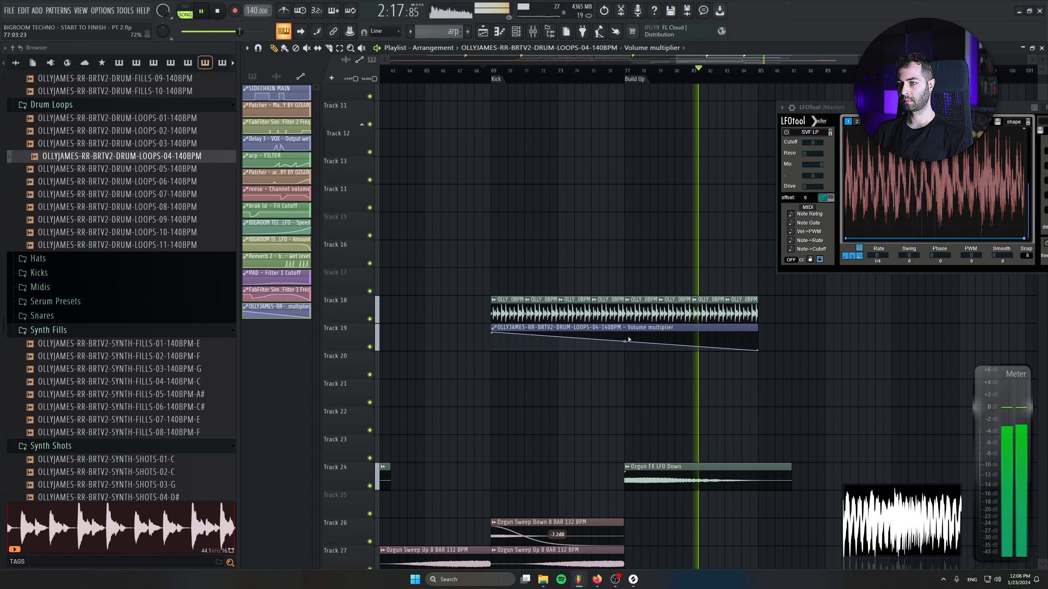
scroll(737, 352, right, 4)
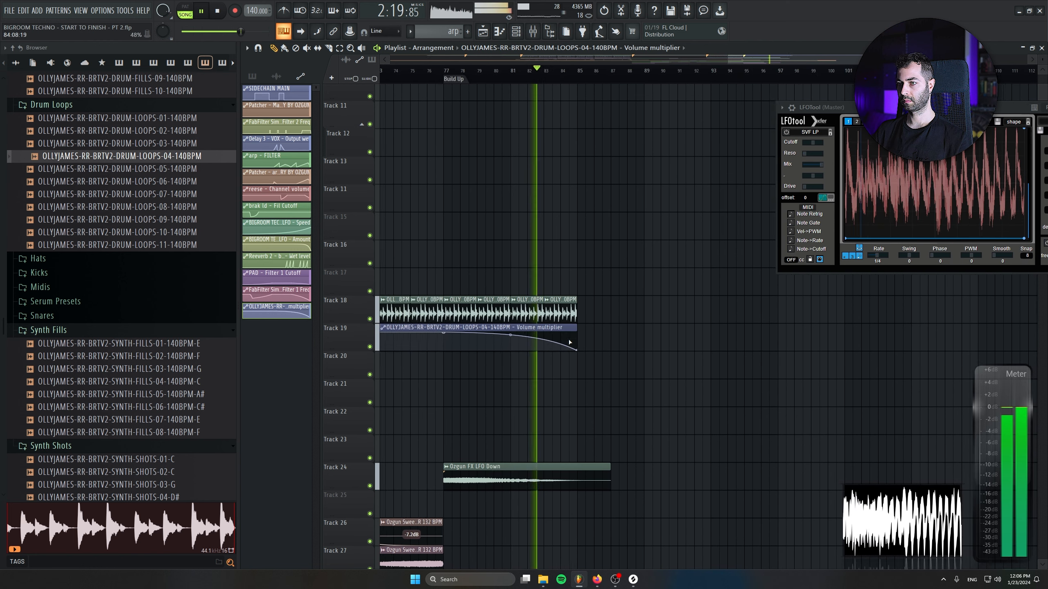
Extend the drum loops on Track 18 and their volume automation on Track 19 to bar 93
mouse_move(579, 318)
mouse_down()
mouse_move(451, 315)
mouse_move(704, 330)
mouse_up()
drag(571, 350, 711, 386)
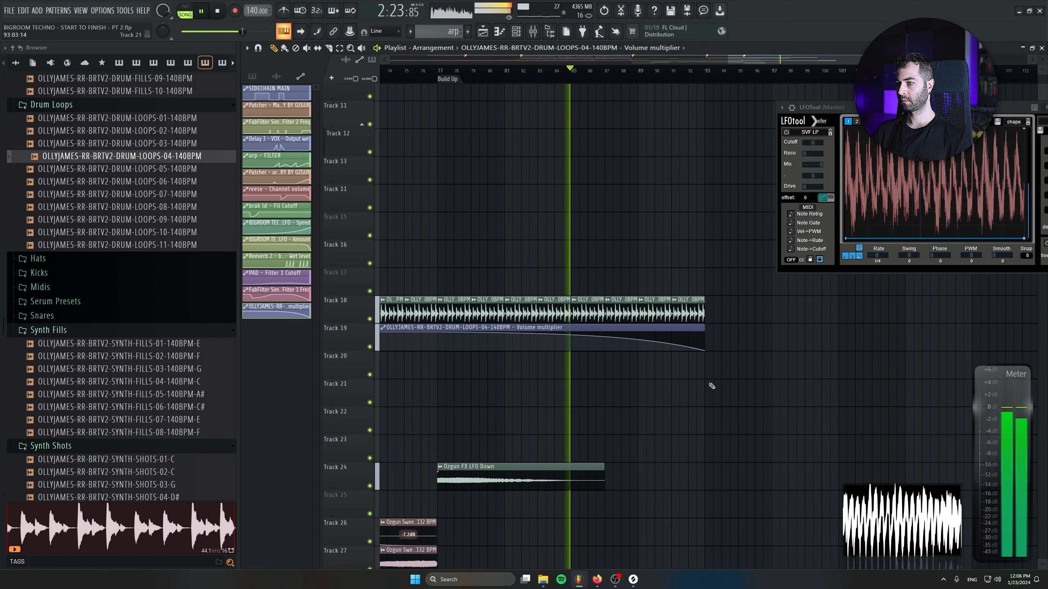
scroll(660, 440, down, 3)
scroll(644, 440, down, 3)
scroll(656, 435, up, 3)
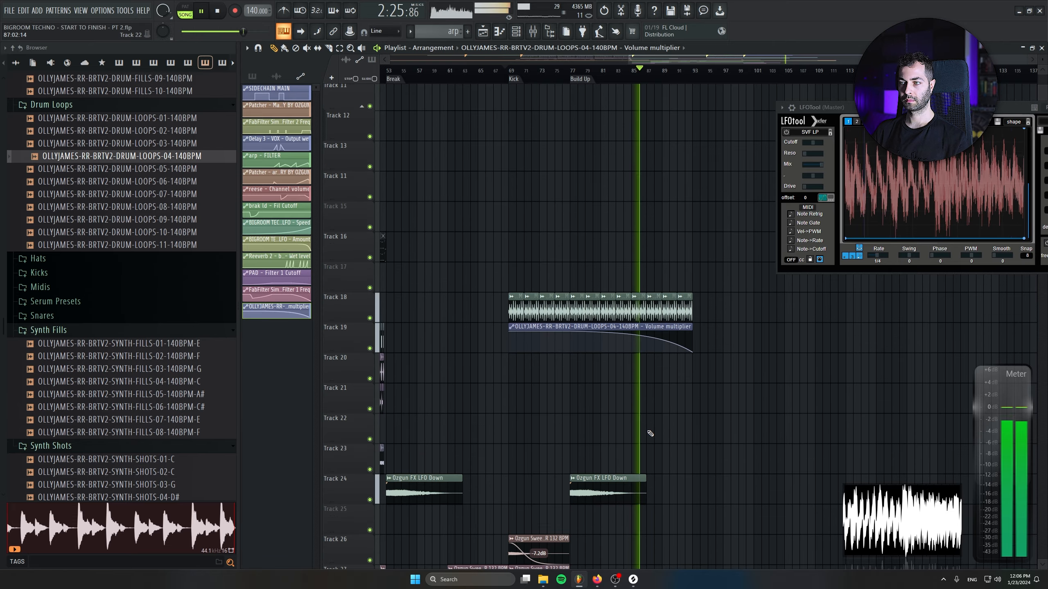
Place the PML_TPK_Synth_Shot_010_D sample on Track 58 around bar 58
scroll(655, 433, up, 4)
scroll(495, 452, down, 3)
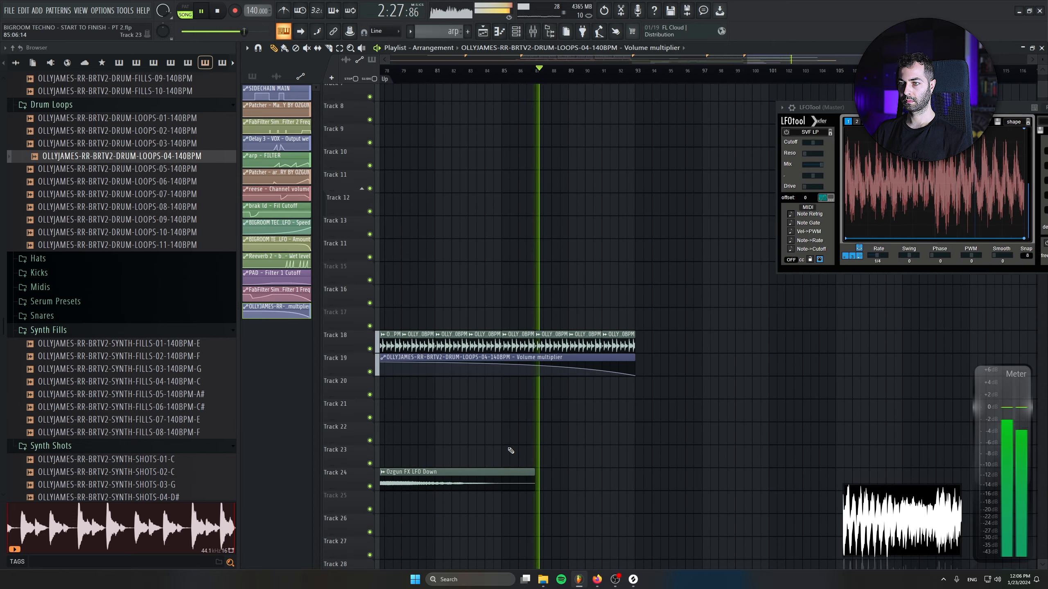
scroll(573, 422, down, 4)
scroll(633, 390, up, 1)
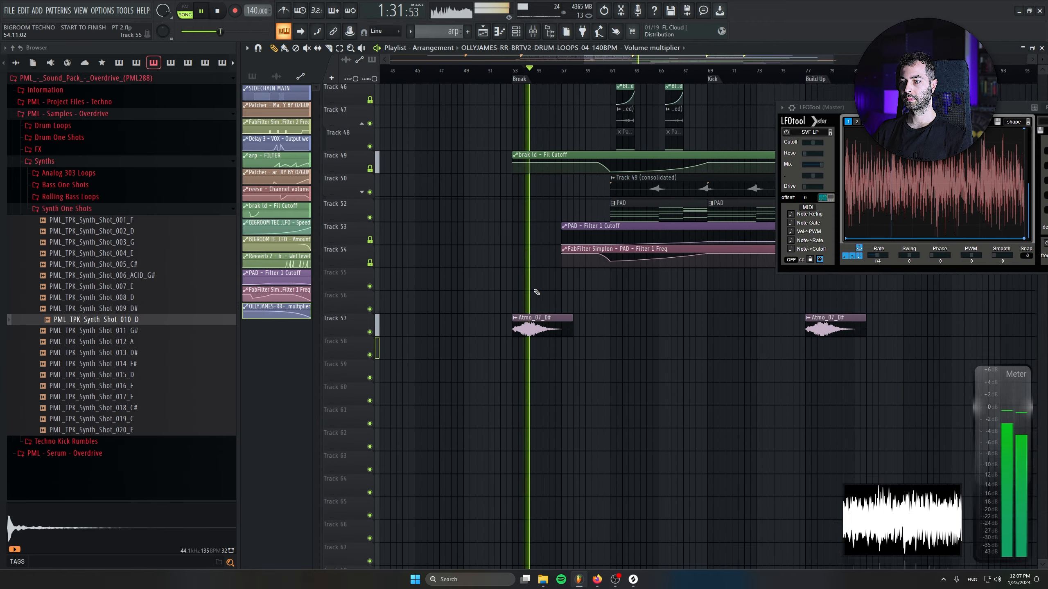
scroll(536, 293, up, 1)
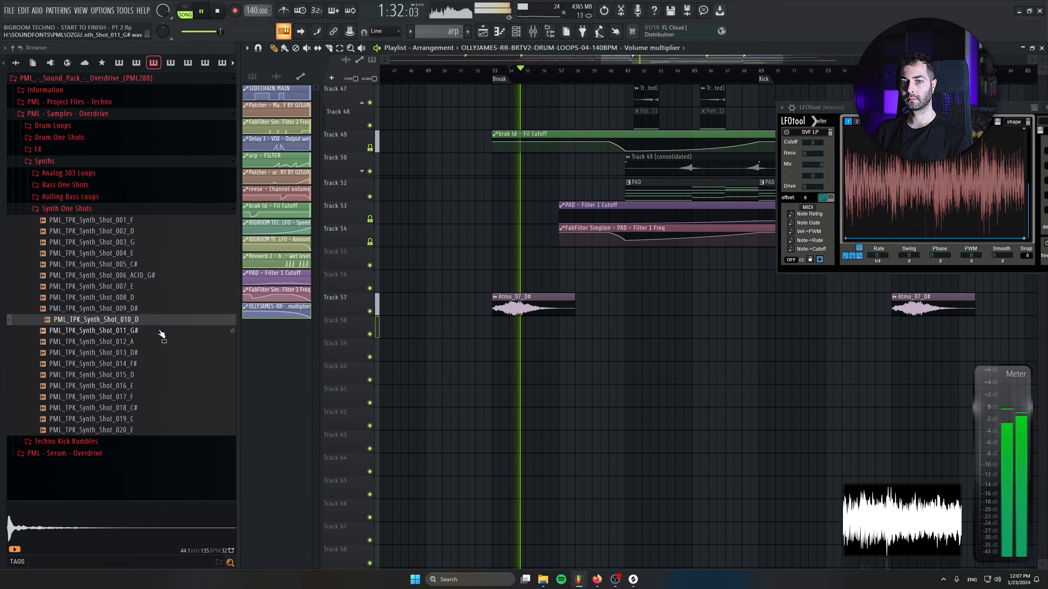
drag(137, 321, 584, 335)
Open the synth shot's audio clip settings and shift its pitch up by 100 cents
scroll(584, 340, up, 4)
key(space)
double_click(611, 330)
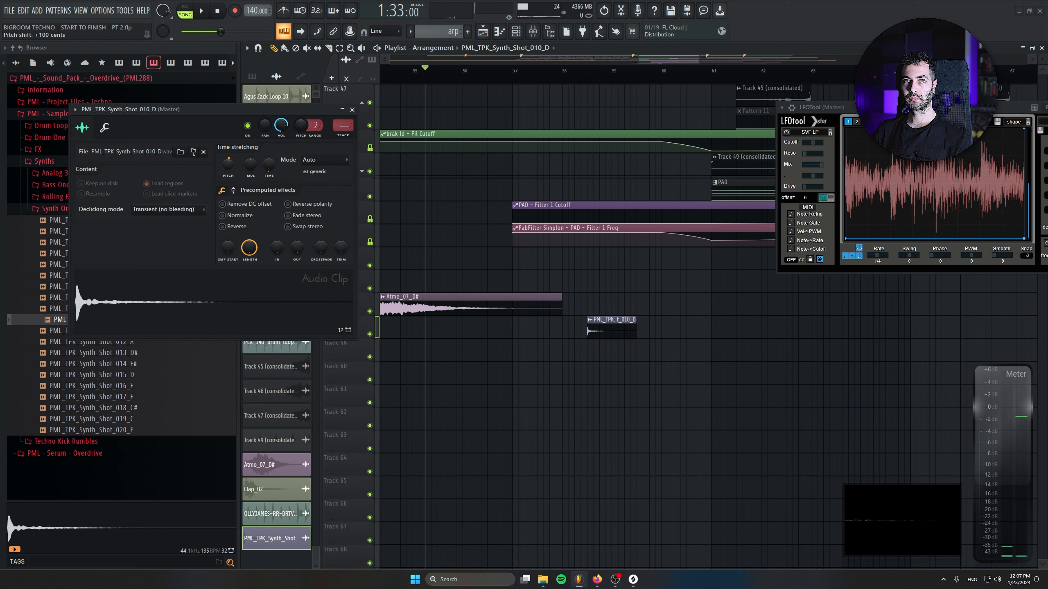
key(space)
Move the synth shot clip up to Track 17, above the drum loops, shortly after the Kick marker
drag(611, 336, 540, 330)
key(ctrl+z)
scroll(528, 330, up, 4)
drag(639, 322, 542, 323)
key(space)
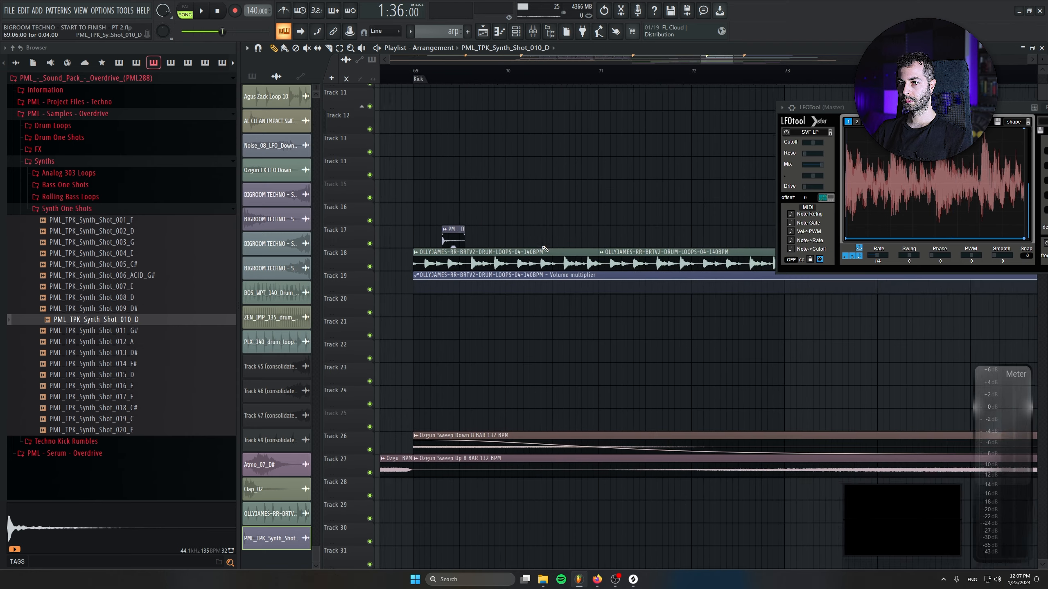
Play from the Kick marker and shift the synth shot on Track 17 earlier to 69:04:00
key(space)
click(502, 72)
click(501, 71)
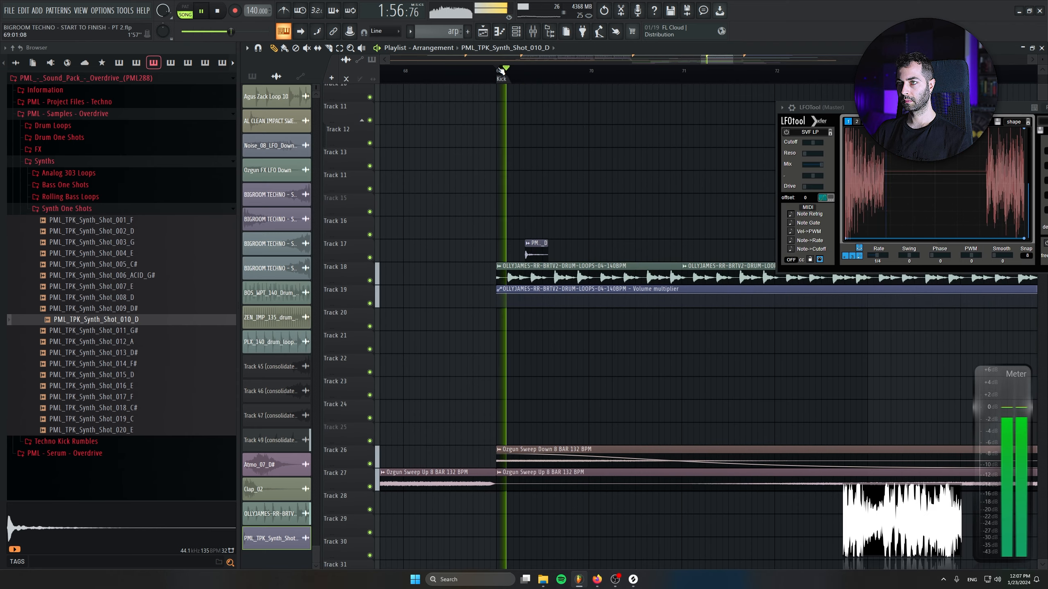
scroll(541, 252, up, 4)
drag(517, 243, 487, 243)
key(space)
key(space)
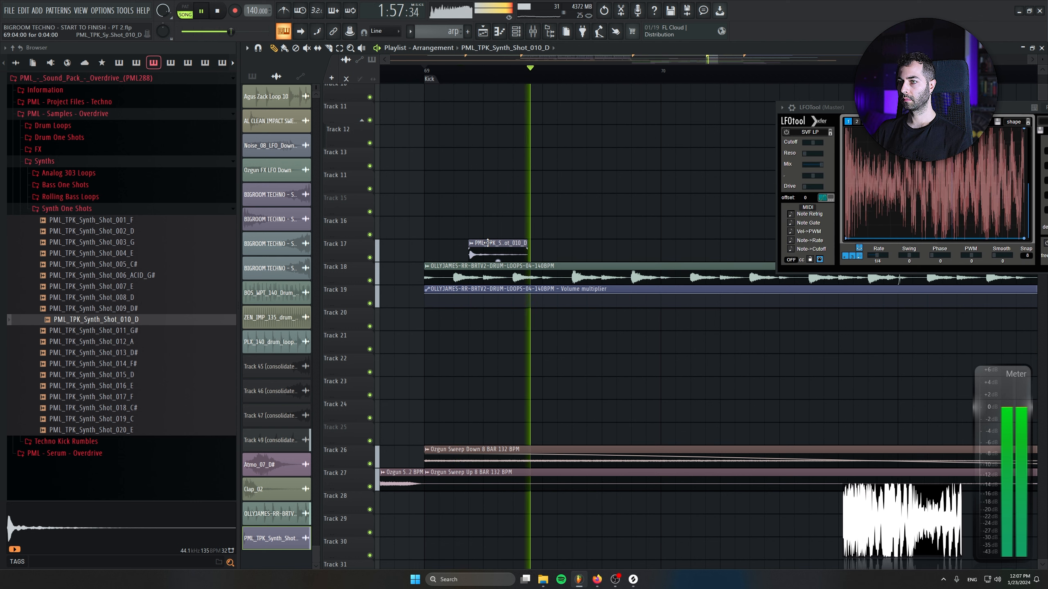
key(space)
key(space)
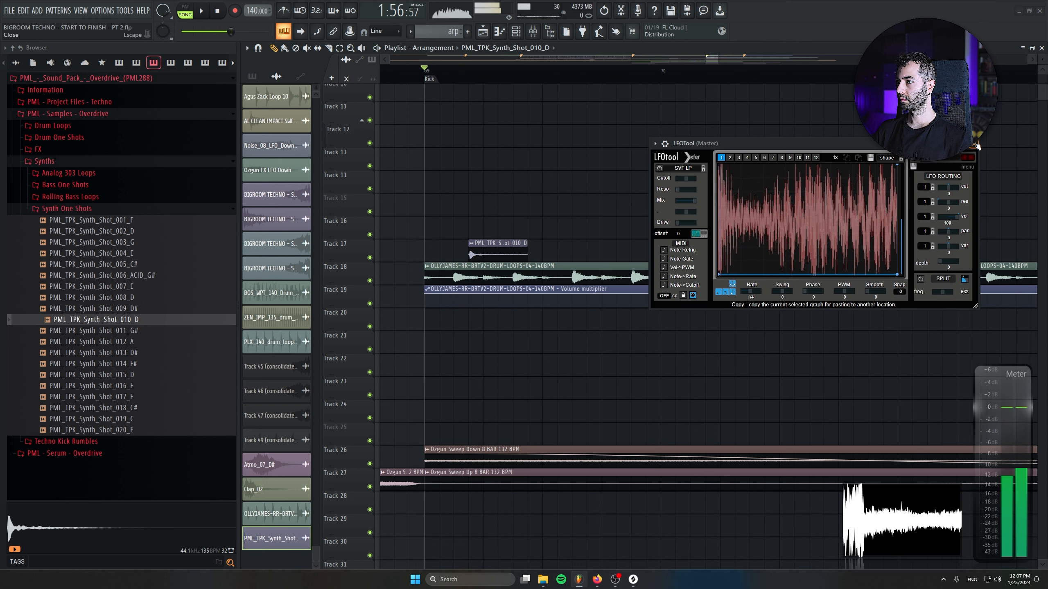
Close the LFOTool window and repeat the synth shot once per bar on Track 17 across bars 69 to 72
click(976, 145)
key(space)
drag(696, 231, 489, 249)
drag(495, 250, 734, 251)
drag(640, 255, 412, 273)
scroll(502, 271, down, 3)
key(space)
key(space)
ctrl+click(456, 253)
right_click(473, 269)
right_click(588, 271)
drag(578, 264, 633, 262)
Duplicate the four synth shots on Track 17 so they fill bars 73 to 76
drag(827, 250, 425, 274)
key(ctrl+b)
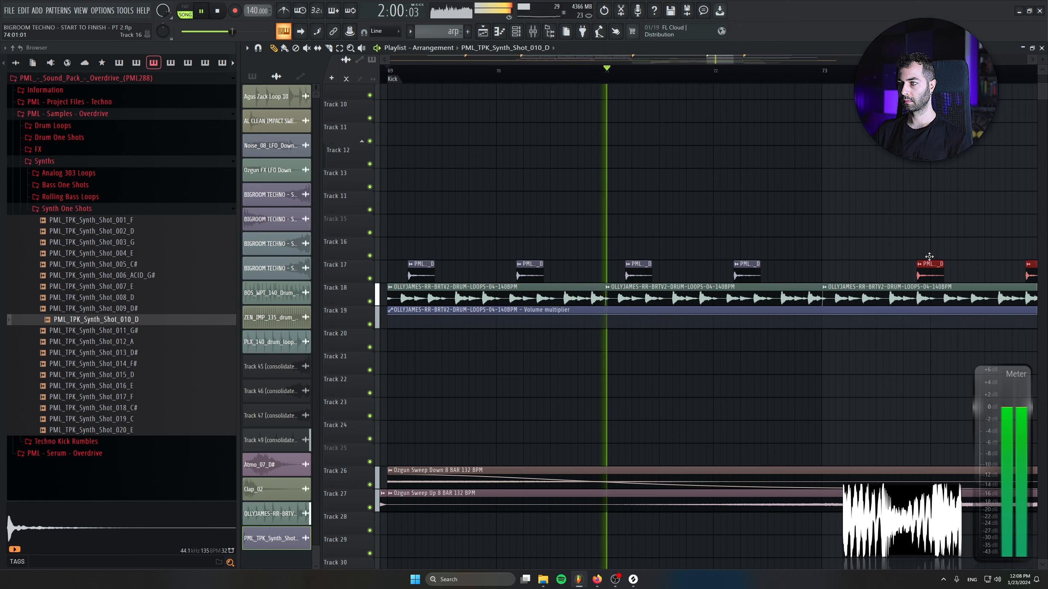
scroll(845, 253, down, 3)
Try continuing the eight synth shots past the Build Up marker and delete those copies again
drag(845, 253, 512, 273)
key(ctrl+b)
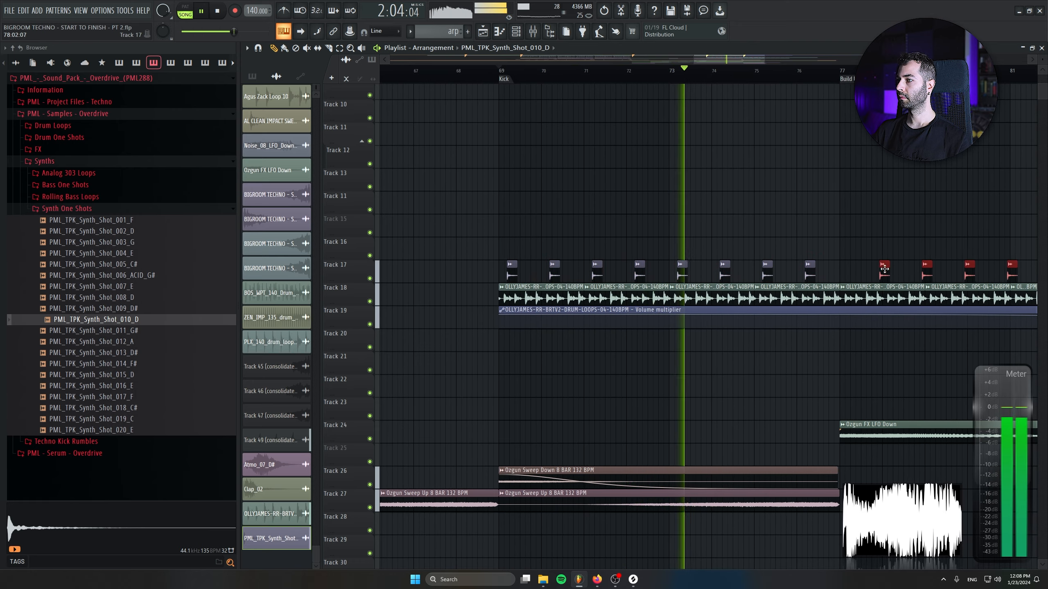
scroll(680, 257, down, 3)
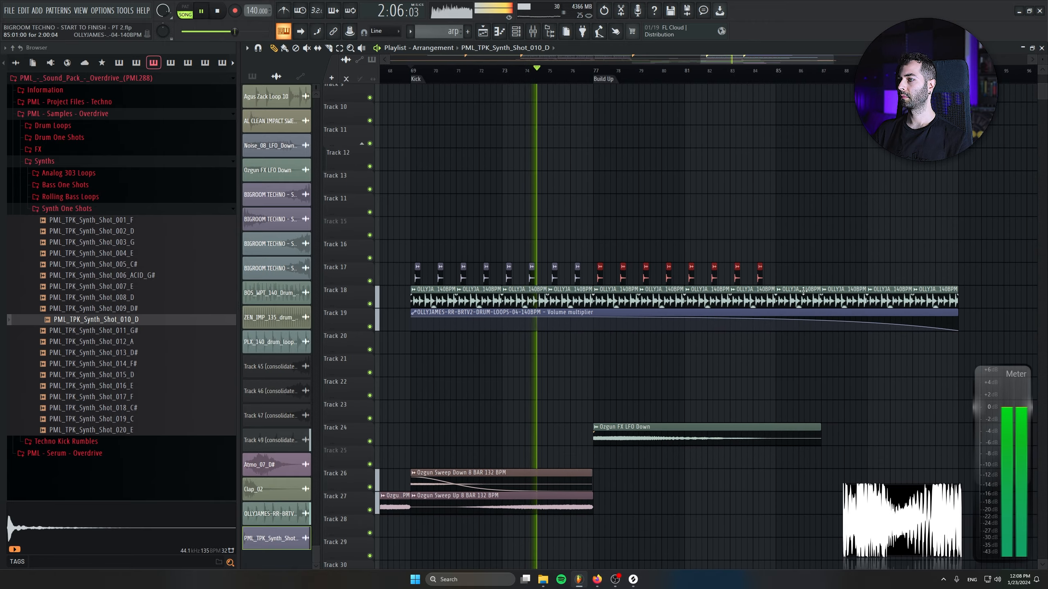
scroll(783, 274, up, 3)
drag(759, 274, 479, 271)
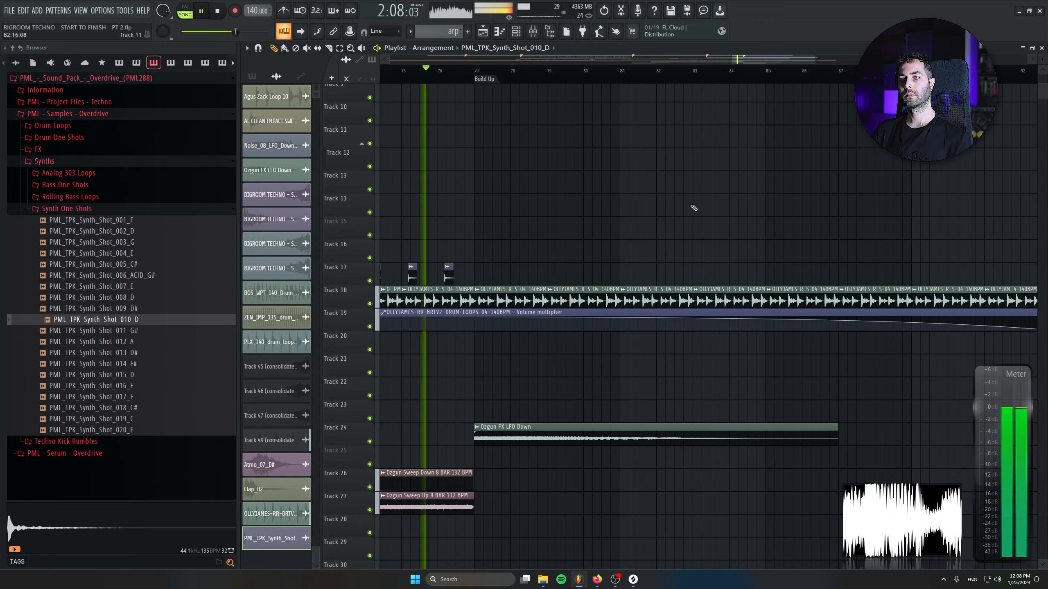
Delete the drum loop clip on Track 18 that starts at the Build Up marker
scroll(587, 372, down, 4)
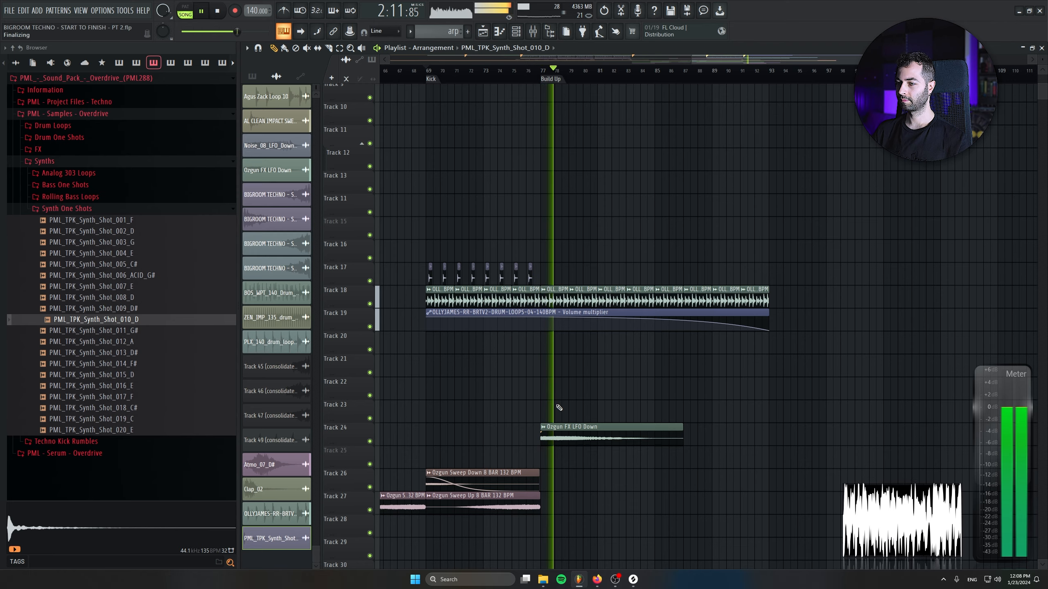
scroll(593, 420, down, 4)
scroll(664, 346, down, 2)
scroll(656, 326, up, 4)
right_click(627, 259)
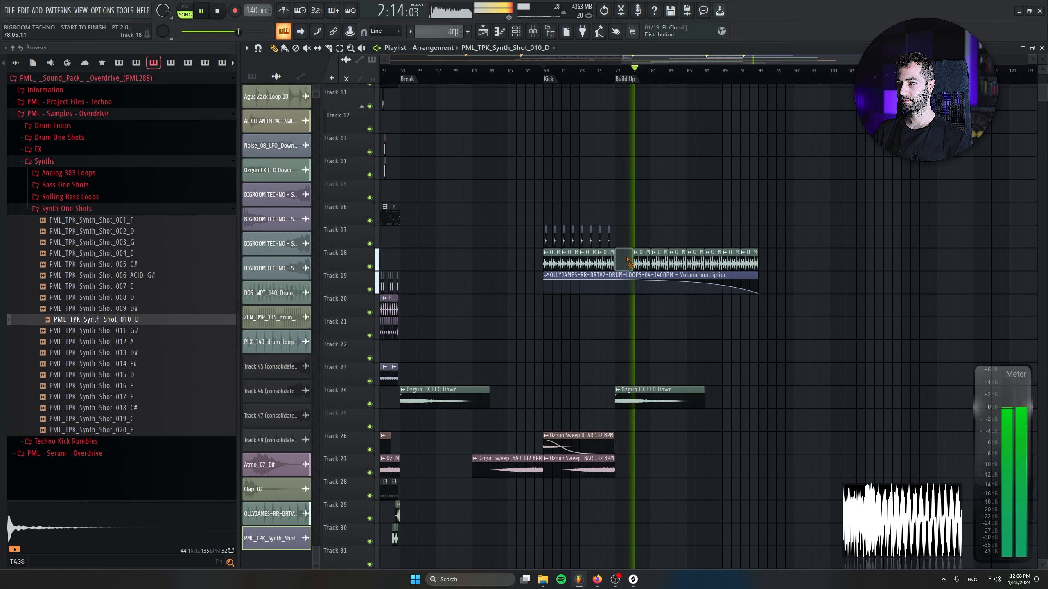
drag(628, 260, 514, 284)
Insert an empty track at Track 39 below the arp and make a time selection over bars 45 to 97
scroll(678, 387, down, 4)
scroll(657, 424, down, 1)
scroll(648, 285, up, 4)
scroll(640, 471, down, 8)
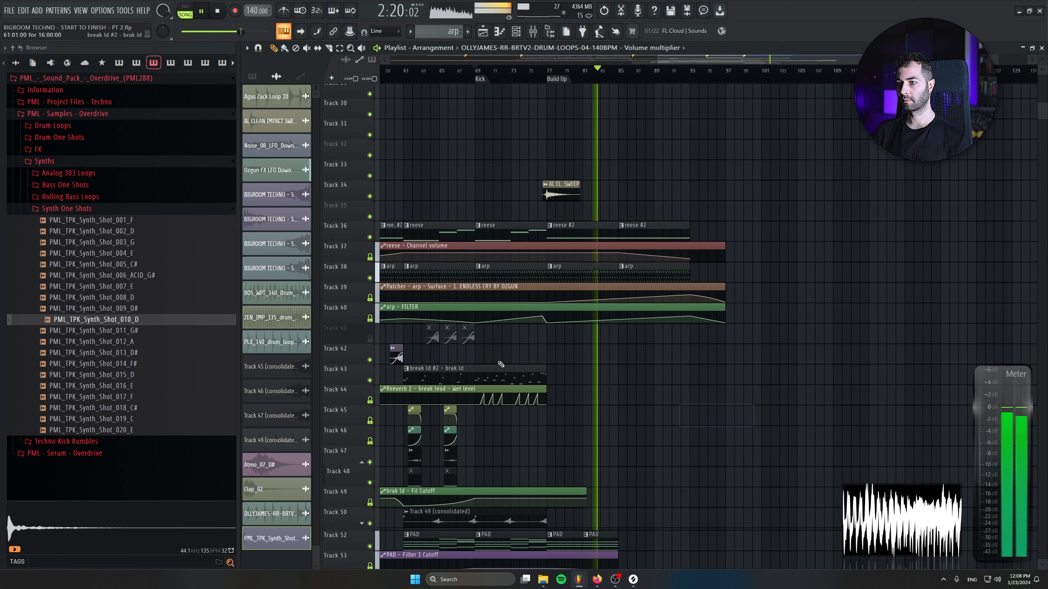
scroll(608, 402, up, 3)
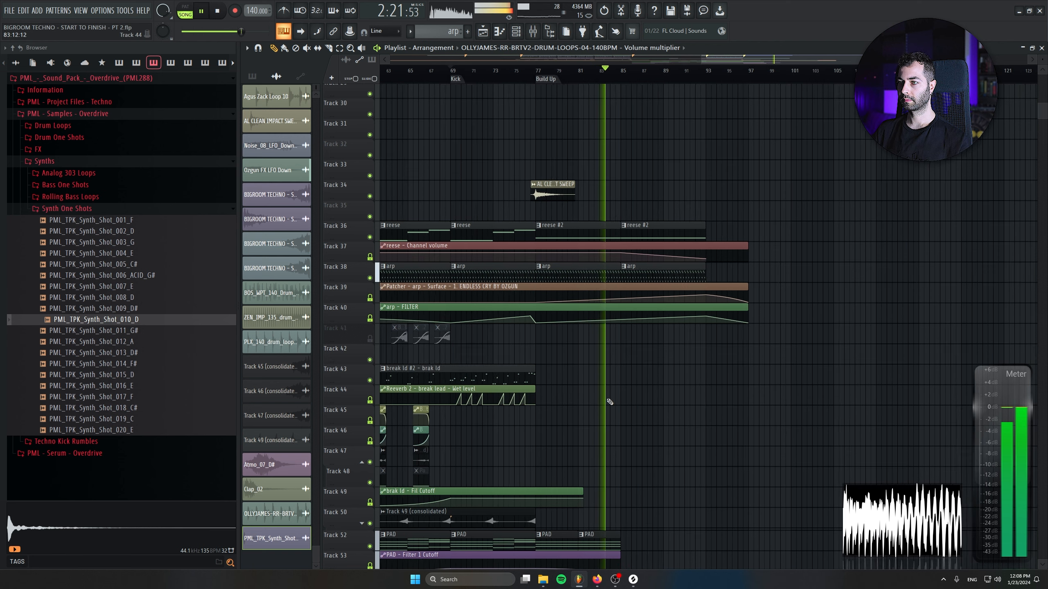
click(547, 270)
key(space)
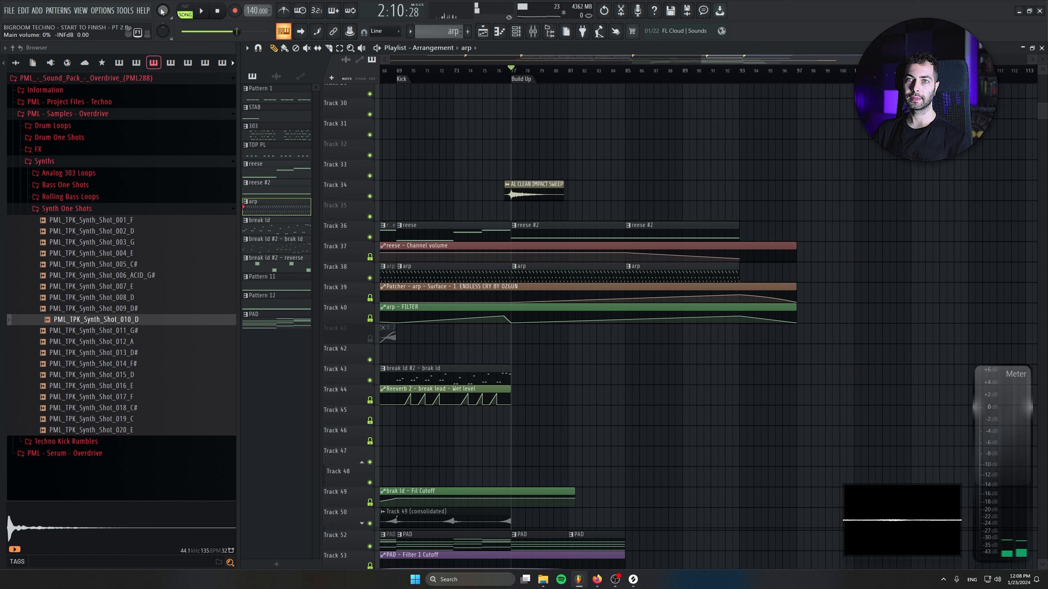
click(516, 31)
click(592, 272)
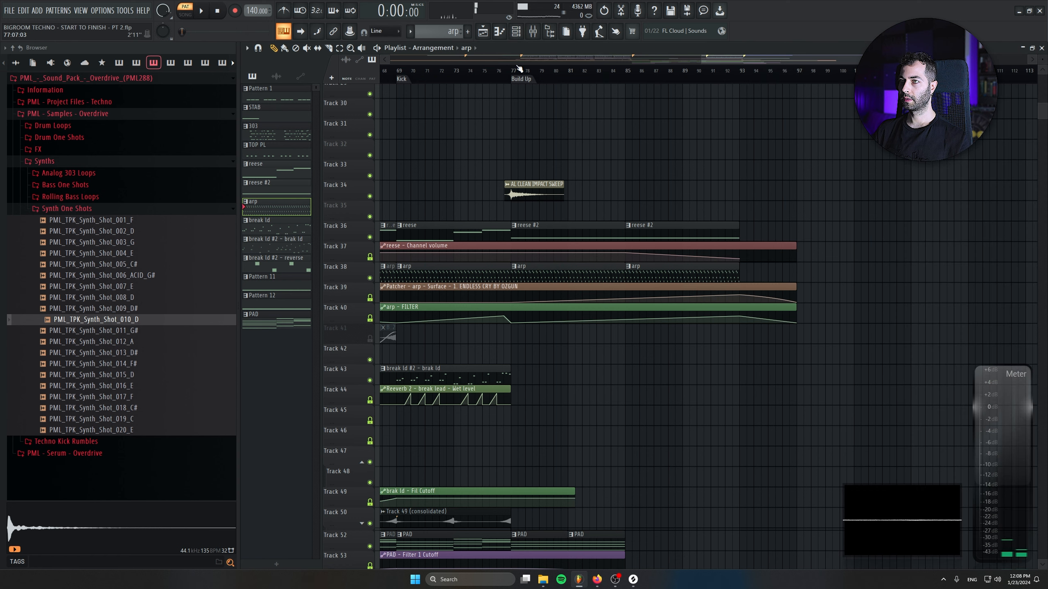
click(518, 33)
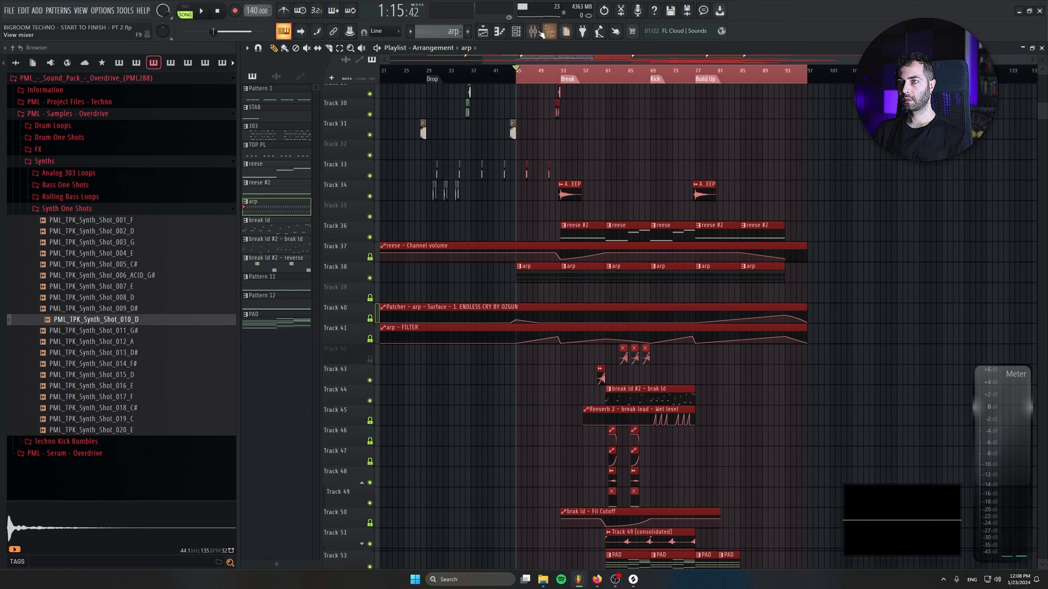
Add a Patcher to the arp's mixer insert and load its 1K Crusher preset
key(F9)
scroll(641, 347, up, 8)
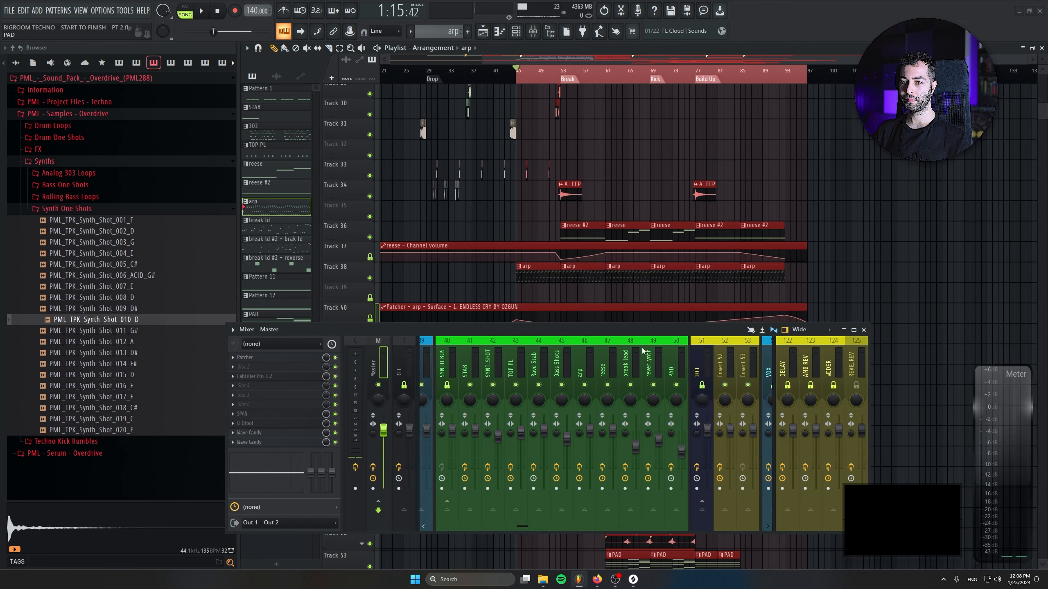
scroll(639, 349, down, 6)
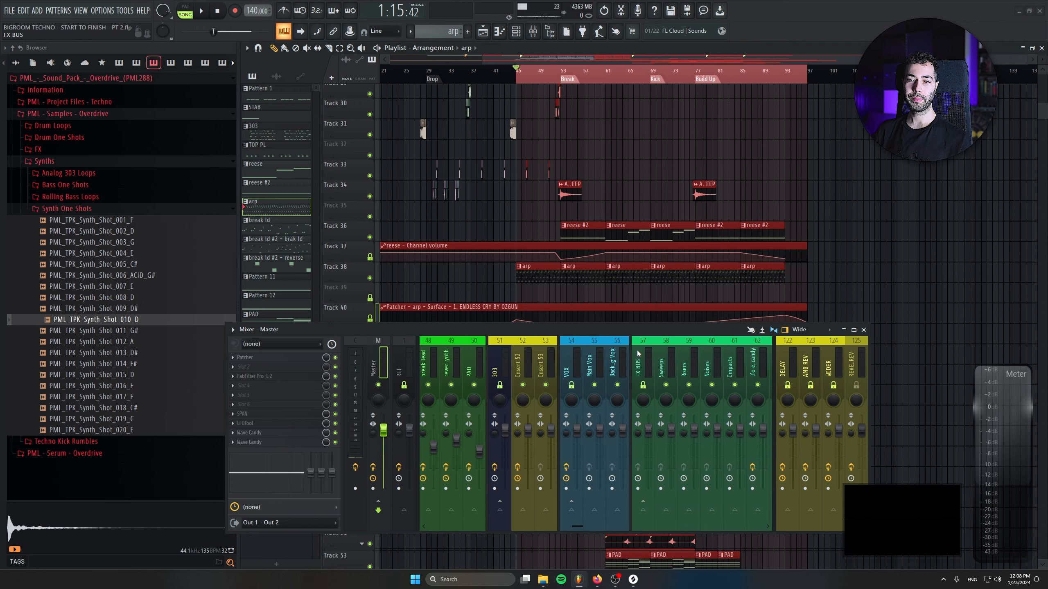
scroll(639, 354, down, 4)
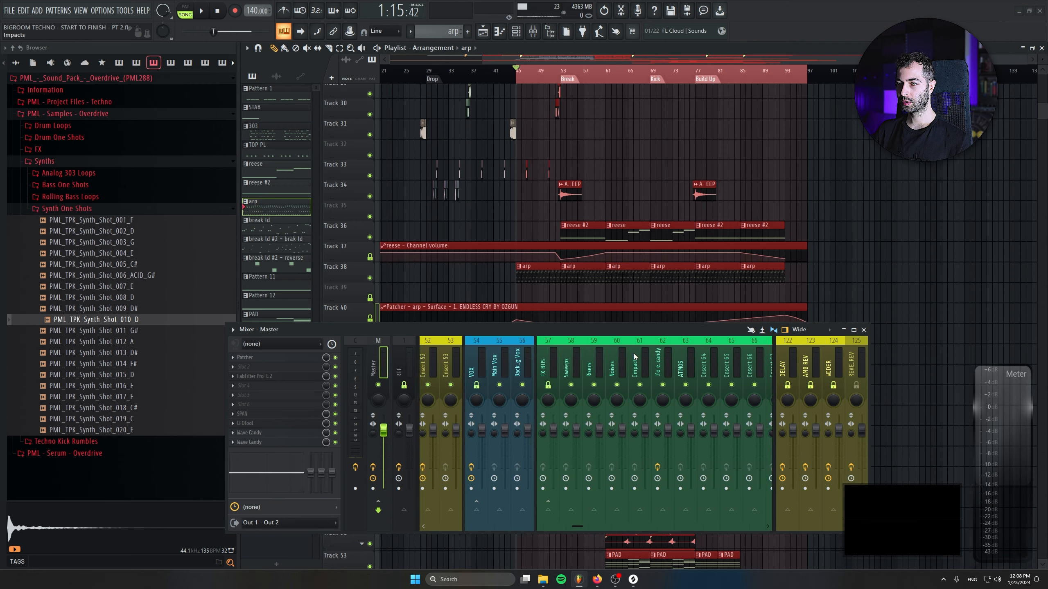
click(660, 120)
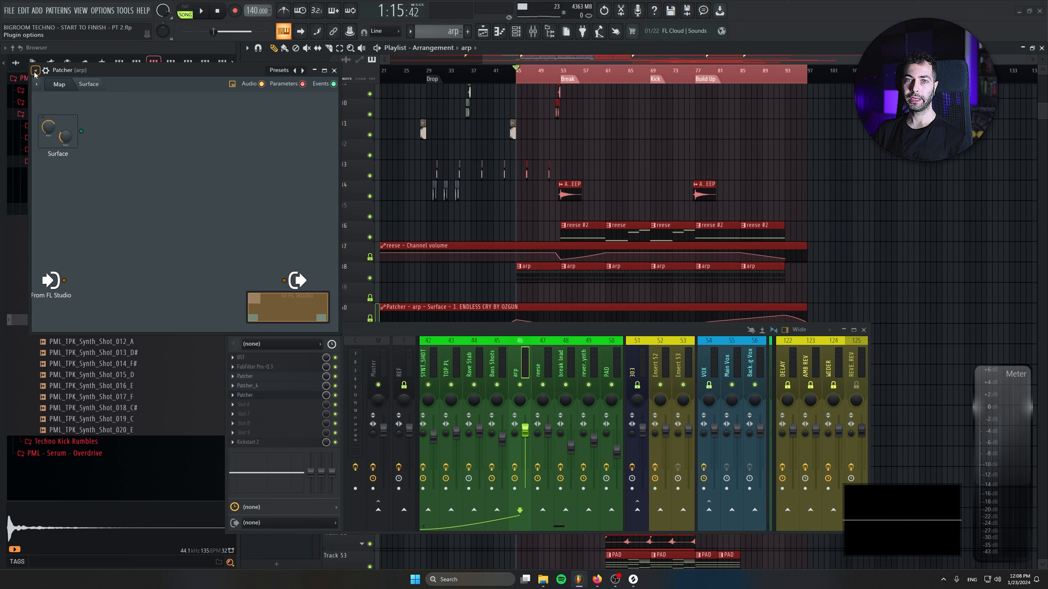
click(35, 71)
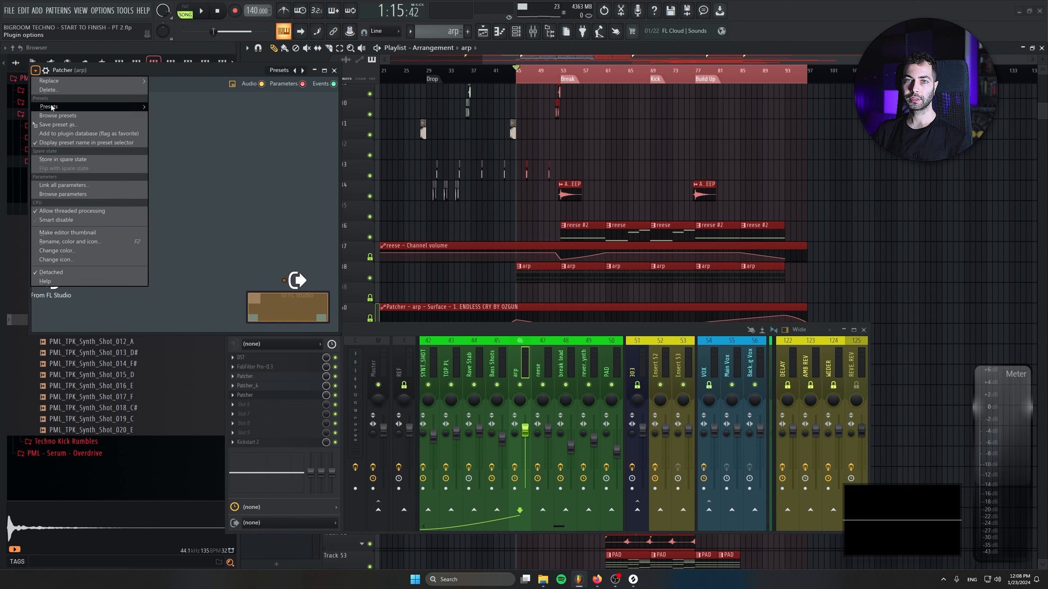
mouse_move(66, 107)
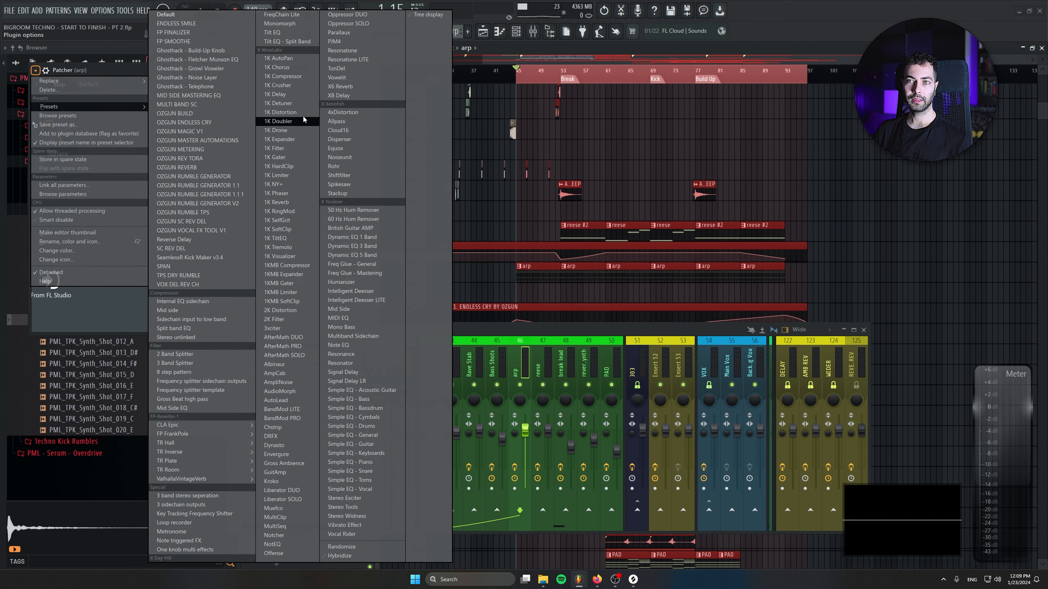
click(304, 83)
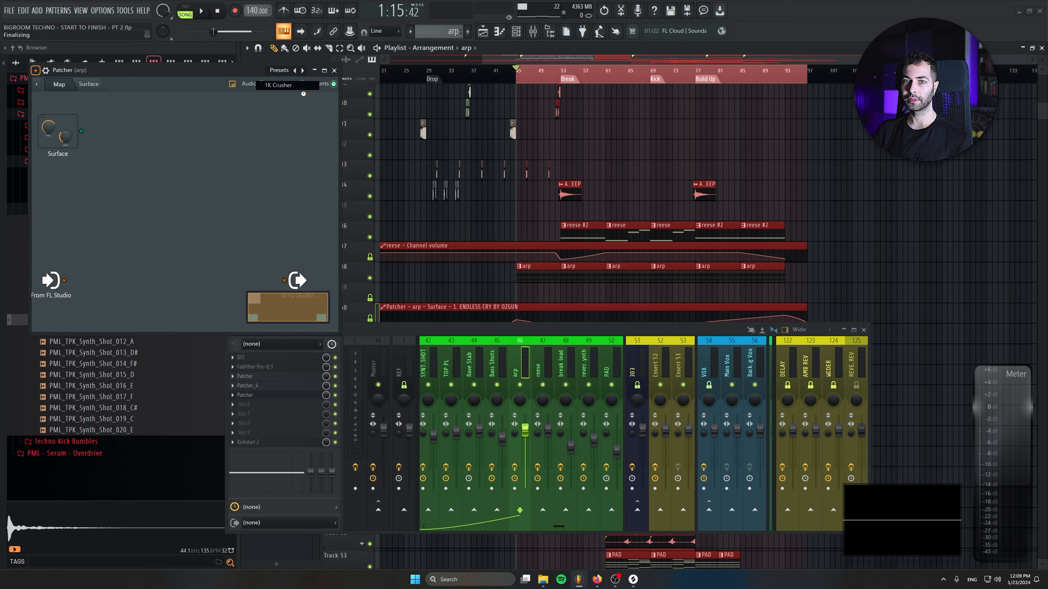
Create an automation clip for the 1K Crusher knob on Track 39, rising from bar 77 to bar 93 and falling to bar 97
right_click(151, 190)
click(181, 271)
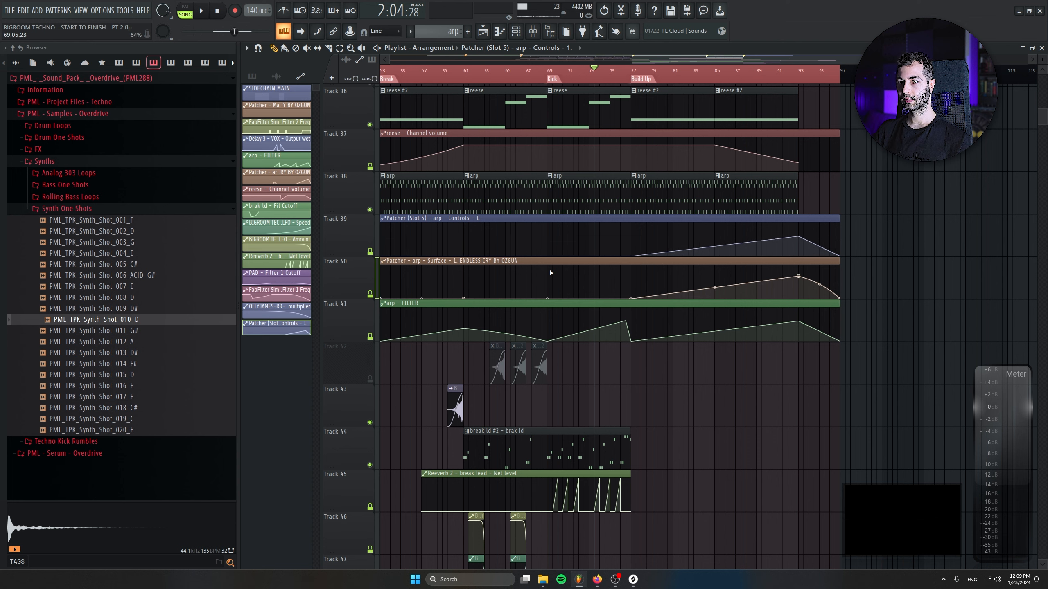
Start playback and insert one empty track above the crusher automation at Track 39
key(space)
right_click(353, 235)
click(391, 369)
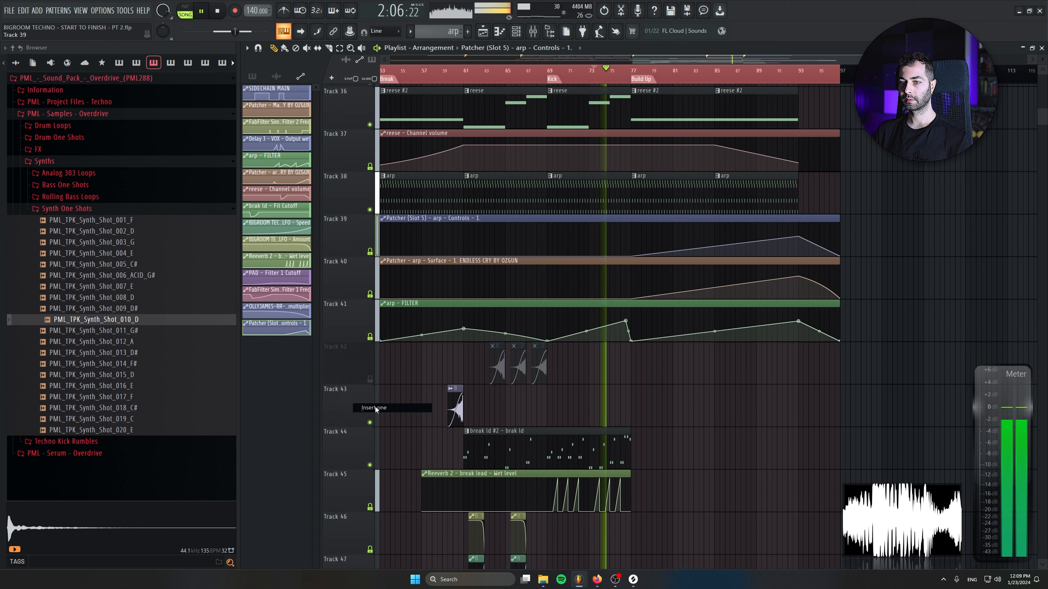
Move the 1K Crusher Patcher up to slot 3 in the arp's mixer insert
click(533, 32)
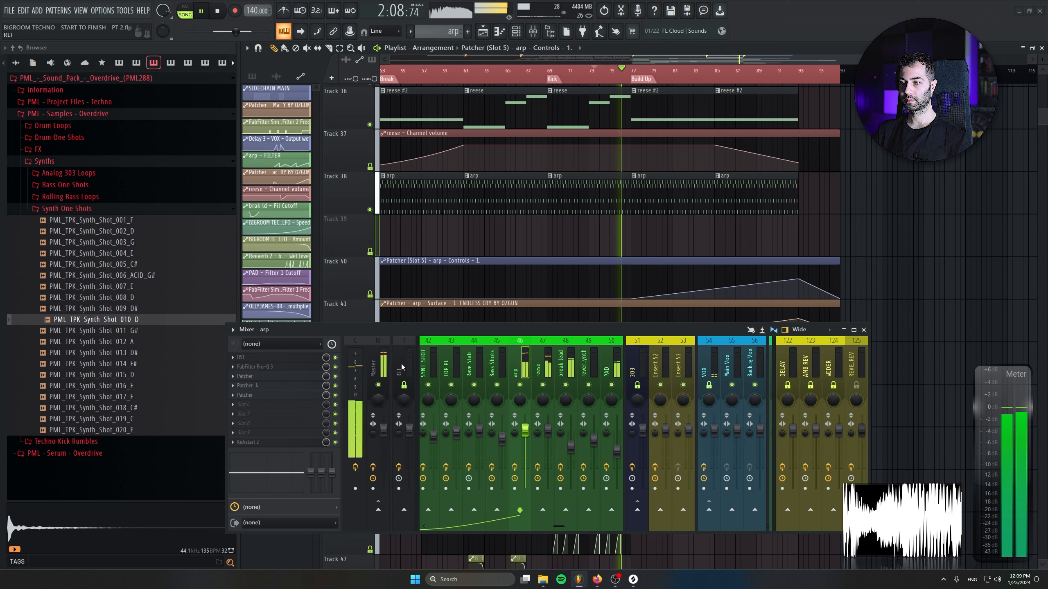
click(257, 405)
drag(256, 405, 243, 380)
Rename the 1K Crusher Patcher in slot 3 of the arp insert as Bitcrush
right_click(243, 380)
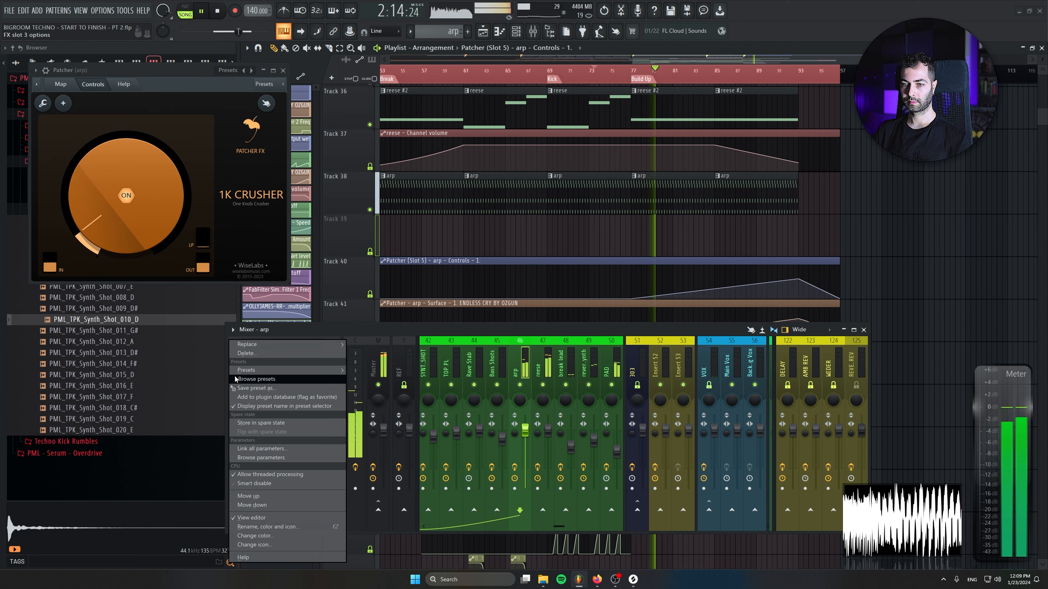
click(276, 527)
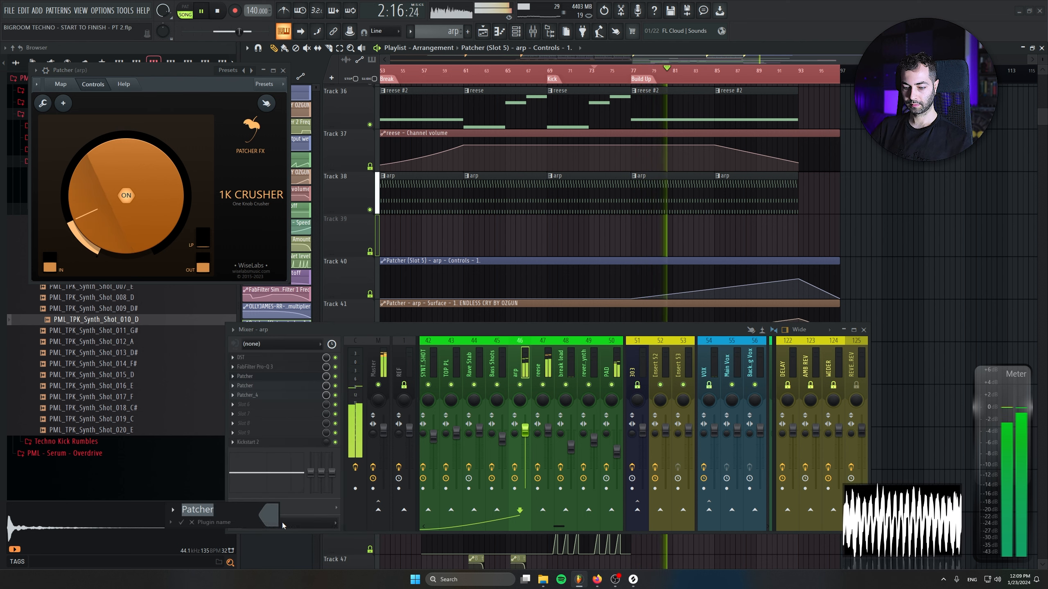
text(B'T)
key(BackSpace)
key(BackSpace)
text('T)
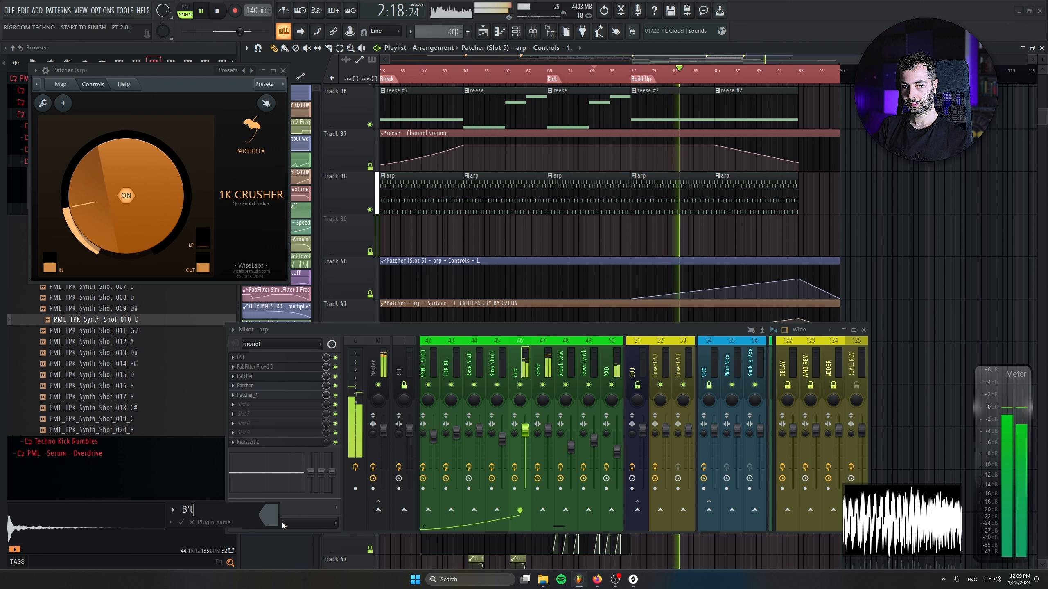
key(BackSpace)
key(BackSpace)
key(alt+shift)
text(itcrush)
key(Return)
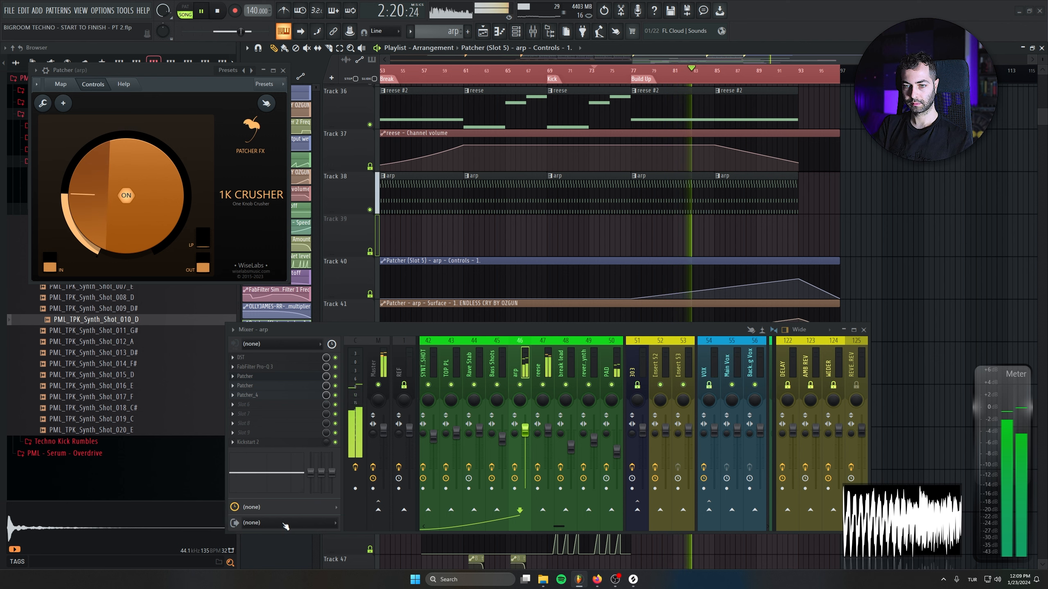
Check the Patcher in slot 4 of the arp's mixer insert and rename it as washout
click(253, 386)
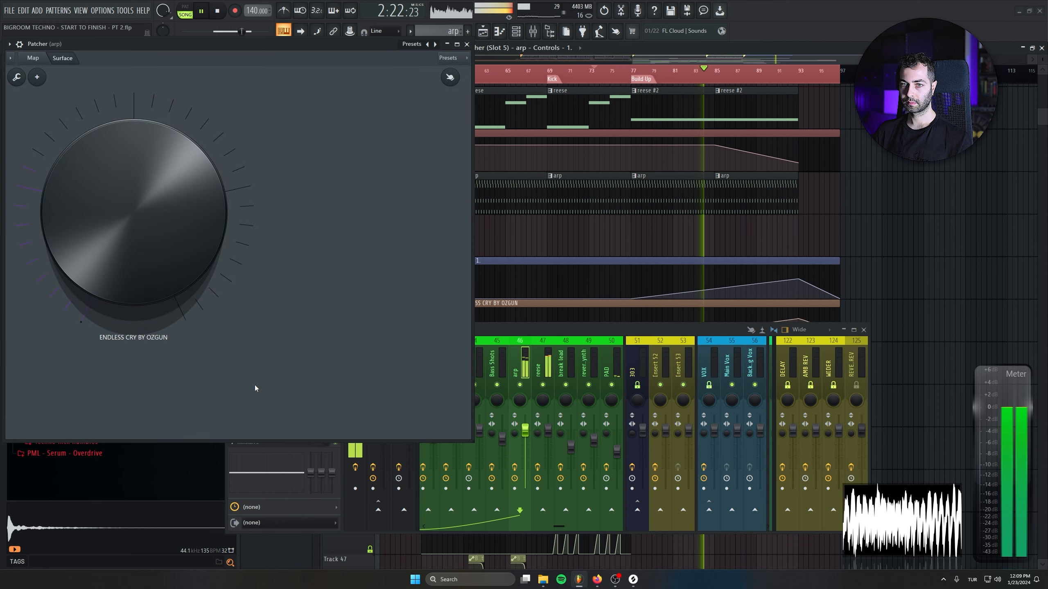
key(Escape)
scroll(253, 396, down, 1)
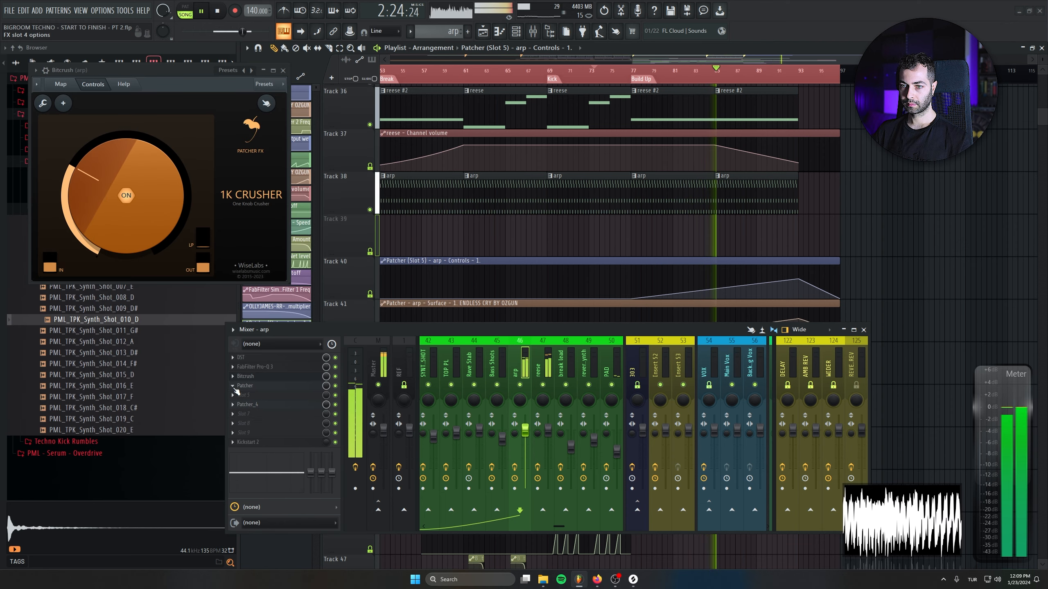
click(232, 386)
click(264, 527)
text(washout)
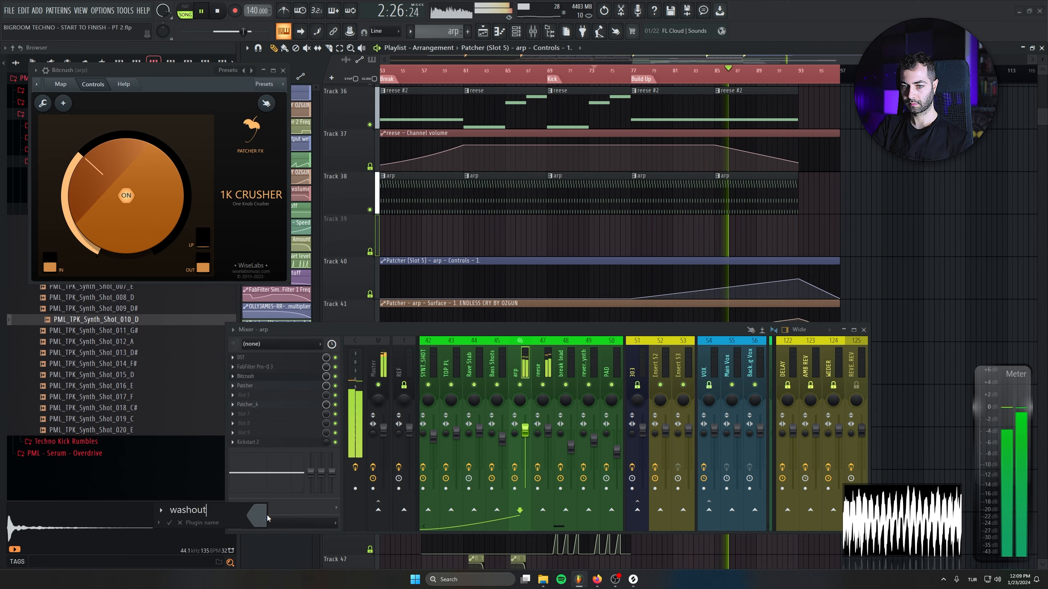
key(Return)
Rename the remaining Patcher below washout in the arp's mixer insert as del rev
click(233, 404)
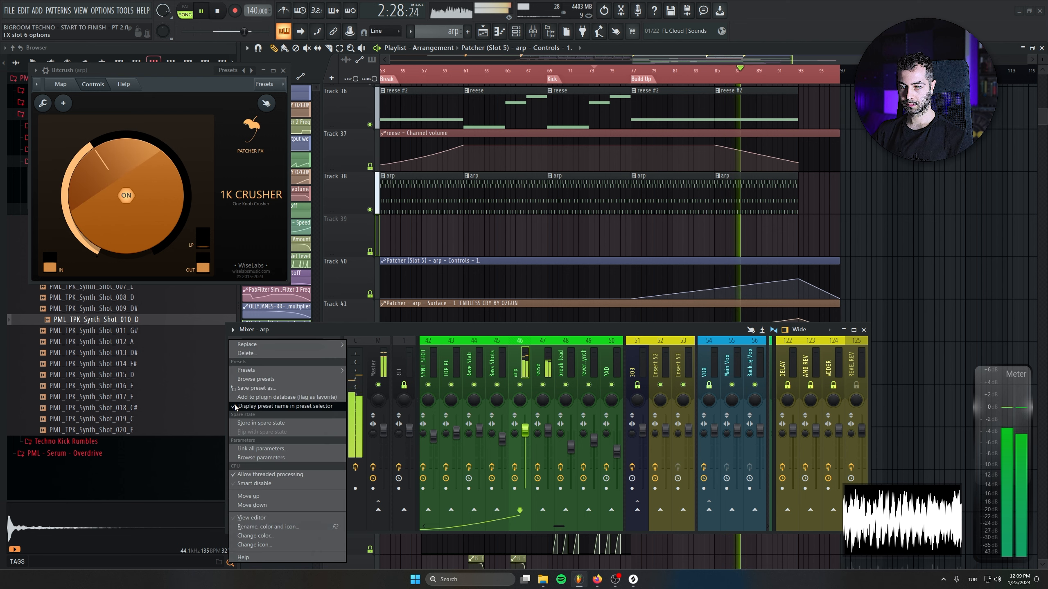
key(Escape)
click(251, 405)
key(Escape)
click(233, 405)
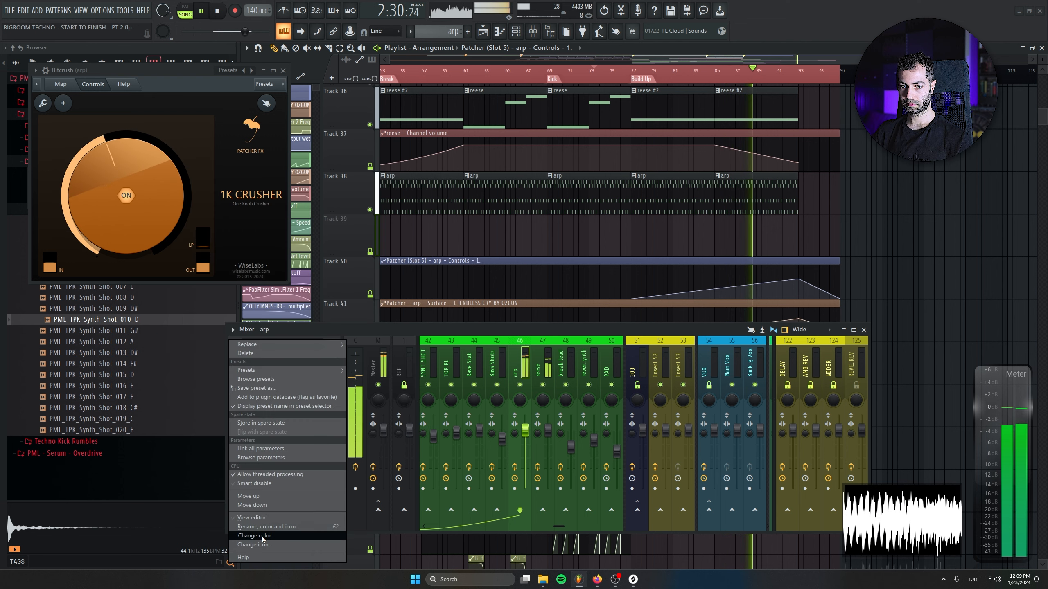
click(266, 527)
text(del rev)
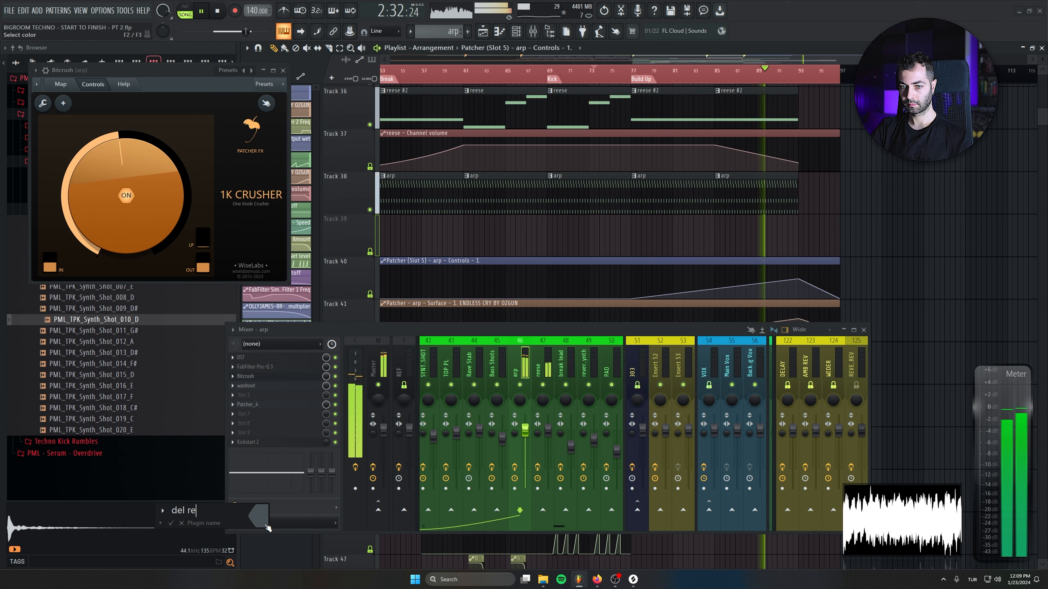
key(Return)
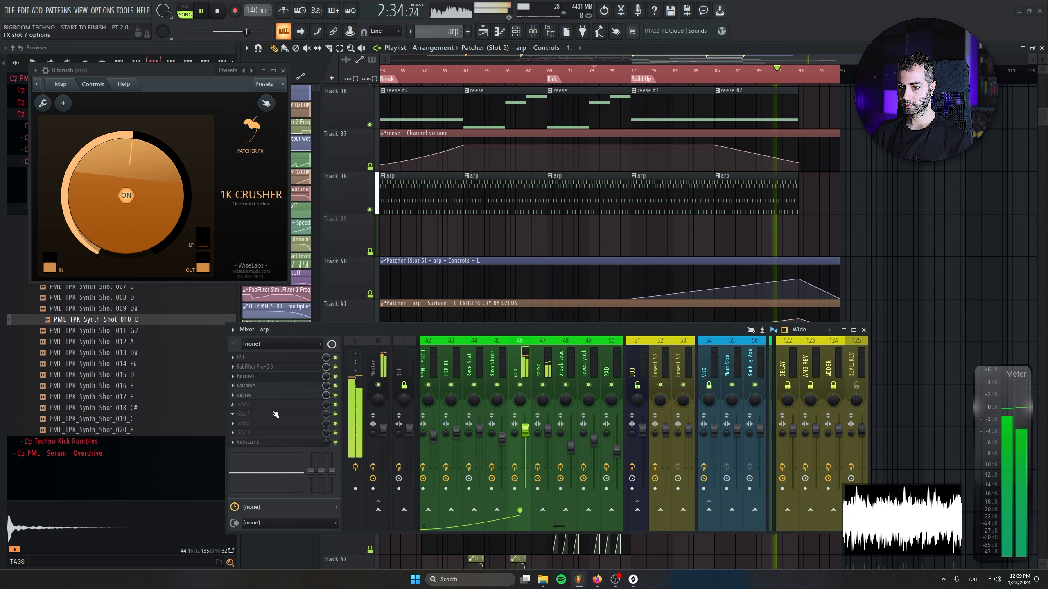
Move washout and del rev down one slot, load FabFilter Simplon into slot 4 after Bitcrush, and stop playback
scroll(254, 405, up, 1)
scroll(254, 398, down, 1)
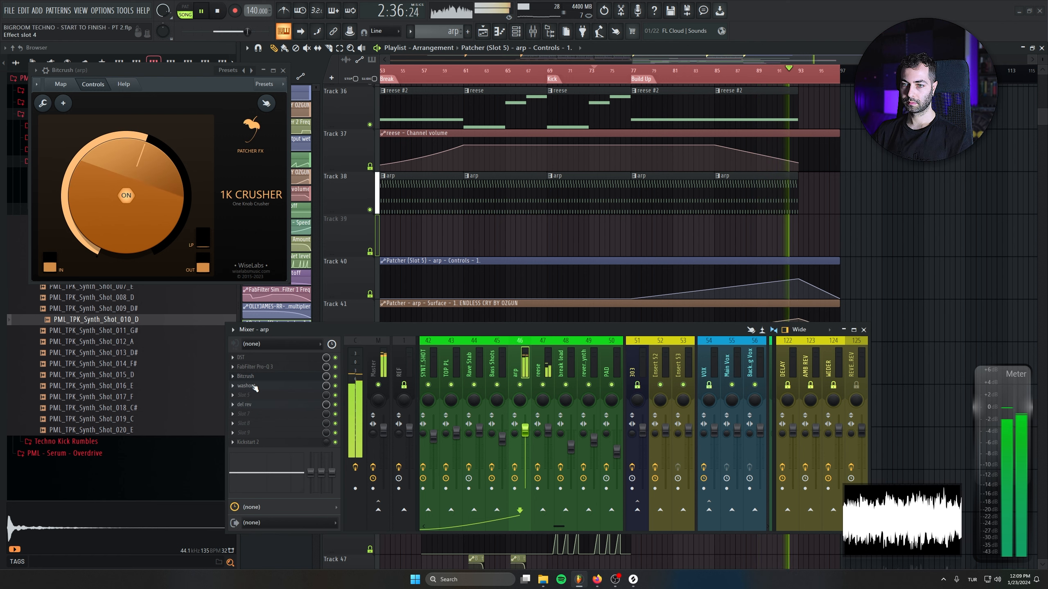
scroll(254, 386, down, 1)
click(255, 387)
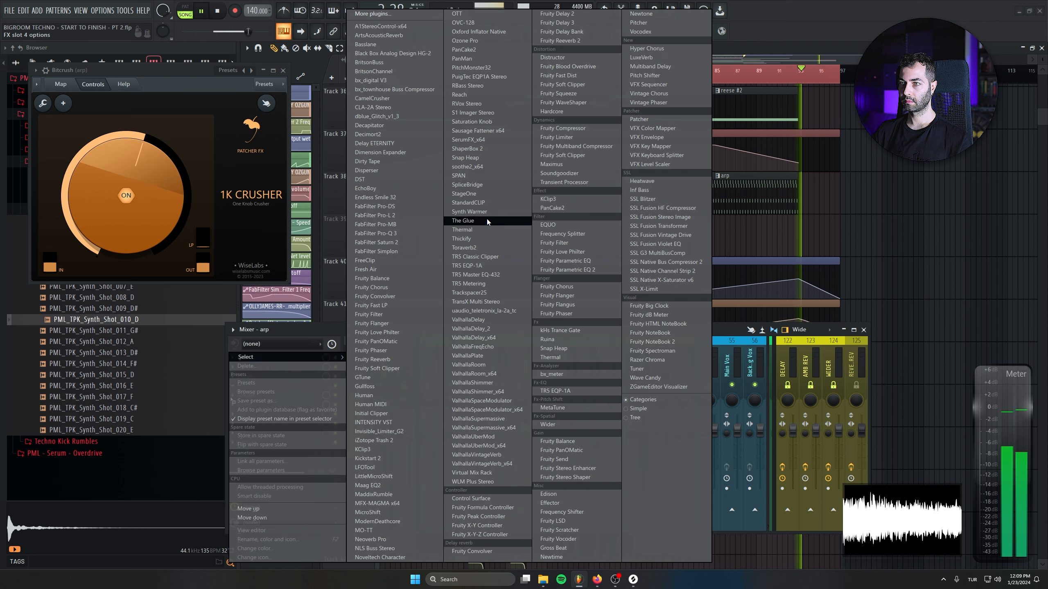
click(408, 251)
click(218, 11)
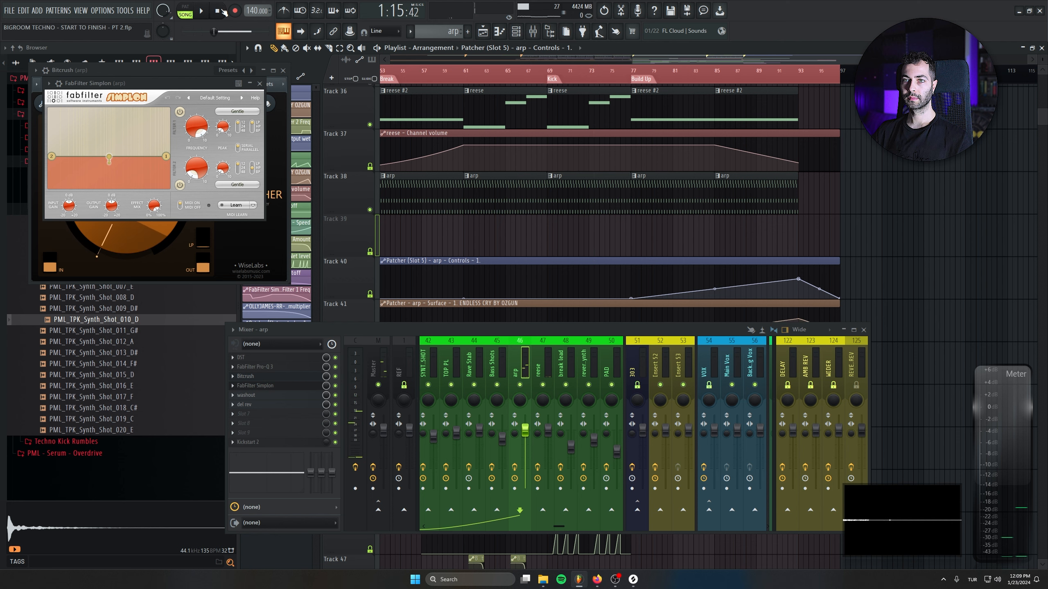
Create an automation clip for Simplon's Filter 1 frequency on Track 39 and close both plugin windows
right_click(199, 129)
click(237, 184)
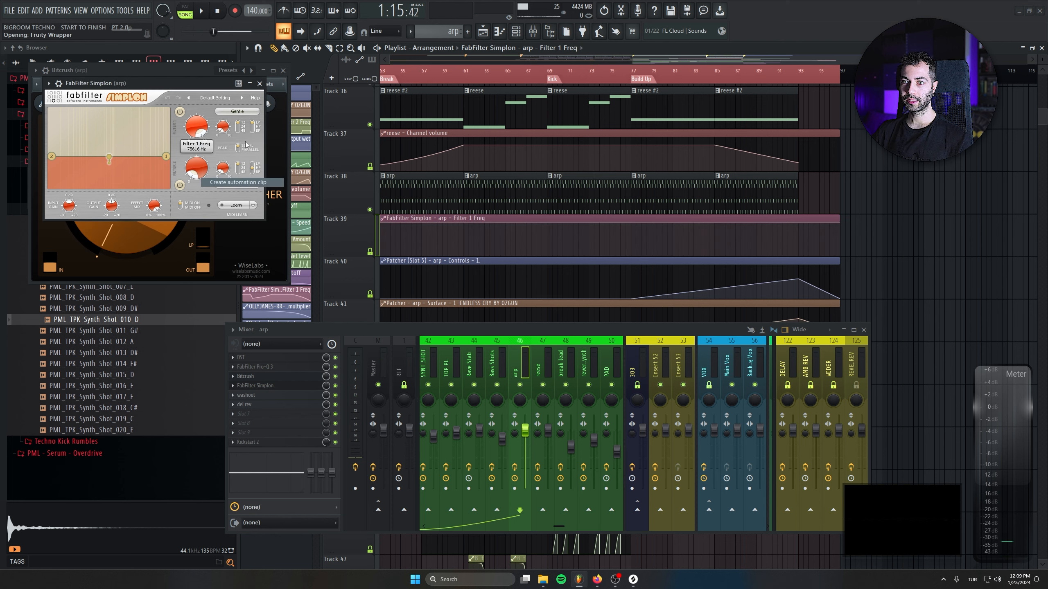
click(259, 83)
click(283, 70)
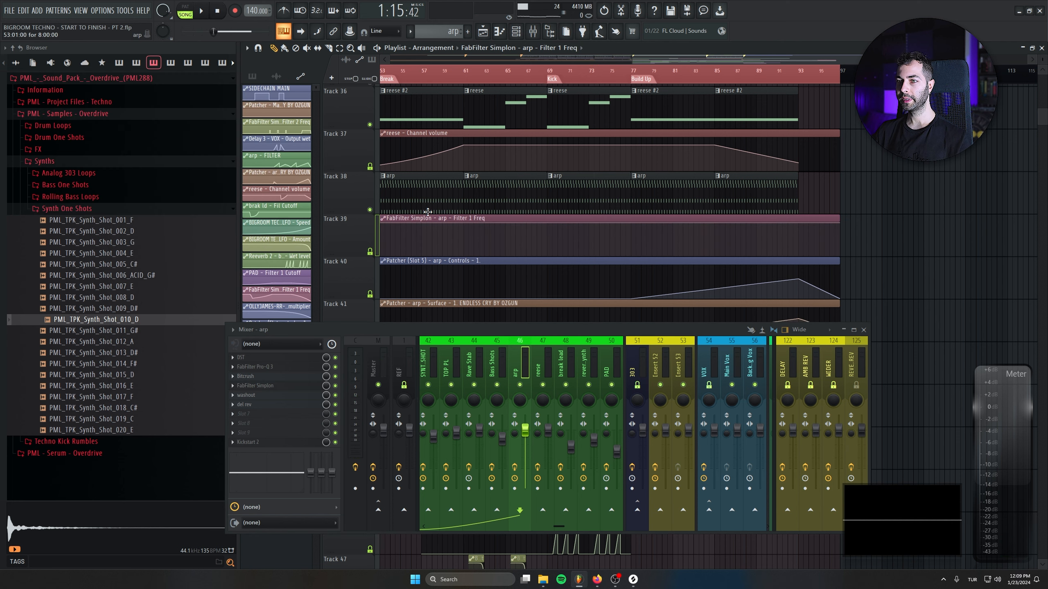
Shape the Simplon Filter 1 Freq clip to fall from bar 77 to about 39% at bar 93 and rise to bar 97
drag(407, 231, 390, 204)
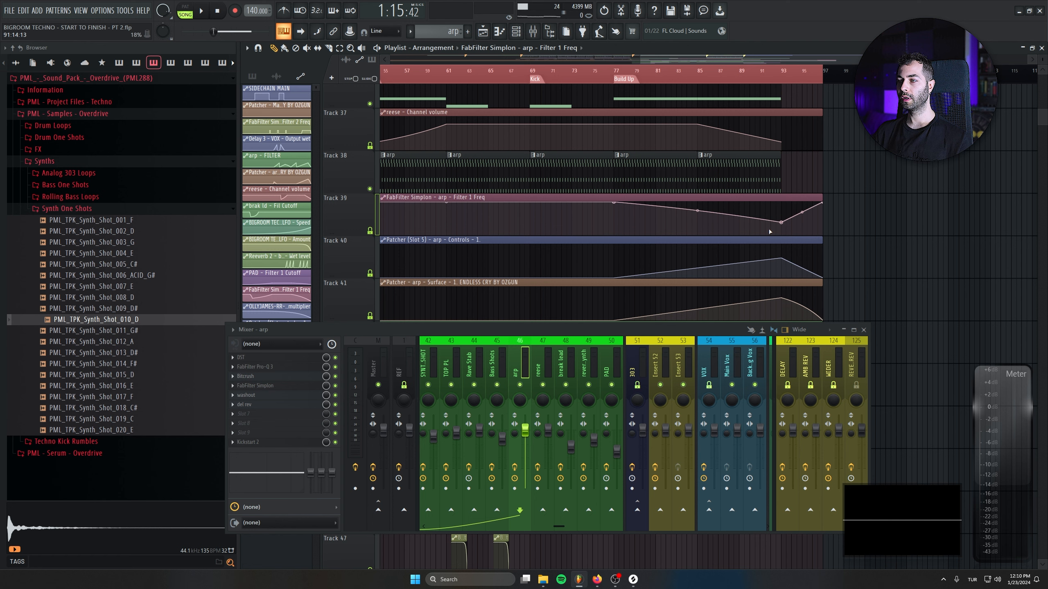
click(863, 330)
key(space)
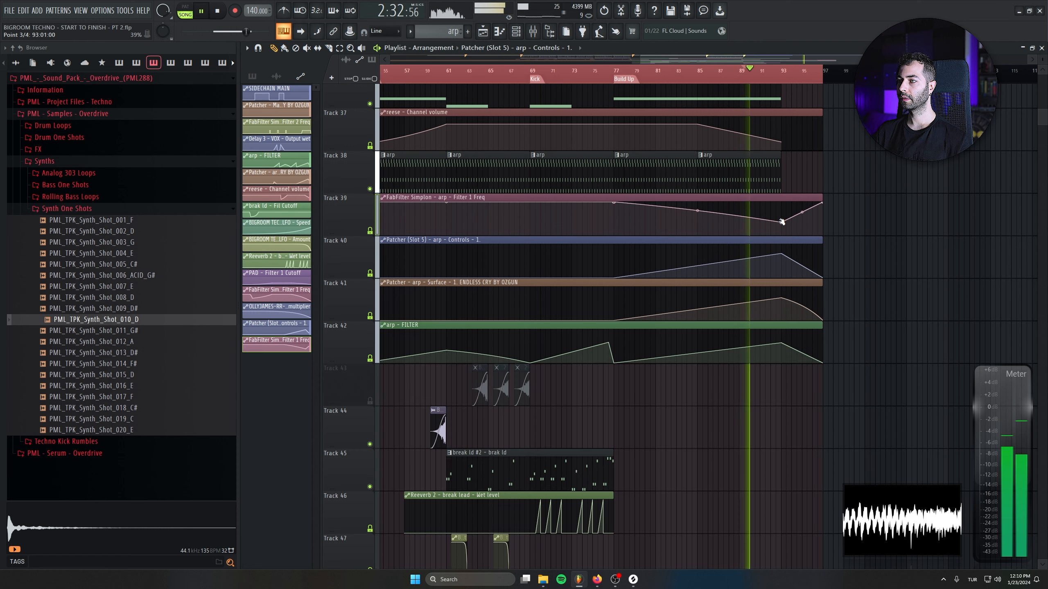
click(782, 223)
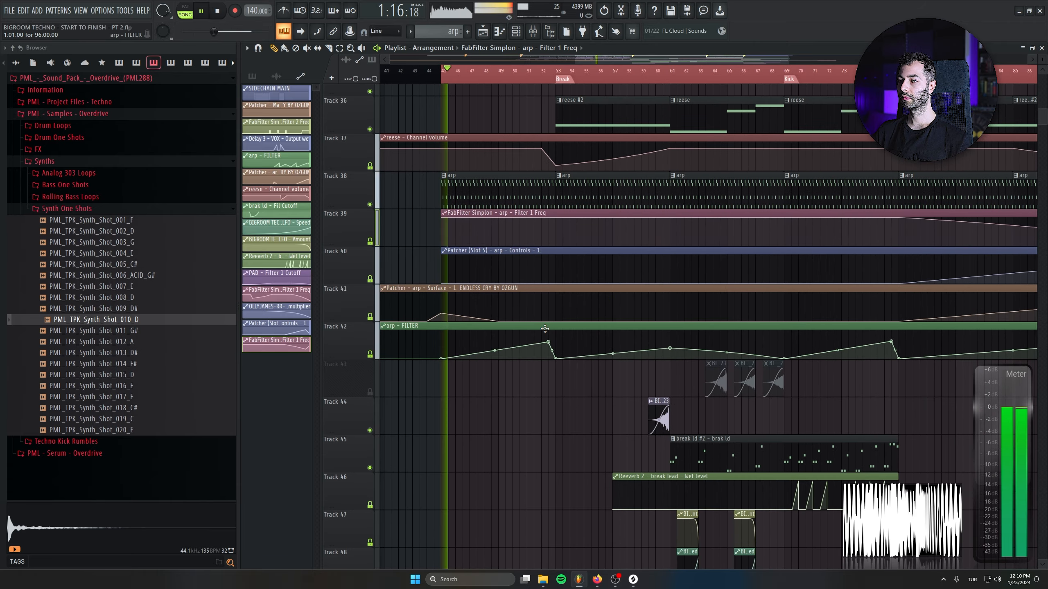
Hide the browser and examine the layout of the break and build-up tracks while the arrangement plays from bar 45
scroll(546, 330, down, 3)
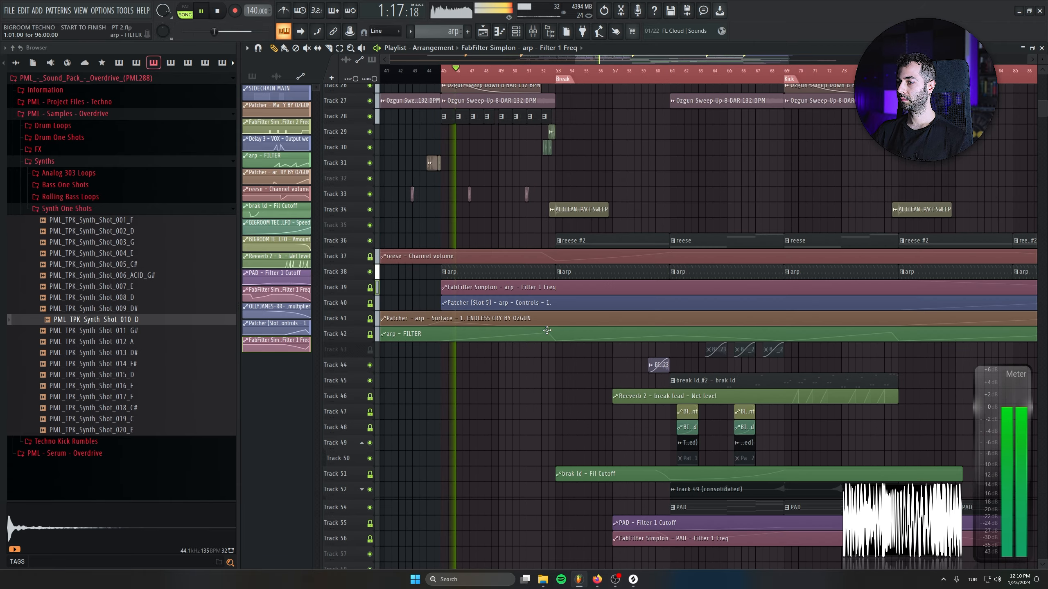
scroll(546, 330, down, 3)
scroll(601, 153, down, 3)
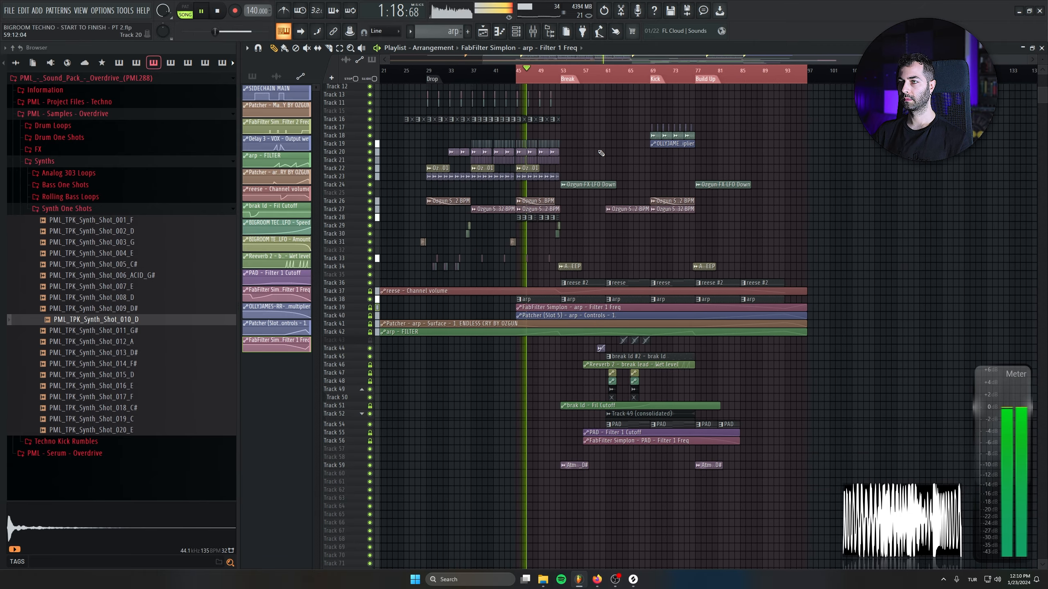
click(555, 36)
scroll(774, 259, up, 4)
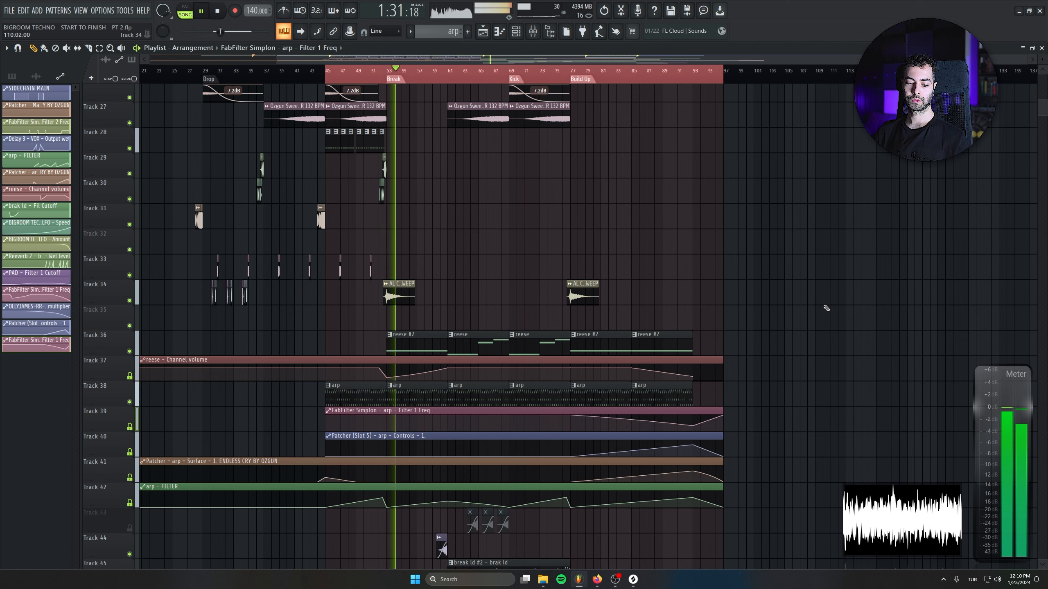
scroll(794, 261, down, 3)
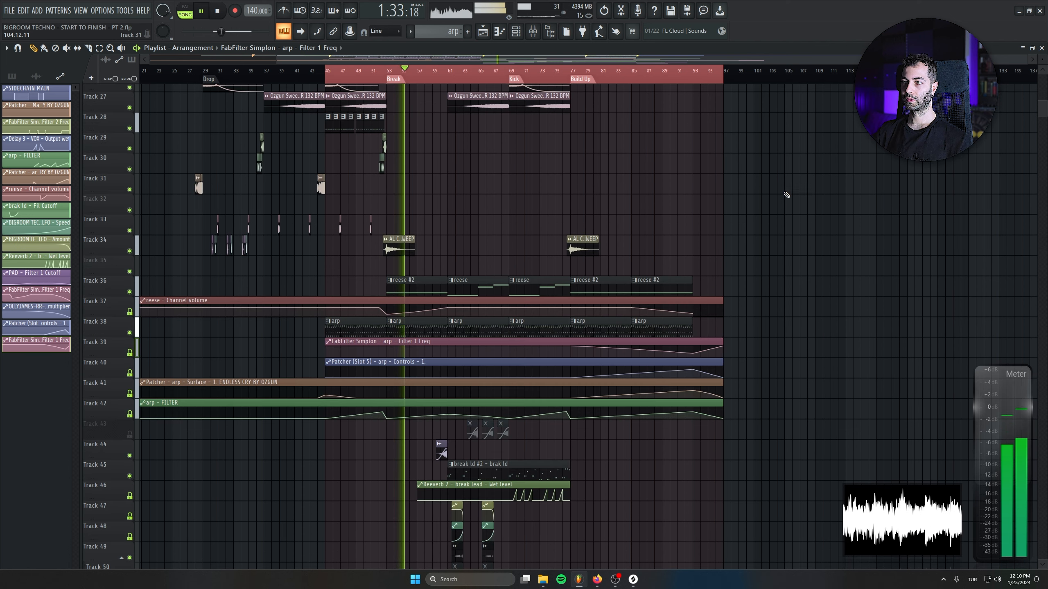
drag(787, 191, 795, 332)
drag(750, 365, 772, 349)
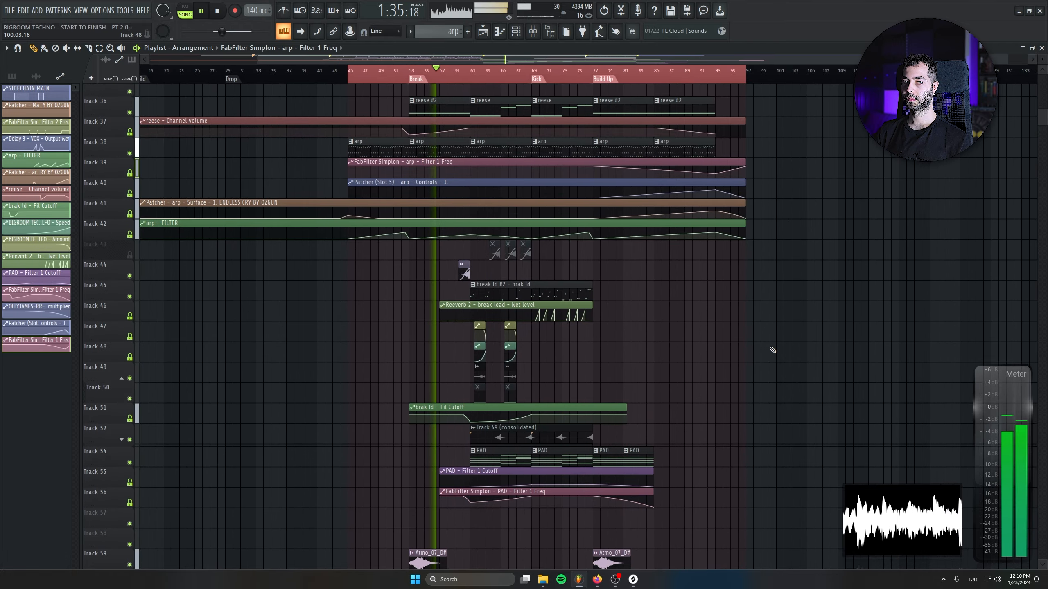
scroll(404, 232, up, 3)
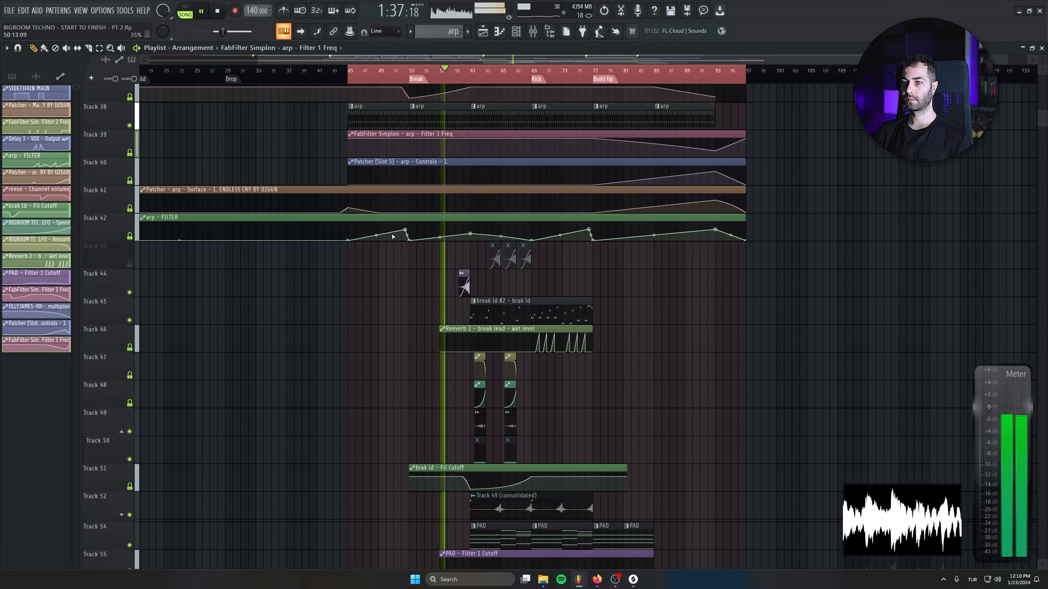
Add a low peak to the arp's crusher automation at bar 53, rising from bar 45 and falling back to bar 61
scroll(407, 223, up, 4)
drag(480, 186, 447, 295)
scroll(418, 343, up, 2)
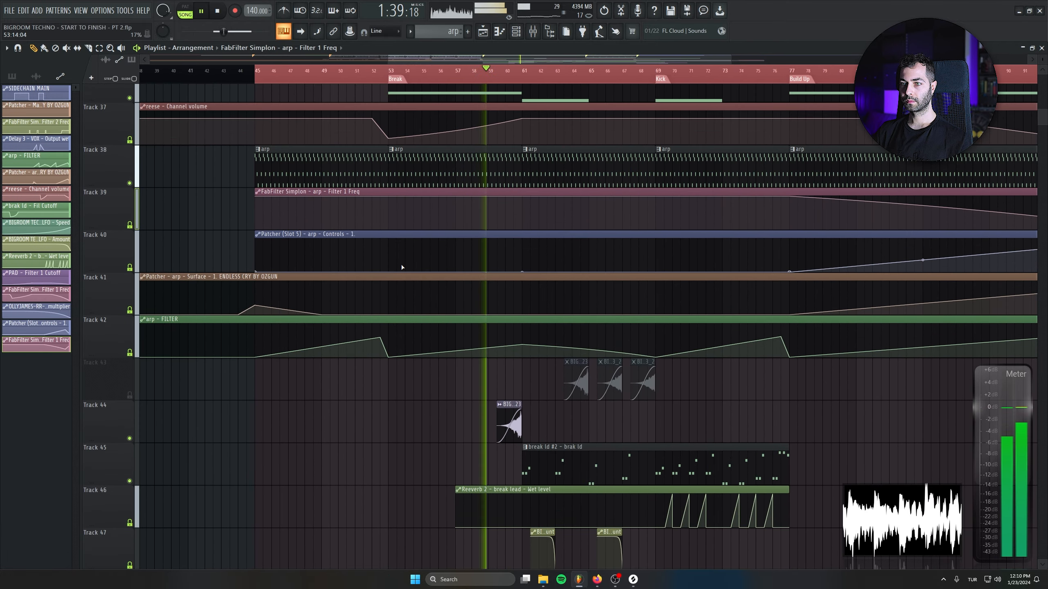
right_click(522, 271)
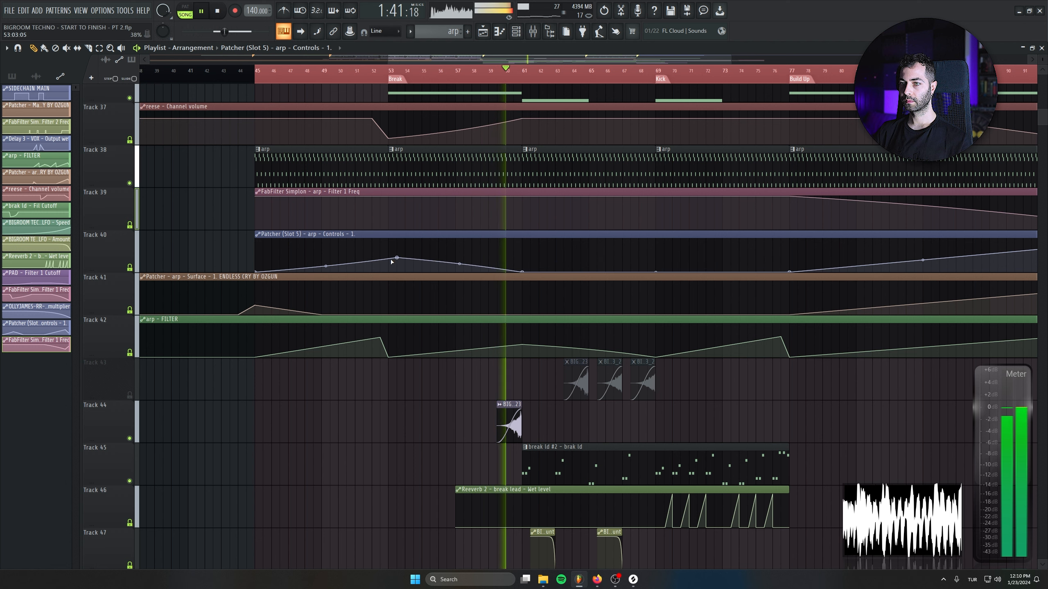
drag(396, 258, 388, 261)
Play from just before the Break marker and make the Simplon Filter 1 Freq automation dip at bar 53 and return to 100% at bar 61
click(371, 70)
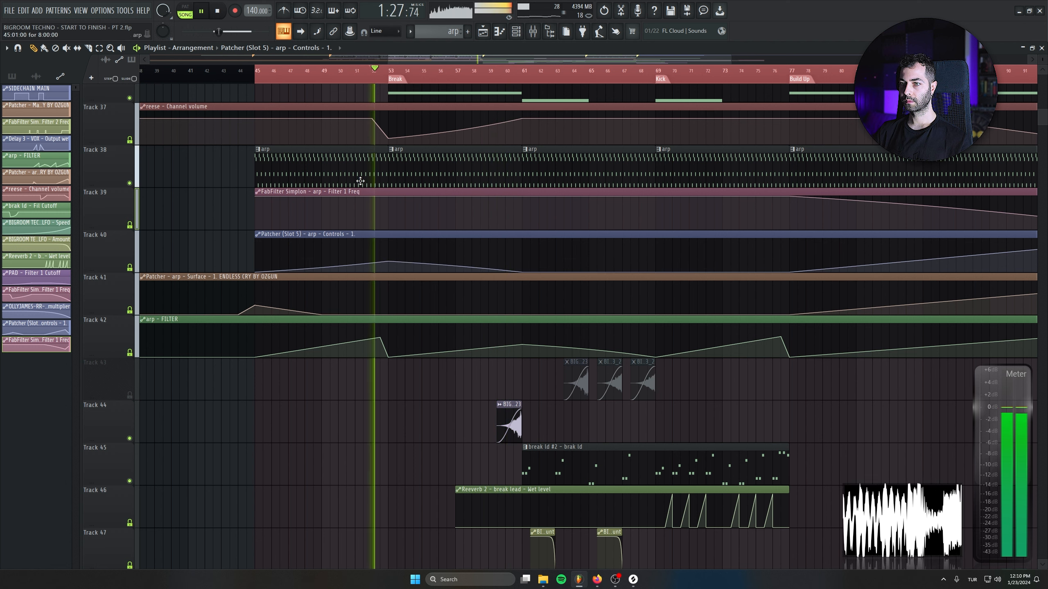
right_click(388, 207)
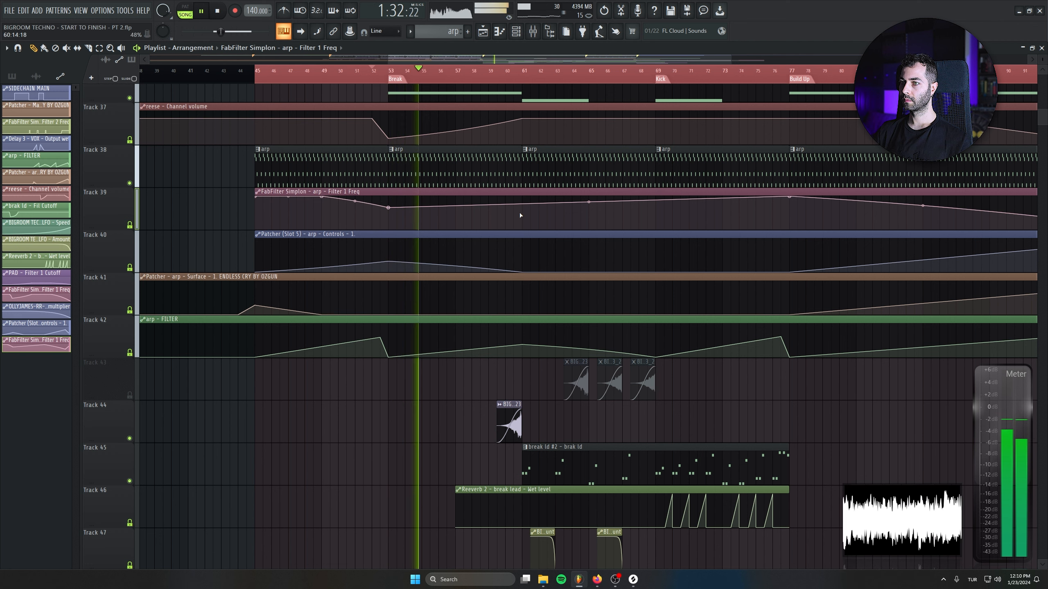
right_click(522, 200)
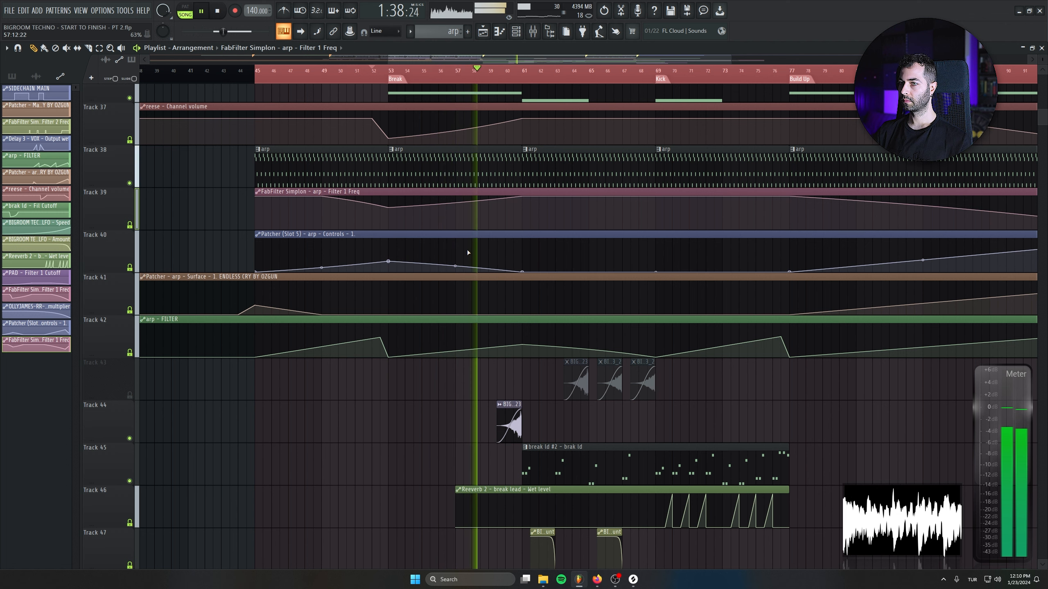
Undo the last arp FILTER automation change and lower its bar 61 point to 22%
scroll(561, 215, up, 1)
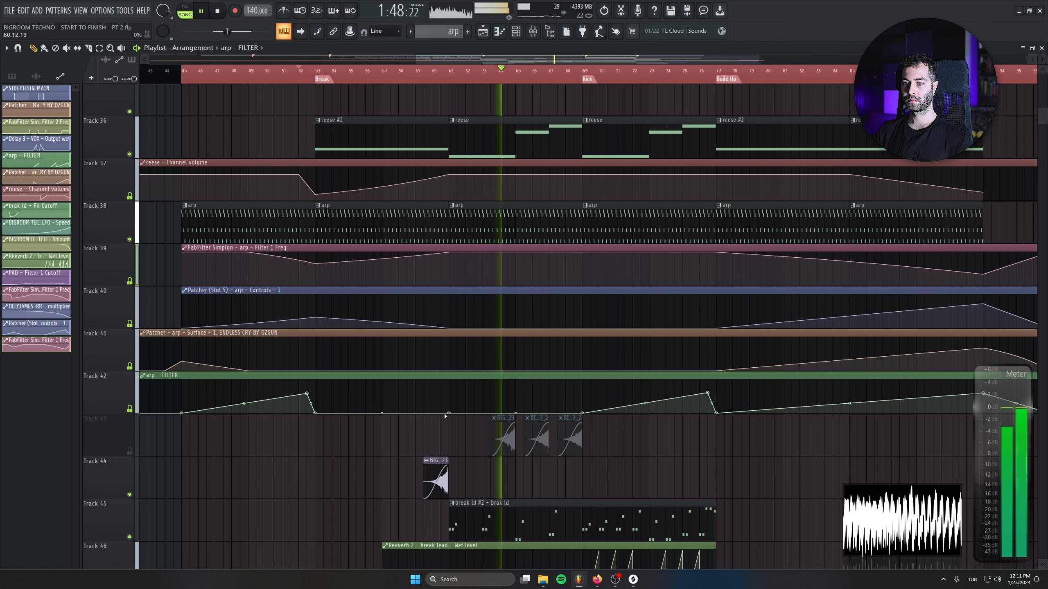
key(ctrl+z)
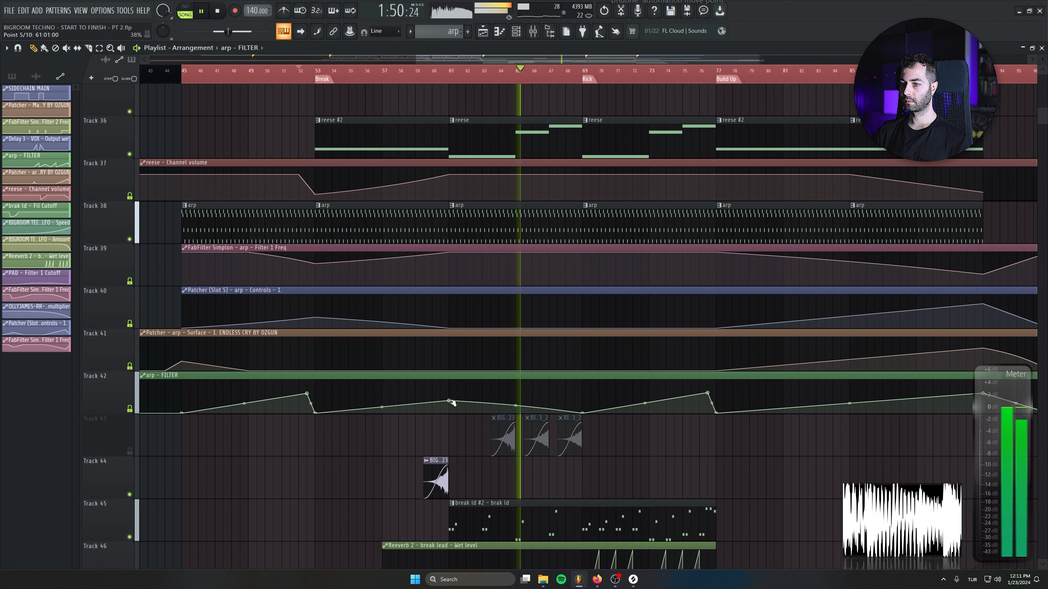
drag(449, 401, 448, 406)
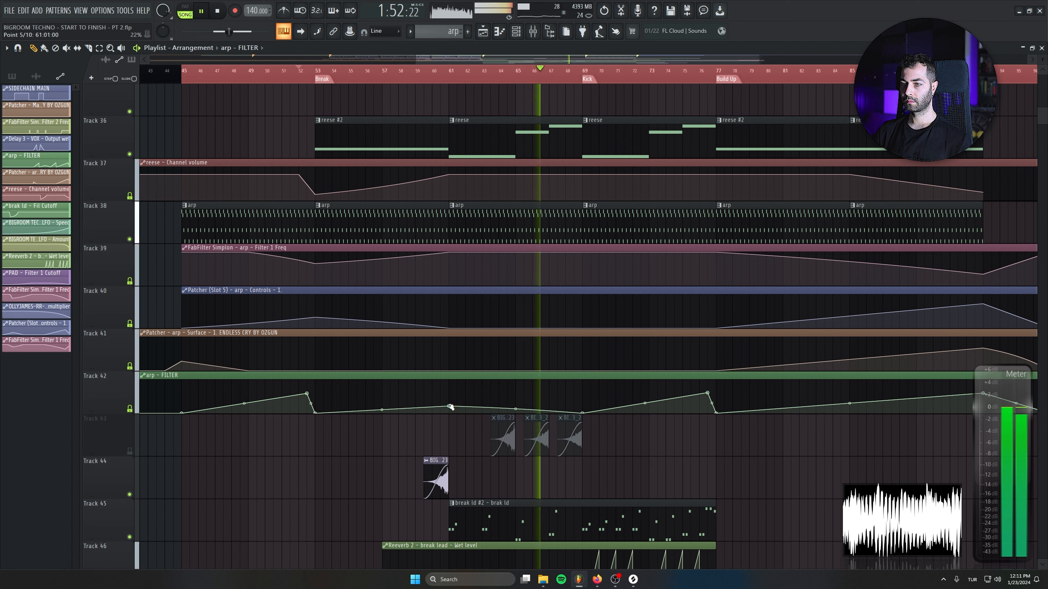
Lower the Simplon Filter 1 Freq point at bar 61 to 87% and copy that value to the point at bar 77
click(399, 70)
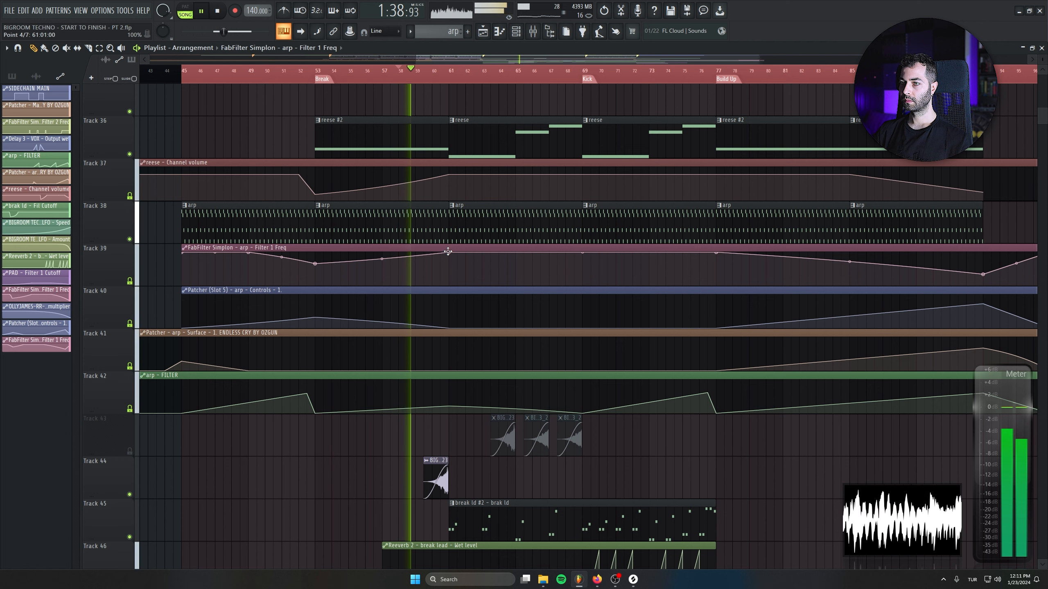
drag(449, 252, 450, 257)
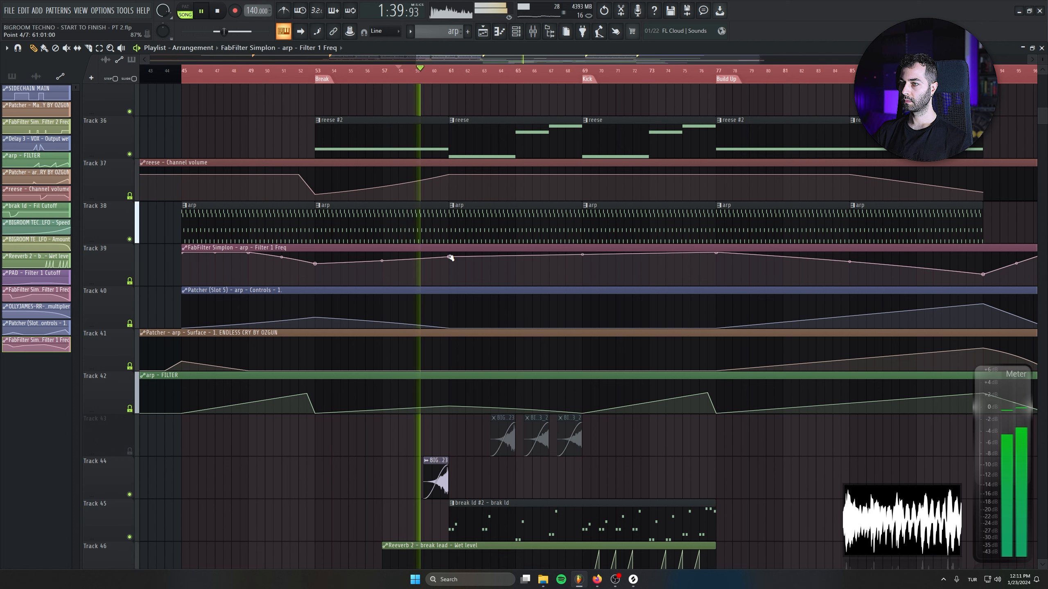
right_click(450, 257)
click(478, 410)
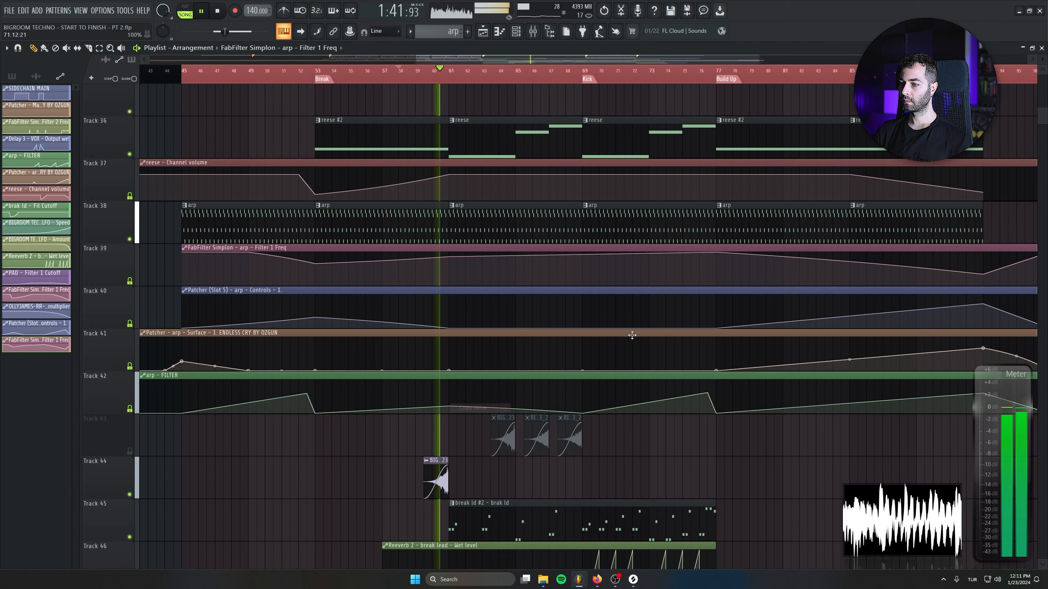
right_click(717, 254)
click(750, 412)
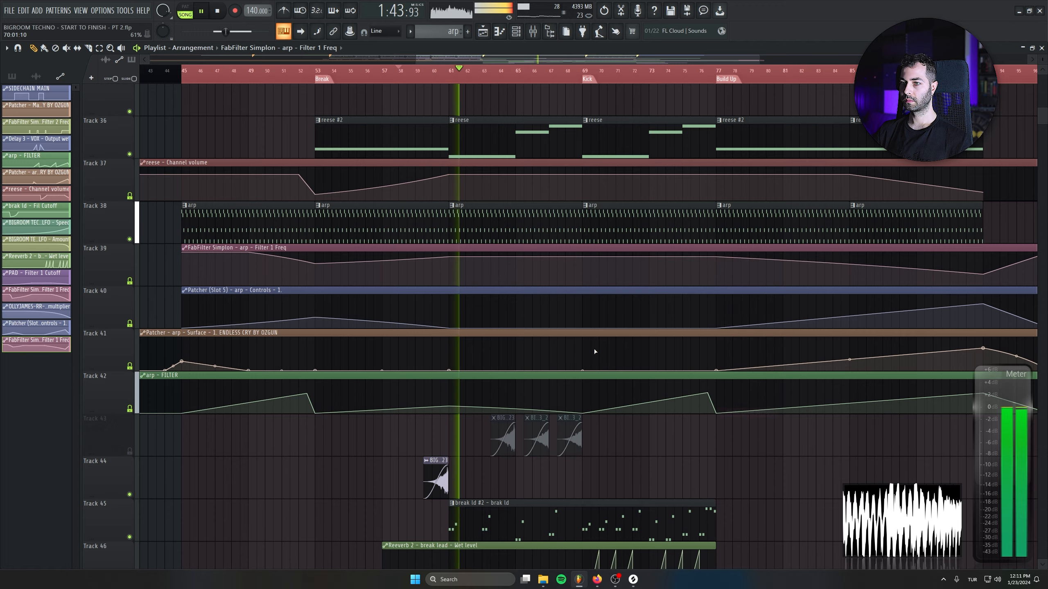
Play the arrangement from the Kick marker at bar 69 to review the arp automation
scroll(594, 356, down, 3)
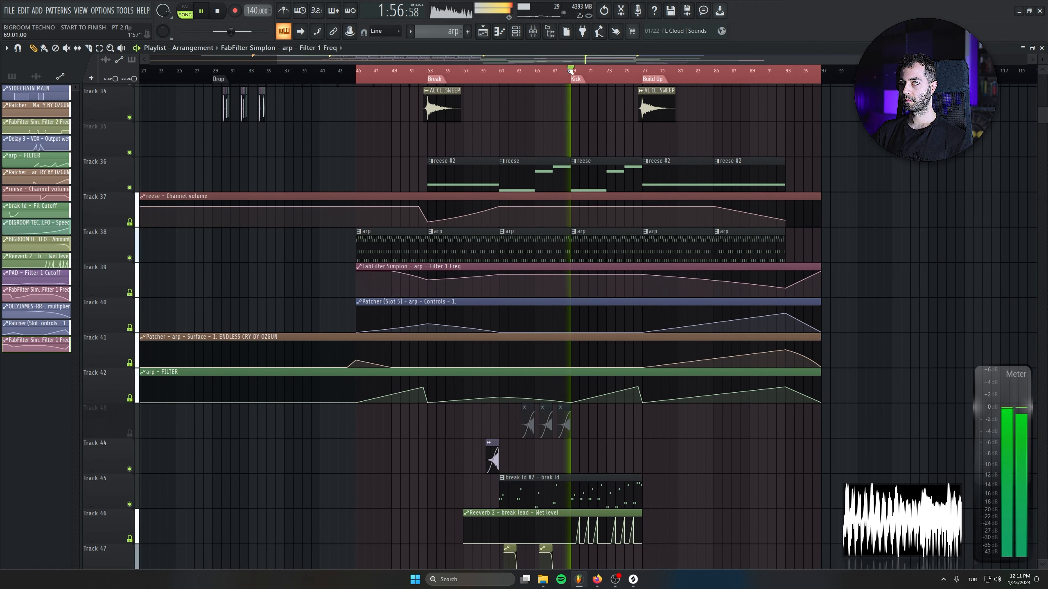
scroll(660, 434, down, 2)
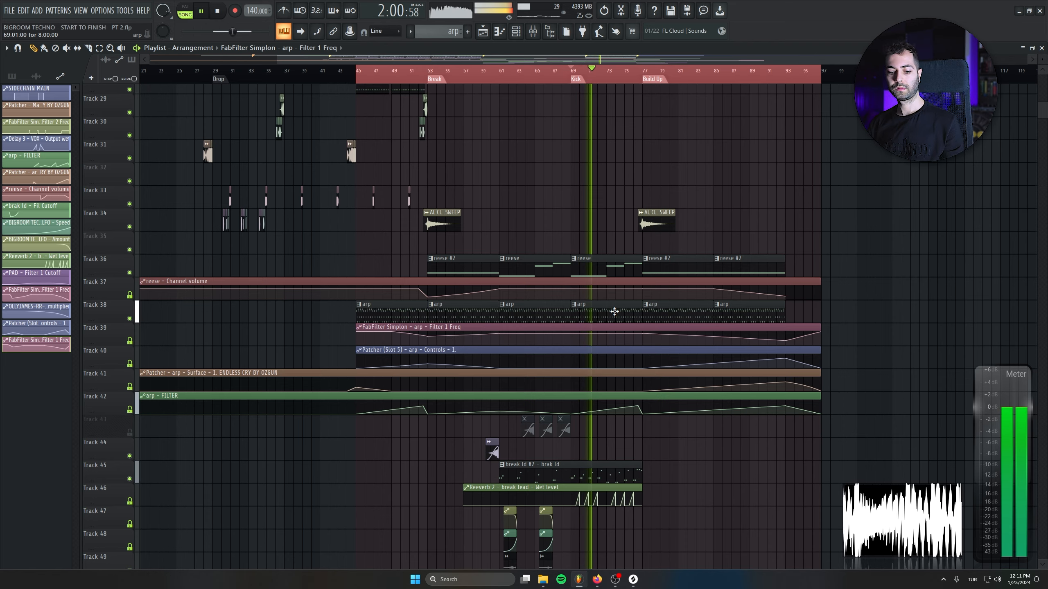
Select the arp clip on Track 38 and open the mixer at the arp's insert track
scroll(620, 311, down, 3)
scroll(626, 316, up, 4)
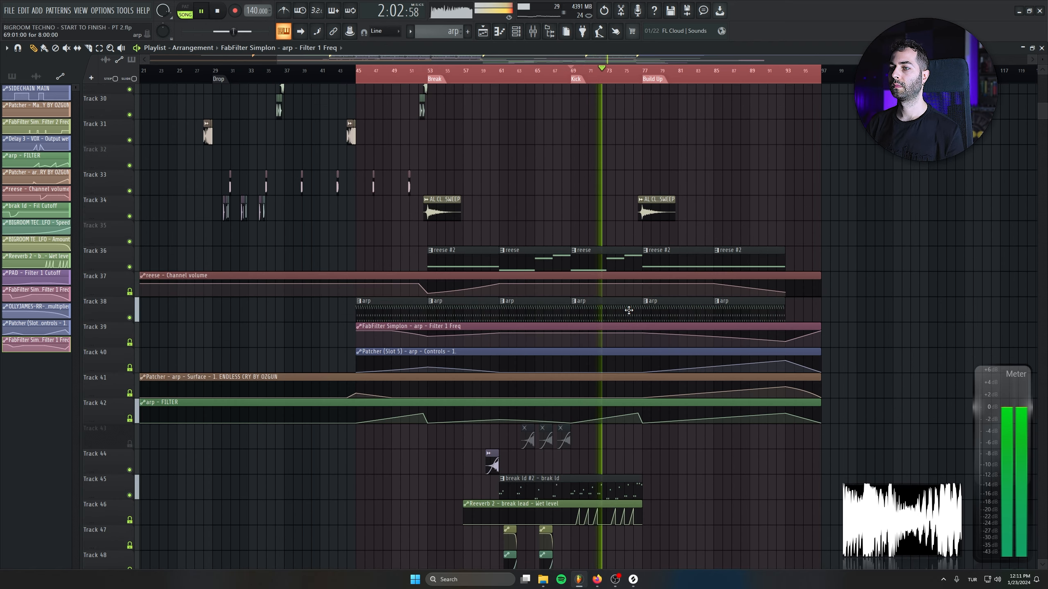
click(628, 309)
click(532, 32)
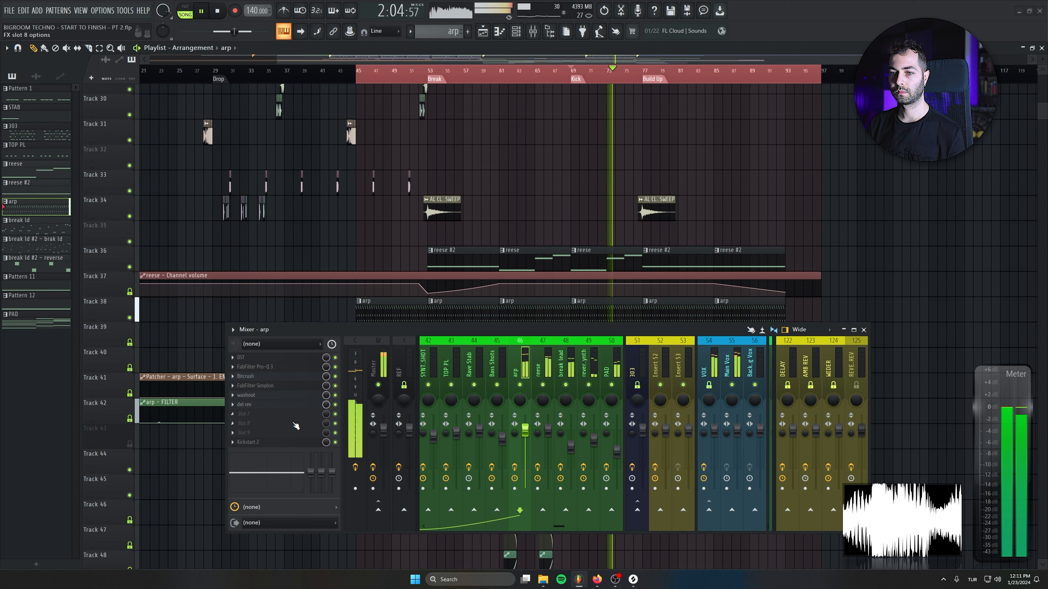
click(241, 416)
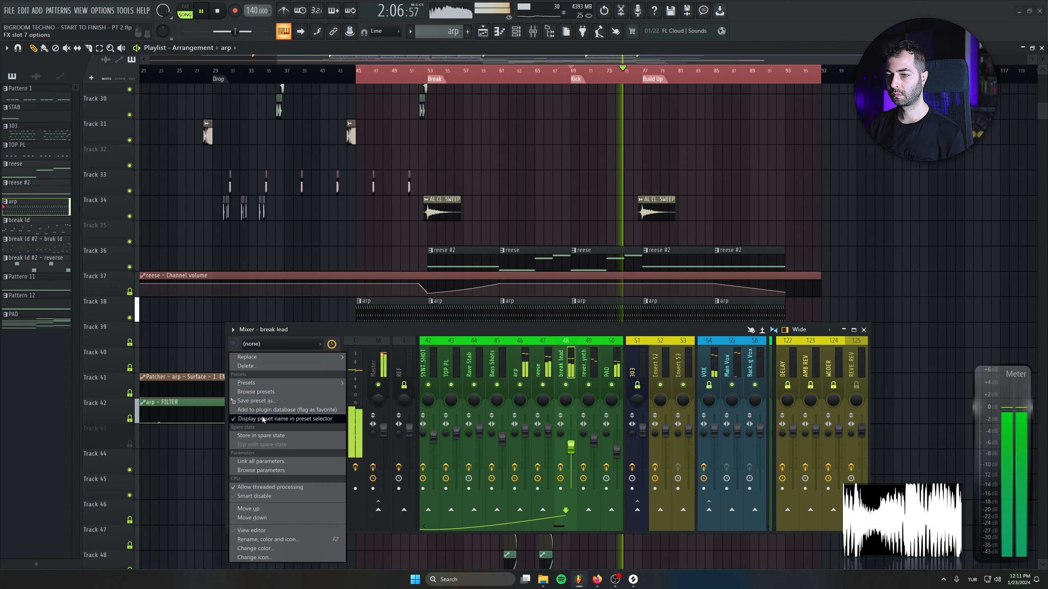
key(Escape)
click(541, 368)
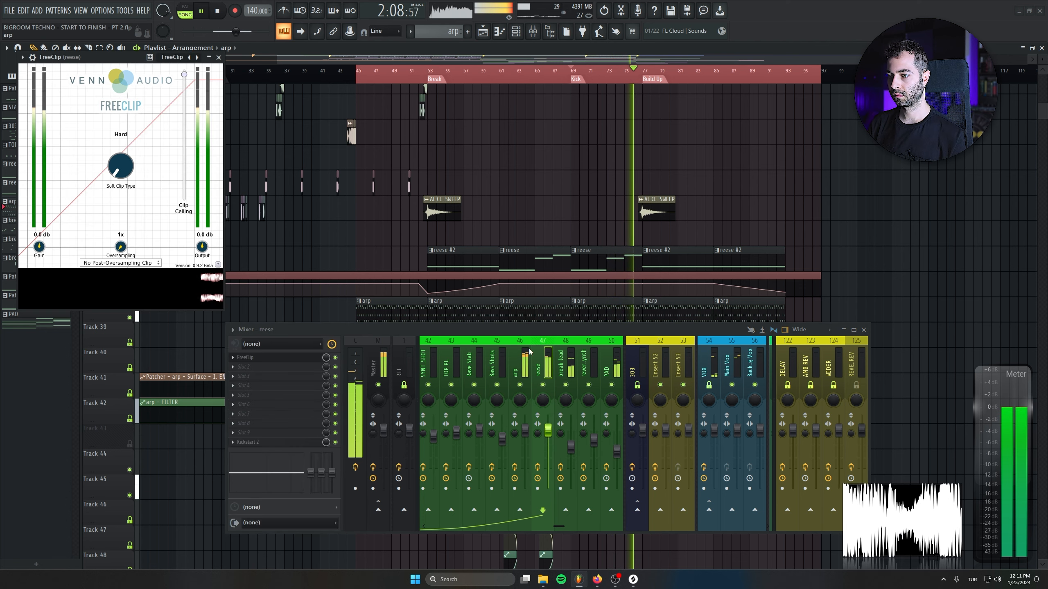
key(Escape)
key(ctrl+z)
Copy the FreeClip effect from the break lead's mixer track to effect slot 7 of the arp and check the arp's Kickstart 2
click(572, 365)
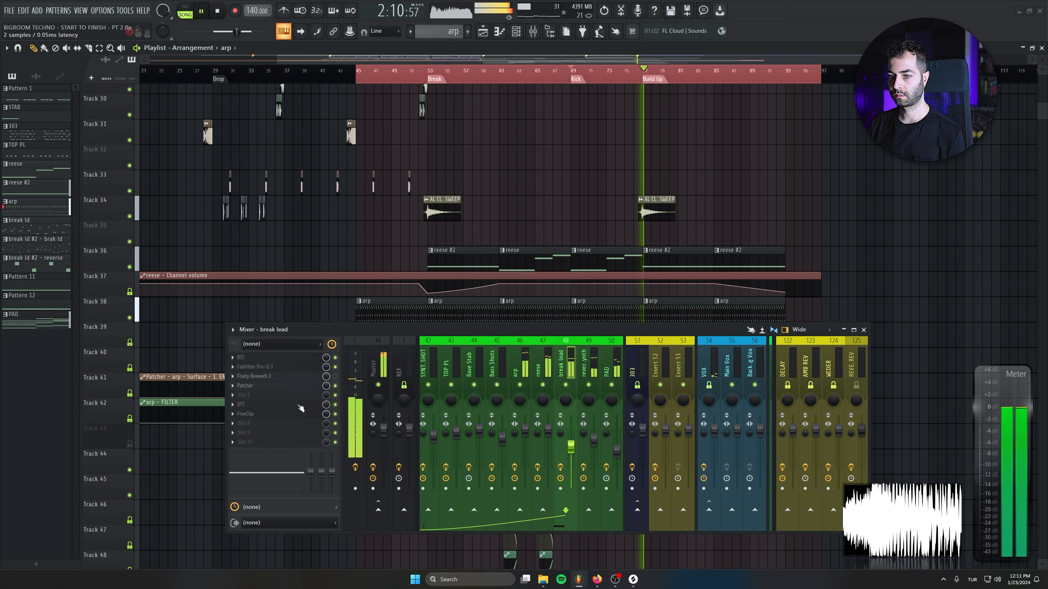
drag(236, 417, 523, 359)
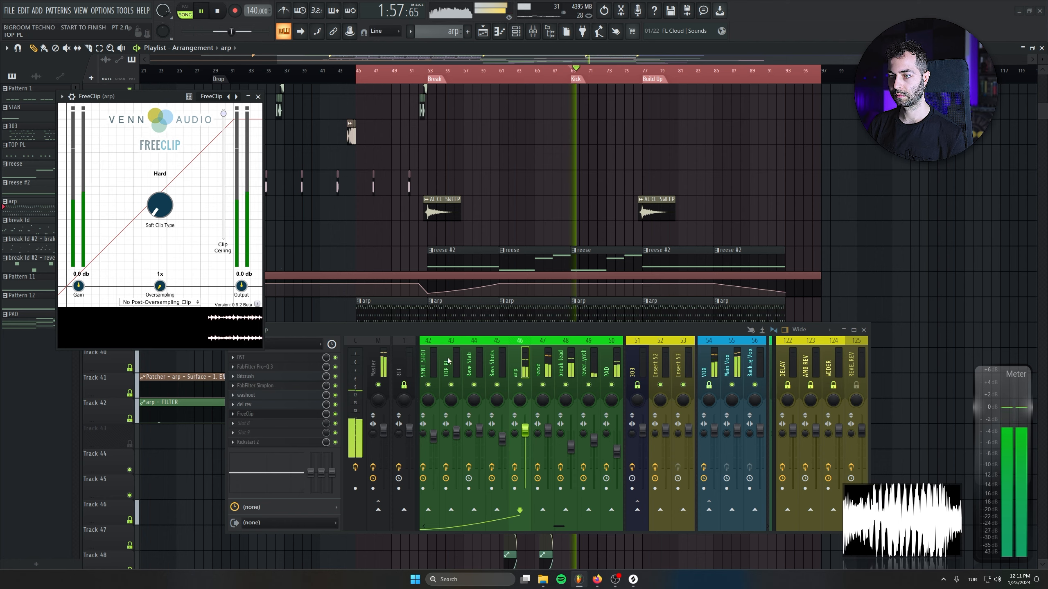
click(289, 445)
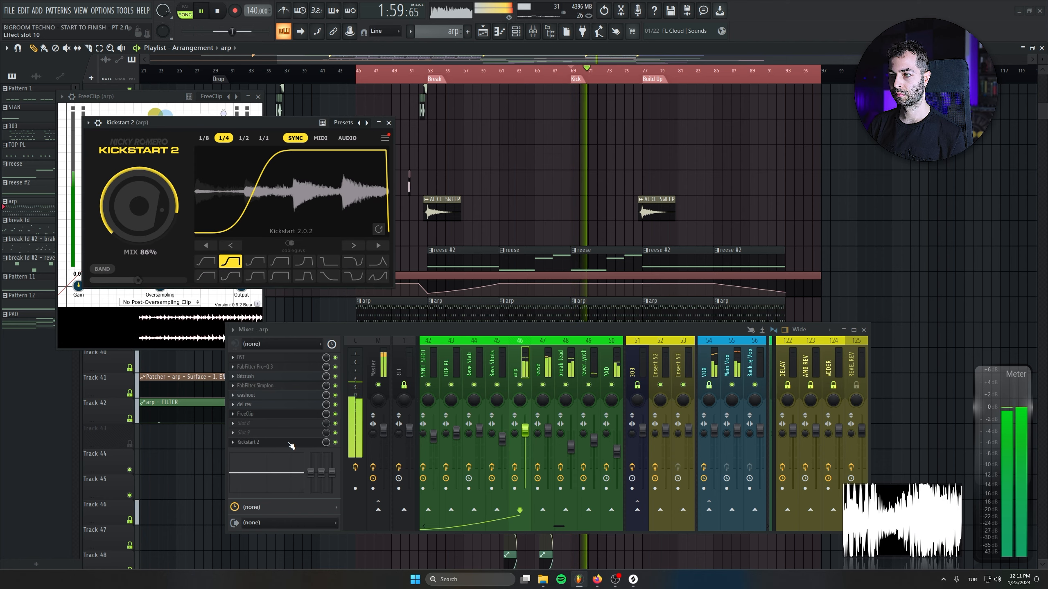
click(388, 122)
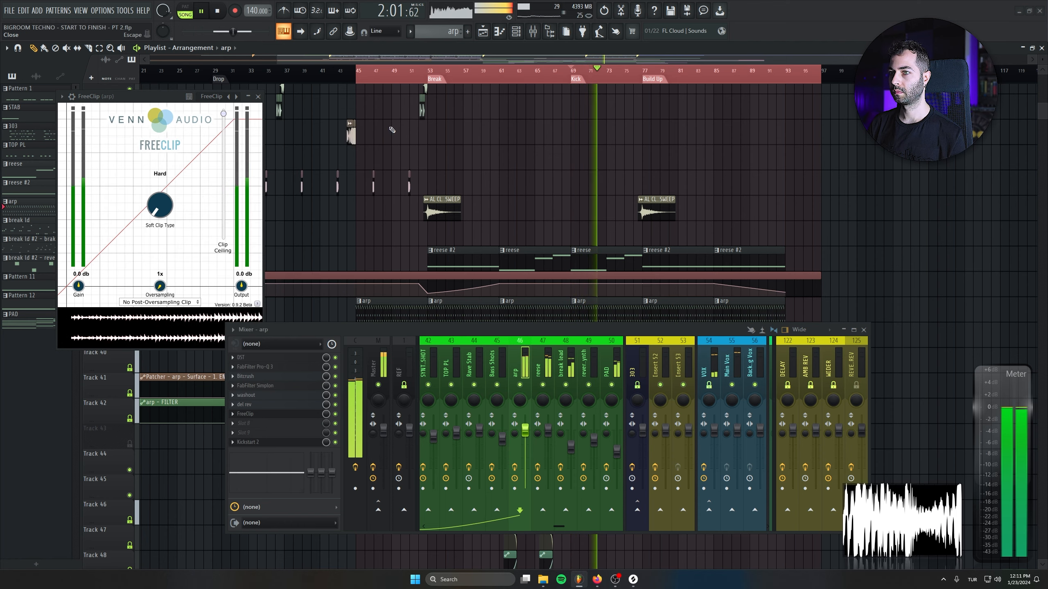
click(259, 96)
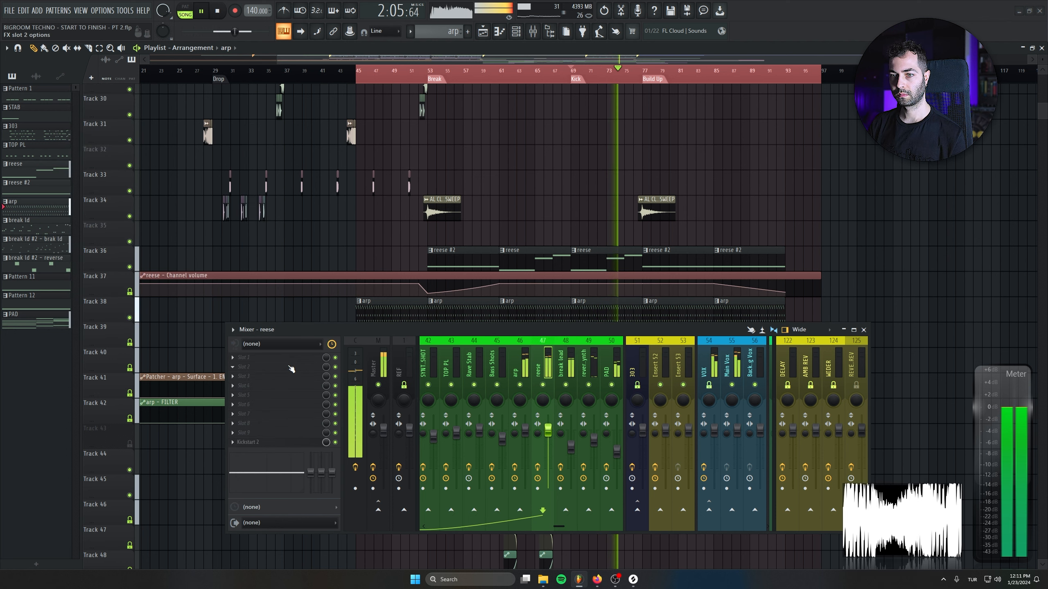
Add DST to effect slot 1 and FabFilter Pro-Q 3 to effect slot 2 of the reese mixer track
click(312, 357)
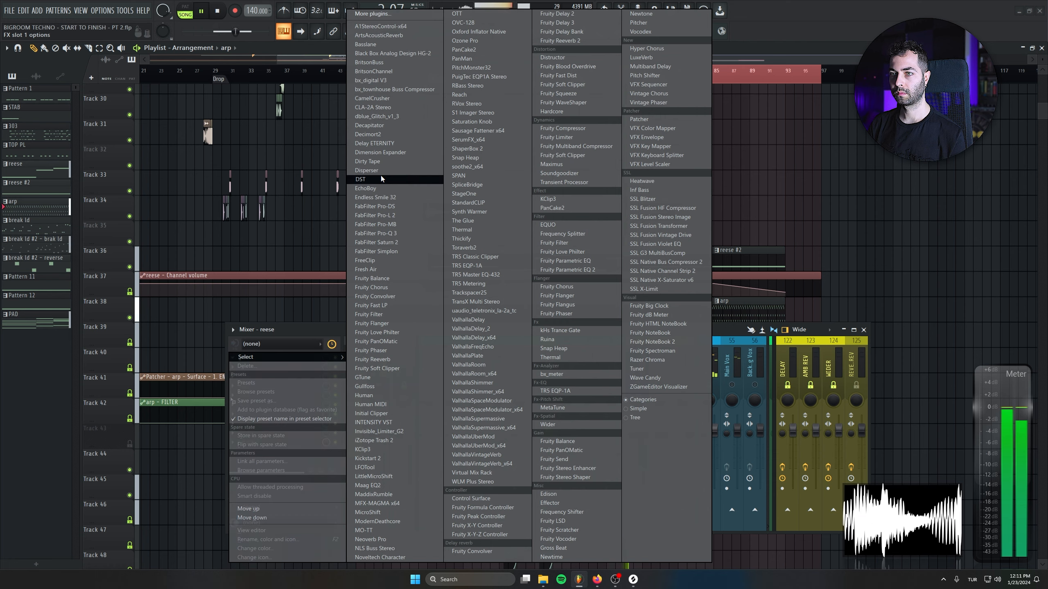
click(380, 178)
click(312, 366)
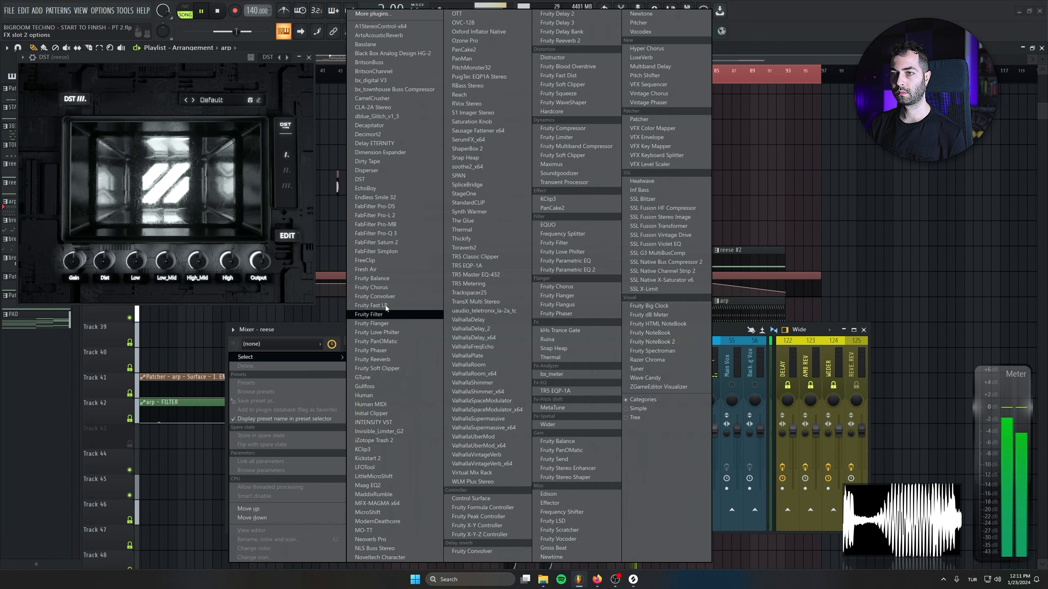
click(407, 233)
drag(290, 107, 594, 120)
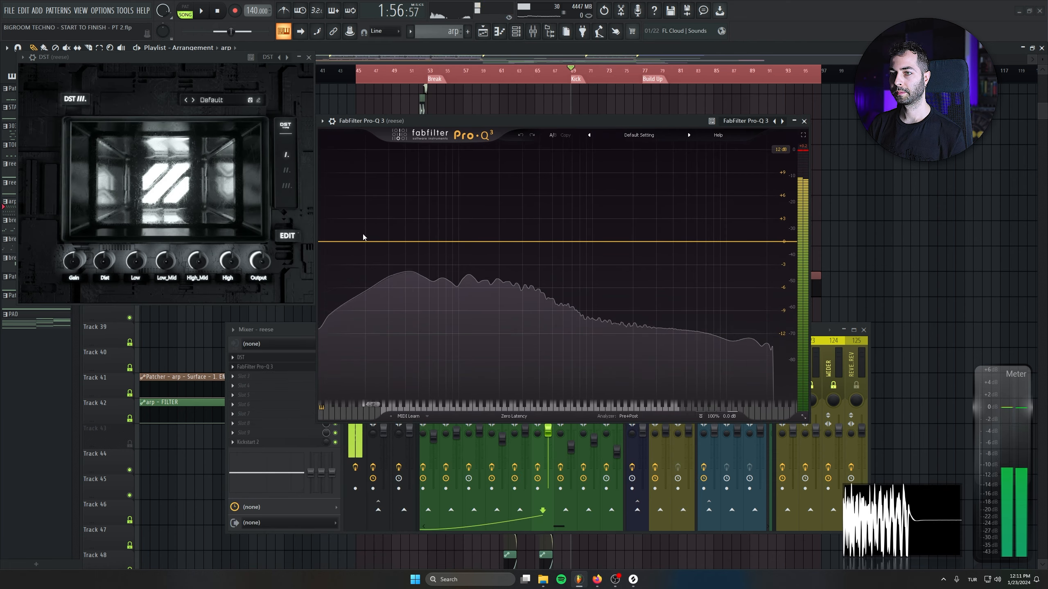
Add a low cut band in the reese's Pro-Q 3, placed on the Side signal only, and set its frequency to 250 Hz
click(361, 241)
click(493, 376)
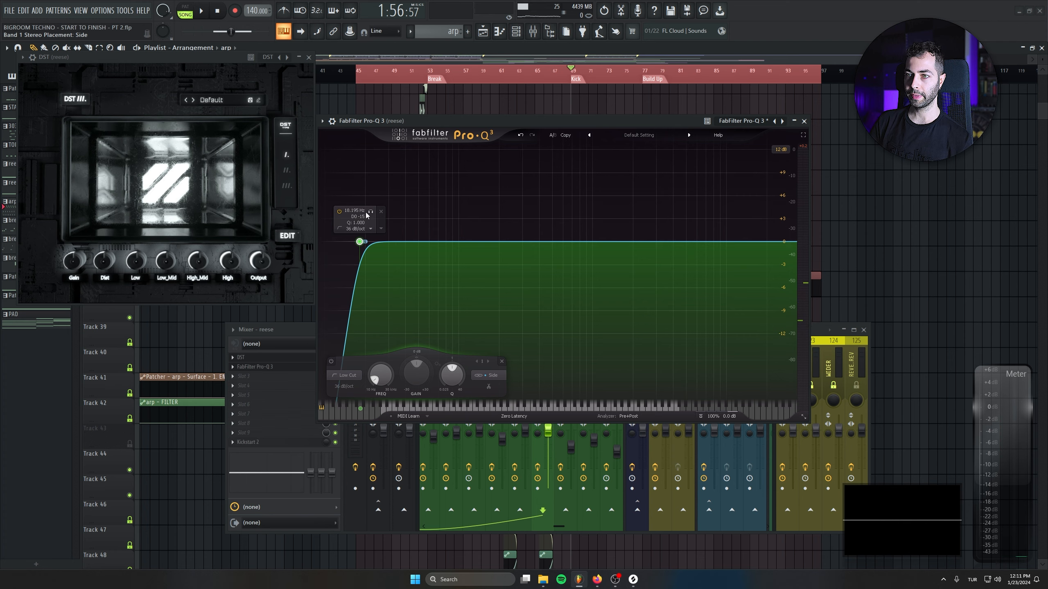
key(space)
drag(367, 215, 507, 234)
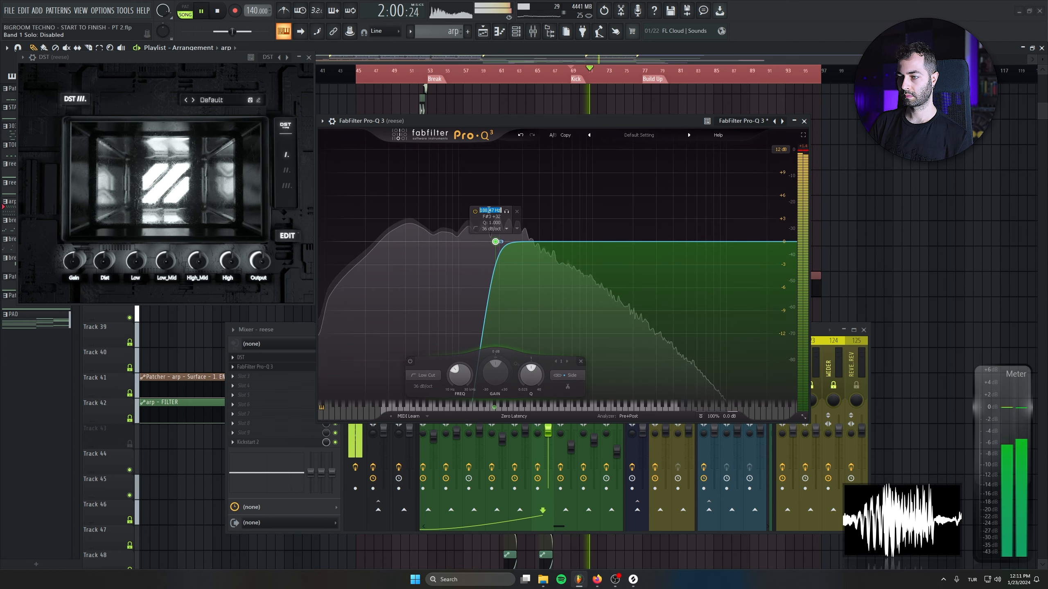
click(488, 210)
text(250)
key(Return)
key(Escape)
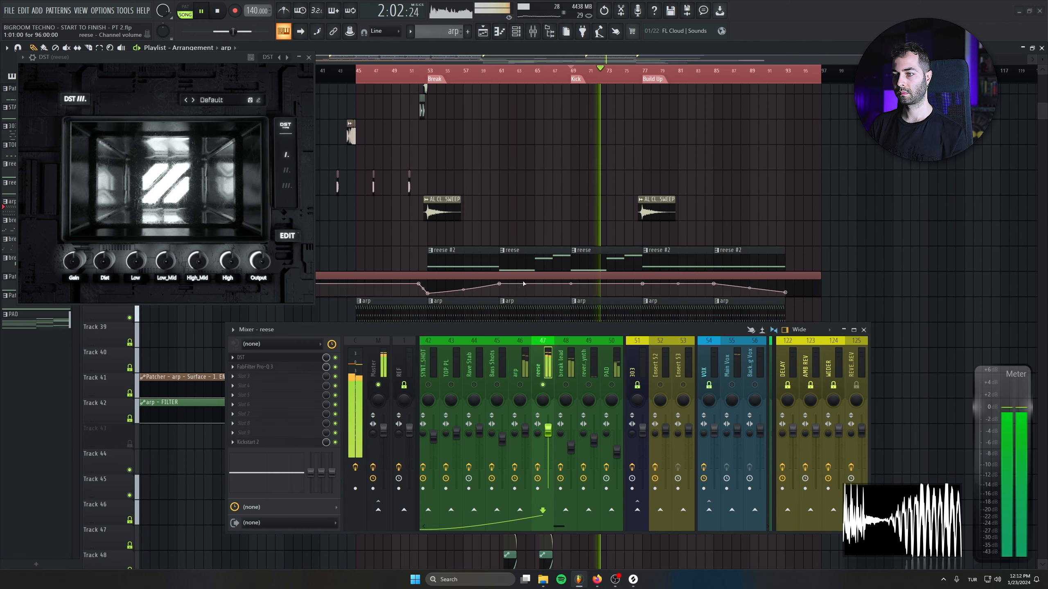
Unsolo the reese and lower its mixer volume slightly, finishing with the DST and mixer windows closed
right_click(551, 384)
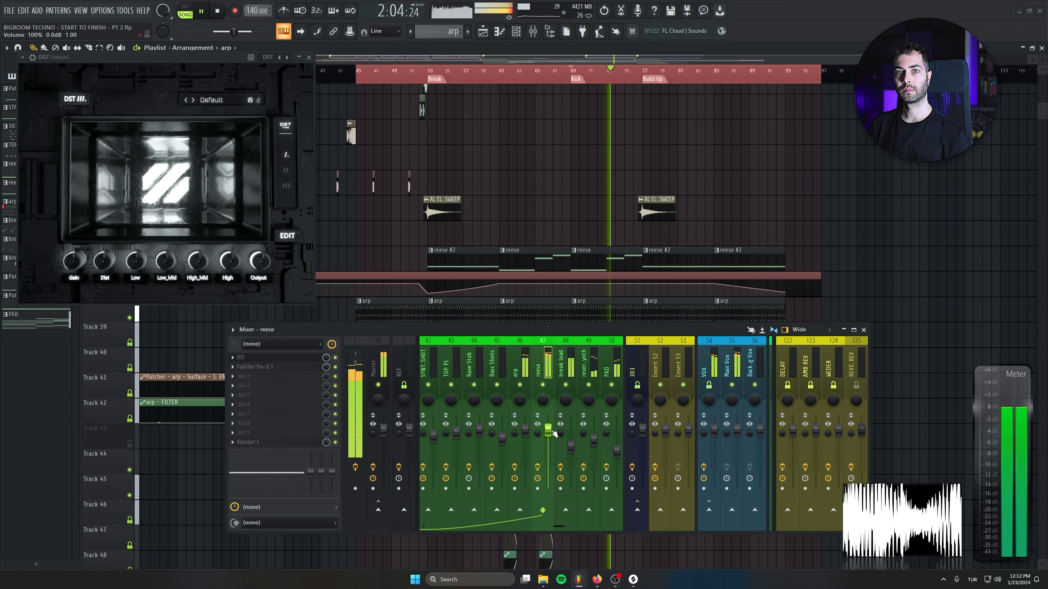
click(308, 58)
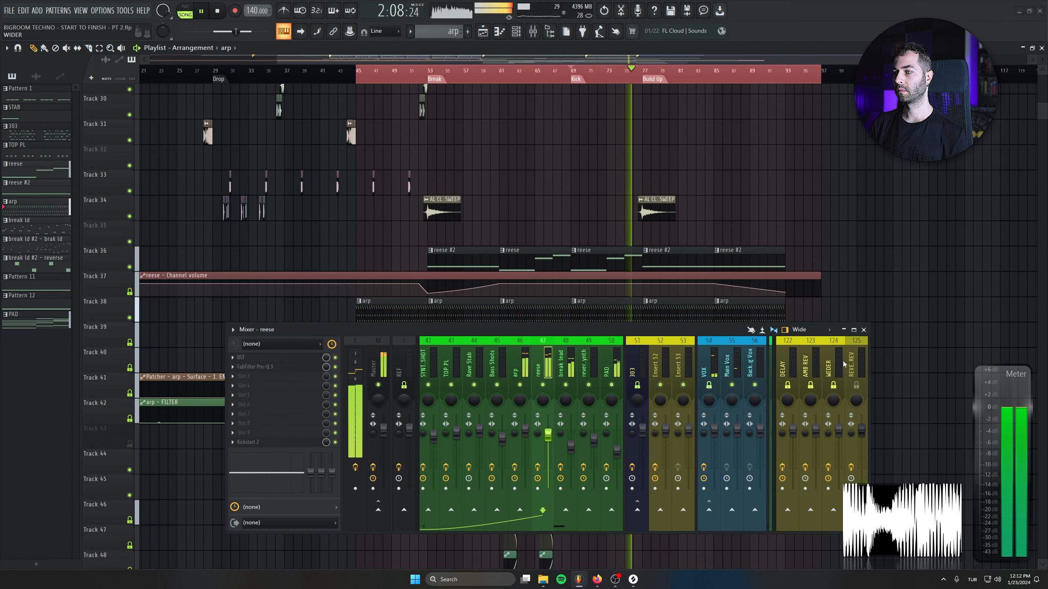
click(863, 330)
Try copying both clip groups on Tracks 47 to 50 to 16 bars later, and play from just before the Build Up marker
scroll(756, 445, up, 6)
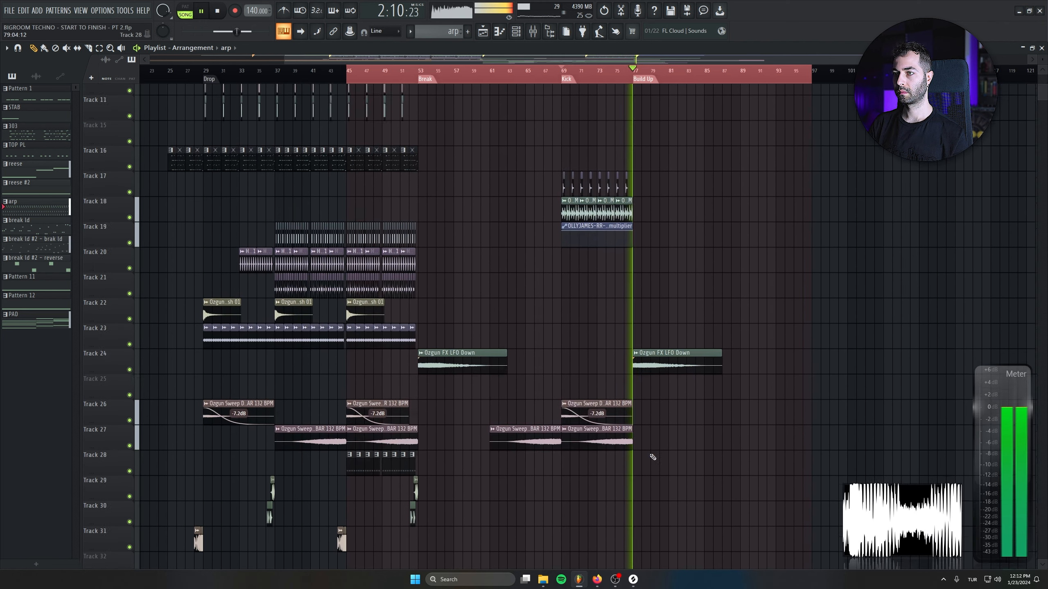
scroll(648, 332, down, 6)
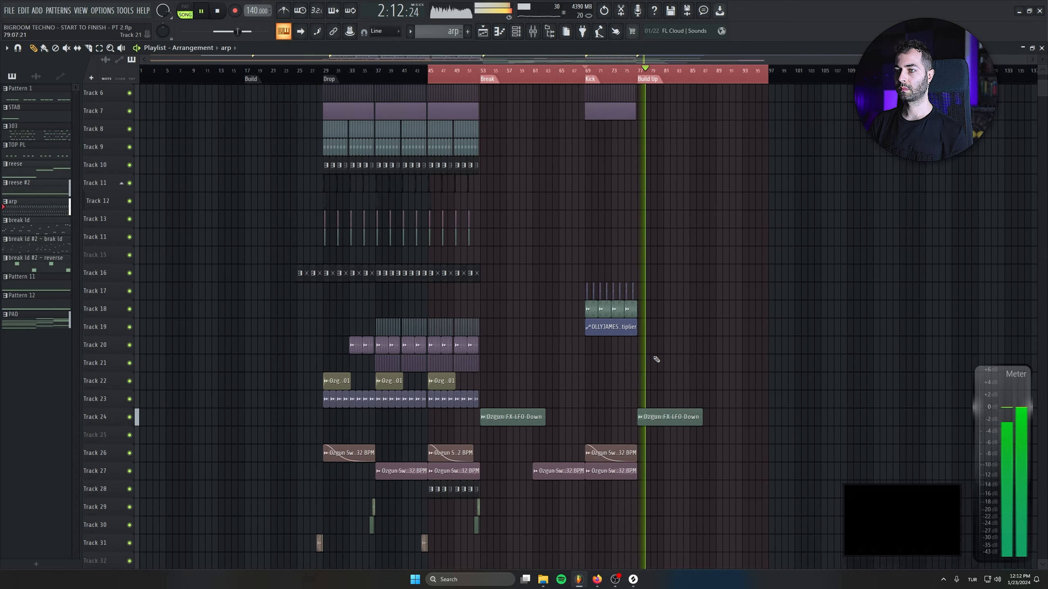
scroll(583, 370, down, 5)
scroll(594, 388, up, 4)
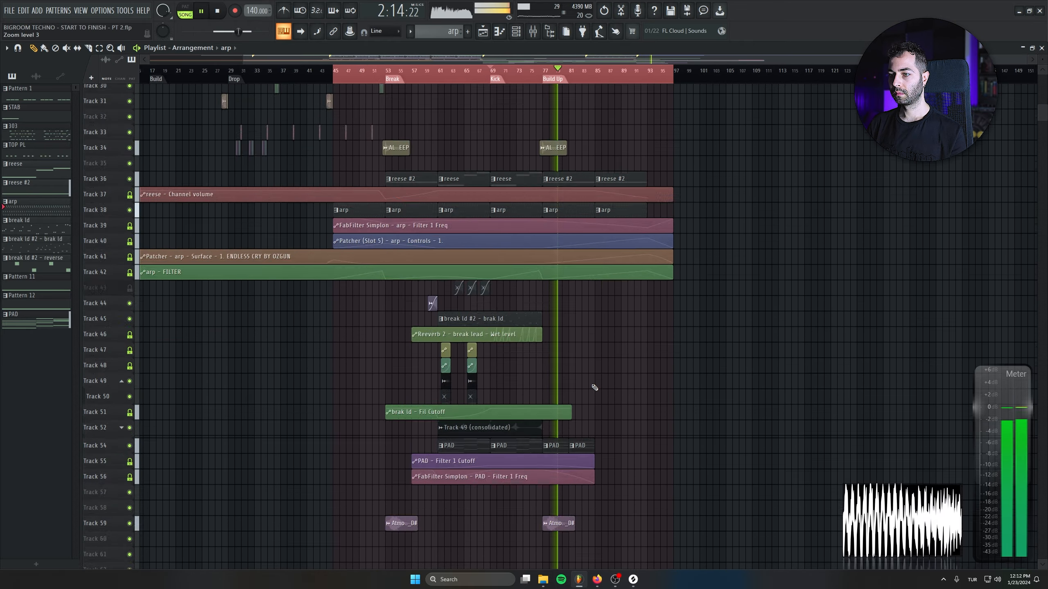
scroll(582, 187, down, 4)
scroll(512, 212, up, 4)
drag(525, 204, 392, 177)
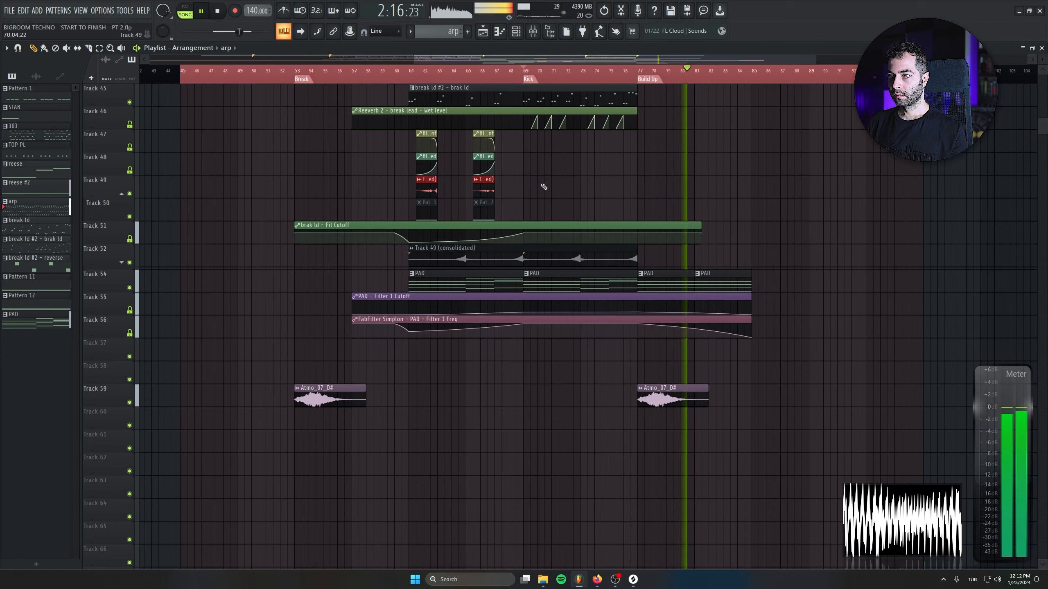
scroll(511, 235, up, 4)
drag(420, 270, 319, 323)
key(space)
scroll(319, 324, up, 3)
scroll(356, 316, up, 4)
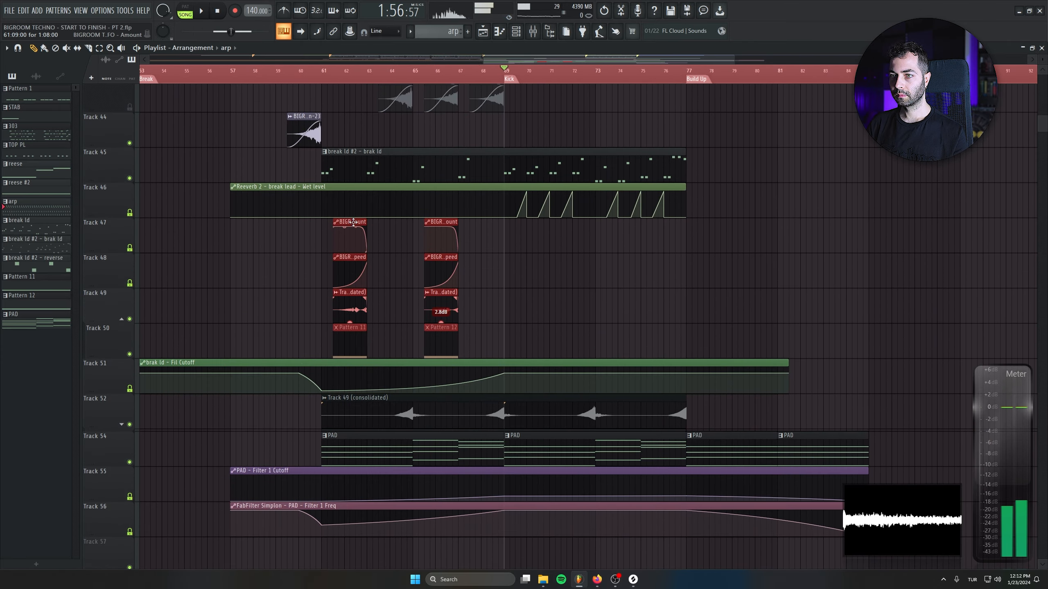
drag(356, 237, 709, 222)
click(648, 73)
key(space)
click(720, 223)
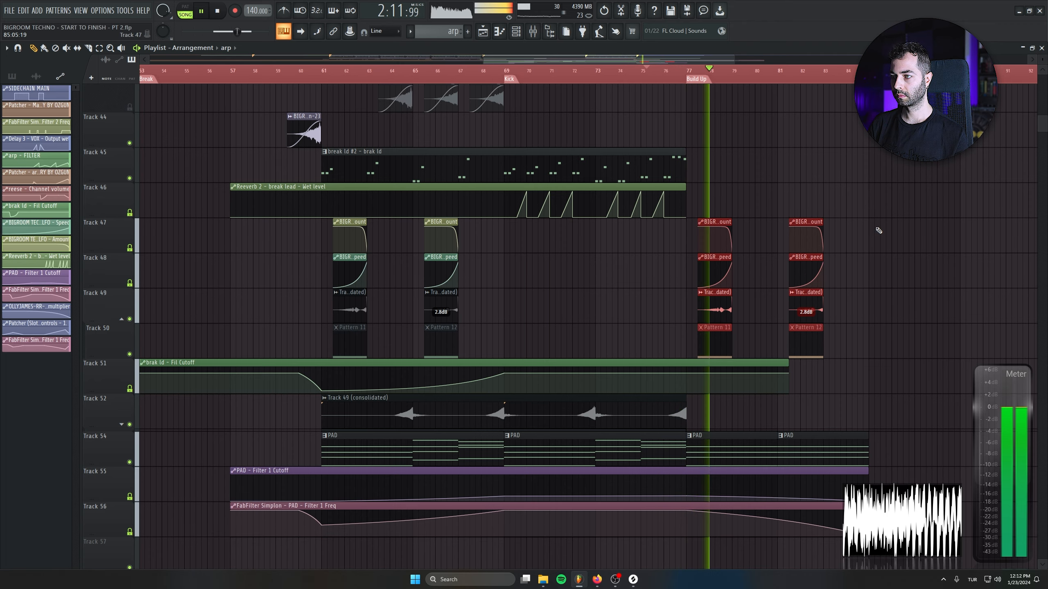
Try the copied clip groups two bars later in the build-up, and delete both copies again
scroll(872, 248, up, 5)
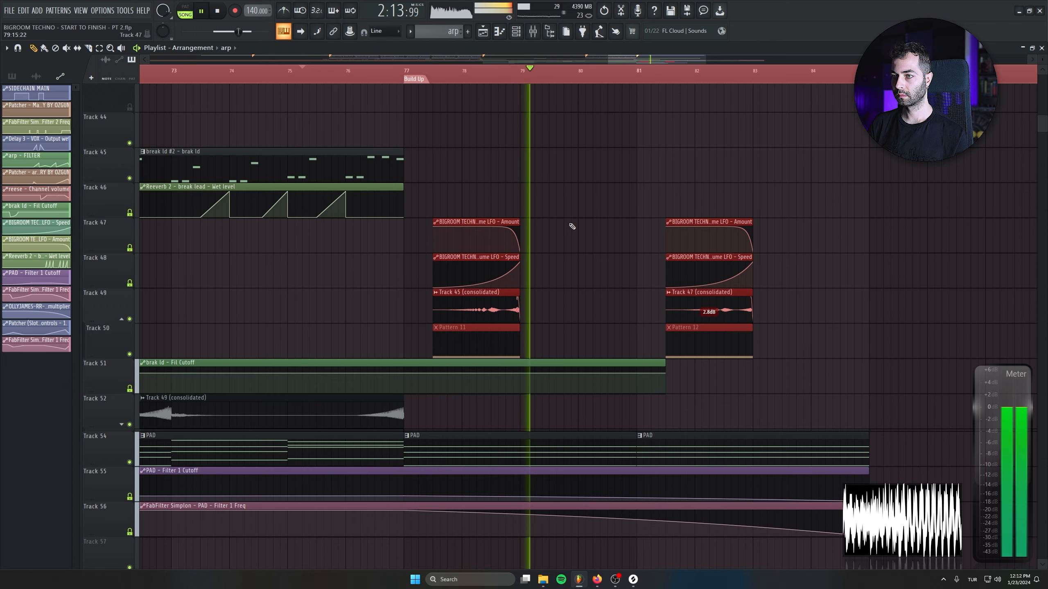
drag(492, 223, 609, 223)
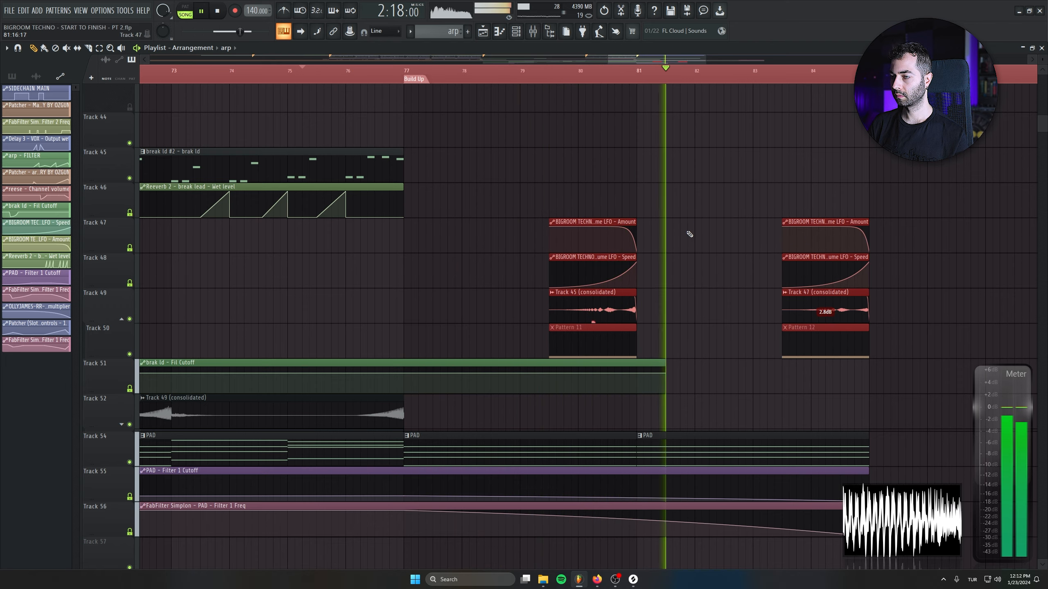
scroll(613, 218, down, 4)
ctrl+click(594, 214)
right_click(587, 223)
right_click(713, 227)
Play from bar 61 and raise the two consolidated audio clips on Track 49 to 7.0 dB and 9.8 dB
drag(650, 242, 907, 184)
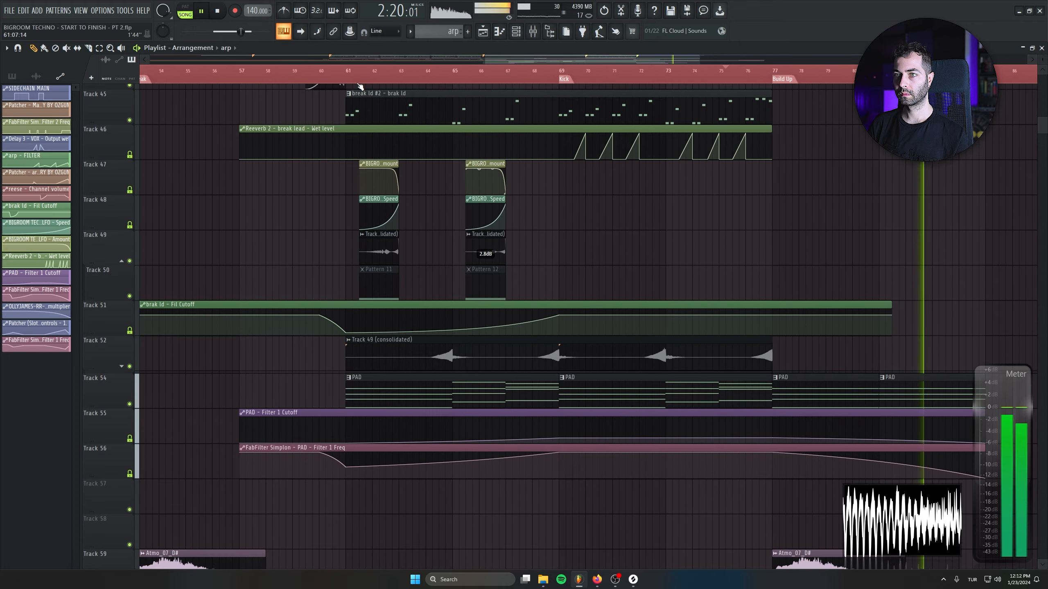
click(352, 71)
drag(478, 234, 615, 296)
scroll(616, 297, down, 2)
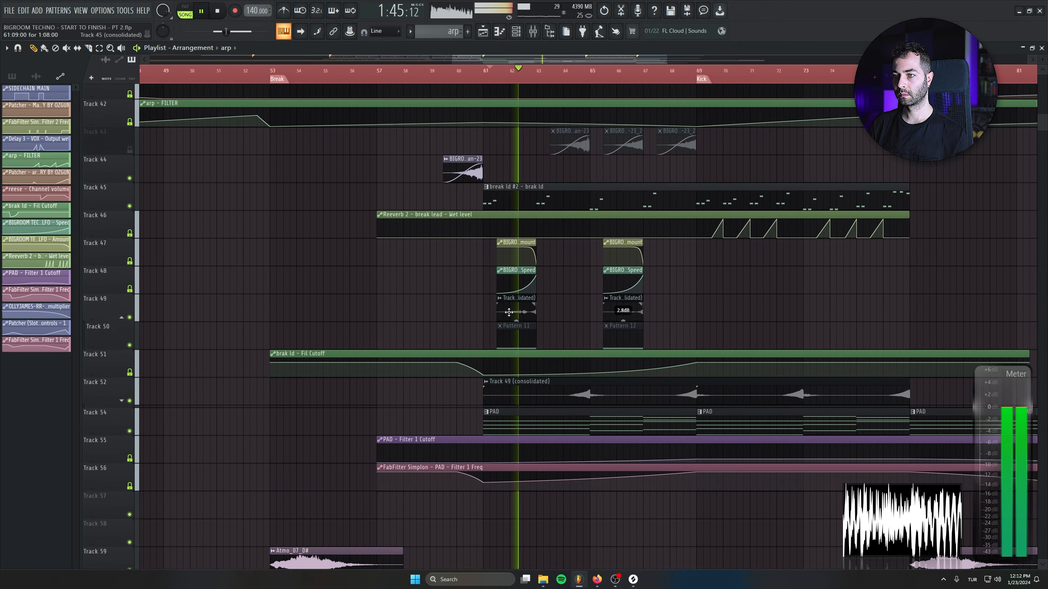
double_click(511, 306)
click(505, 309)
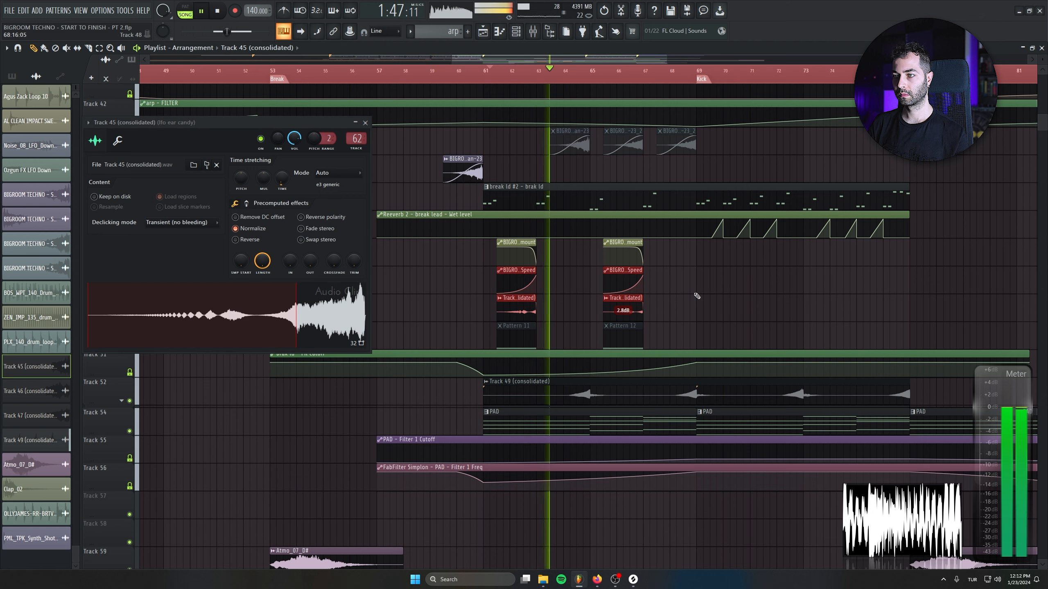
mouse_move(505, 308)
mouse_down()
mouse_move(505, 293)
mouse_move(516, 322)
mouse_up()
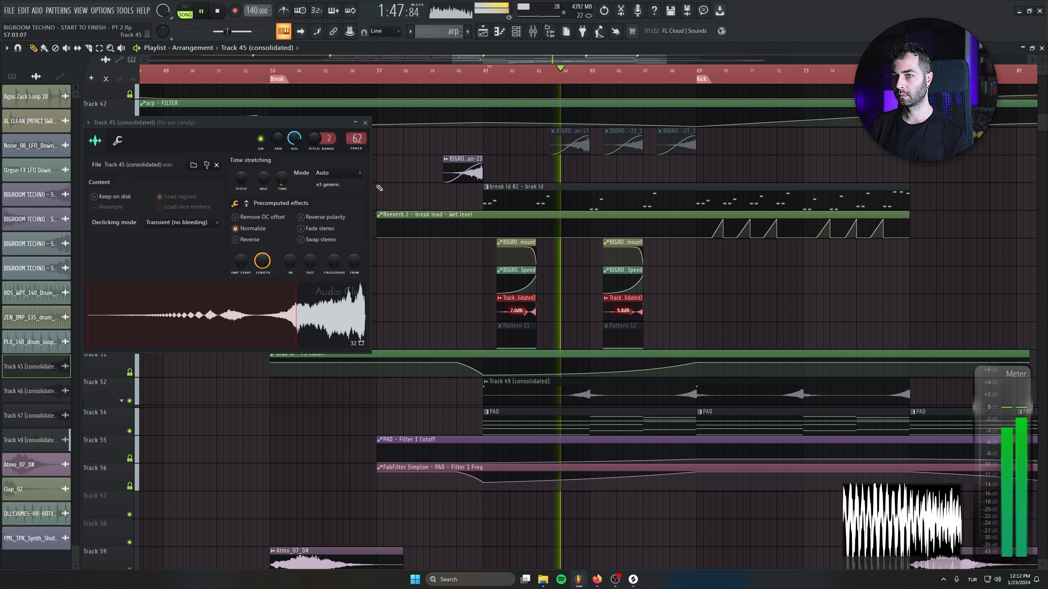
click(365, 123)
click(736, 308)
right_click(734, 309)
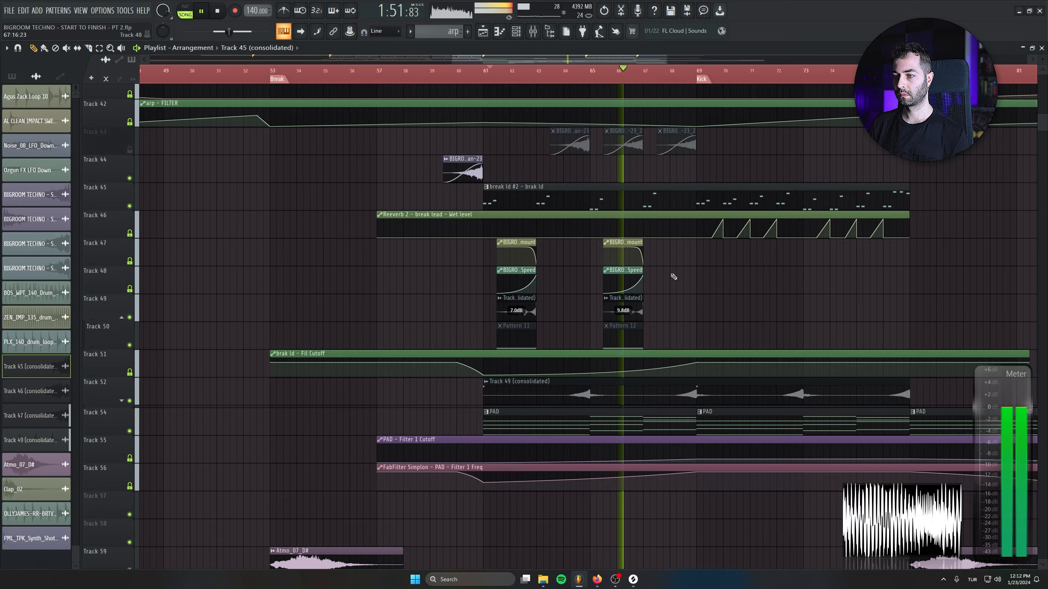
Play the break through the Kick section into the build-up and save the project
scroll(674, 276, up, 2)
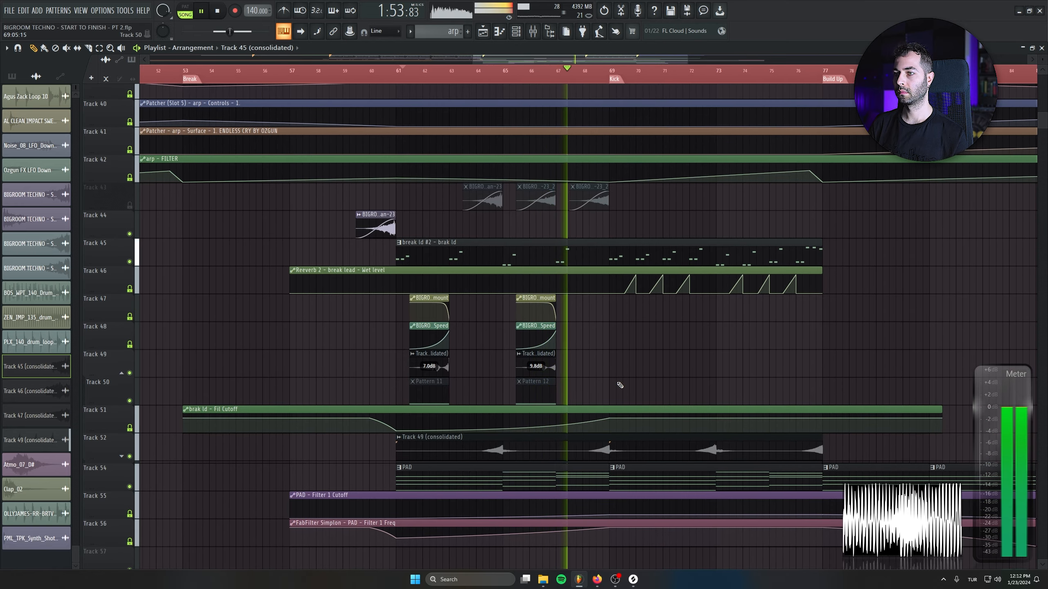
scroll(629, 335, down, 1)
drag(566, 266, 466, 266)
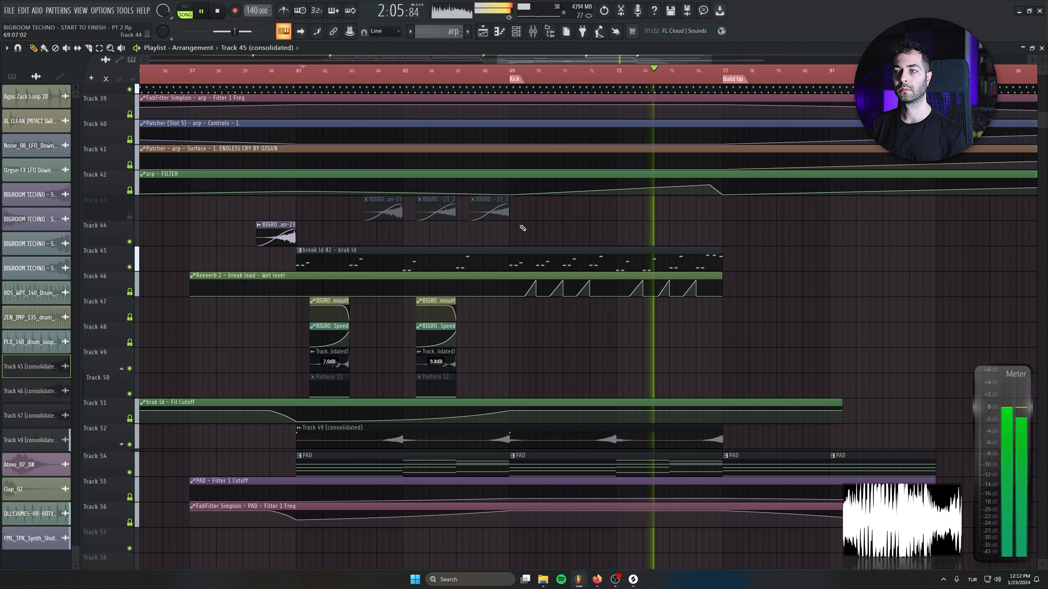
key(ctrl+s)
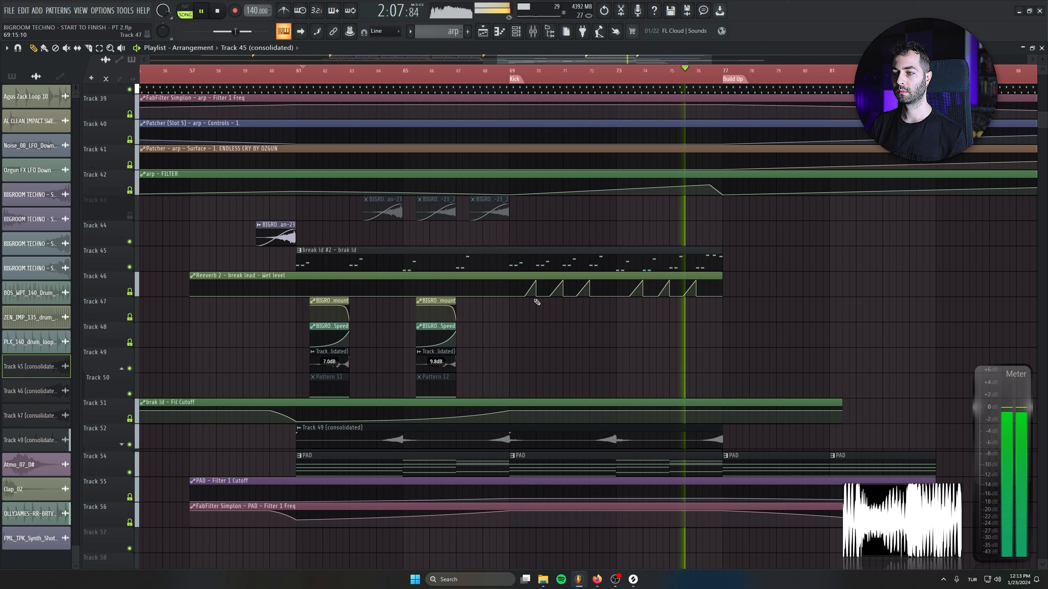
scroll(532, 295, down, 2)
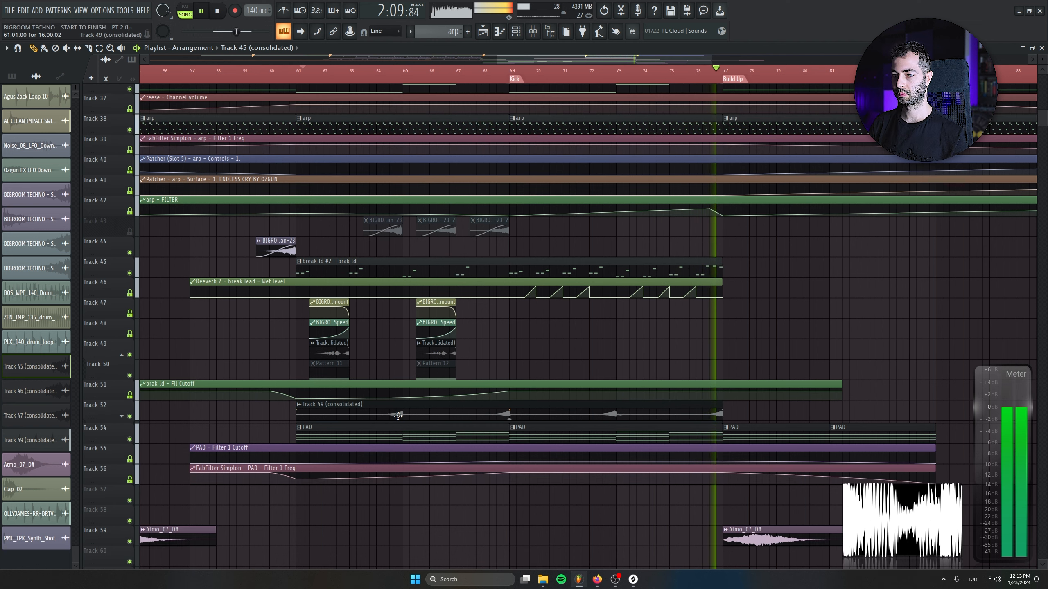
drag(712, 370, 398, 415)
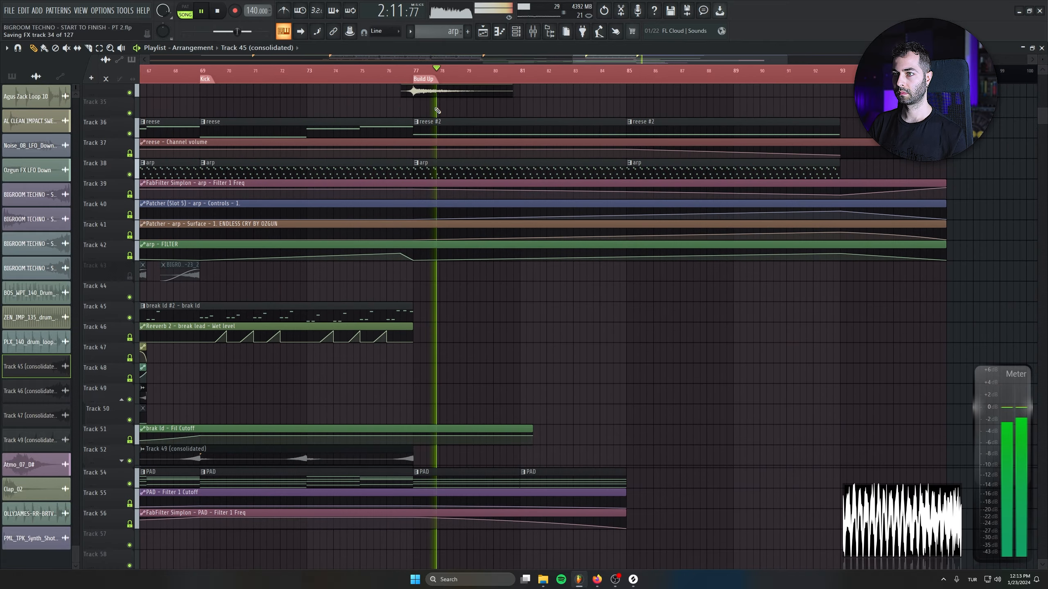
Stop playback and place the OLLYJAMES-RR-BRTV2-SNARES-01 sample on Track 63, repeating from the Build Up marker at bar 77
key(space)
click(408, 79)
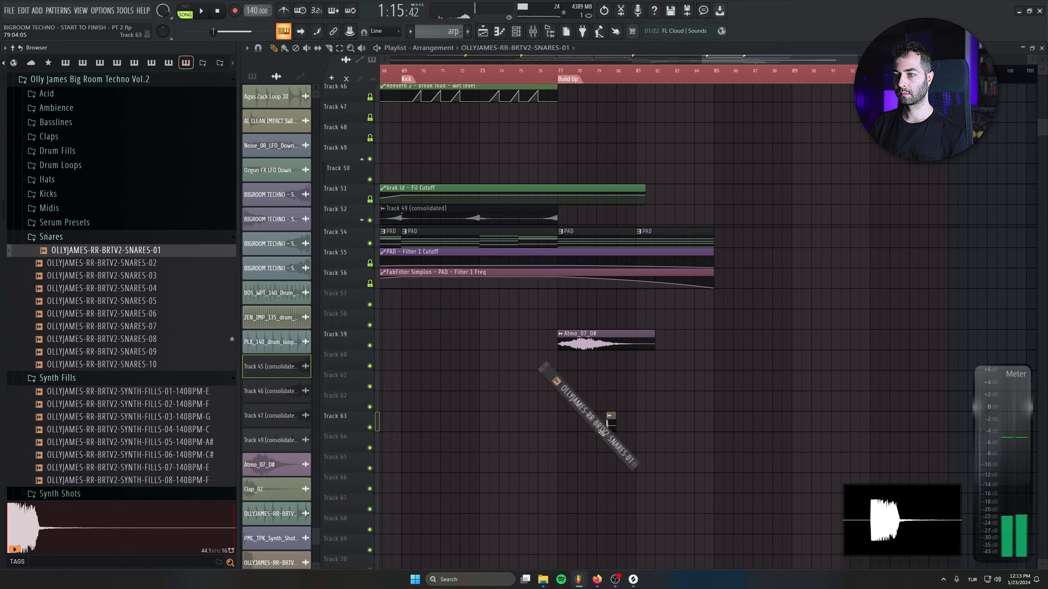
drag(606, 423, 536, 425)
scroll(537, 425, up, 3)
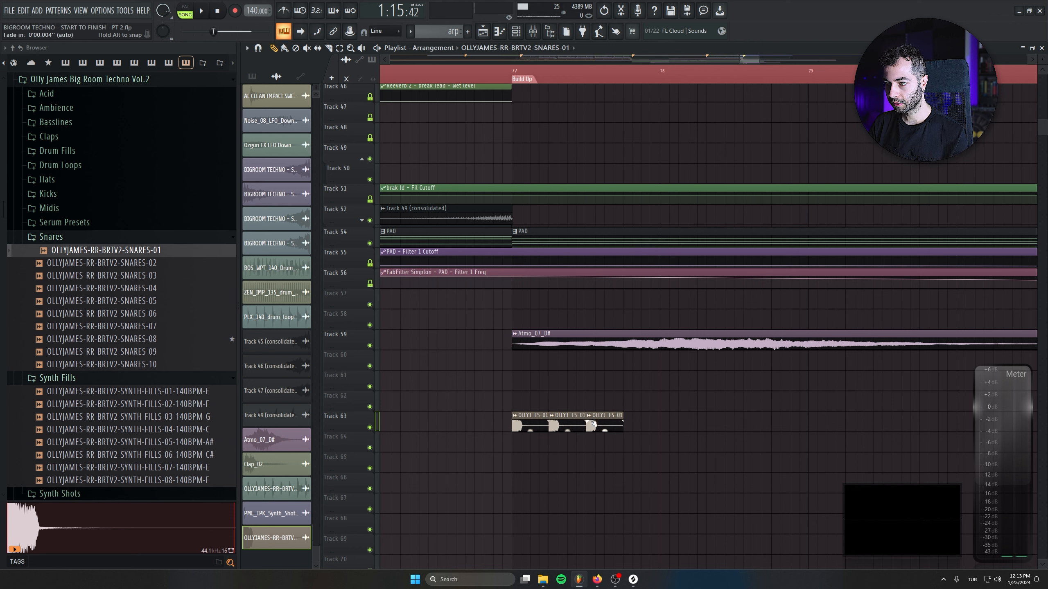
Extend the snare roll on Track 63 up to bar 93, with denser hits from bar 85 and again from bar 89
click(456, 70)
key(space)
mouse_move(710, 450)
mouse_down()
mouse_move(512, 421)
mouse_move(688, 422)
mouse_move(670, 423)
mouse_up()
key(space)
key(space)
mouse_move(843, 392)
mouse_down()
mouse_move(602, 430)
mouse_move(523, 426)
mouse_up()
drag(805, 420, 791, 420)
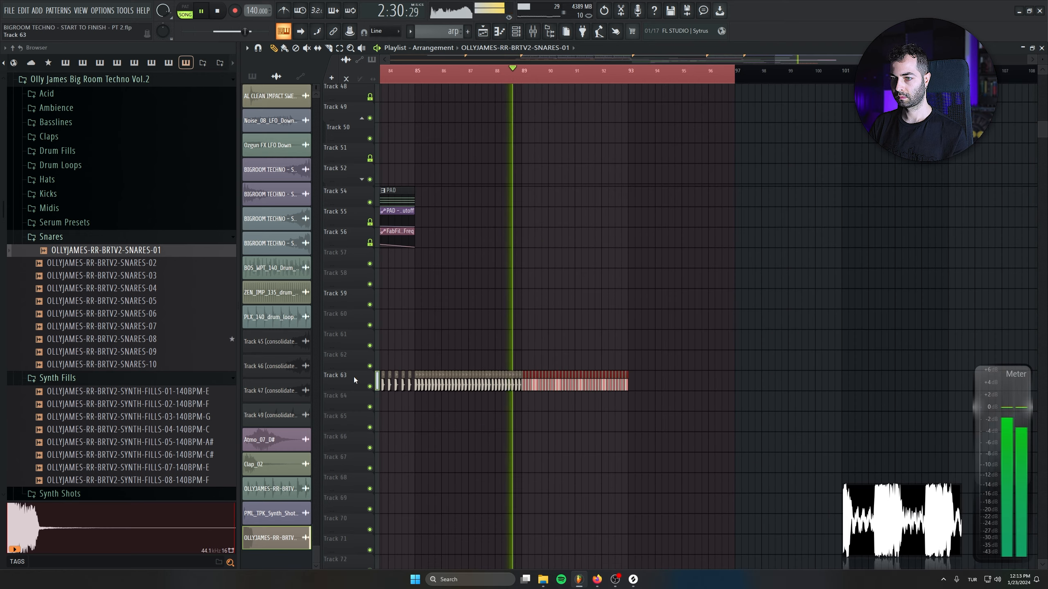
scroll(646, 408, up, 3)
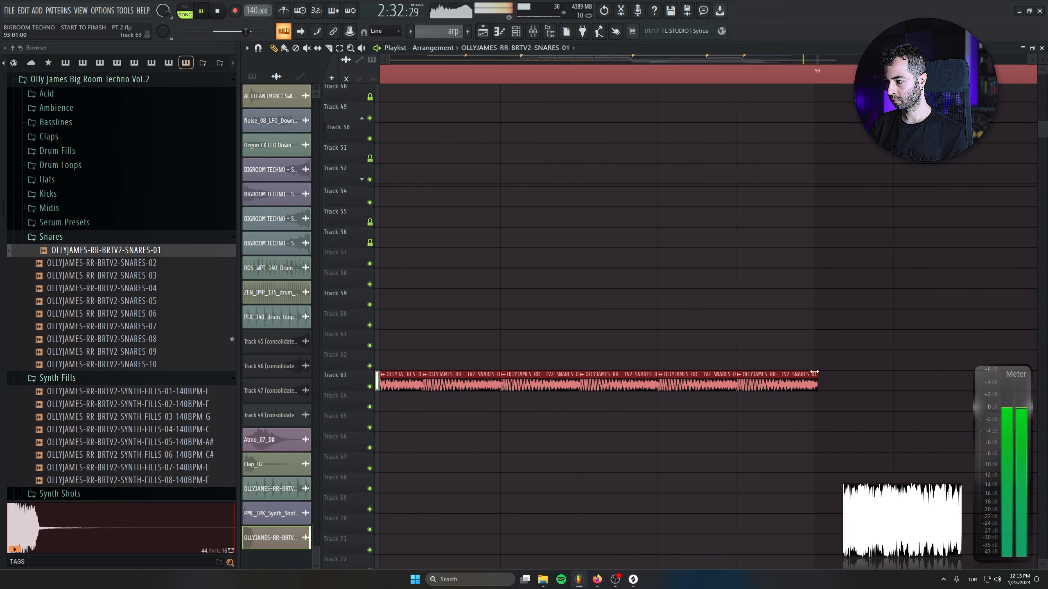
scroll(750, 403, down, 5)
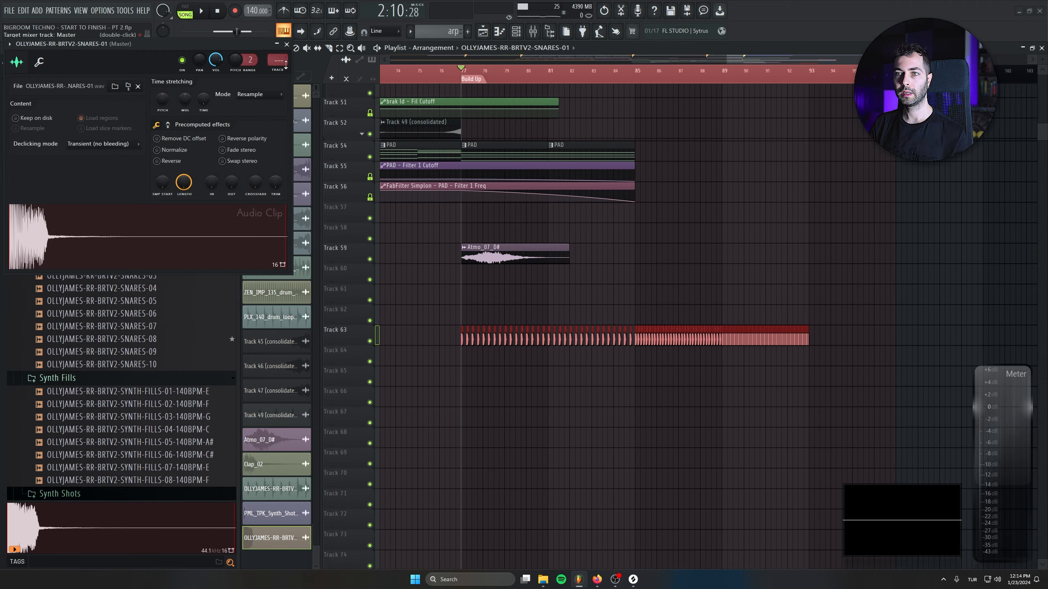
Route the snare sample to mixer insert 18 named snares, and automate its FabFilter Simplon Filter 1 frequency rising from bar 77 to 85
double_click(277, 60)
drag(277, 60, 277, 31)
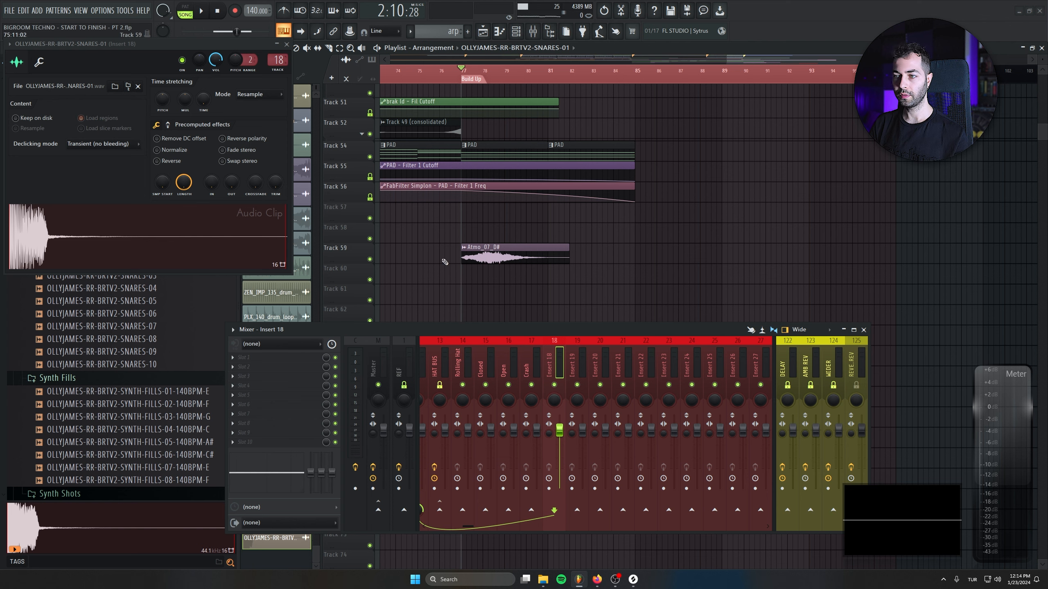
double_click(554, 361)
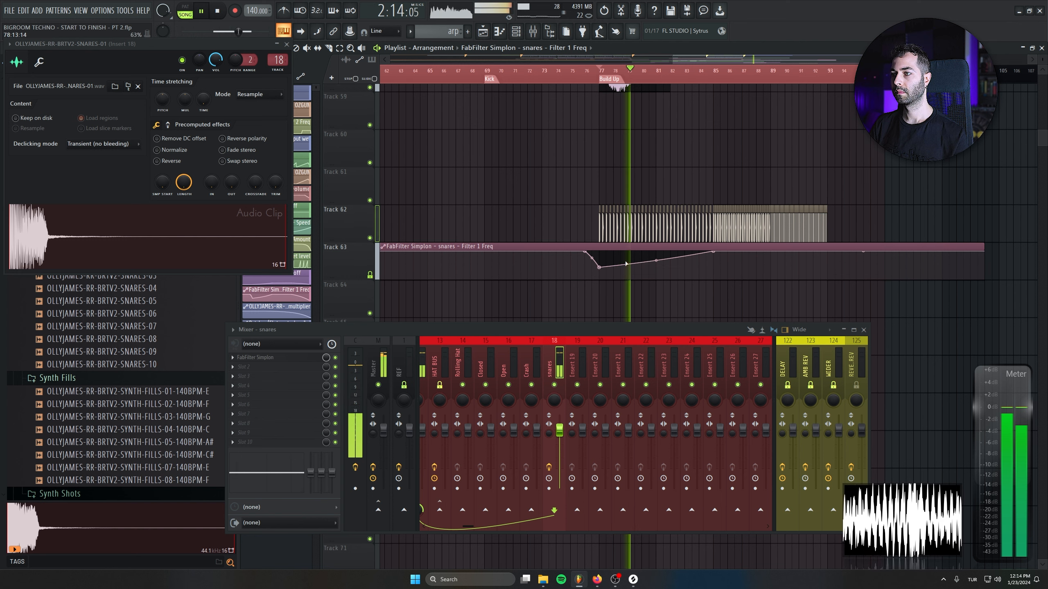
Set the snare sample's pitch range to 12 semitones and its channel volume to -10.6 dB
click(826, 206)
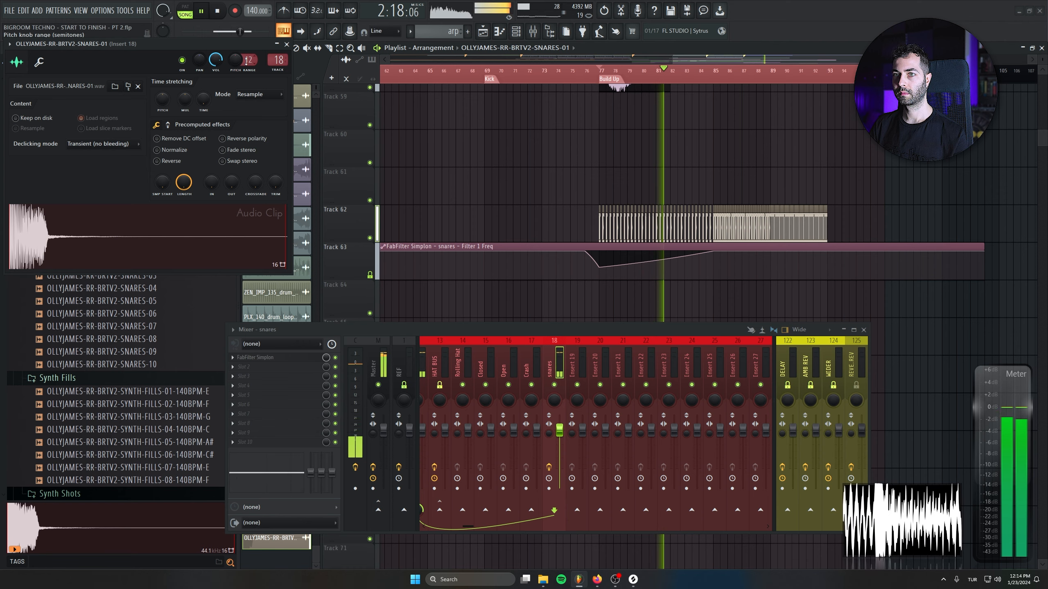
drag(575, 197, 717, 229)
scroll(717, 229, up, 5)
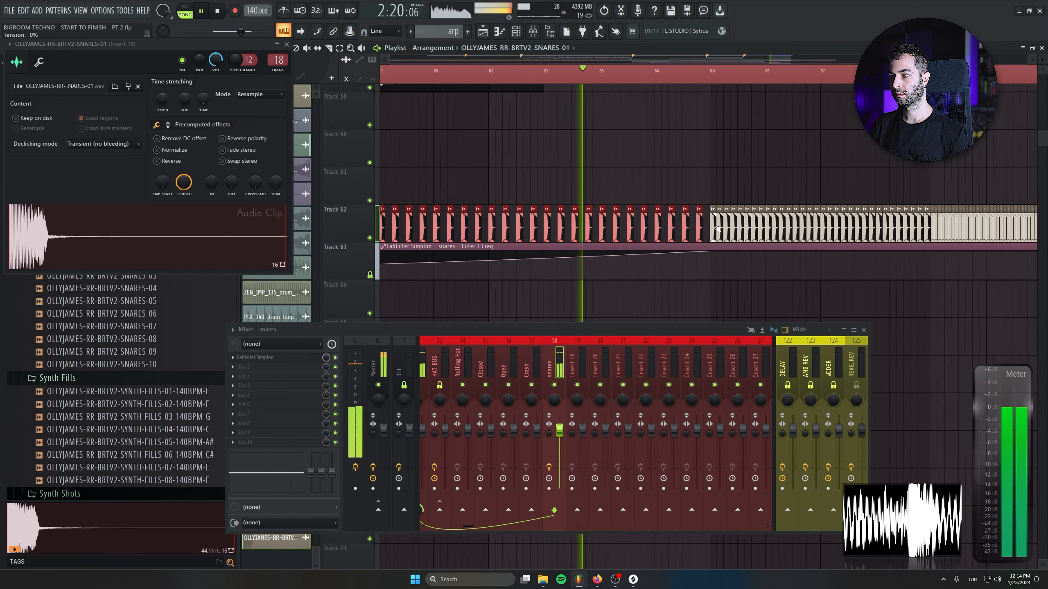
scroll(717, 228, up, 4)
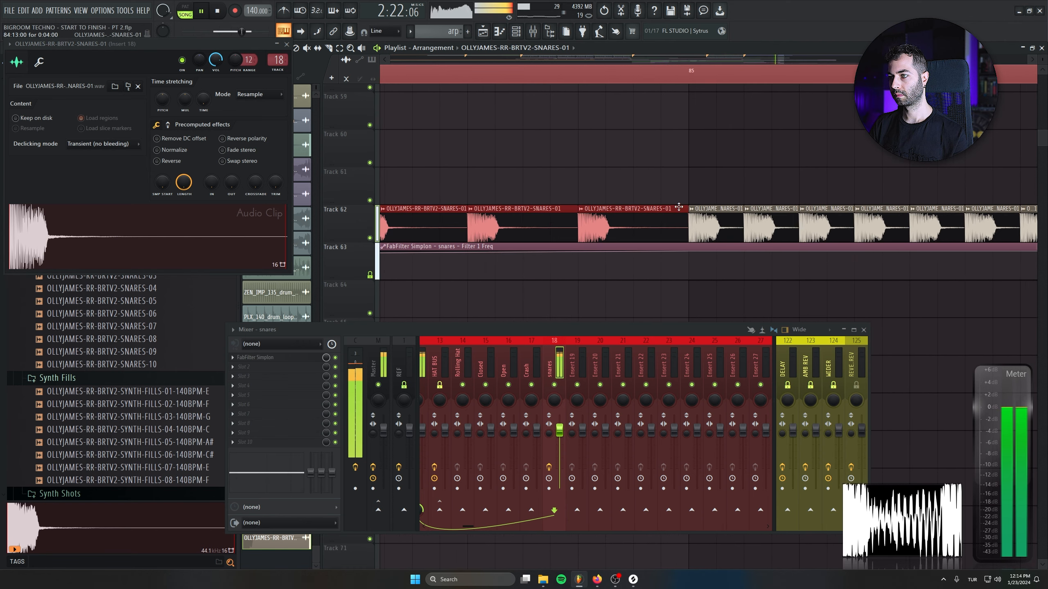
scroll(679, 206, down, 8)
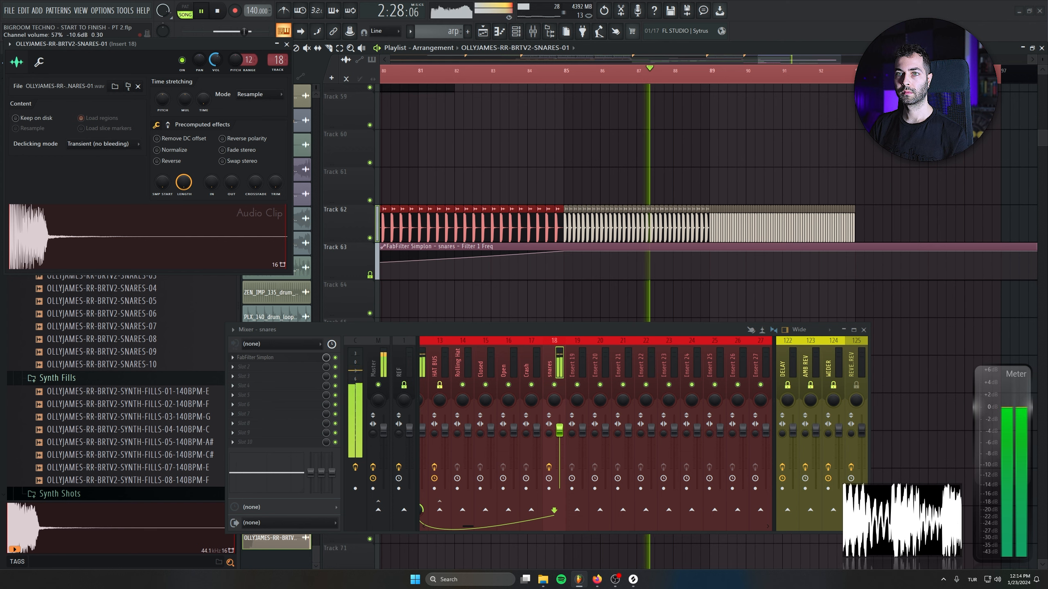
Create an automation clip for the snare sample's channel pitch and place it on Track 64 starting at bar 1
right_click(235, 60)
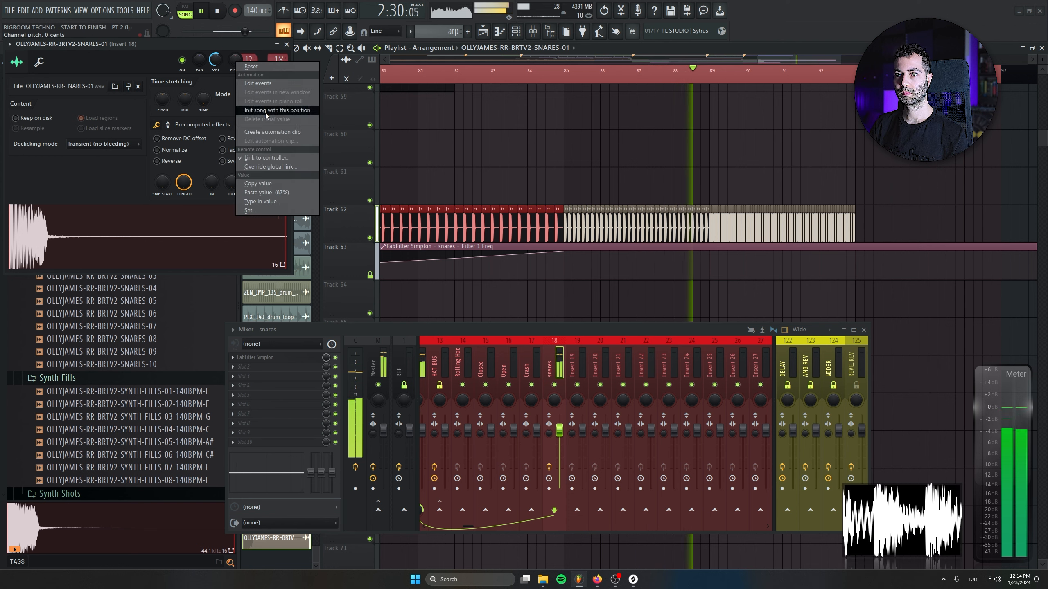
click(272, 132)
scroll(549, 187, down, 3)
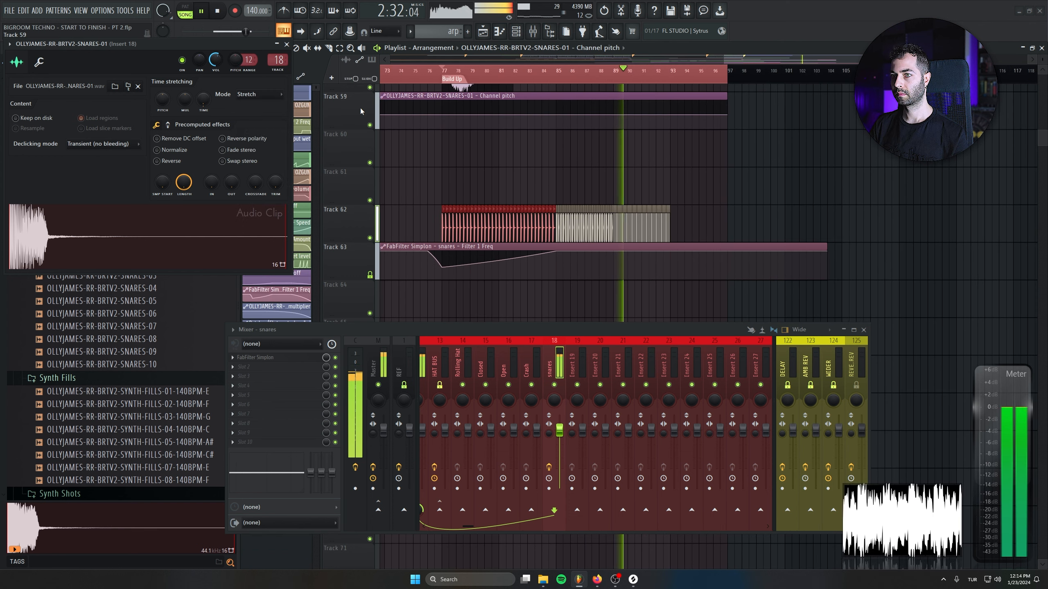
drag(385, 108, 386, 296)
scroll(648, 292, down, 3)
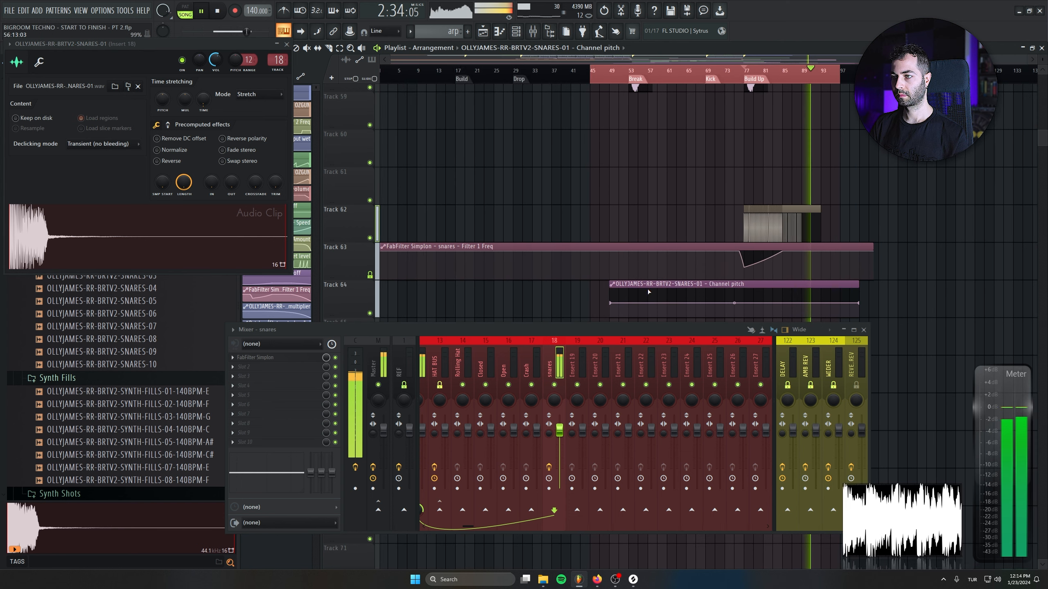
drag(648, 292, 418, 292)
Extend the pitch automation clip to 116 bars and add a point at bar 93 with the copied 50% value
right_click(628, 303)
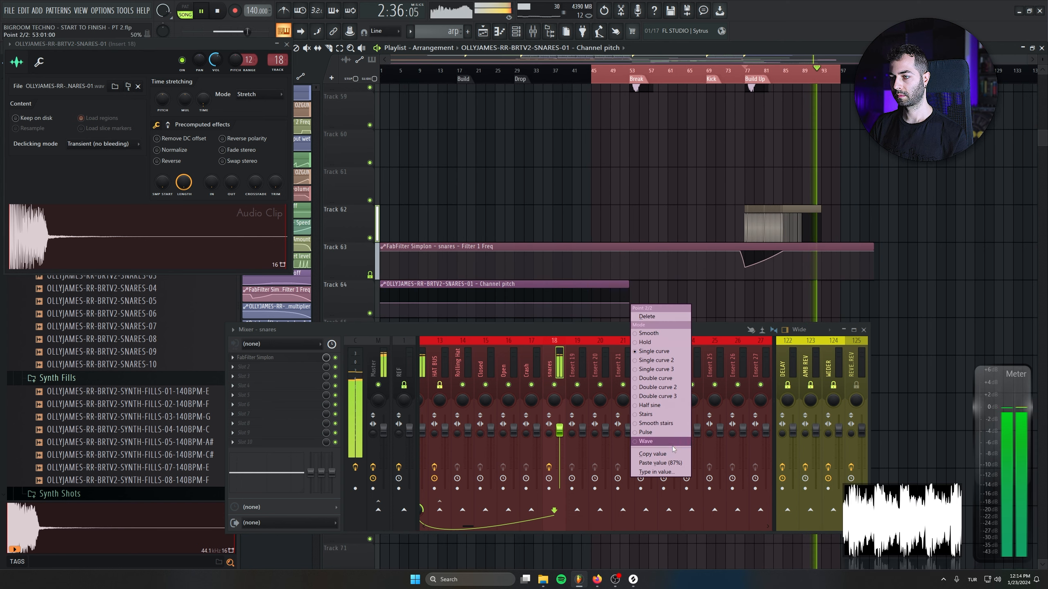
click(665, 454)
drag(628, 284, 938, 281)
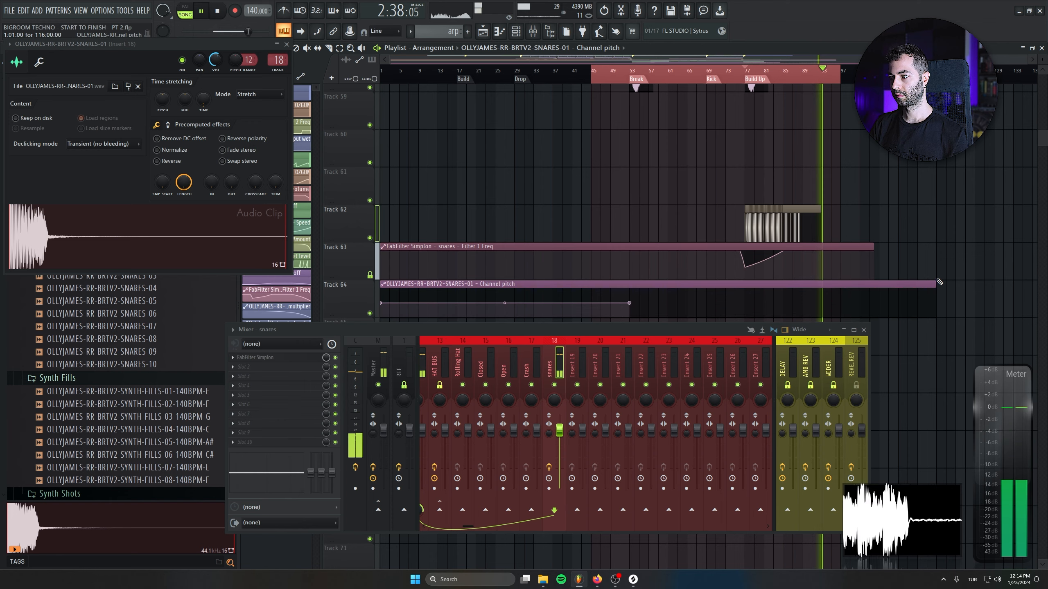
scroll(829, 296, up, 4)
right_click(796, 302)
right_click(797, 301)
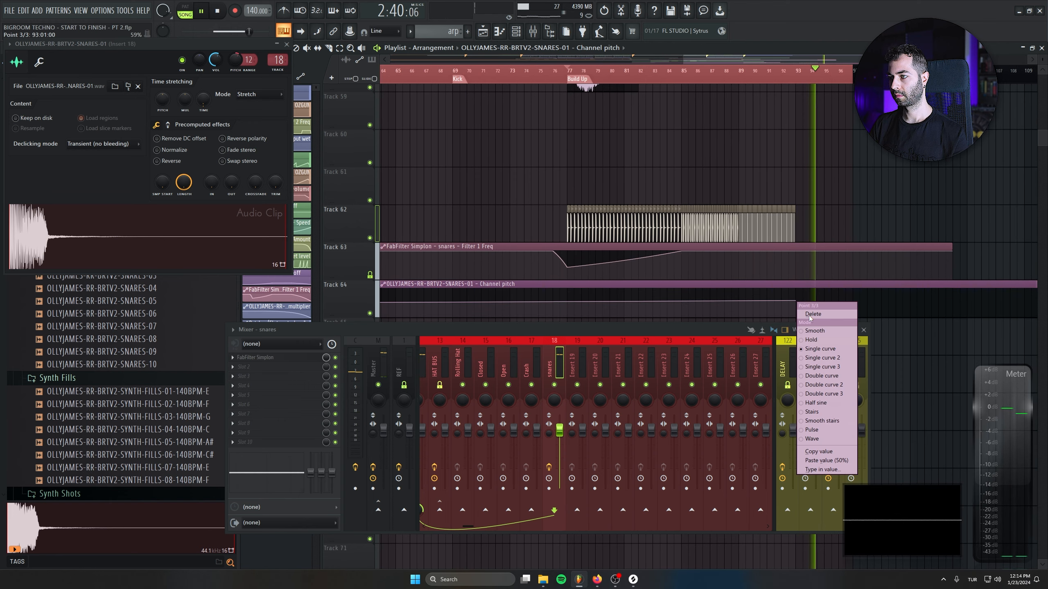
click(831, 461)
Stop playback and add a pitch automation point at bar 85 with the copied 50% value
scroll(730, 305, up, 2)
scroll(730, 305, up, 3)
key(space)
right_click(640, 301)
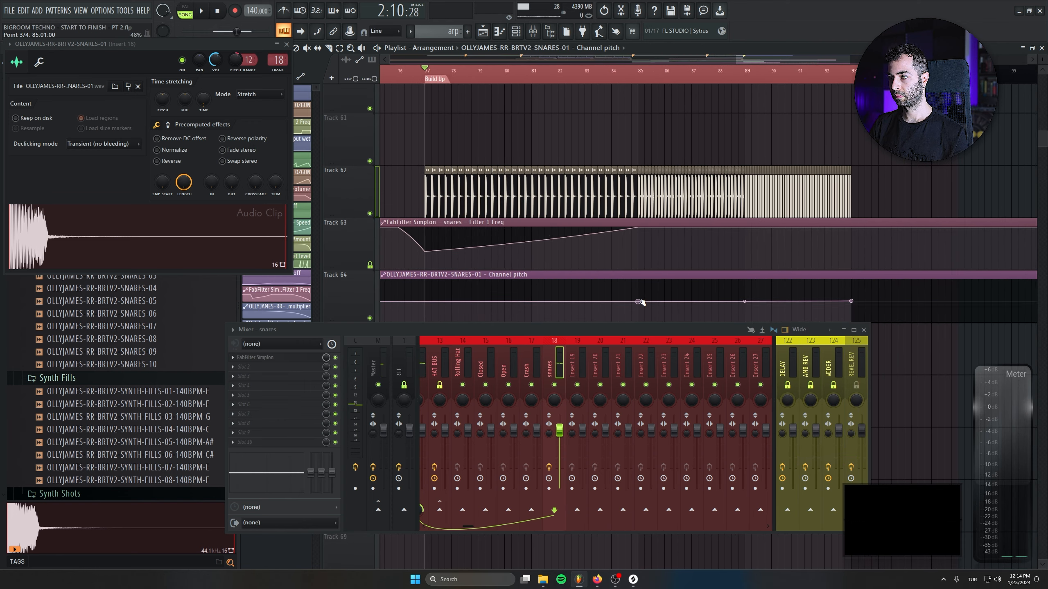
right_click(640, 302)
click(664, 462)
Raise the bar 93 pitch point to the maximum and add a point there that drops back to the copied 50% value
drag(851, 301, 853, 258)
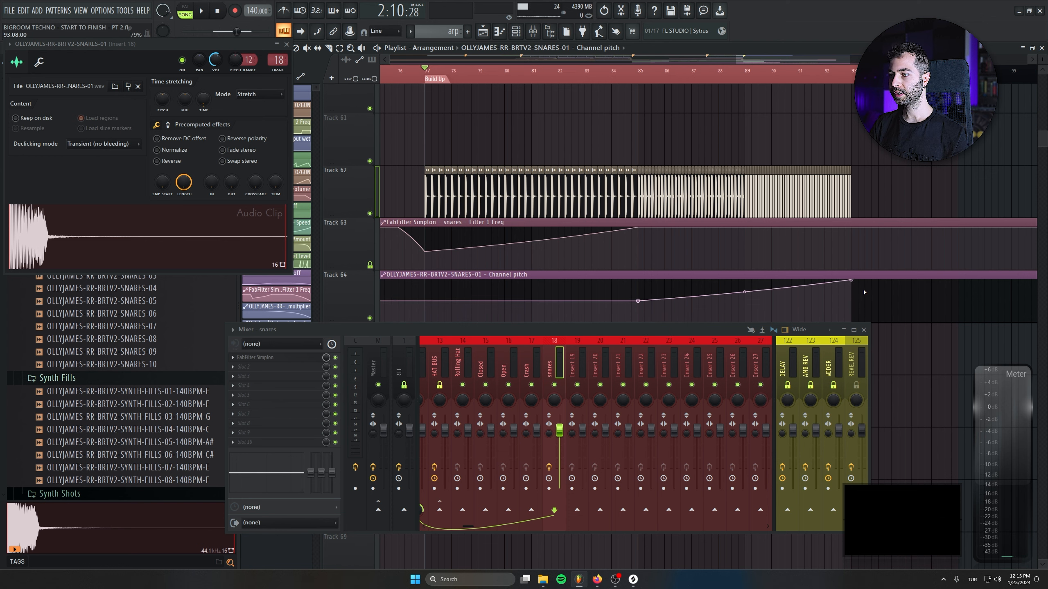
right_click(851, 307)
click(876, 468)
Play from just before bar 85, bend the pitch rise between bars 85 and 93 into a curve, and close the sample and mixer windows
click(613, 70)
key(space)
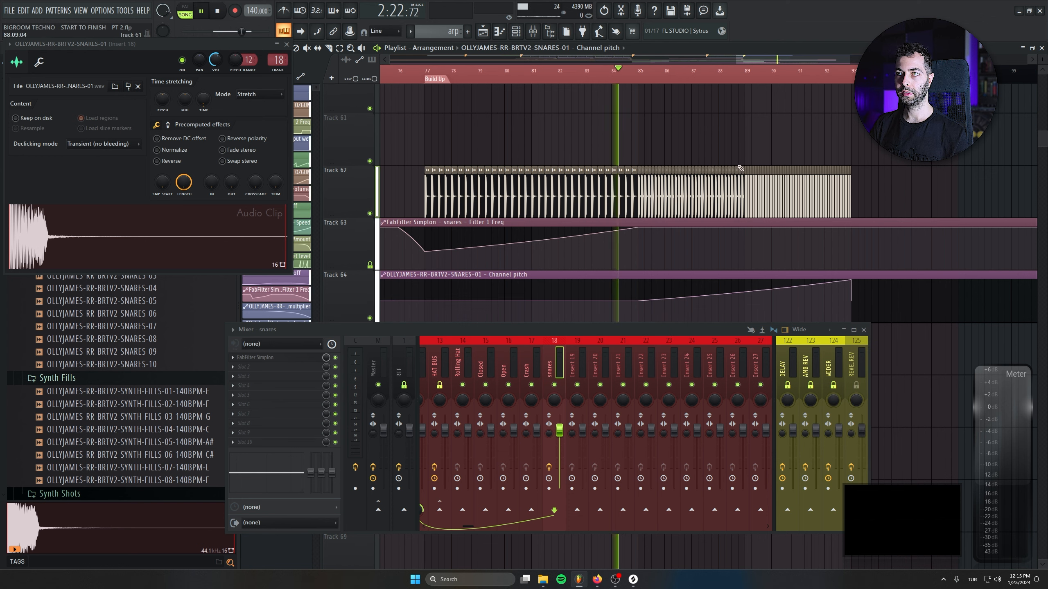
drag(698, 224, 473, 169)
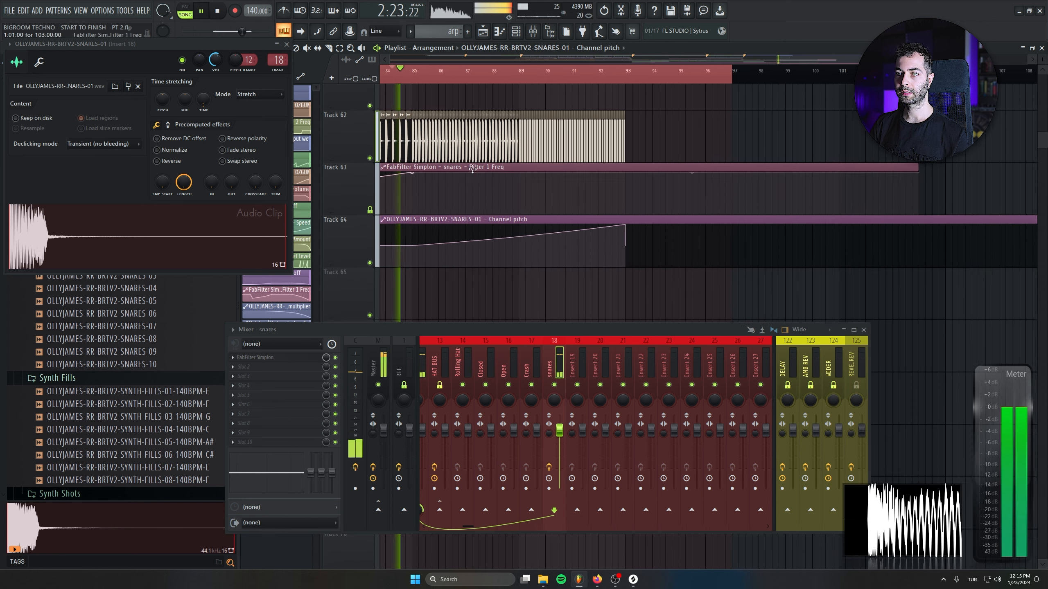
click(286, 44)
click(863, 330)
Trim the snare pitch and Simplon filter automation clips to end at bar 93, removing the leftover filter clip
scroll(620, 305, down, 3)
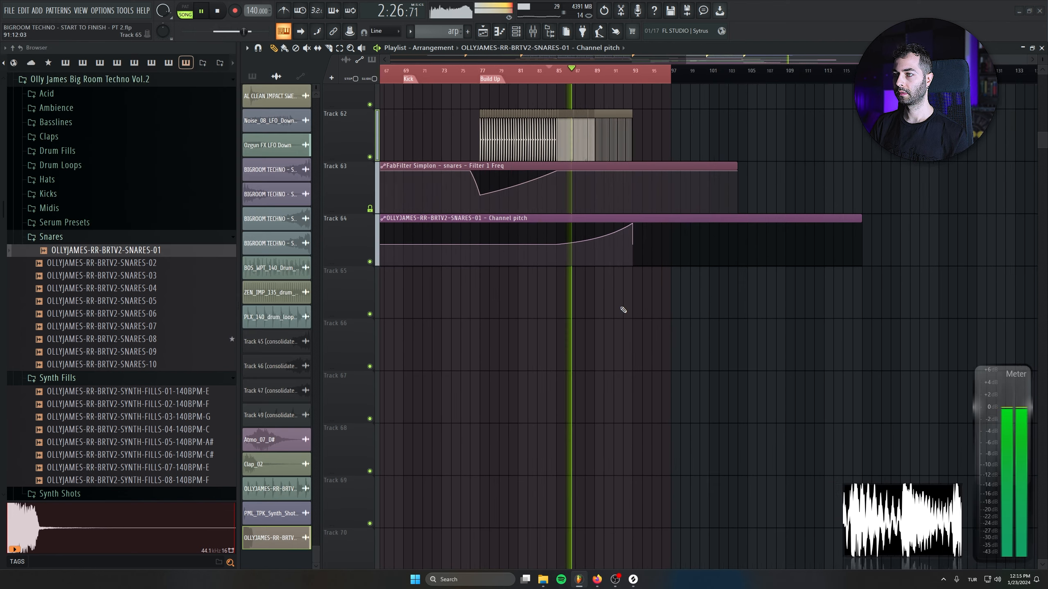
scroll(625, 321, down, 3)
drag(847, 269, 634, 265)
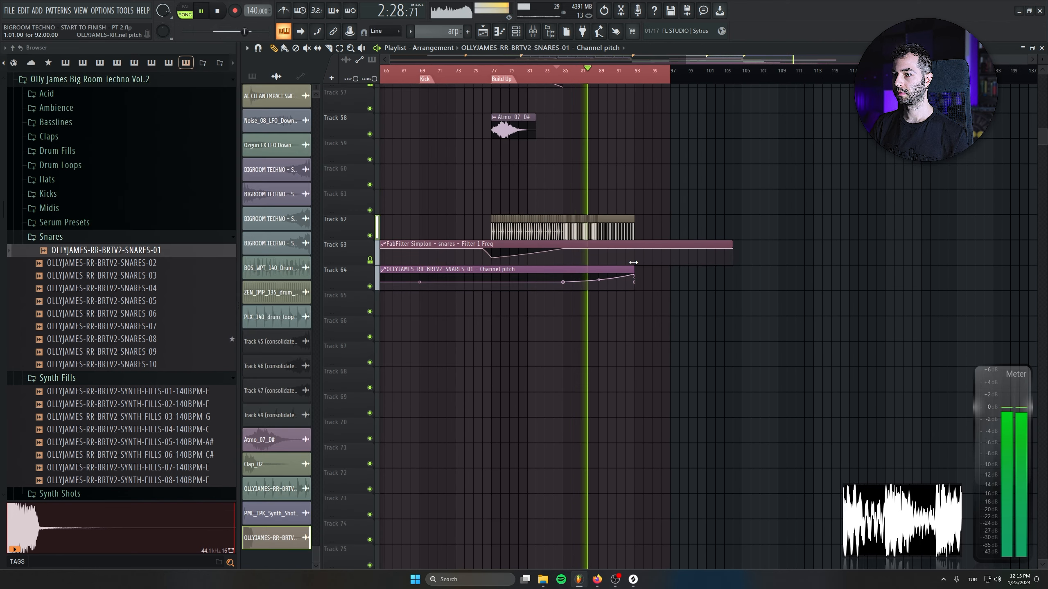
drag(724, 245, 634, 244)
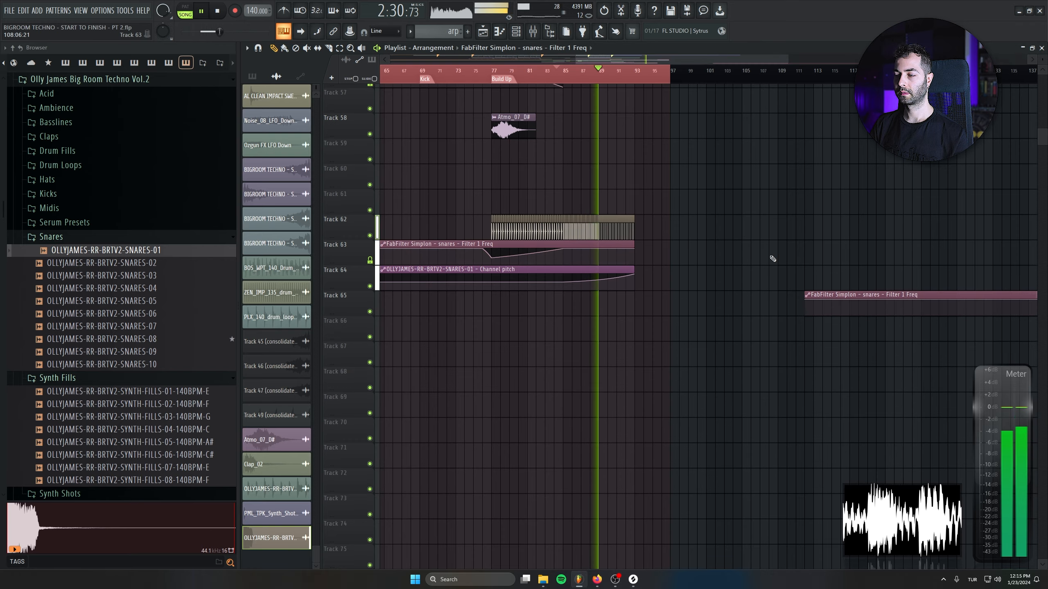
scroll(775, 337, down, 2)
scroll(774, 337, down, 2)
scroll(792, 346, up, 3)
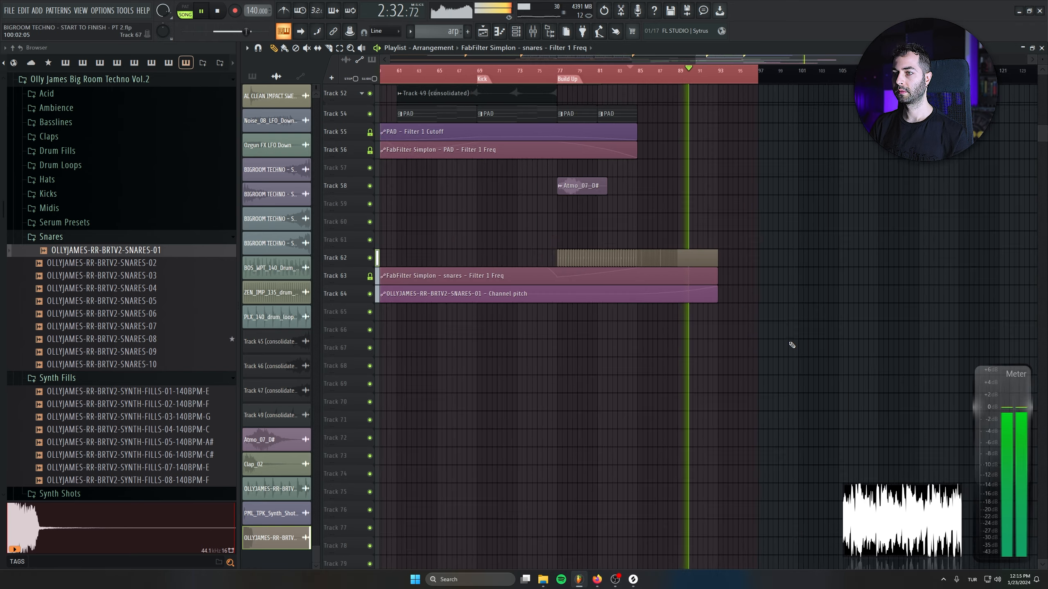
Lower the snare sample's channel volume slightly and close its settings
scroll(792, 331, up, 3)
double_click(653, 192)
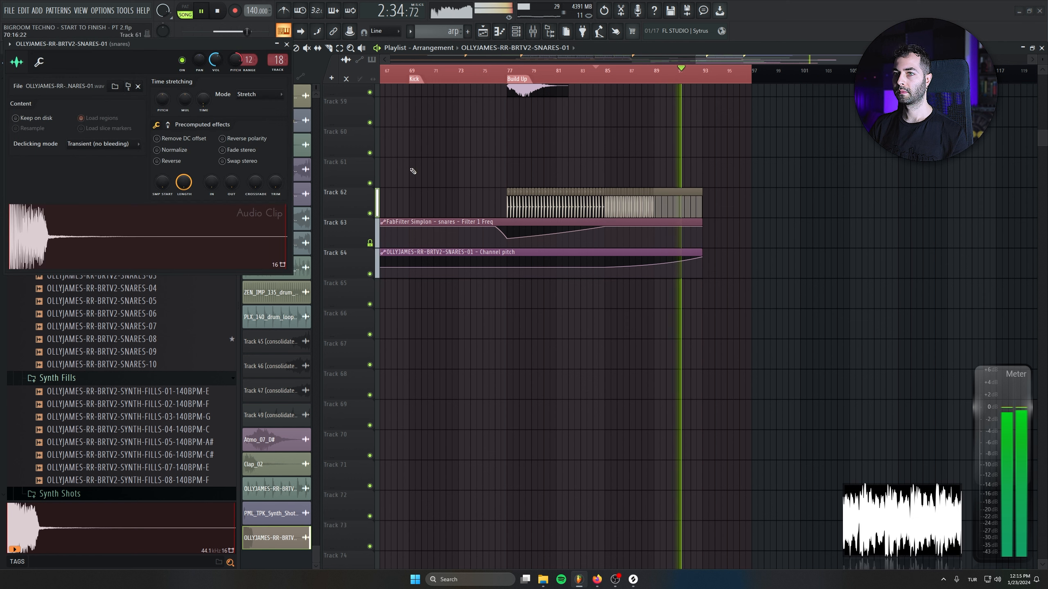
drag(215, 66, 215, 74)
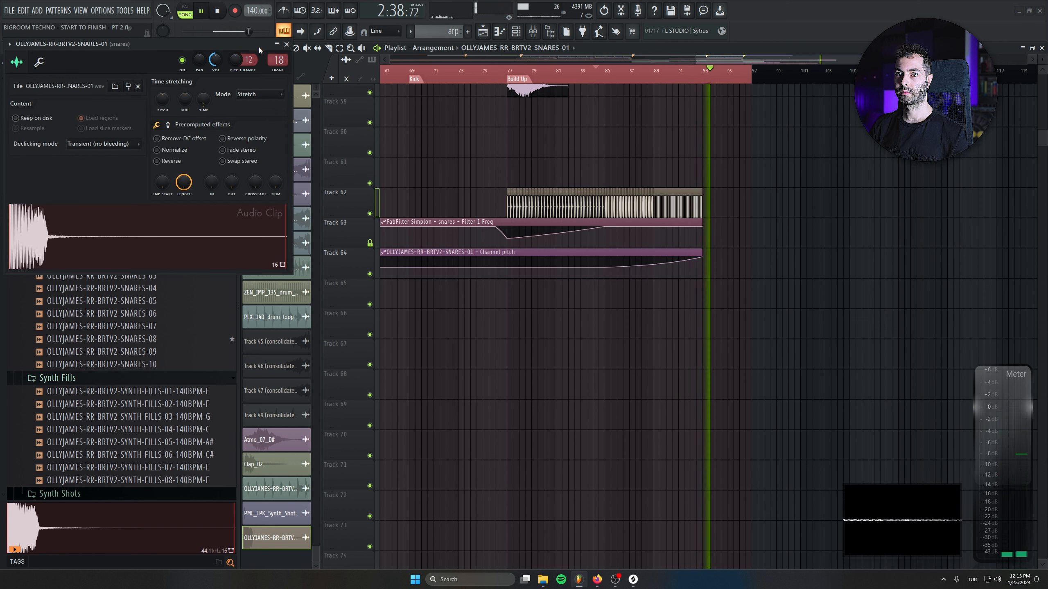
click(286, 44)
Play from the Build Up marker and load FabFilter Pro-Q 3 in the second effect slot of the snares mixer insert
click(505, 69)
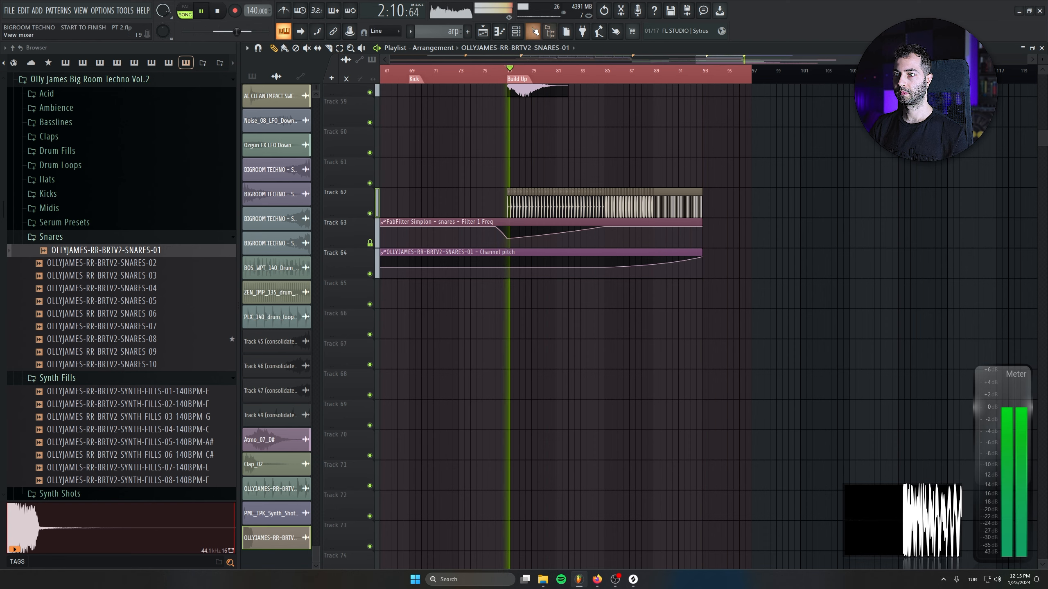
key(F9)
click(255, 367)
click(391, 243)
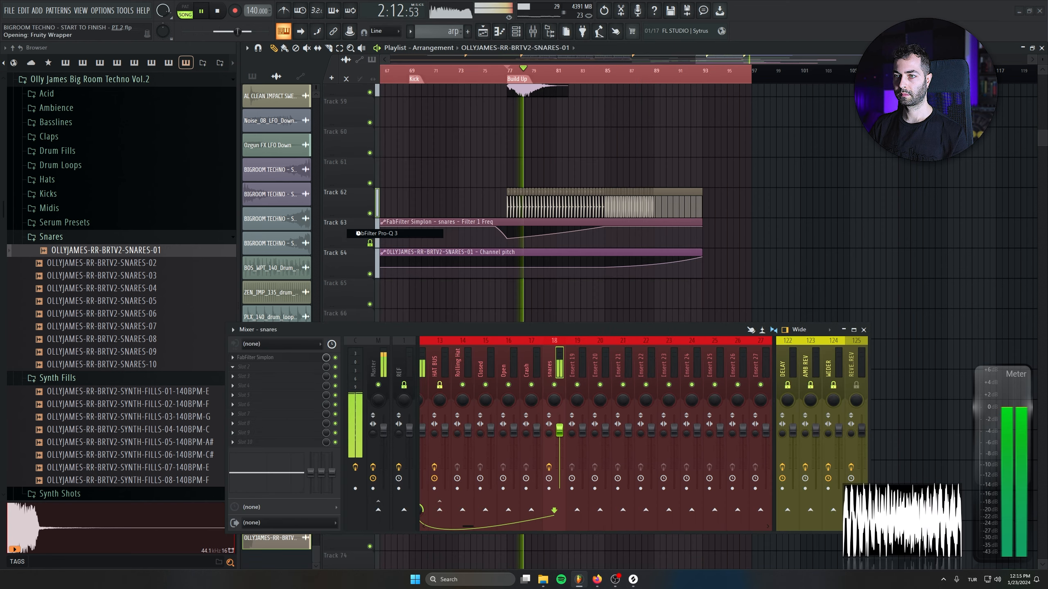
Add a low cut band at 90 Hz with a 48 dB/oct slope in Pro-Q 3 on the snares
double_click(111, 261)
scroll(120, 244, up, 5)
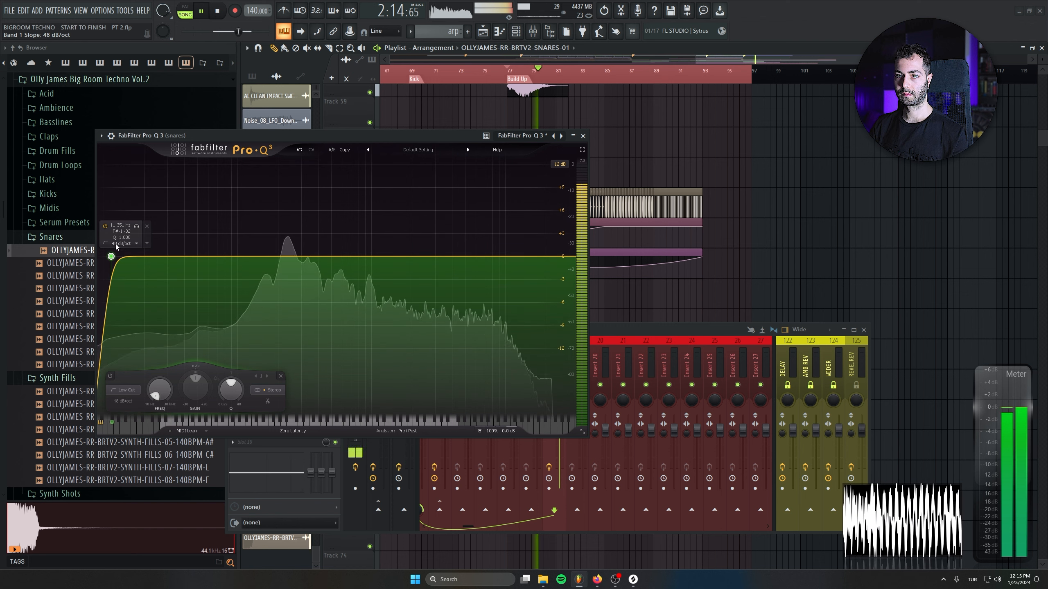
double_click(118, 225)
text(90)
key(Return)
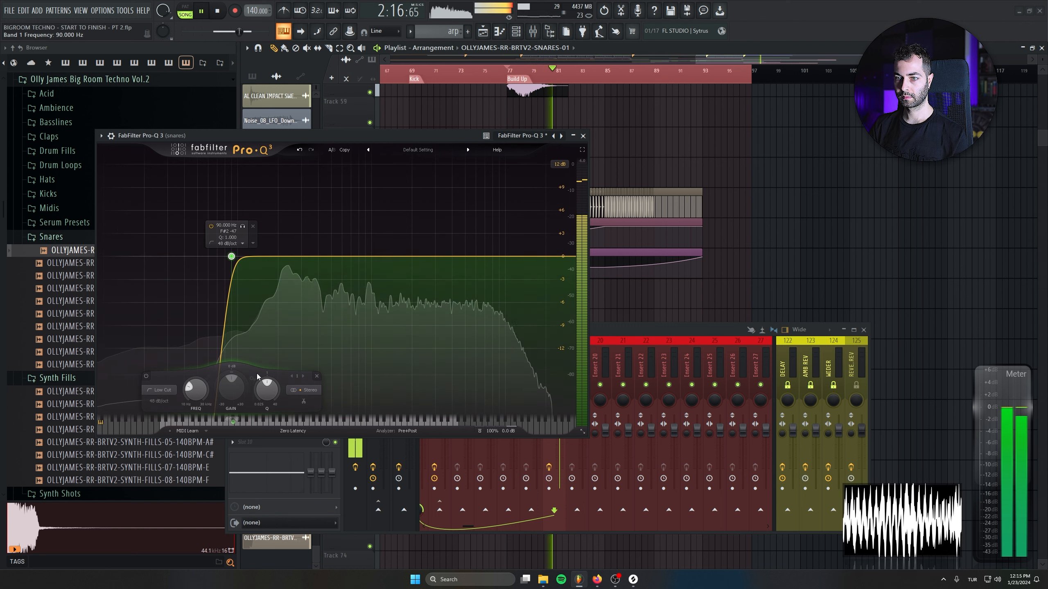
Change the snares' low cut to 130 Hz with a 36 dB/oct slope and close the equalizer
double_click(224, 226)
text(011)
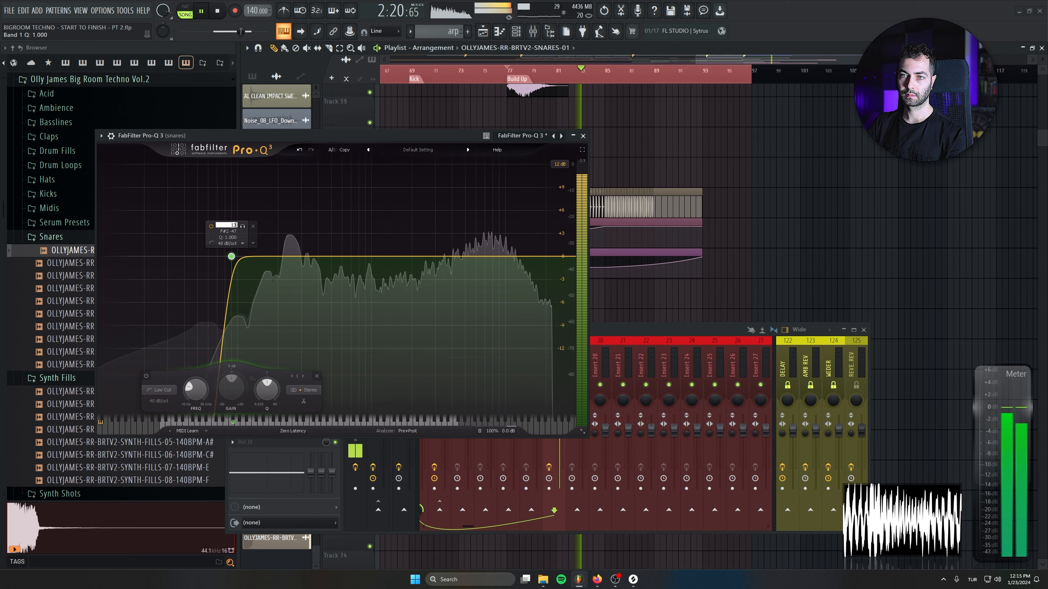
key(Return)
scroll(253, 256, down, 3)
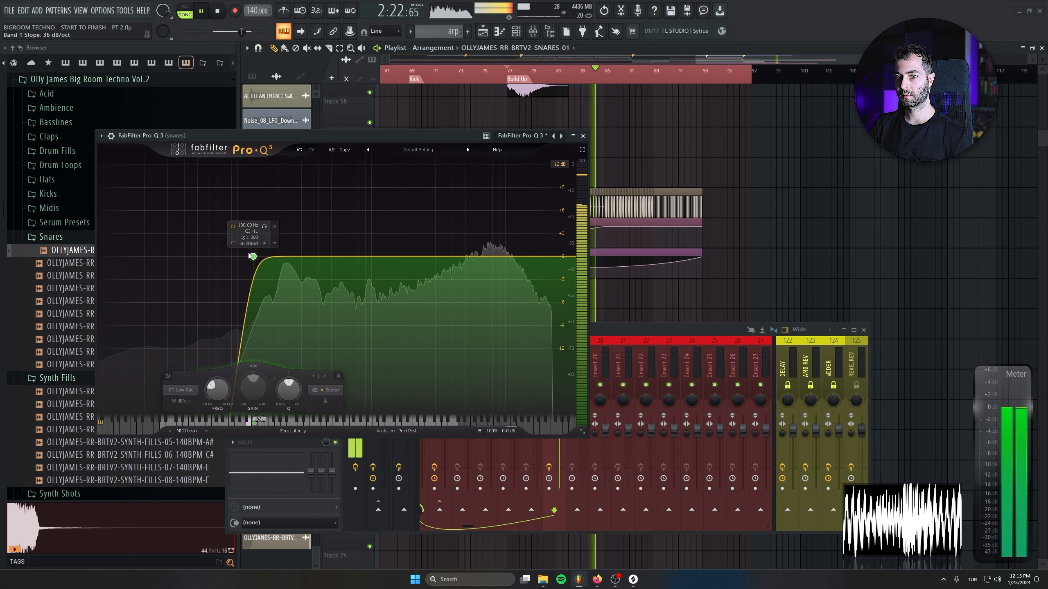
click(583, 137)
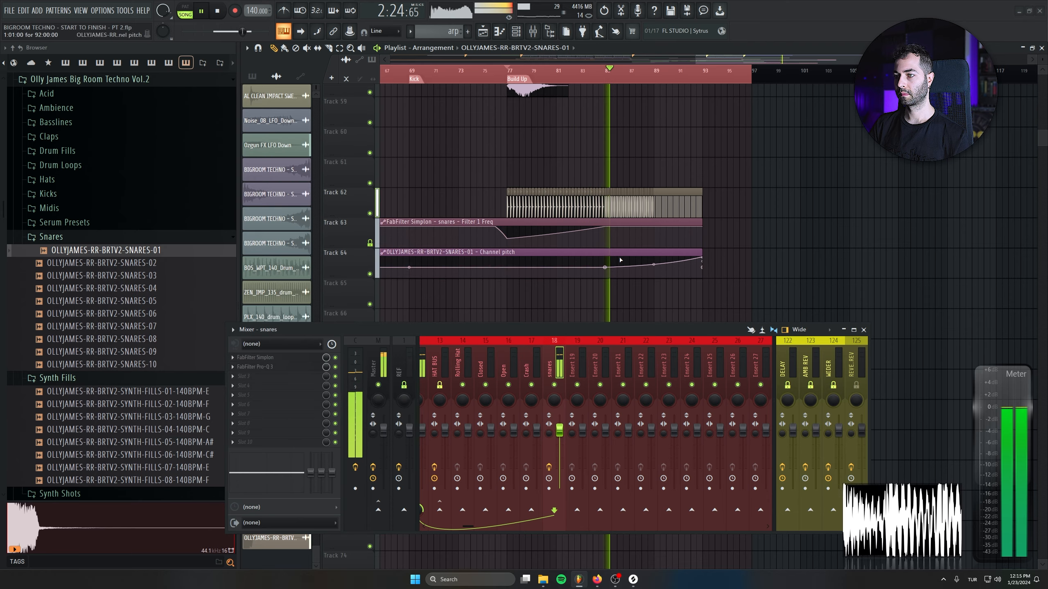
scroll(638, 217, left, 3)
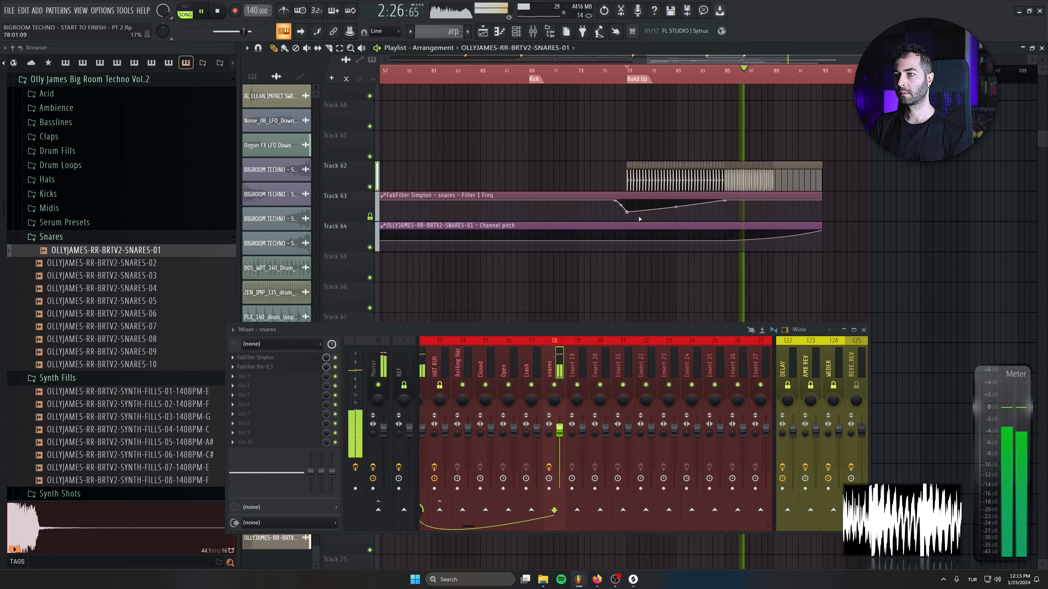
Close the mixer and review the full arrangement, from the snare roll and its automation up to the first tracks
scroll(629, 213, down, 4)
click(863, 330)
drag(542, 364, 413, 460)
scroll(601, 412, down, 3)
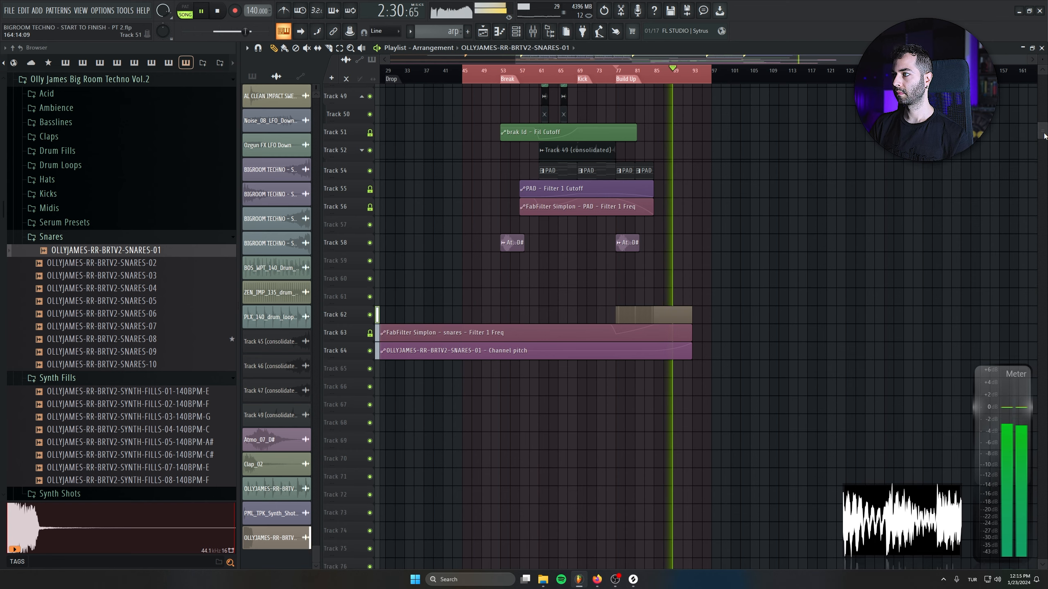
drag(1042, 134, 1043, 117)
scroll(702, 205, down, 4)
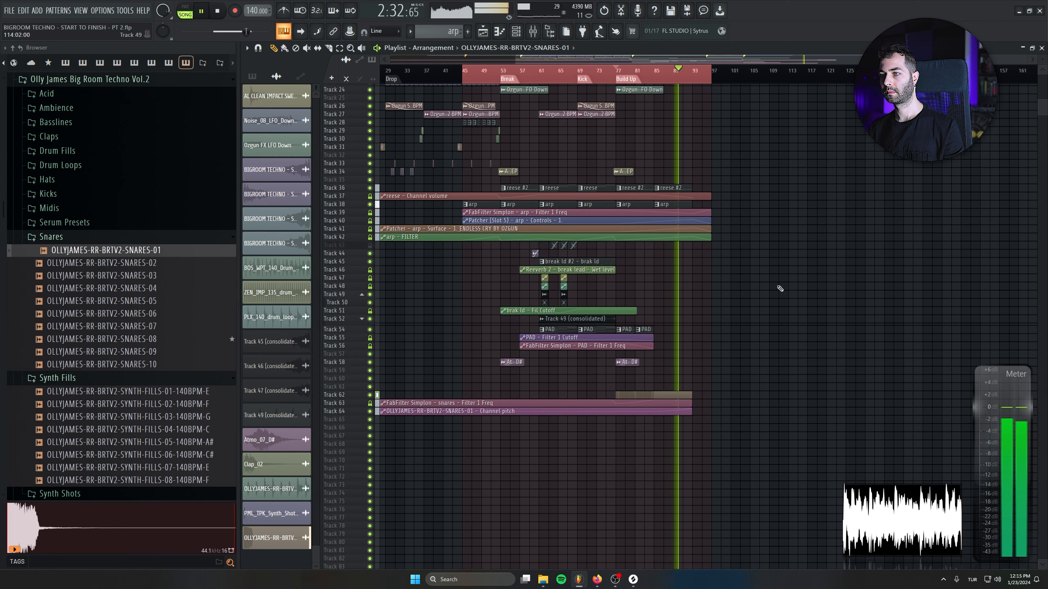
scroll(902, 315, up, 6)
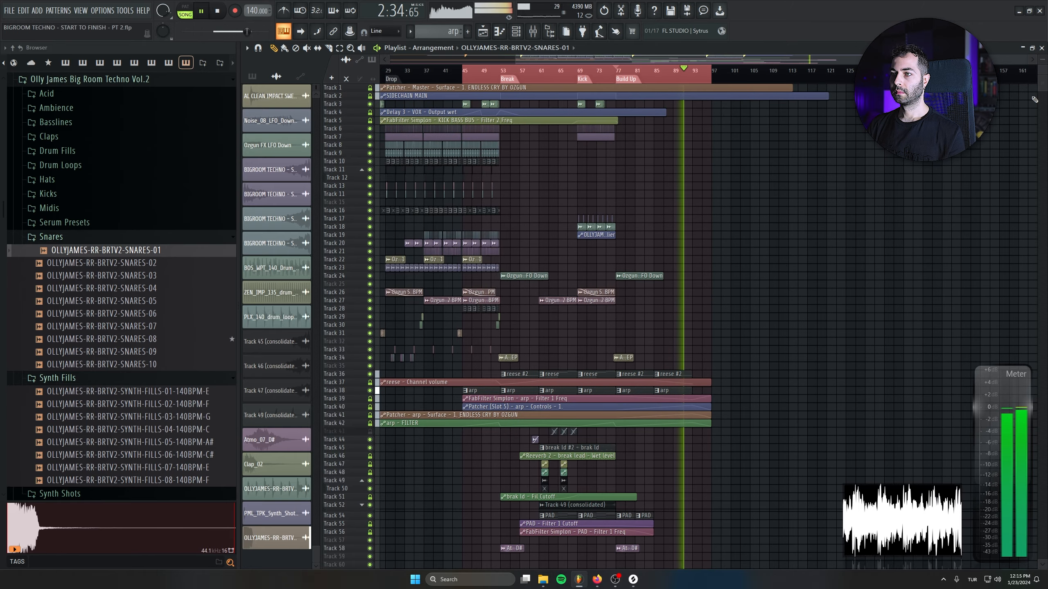
scroll(830, 176, down, 9)
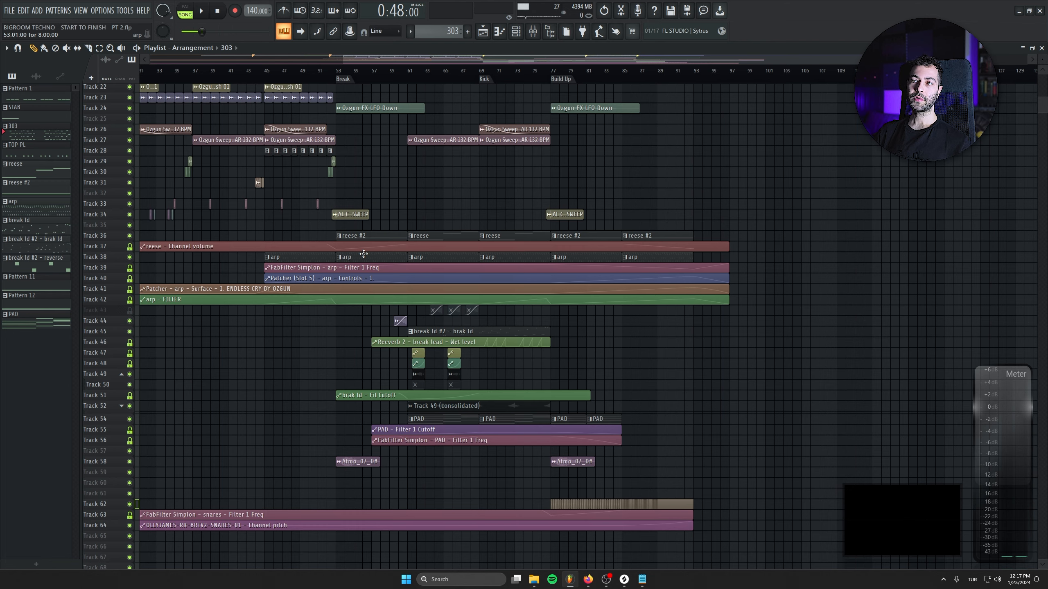
Select the short fill clips on Track 34 after the Drop marker to highlight them in the arrangement
drag(364, 253, 404, 325)
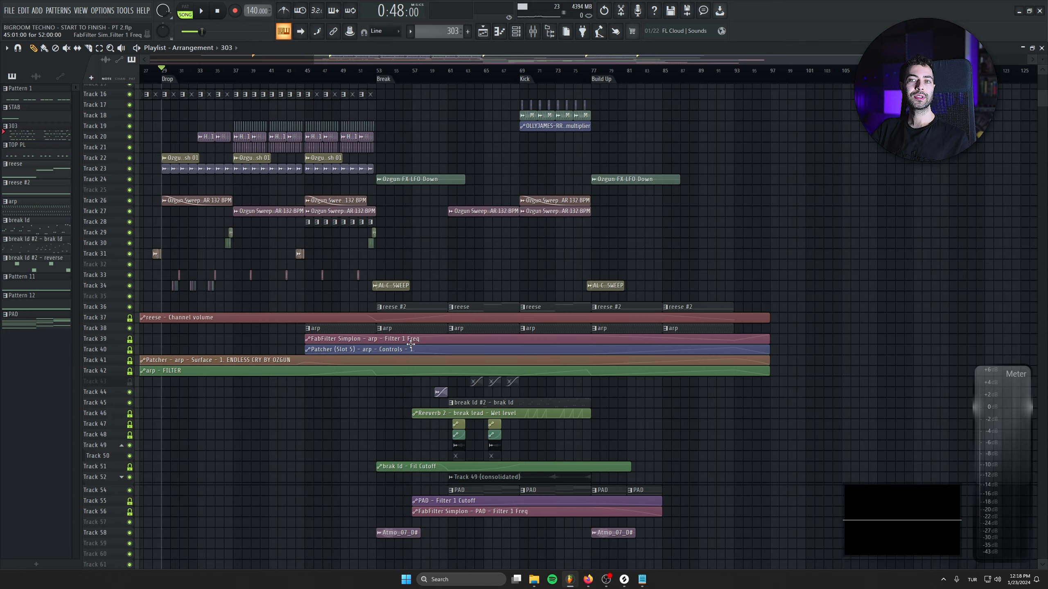
scroll(196, 245, up, 3)
drag(205, 363, 425, 358)
scroll(414, 355, up, 5)
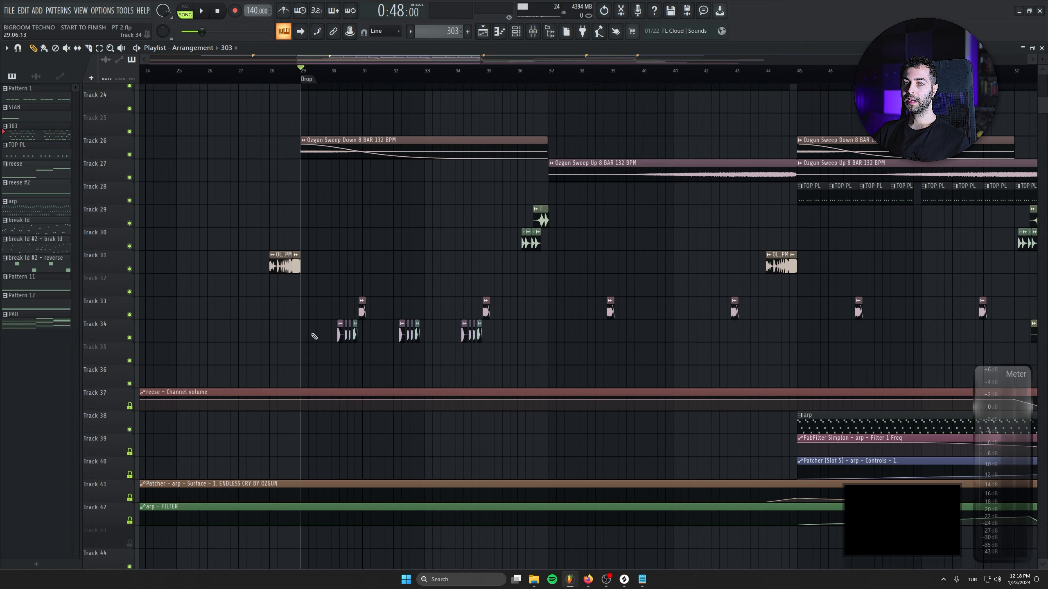
drag(313, 335, 577, 370)
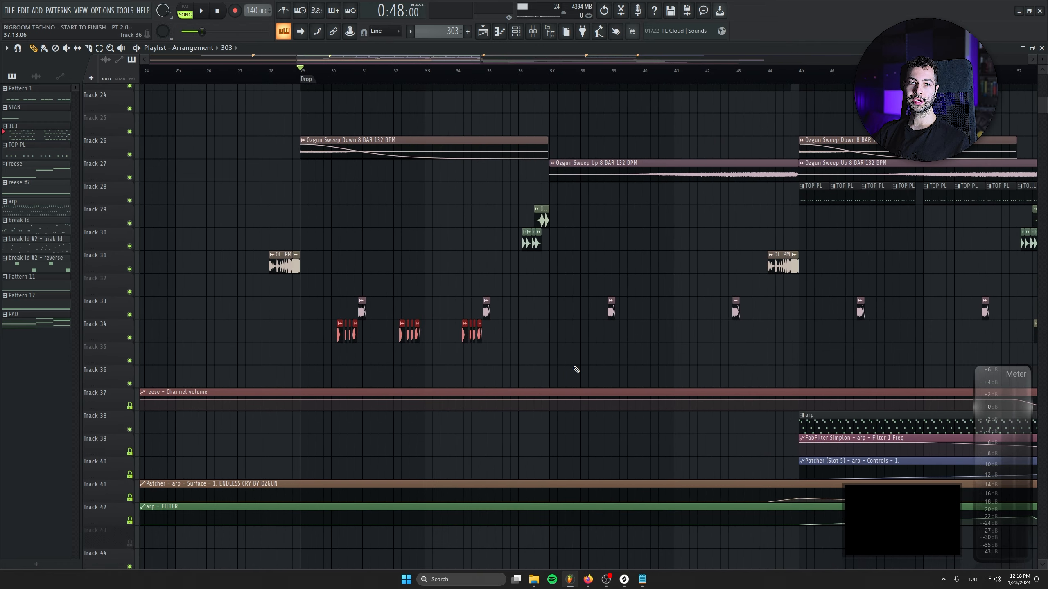
drag(540, 320, 253, 342)
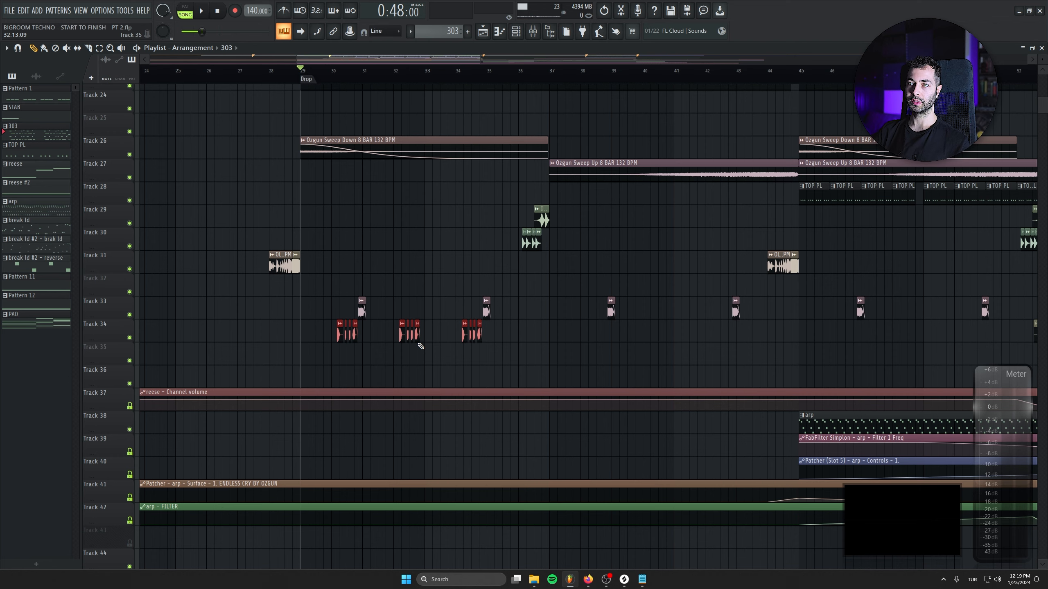
Move both AL CLEAN IMPACT SWEEP clips from Track 34 down to Track 35
scroll(588, 348, down, 5)
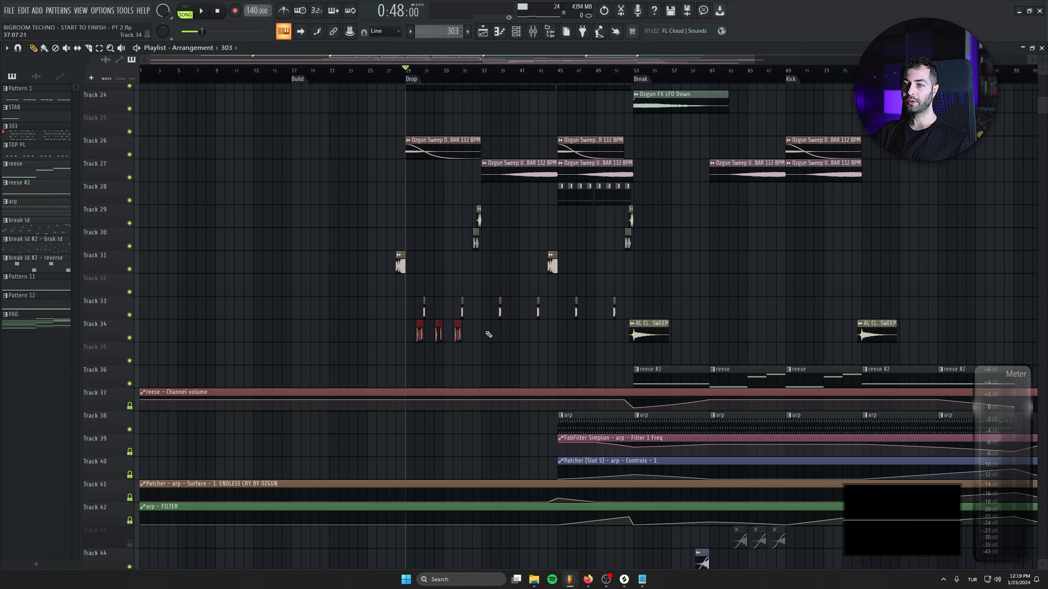
drag(488, 333, 1005, 322)
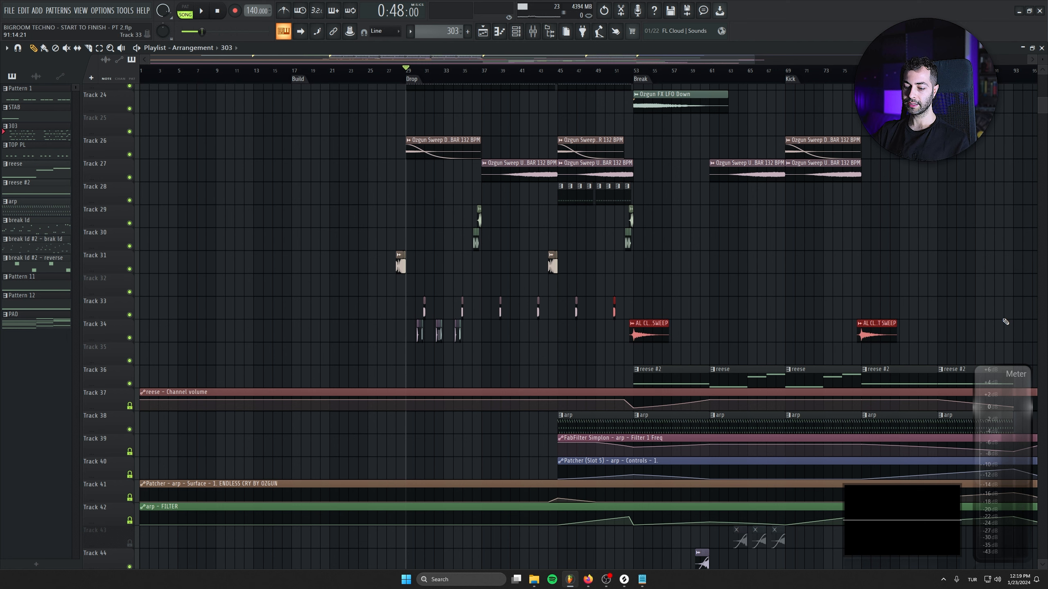
drag(923, 329, 598, 366)
key(shift+Down)
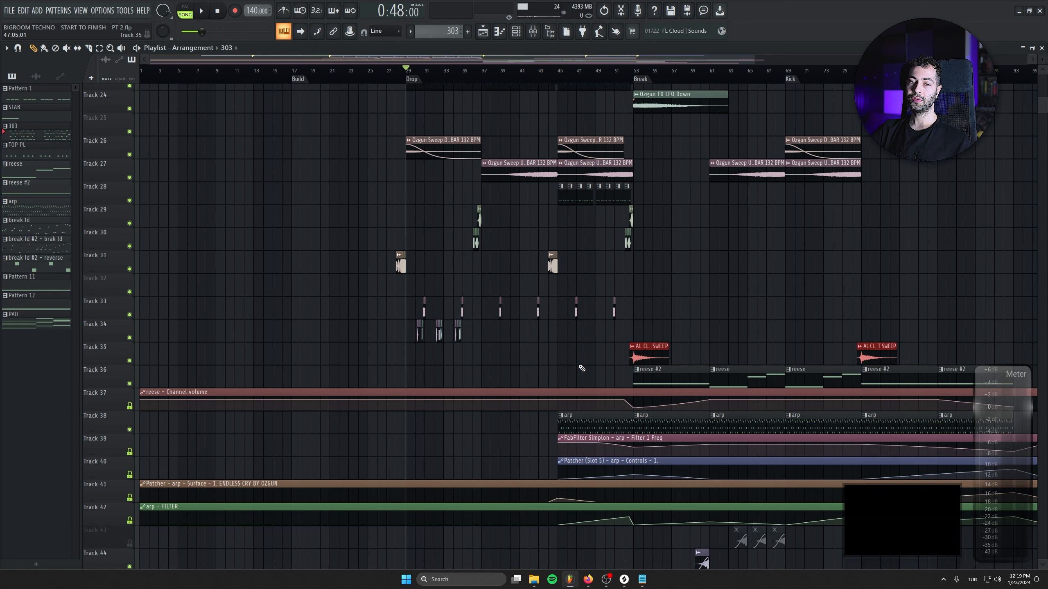
Highlight the fill clips on Track 34 and the 303 pattern clips on Track 16, and review the surrounding tracks
drag(483, 331, 394, 326)
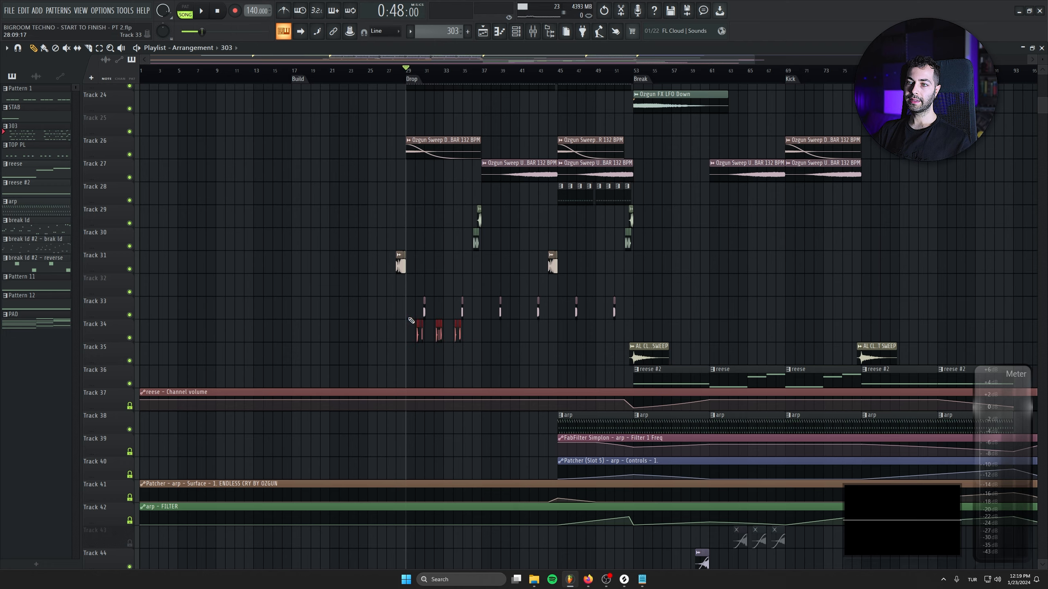
drag(479, 303, 377, 452)
scroll(439, 484, up, 10)
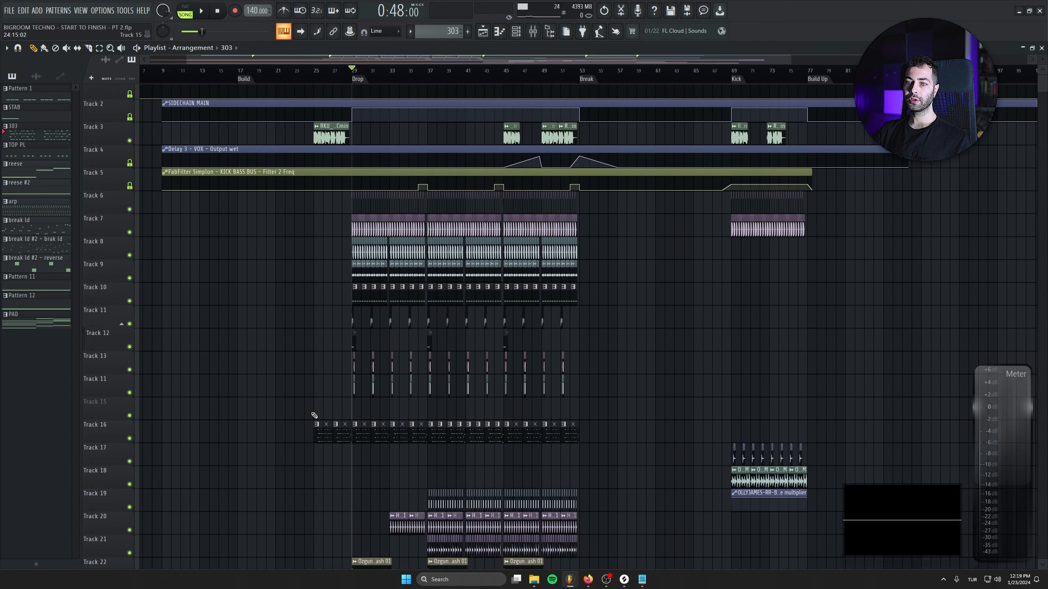
drag(252, 422, 598, 442)
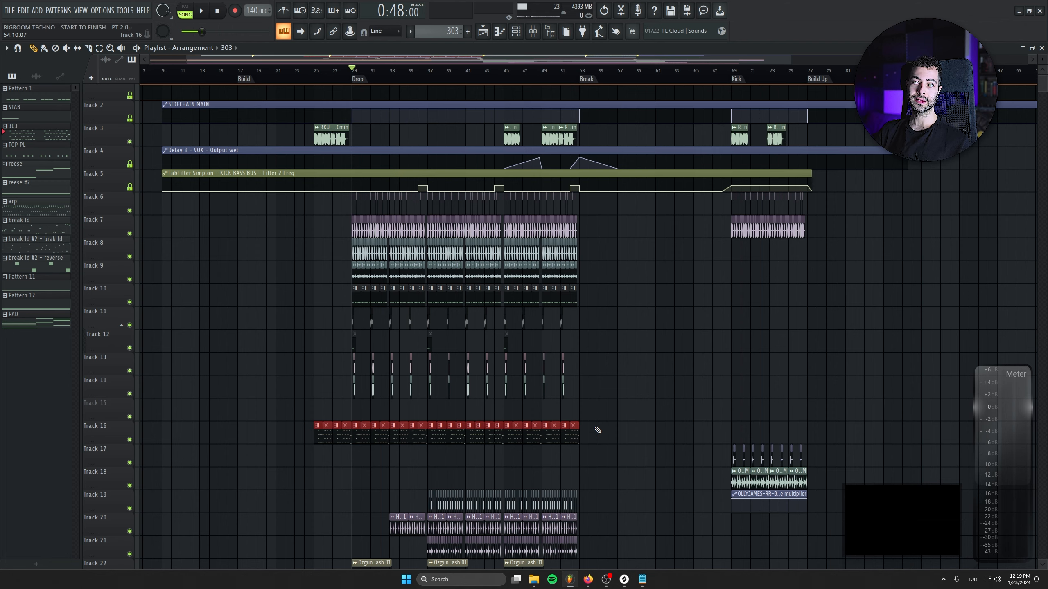
scroll(573, 300, down, 10)
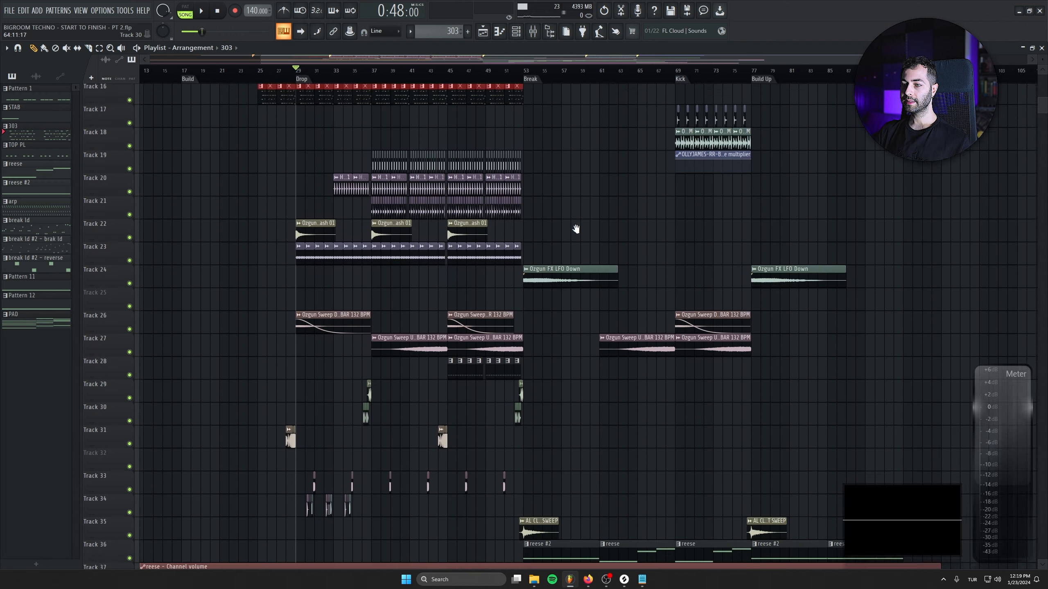
scroll(576, 229, down, 10)
scroll(565, 428, up, 4)
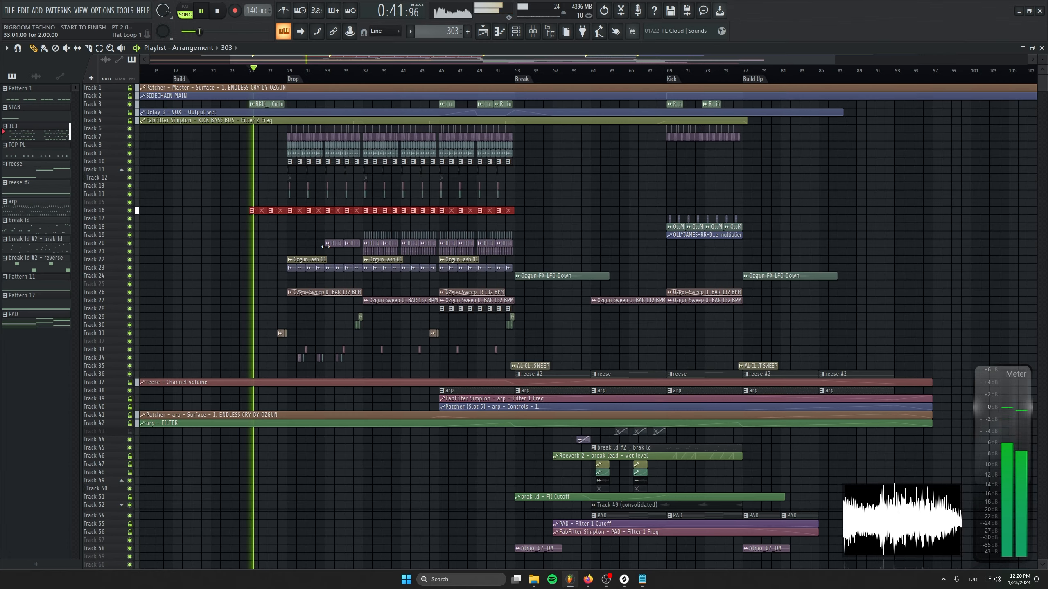
Deselect the 303 clips and make the playlist follow the playhead while the track plays into the Drop
alt+scroll(280, 339, up, 4)
scroll(280, 338, up, 5)
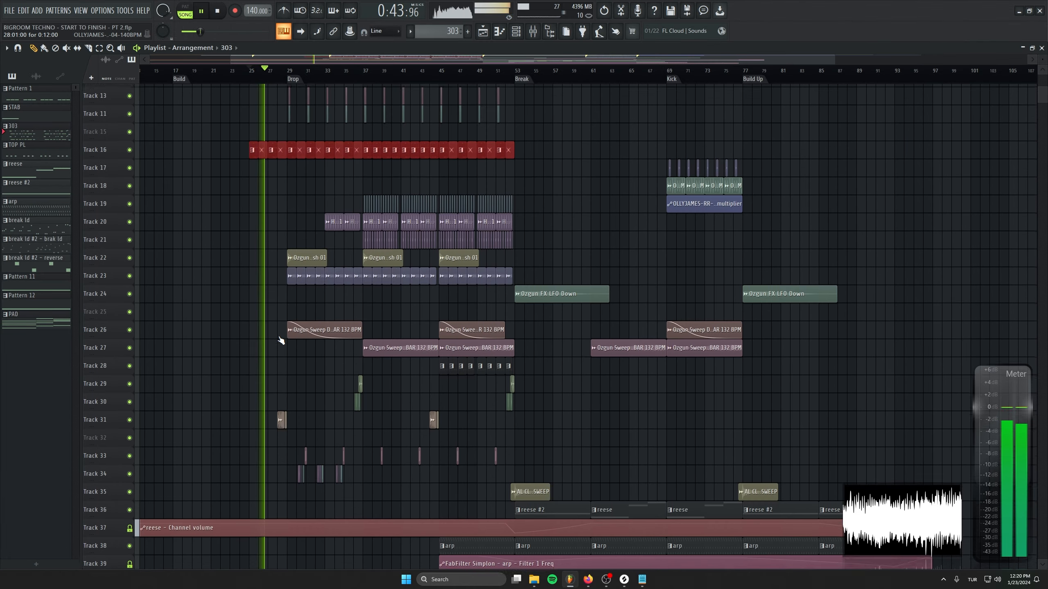
ctrl+drag(619, 311, 629, 327)
alt+scroll(395, 321, up, 3)
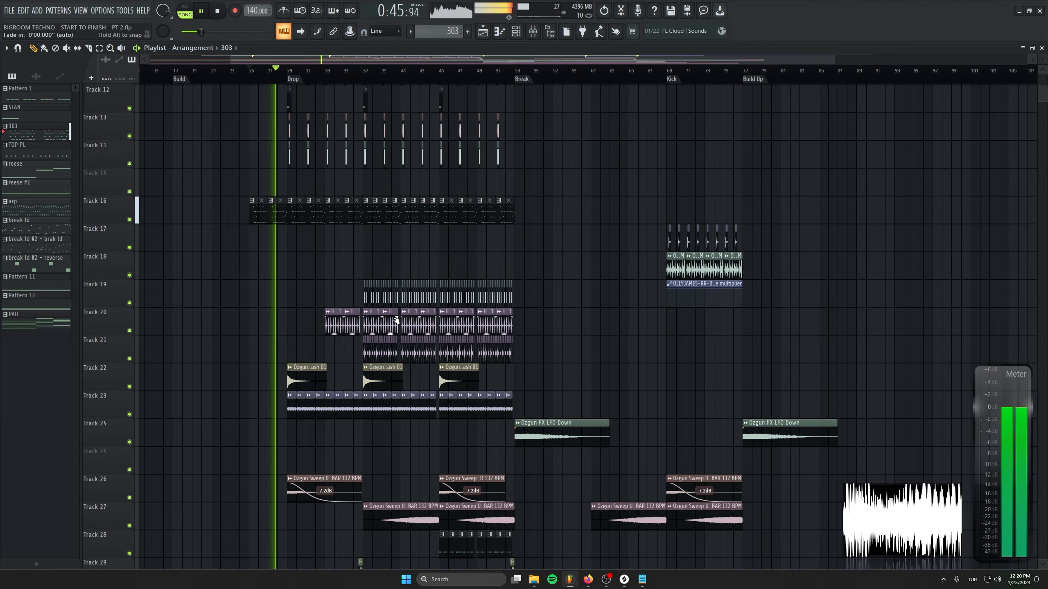
ctrl+scroll(317, 266, up, 4)
scroll(311, 262, up, 4)
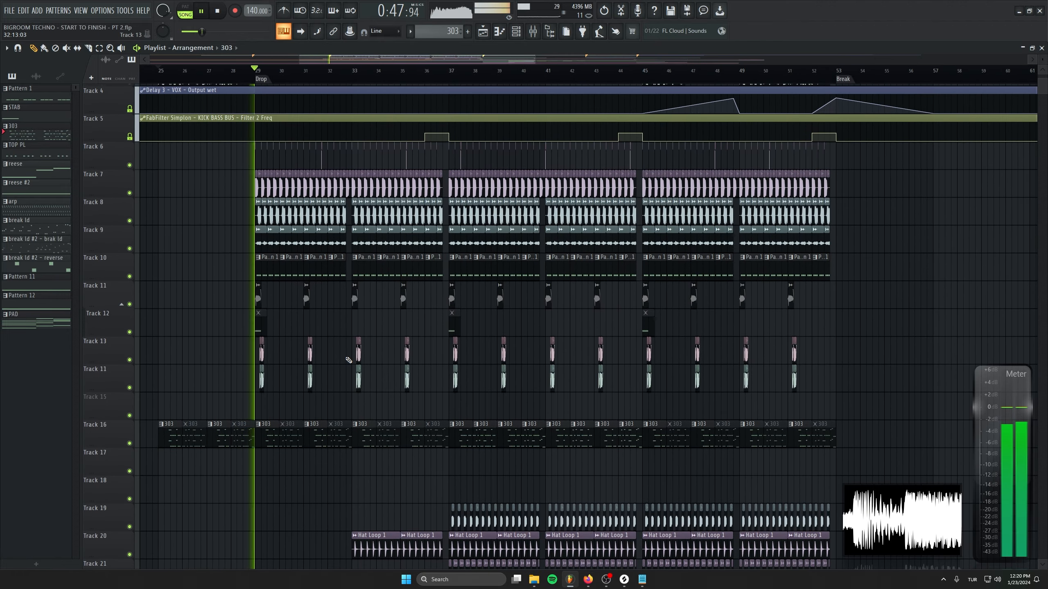
click(300, 32)
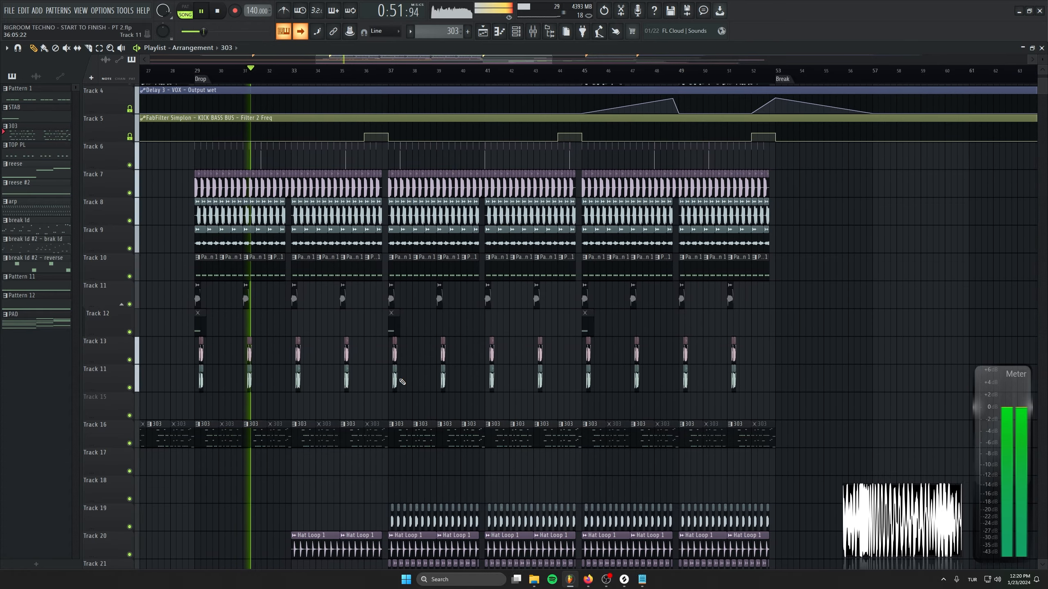
Listen through the drop up to the Break while examining its drum, 303, hat, sweep, effect and arp tracks
scroll(402, 382, up, 1)
scroll(402, 382, up, 2)
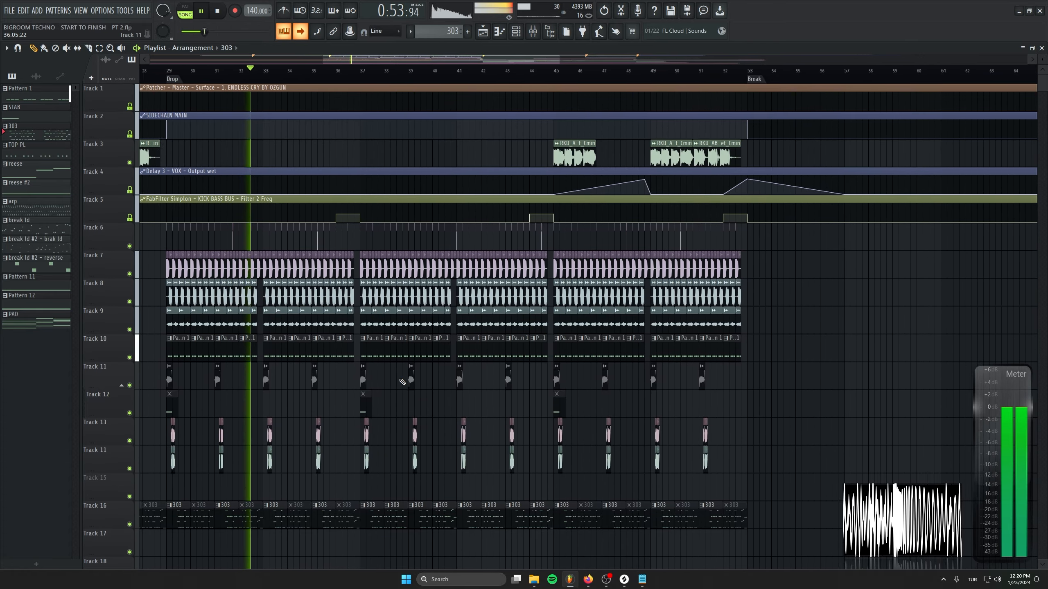
scroll(402, 381, down, 7)
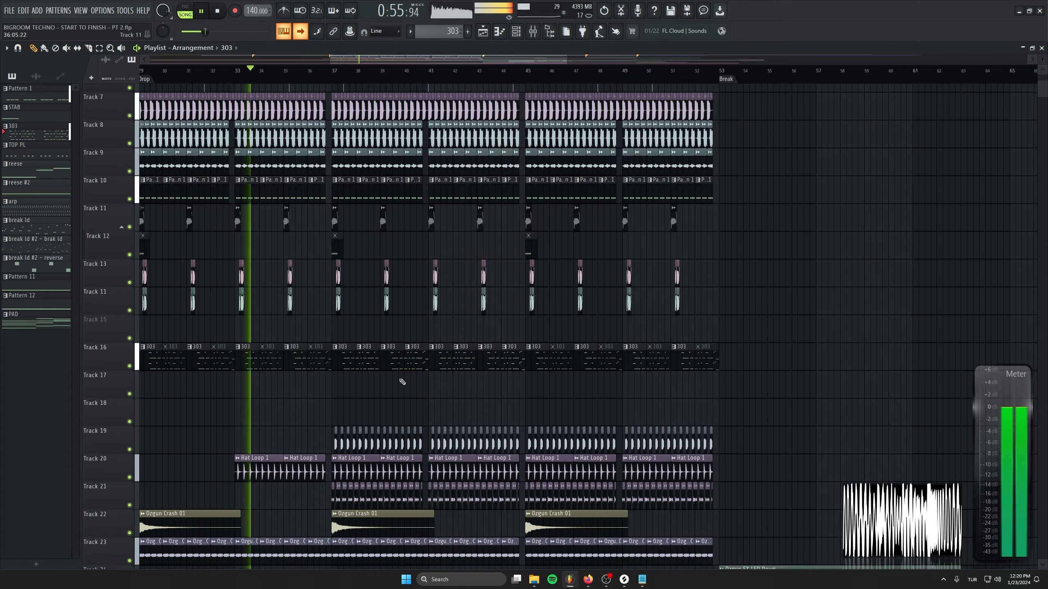
scroll(403, 382, down, 3)
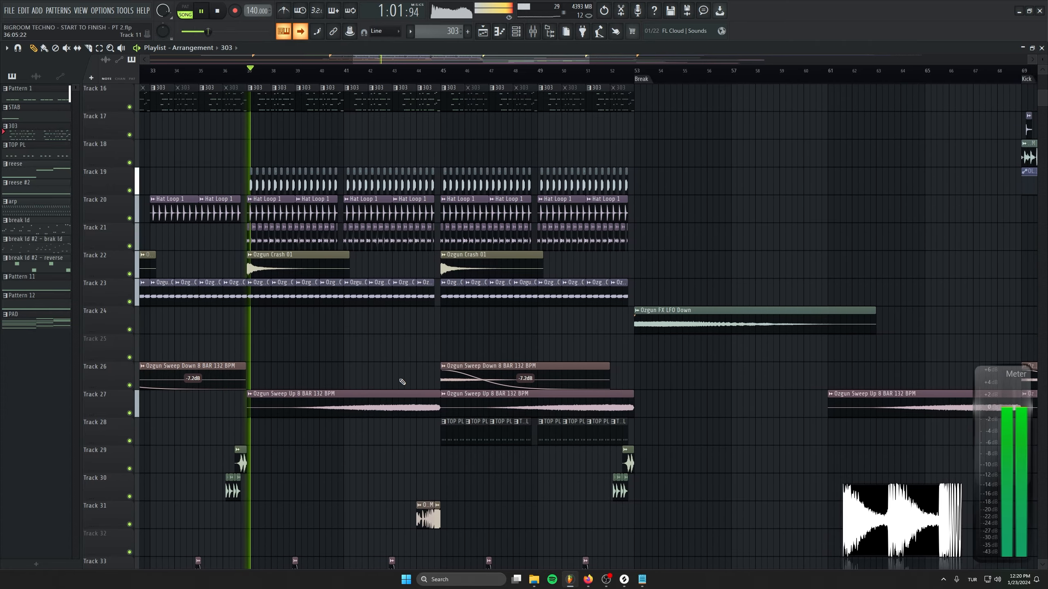
scroll(402, 382, down, 5)
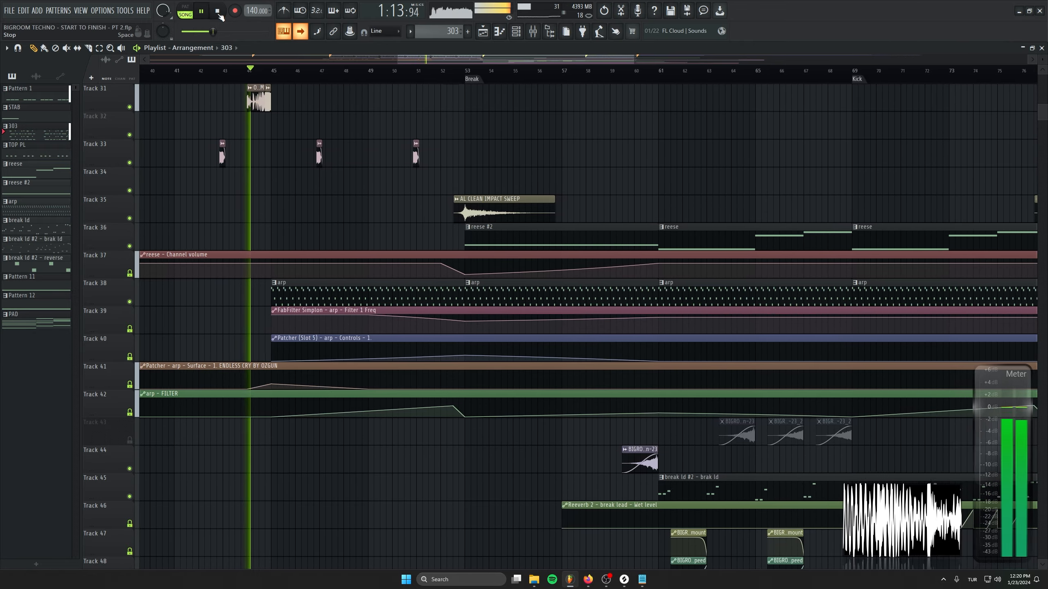
scroll(517, 375, down, 5)
scroll(517, 375, up, 5)
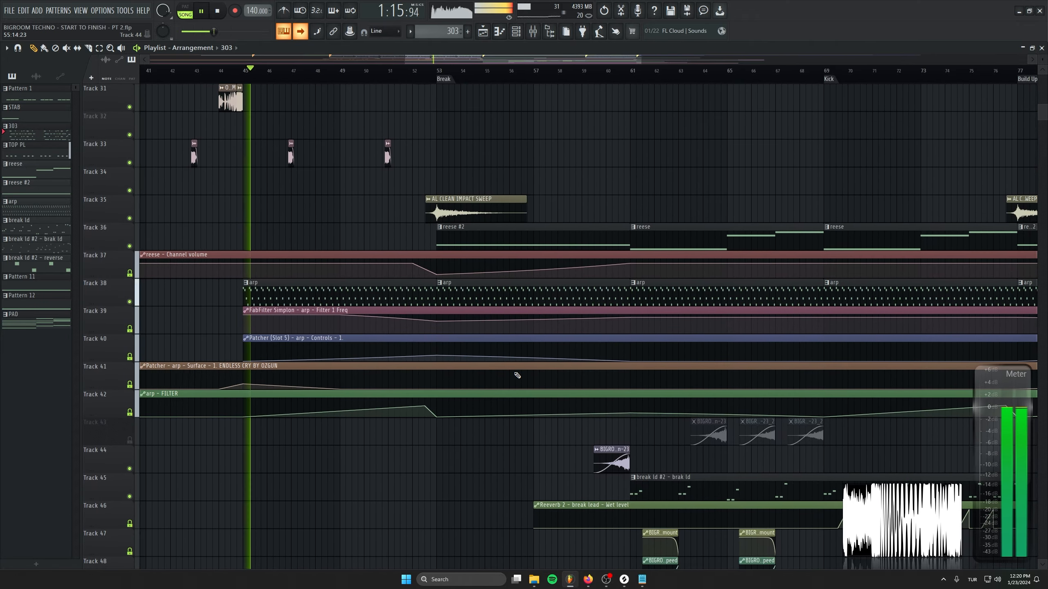
scroll(412, 337, up, 3)
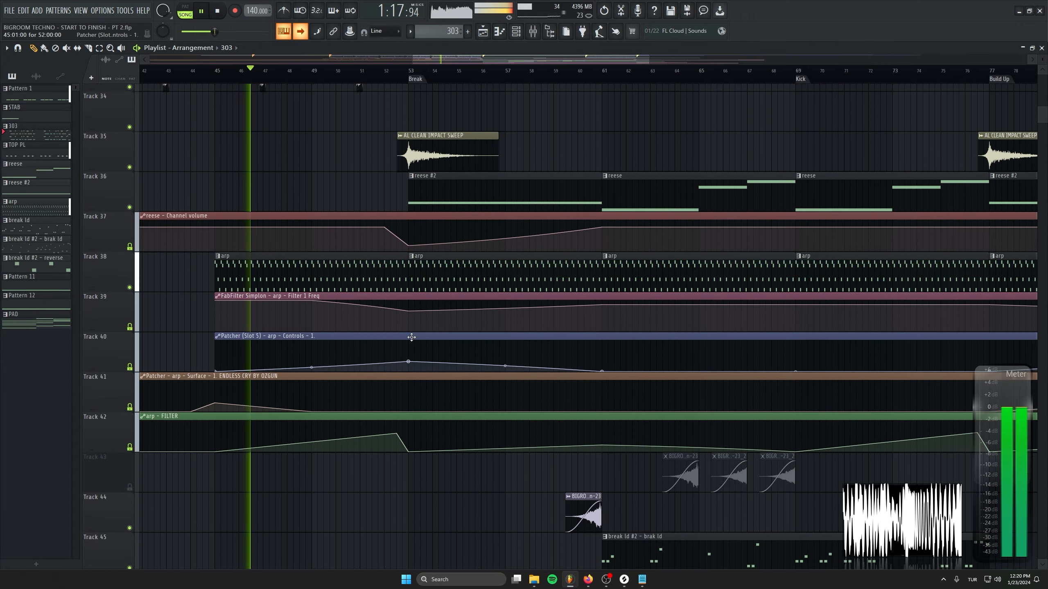
scroll(411, 337, up, 4)
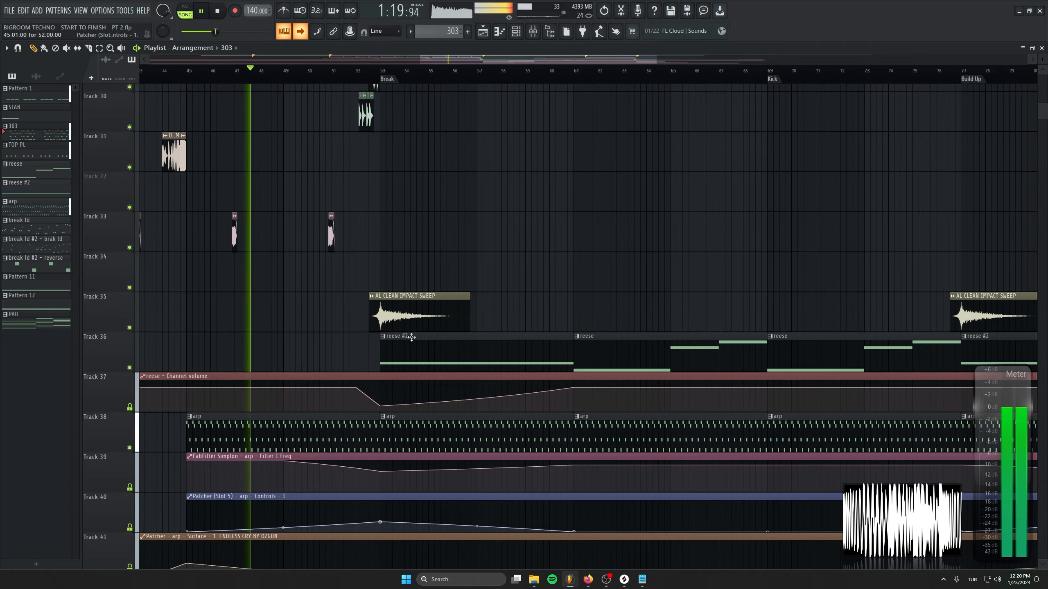
scroll(411, 337, up, 8)
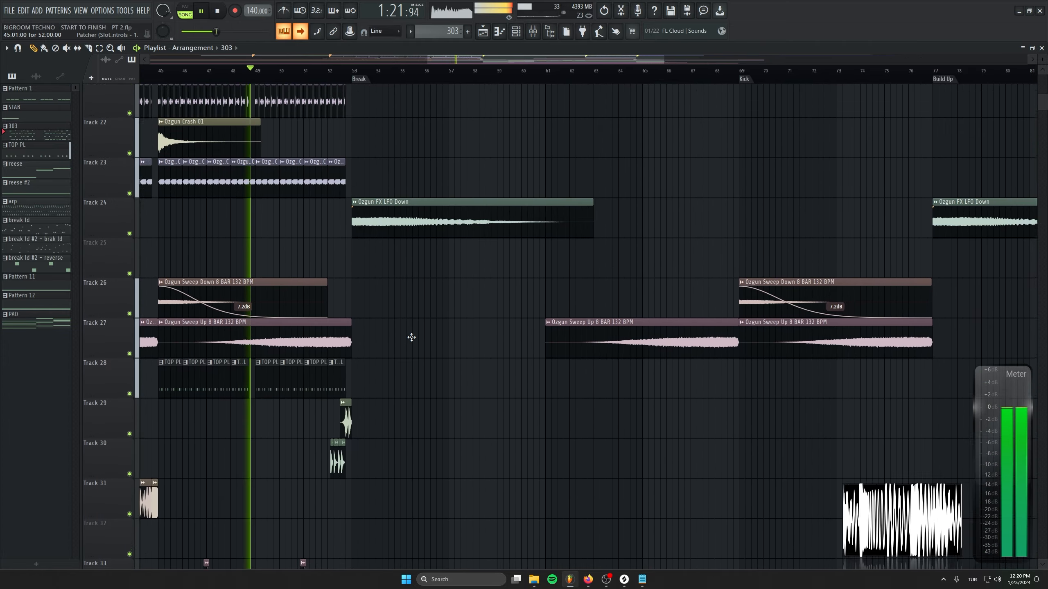
scroll(412, 337, up, 5)
scroll(411, 337, up, 1)
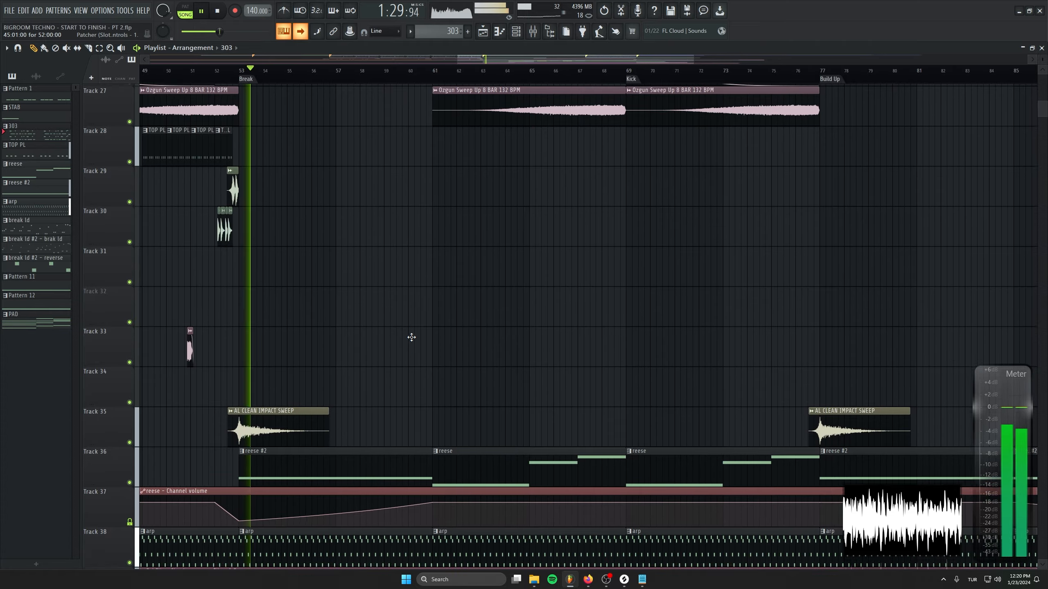
Listen to the break while examining its reese, arp, break lead, pad and atmosphere tracks and their automation
scroll(412, 337, down, 6)
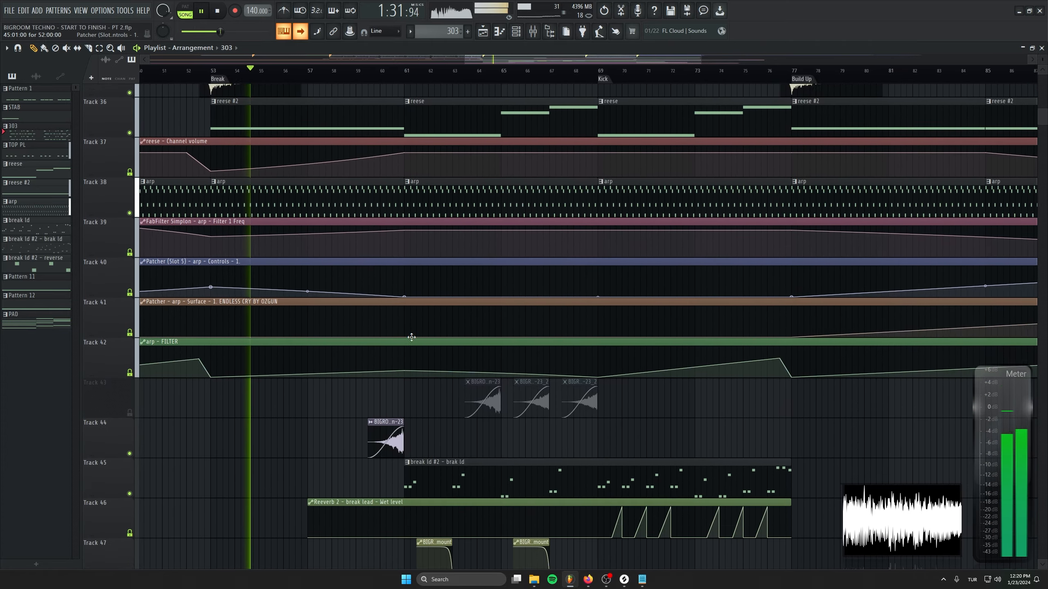
scroll(411, 337, down, 5)
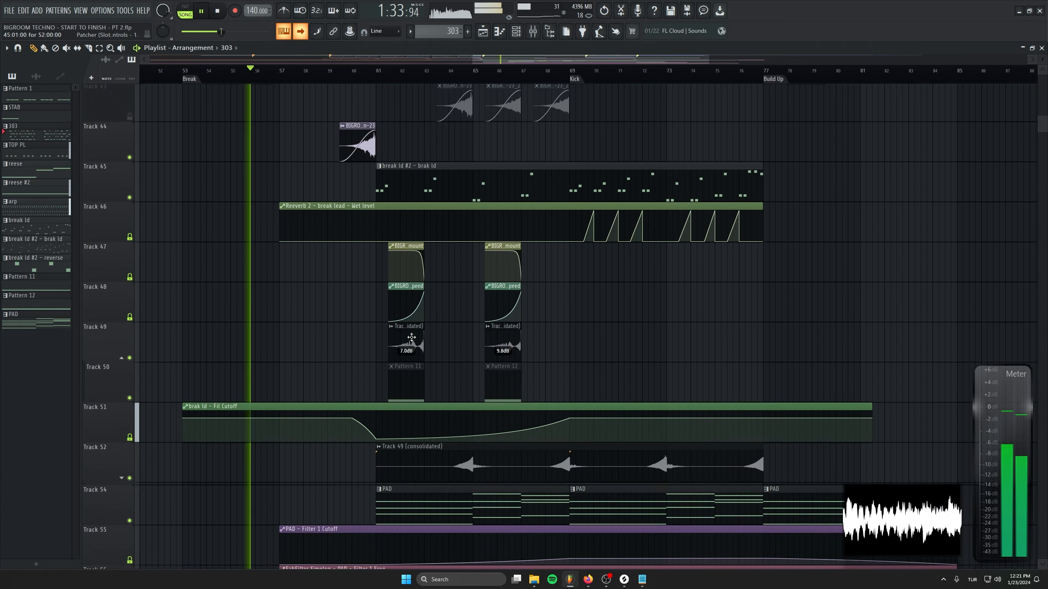
scroll(411, 337, down, 4)
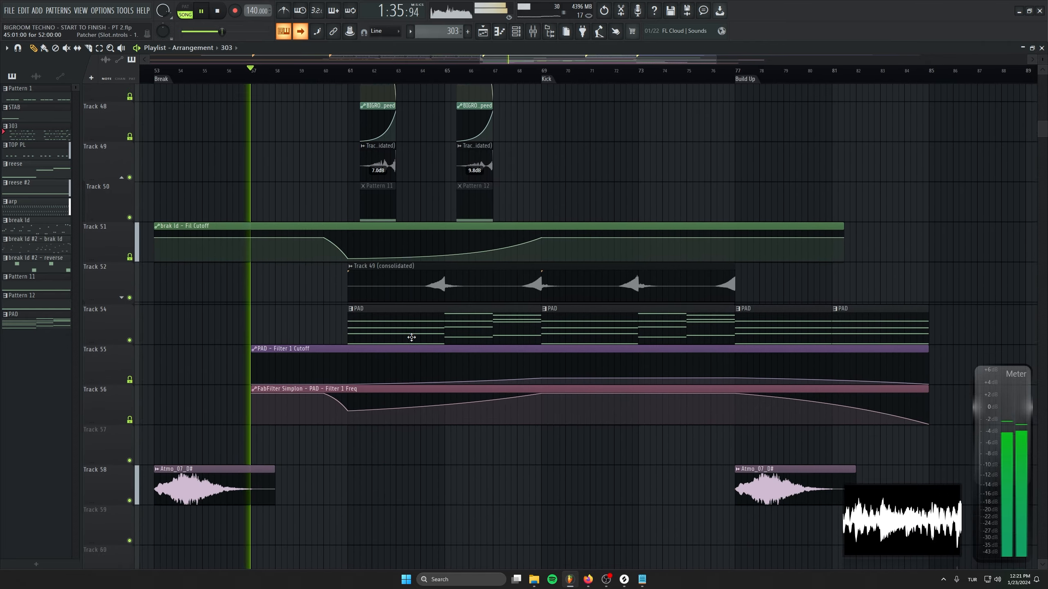
scroll(411, 337, up, 5)
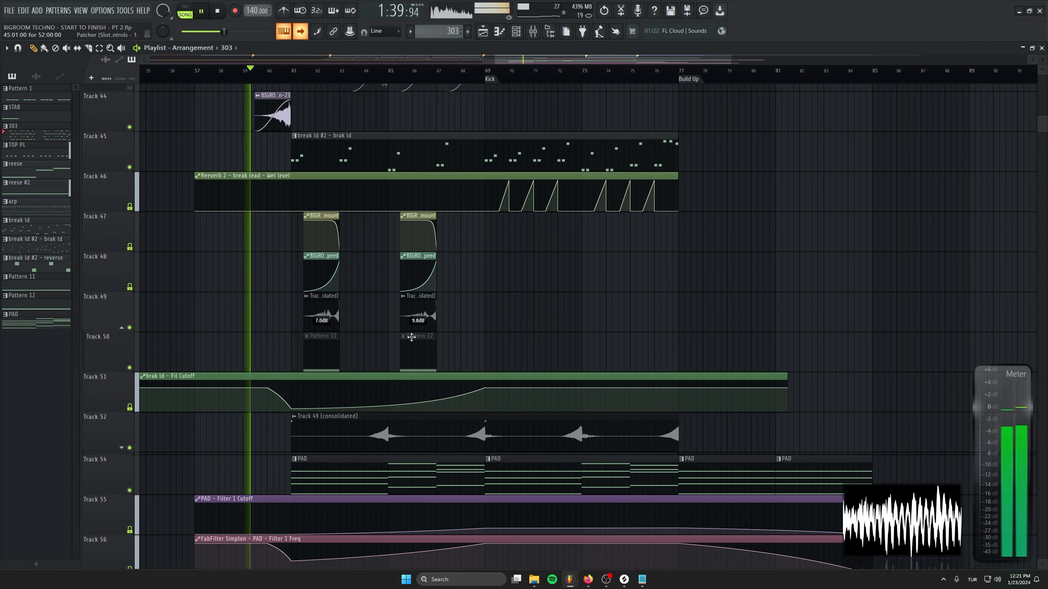
scroll(411, 337, up, 4)
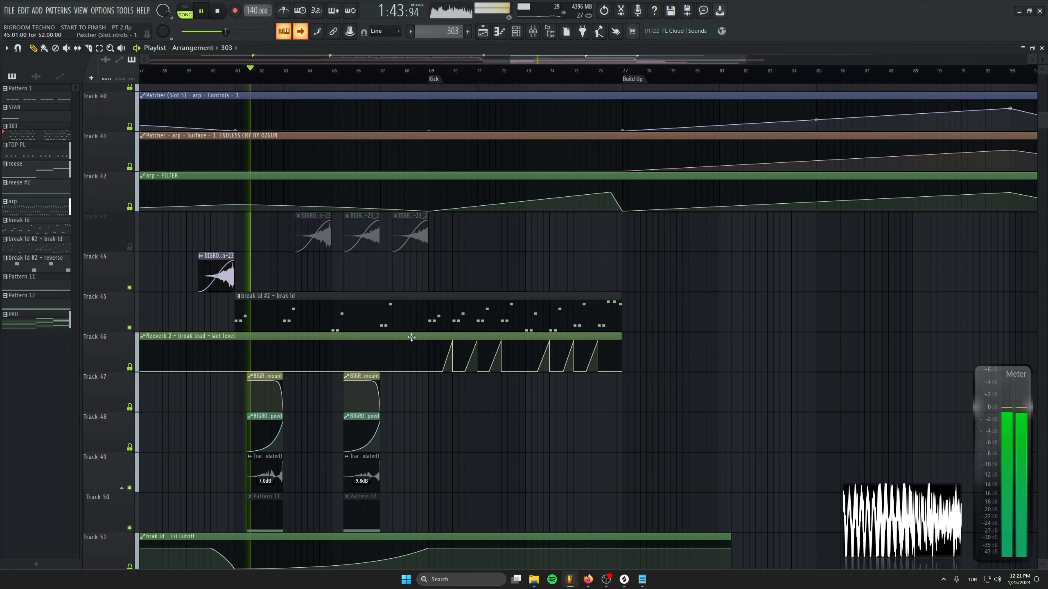
scroll(411, 337, up, 4)
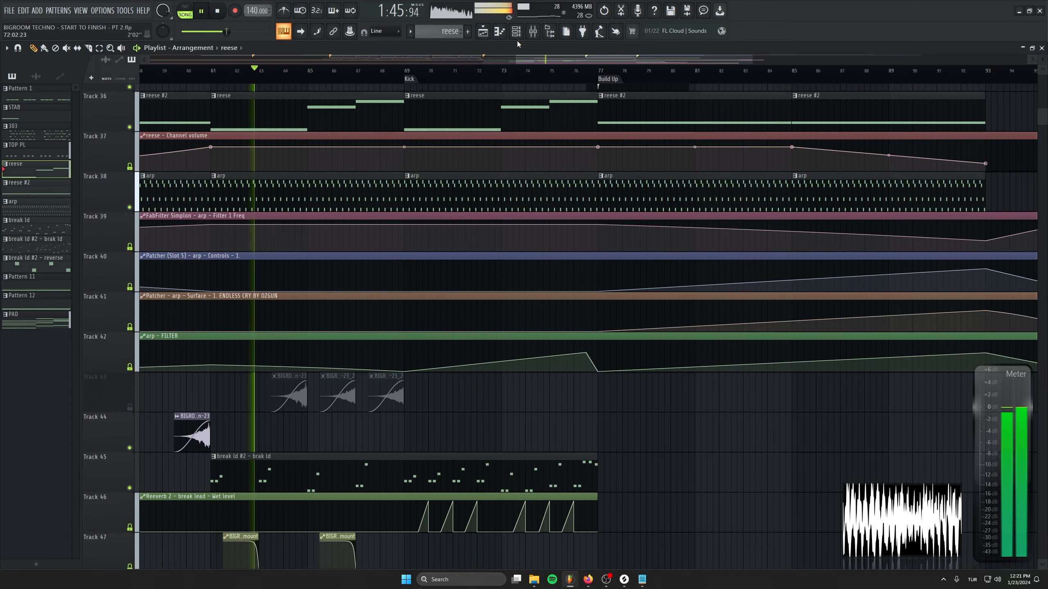
Inspect the reese channel's Serum patch and its filter cutoff, and close the synth and channel rack
click(516, 32)
click(525, 174)
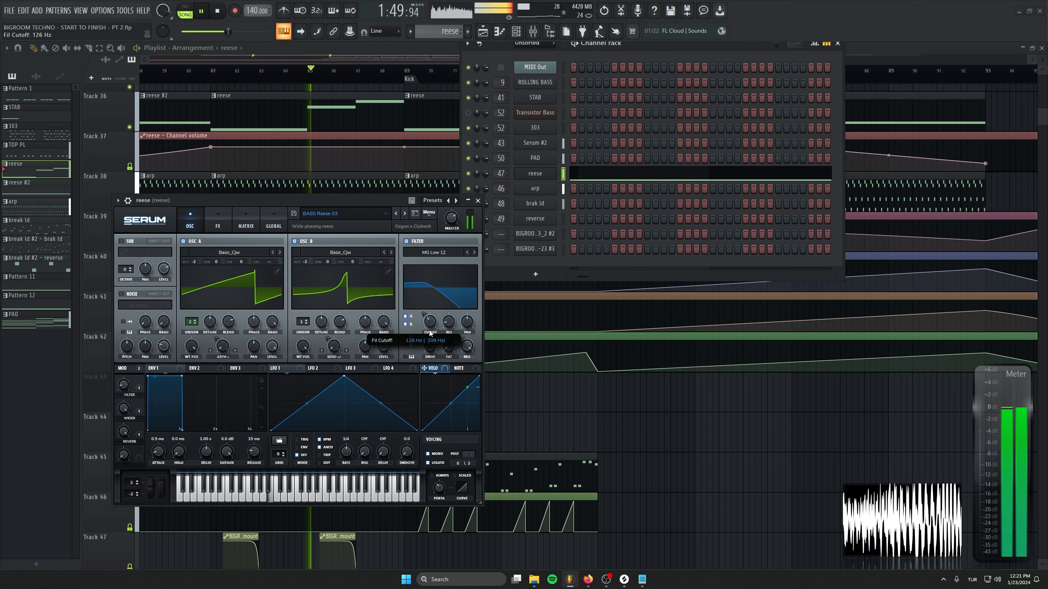
click(477, 201)
click(839, 45)
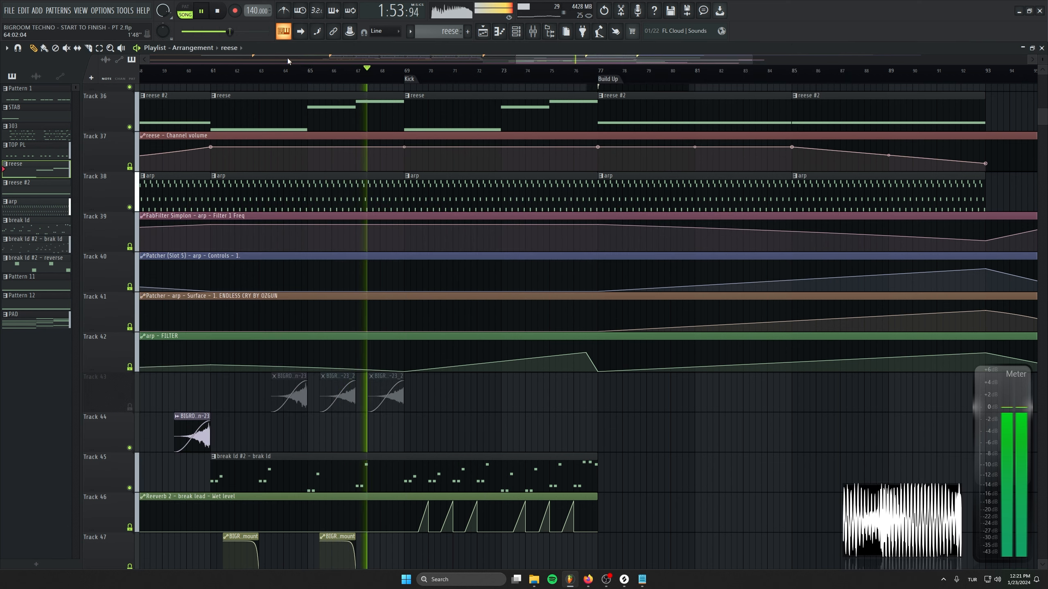
Make the playlist follow the playhead and listen through the Kick section while examining its arp, break lead, reverb and pad tracks
click(300, 31)
scroll(651, 438, up, 1)
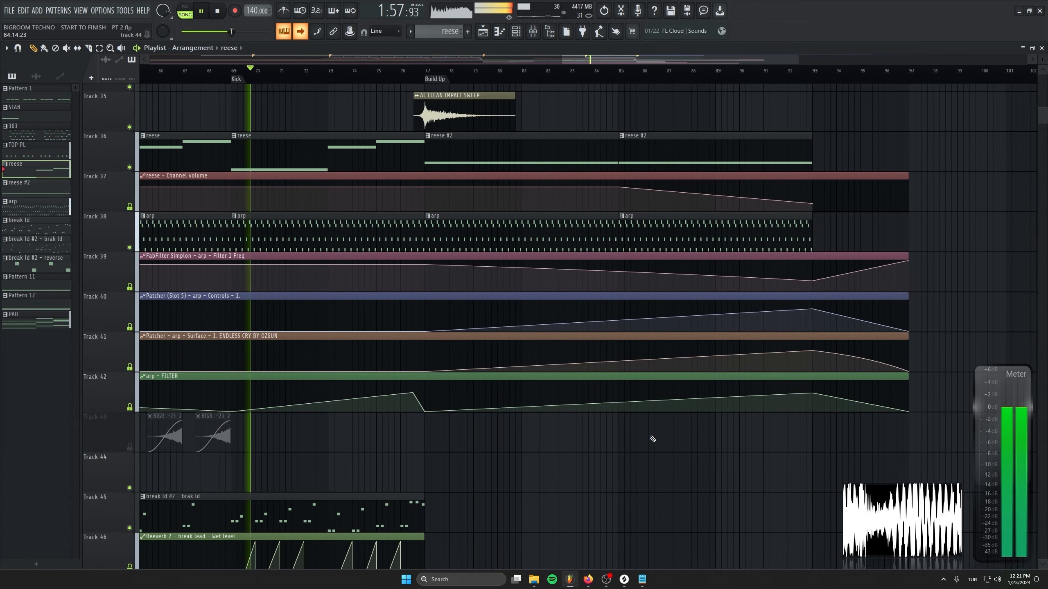
scroll(649, 440, down, 1)
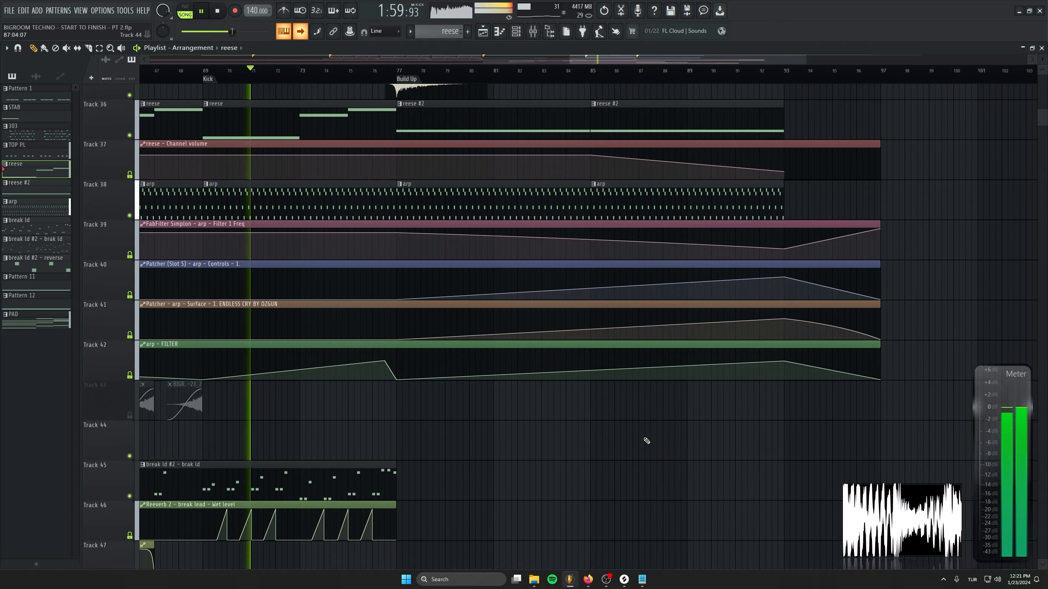
scroll(646, 441, down, 10)
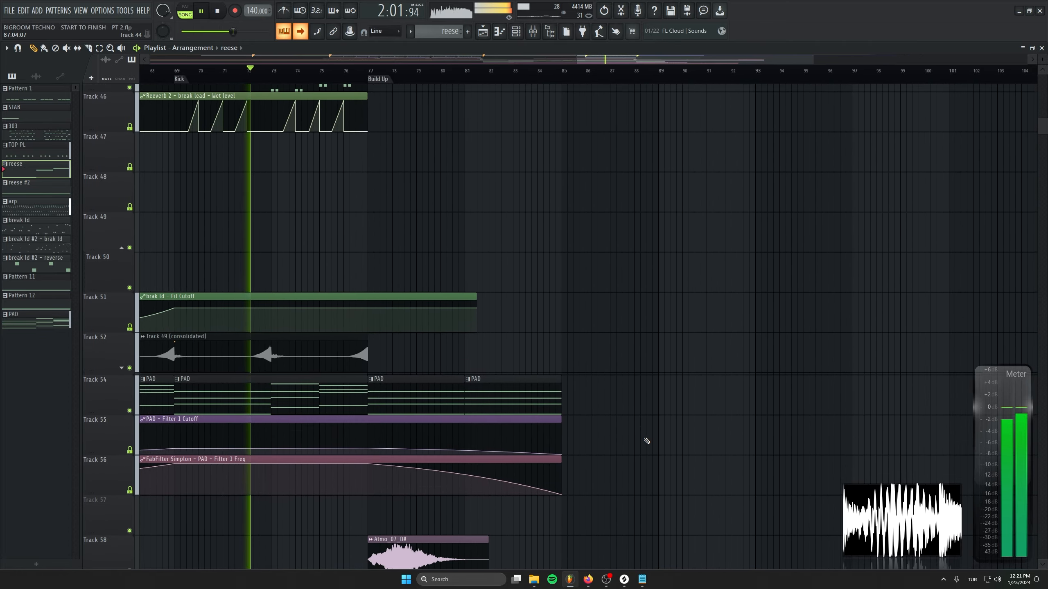
scroll(647, 441, down, 2)
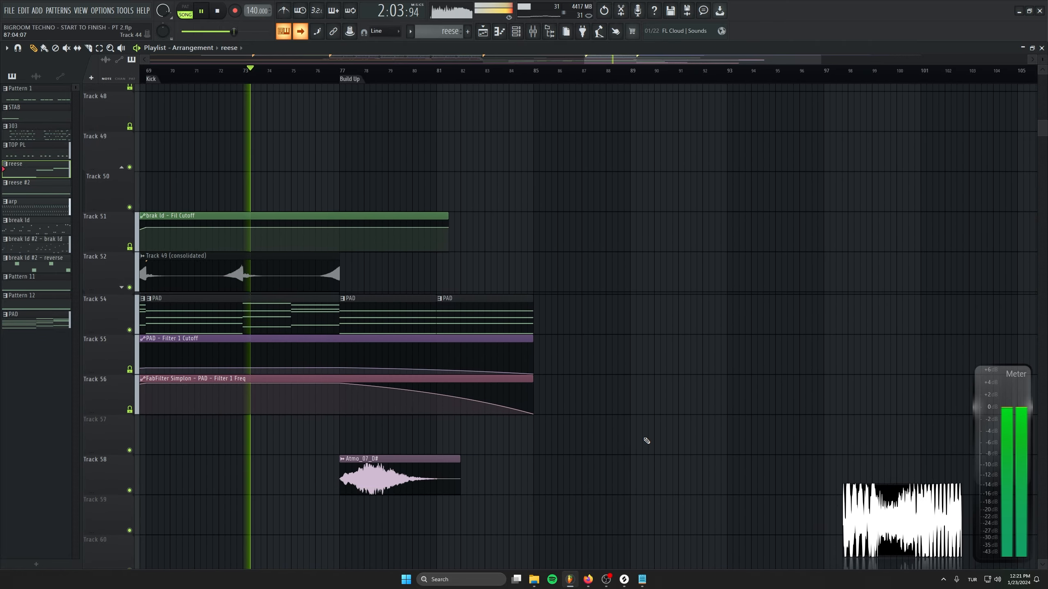
scroll(647, 441, up, 14)
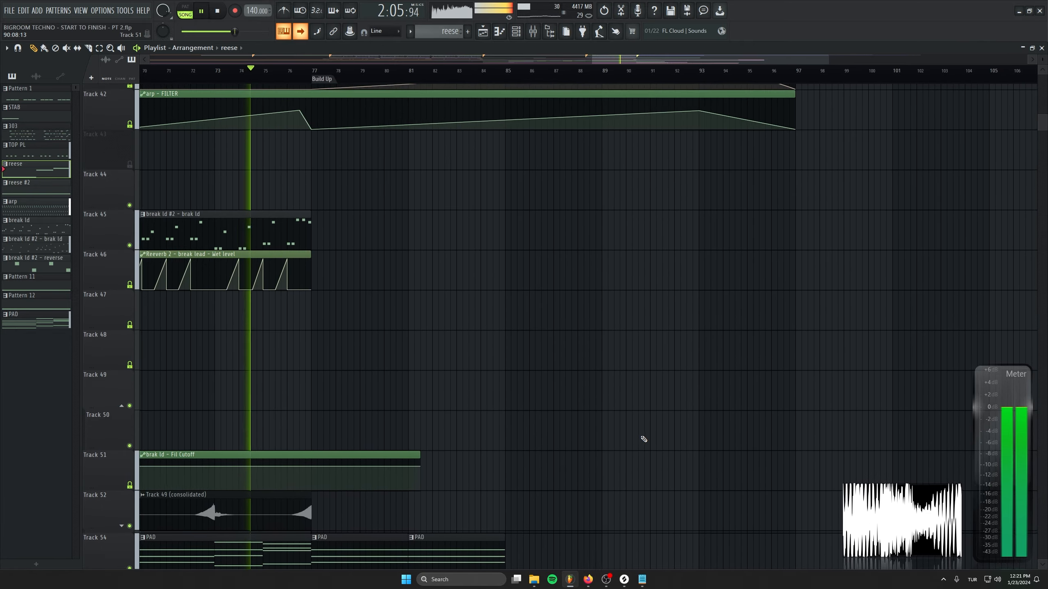
Listen to the Build Up while examining its impact sweep, reese, arp, pad, atmosphere and snare tracks with their automation
scroll(640, 439, up, 6)
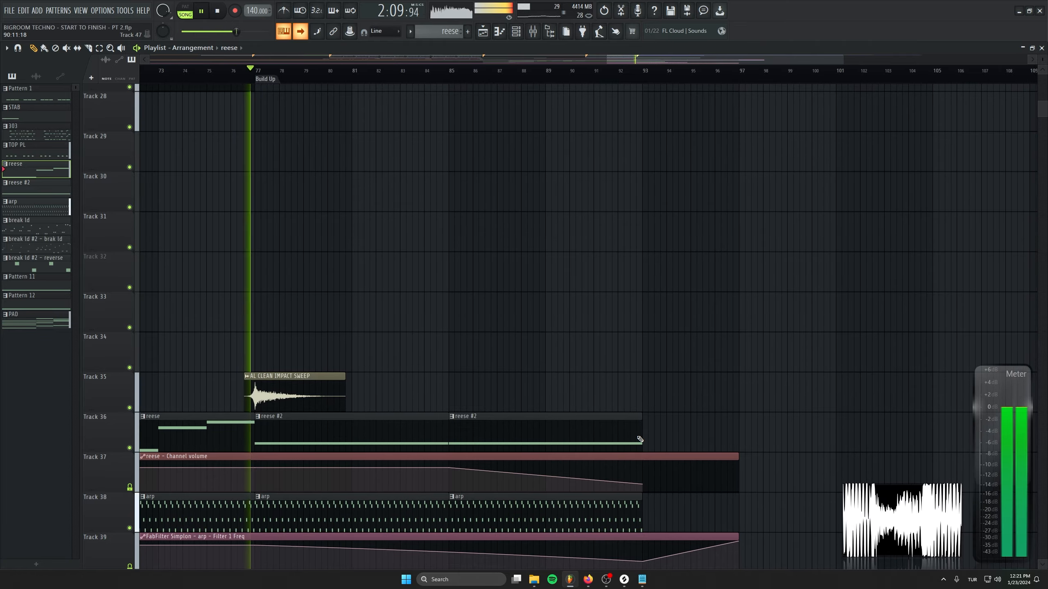
scroll(640, 439, down, 20)
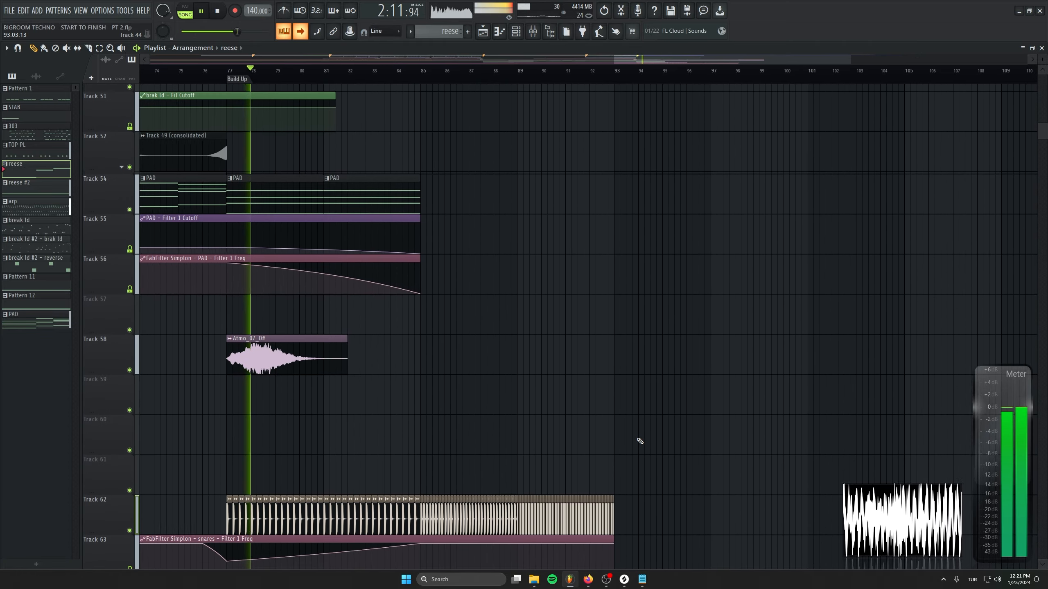
scroll(640, 441, down, 3)
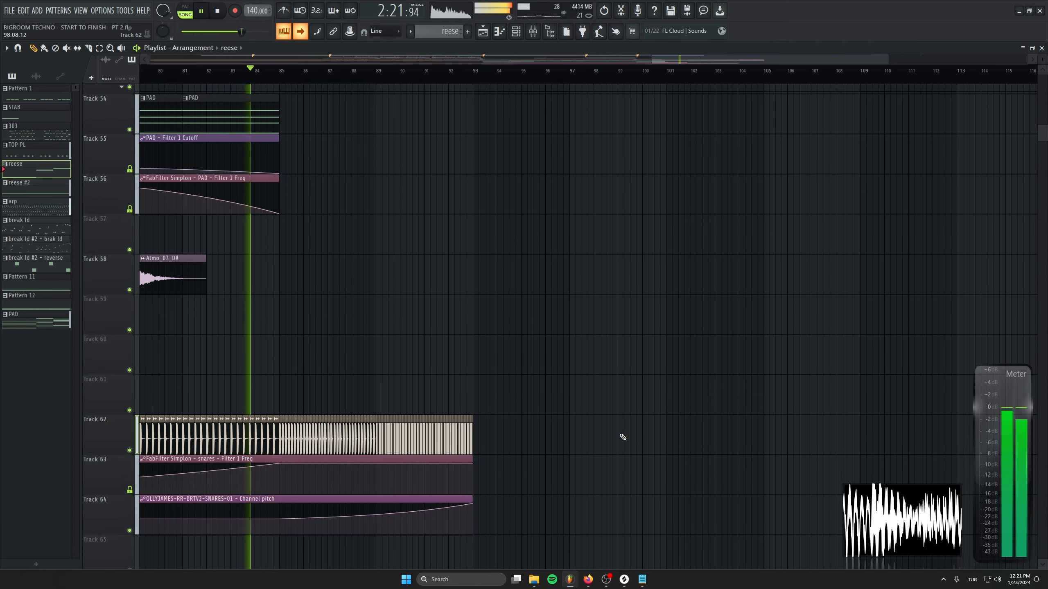
scroll(623, 437, up, 20)
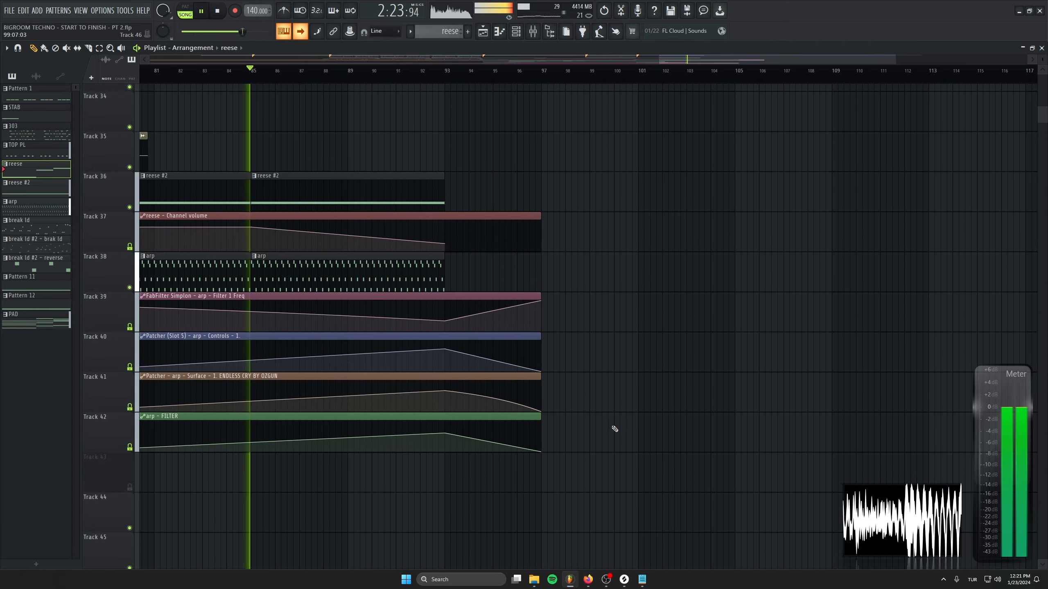